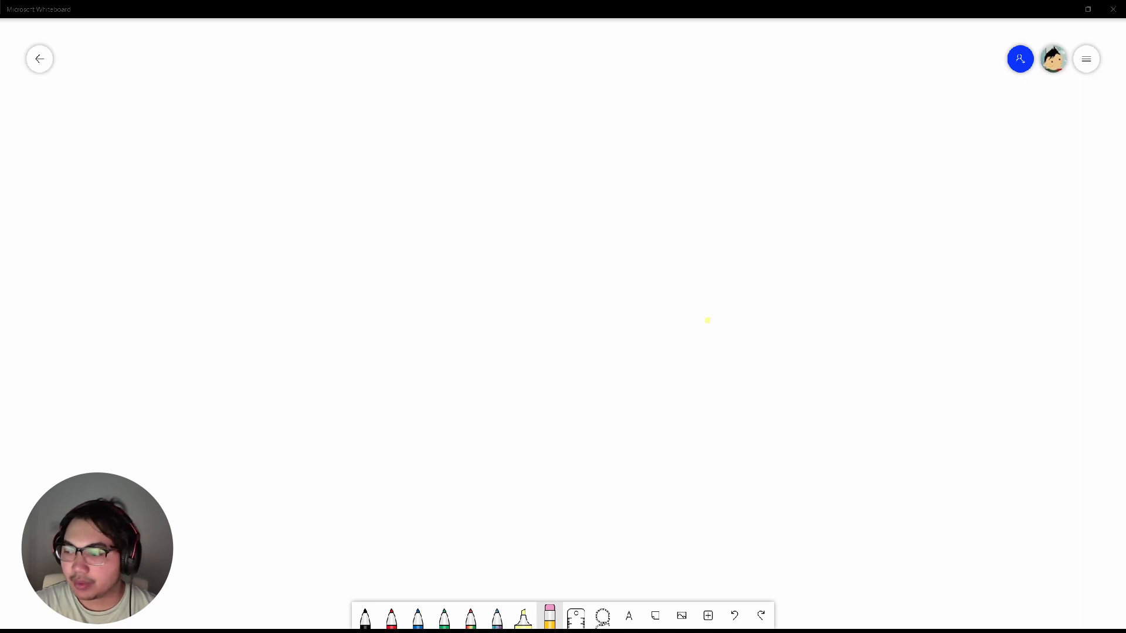
Step: Handwrite the title "Business" with the black pen, frame it with a box and underline the title
left_click(365, 615)
mouse_move(189, 214)
left_mouse_down()
mouse_move(190, 199)
mouse_move(216, 211)
mouse_move(261, 197)
left_mouse_up()
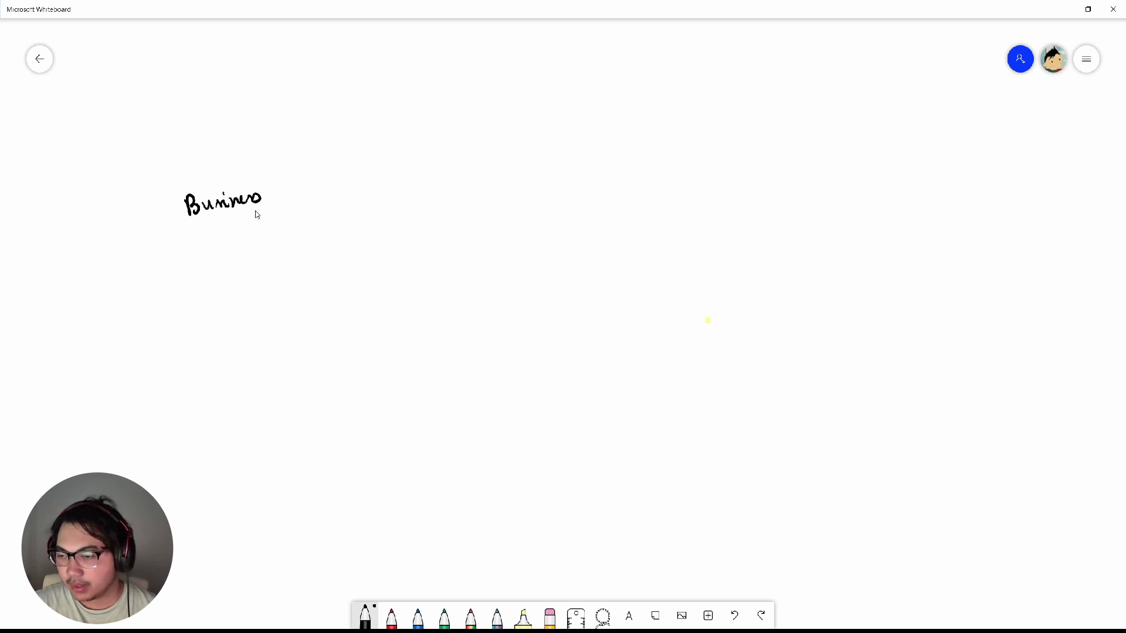
mouse_move(155, 180)
left_mouse_down()
mouse_move(152, 312)
mouse_move(270, 176)
mouse_move(278, 339)
mouse_move(148, 320)
left_mouse_up()
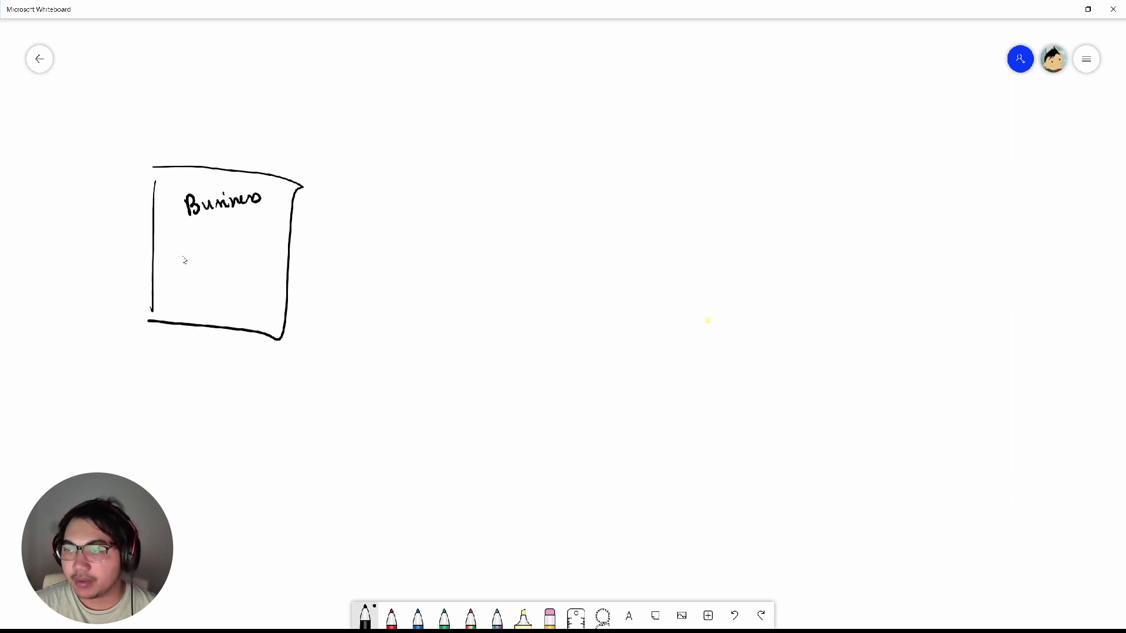
left_click_drag(172, 221, 247, 221)
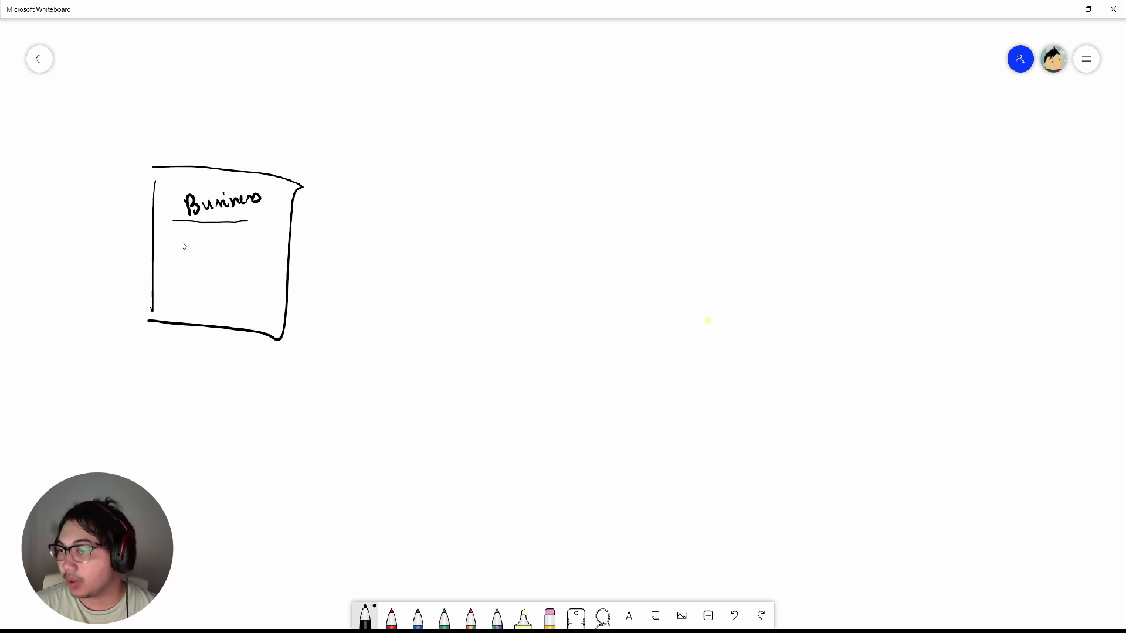
Step: Write "categorie" in the Business box and draw an arrow from it towards a new box with the underlined title "Categorie"
mouse_move(183, 241)
left_mouse_down()
mouse_move(178, 251)
mouse_move(201, 239)
mouse_move(220, 253)
mouse_move(336, 235)
left_mouse_up()
left_click(233, 233)
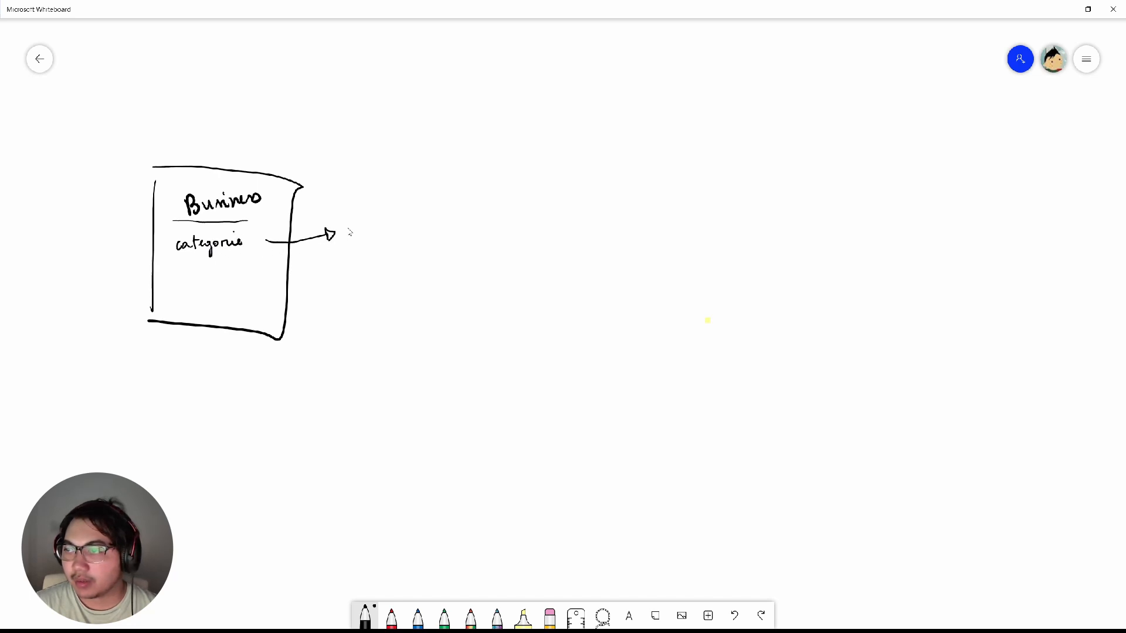
mouse_move(375, 184)
left_mouse_down()
mouse_move(380, 312)
mouse_move(392, 179)
mouse_move(508, 319)
mouse_move(385, 319)
left_mouse_up()
mouse_move(399, 188)
left_mouse_down()
mouse_move(404, 203)
mouse_move(458, 208)
left_mouse_up()
left_click(455, 193)
Step: Write the field "Nom : Texte" under the title of the Categorie box
mouse_move(384, 239)
left_mouse_down()
mouse_move(385, 229)
mouse_move(394, 238)
left_mouse_up()
left_click_drag(396, 232, 413, 235)
left_click(423, 229)
left_click(424, 235)
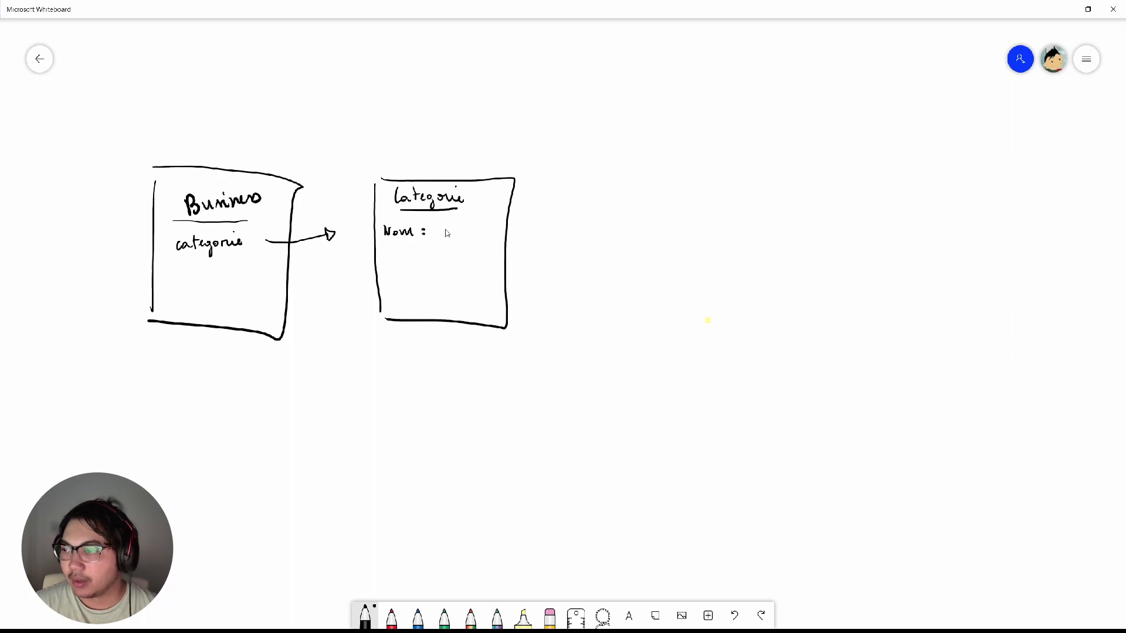
left_click_drag(433, 225, 447, 222)
left_click_drag(441, 223, 451, 235)
left_click_drag(453, 229, 463, 236)
left_click_drag(458, 227, 472, 234)
Step: Write the field "Image : Image" below the Nom field in the Categorie box
mouse_move(381, 248)
left_mouse_down()
mouse_move(381, 267)
mouse_move(388, 247)
left_mouse_up()
mouse_move(380, 267)
left_mouse_down()
mouse_move(443, 260)
mouse_move(448, 249)
left_mouse_up()
left_click(427, 250)
left_click(427, 257)
left_click_drag(449, 253, 484, 258)
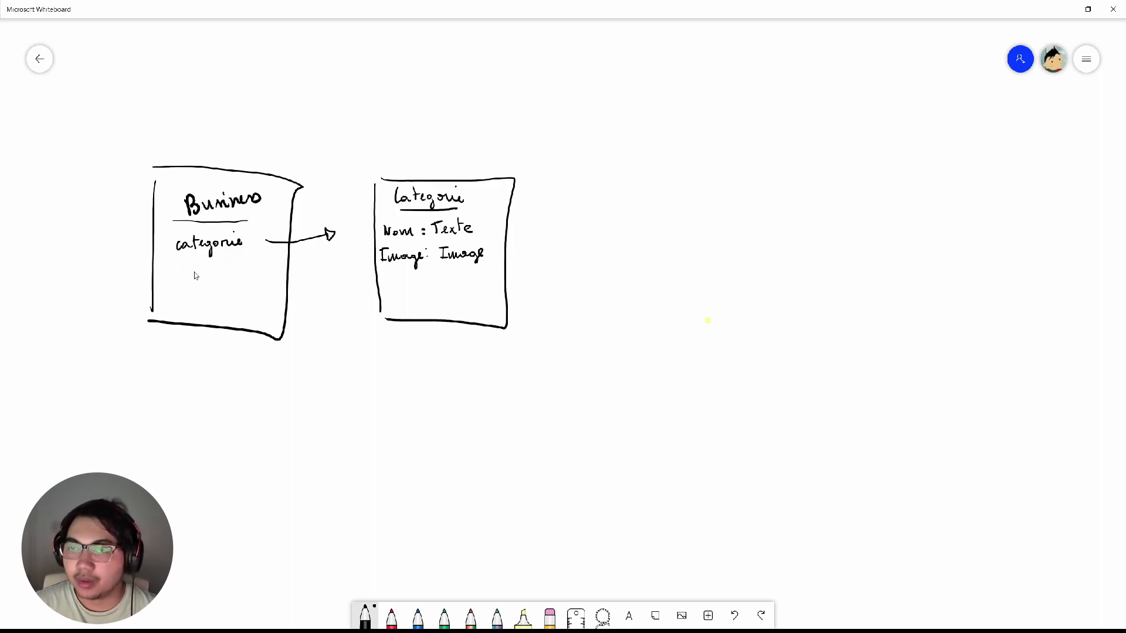
Step: Add "Emplacement" and "Services" to the Business box and link Services by an arrow to a new box titled "Services" below
mouse_move(167, 261)
left_mouse_down()
mouse_move(197, 275)
mouse_move(253, 260)
left_mouse_up()
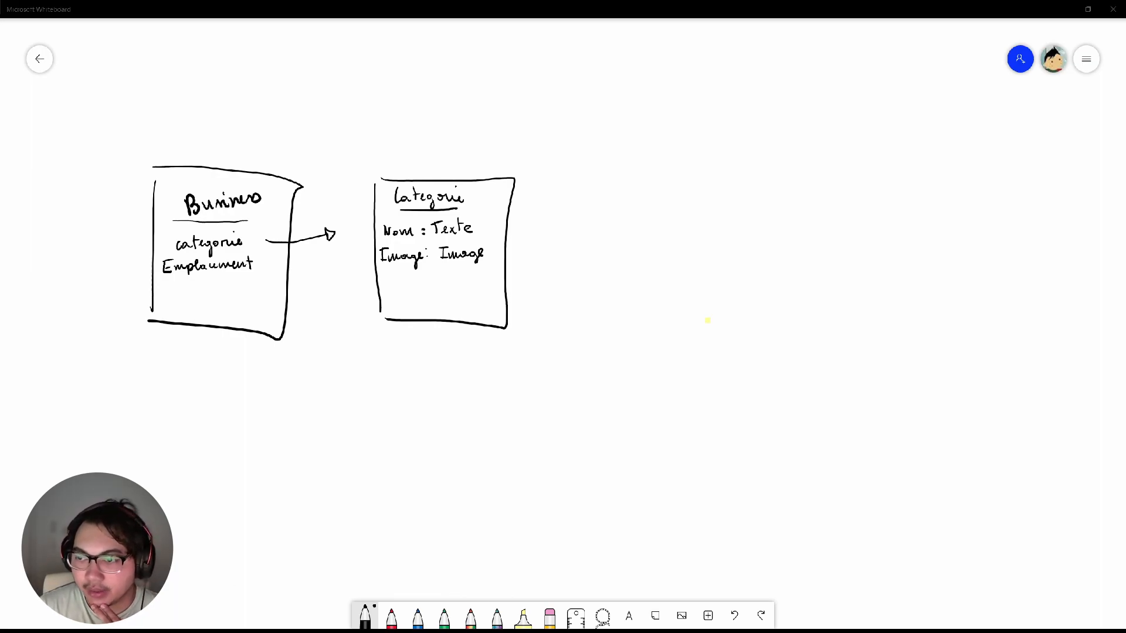
mouse_move(168, 279)
left_mouse_down()
mouse_move(160, 295)
mouse_move(211, 287)
left_mouse_up()
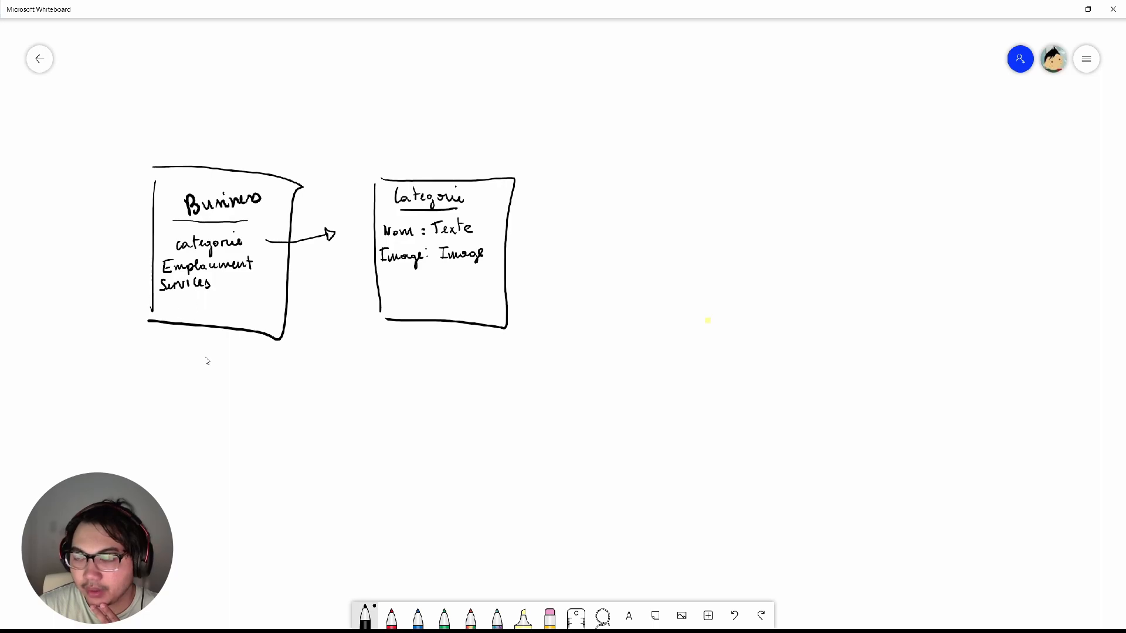
mouse_move(151, 292)
left_mouse_down()
mouse_move(104, 388)
mouse_move(117, 378)
mouse_move(109, 391)
mouse_move(127, 435)
mouse_move(187, 433)
left_mouse_up()
mouse_move(107, 406)
left_mouse_down()
mouse_move(114, 473)
mouse_move(191, 389)
mouse_move(228, 386)
mouse_move(233, 534)
mouse_move(168, 522)
left_mouse_up()
Step: Write the field "Nom : Texte" under the title of the Services box
left_click_drag(129, 465, 185, 461)
left_click(170, 451)
left_click(170, 459)
left_click_drag(175, 443, 210, 459)
mouse_move(210, 448)
left_mouse_down()
mouse_move(205, 460)
mouse_move(215, 444)
mouse_move(224, 454)
left_mouse_up()
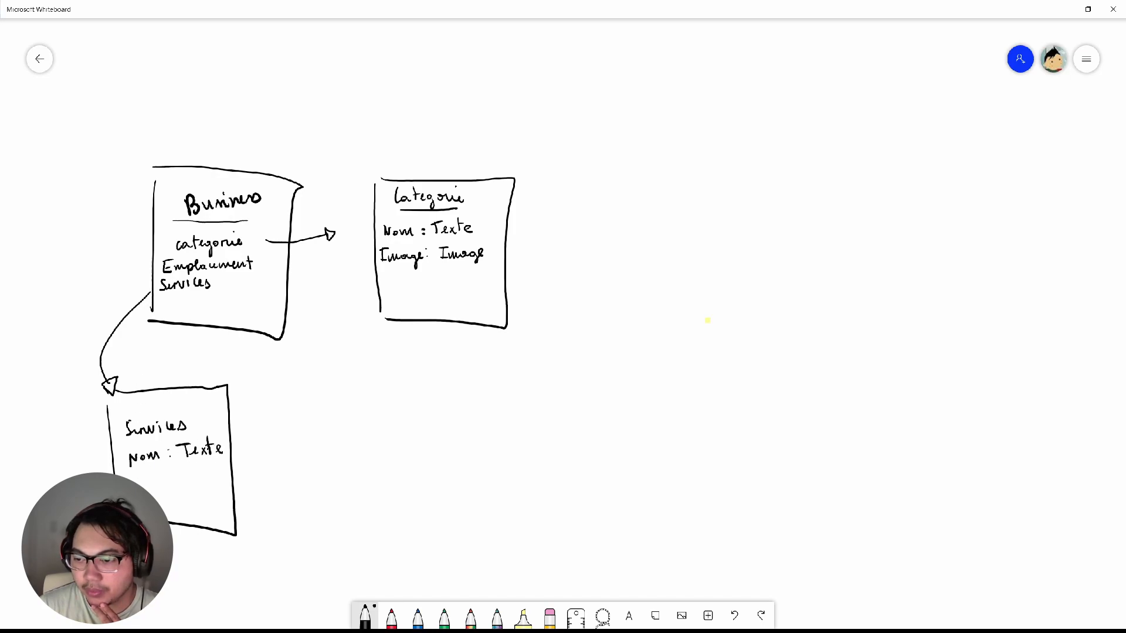
Step: Write the field "Prix : Nombre" below the Nom field in the Services box
left_click_drag(133, 476, 154, 485)
left_click_drag(156, 480, 167, 489)
mouse_move(168, 480)
left_mouse_down()
mouse_move(159, 490)
mouse_move(189, 474)
mouse_move(224, 479)
left_mouse_up()
left_click(171, 479)
left_click(170, 486)
left_click_drag(225, 482, 231, 479)
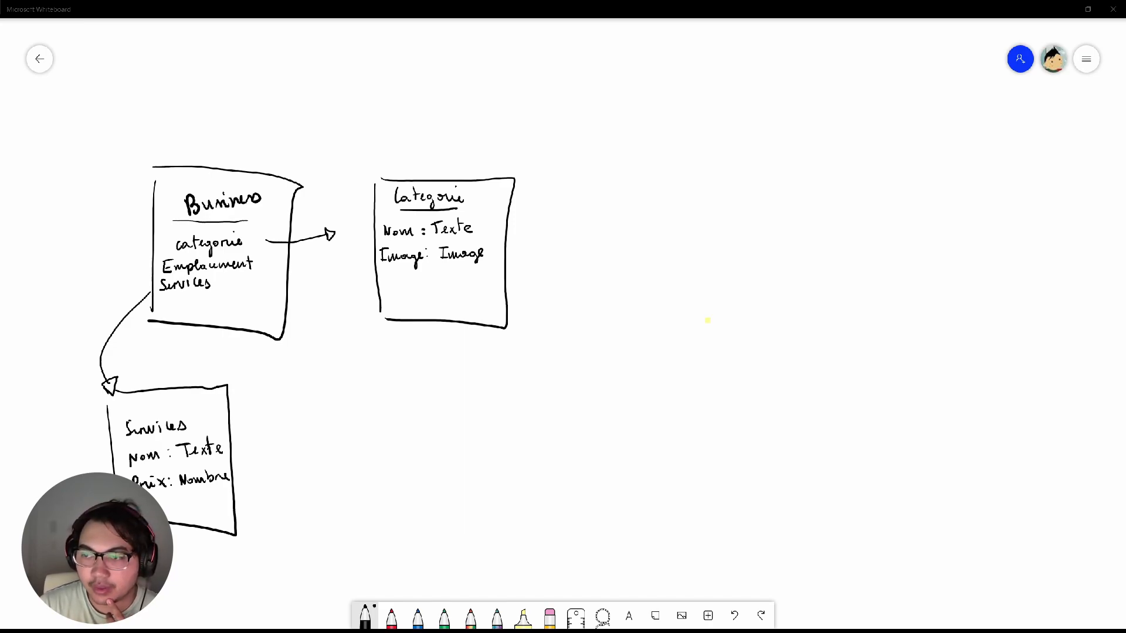
Step: Add "Photos" and "Description" to the Business box, erasing its bottom edge and redrawing it below the new fields
left_click_drag(160, 313, 199, 304)
left_click_drag(206, 300, 203, 310)
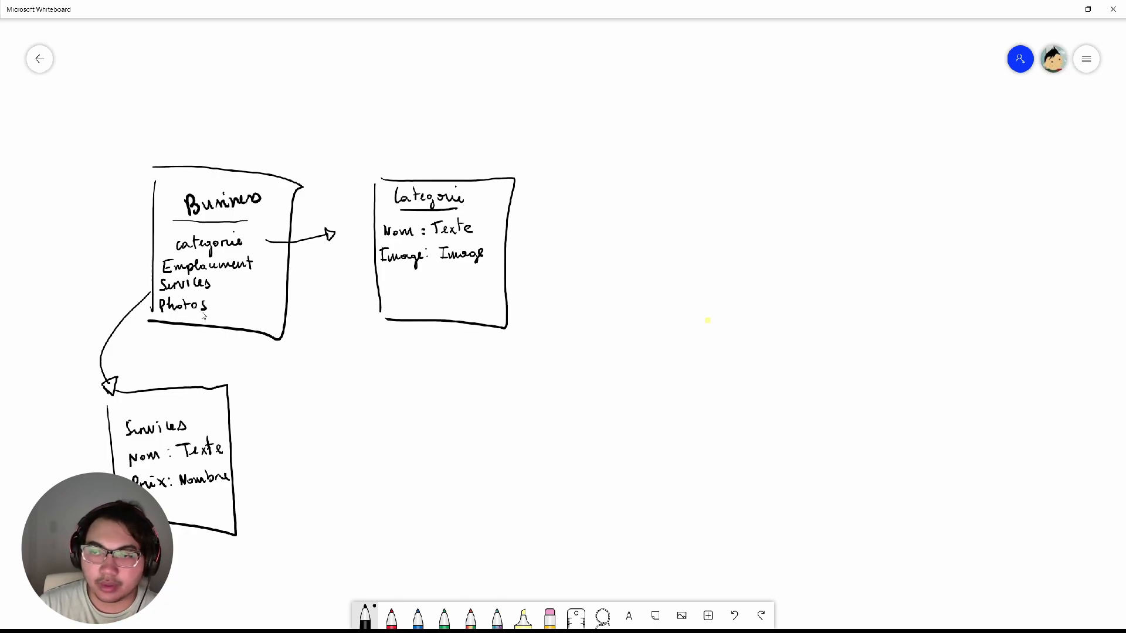
left_click(549, 616)
left_click_drag(148, 322, 284, 345)
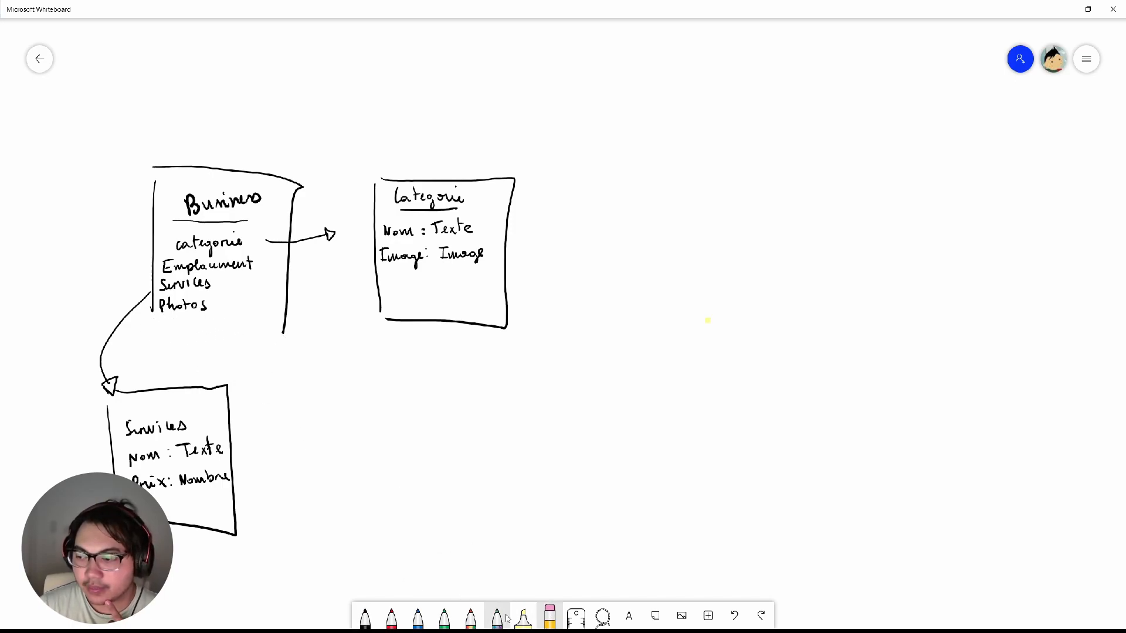
left_click(365, 616)
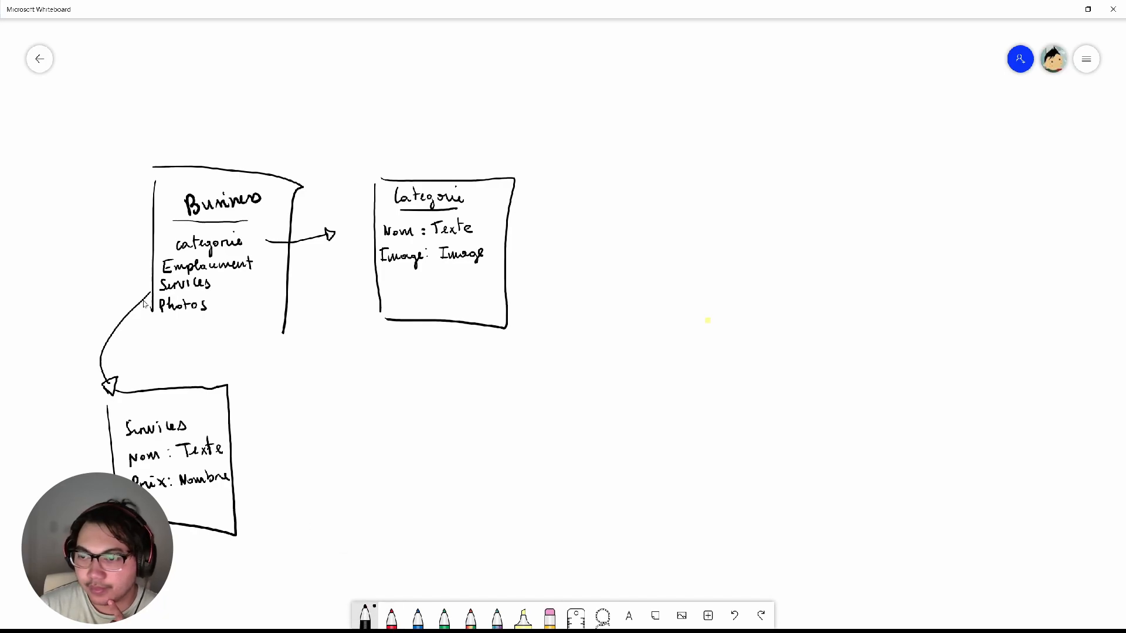
left_click_drag(164, 329, 238, 324)
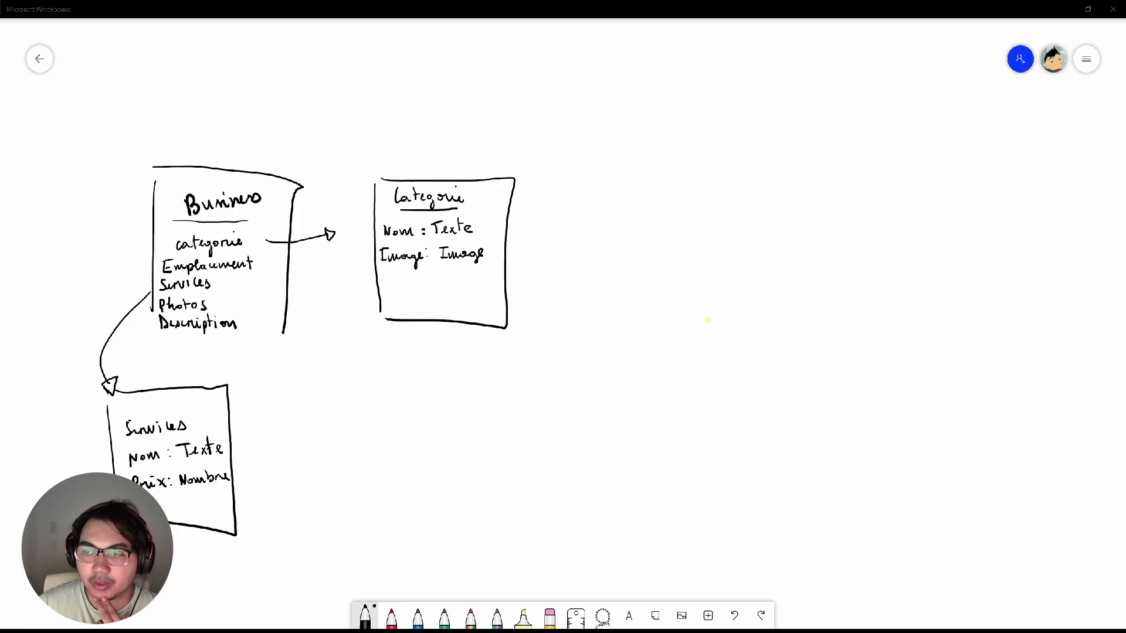
mouse_move(154, 311)
left_mouse_down()
mouse_move(153, 344)
mouse_move(286, 335)
left_mouse_up()
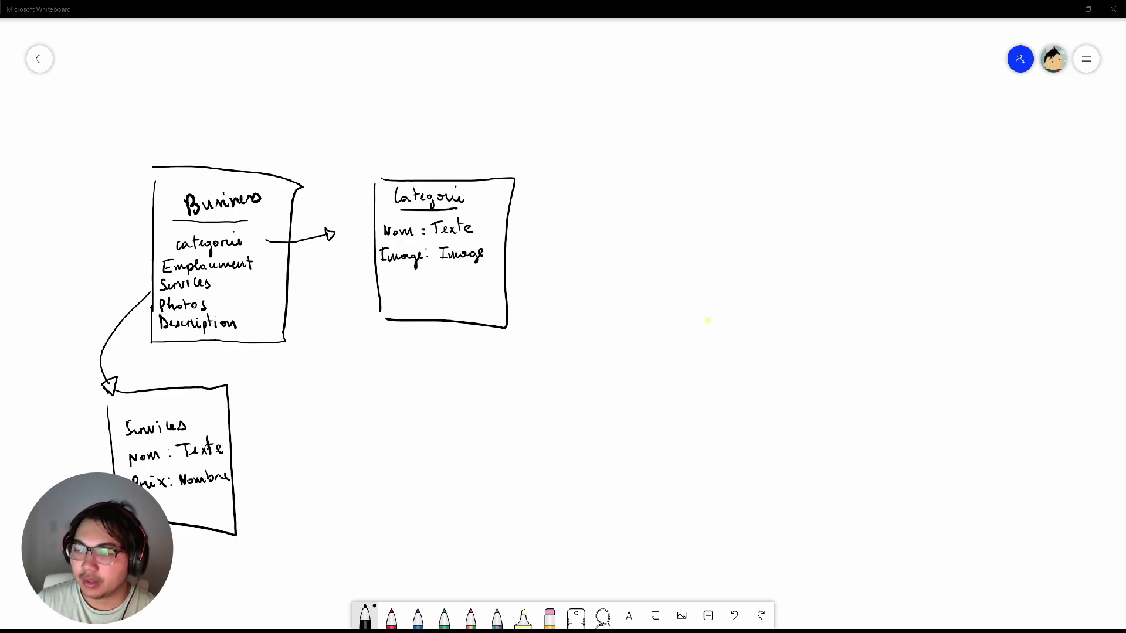
Step: Erase the Business box's bottom edge, add the field "Votes" under Description, and close the box again below it
left_click(549, 618)
mouse_move(166, 344)
left_mouse_down()
mouse_move(277, 346)
mouse_move(247, 347)
left_mouse_up()
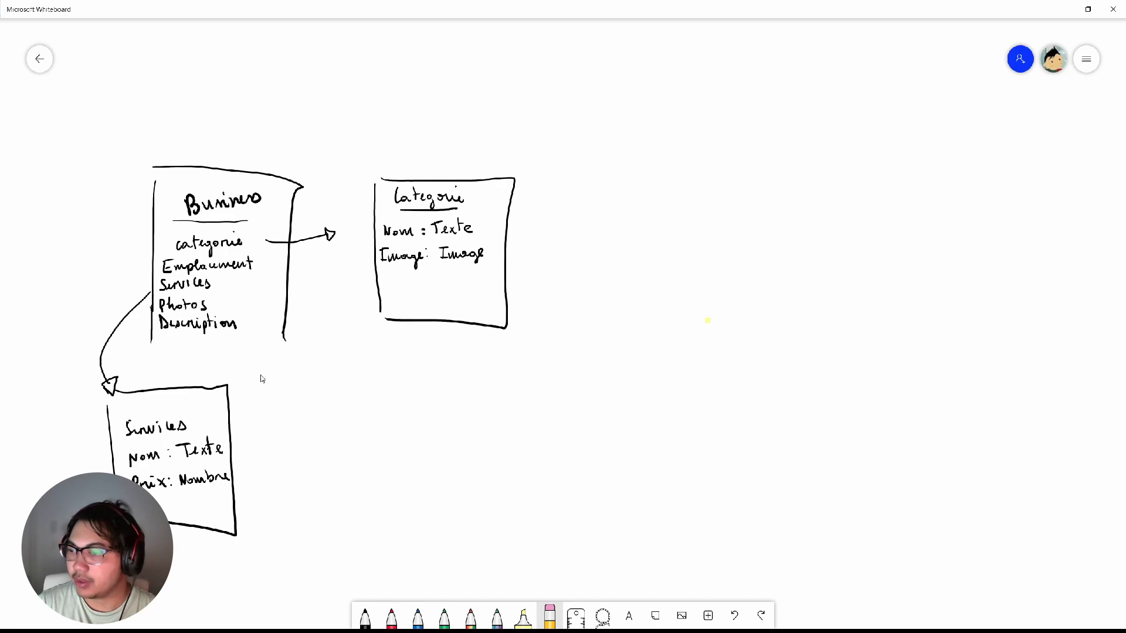
left_click(370, 618)
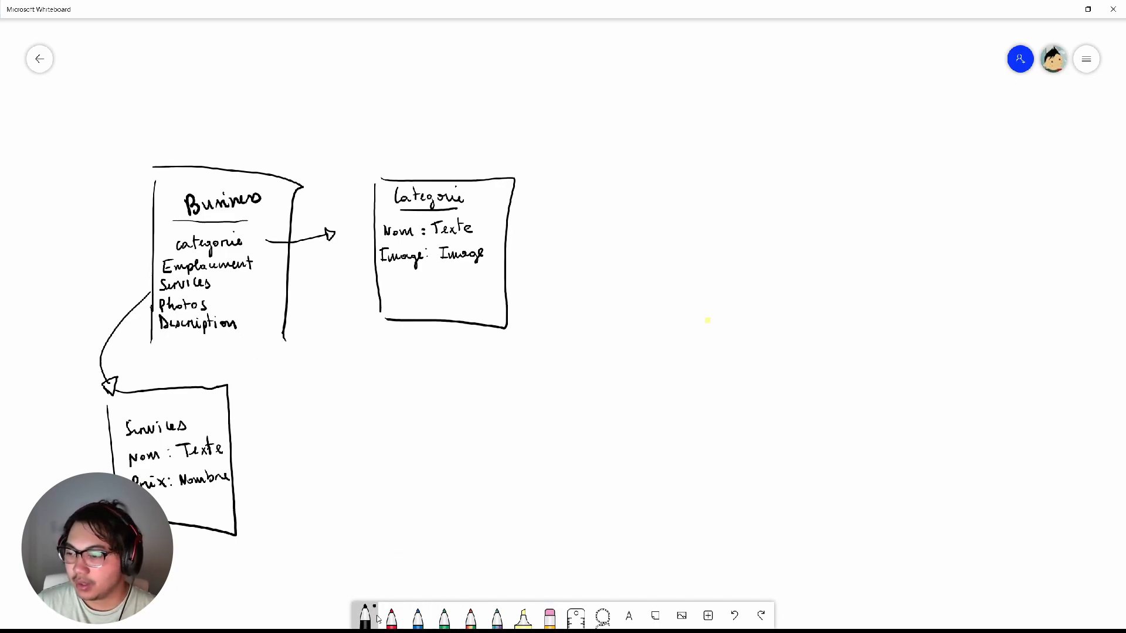
left_click_drag(162, 341, 206, 350)
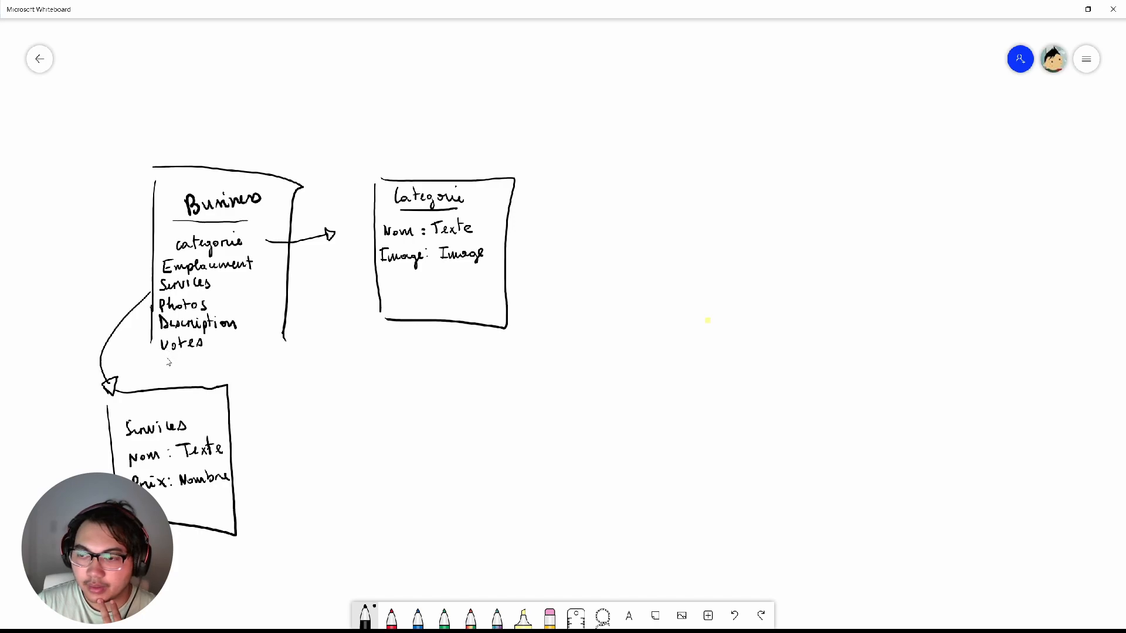
mouse_move(154, 345)
left_mouse_down()
mouse_move(152, 364)
mouse_move(287, 359)
mouse_move(283, 335)
left_mouse_up()
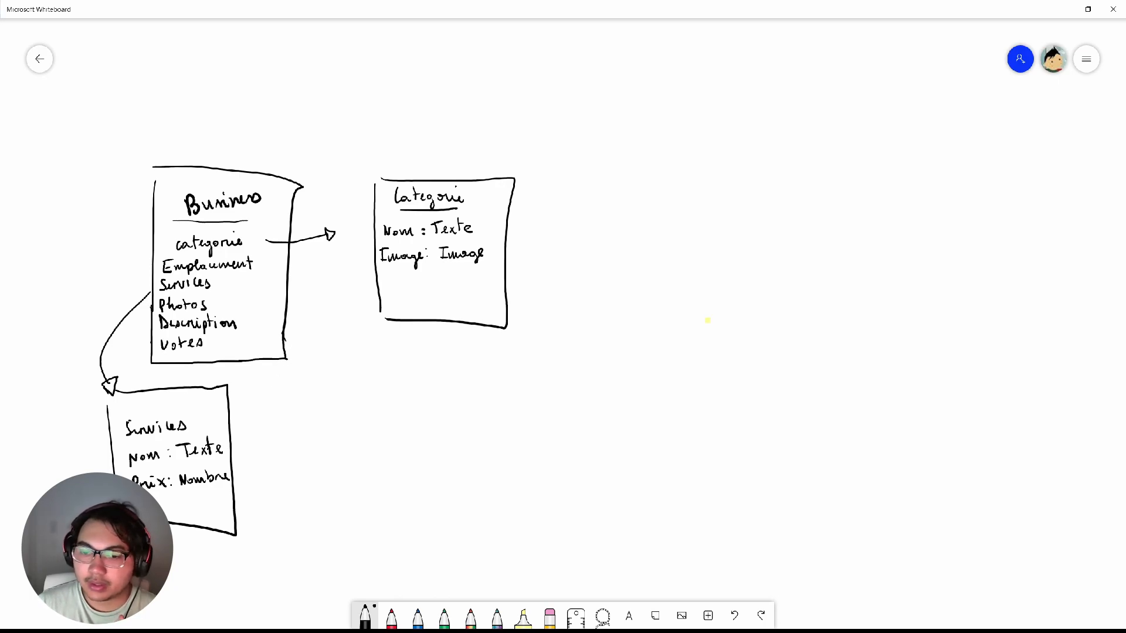
key("alt+Tab")
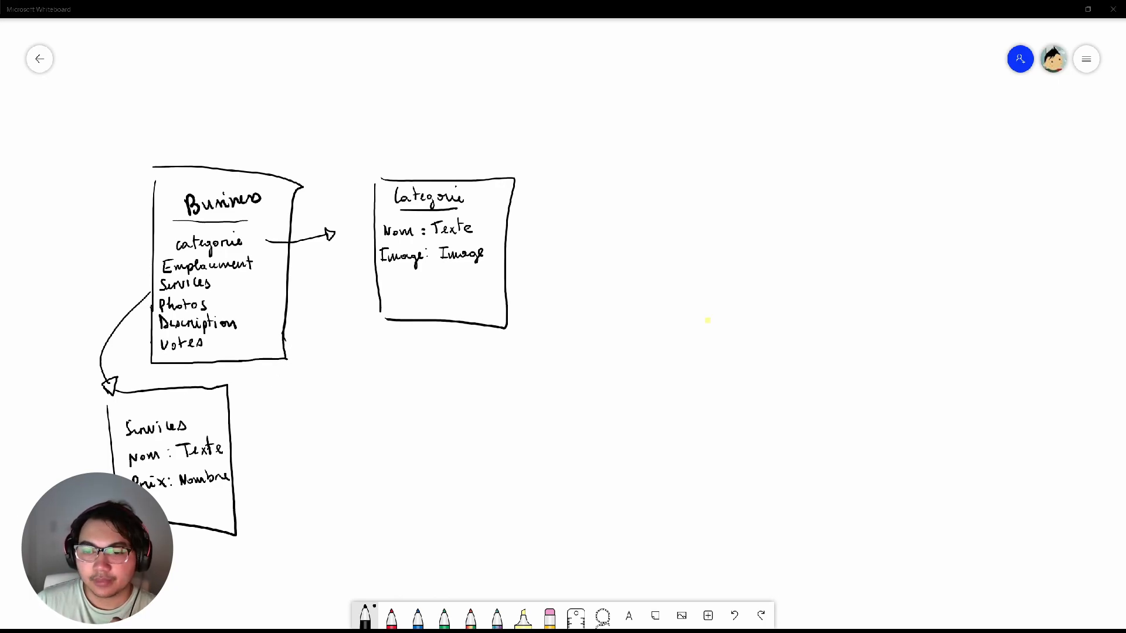
Step: Draw an arrow from Votes to a new box with the underlined title "Notes" and the fields "Business", "User" and "Note"
mouse_move(225, 349)
left_mouse_down()
mouse_move(397, 427)
mouse_move(394, 438)
left_mouse_up()
mouse_move(466, 433)
left_mouse_down()
mouse_move(469, 420)
mouse_move(495, 417)
mouse_move(508, 431)
left_mouse_up()
mouse_move(441, 403)
left_mouse_down()
mouse_move(450, 549)
mouse_move(460, 405)
mouse_move(553, 440)
mouse_move(560, 551)
mouse_move(518, 566)
left_mouse_up()
mouse_move(455, 446)
left_mouse_down()
mouse_move(456, 465)
mouse_move(459, 453)
mouse_move(456, 463)
mouse_move(511, 460)
mouse_move(469, 478)
mouse_move(493, 485)
left_mouse_up()
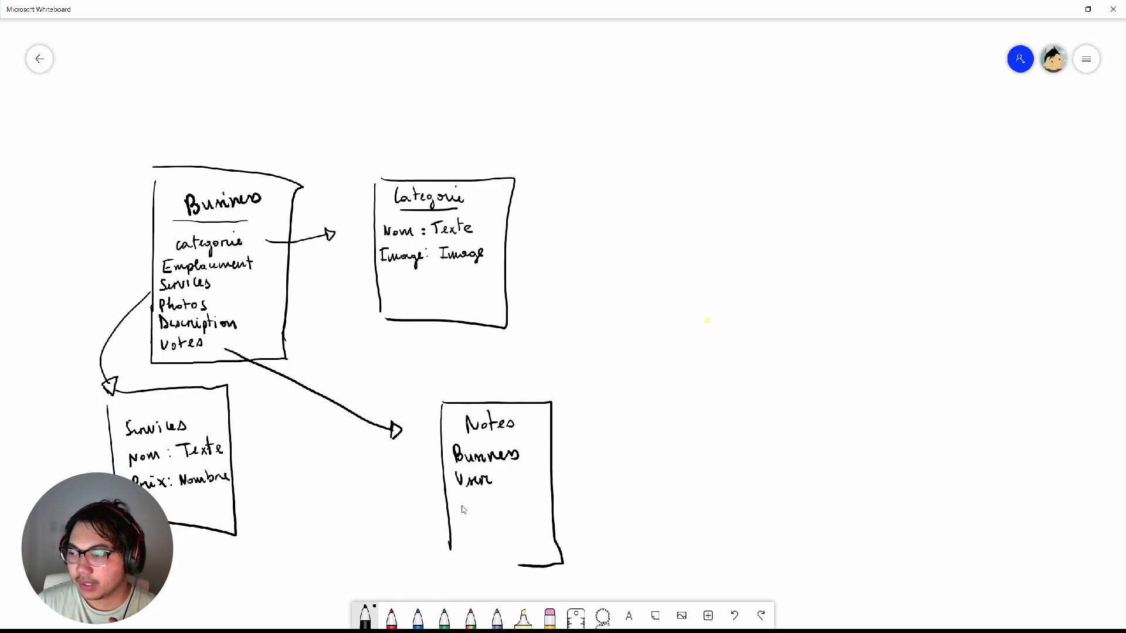
mouse_move(462, 509)
left_mouse_down()
mouse_move(474, 496)
mouse_move(498, 508)
left_mouse_up()
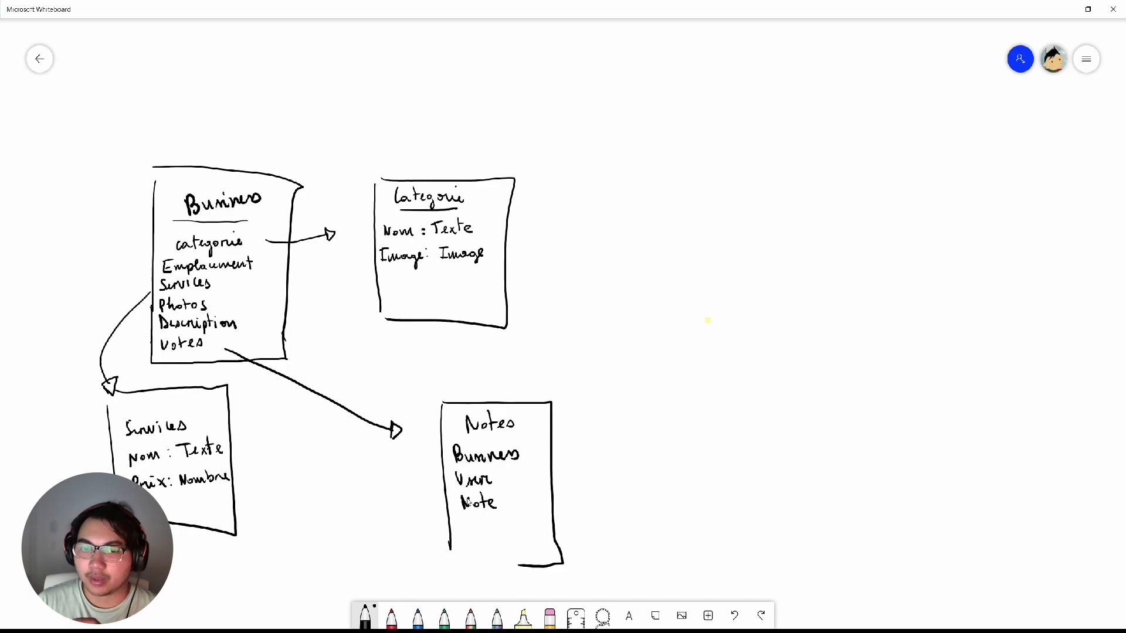
mouse_move(525, 567)
left_mouse_down()
mouse_move(461, 561)
mouse_move(458, 545)
left_mouse_up()
left_click_drag(469, 436, 506, 437)
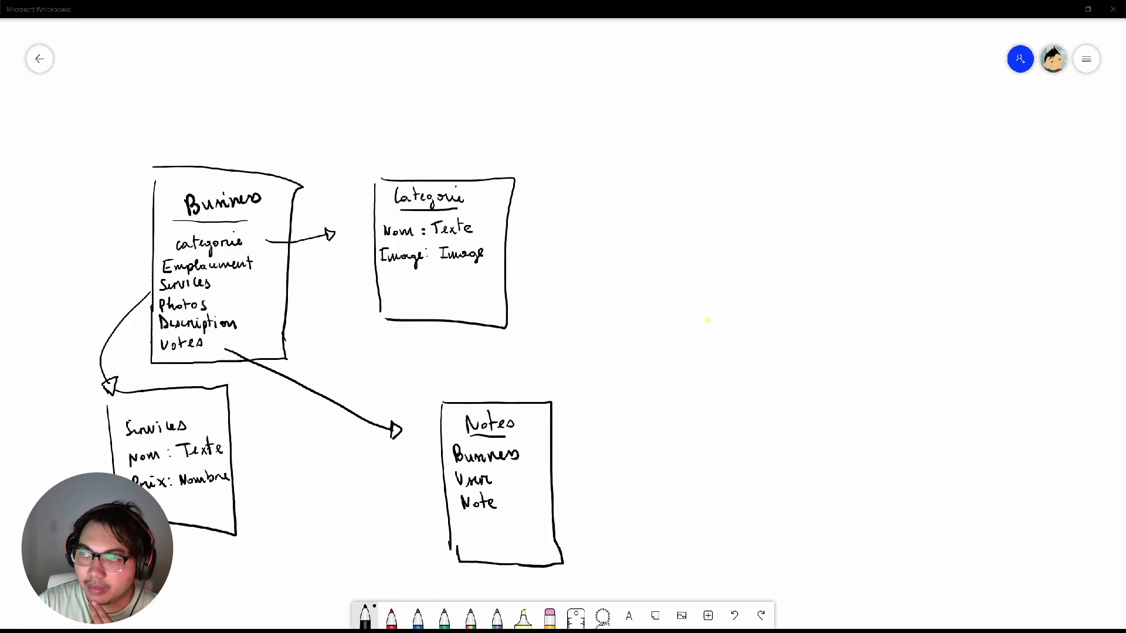
Step: Draw a new box above the Categorie box with the underlined title "Fidelité"
mouse_move(357, 37)
left_mouse_down()
mouse_move(357, 111)
mouse_move(437, 36)
mouse_move(456, 136)
mouse_move(365, 60)
mouse_move(373, 51)
left_mouse_up()
mouse_move(378, 54)
left_mouse_down()
mouse_move(430, 59)
mouse_move(432, 47)
left_mouse_up()
left_click_drag(374, 68, 423, 69)
left_click_drag(355, 110, 355, 155)
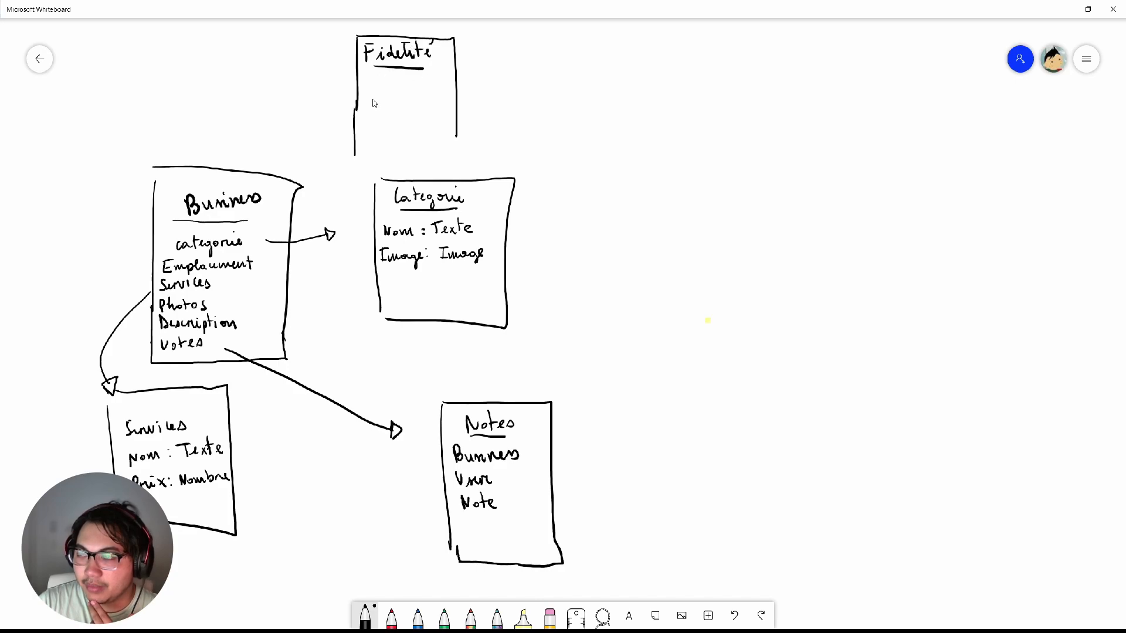
Step: Write "User", "Business" and "Nombre de fois" in the Fidelité box, close it, and draw an arrow from the Business box to it
mouse_move(371, 80)
left_mouse_down()
mouse_move(377, 93)
mouse_move(405, 89)
mouse_move(384, 113)
mouse_move(431, 108)
left_mouse_up()
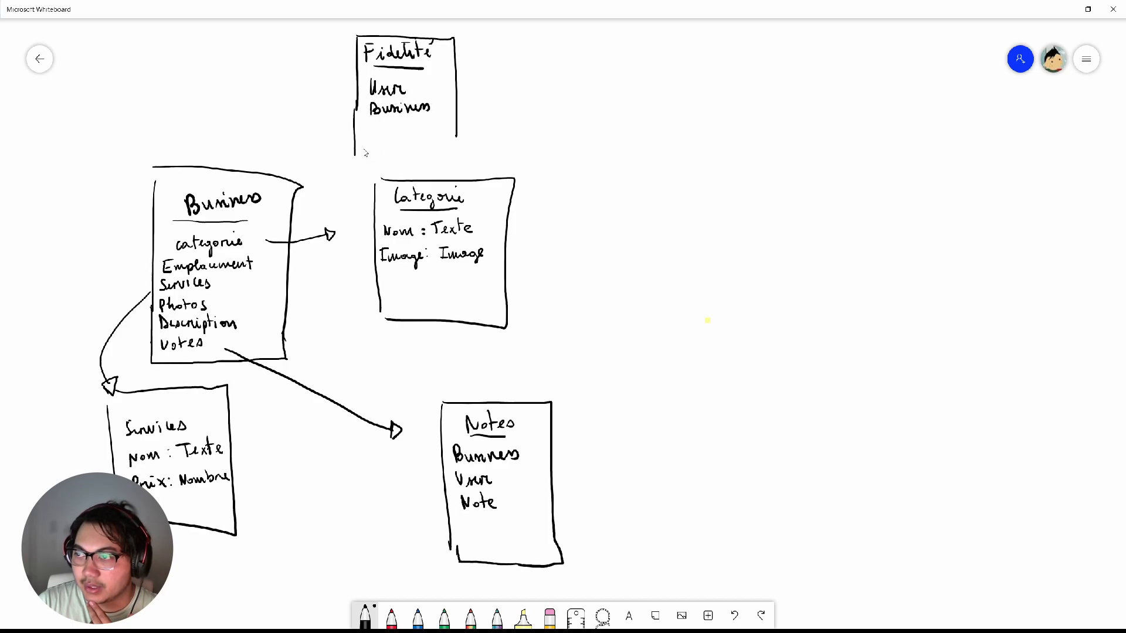
mouse_move(364, 124)
left_mouse_down()
mouse_move(364, 136)
mouse_move(448, 129)
left_mouse_up()
mouse_move(357, 155)
left_mouse_down()
mouse_move(451, 150)
mouse_move(459, 136)
mouse_move(458, 149)
left_mouse_up()
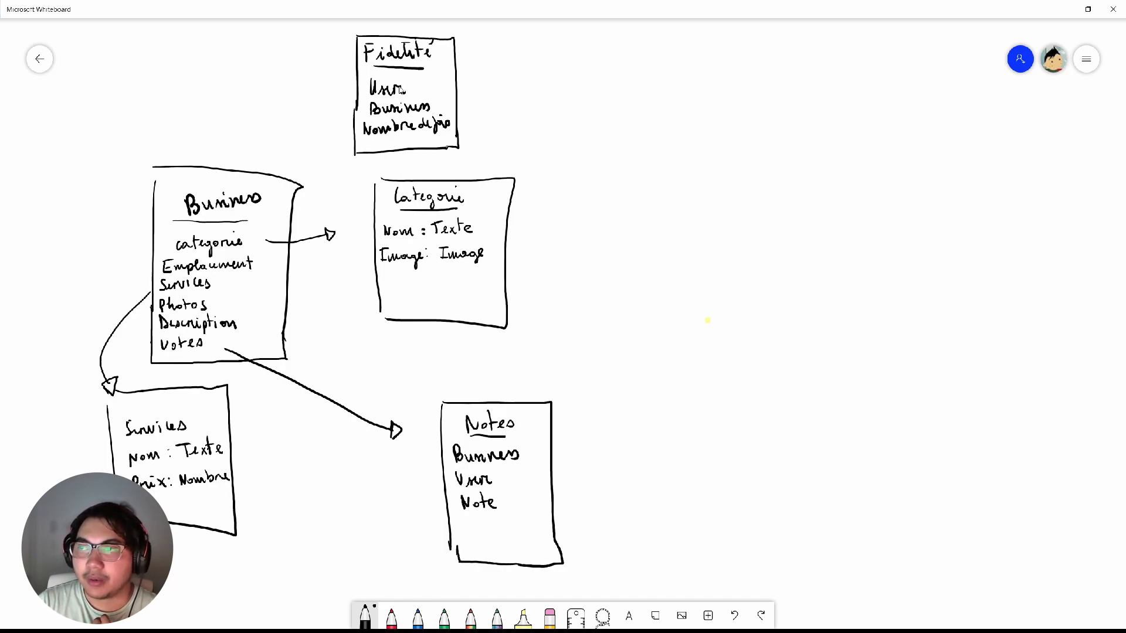
left_click_drag(269, 167, 339, 121)
mouse_move(329, 115)
left_mouse_down()
mouse_move(340, 122)
mouse_move(332, 130)
left_mouse_up()
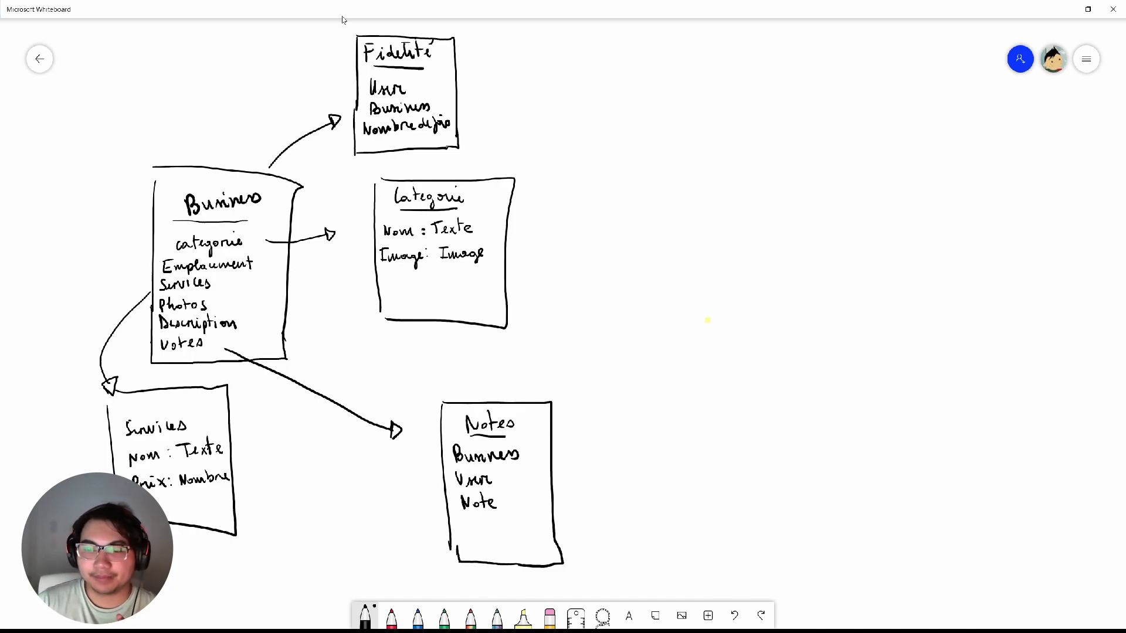
Step: Switch to Adalo and add a number property named "lat" to the Business database collection
key("alt+Tab")
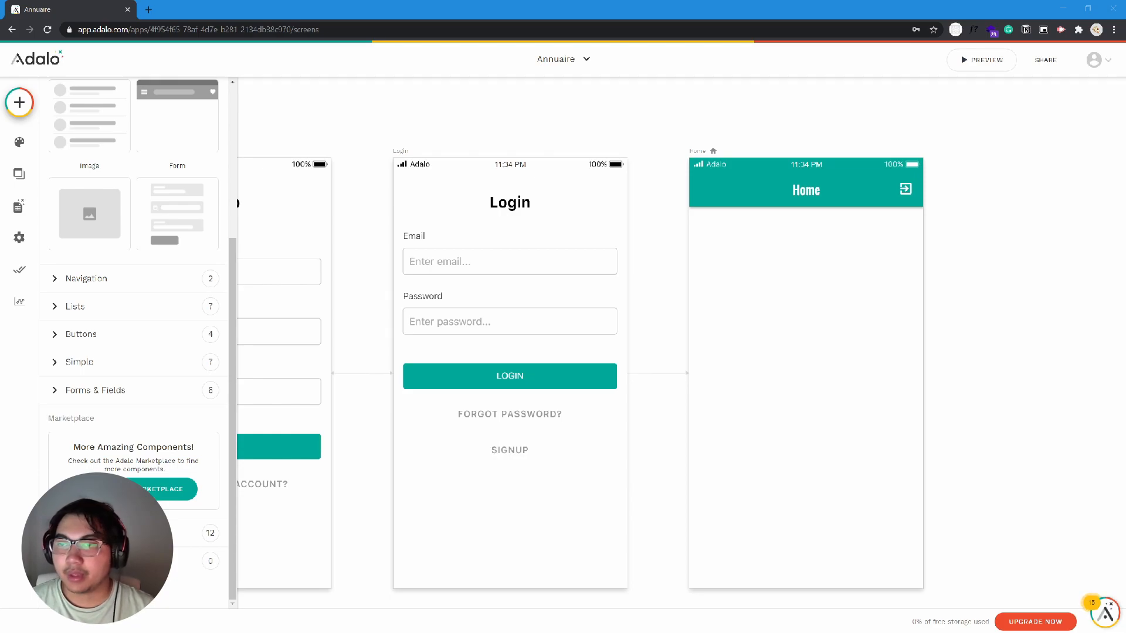
left_click(19, 207)
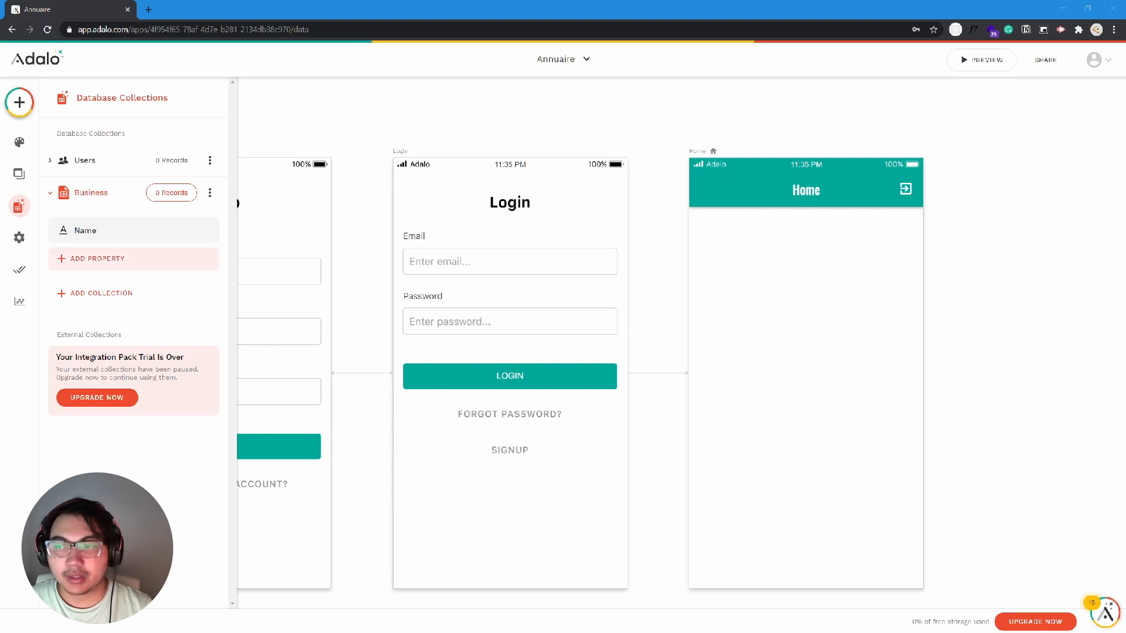
left_click(122, 264)
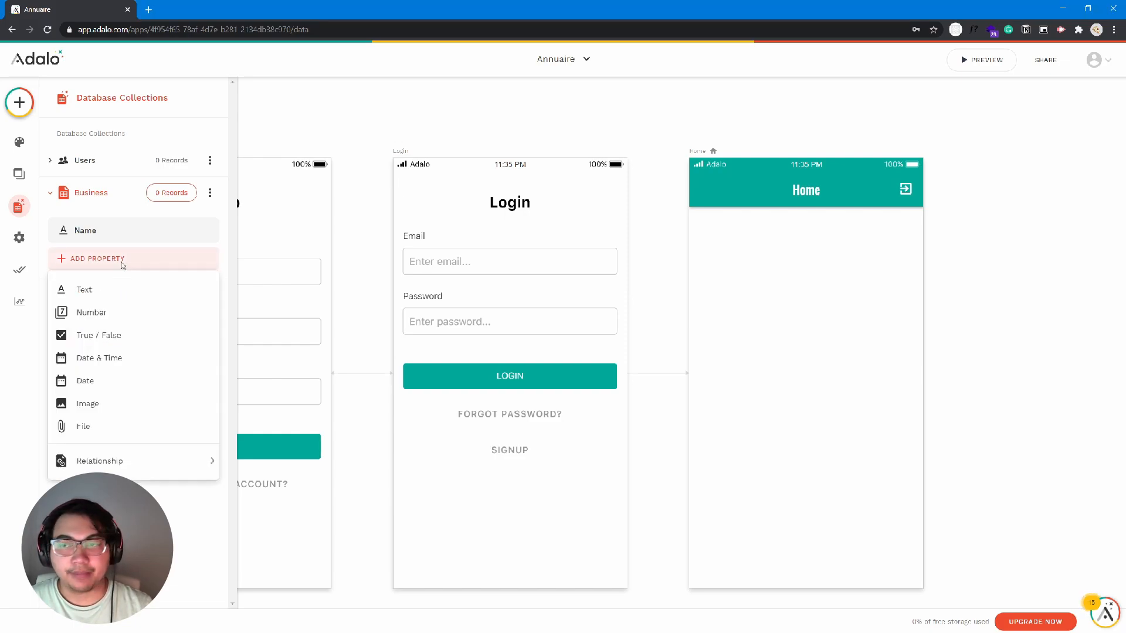
left_click(166, 314)
triple_click(103, 350)
type("lat")
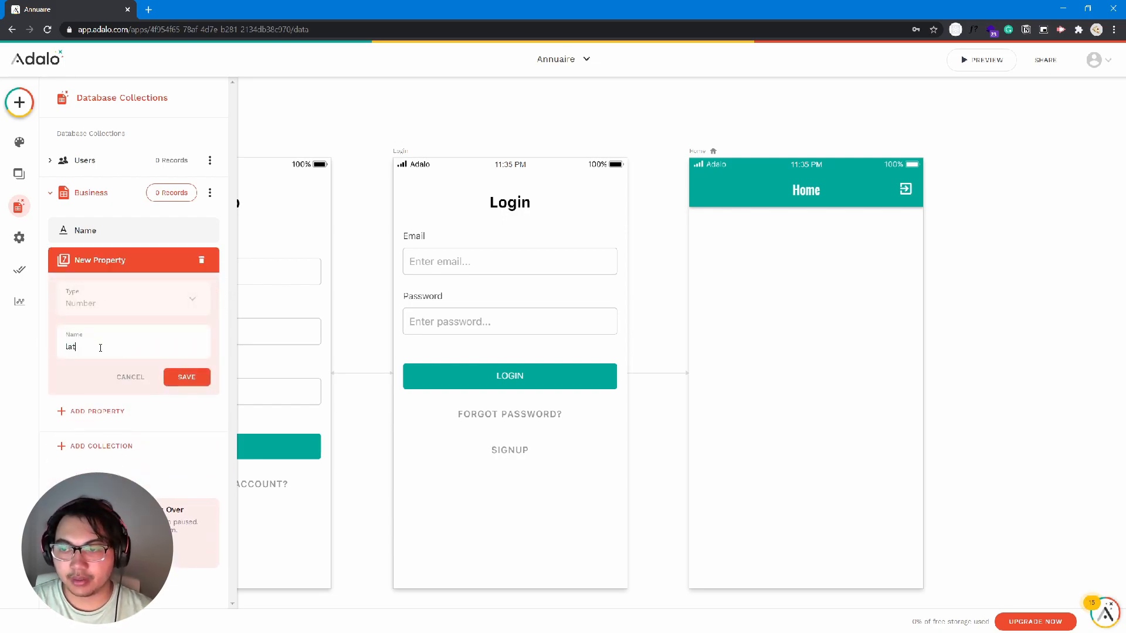
left_click(170, 377)
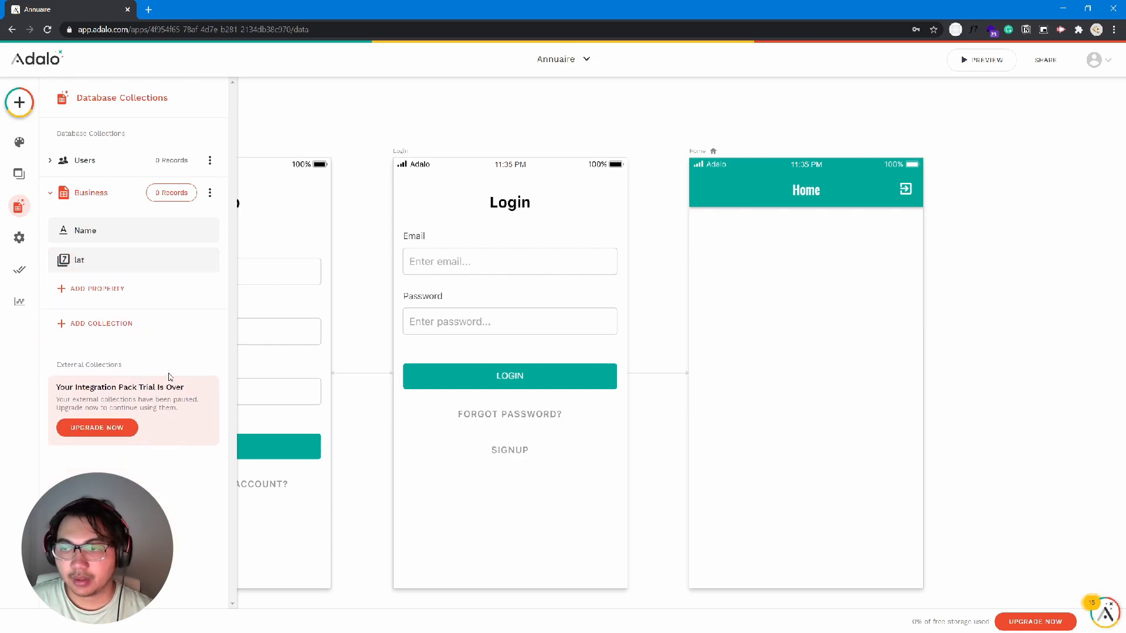
Step: Add a number property named "lng" to the Business collection
left_click(95, 293)
left_click(112, 342)
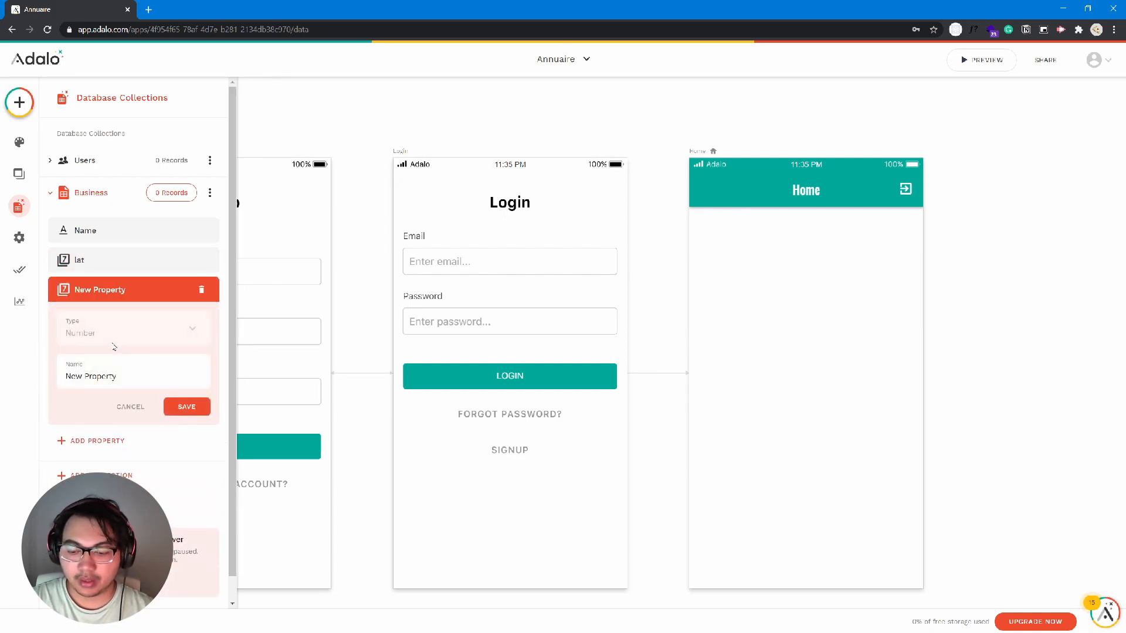
left_click_drag(133, 377, 31, 374)
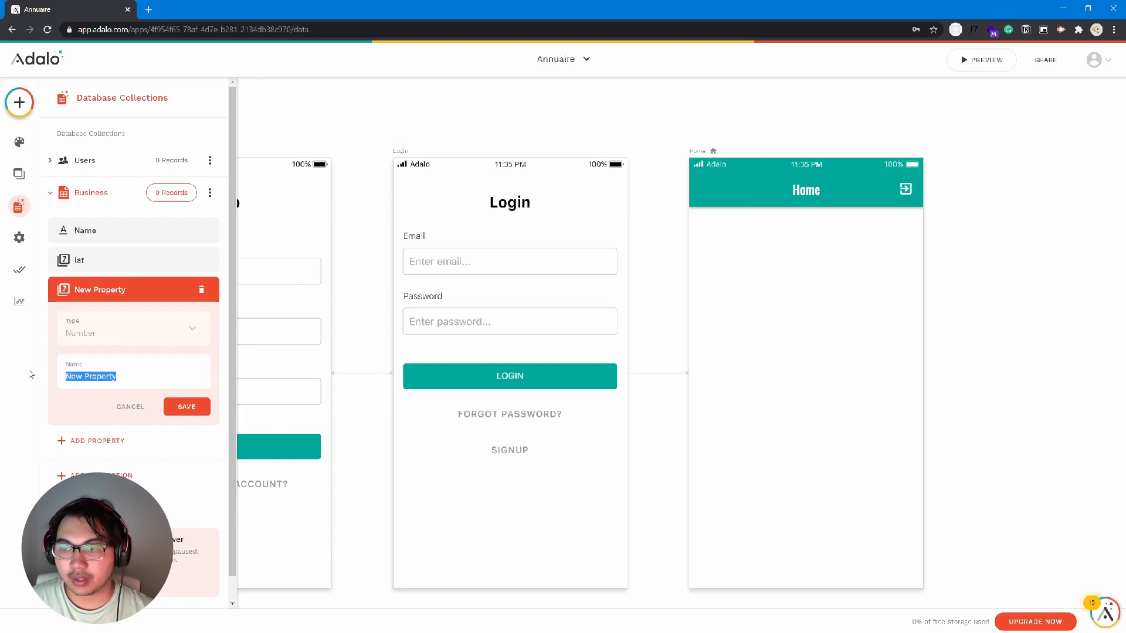
type("ln")
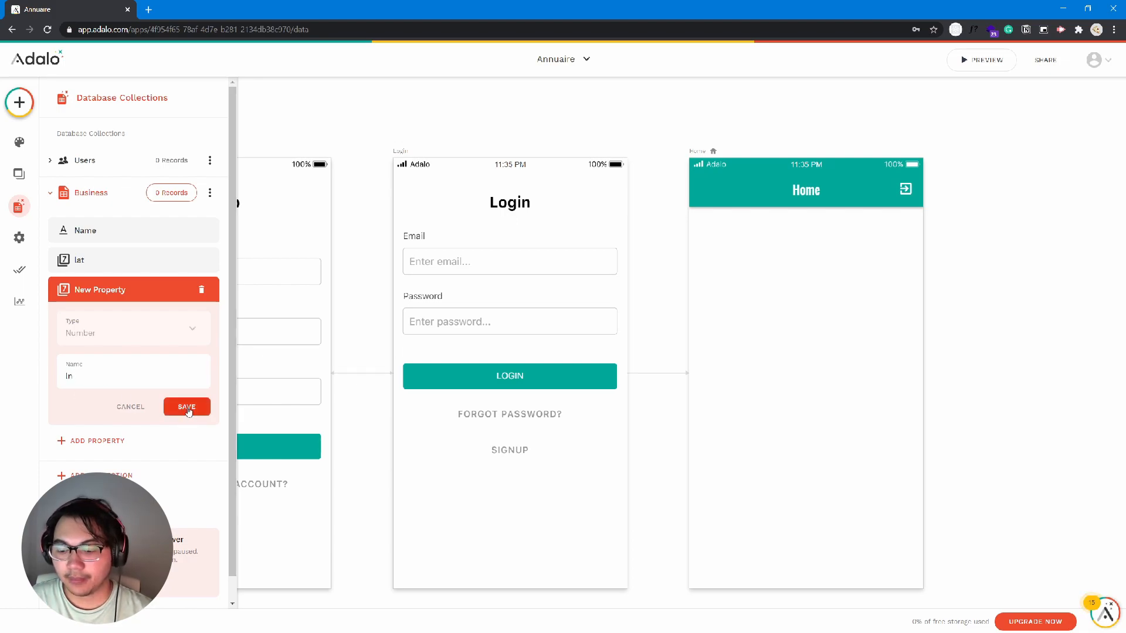
type("g")
left_click(191, 408)
Step: Add a text property named "Description" to the Business collection
left_click(121, 320)
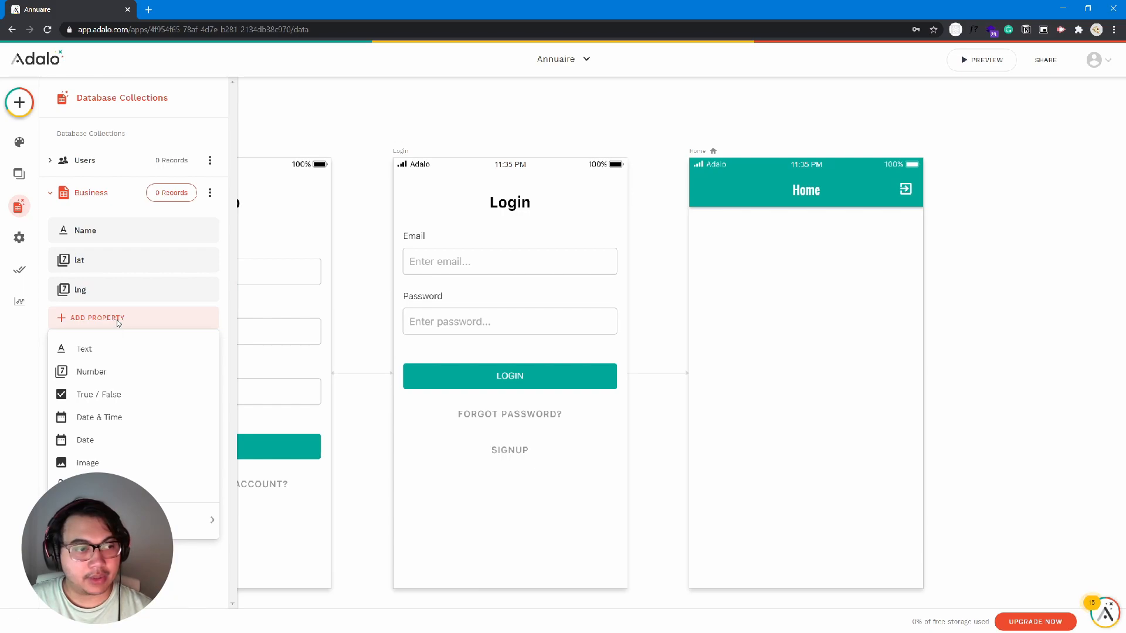
left_click(120, 351)
left_click_drag(117, 405, 61, 400)
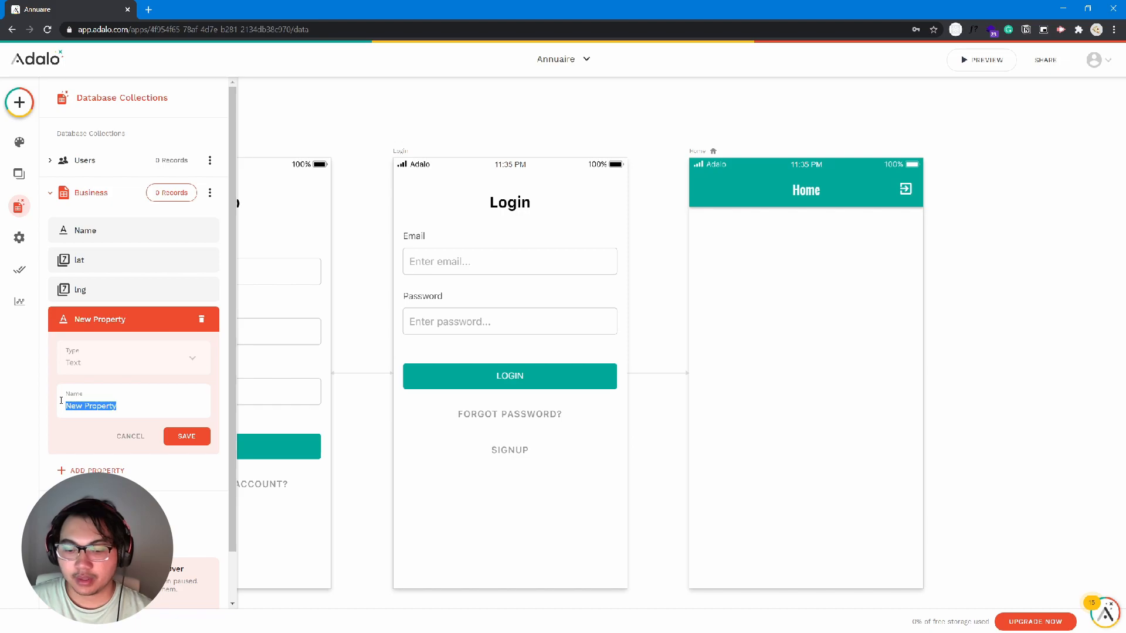
type("c")
key("BackSpace")
type("Descript")
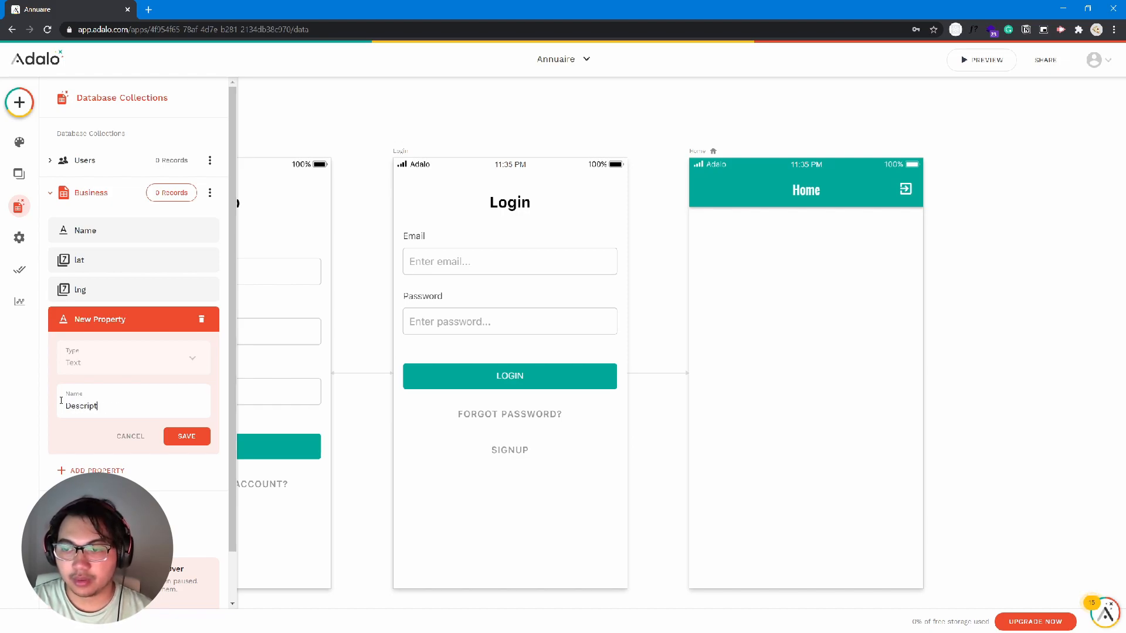
left_click(187, 436)
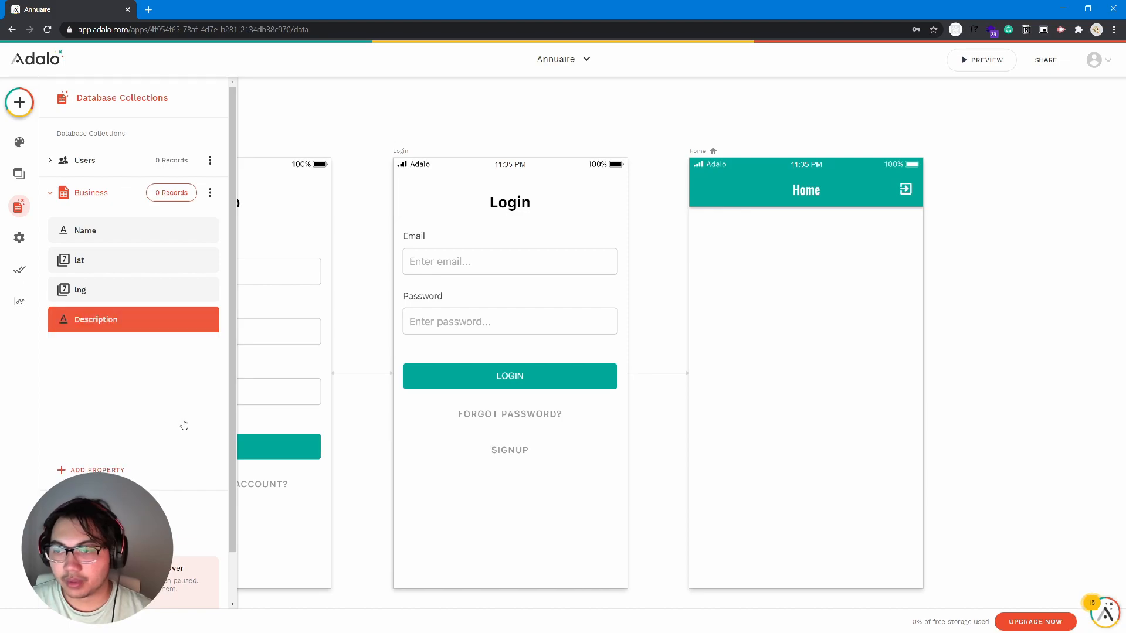
Step: Capitalize the two coordinate properties of the Business collection, renaming them "Lng" and "Lat"
left_click(118, 290)
left_click_drag(65, 372, 68, 371)
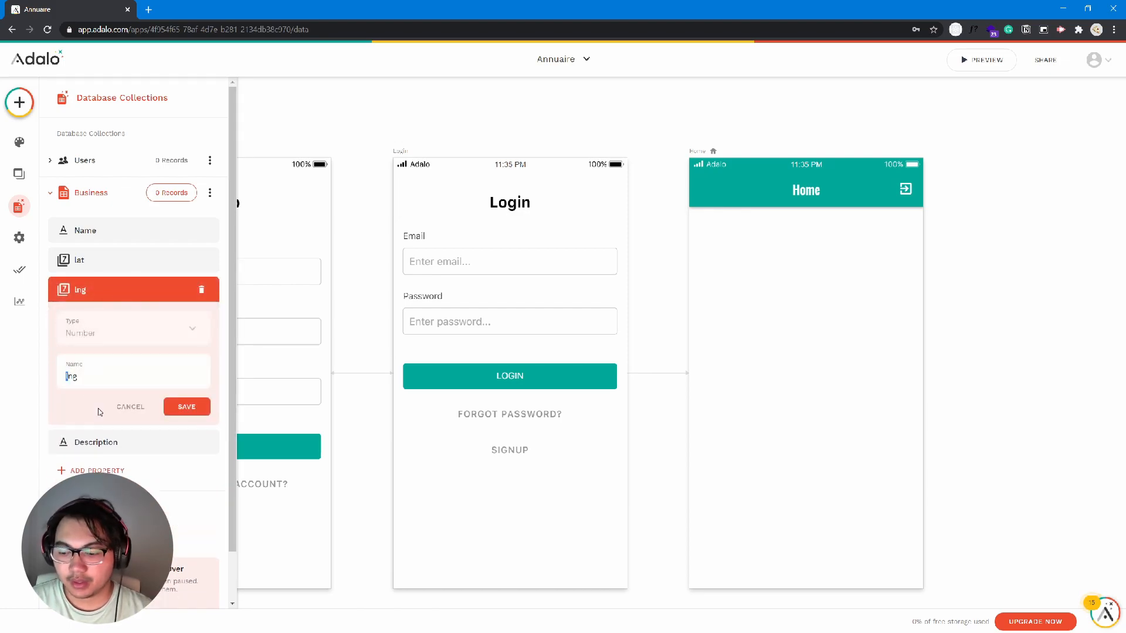
type("L")
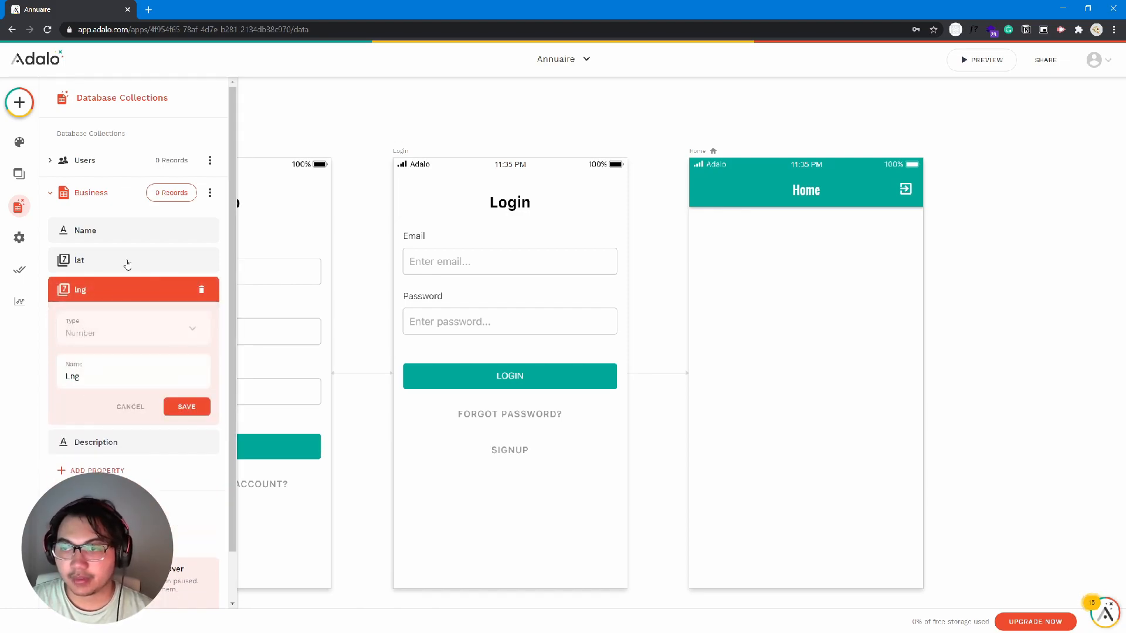
left_click(186, 406)
left_click(113, 265)
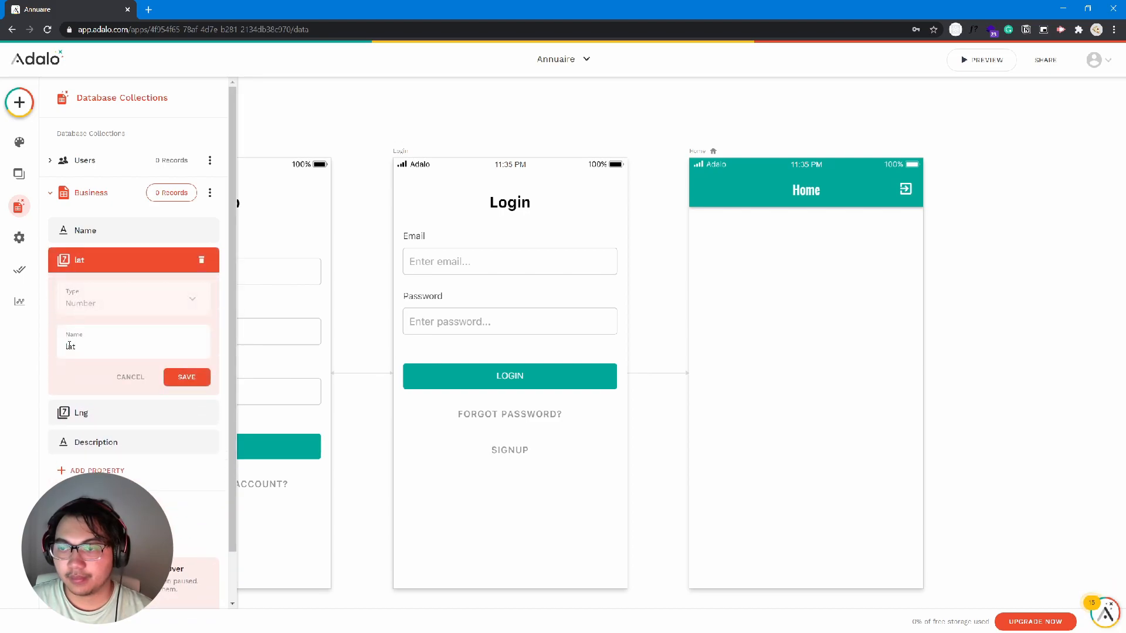
type("L")
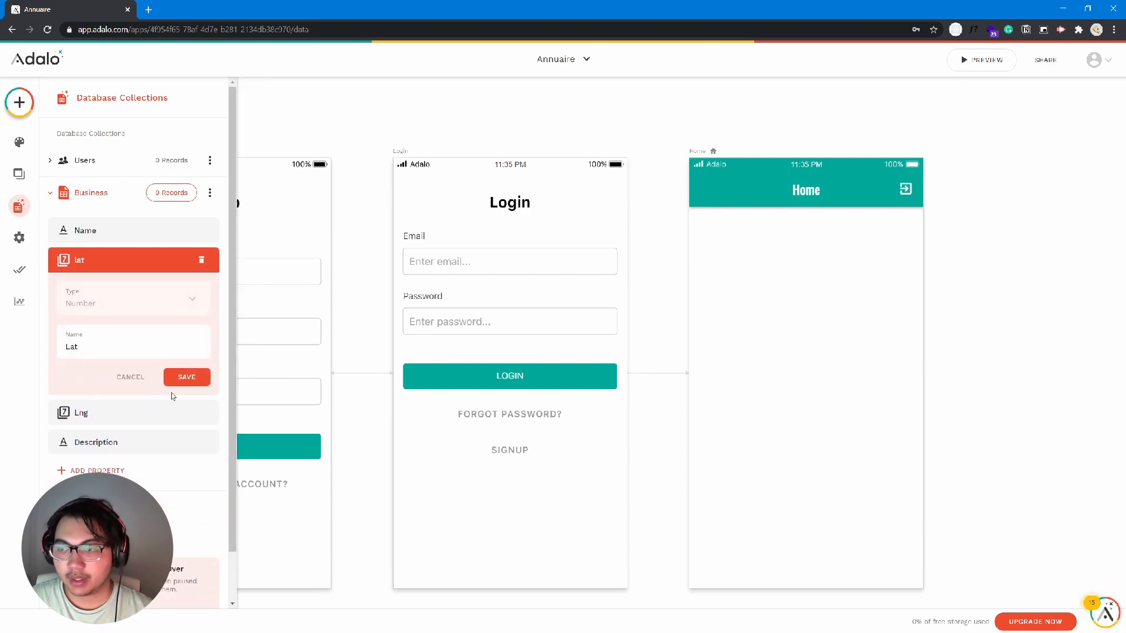
left_click(188, 377)
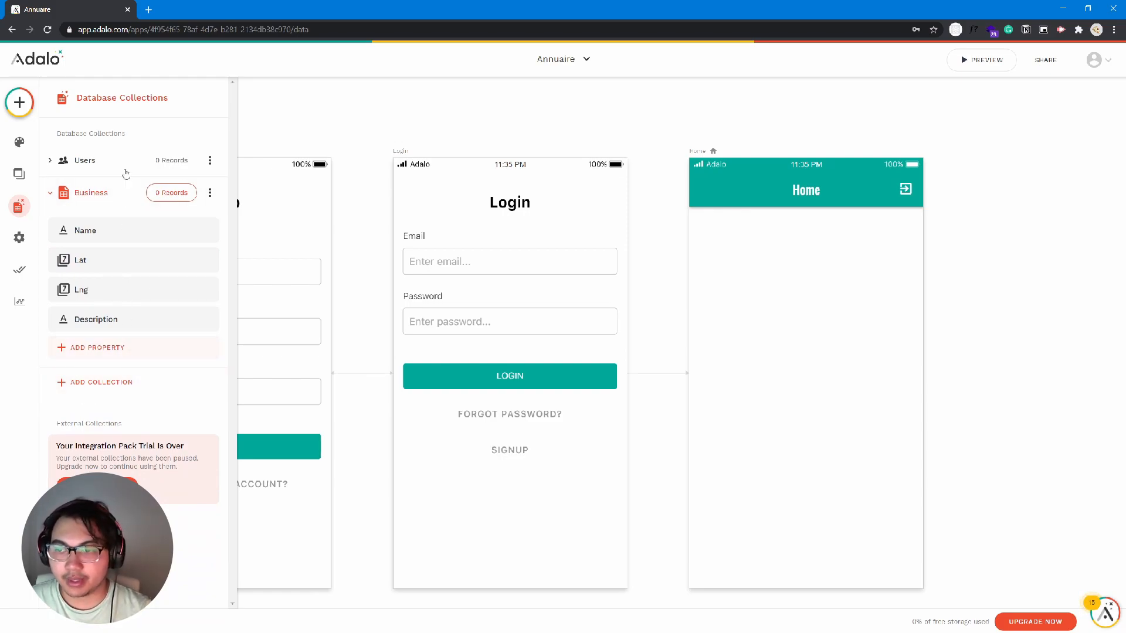
Step: Create a new database collection named "Catégories"
left_click(117, 384)
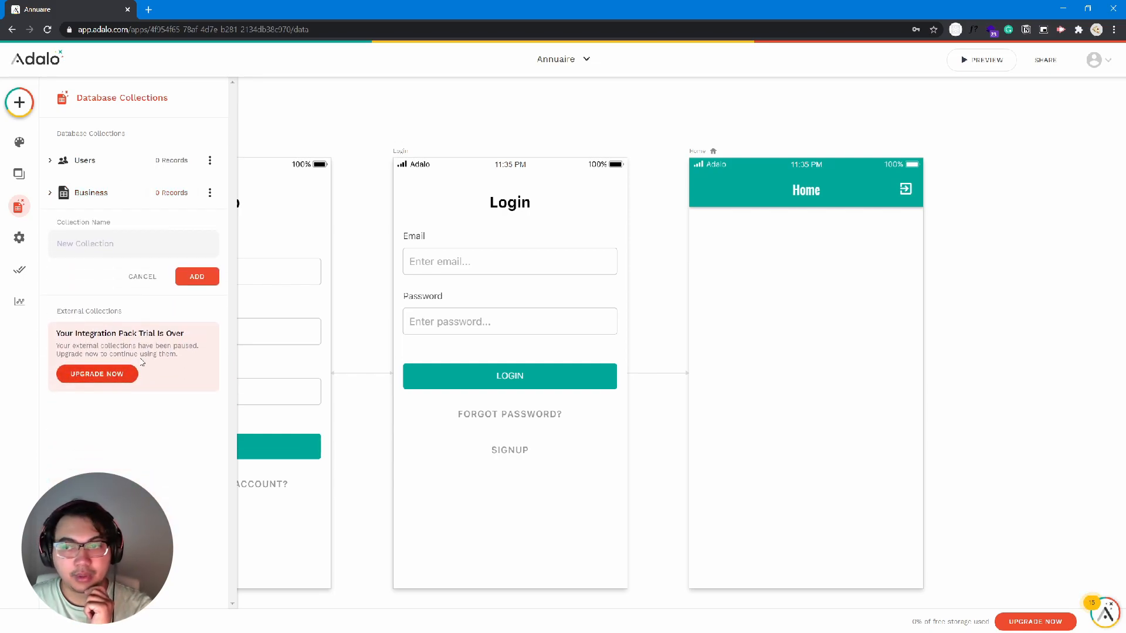
type("CA")
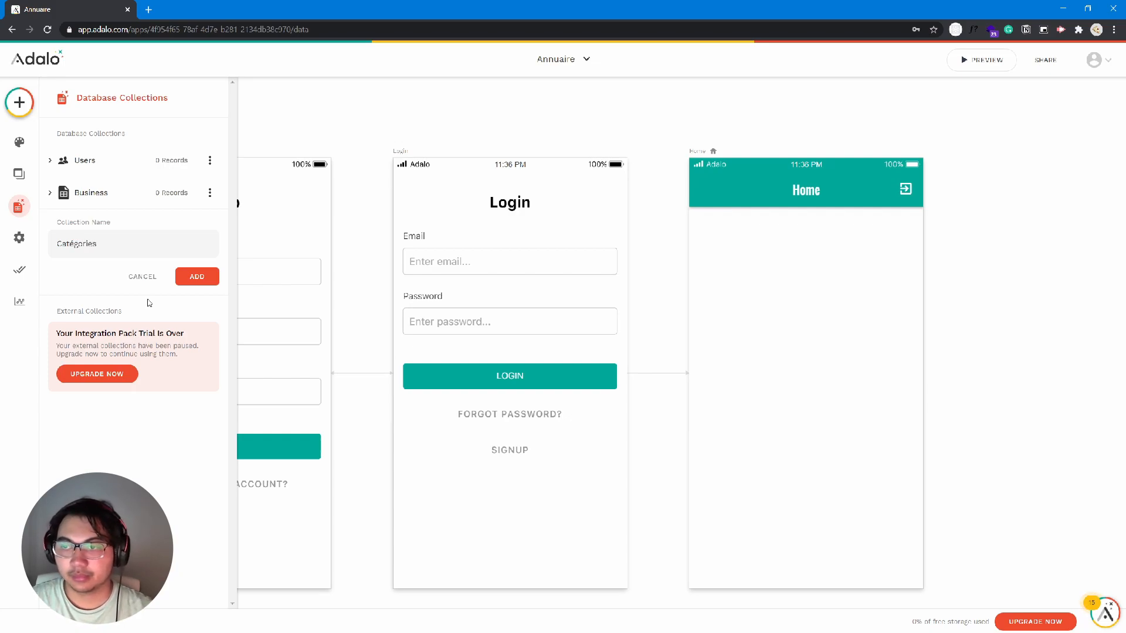
left_click(197, 277)
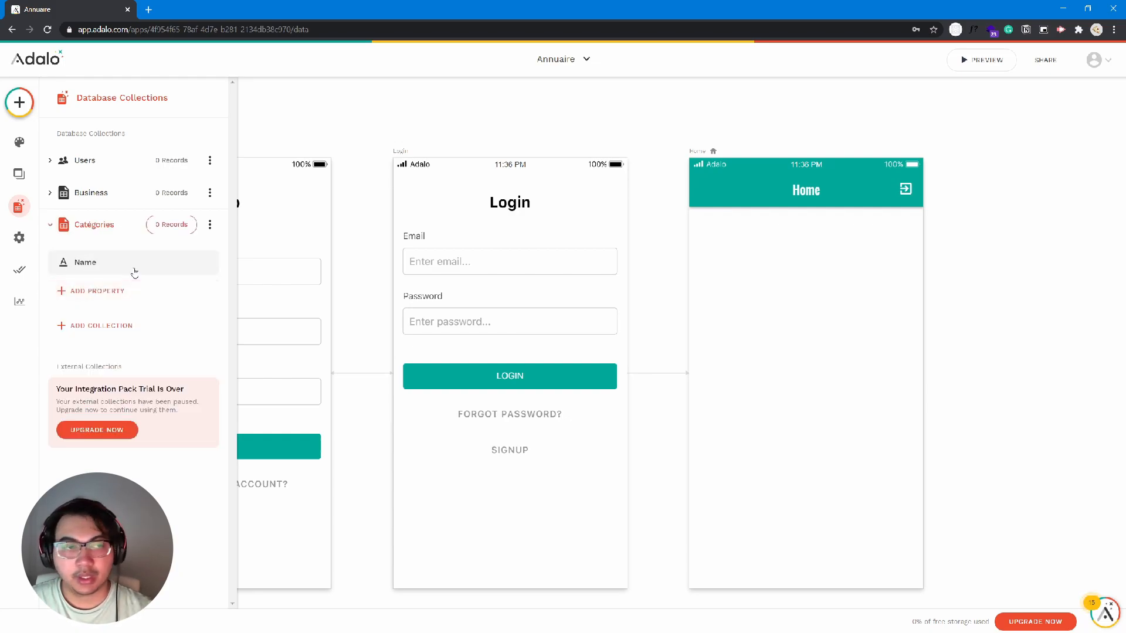
Step: Add an image property named "Cover" to the Catégories collection
left_click(145, 292)
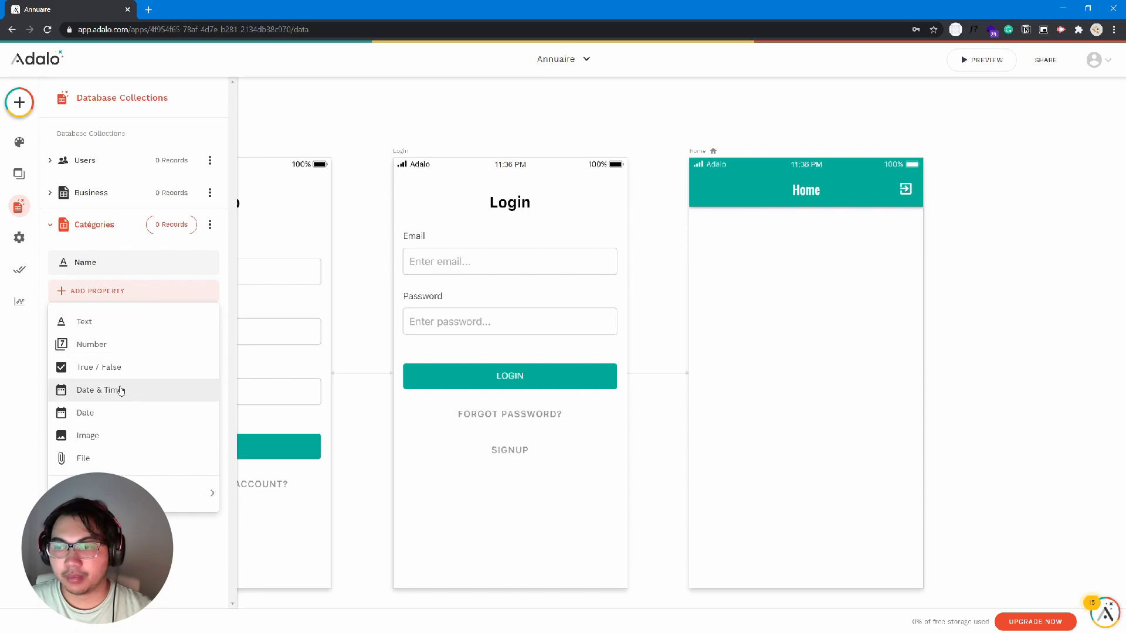
left_click(120, 439)
left_click_drag(131, 382, 56, 389)
type("cover")
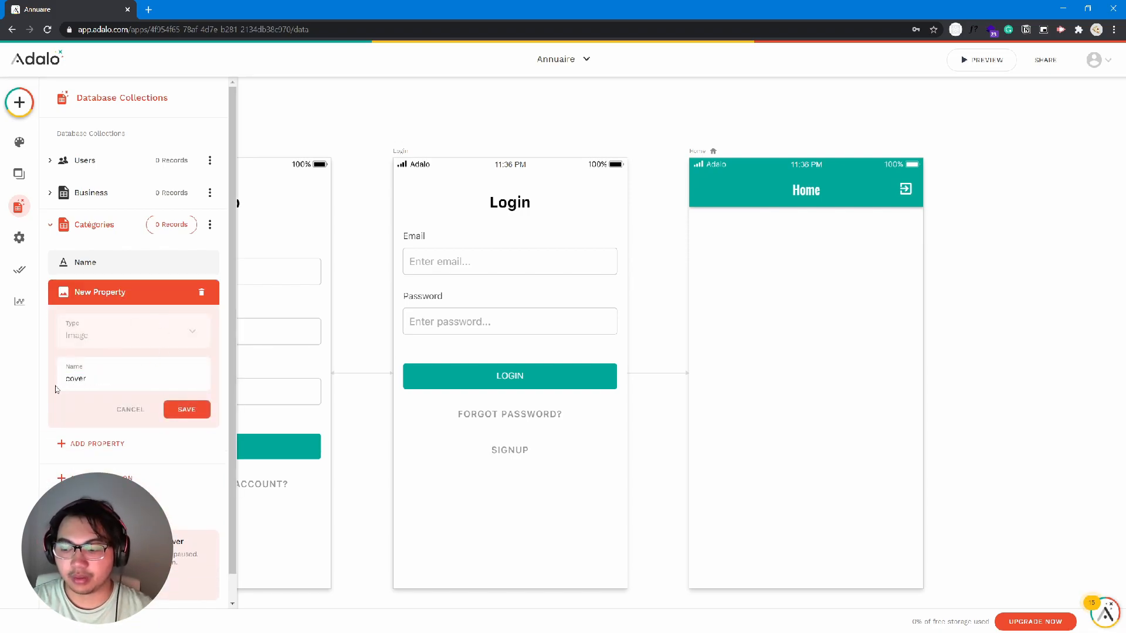
type("C")
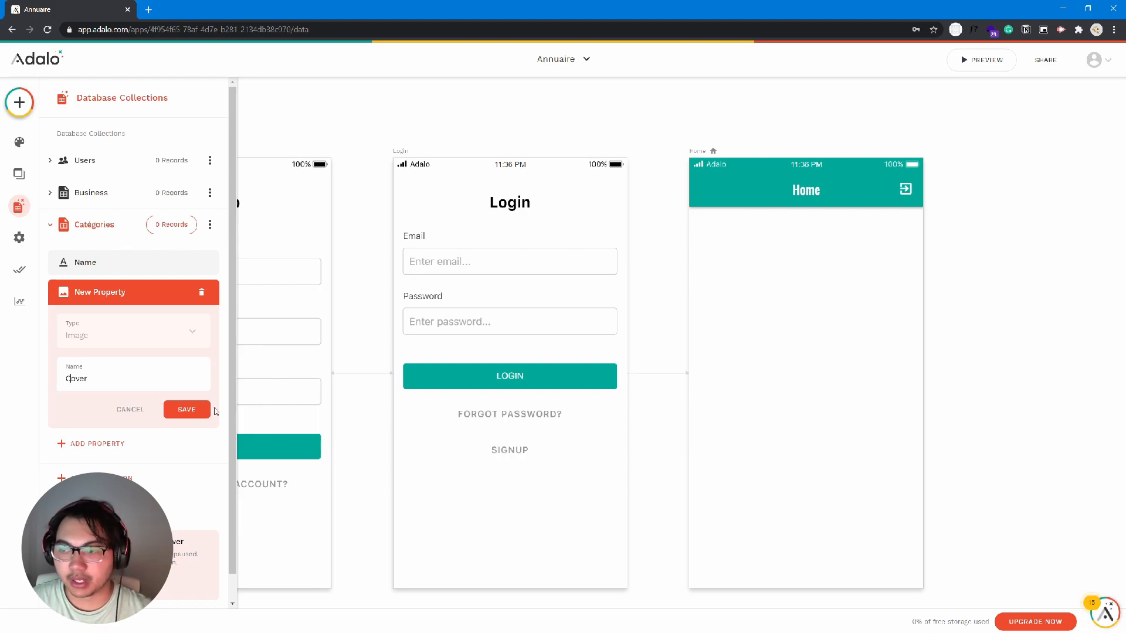
left_click(196, 410)
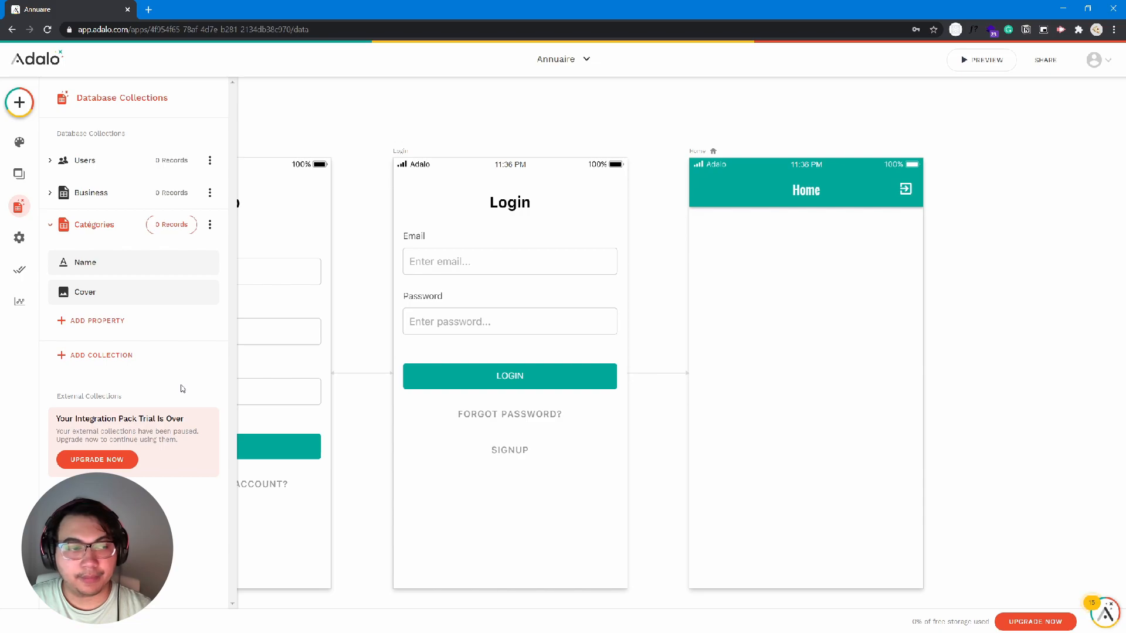
Step: Create a new database collection named "Services"
left_click(149, 358)
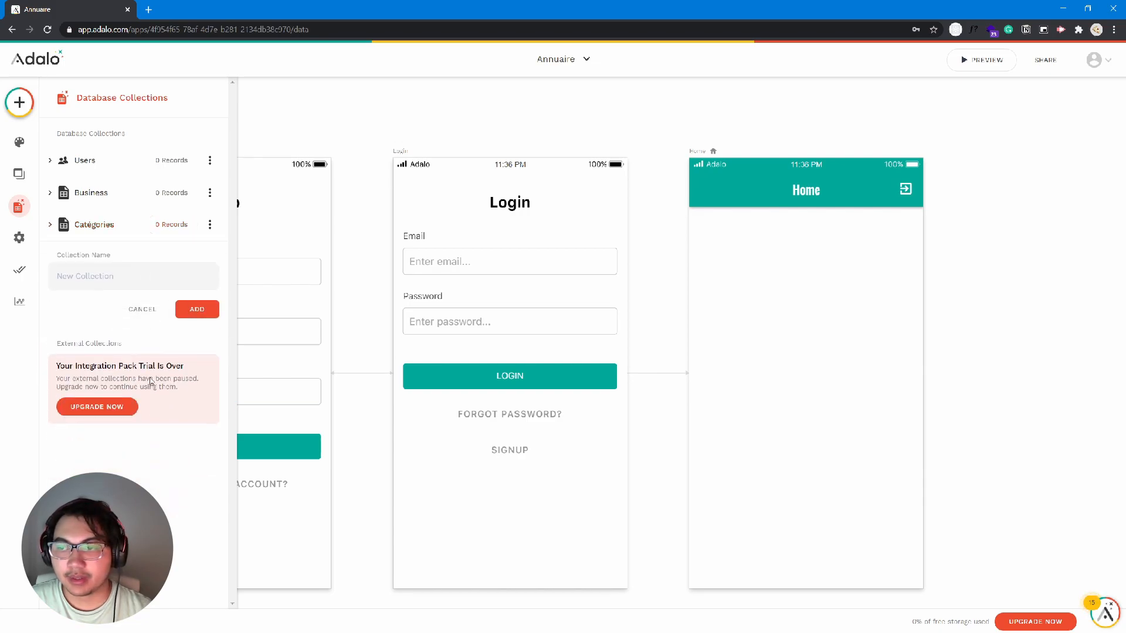
type("SErv")
key("BackSpace")
key("BackSpace")
key("BackSpace")
type("ervices")
left_click(212, 309)
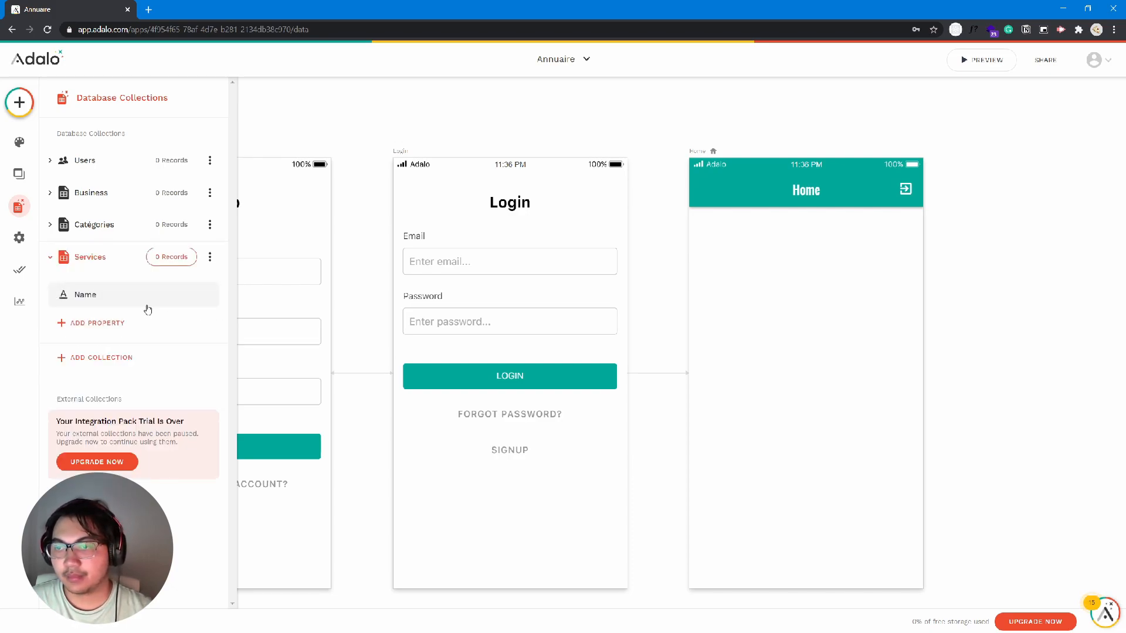
left_click(128, 321)
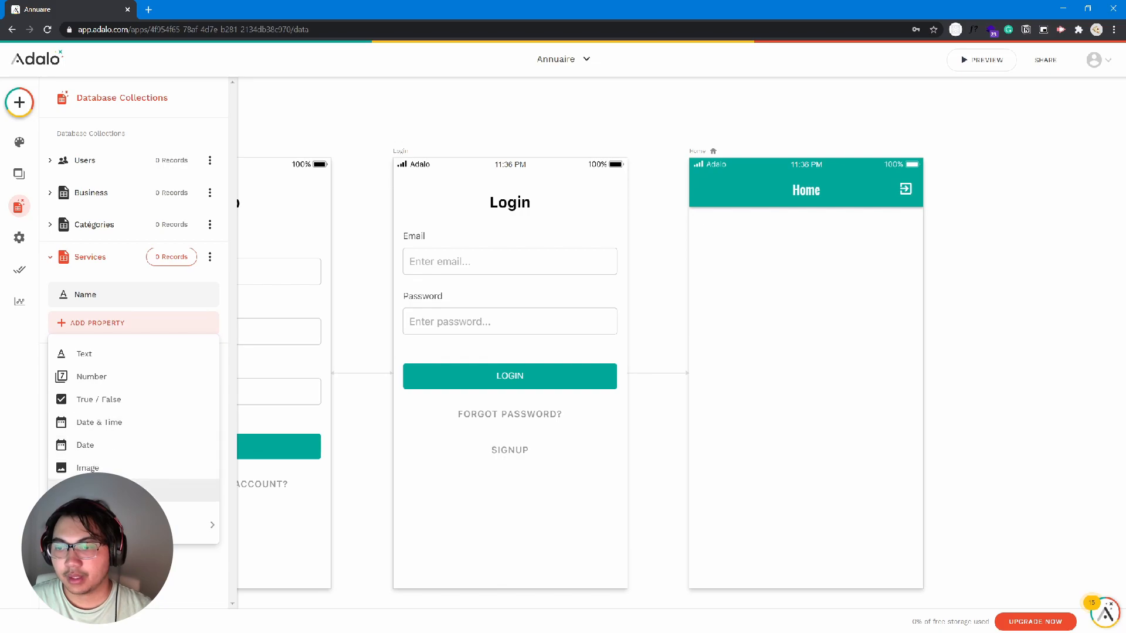
mouse_move(175, 525)
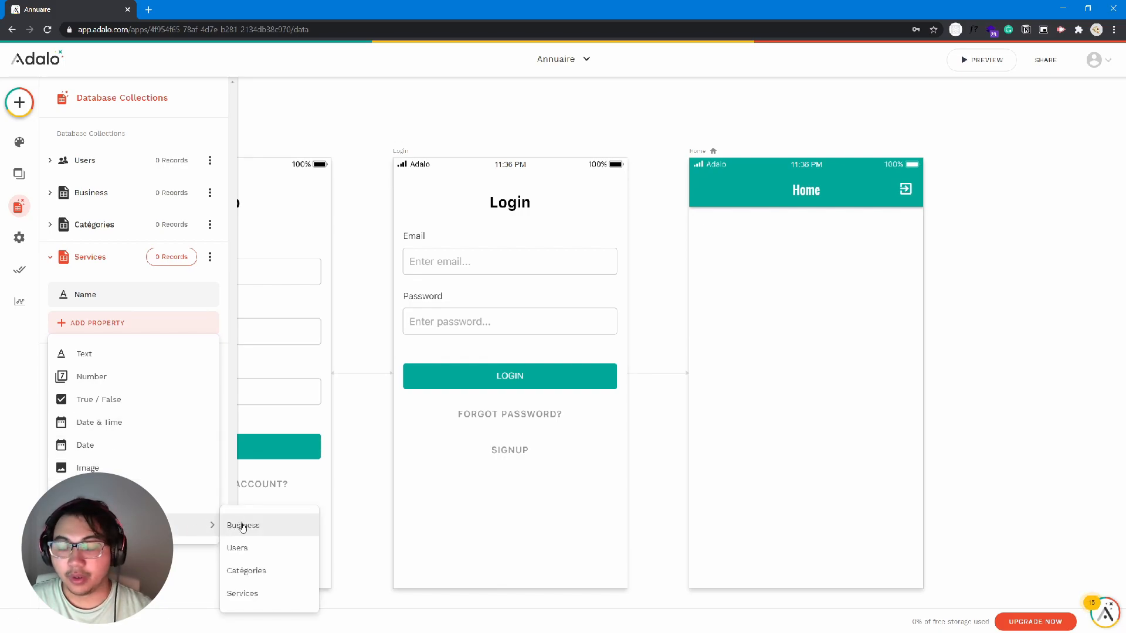
left_click(134, 364)
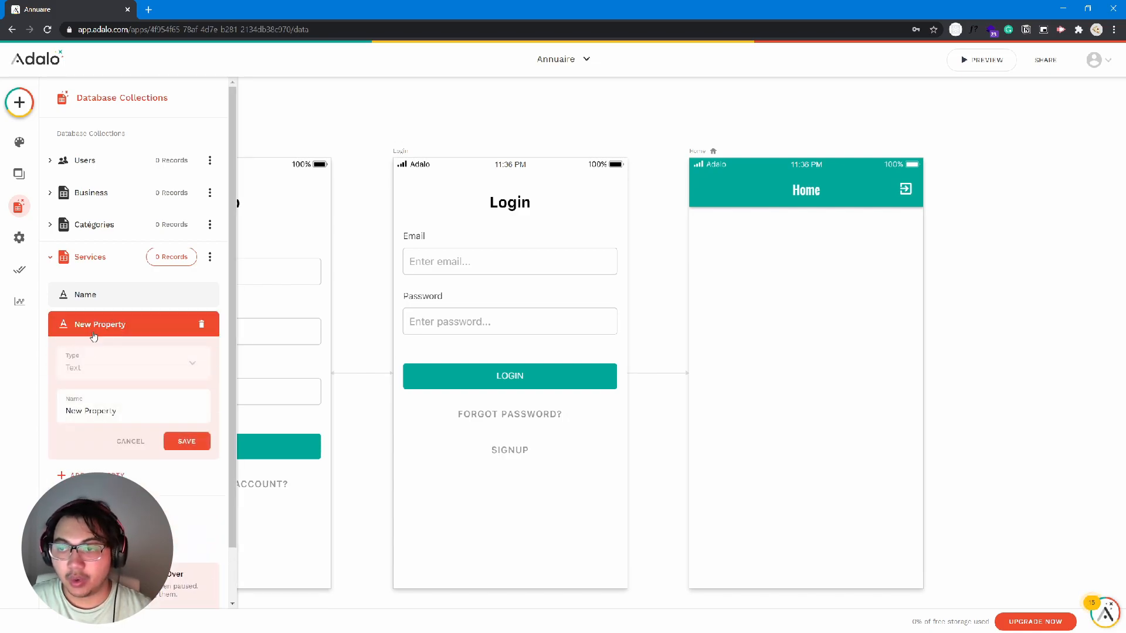
left_click_drag(117, 410, 62, 409)
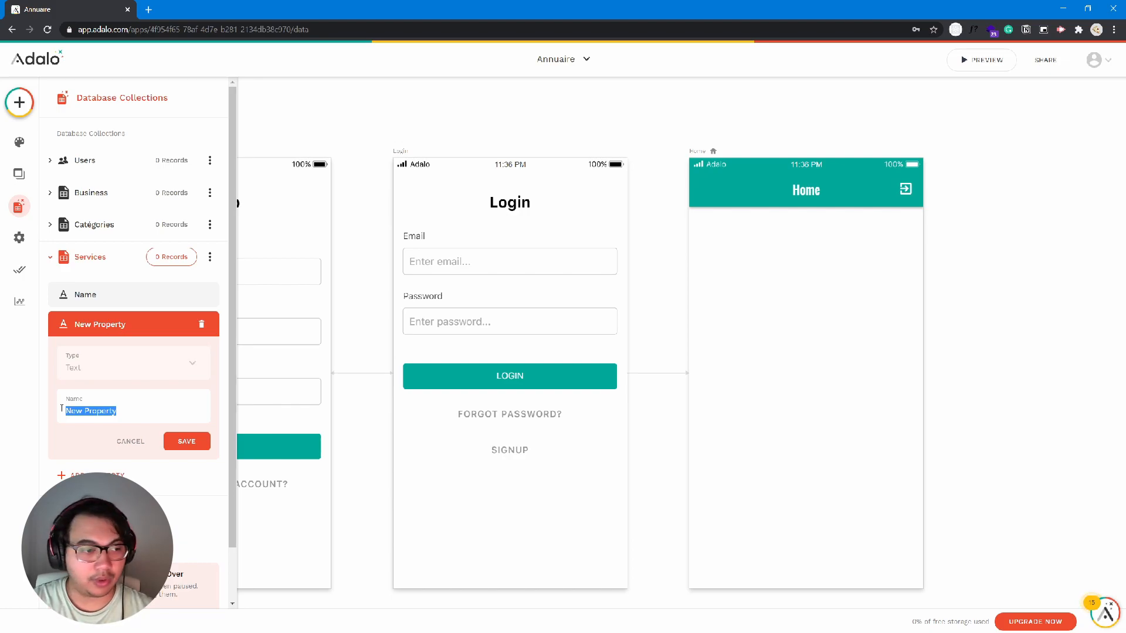
left_click(202, 326)
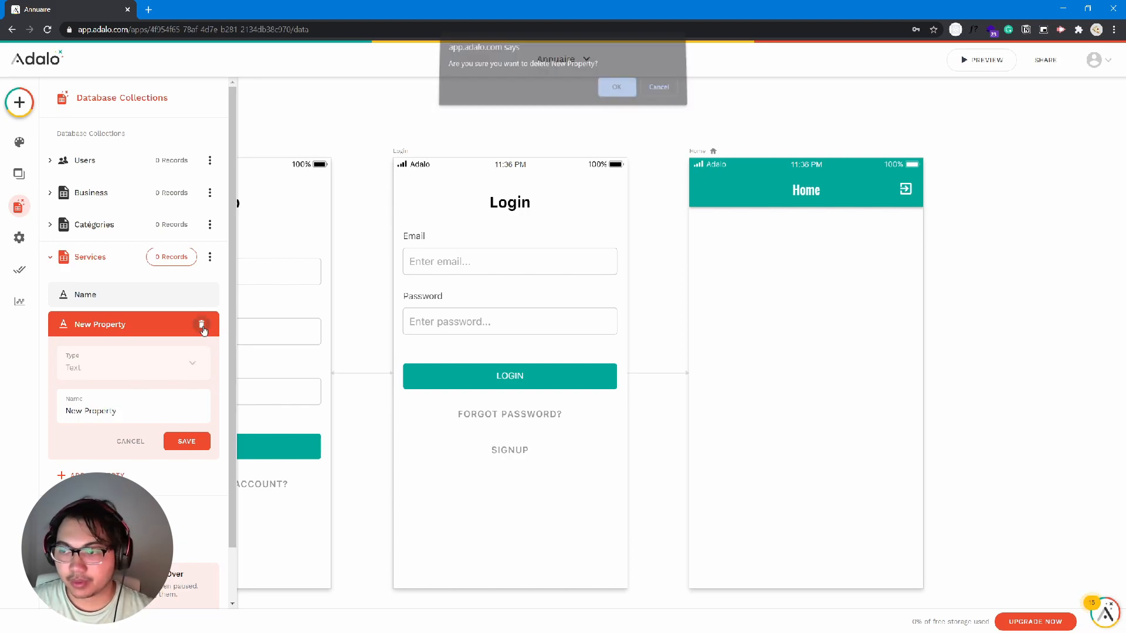
left_click(614, 94)
Step: Add a number property named "Prix" to the Services collection and collapse the collection
left_click(120, 323)
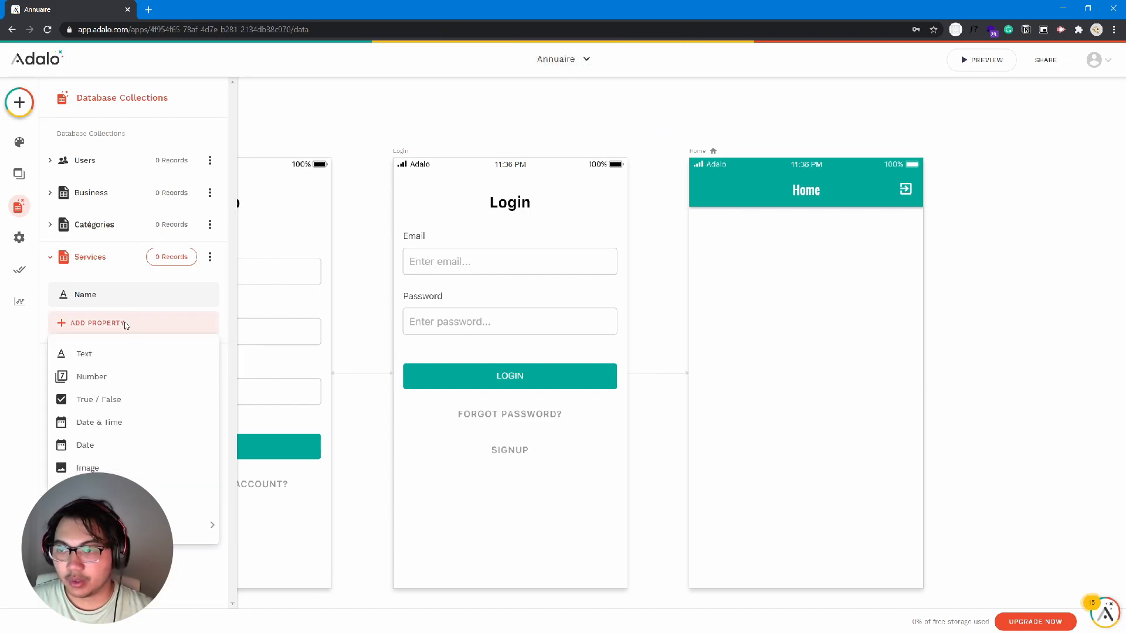
left_click(110, 378)
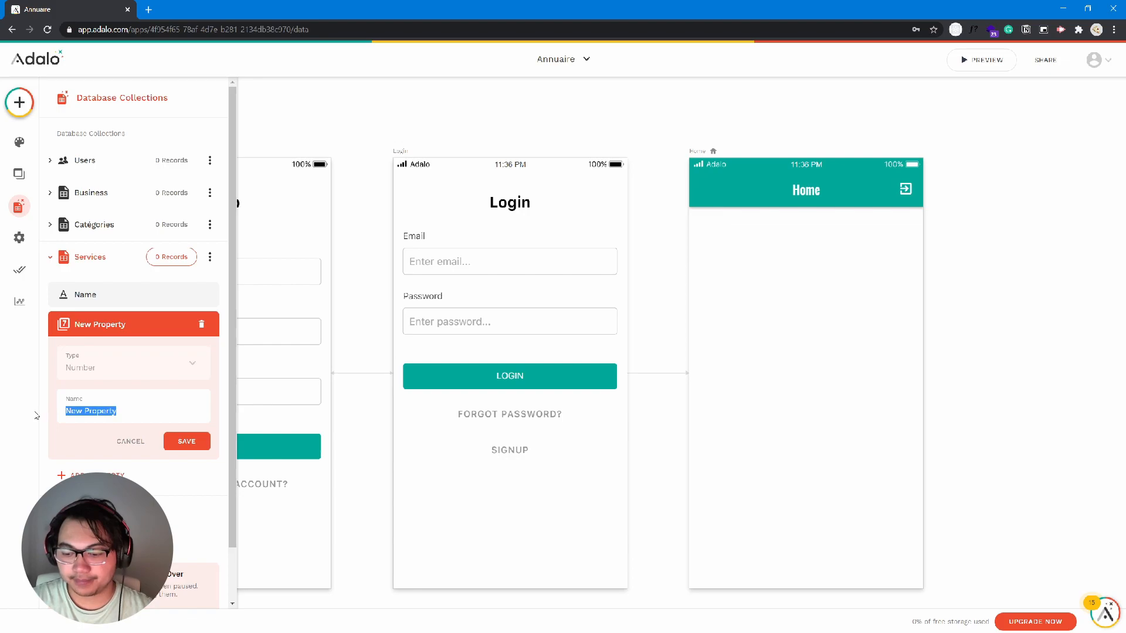
type("Prix")
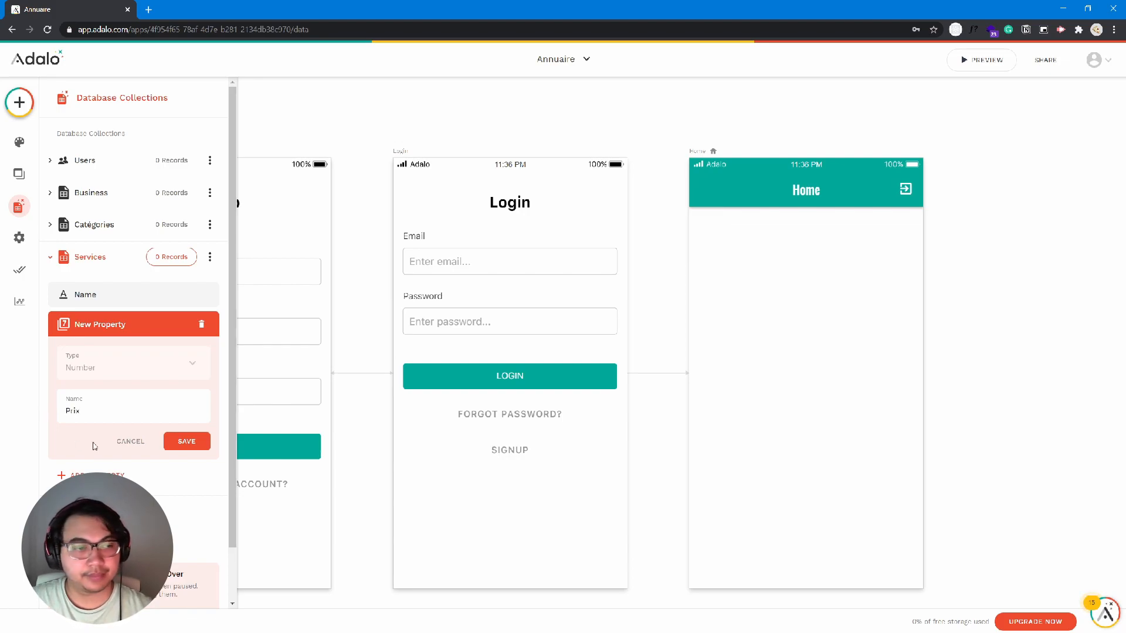
left_click(186, 441)
left_click(82, 259)
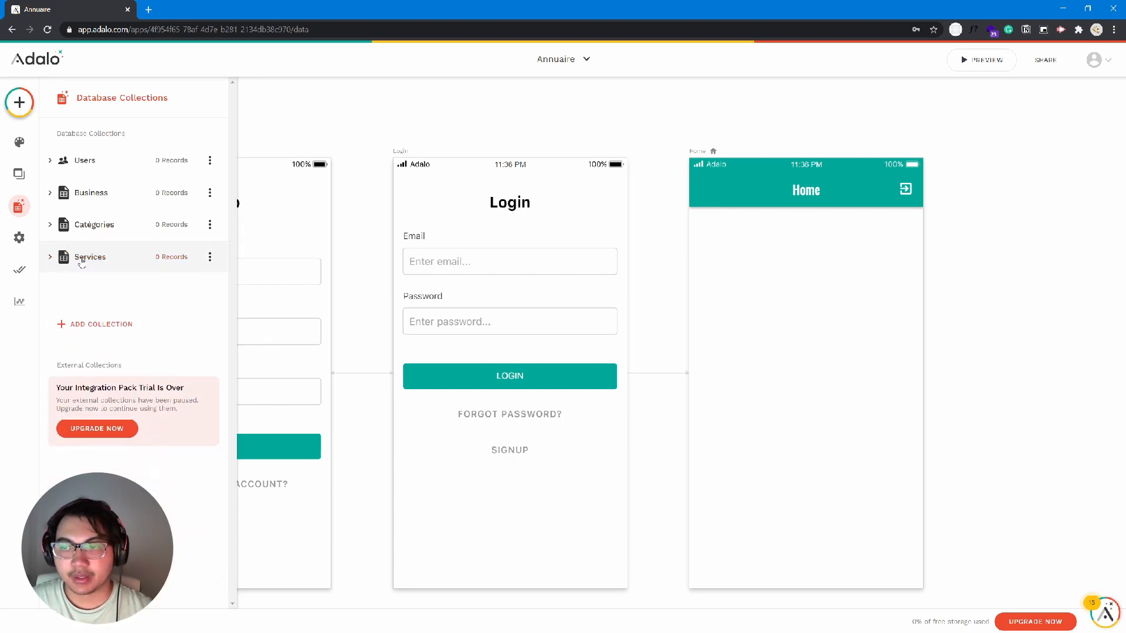
Step: Create a new database collection named "Notes"
left_click(97, 287)
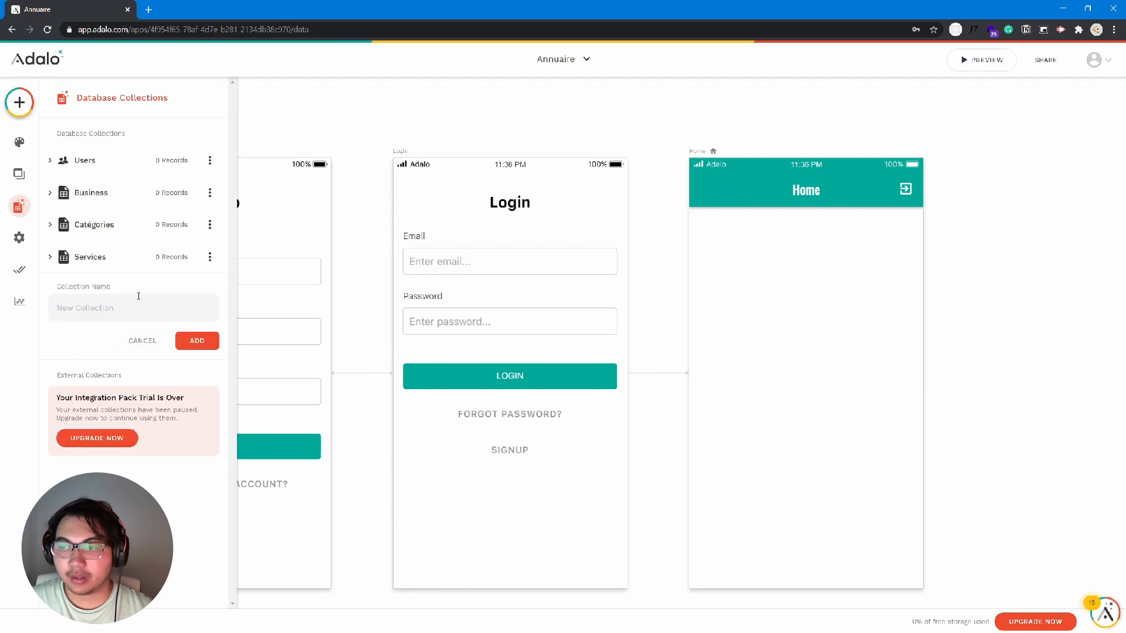
type("Notes")
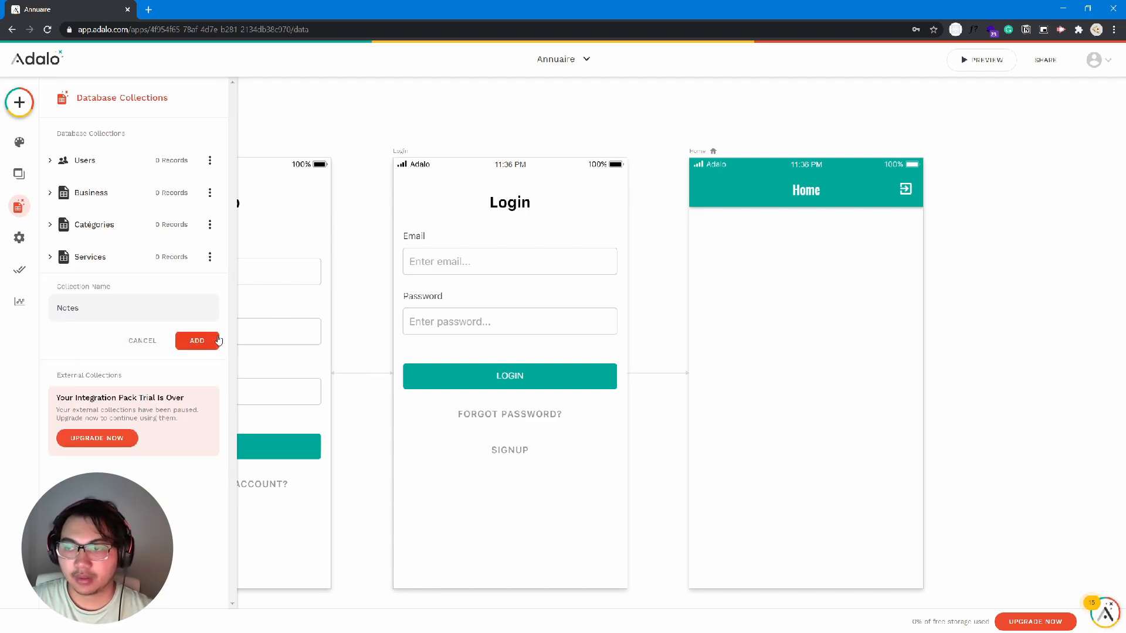
left_click(202, 341)
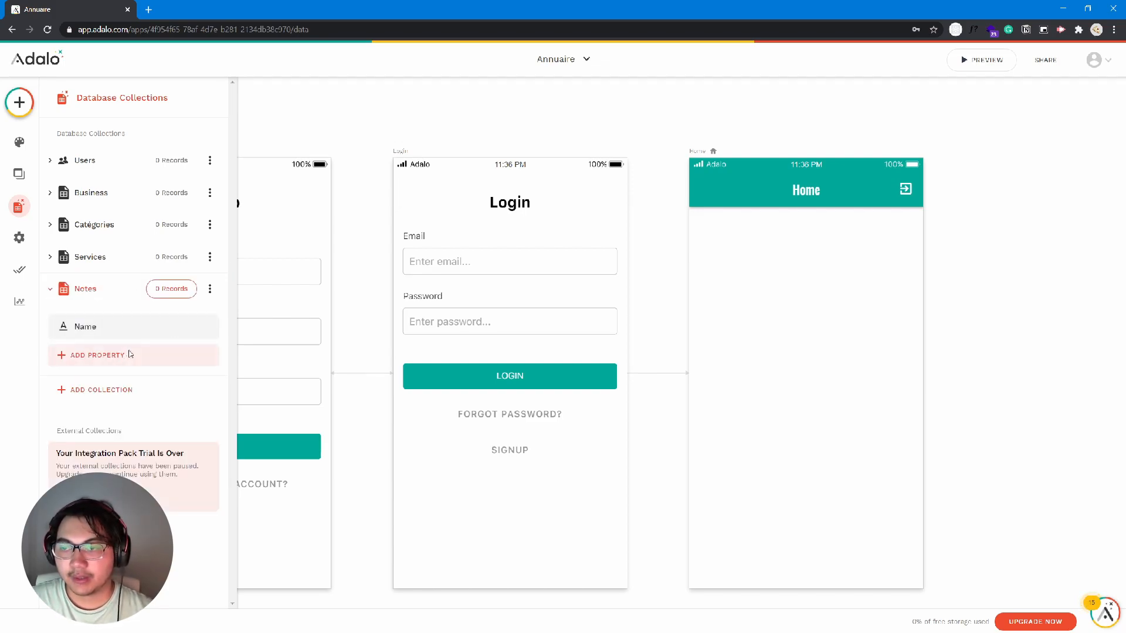
Step: Add a Business relationship to the Notes collection so a business can have multiple notes and each note belongs to one business
left_click(130, 354)
mouse_move(130, 336)
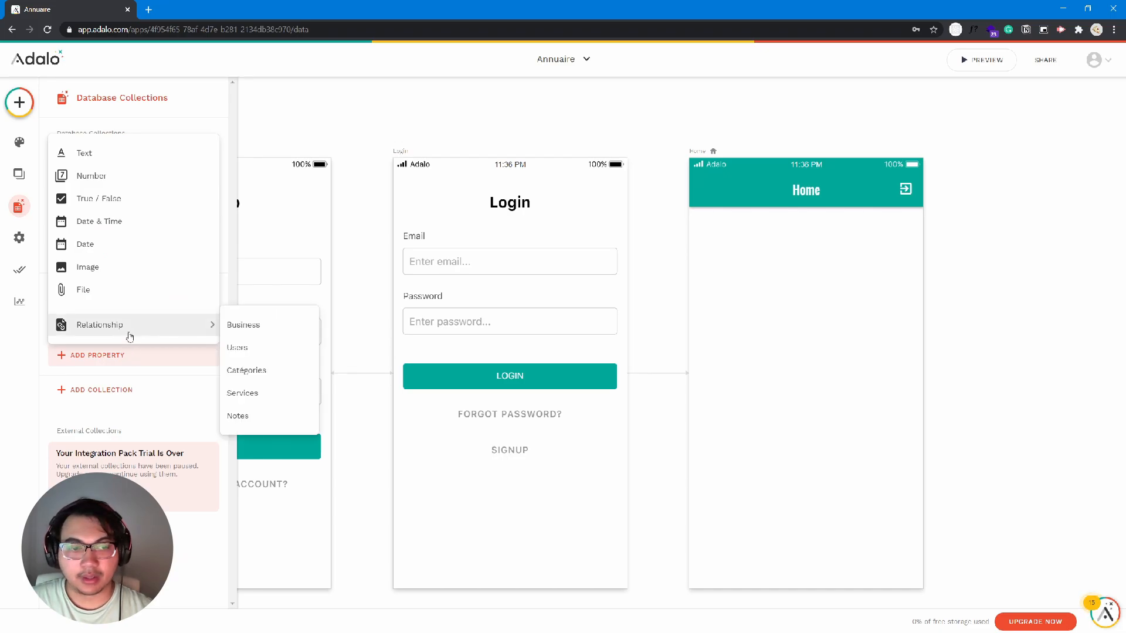
left_click(259, 332)
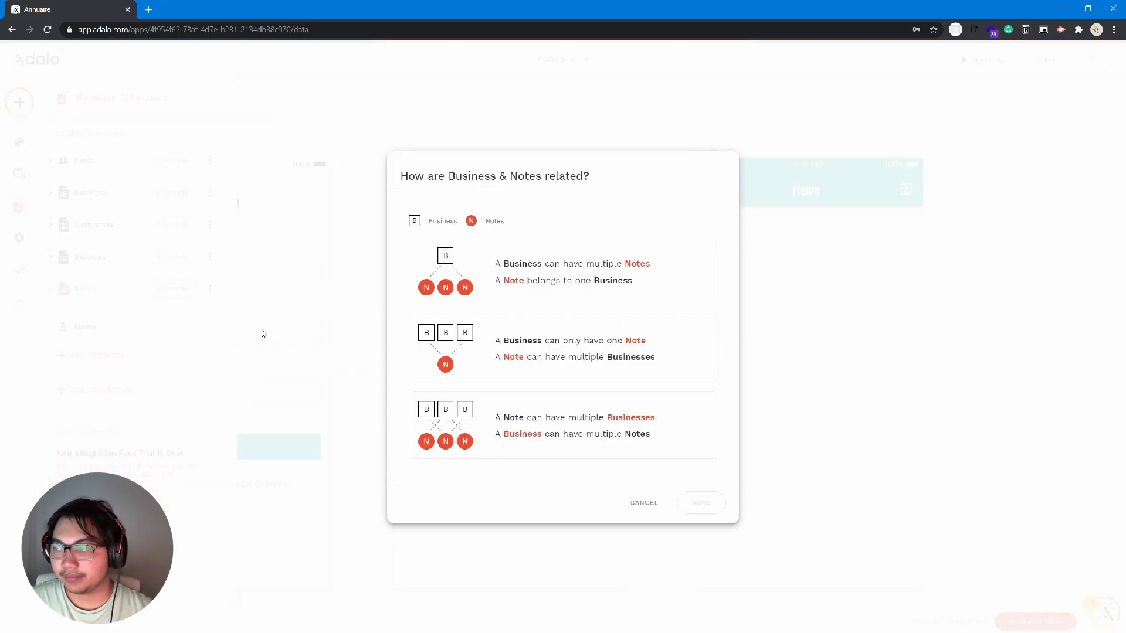
left_click(514, 281)
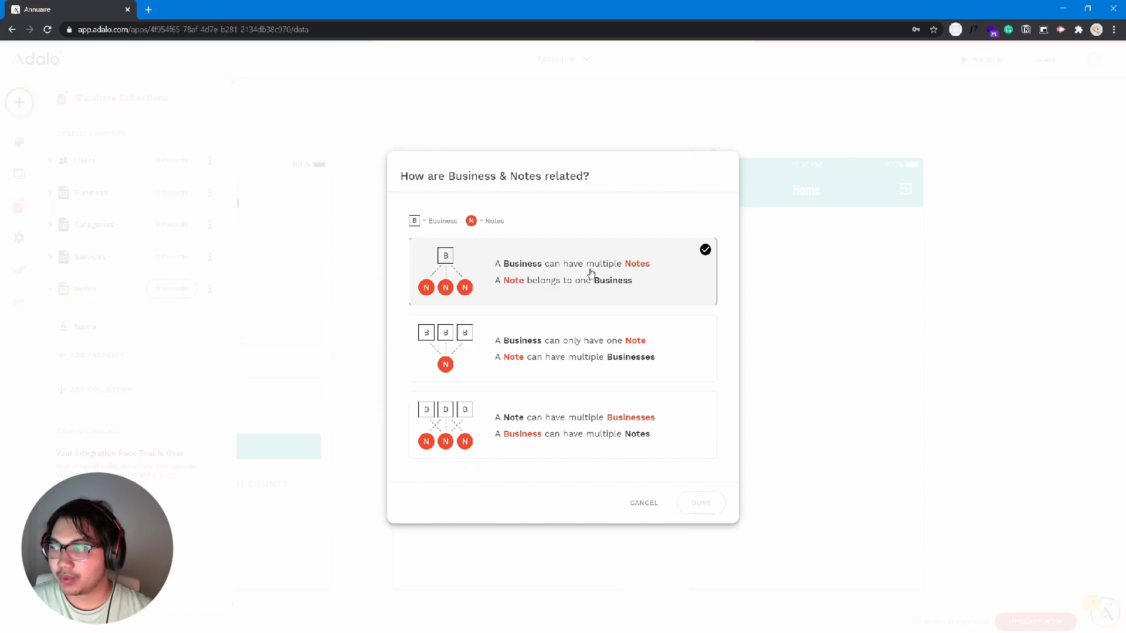
left_click(578, 286)
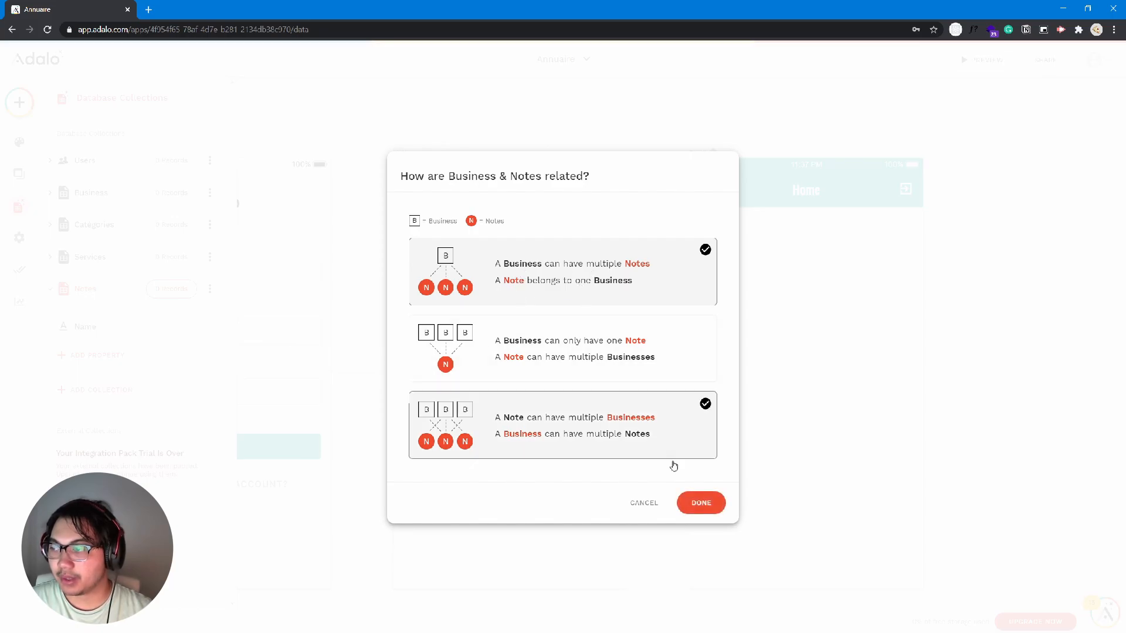
left_click(701, 502)
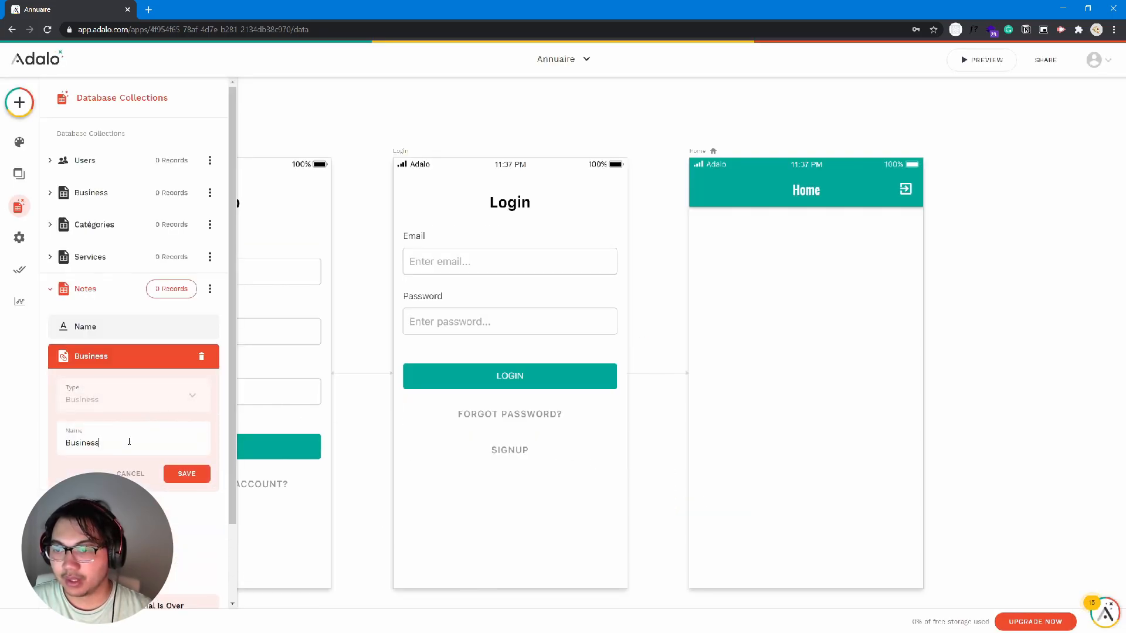
left_click(193, 474)
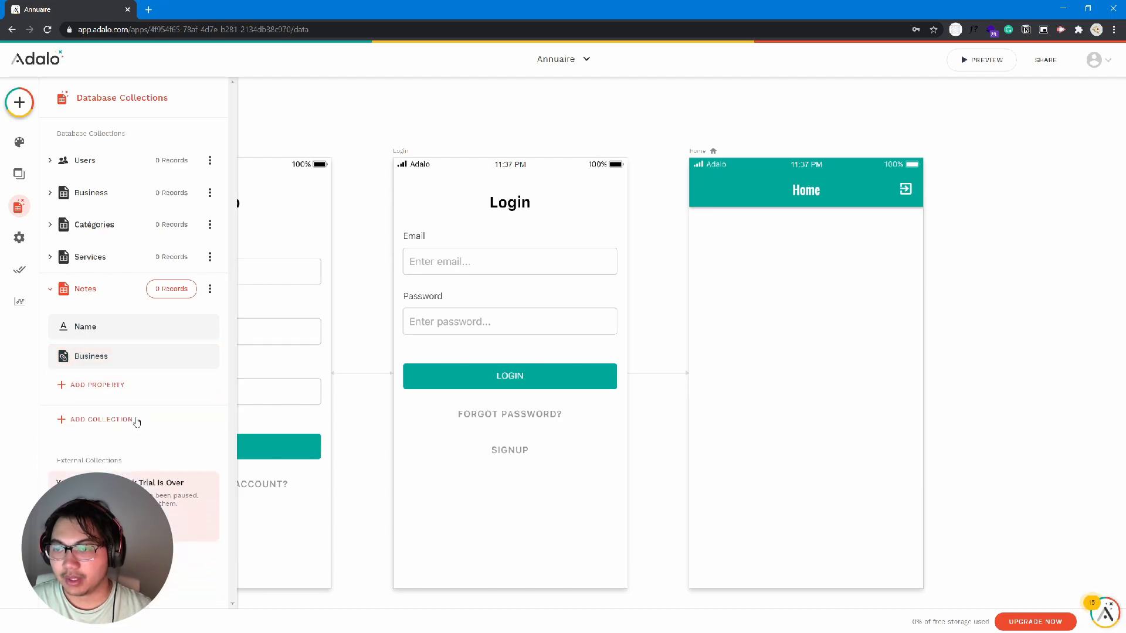
Step: Add a Users relationship to the Notes collection so a user can have multiple notes and each note belongs to one user
left_click(95, 386)
mouse_move(111, 354)
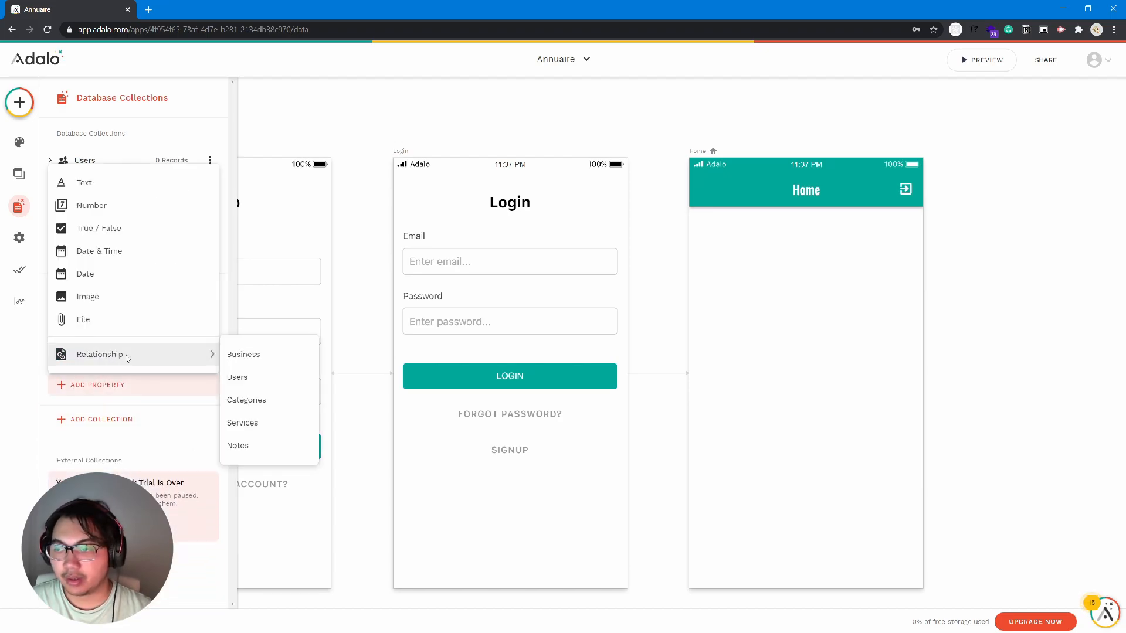
left_click(253, 379)
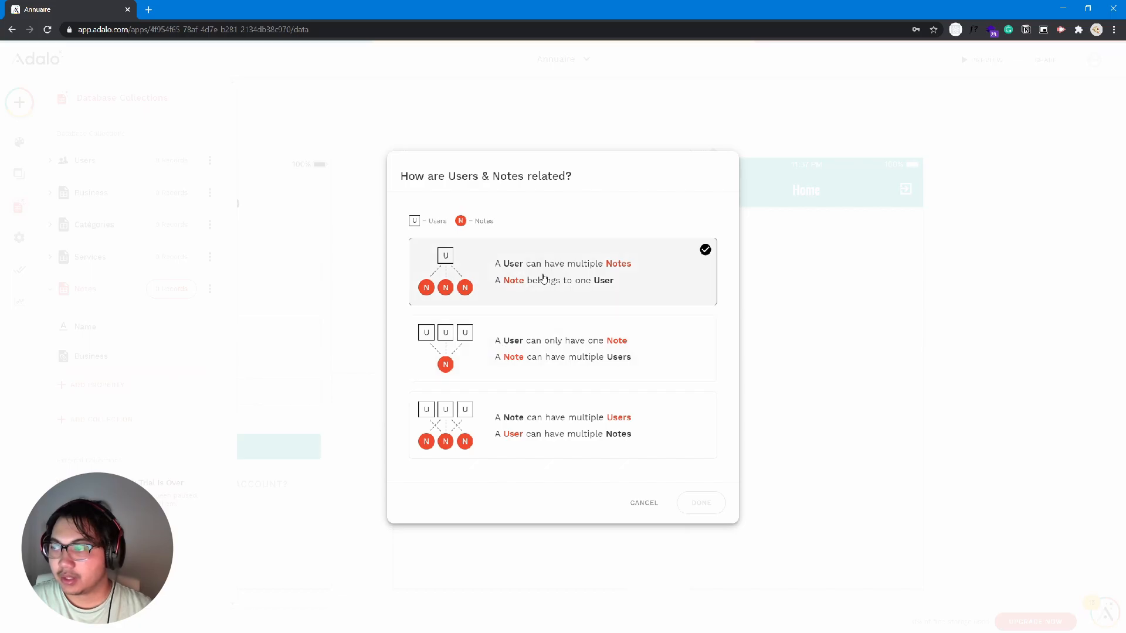
left_click(628, 291)
left_click(701, 503)
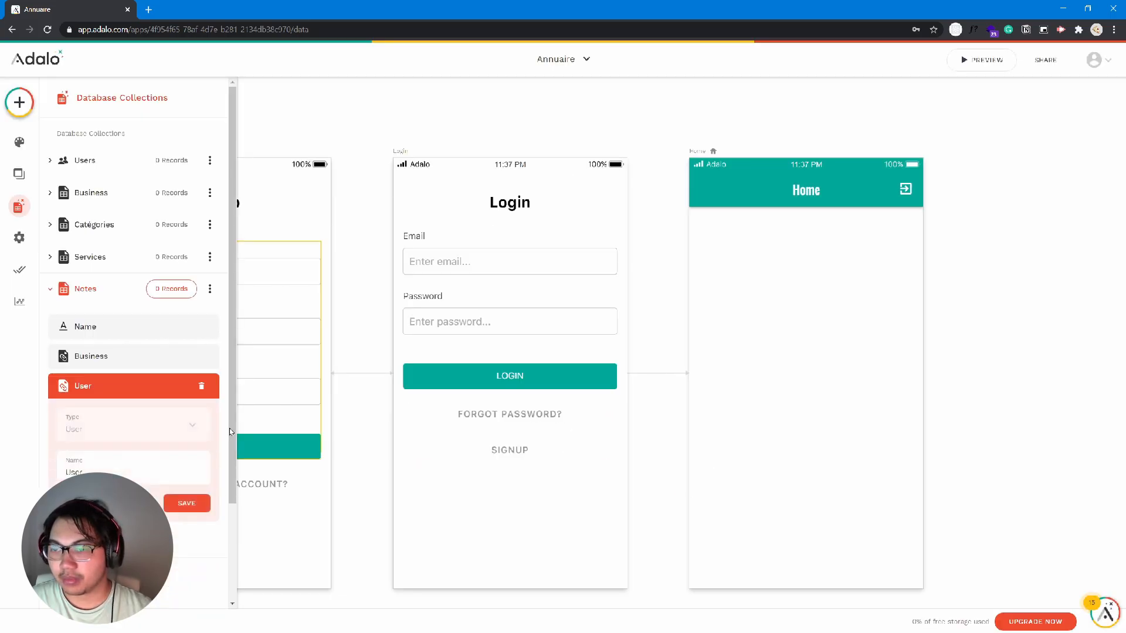
Step: Add a number property named "Note" to the Notes collection and collapse the collection
left_click(193, 537)
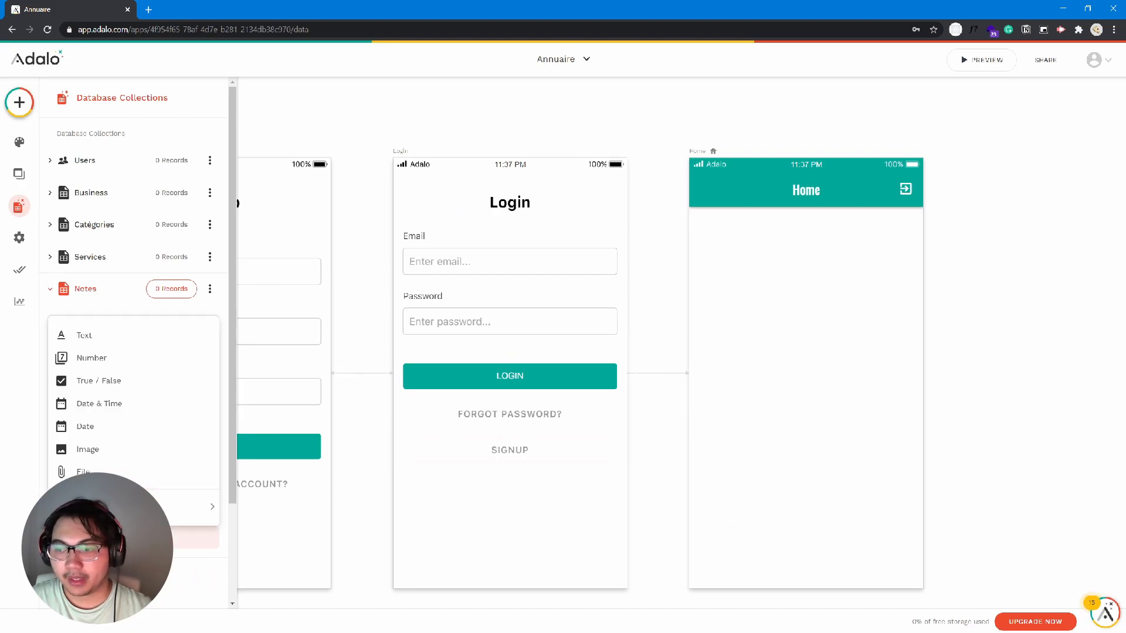
left_click(92, 358)
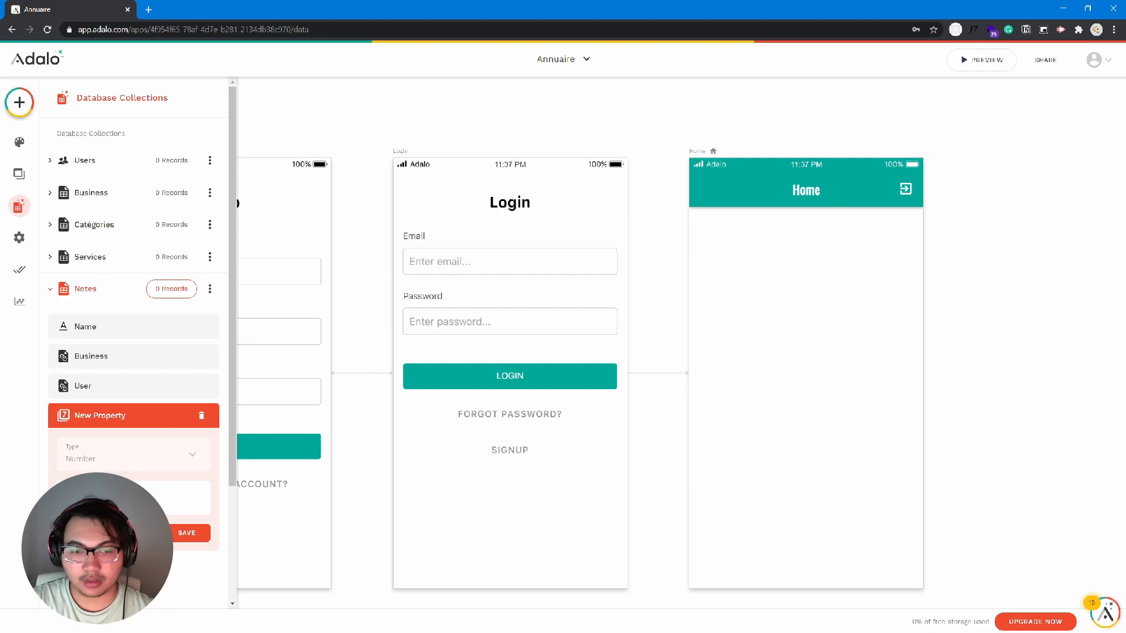
left_click(203, 533)
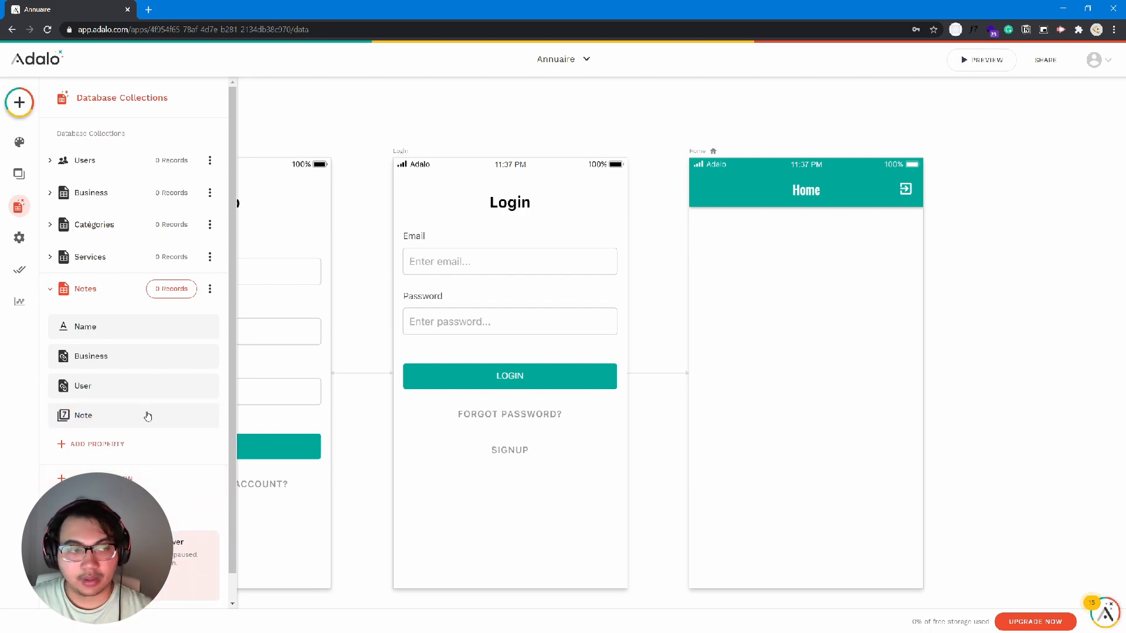
scroll(177, 408, "down", 1)
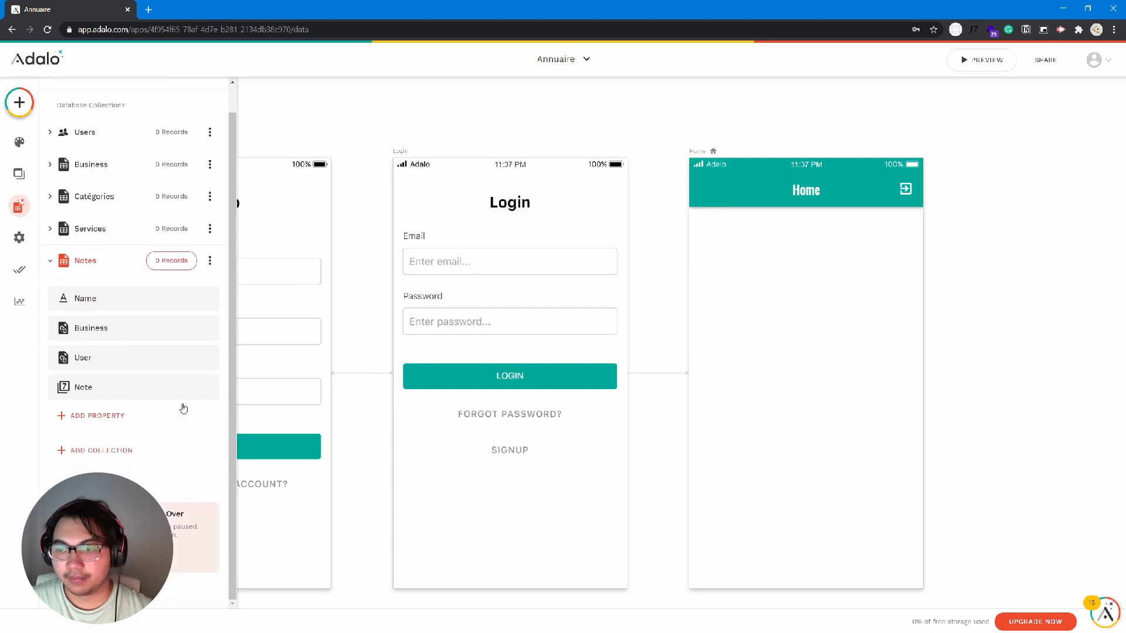
left_click(87, 268)
Step: Create a new database collection named "Fidélité"
left_click(98, 322)
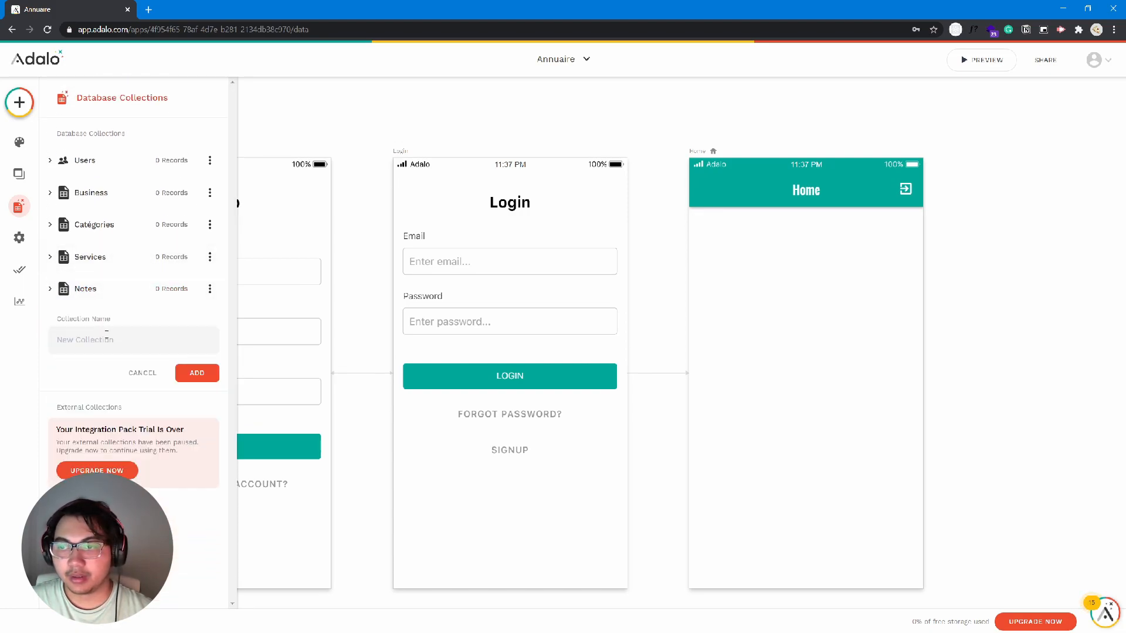
type("Fio")
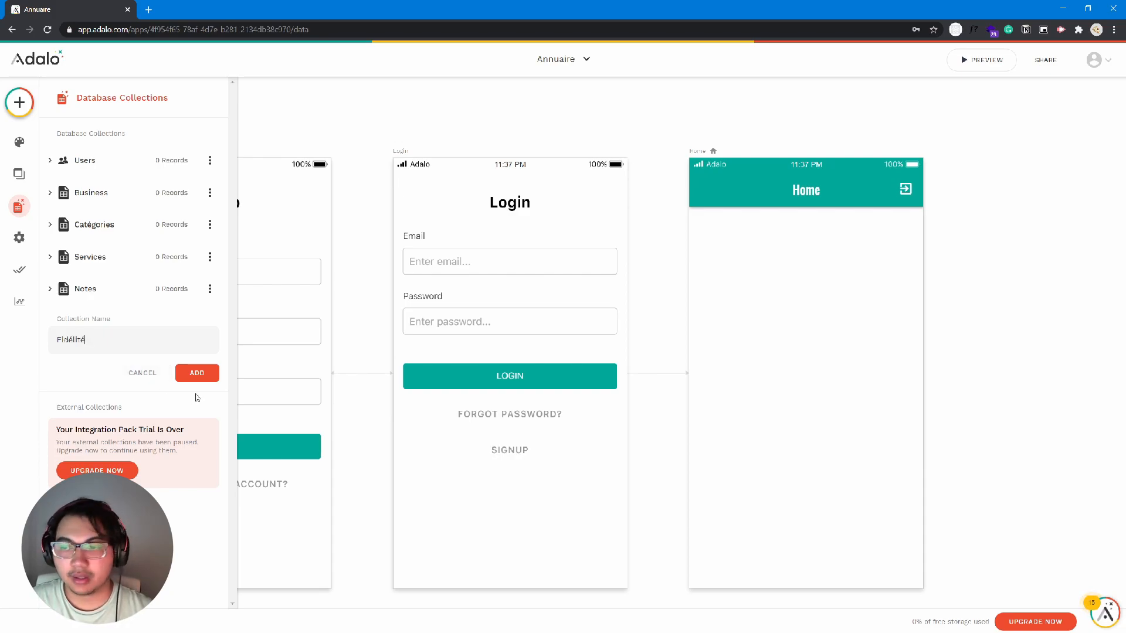
left_click(197, 373)
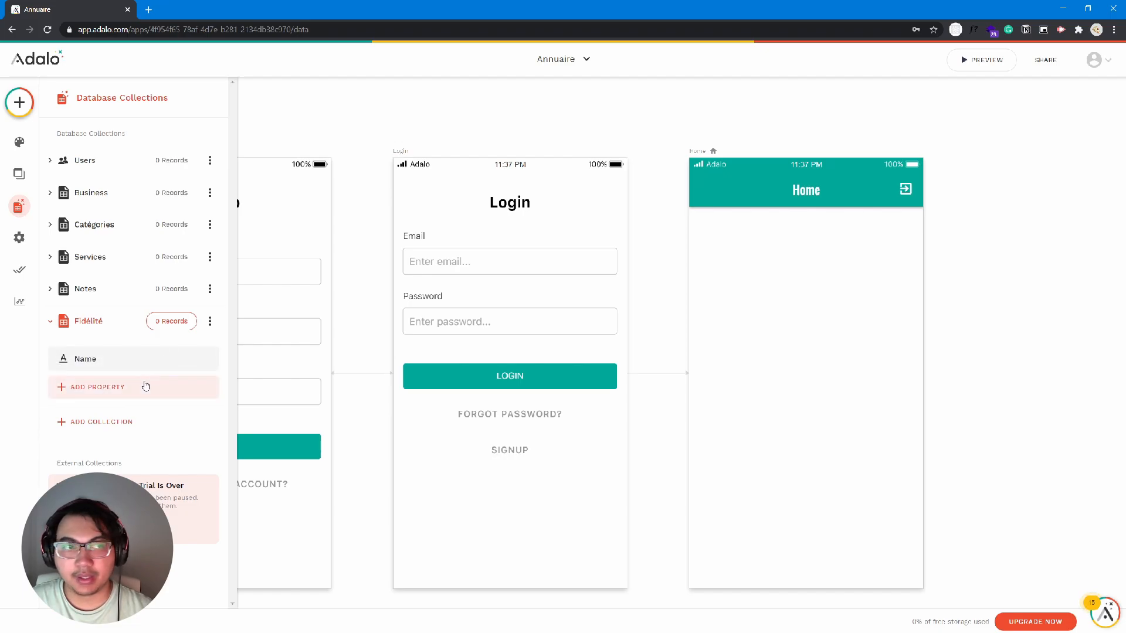
left_click(144, 390)
mouse_move(153, 367)
left_click(240, 362)
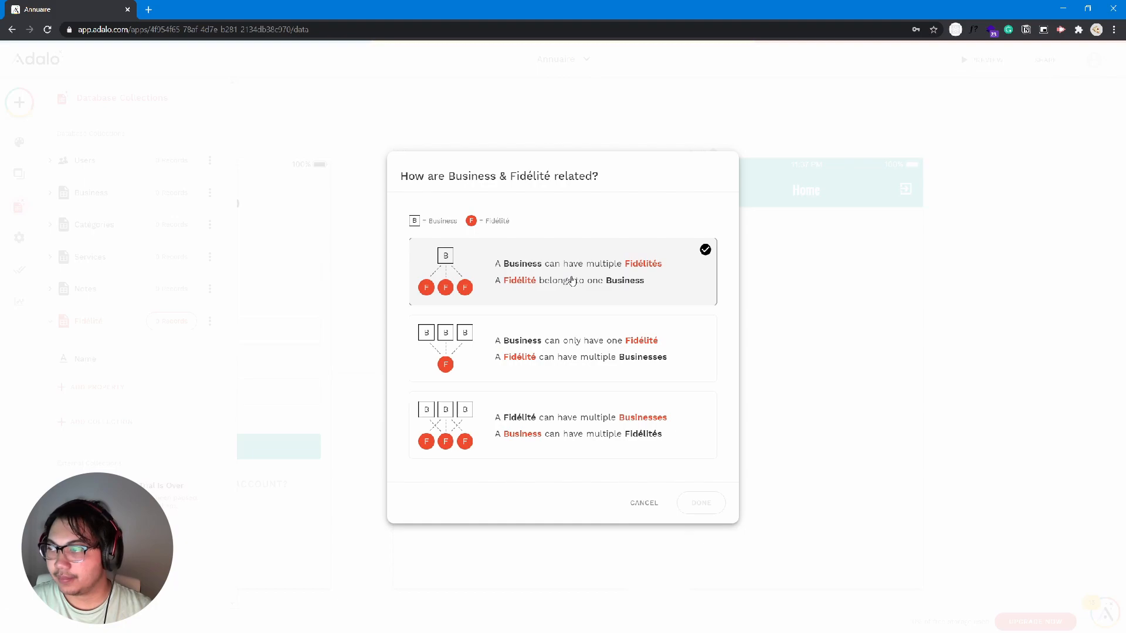
left_click(631, 502)
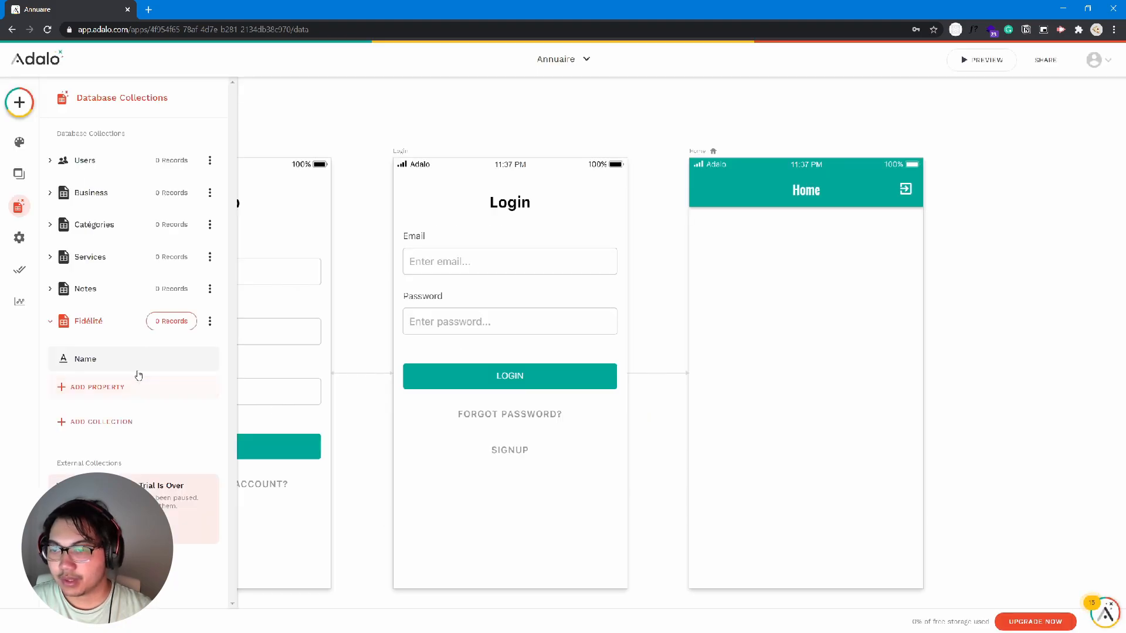
Step: Add a Users relationship to the Fidélité collection so a user can have multiple Fidélités and each Fidélité belongs to one user
left_click(144, 388)
mouse_move(189, 352)
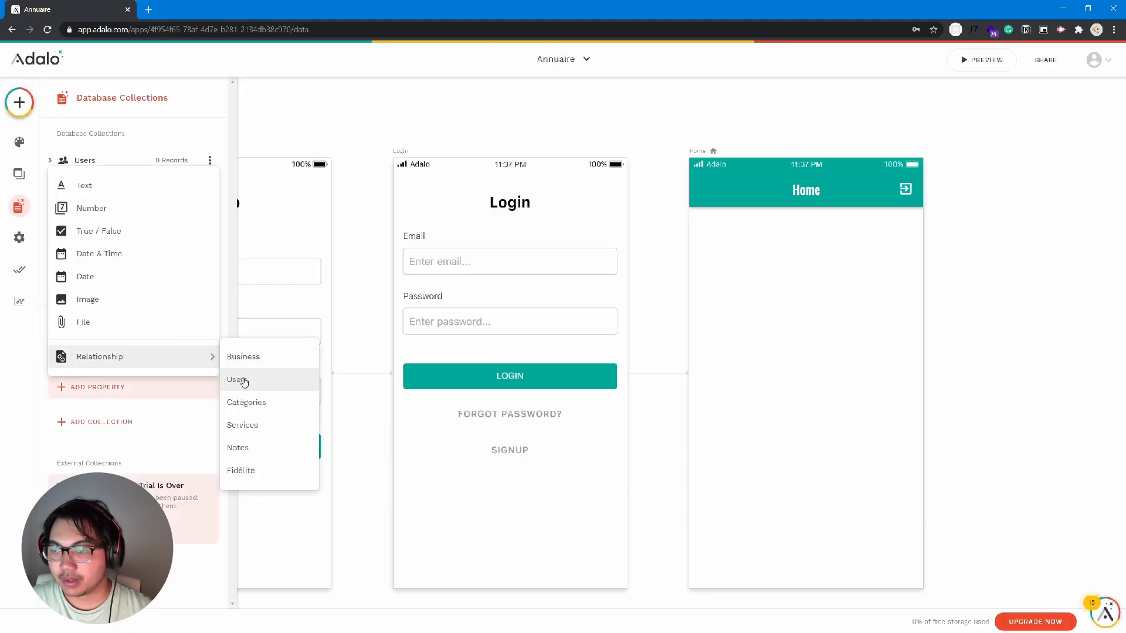
left_click(242, 380)
left_click(521, 364)
left_click(570, 302)
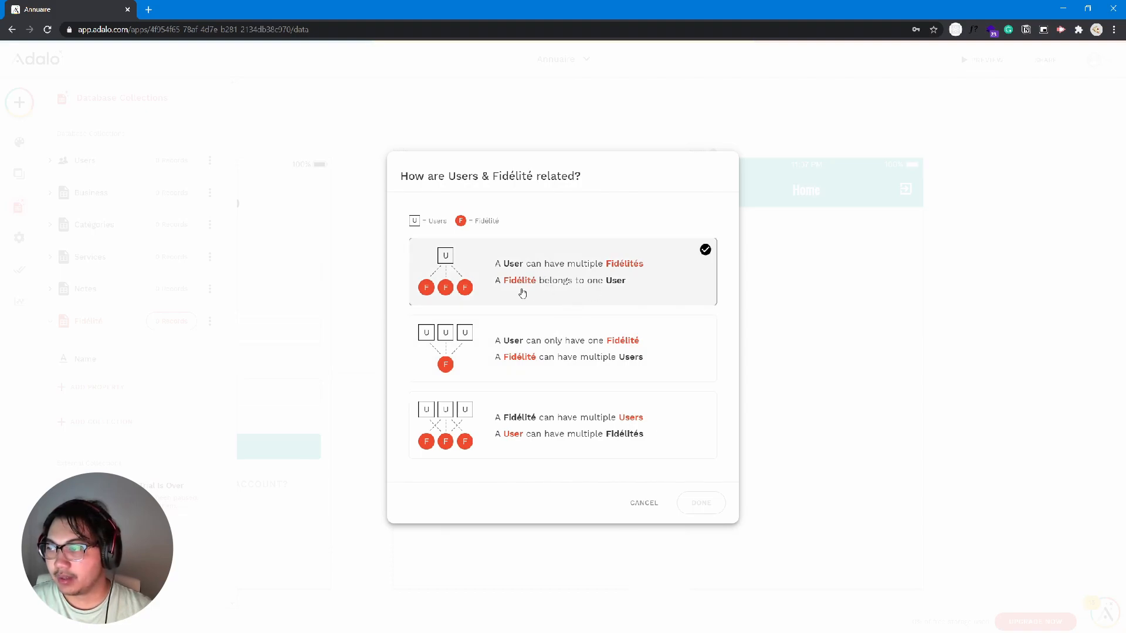
left_click(697, 506)
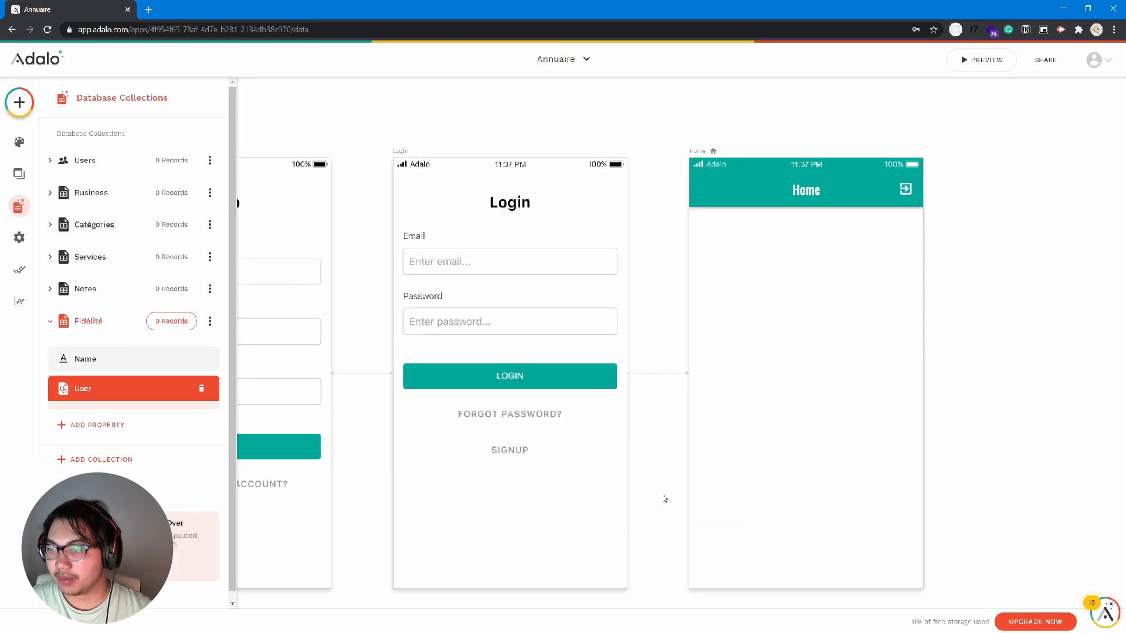
left_click(186, 511)
Step: Add a Business relationship to the Fidélité collection so a business can have multiple Fidélités and each Fidélité belongs to one business
left_click(97, 540)
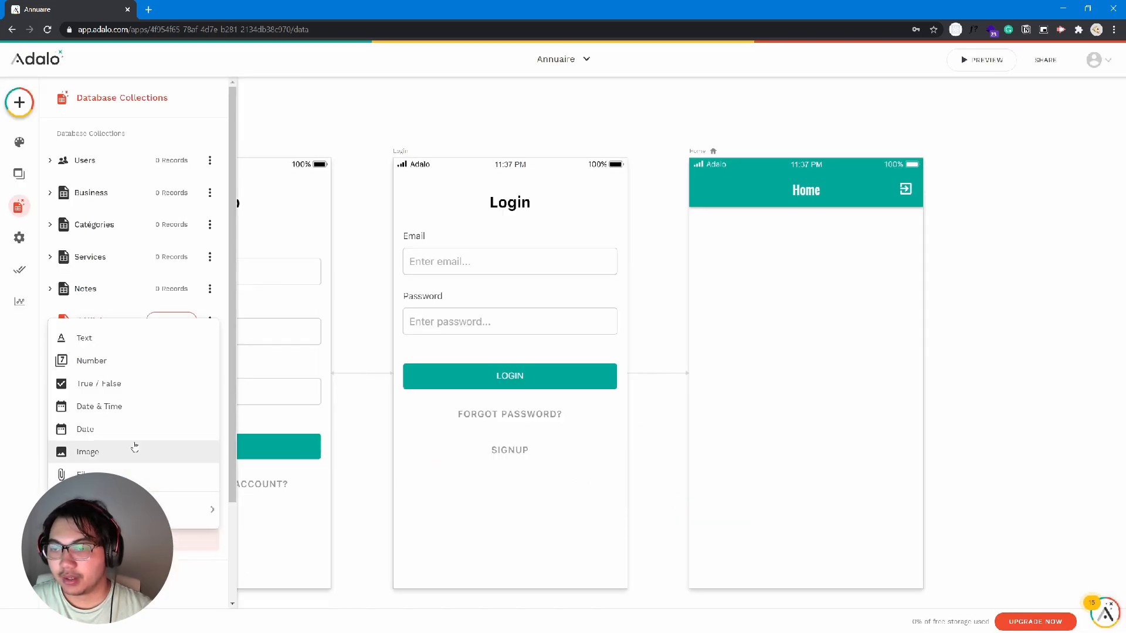
mouse_move(199, 508)
left_click(237, 499)
left_click(547, 292)
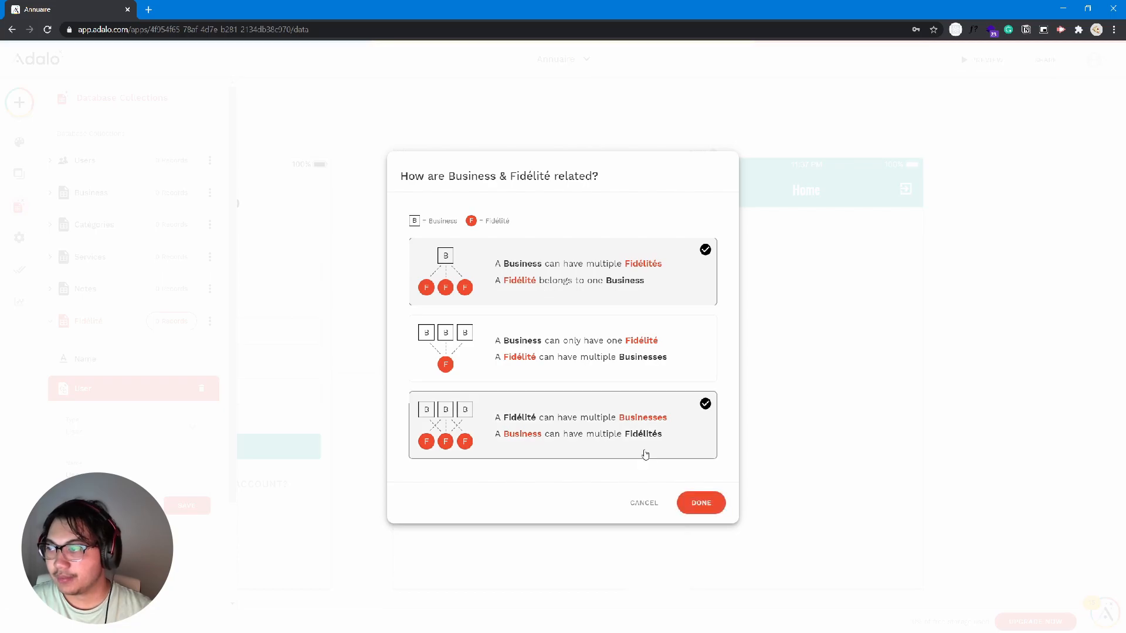
left_click(699, 502)
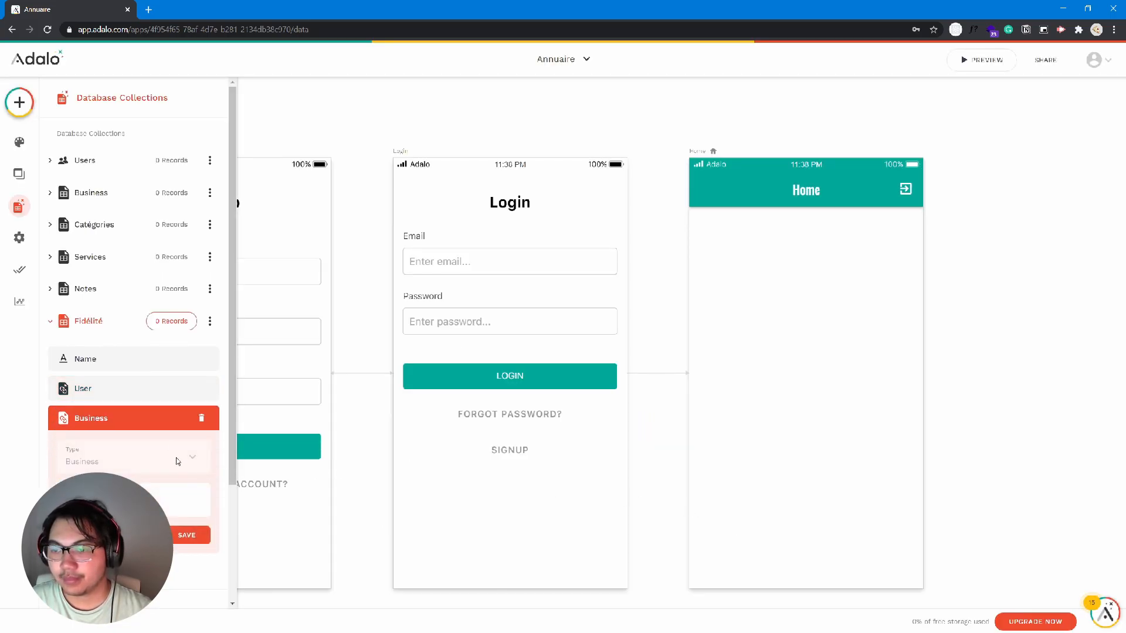
scroll(142, 402, "down", 2)
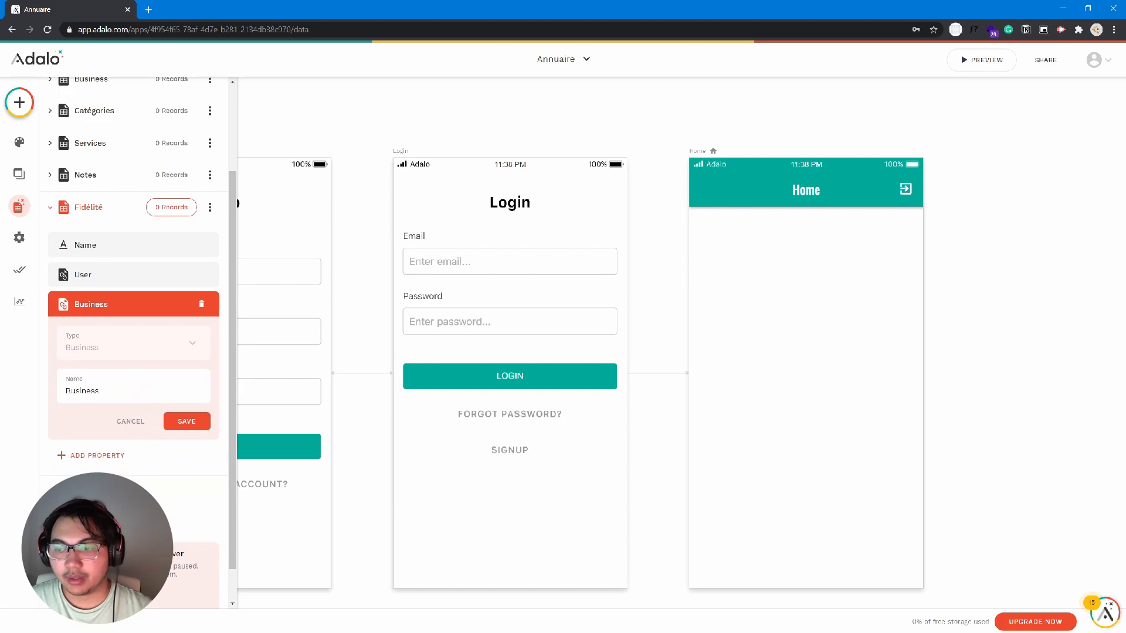
Step: Add a number property named "Nombre de fois" to the Fidélité collection and collapse the collection
left_click(96, 455)
mouse_move(107, 434)
left_click(100, 276)
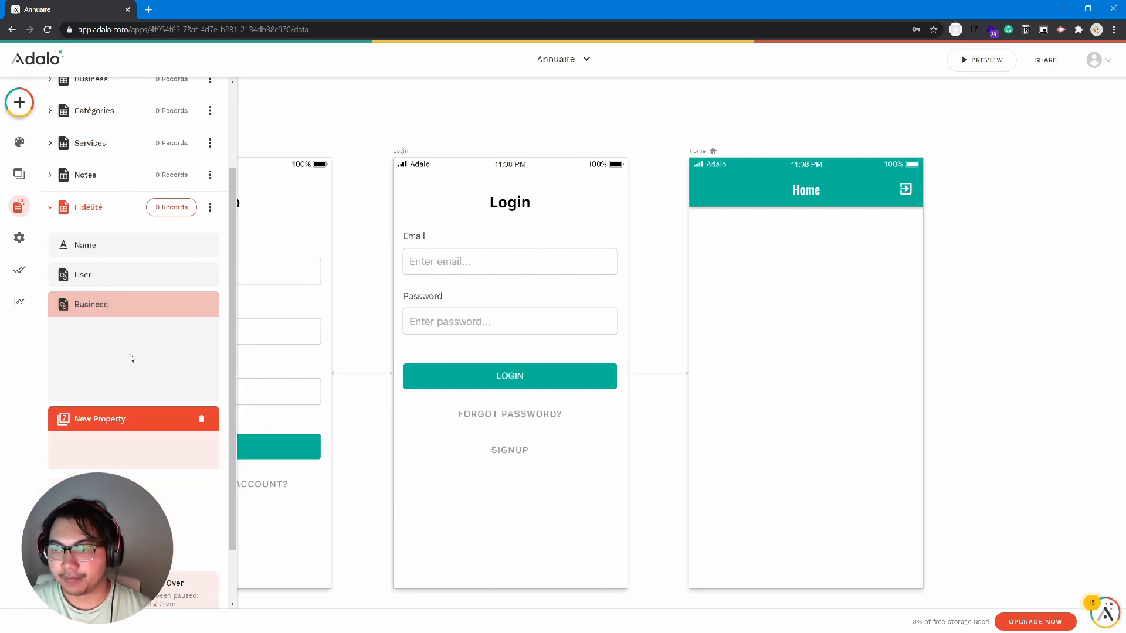
triple_click(113, 422)
double_click(89, 419)
triple_click(89, 417)
key("BackSpace")
type("Nombre de")
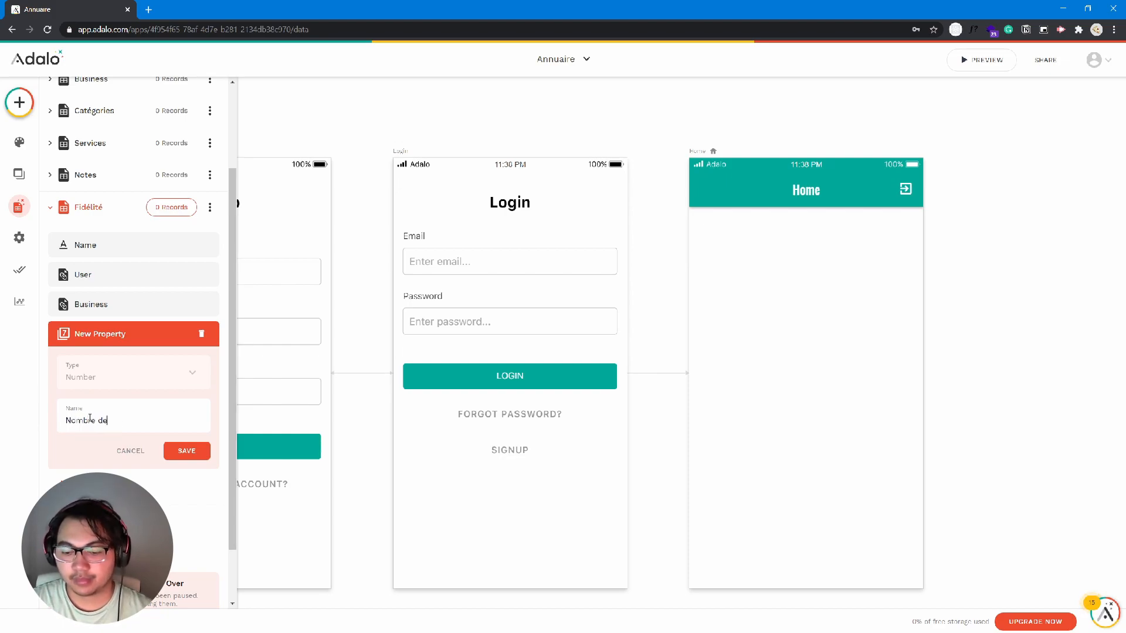
type(" fois")
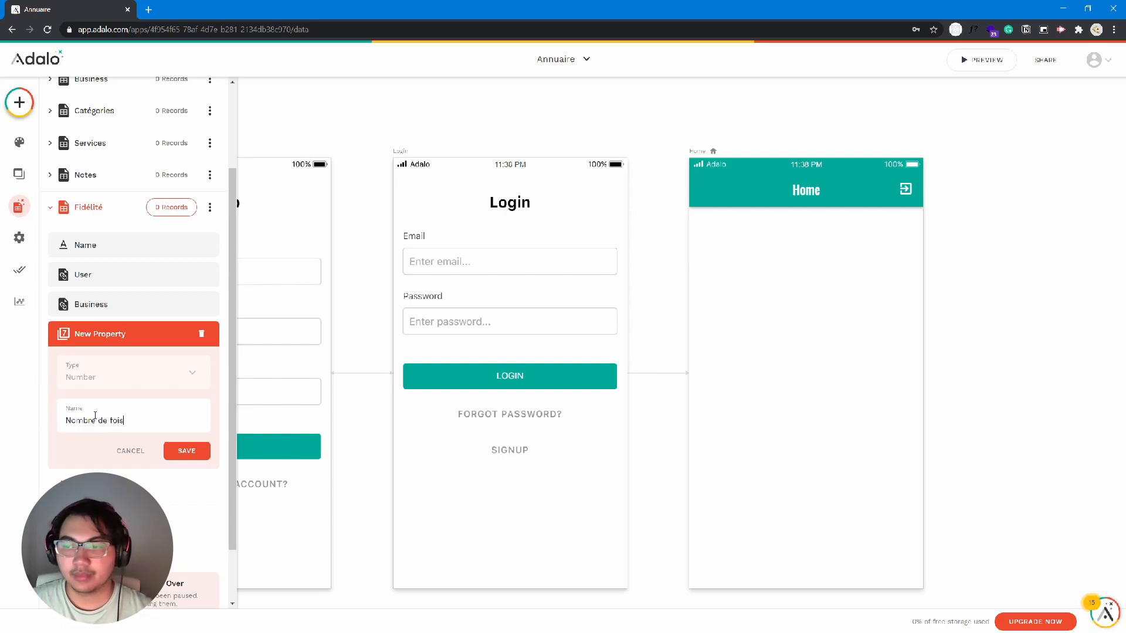
left_click(178, 452)
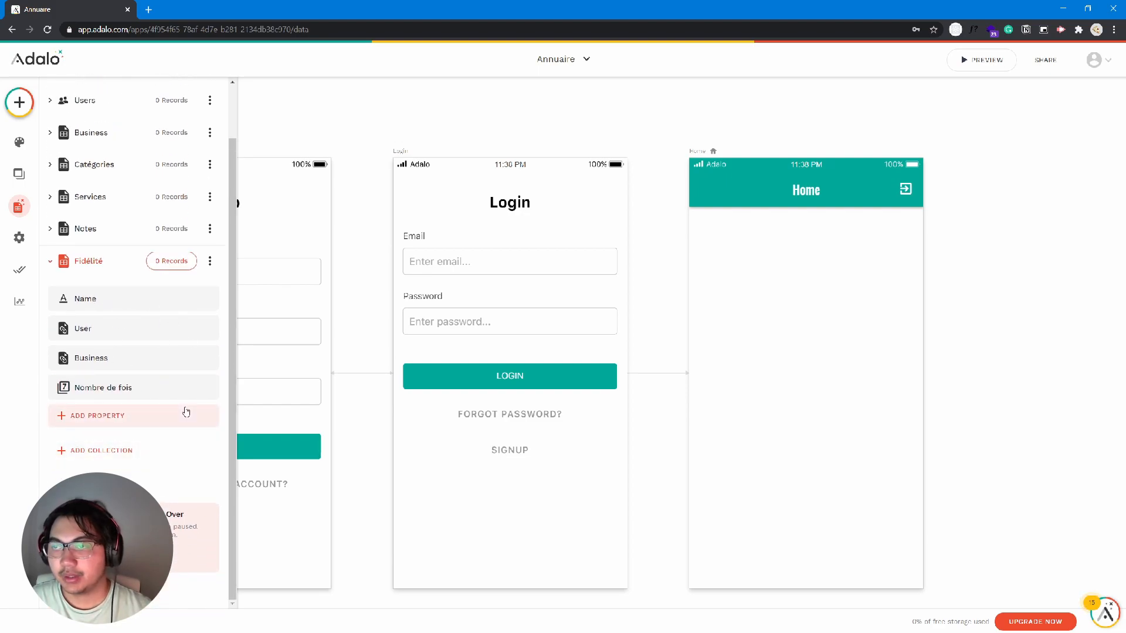
left_click(50, 262)
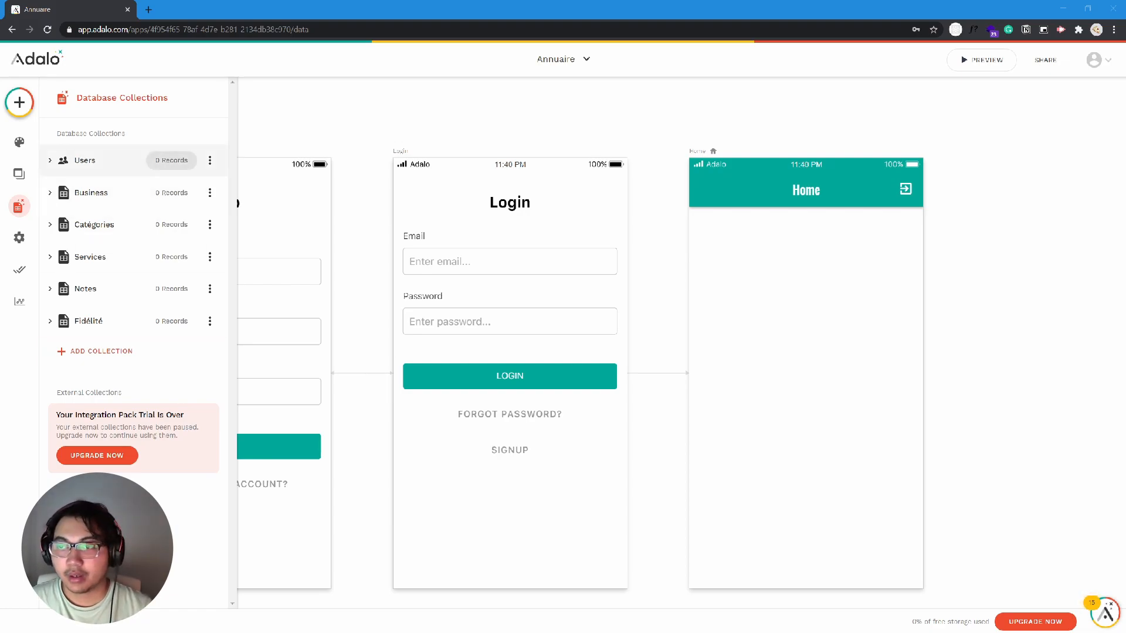
Step: Add a Catégories relationship to the Business collection so a category can have multiple businesses and each business belongs to one category
left_click(88, 192)
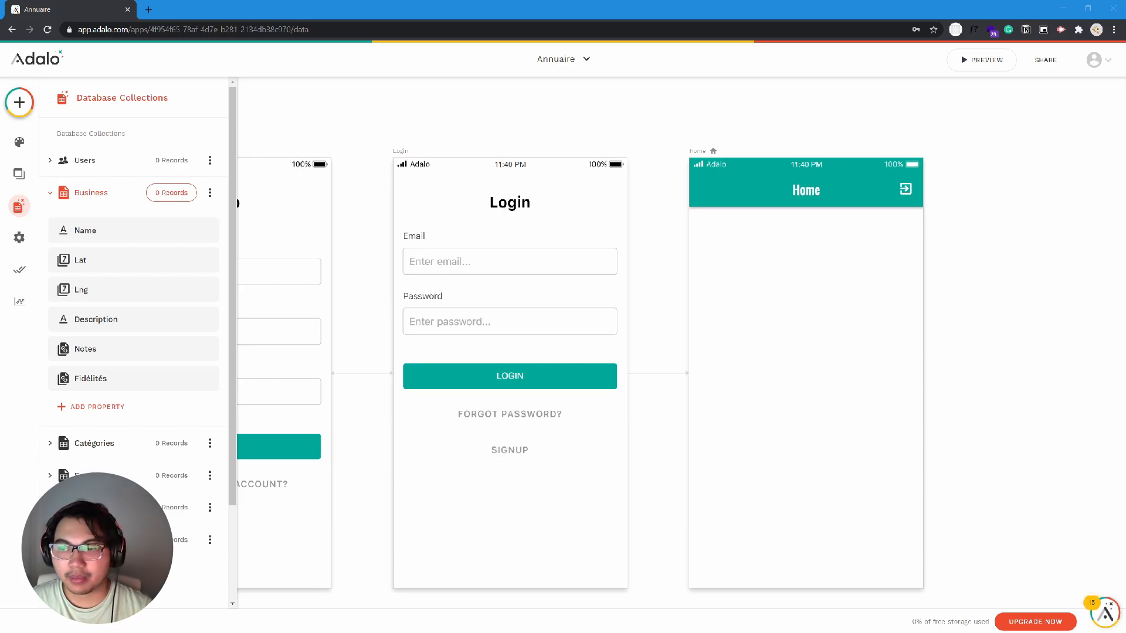
left_click(135, 408)
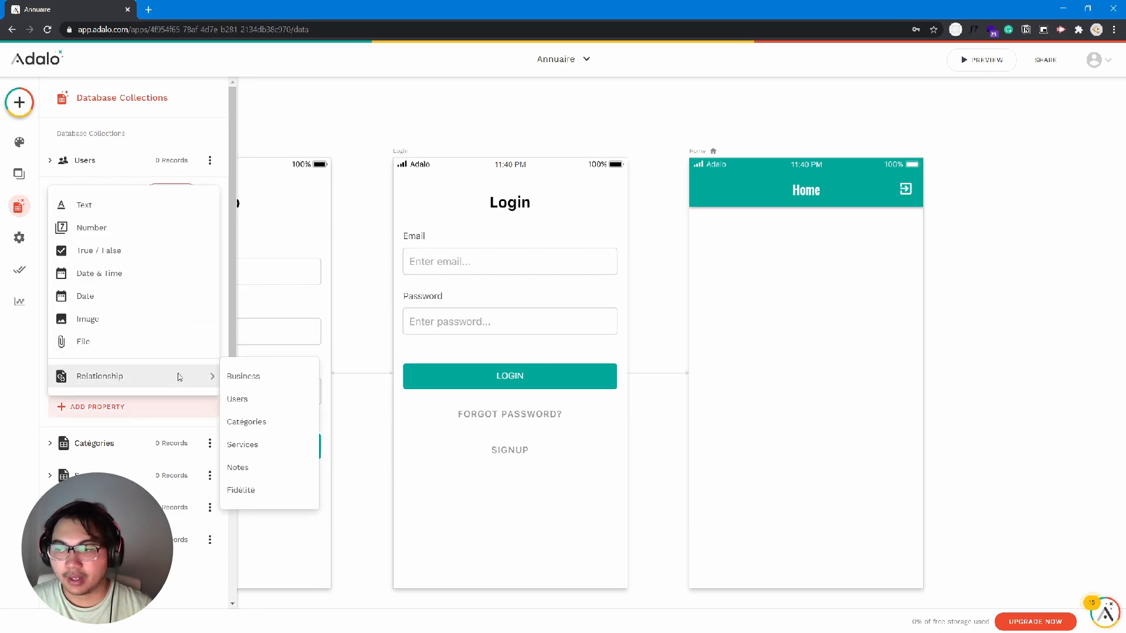
left_click(263, 425)
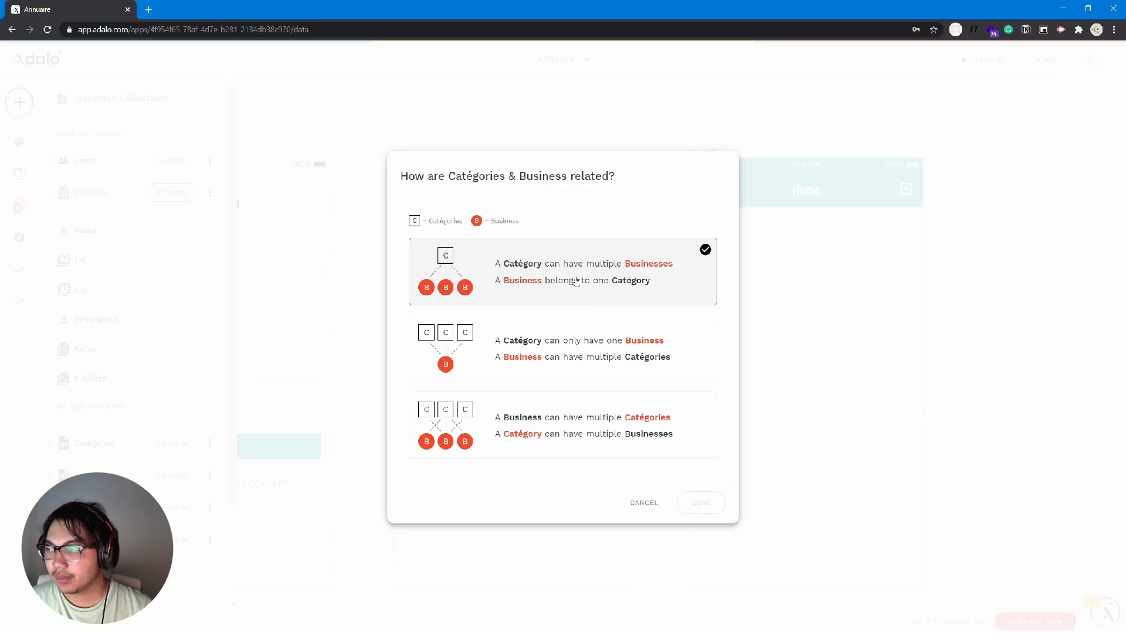
left_click(634, 278)
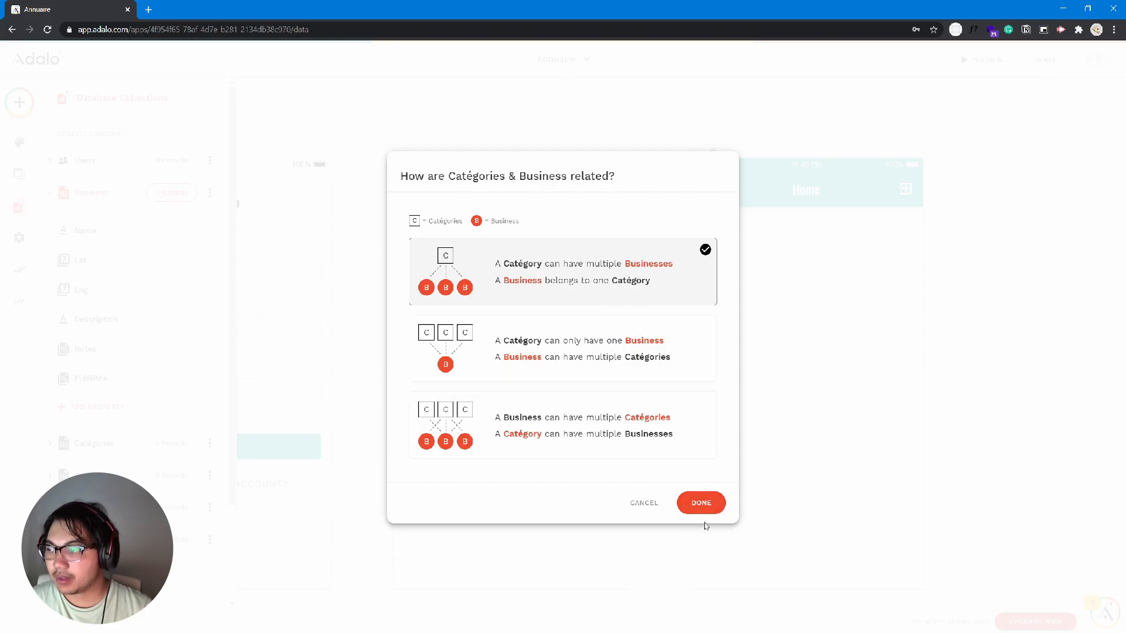
left_click(706, 508)
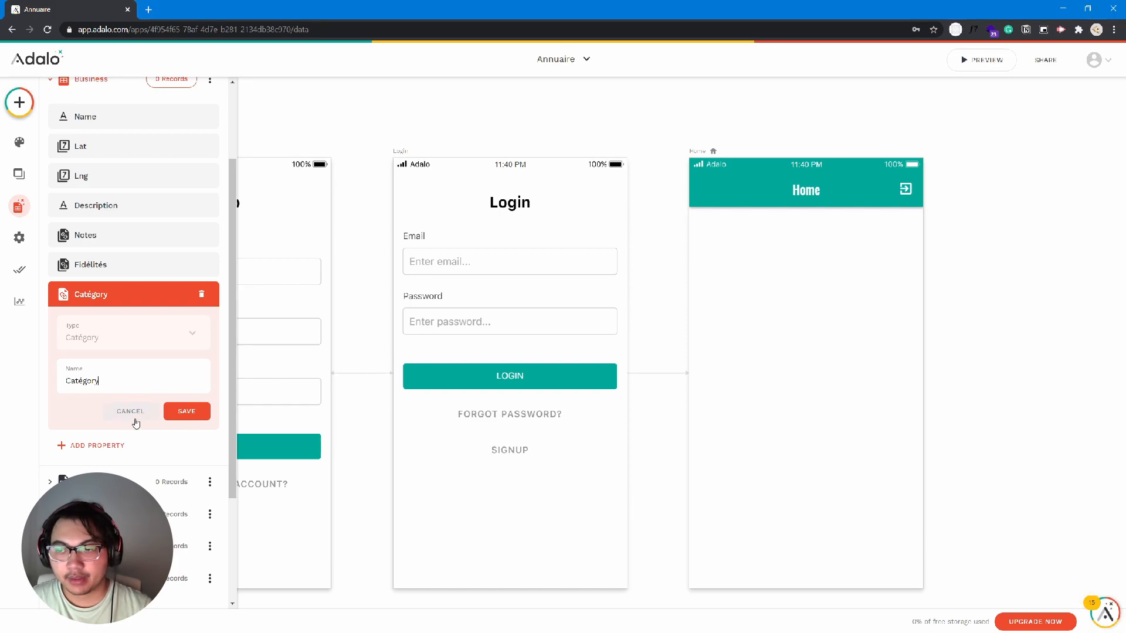
Step: Rename the Business collection's new category relationship property to "Catégorie" and save it
key("BackSpace")
type("ie")
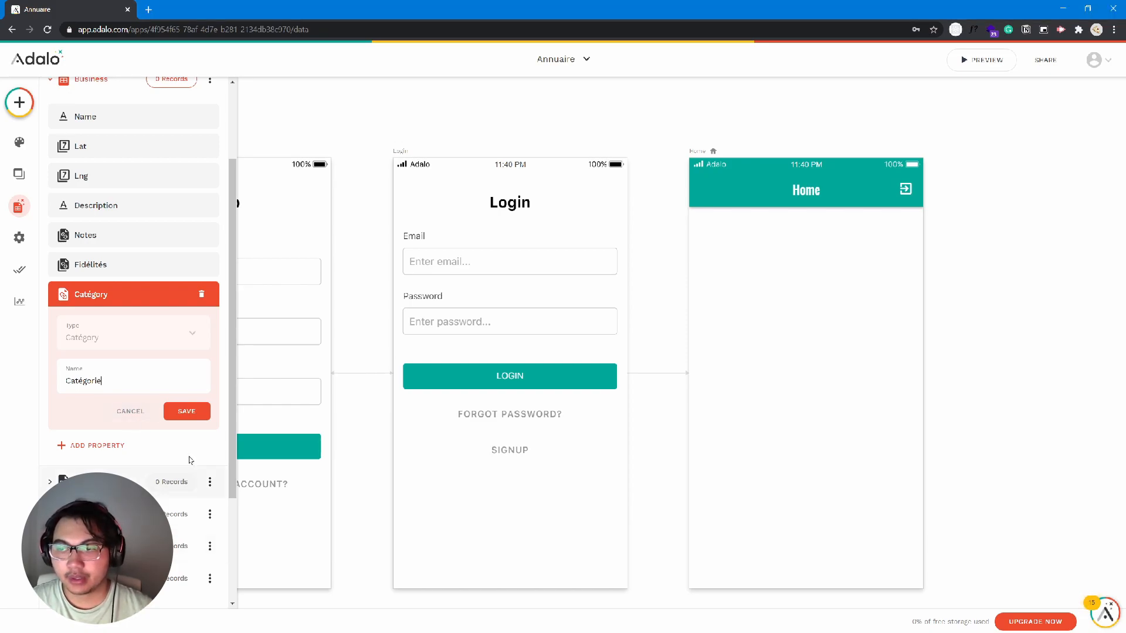
left_click(186, 411)
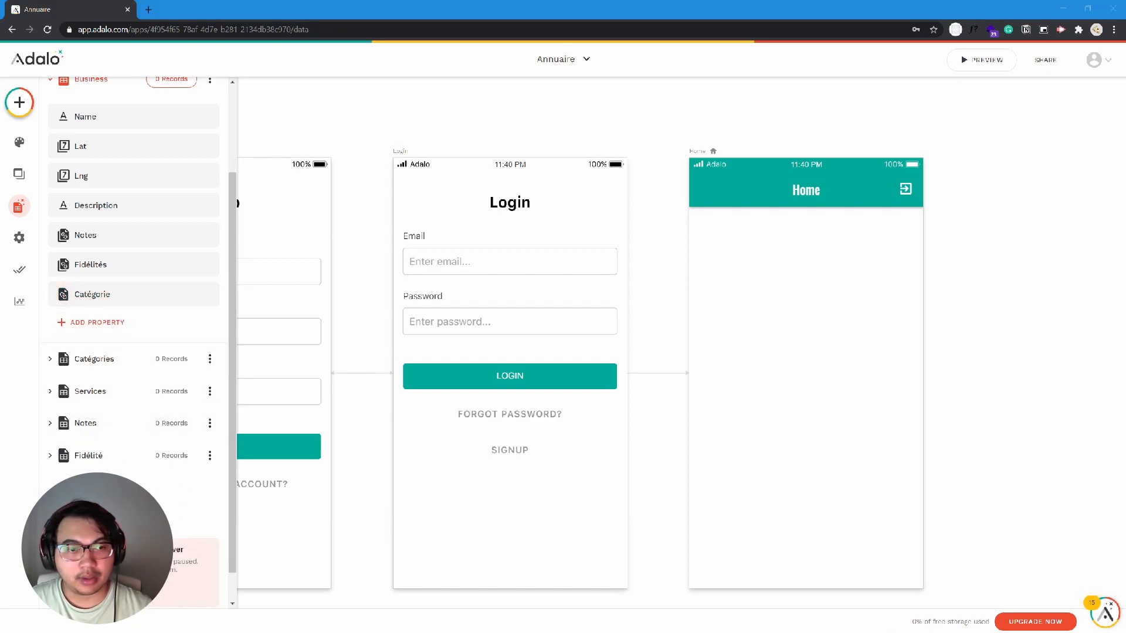
left_click(97, 322)
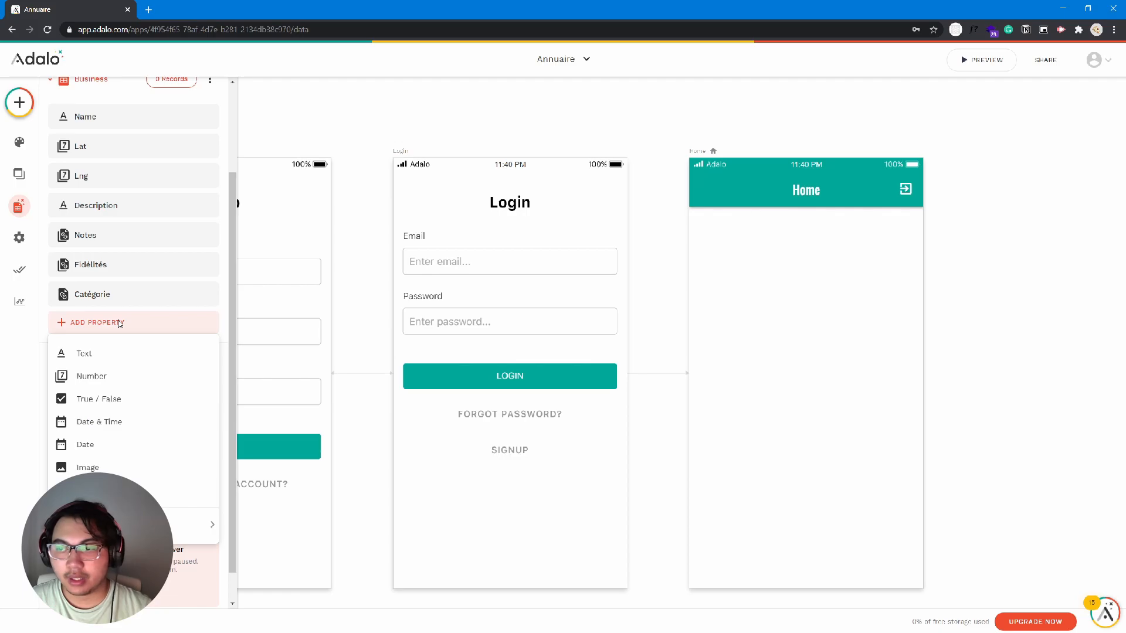
mouse_move(194, 524)
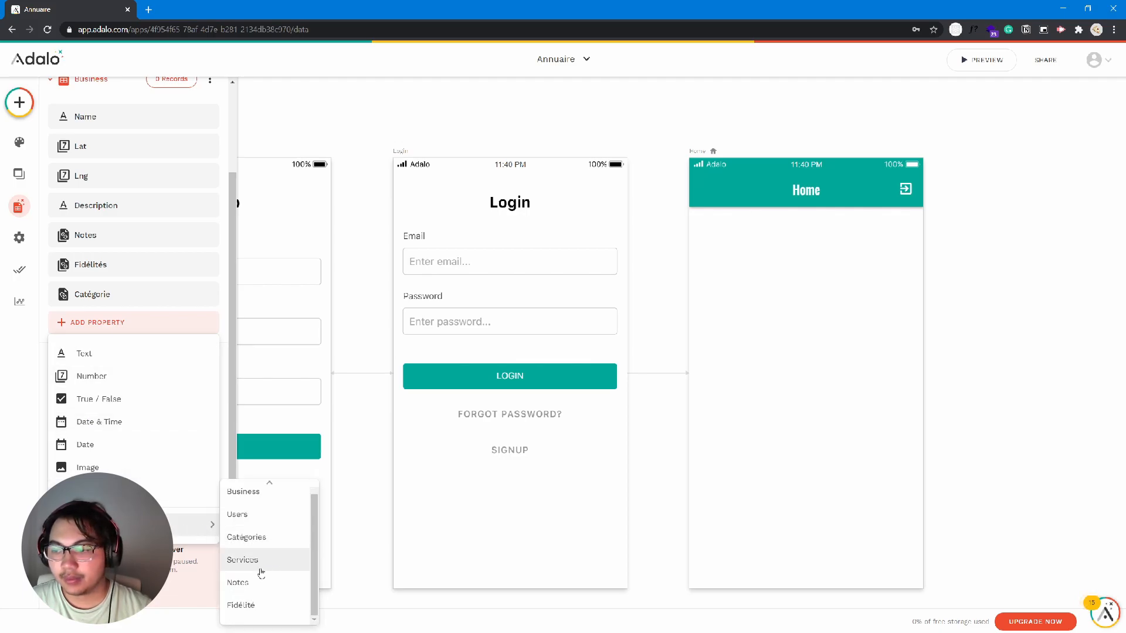
left_click(259, 590)
left_click(534, 431)
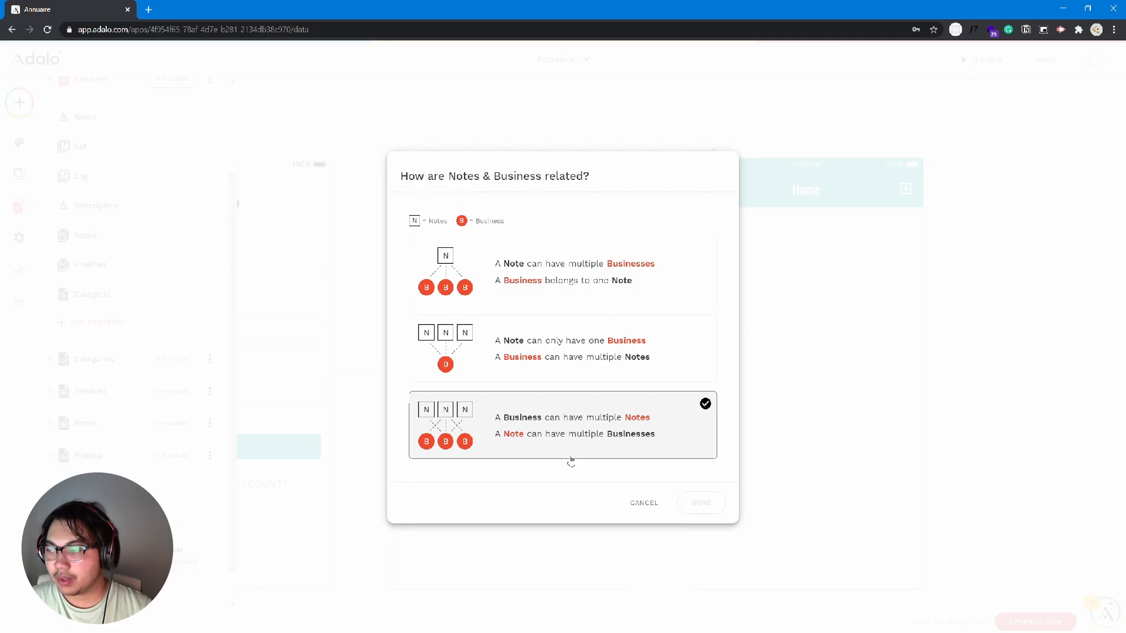
left_click(538, 290)
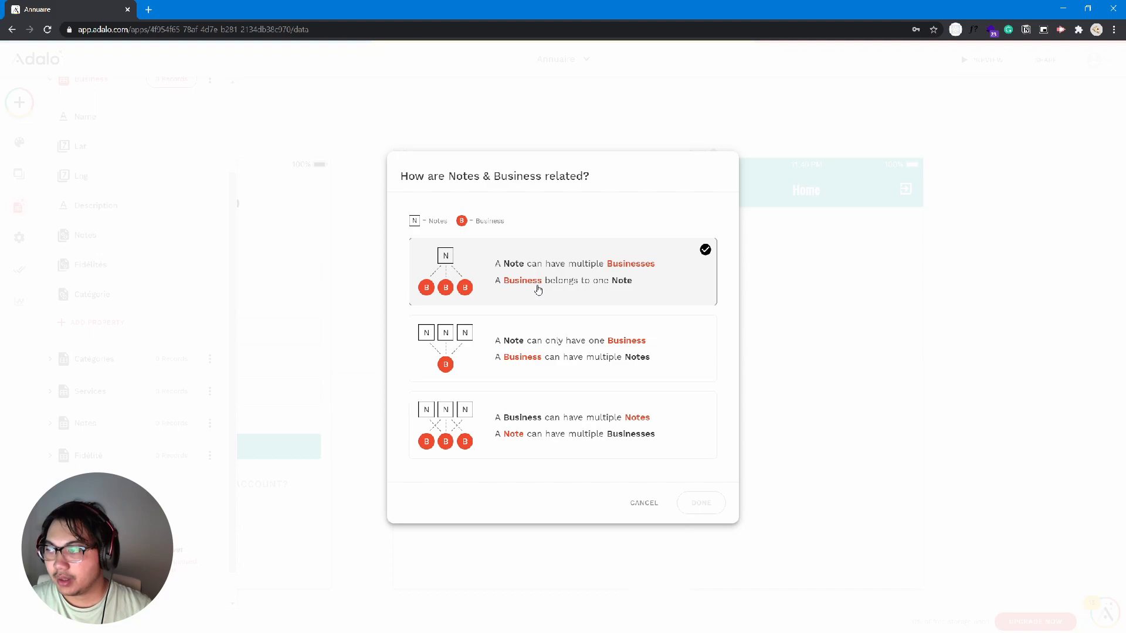
left_click(622, 451)
left_click(652, 508)
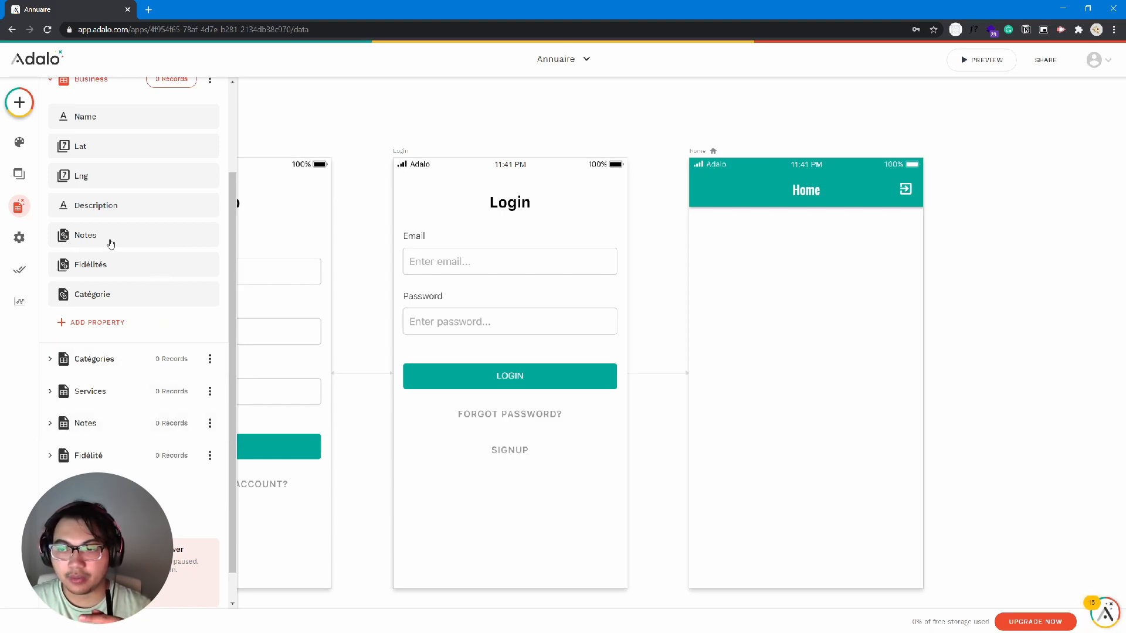
Step: Add an image property named "Photos" to the Business collection
scroll(121, 255, "up", 2)
scroll(124, 258, "down", 1)
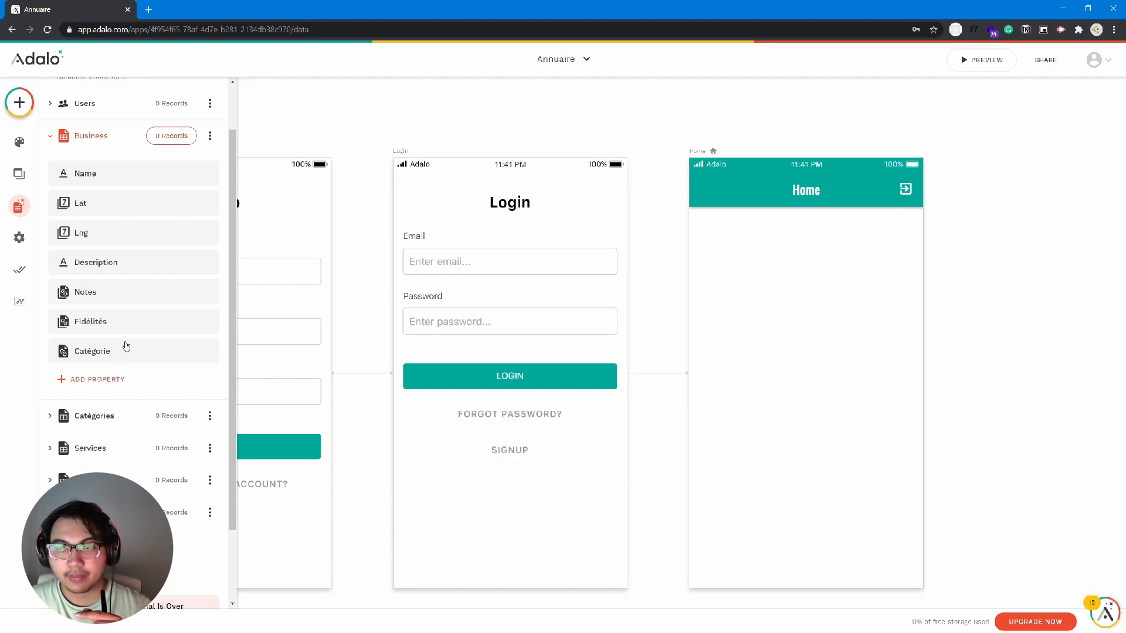
scroll(126, 343, "up", 1)
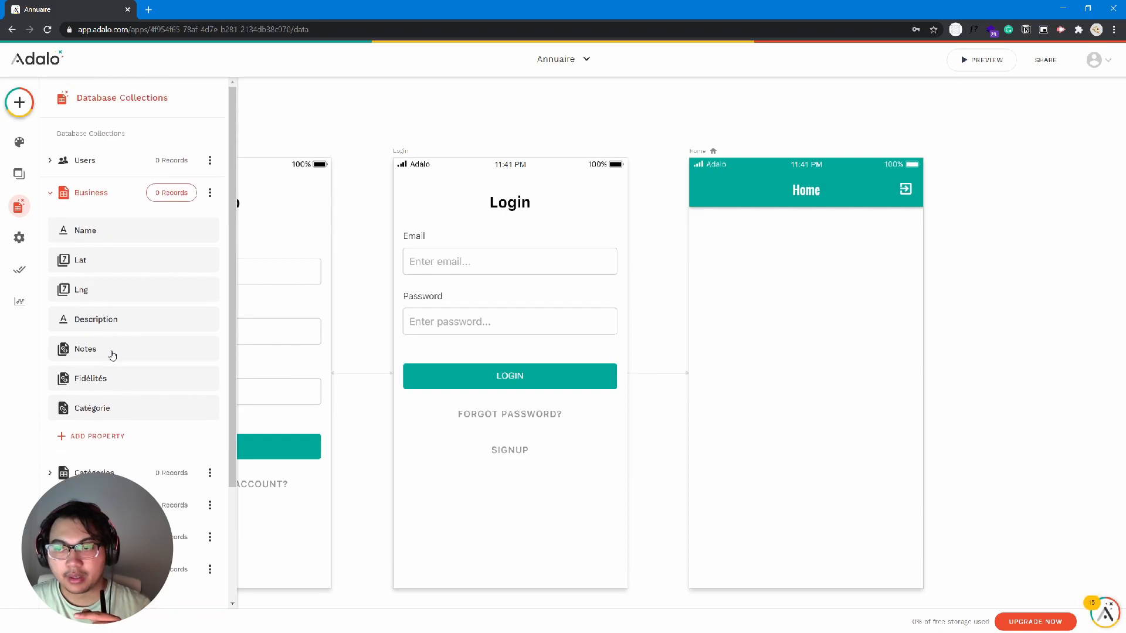
left_click(98, 437)
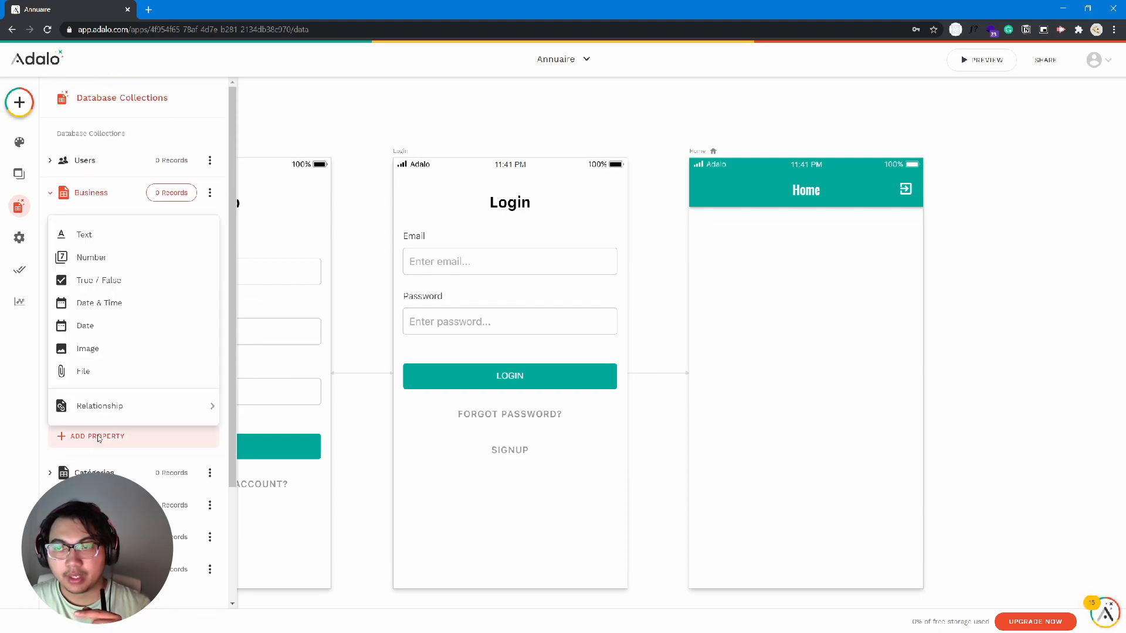
left_click(115, 352)
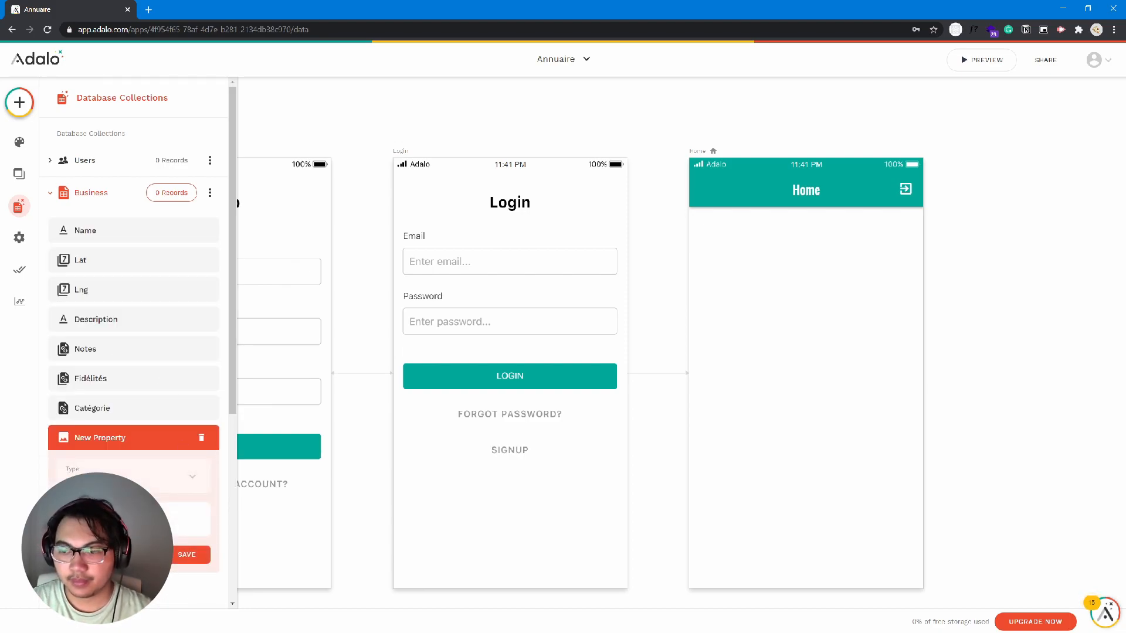
left_click(177, 557)
left_click(115, 448)
left_click(116, 438)
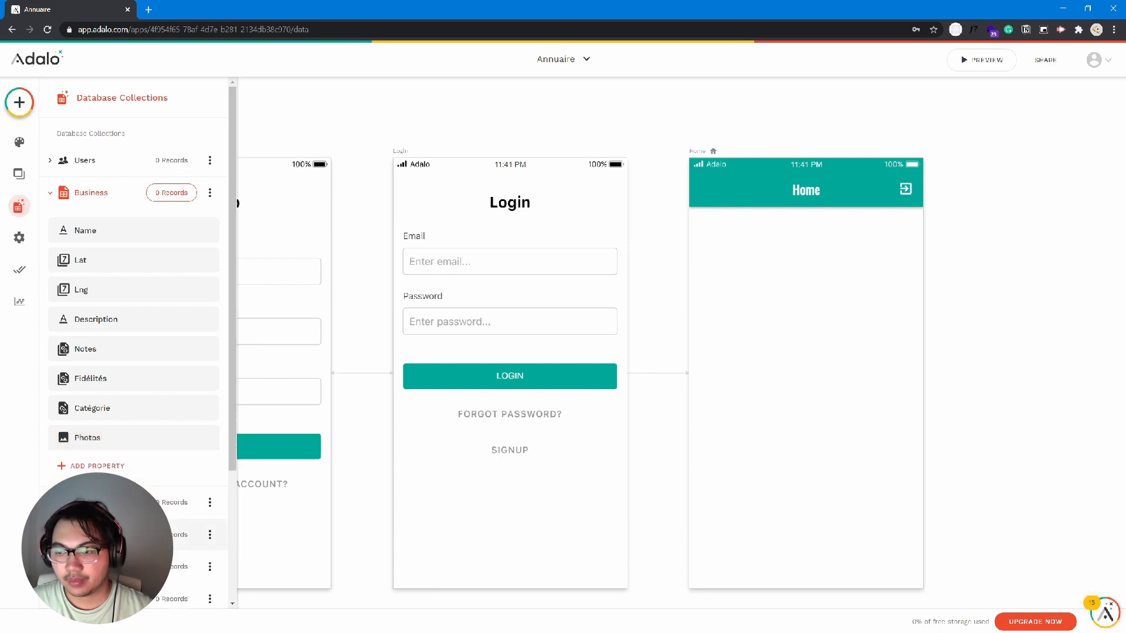
left_click(92, 466)
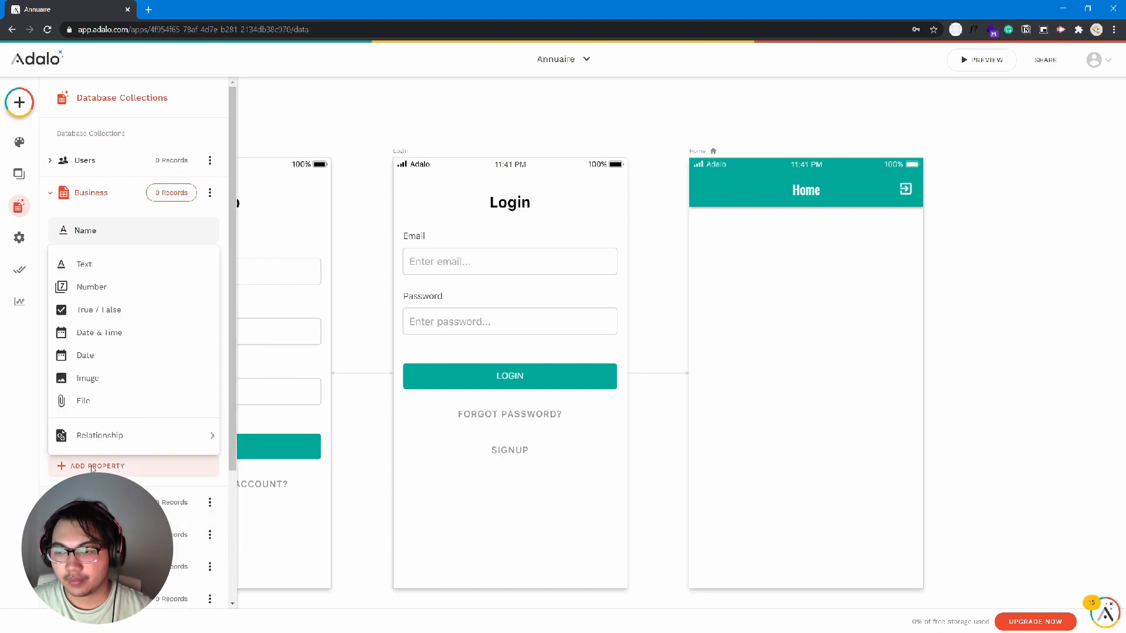
left_click(105, 381)
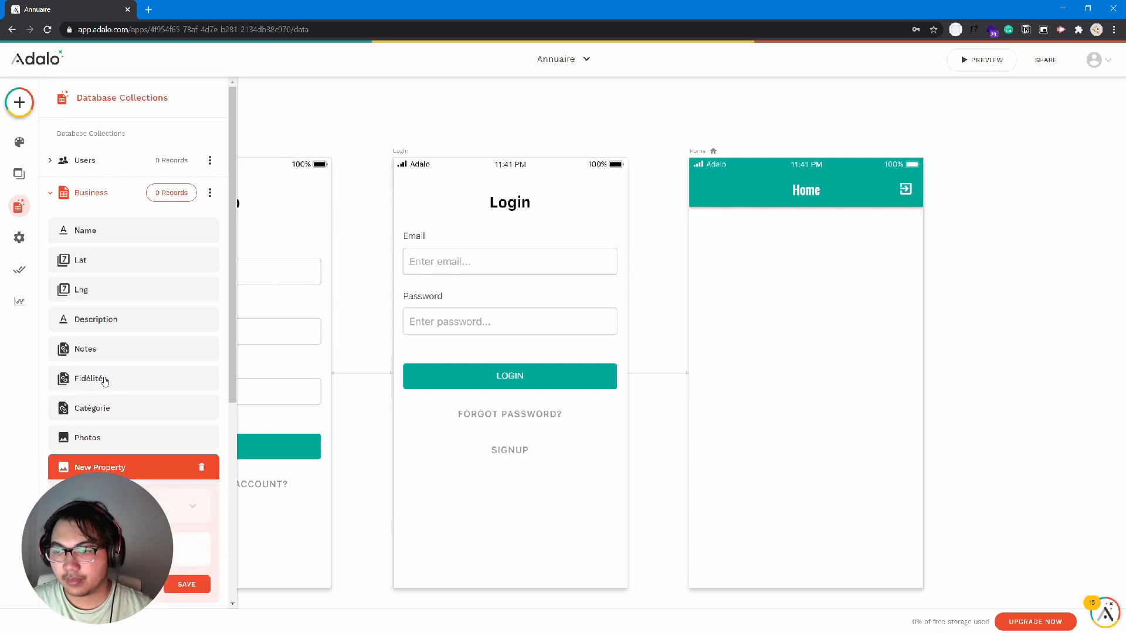
left_click(202, 466)
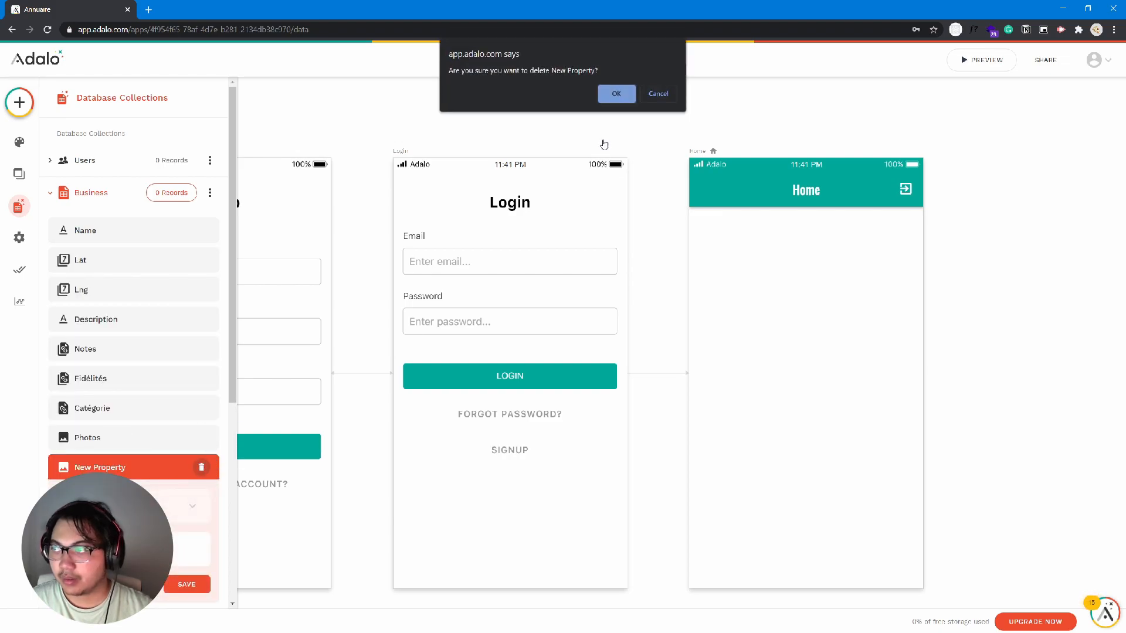
left_click(613, 93)
Step: Review the Photos property of Business, then the properties of the Catégories, Services, Notes and Fidélité collections
left_click(116, 441)
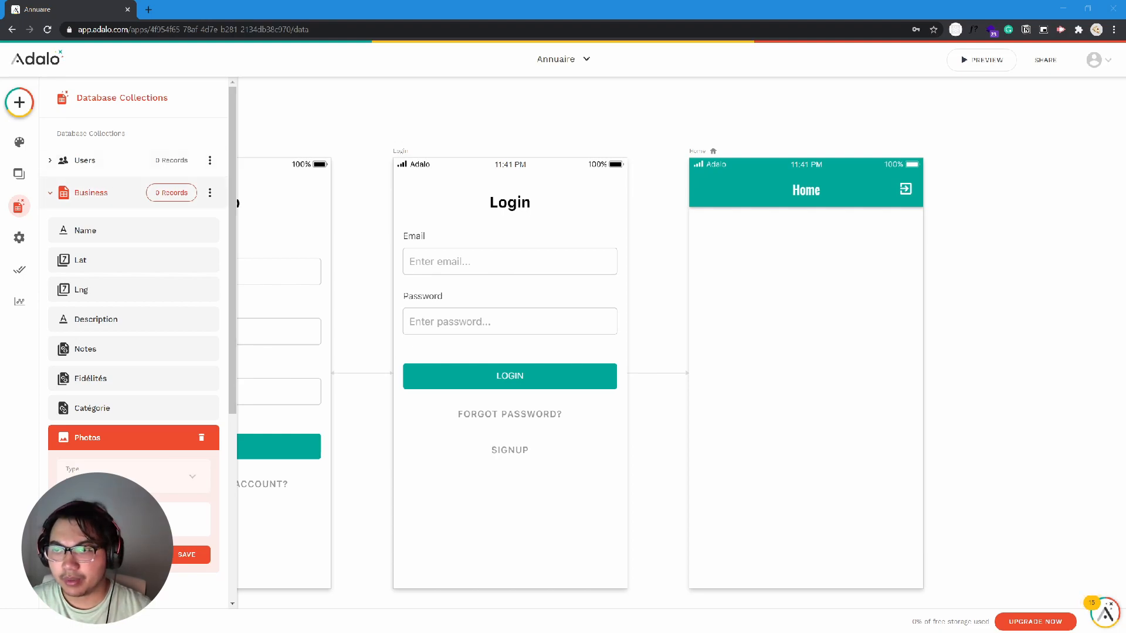
left_click(50, 192)
left_click(51, 224)
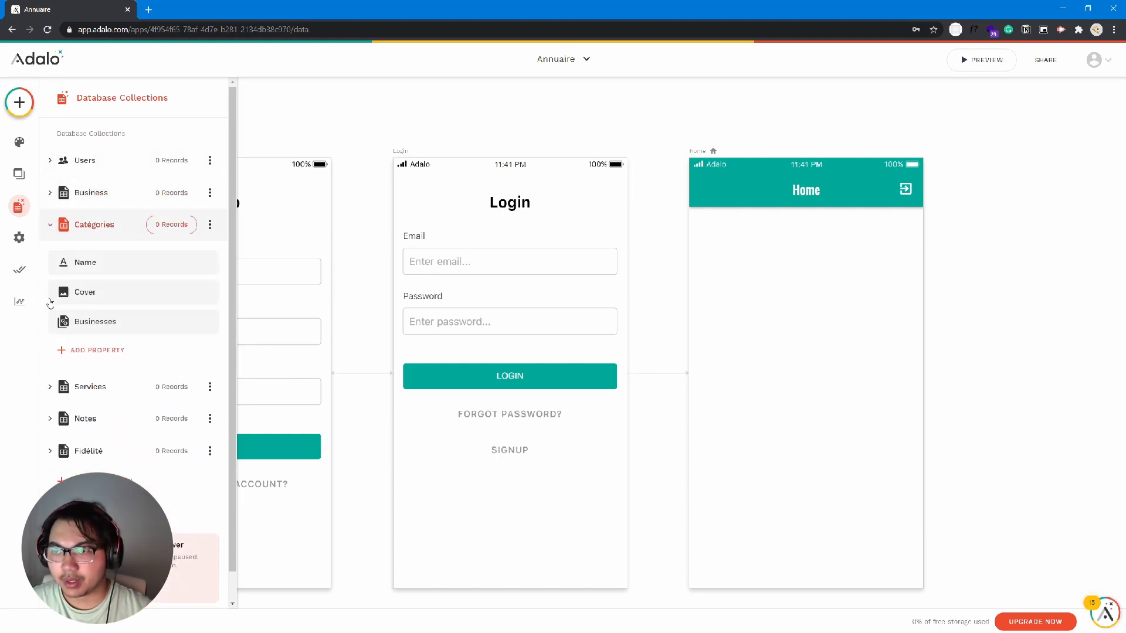
left_click(50, 386)
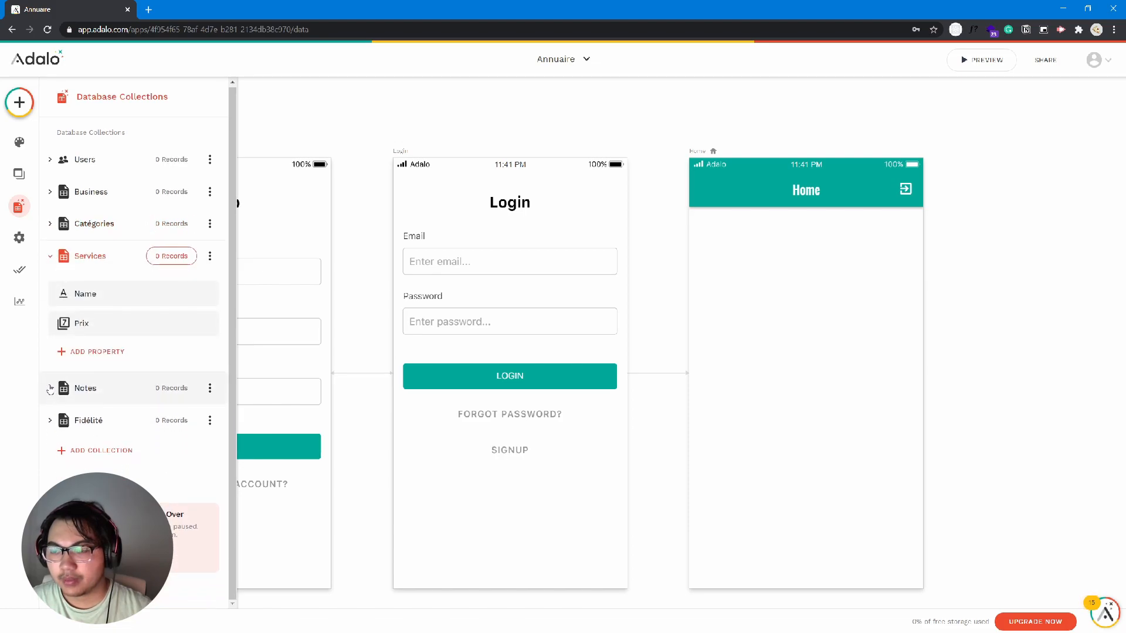
left_click(52, 390)
left_click(57, 427)
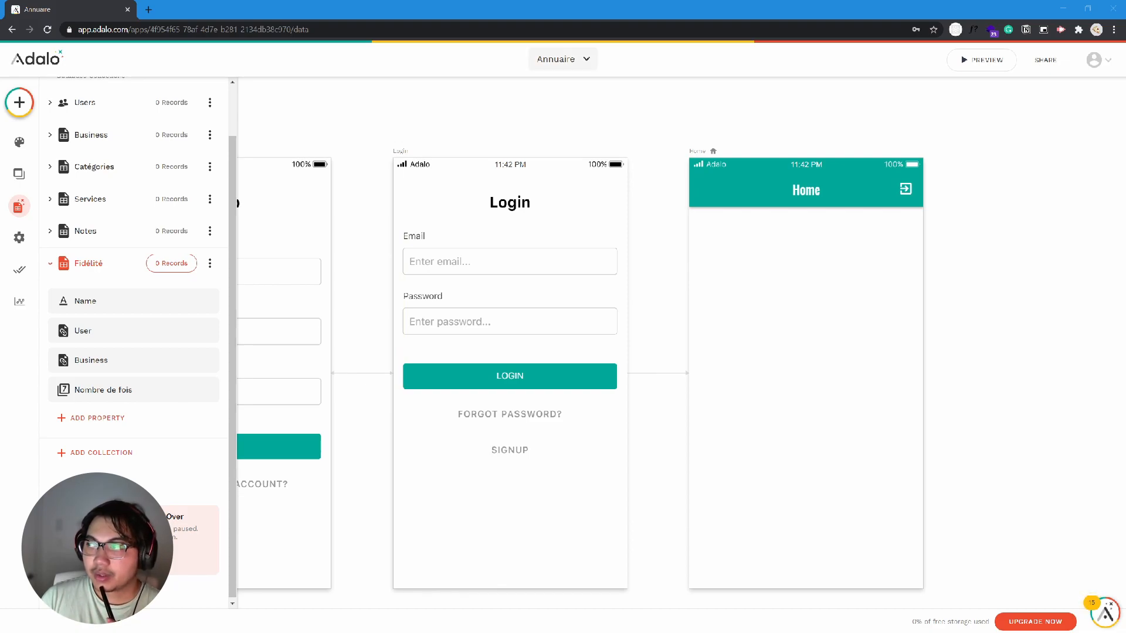
Step: Create a new app named "Annuaire_commercants" with primary color #00A898 and the default yellow secondary color
left_click(563, 59)
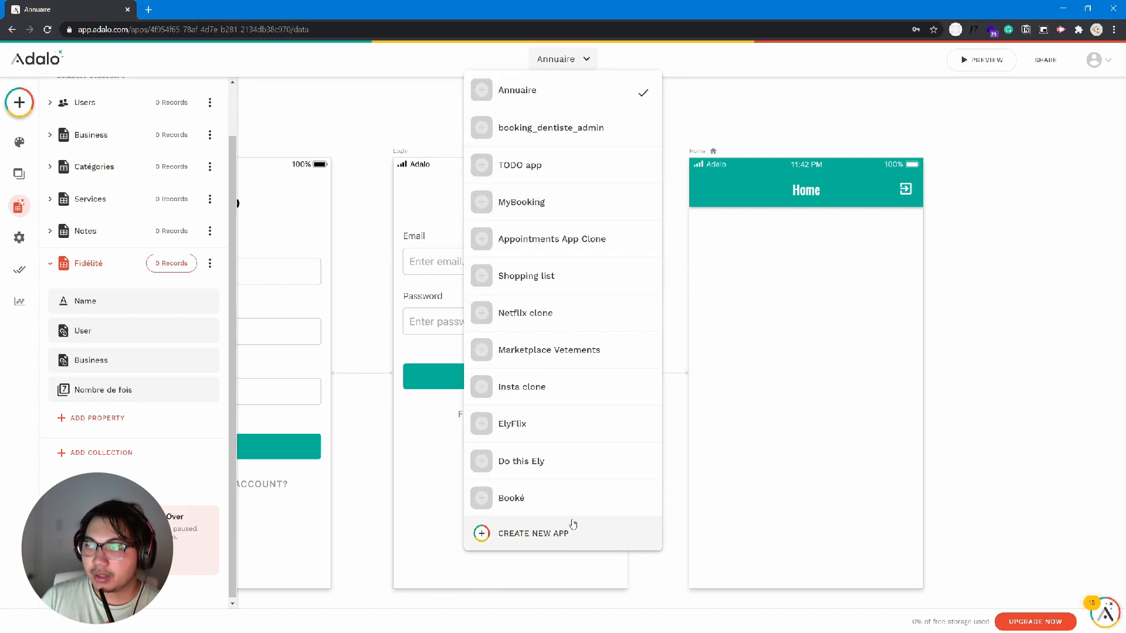
left_click(540, 534)
left_click(514, 329)
left_click(693, 452)
left_click(440, 314)
left_click(691, 454)
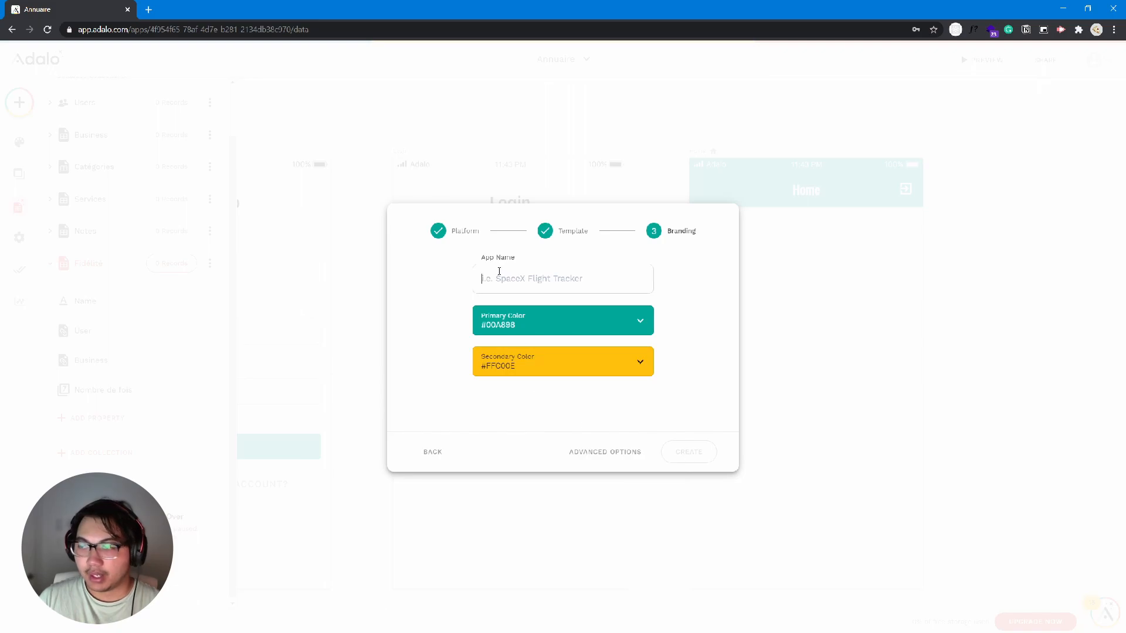
type("Annuaire")
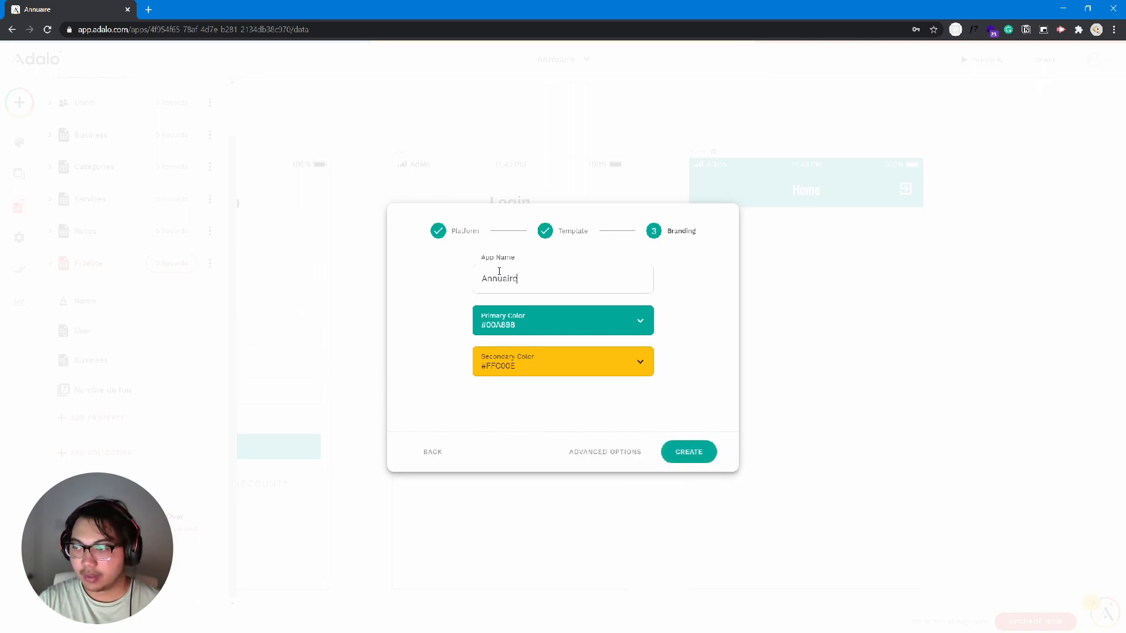
type("_commercan")
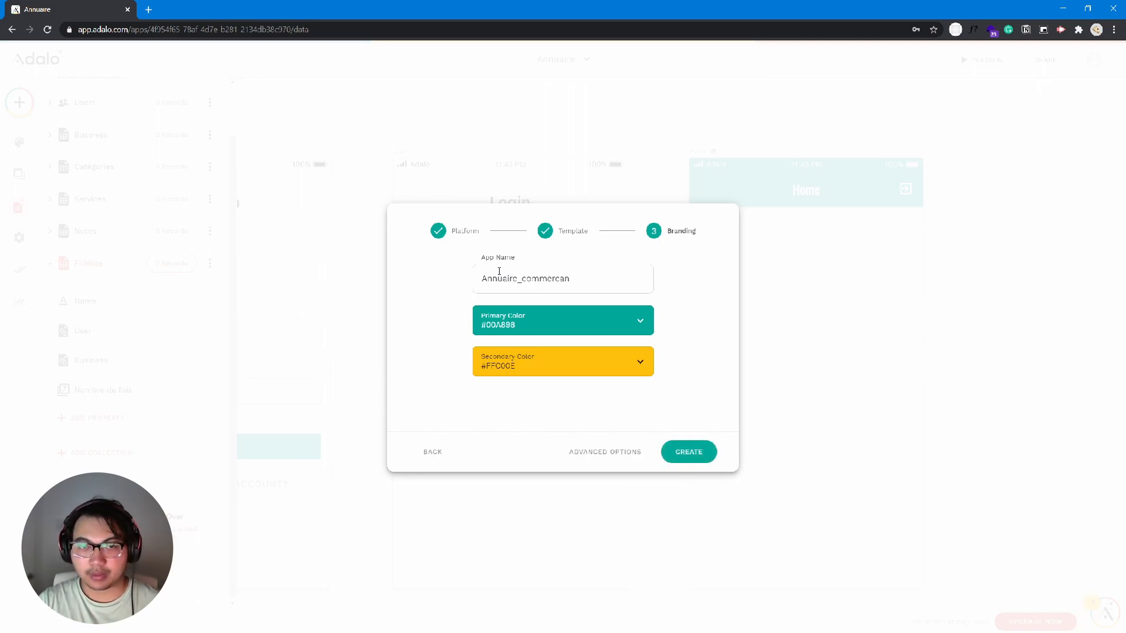
left_click(703, 457)
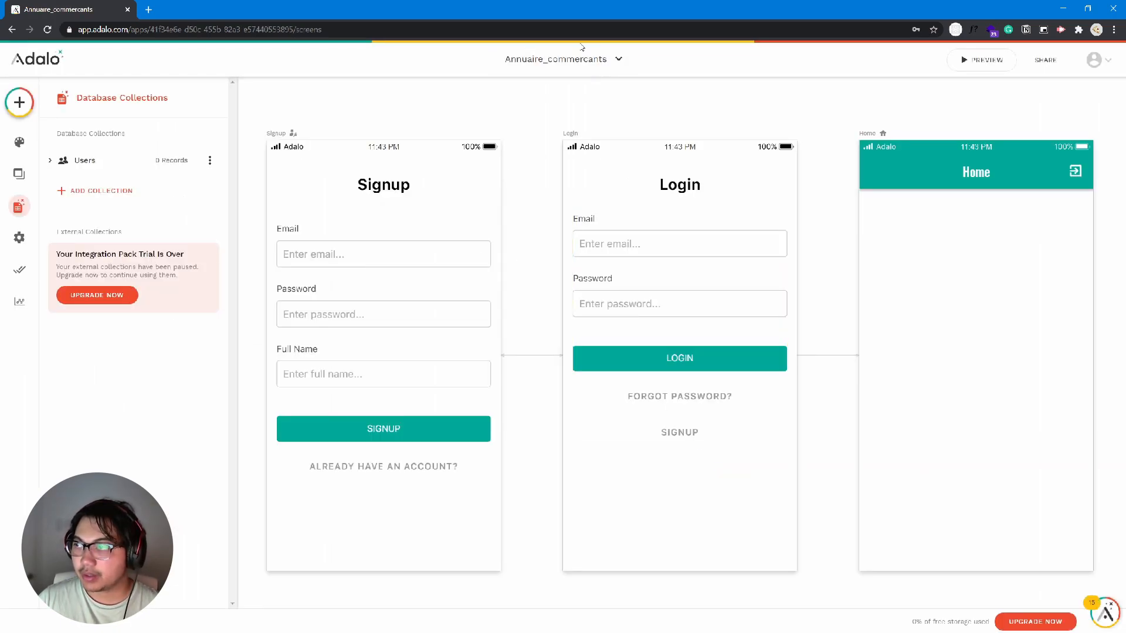
Step: Examine the new app's settings, including its general details, team access and copy or delete options
left_click(583, 52)
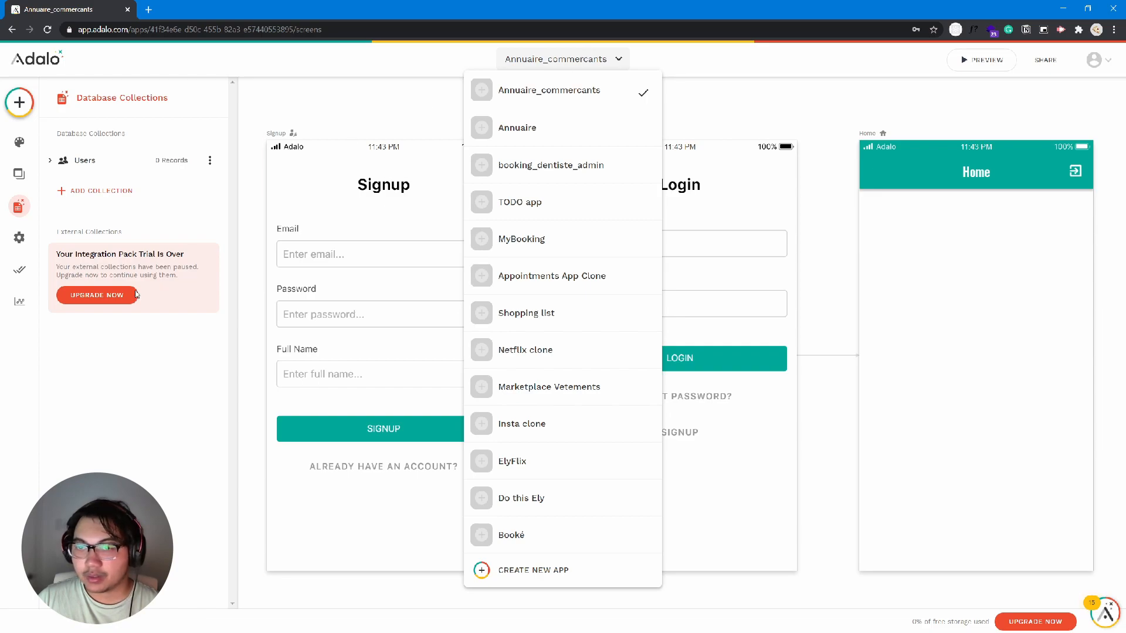
left_click(19, 237)
scroll(154, 394, "down", 3)
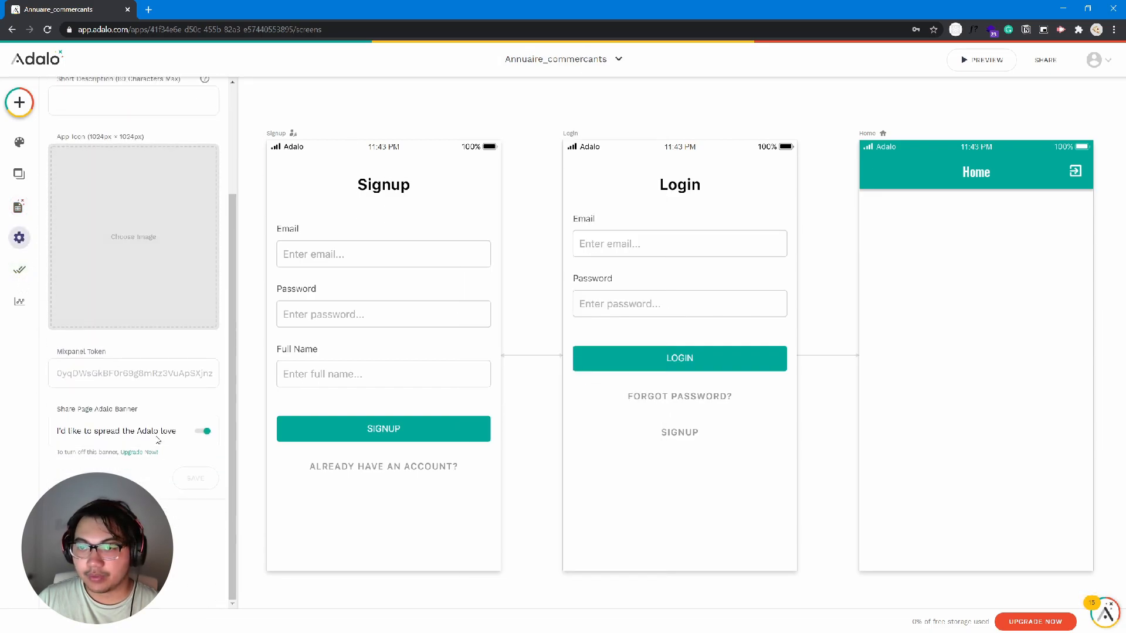
scroll(134, 293, "up", 3)
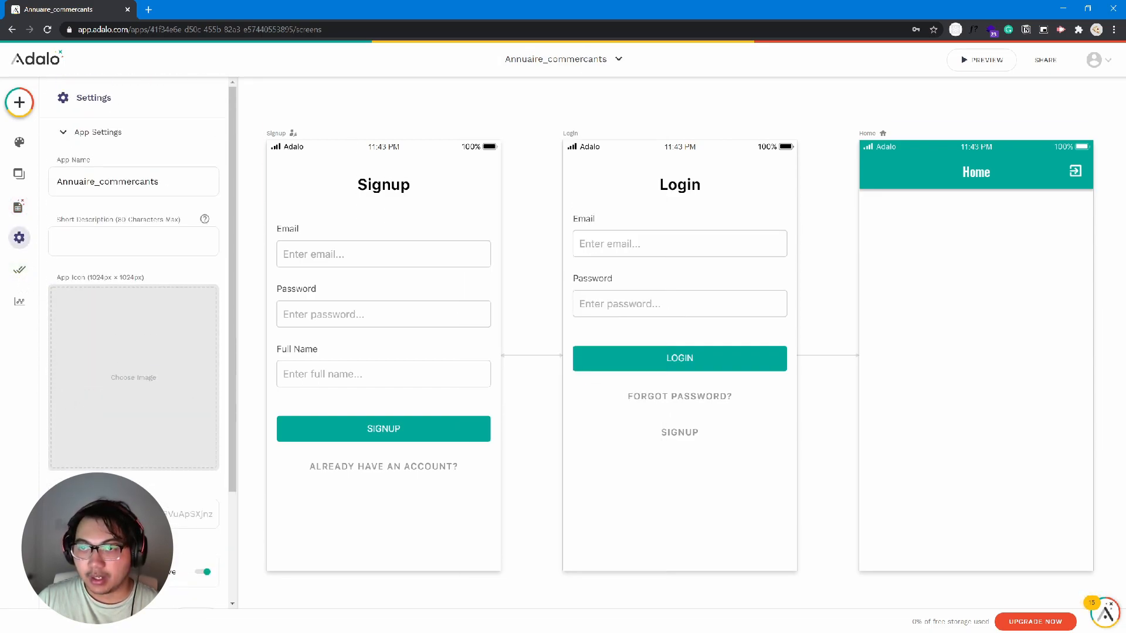
scroll(151, 493, "down", 3)
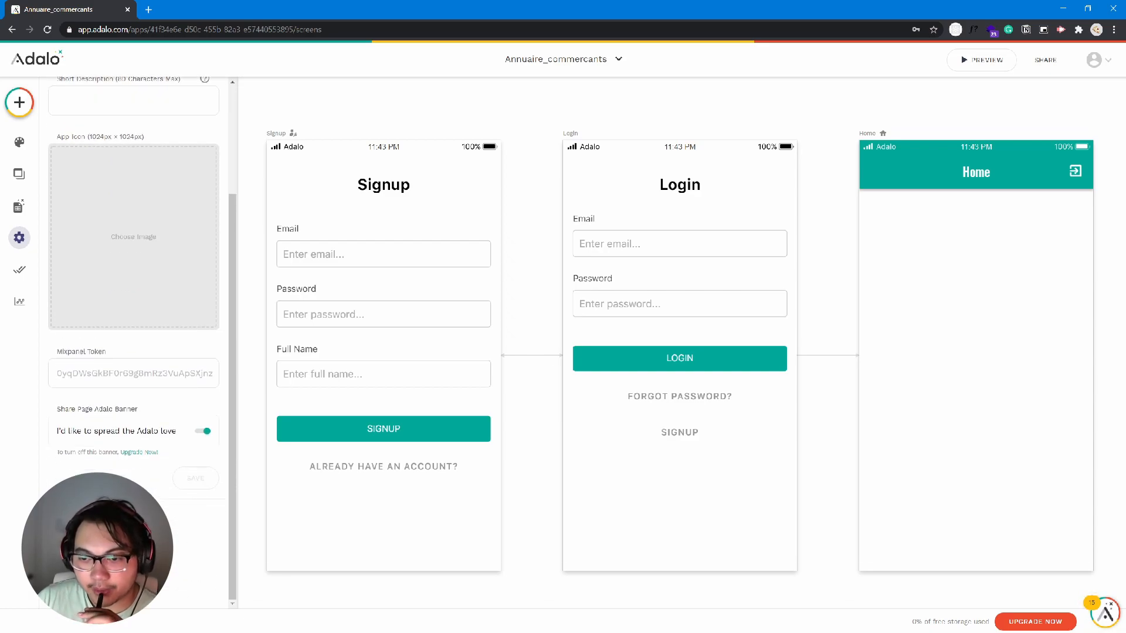
left_click(126, 514)
left_click(122, 267)
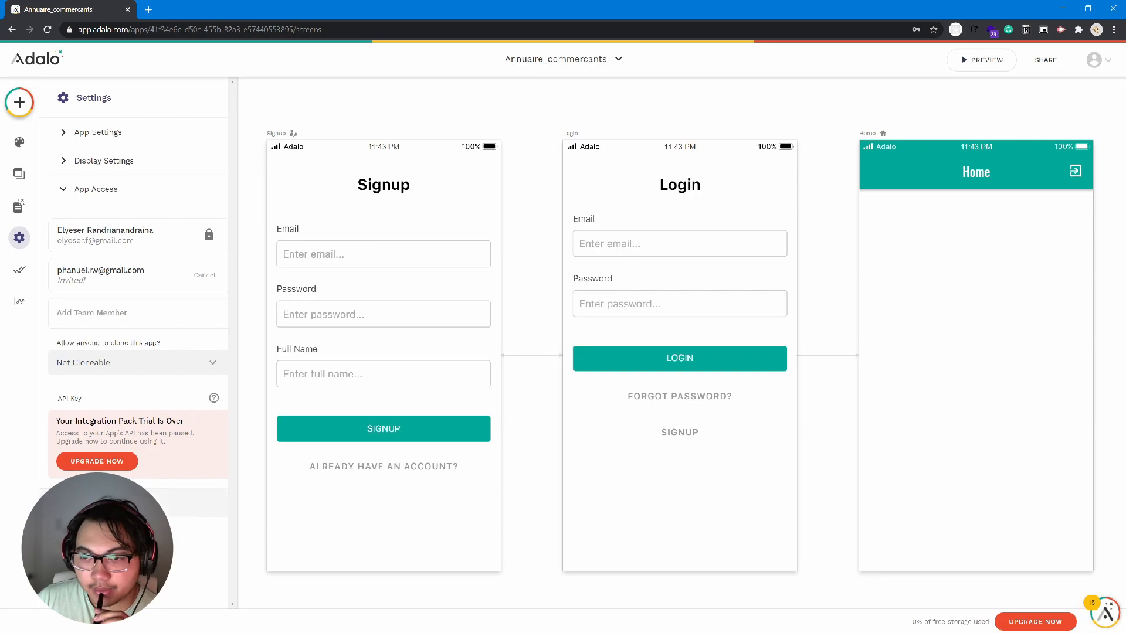
left_click(126, 503)
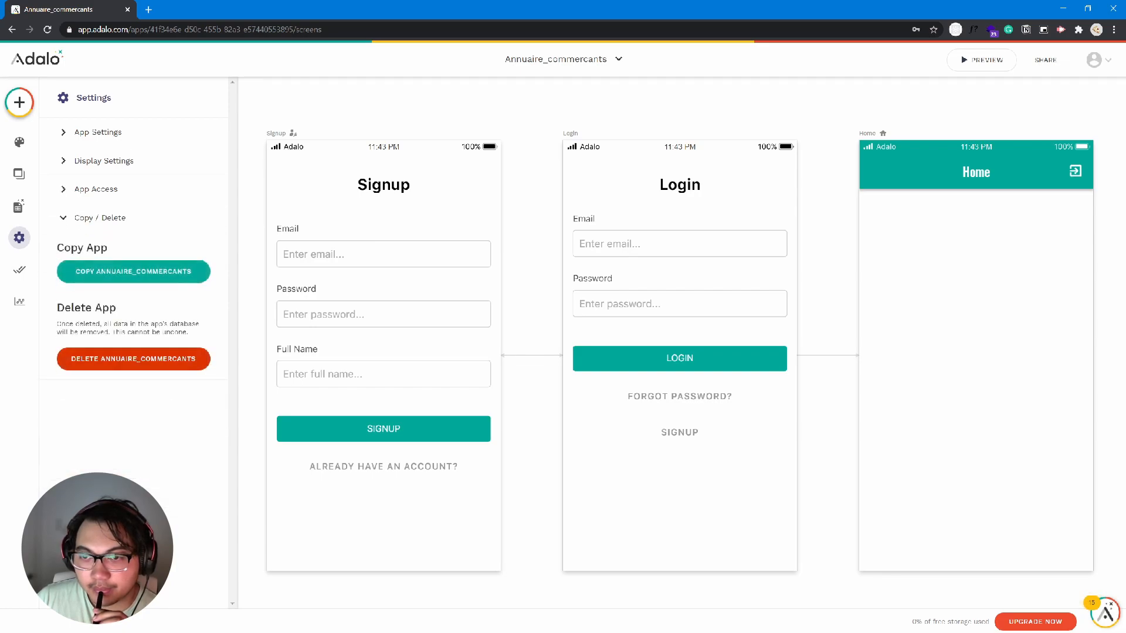
Step: Delete the Annuaire_commercants app and confirm the deletion
left_click(173, 357)
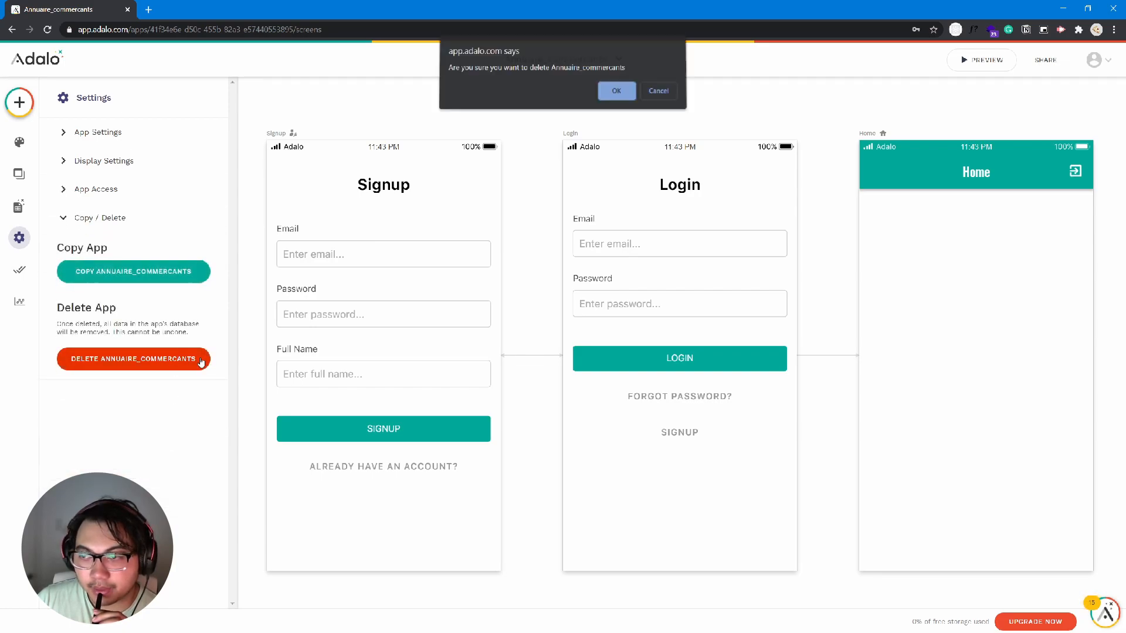
left_click(629, 94)
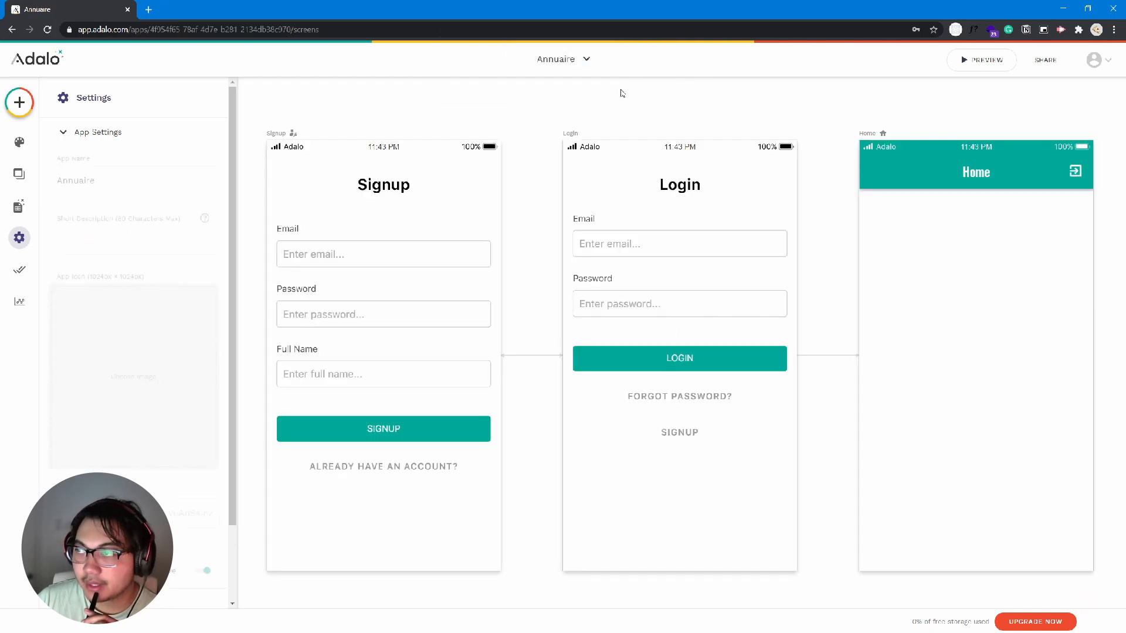
Step: Start a new native mobile app based on the Blank template
left_click(577, 62)
left_click(558, 525)
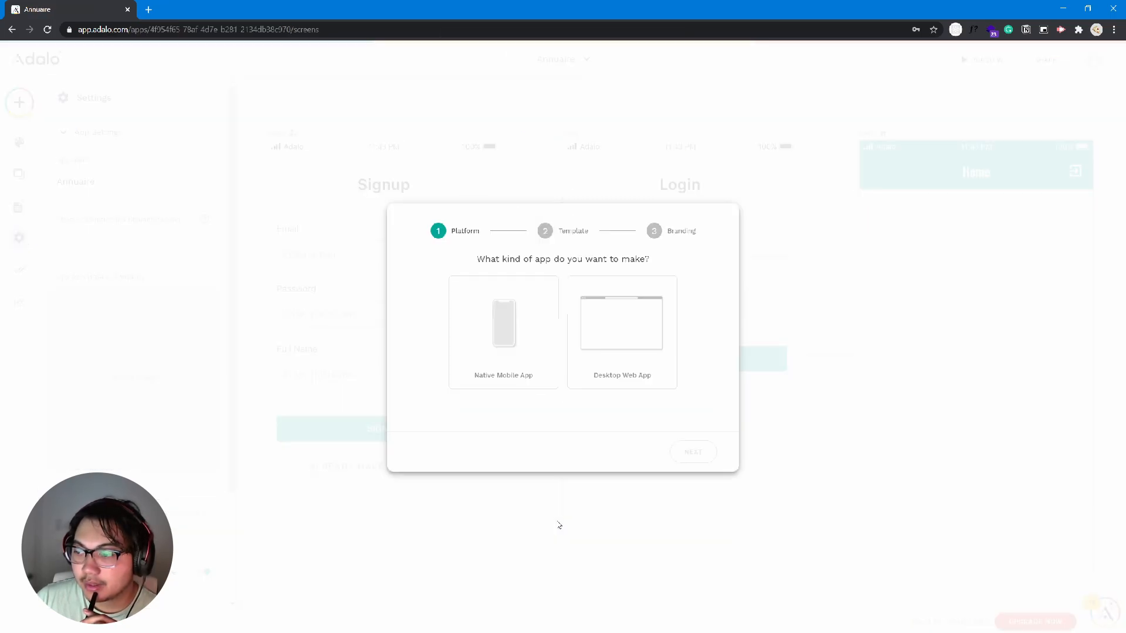
left_click(519, 326)
left_click(680, 449)
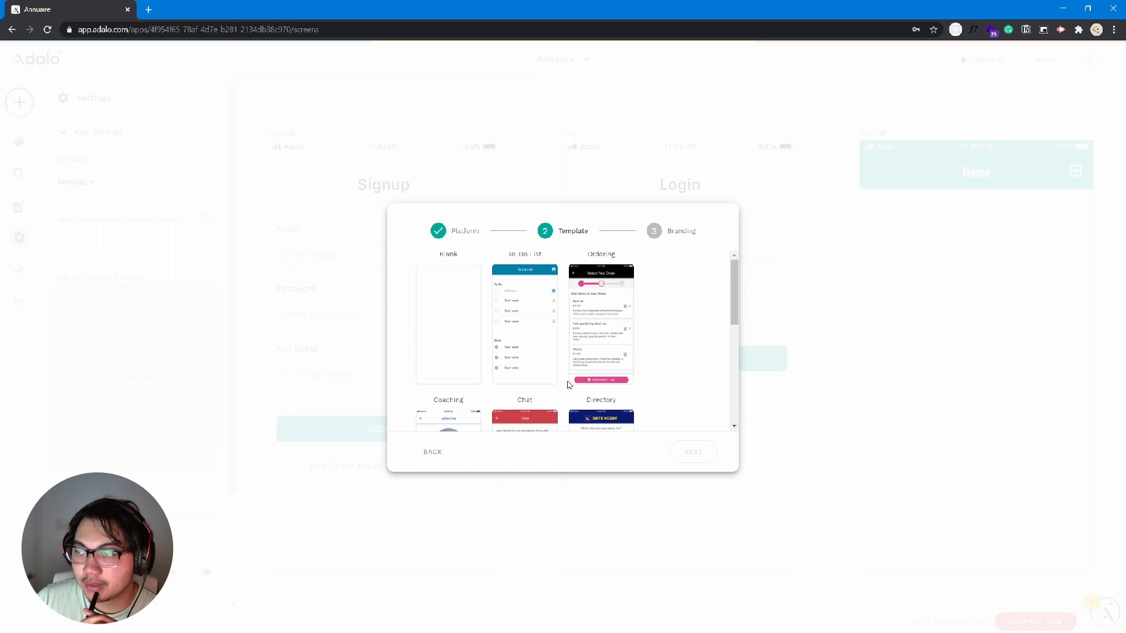
left_click(470, 359)
scroll(645, 375, "down", 5)
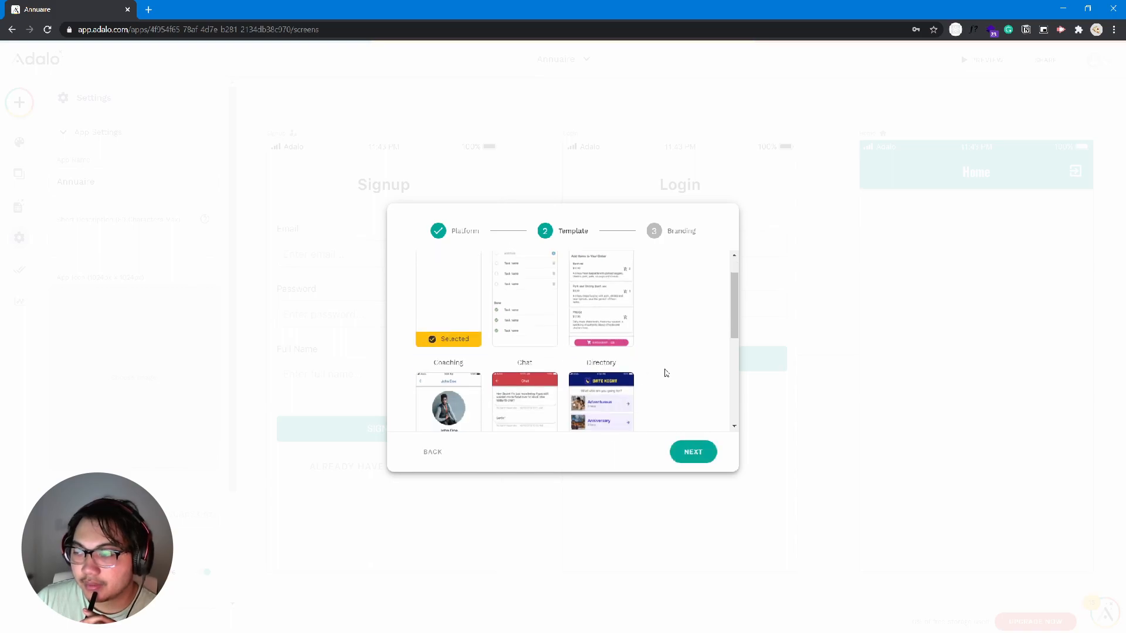
left_click(693, 452)
Step: Set the new app to share its database with the existing Annuaire app
left_click(609, 452)
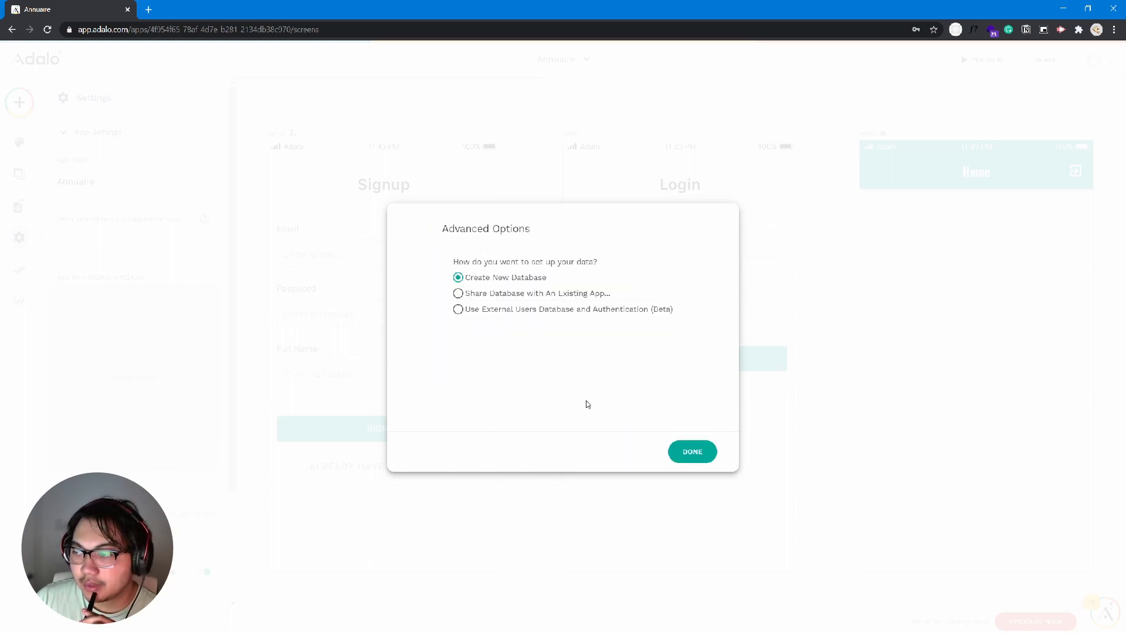
left_click(486, 294)
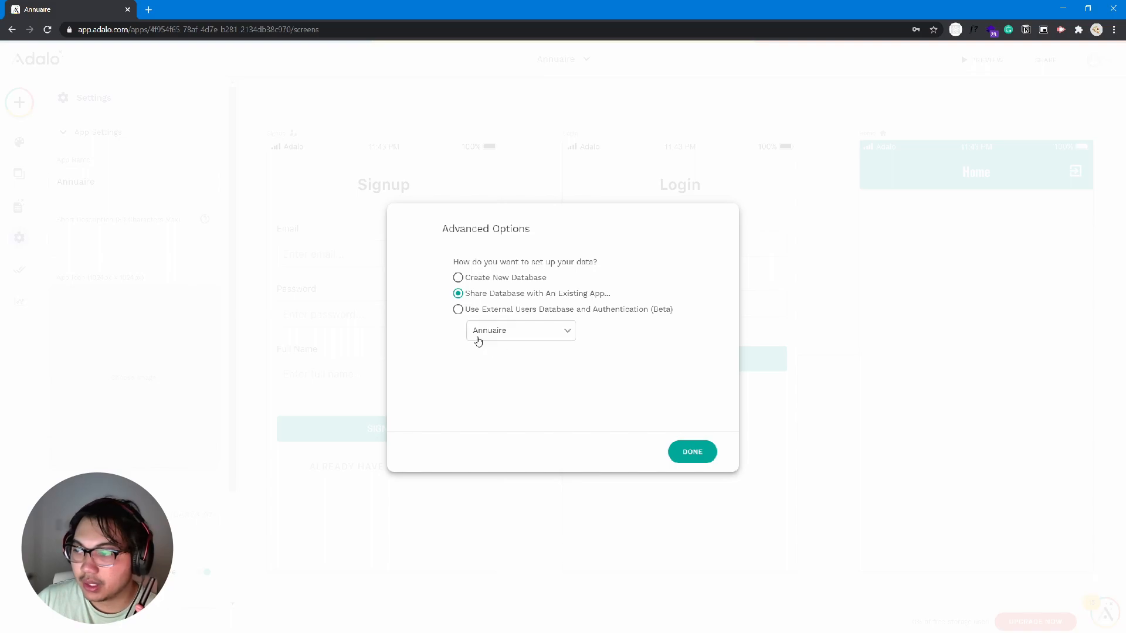
left_click(693, 452)
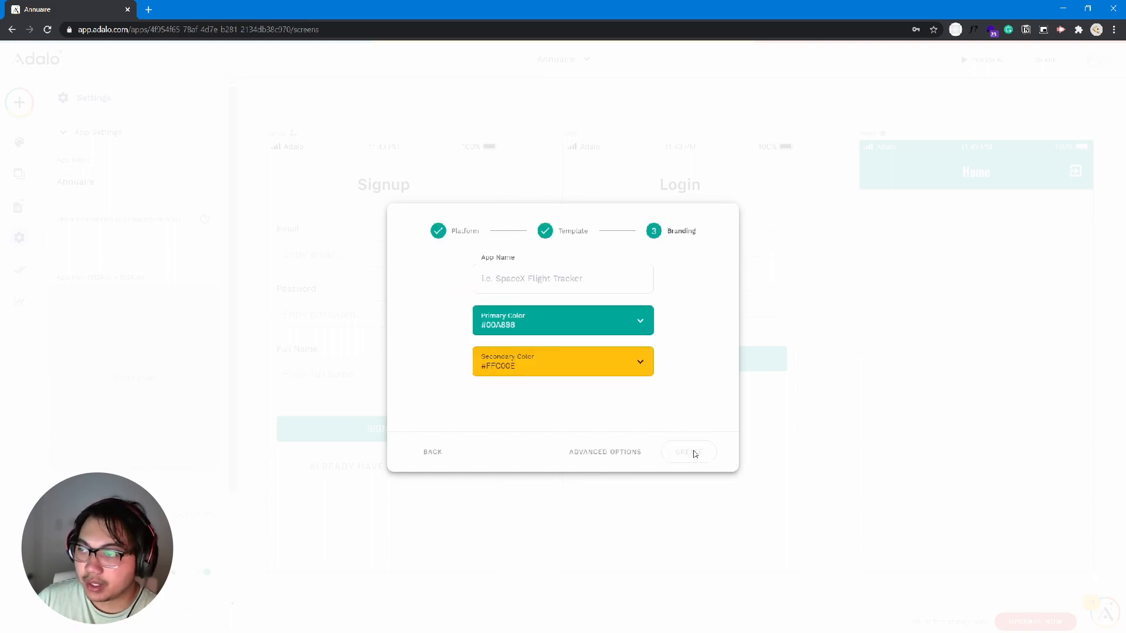
Step: Name the app "Annuaire_commercants" and create it with the default primary and secondary colors
left_click(543, 285)
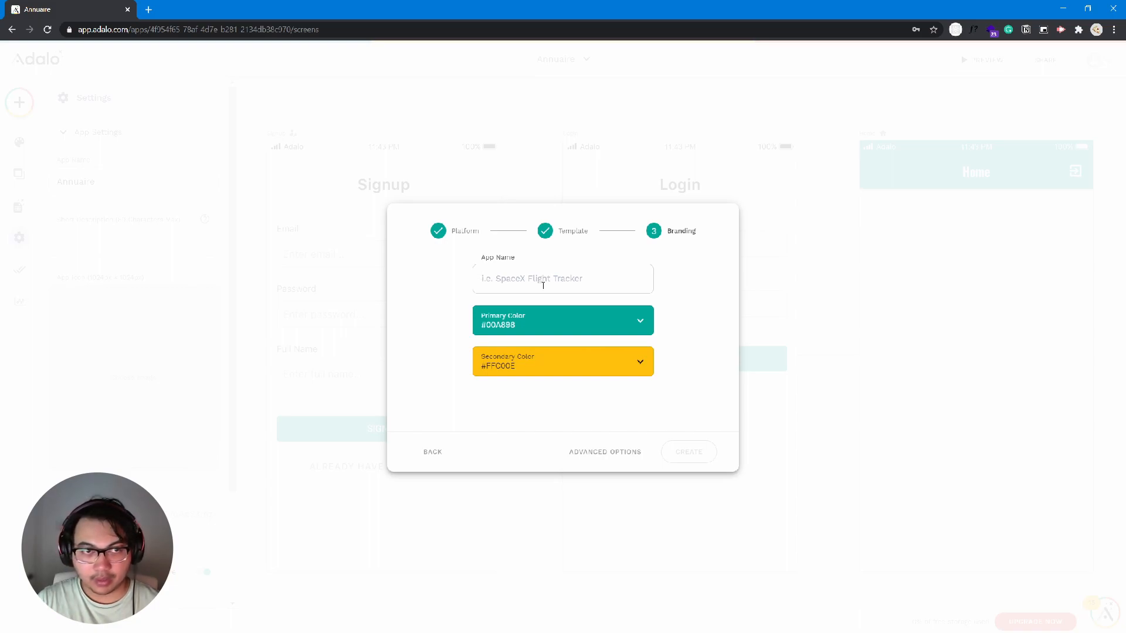
type("annuaire")
key("Home")
key("Delete")
type("Annuaire_comme")
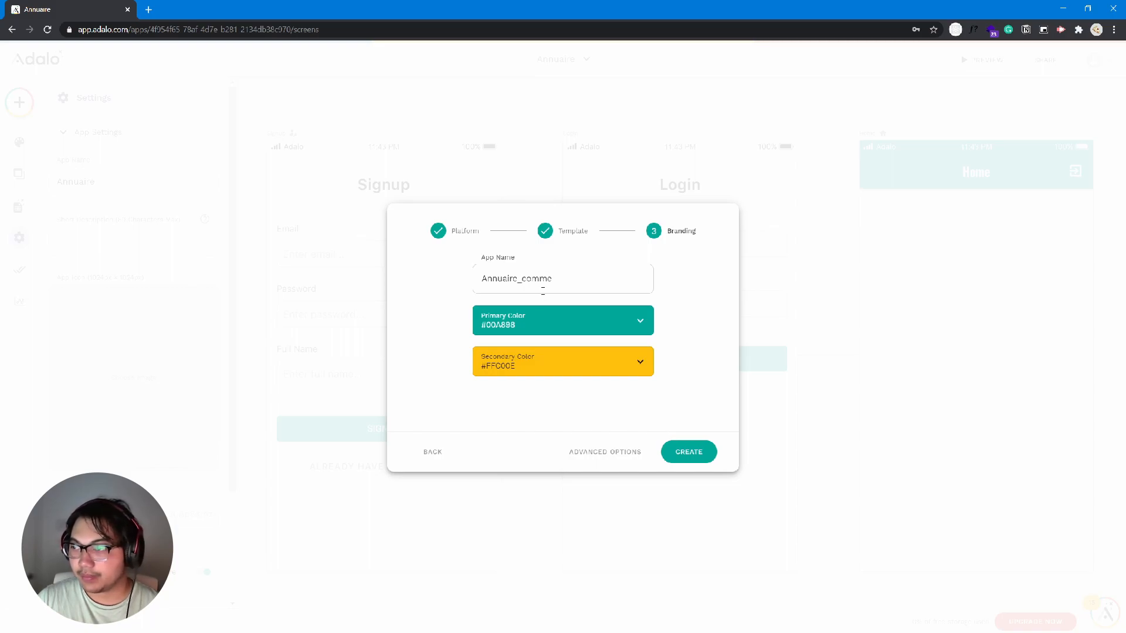
type("rcants")
left_click(703, 459)
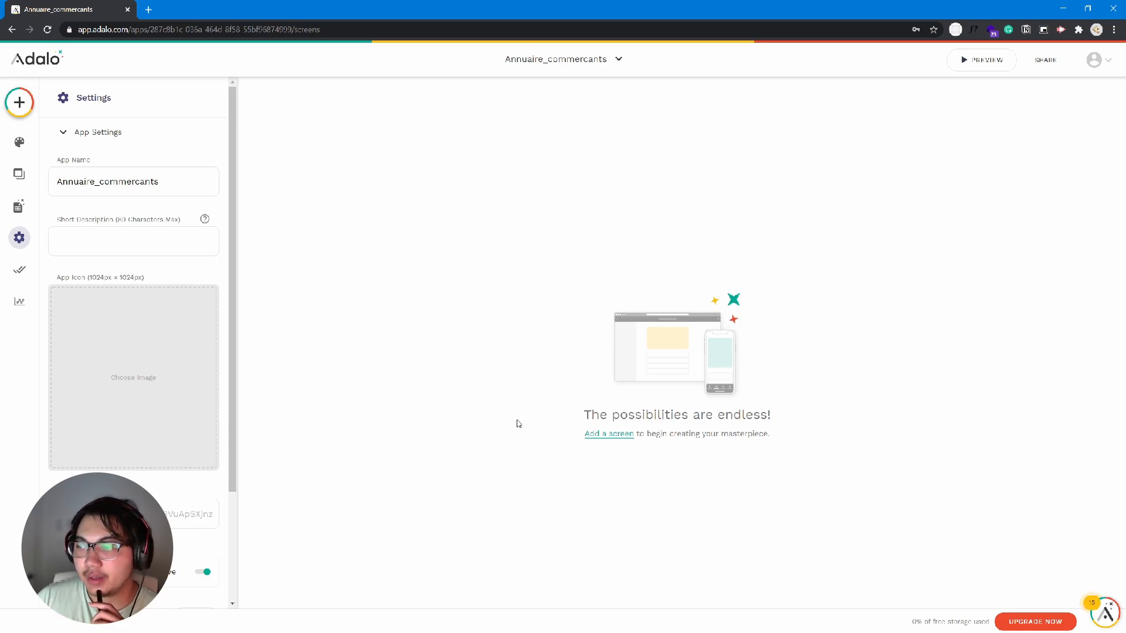
Step: Add a first screen from the Login template in the Intro category, keeping the default screen name
left_click(598, 434)
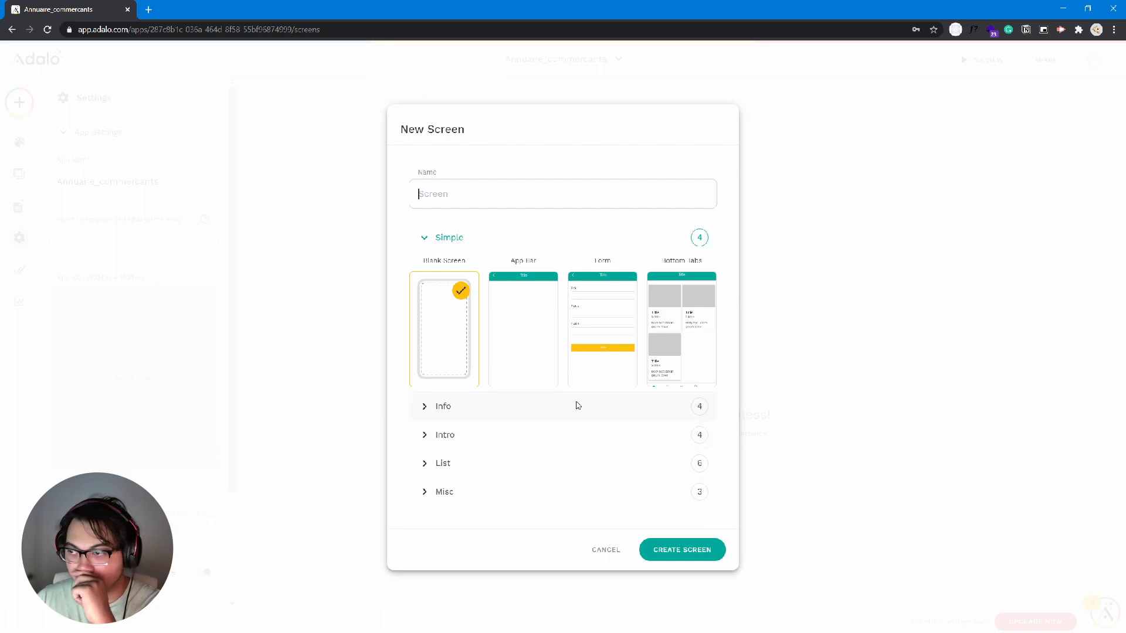
left_click(468, 410)
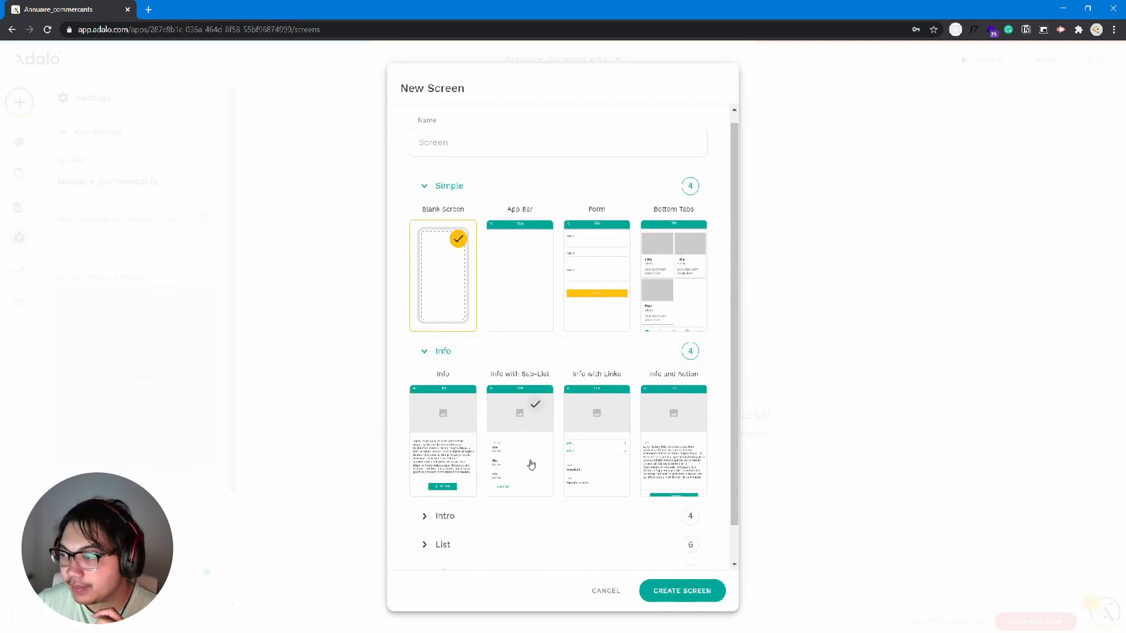
scroll(498, 492, "down", 1)
left_click(498, 486)
scroll(497, 488, "down", 3)
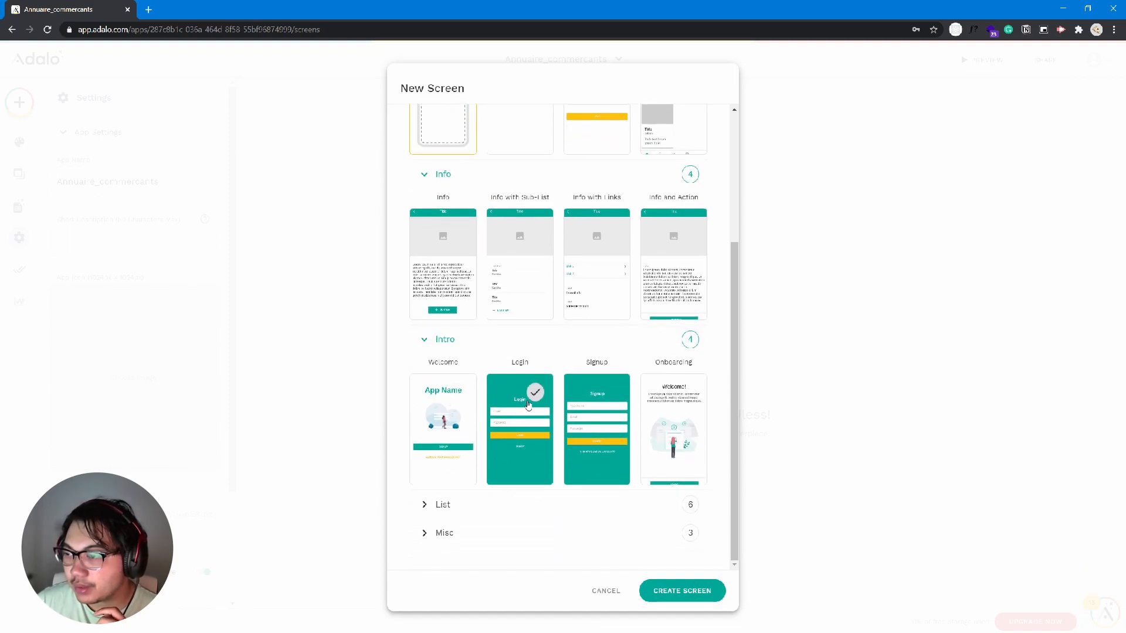
left_click(539, 424)
left_click(601, 462)
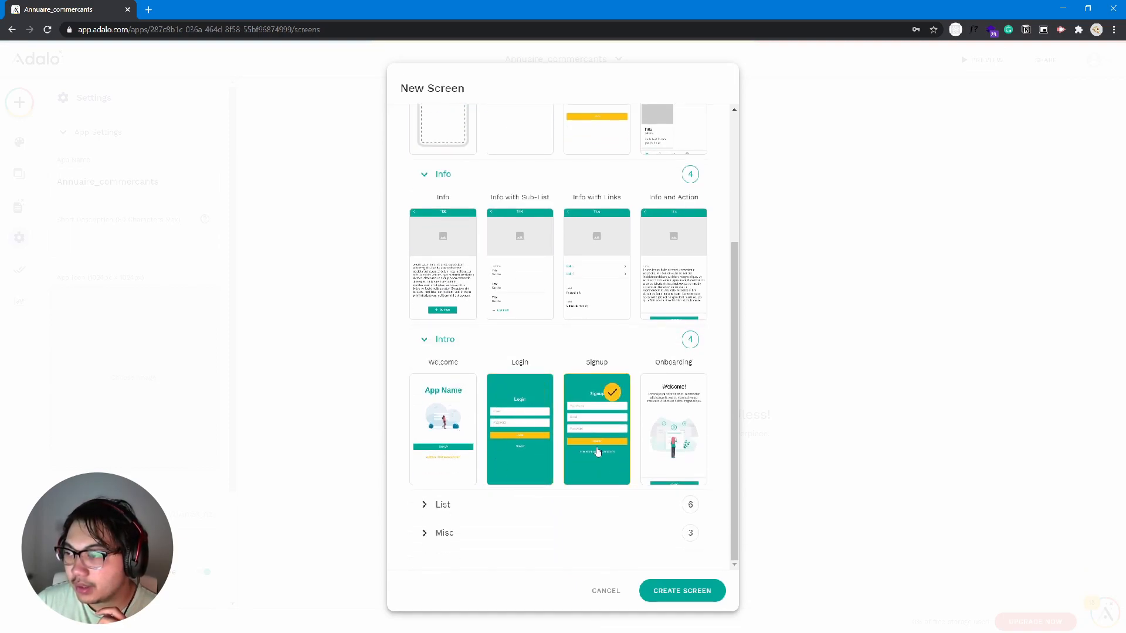
left_click(677, 591)
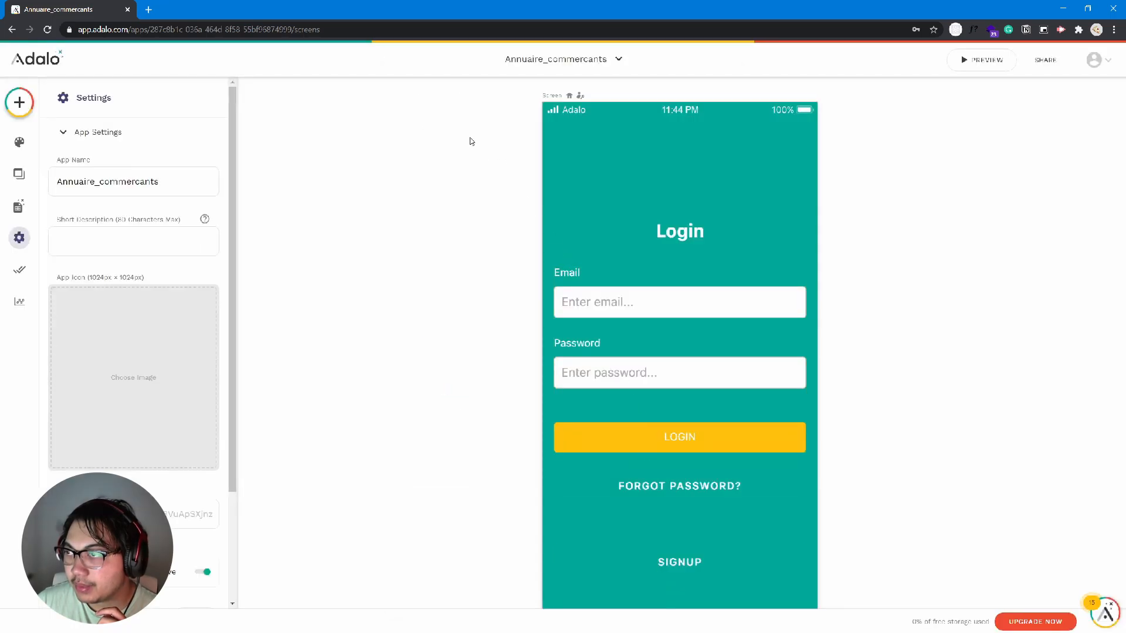
Step: Add a second screen named "Signup" from the Signup template in the Intro category
left_click(18, 106)
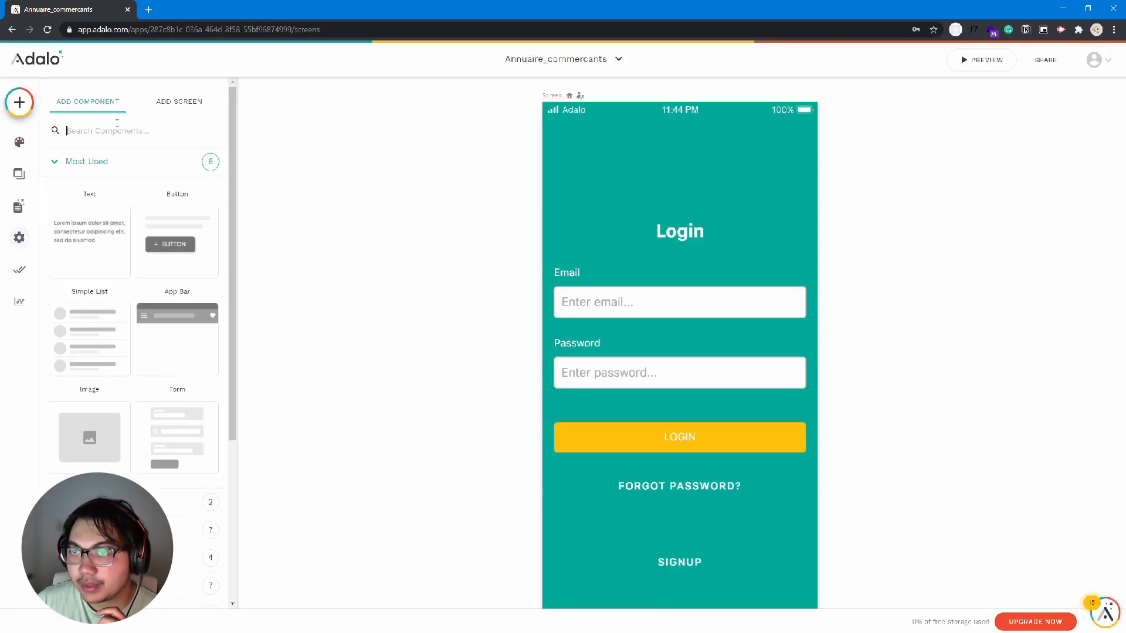
left_click(179, 100)
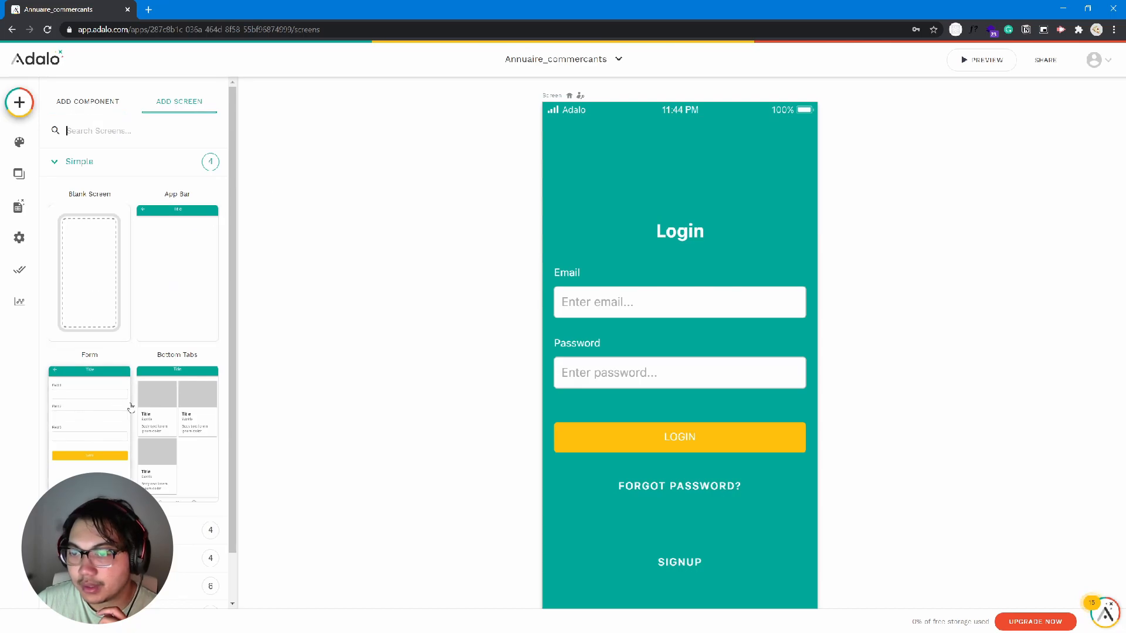
scroll(145, 480, "down", 1)
scroll(164, 497, "down", 8)
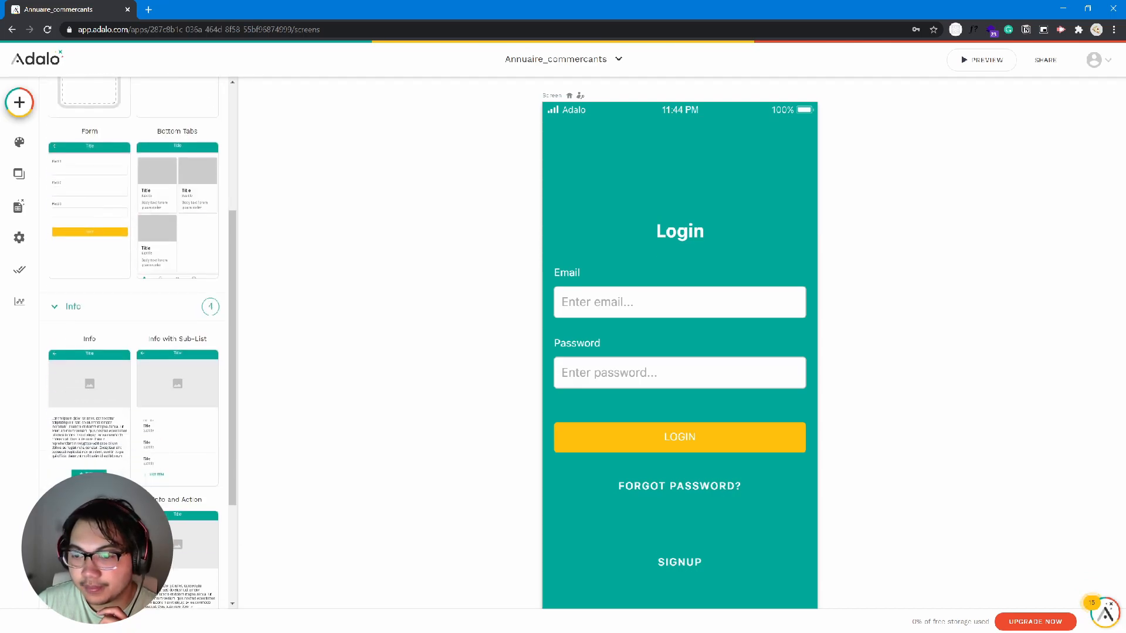
scroll(164, 498, "down", 5)
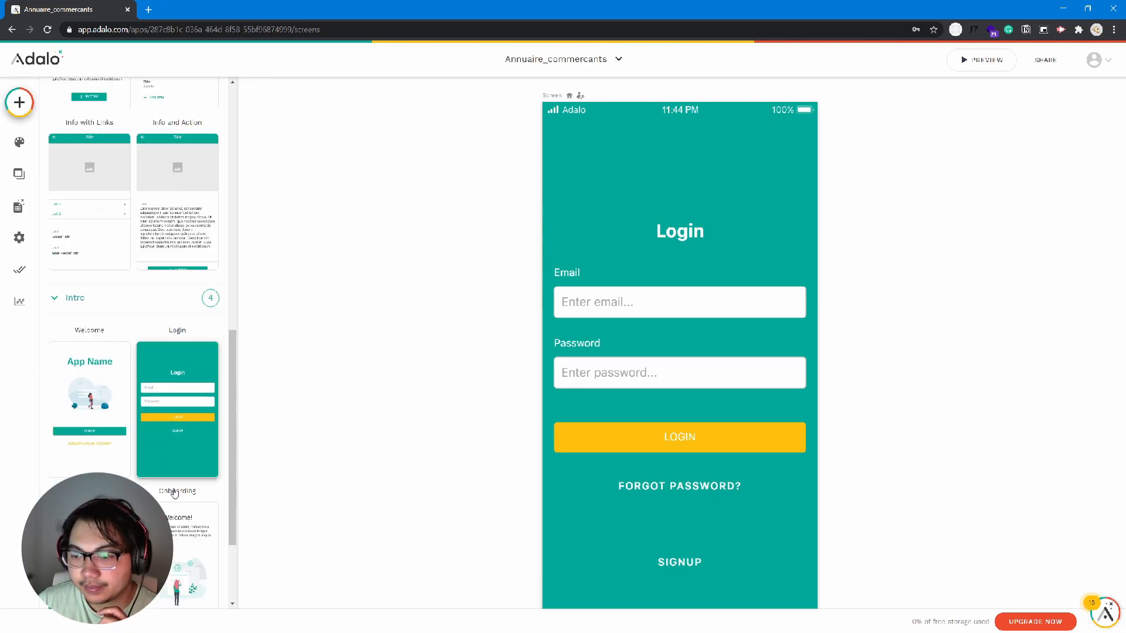
left_click(95, 455)
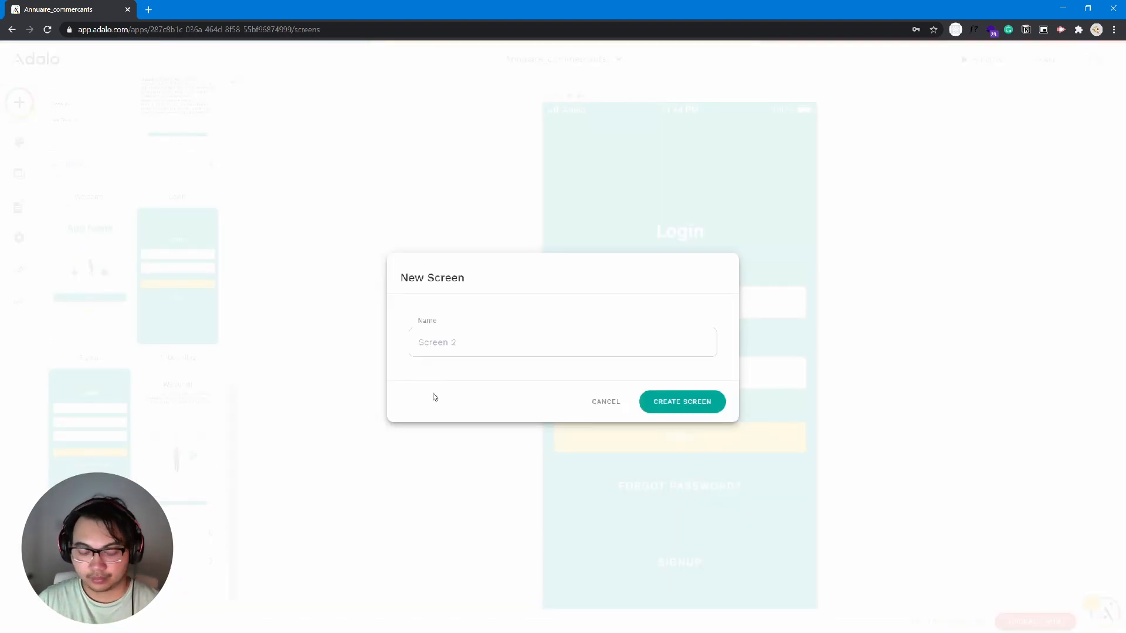
type("Signup")
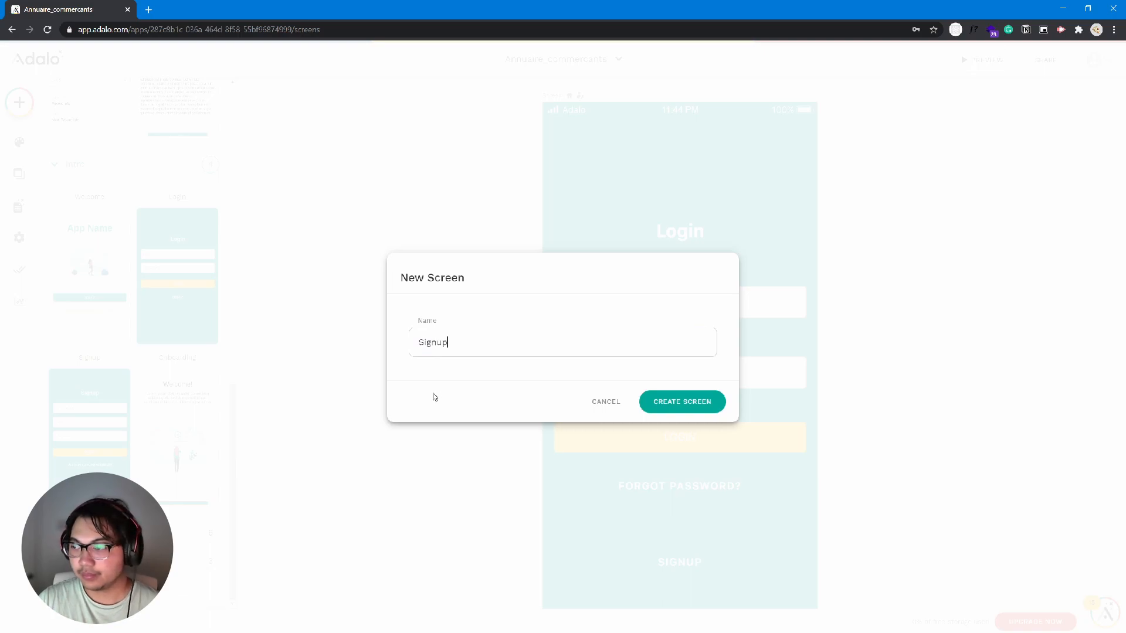
left_click(682, 402)
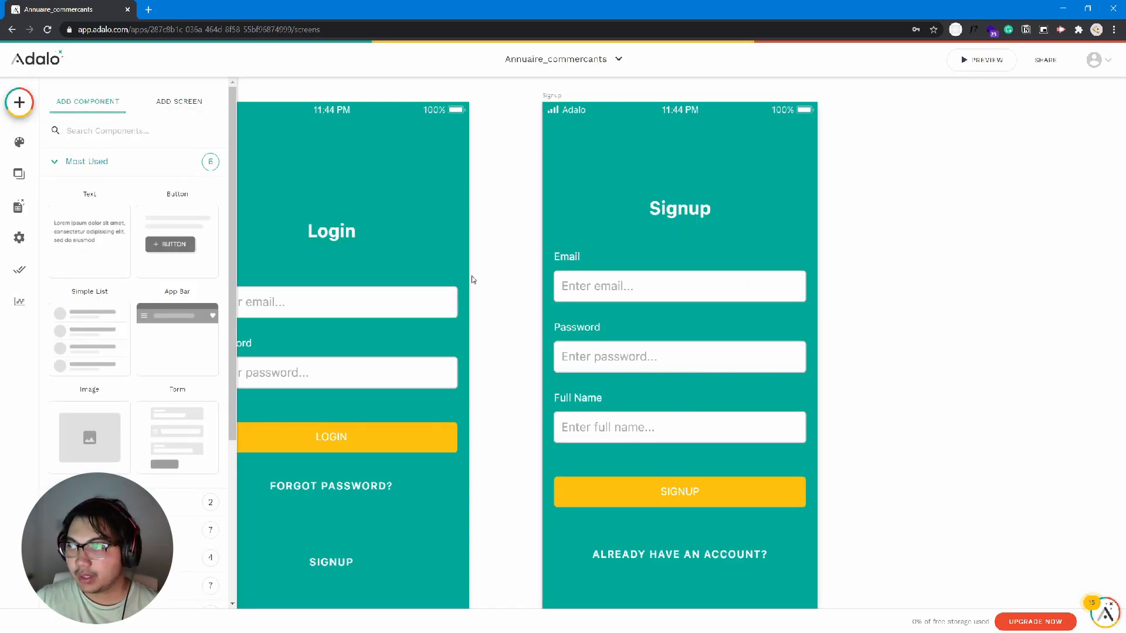
Step: Move the Login screen to the other side of the Signup screen so that Signup comes first
scroll(472, 276, "down", 2)
scroll(471, 277, "up", 1)
key("alt")
scroll(471, 277, "down", 5)
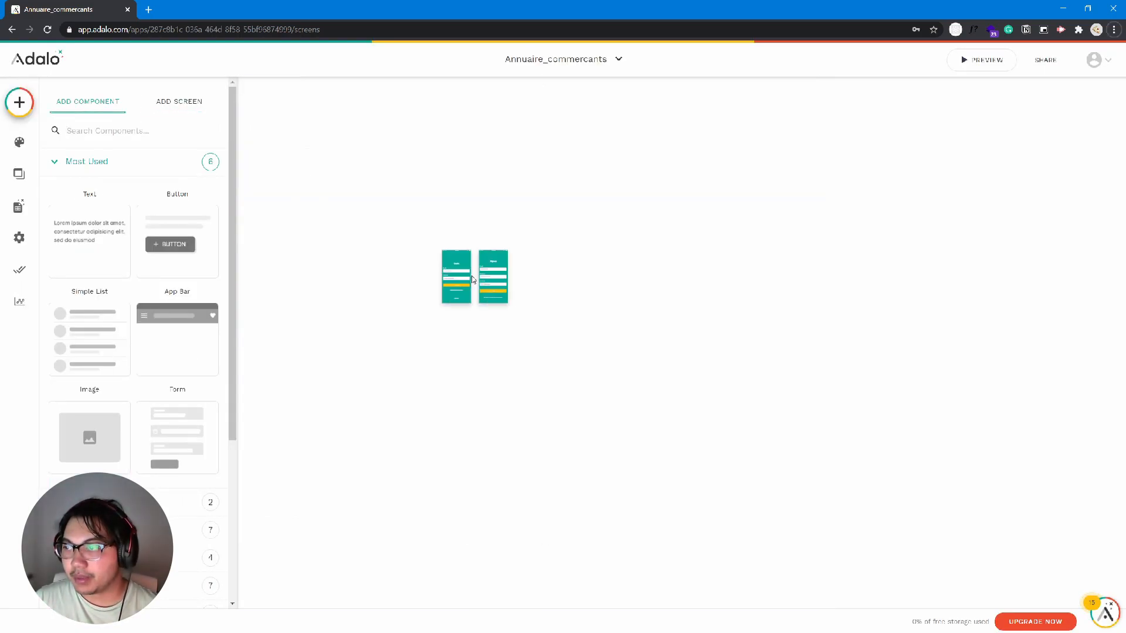
scroll(472, 275, "up", 4)
scroll(471, 276, "up", 2)
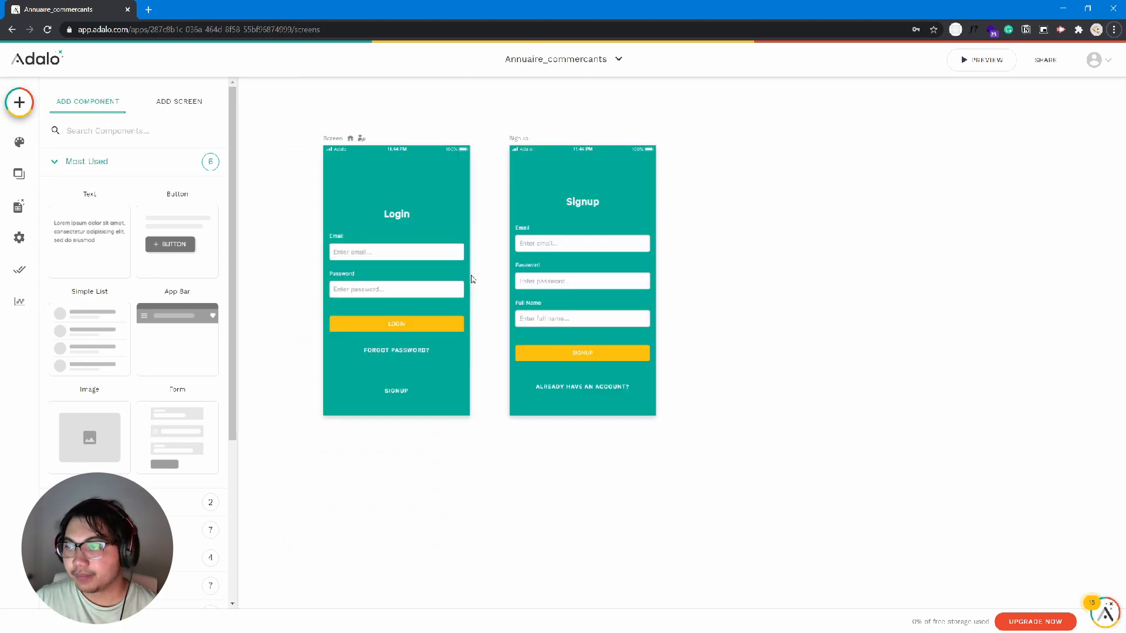
left_click_drag(354, 147, 719, 146)
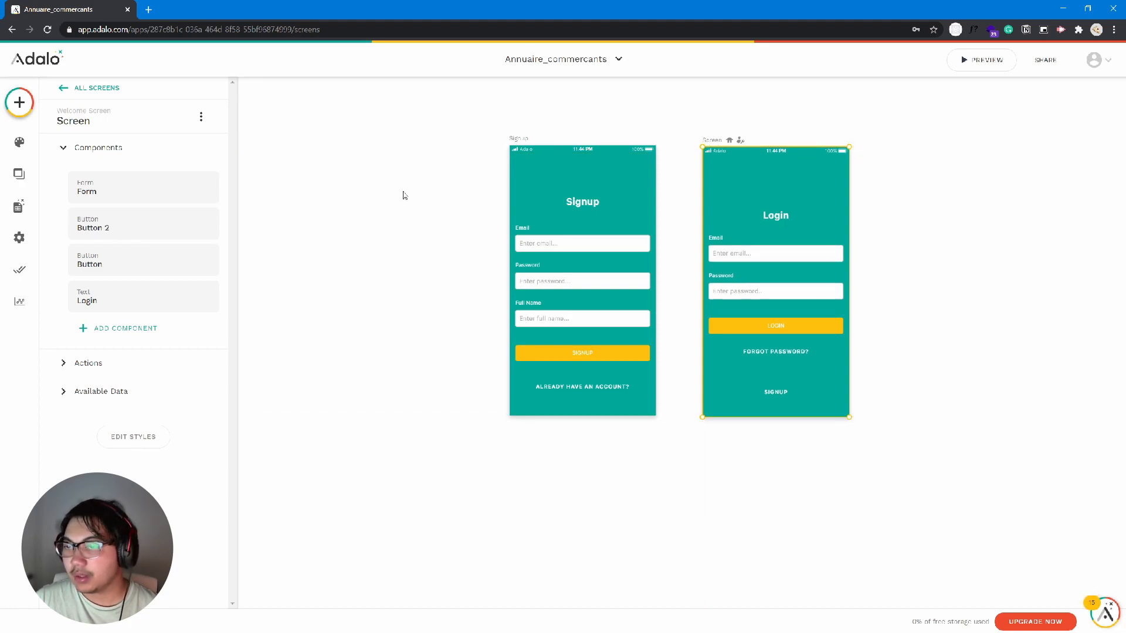
Step: Look through the available screen templates in the Simple, Info, Intro, List and Misc categories
left_click(65, 88)
left_click(94, 189)
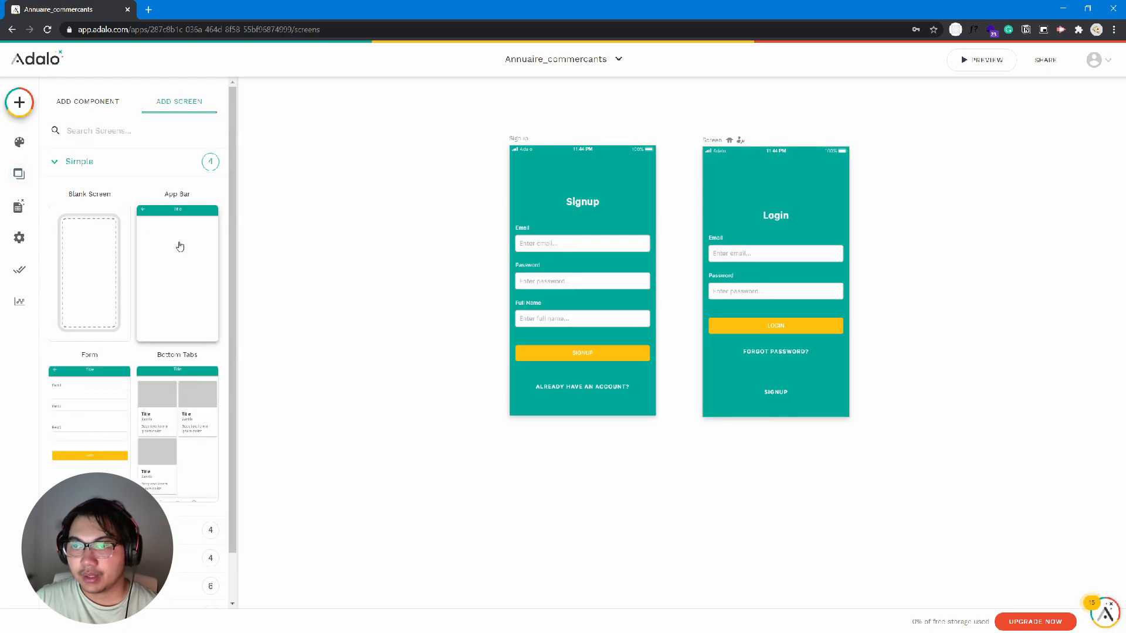
scroll(133, 410, "down", 1)
left_click(123, 534)
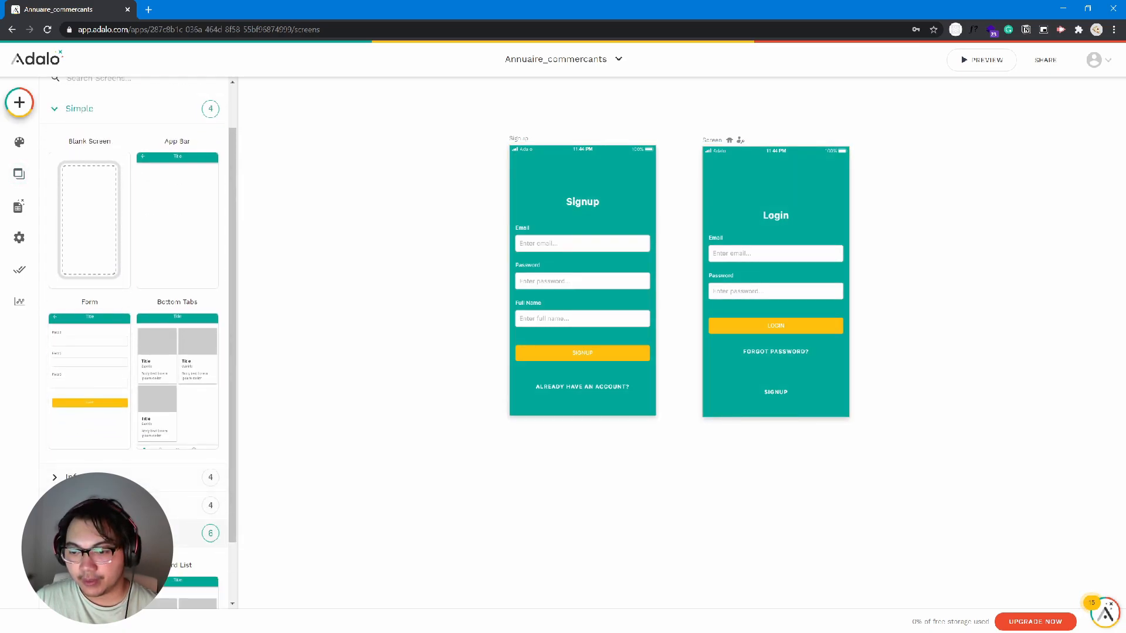
scroll(123, 527, "down", 4)
scroll(176, 469, "down", 5)
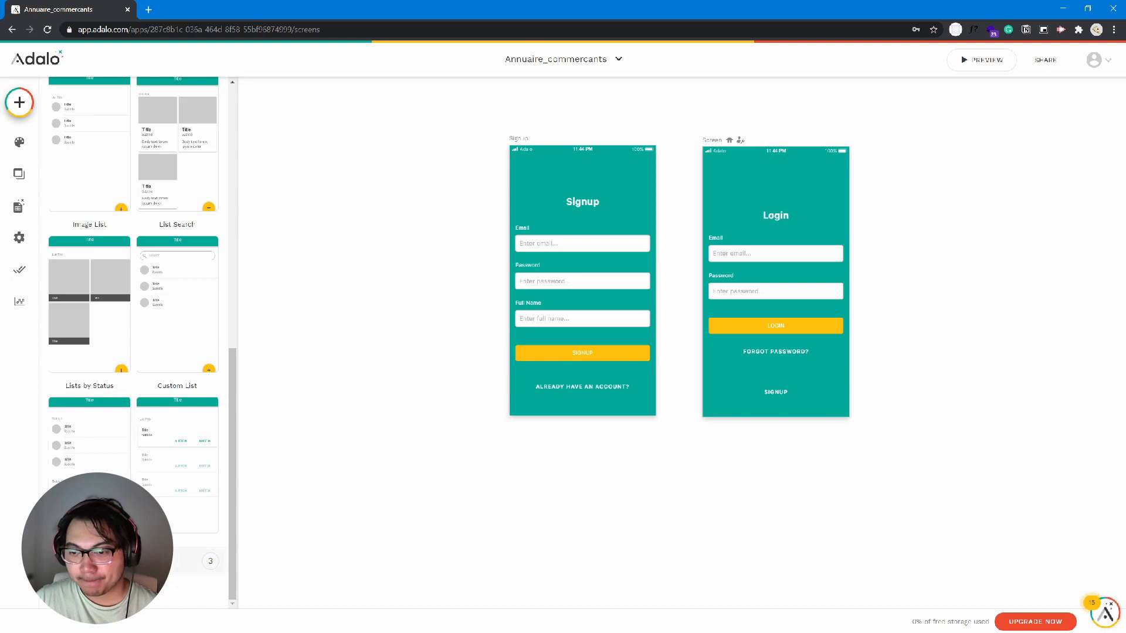
scroll(176, 469, "down", 4)
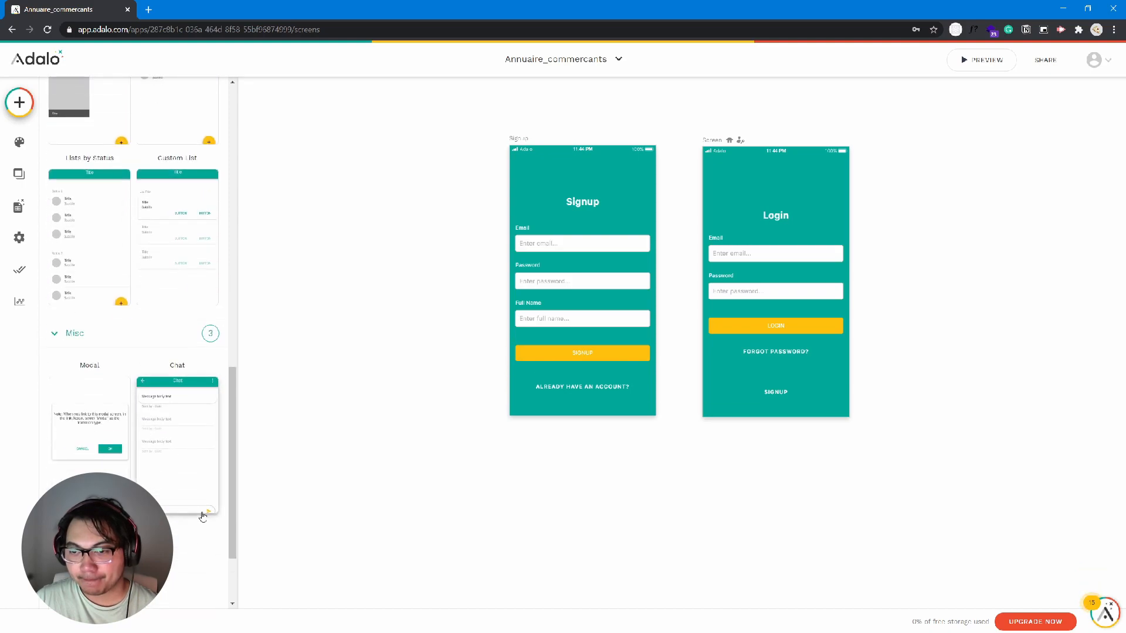
scroll(202, 516, "down", 1)
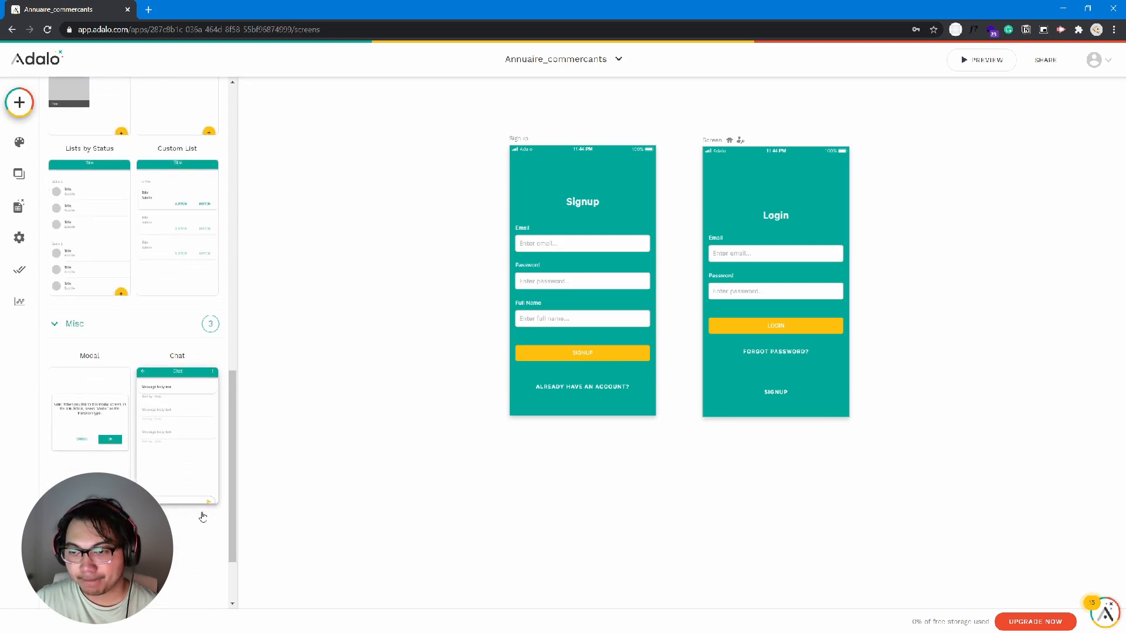
scroll(204, 516, "down", 1)
scroll(203, 516, "up", 11)
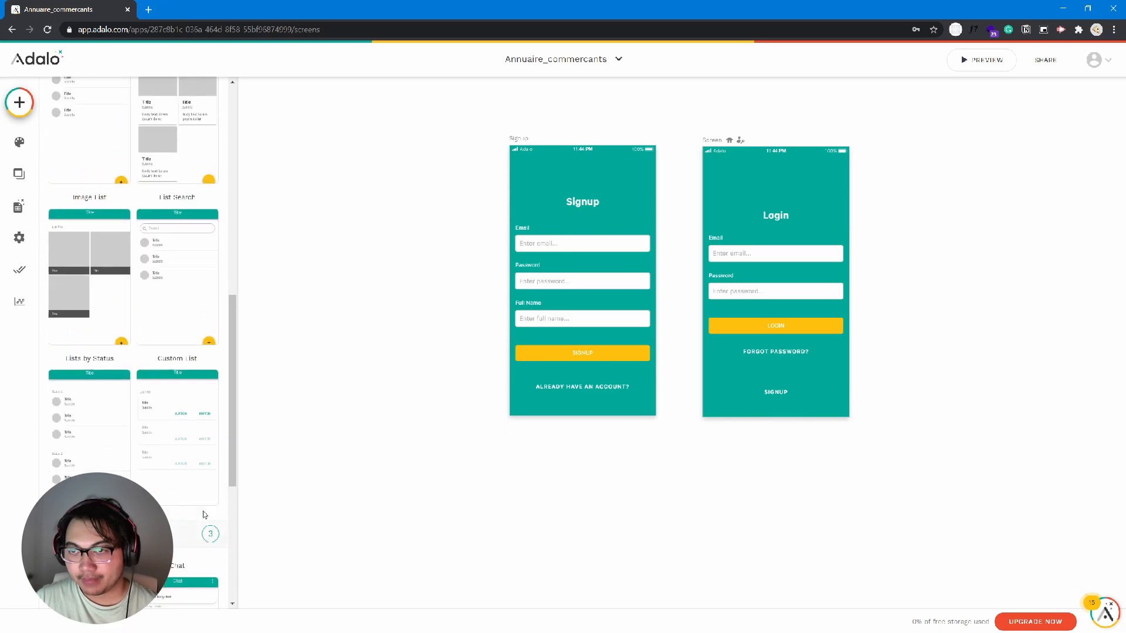
left_click(142, 270)
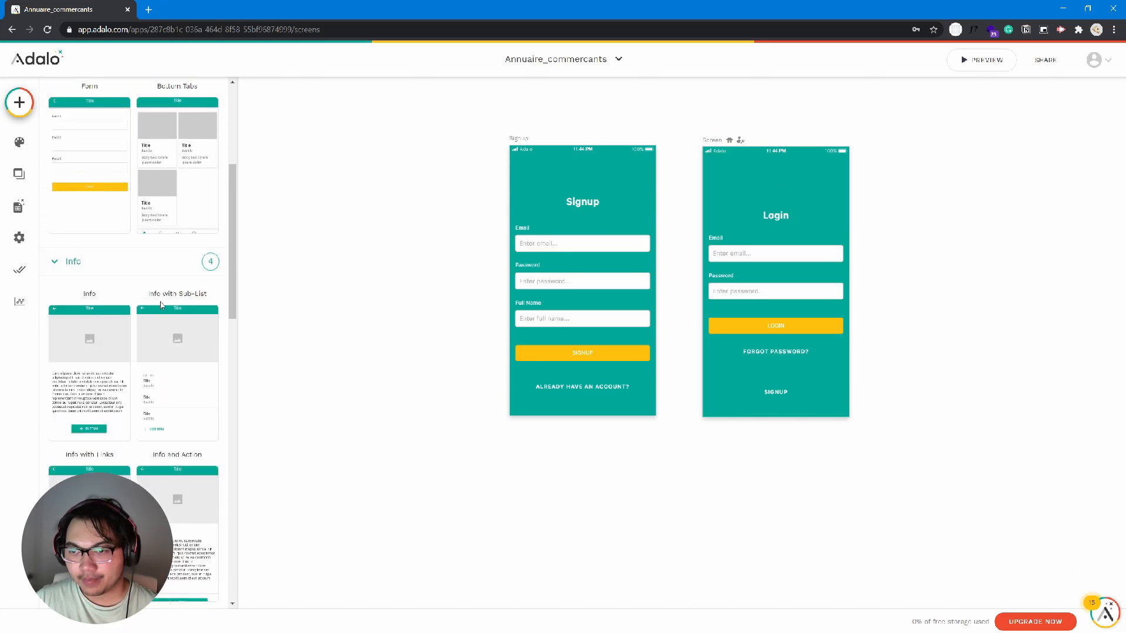
scroll(160, 301, "up", 5)
scroll(147, 403, "down", 12)
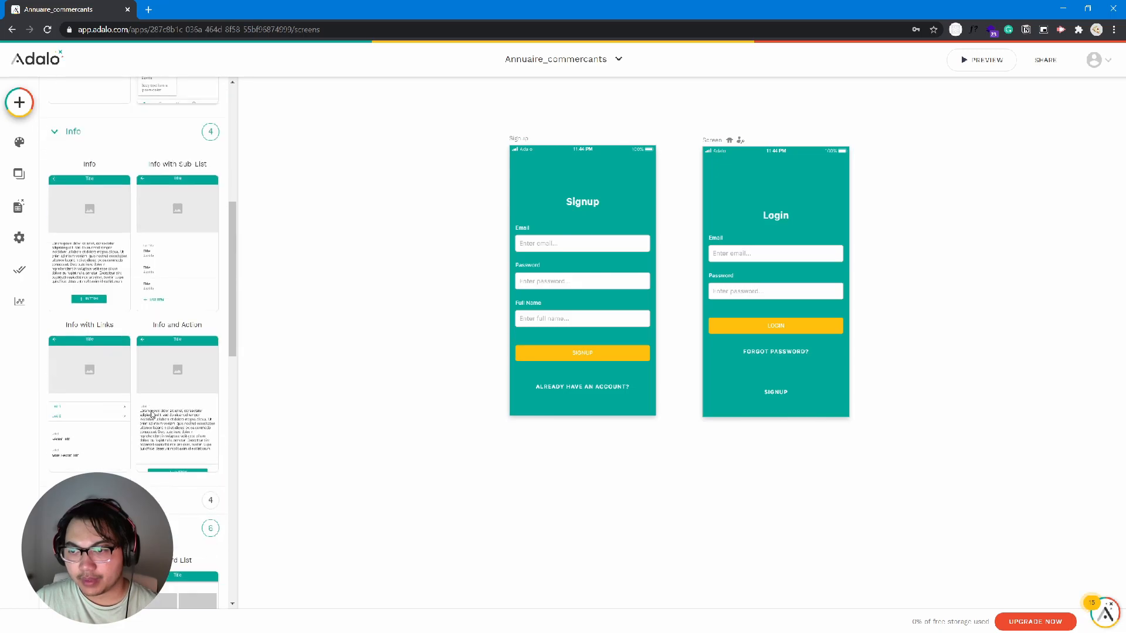
scroll(134, 446, "down", 3)
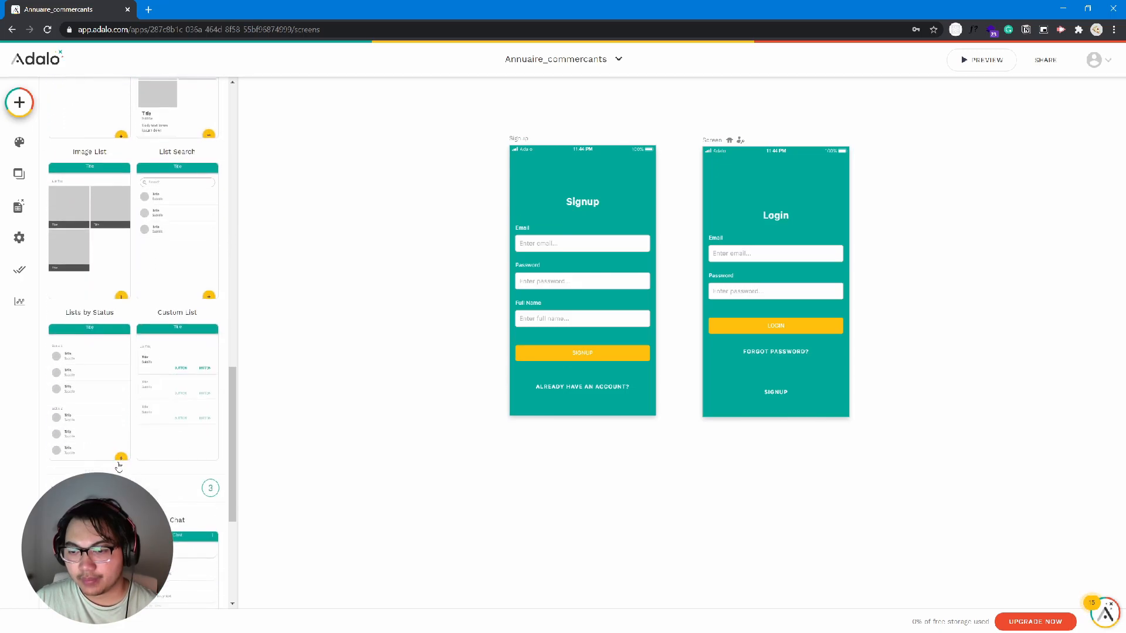
scroll(61, 384, "up", 10)
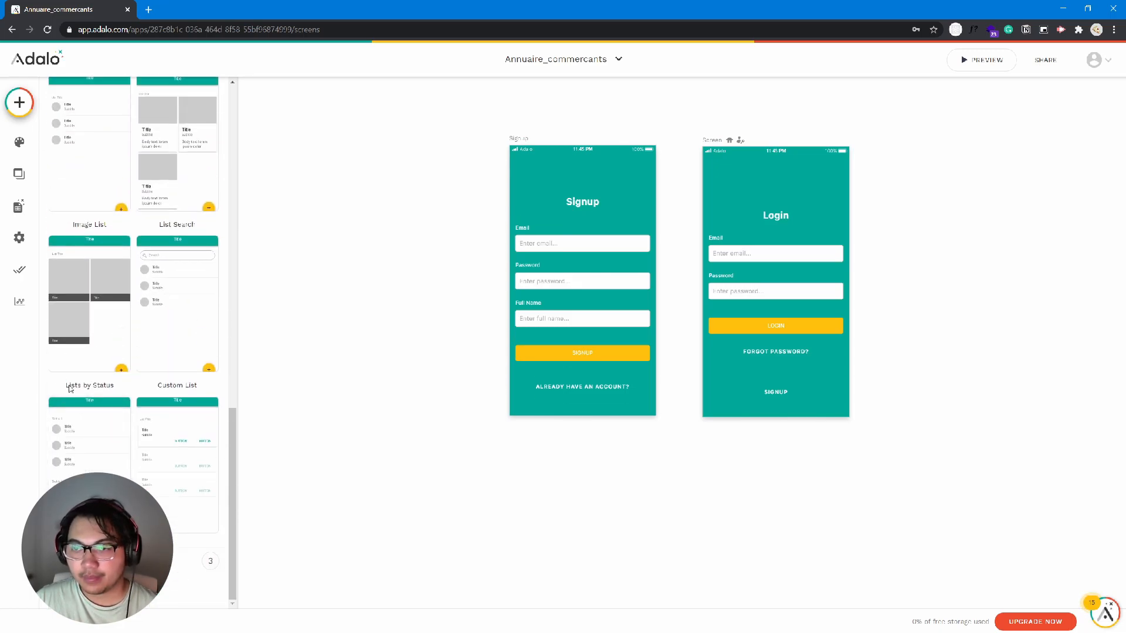
left_click(124, 351)
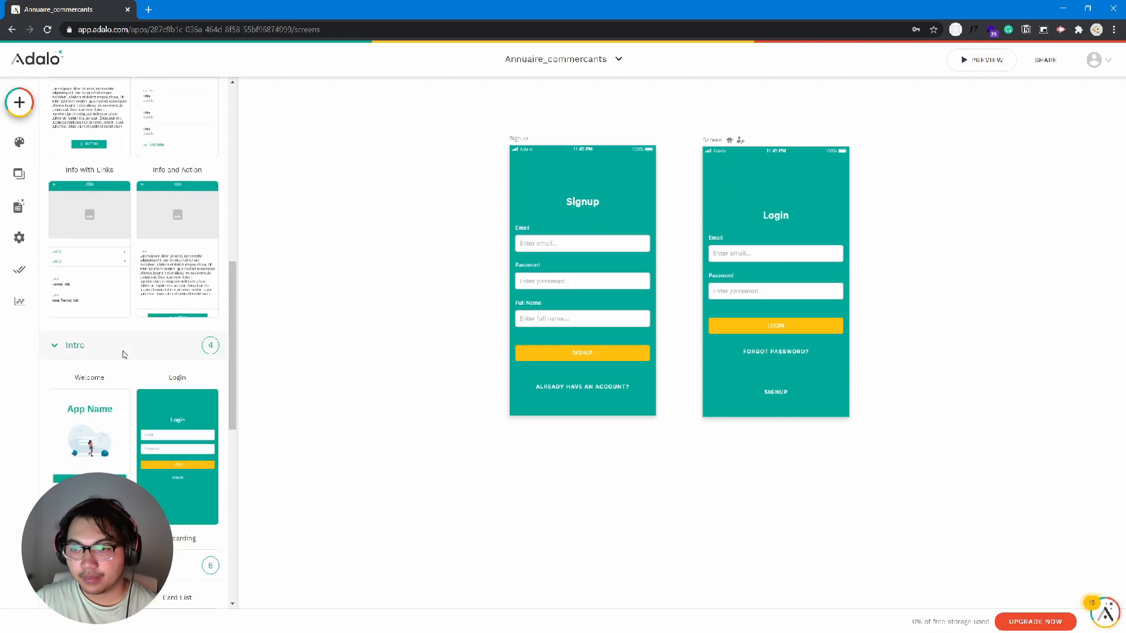
scroll(124, 354, "down", 3)
scroll(177, 401, "down", 2)
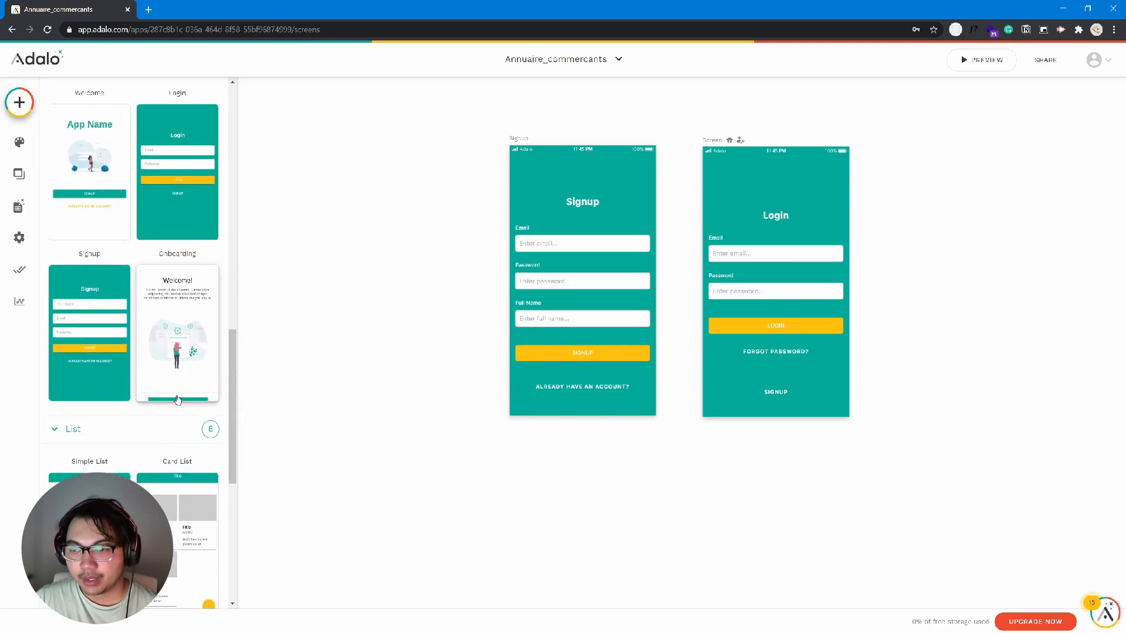
scroll(204, 370, "down", 10)
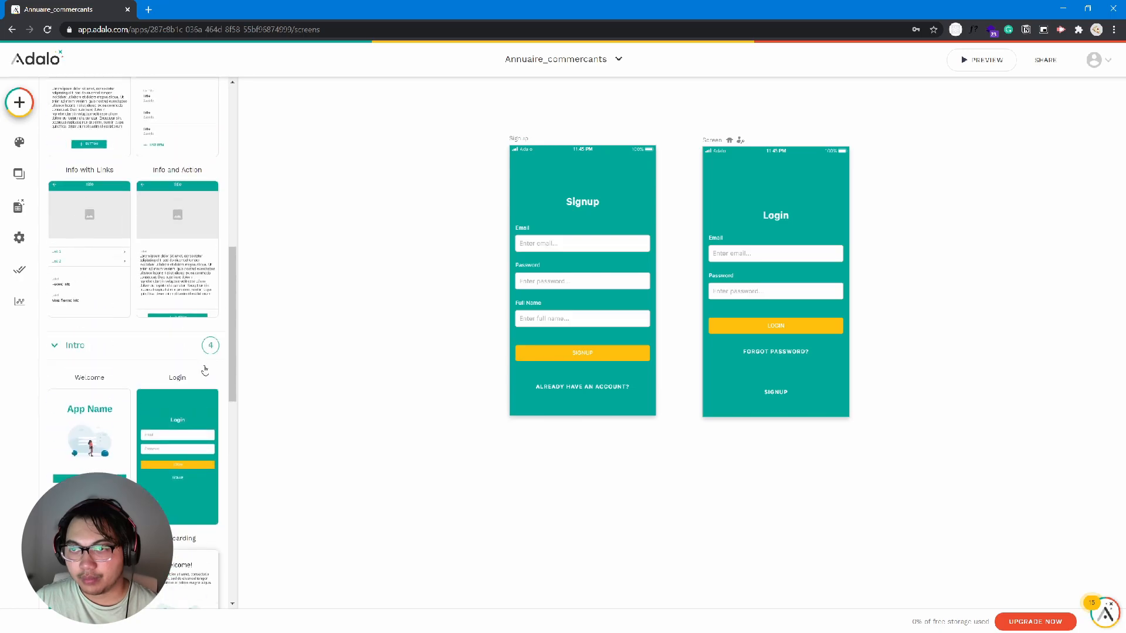
Step: Add a third screen named "Home" from the App Bar template in the Simple category
left_click(109, 281)
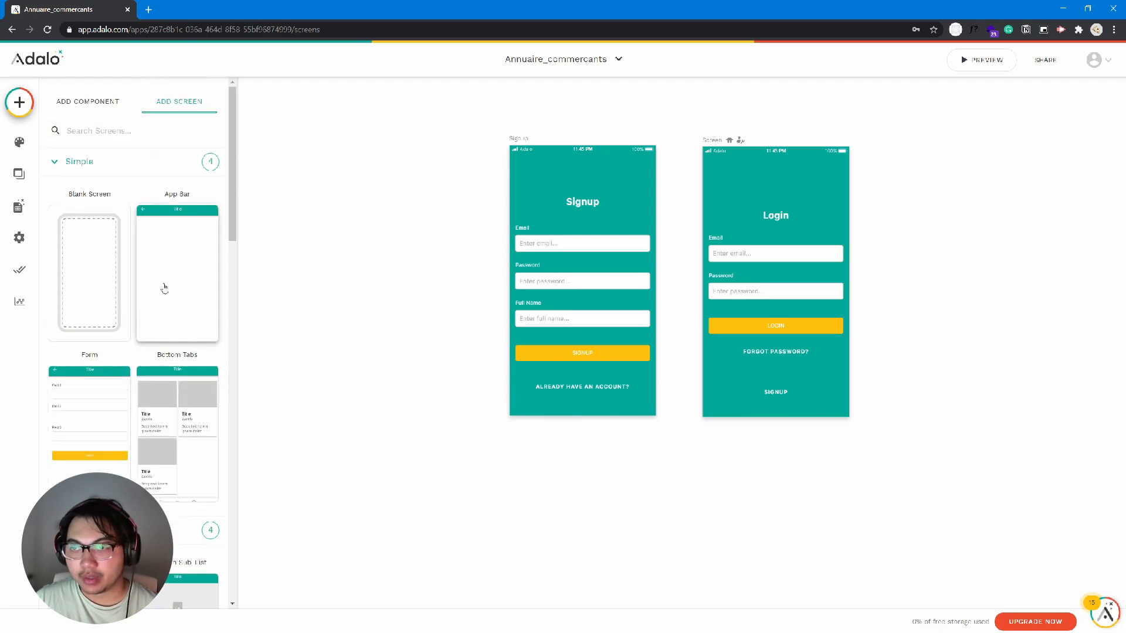
type("Home")
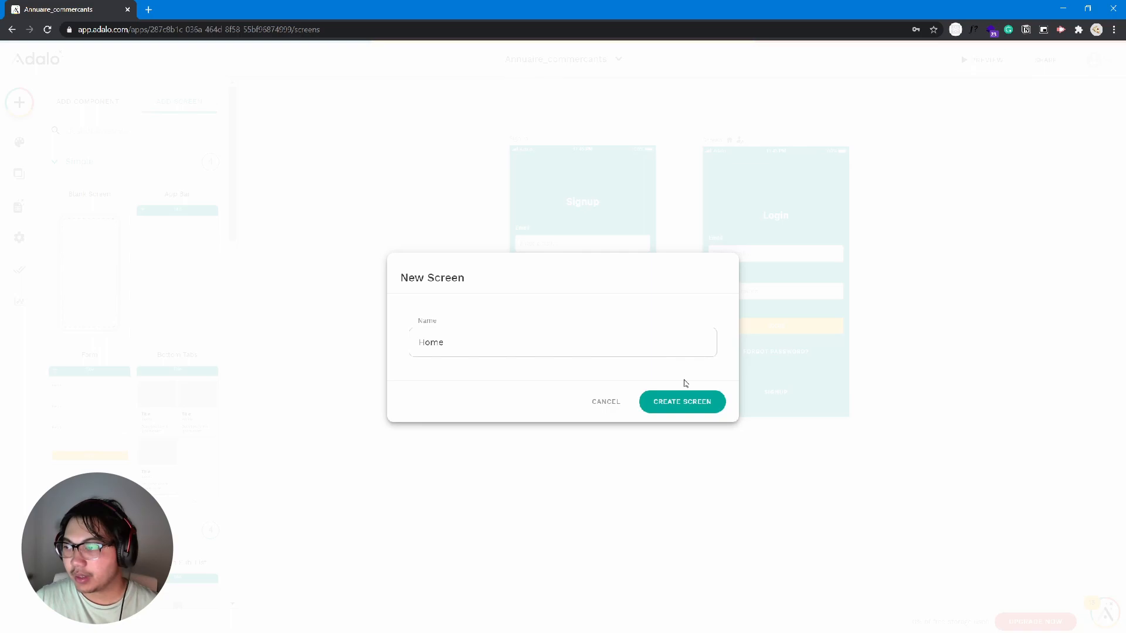
left_click(682, 401)
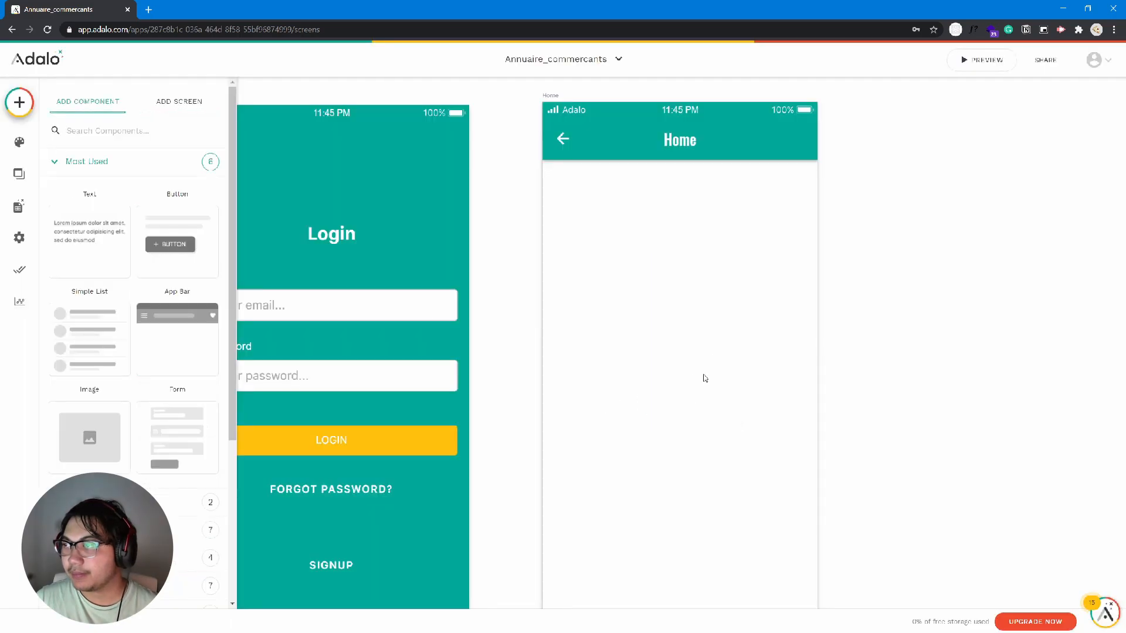
Step: Set the Home screen's navigation type to Home Screen, so it opens first for logged-in users
scroll(544, 317, "down", 5)
scroll(515, 311, "up", 2)
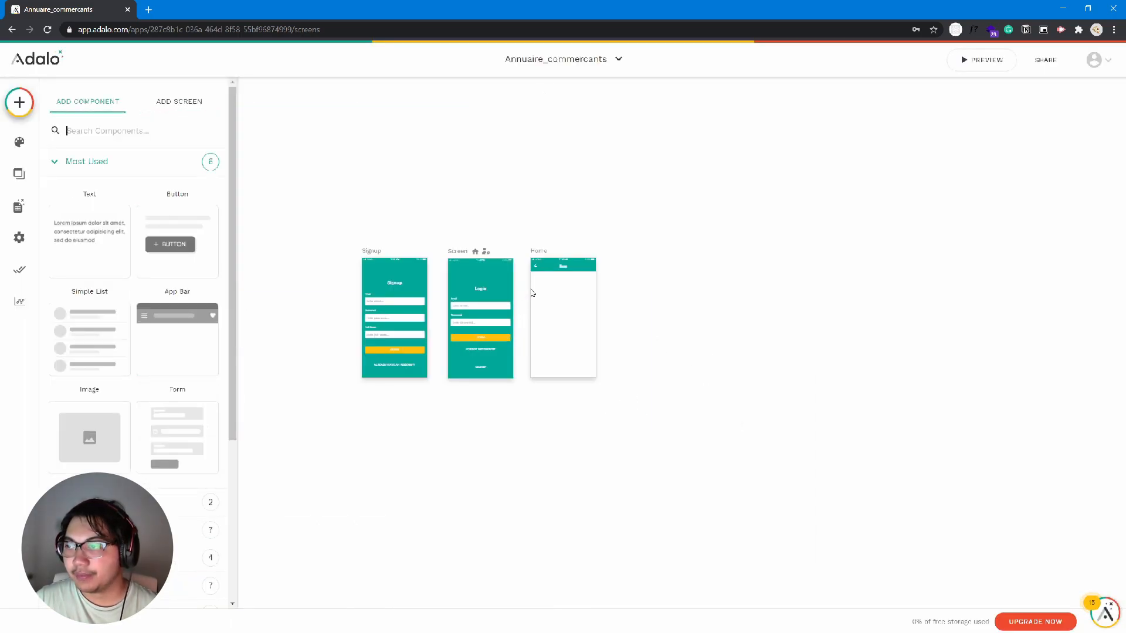
left_click(545, 248)
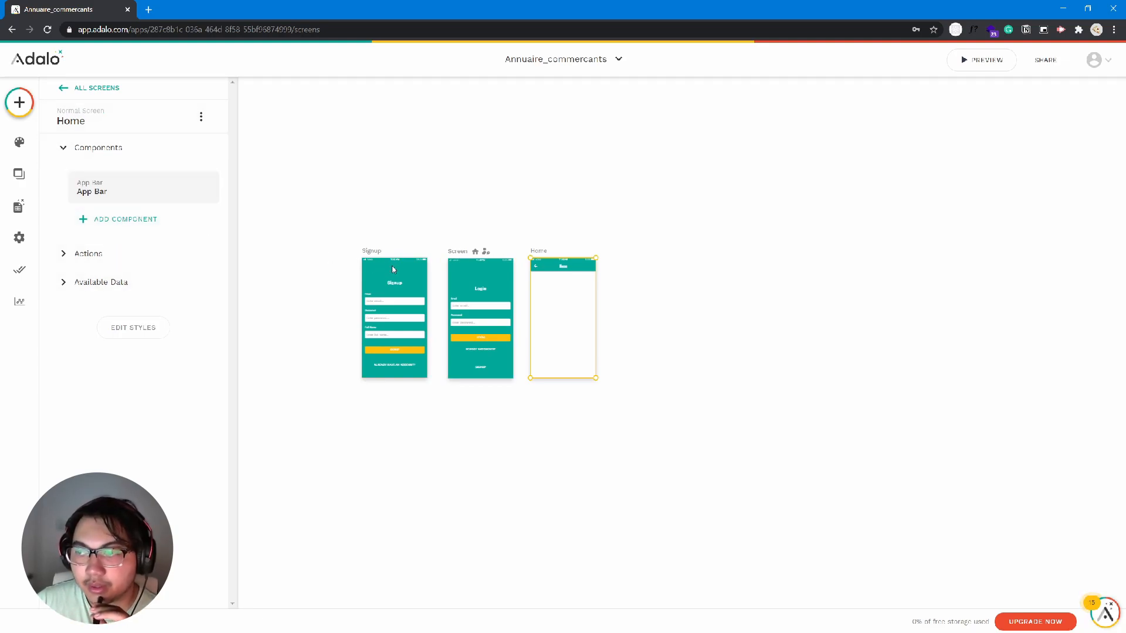
left_click(146, 327)
left_click(146, 327)
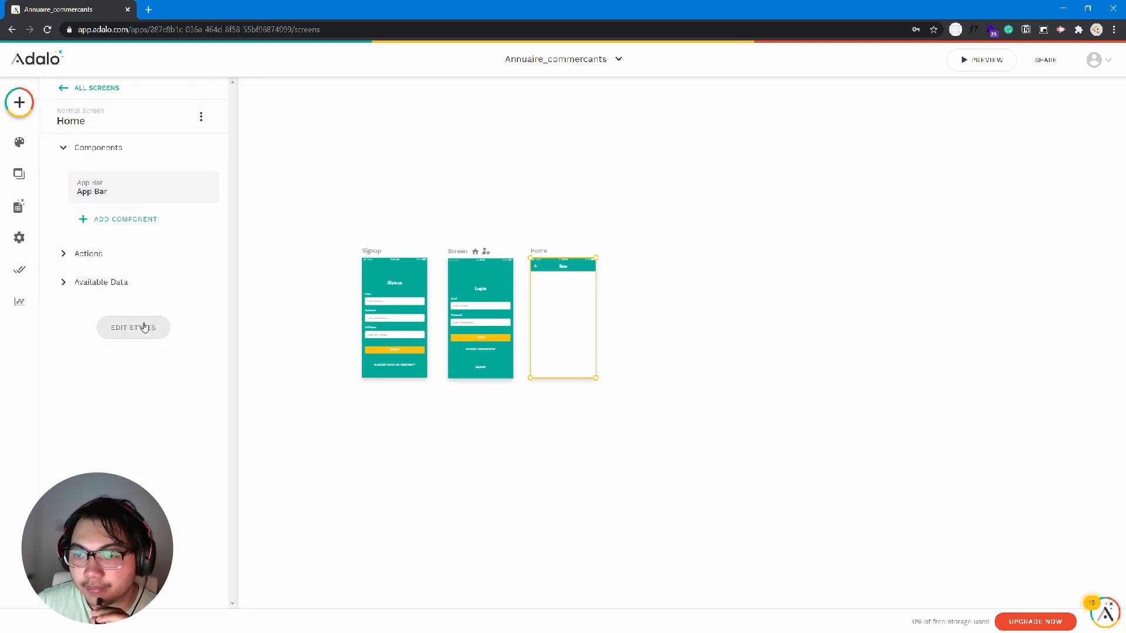
left_click(201, 117)
left_click(113, 117)
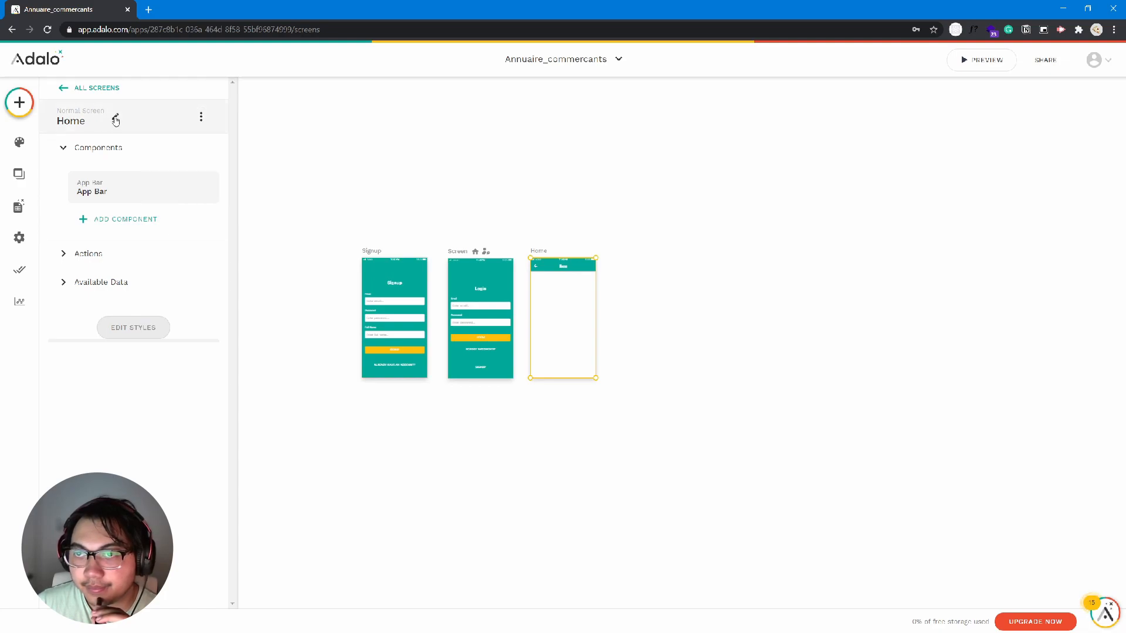
left_click(116, 119)
left_click(111, 211)
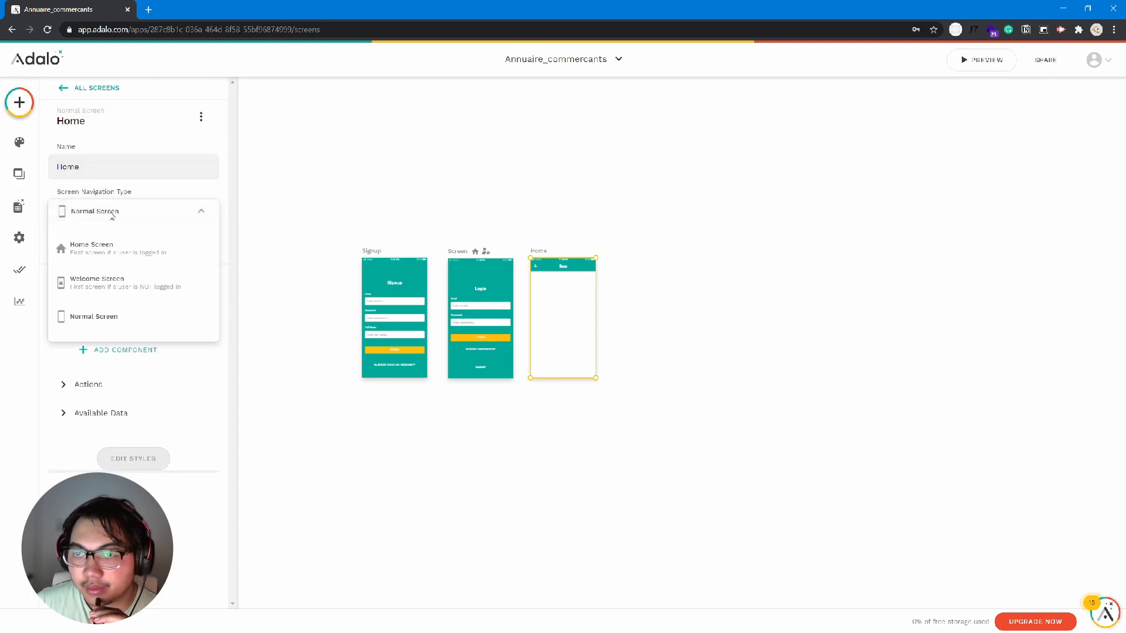
left_click(114, 244)
left_click(195, 241)
Step: Rename the welcome screen "Screen" as "Login", keeping Welcome Screen as its navigation type
left_click(459, 257)
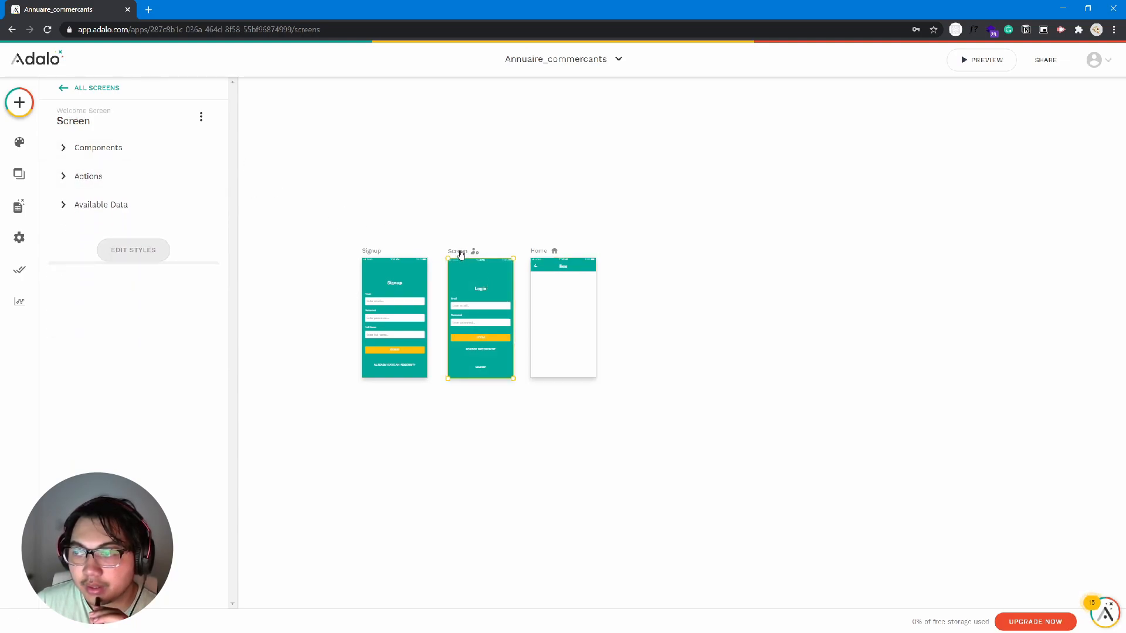
left_click(122, 121)
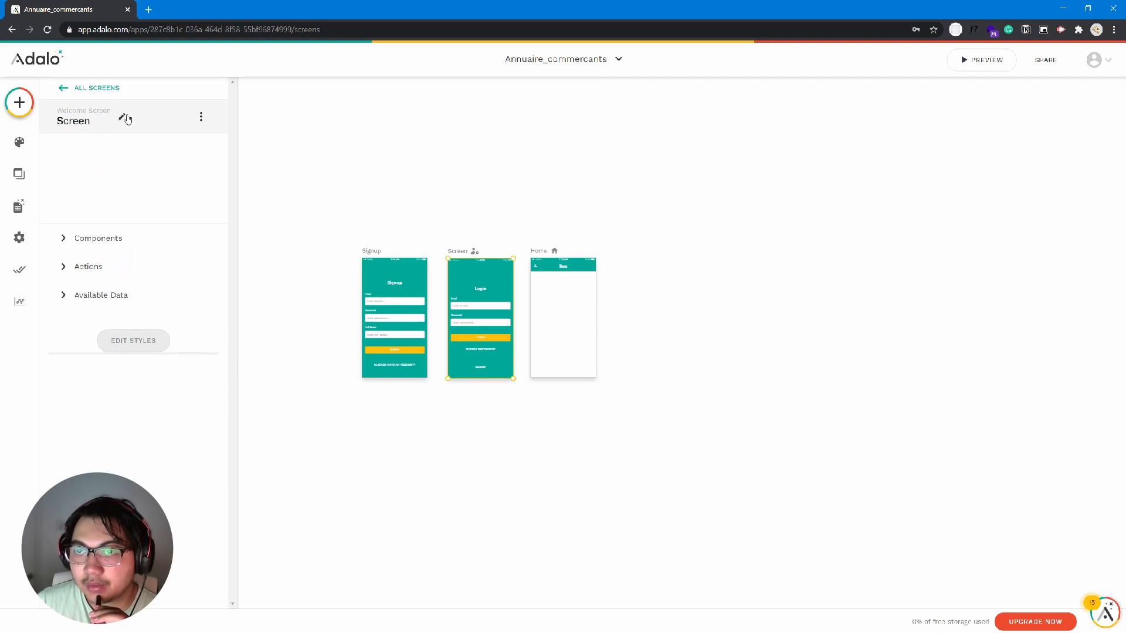
type("Login")
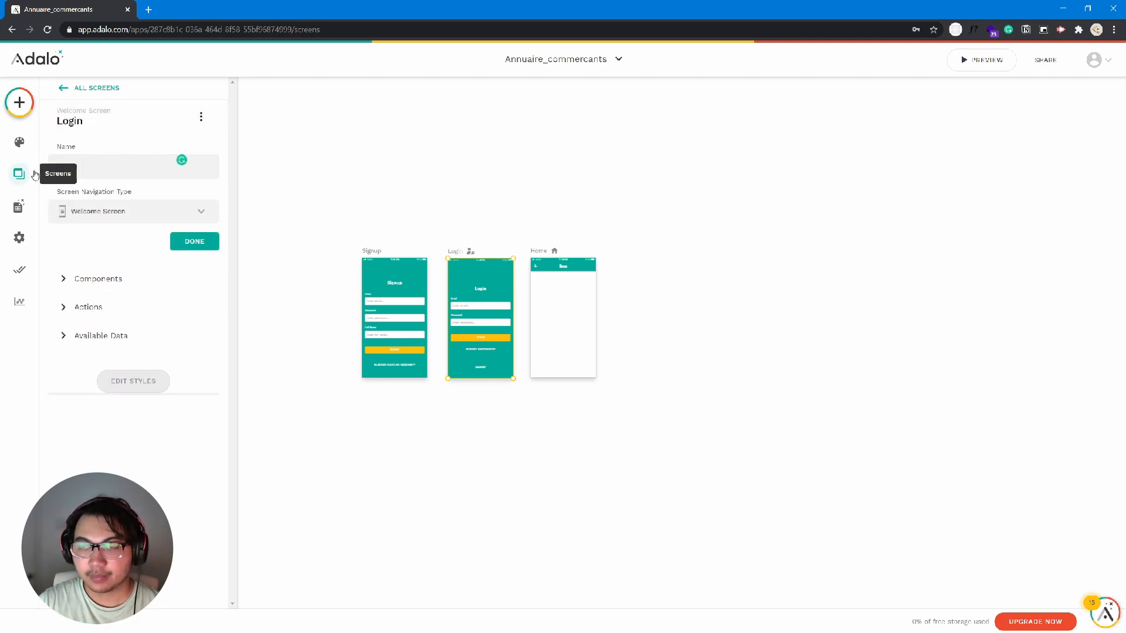
left_click(88, 210)
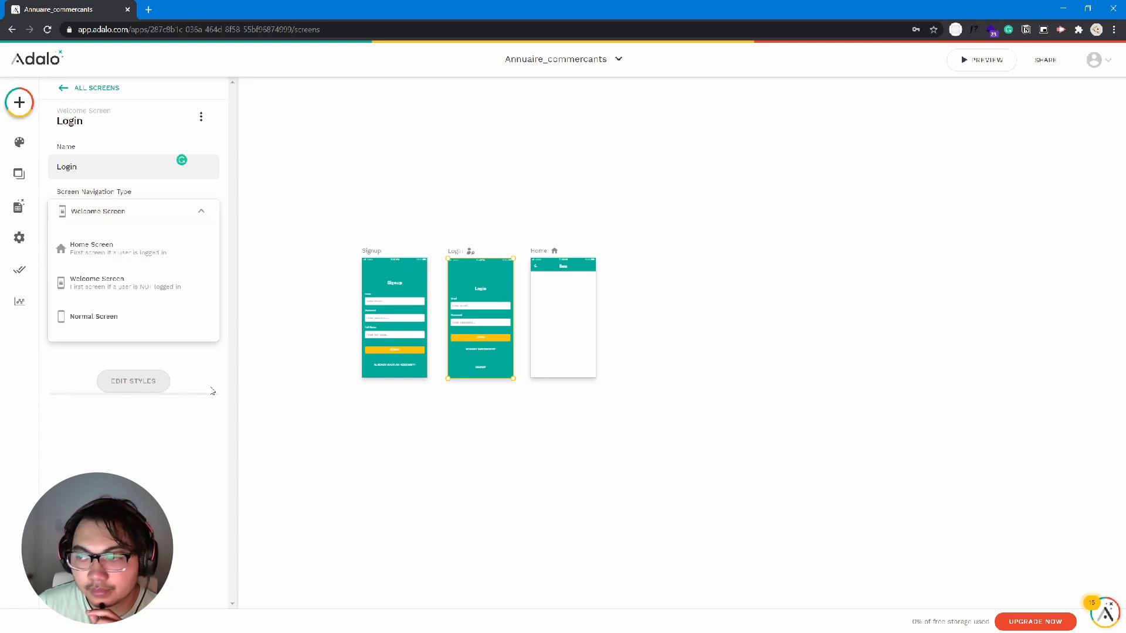
left_click(241, 388)
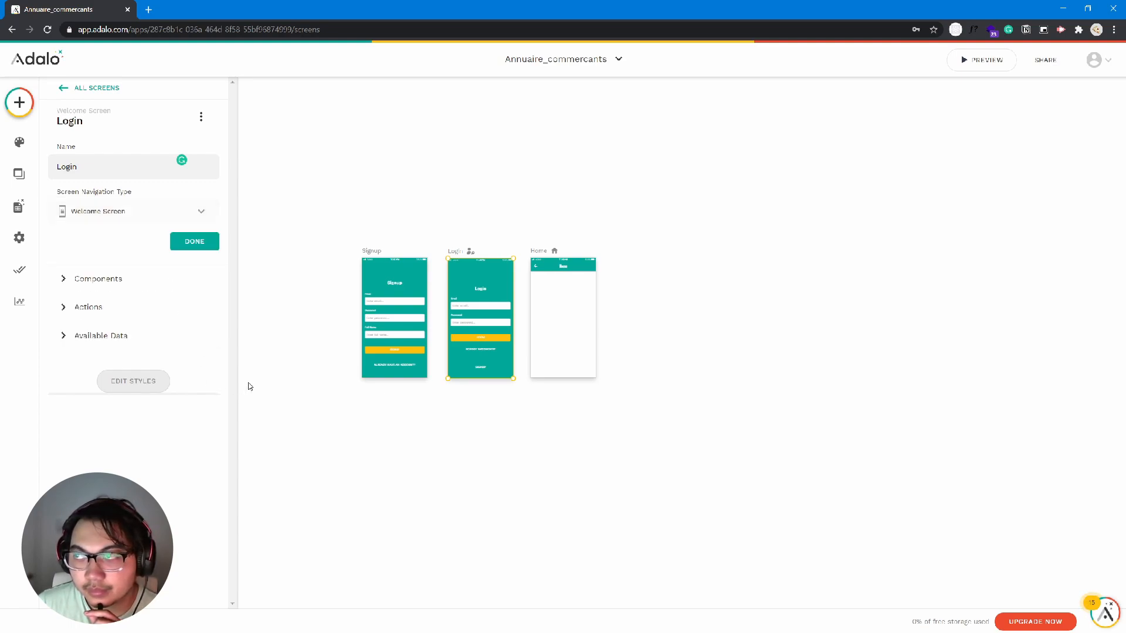
Step: Add a link action to the Signup text button on the Login screen that opens the Signup screen
left_click(486, 373)
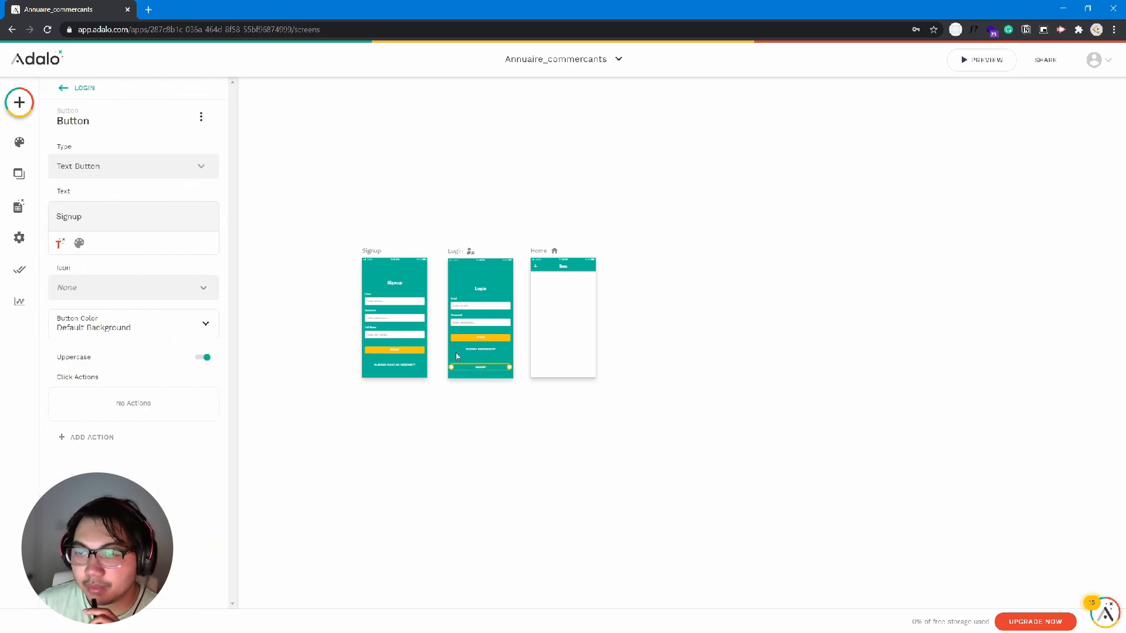
left_click(88, 438)
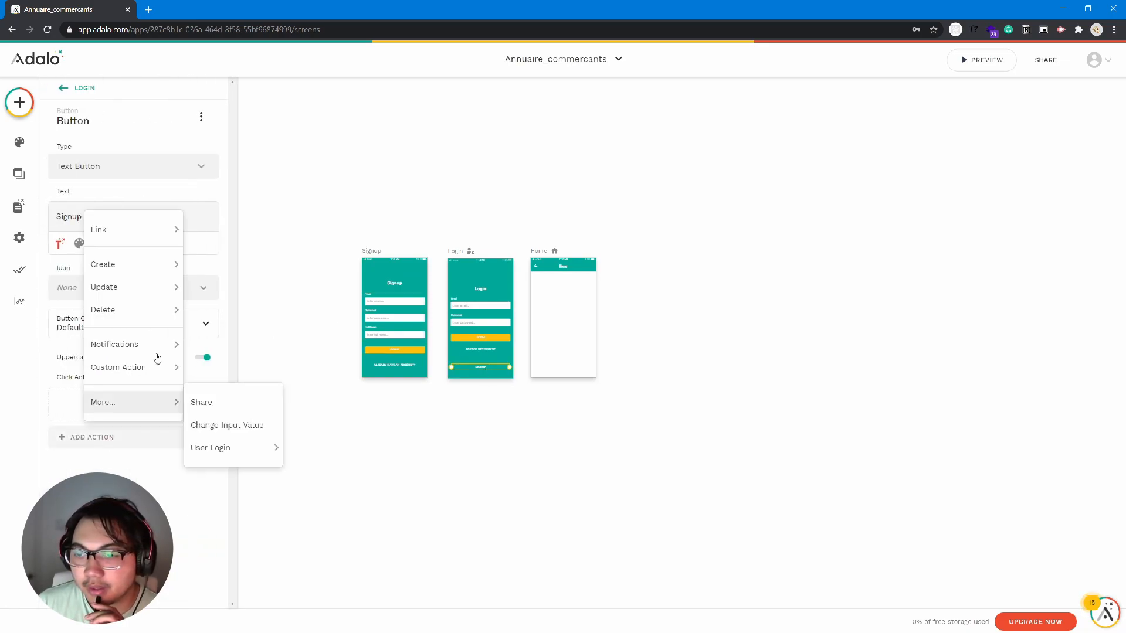
mouse_move(147, 233)
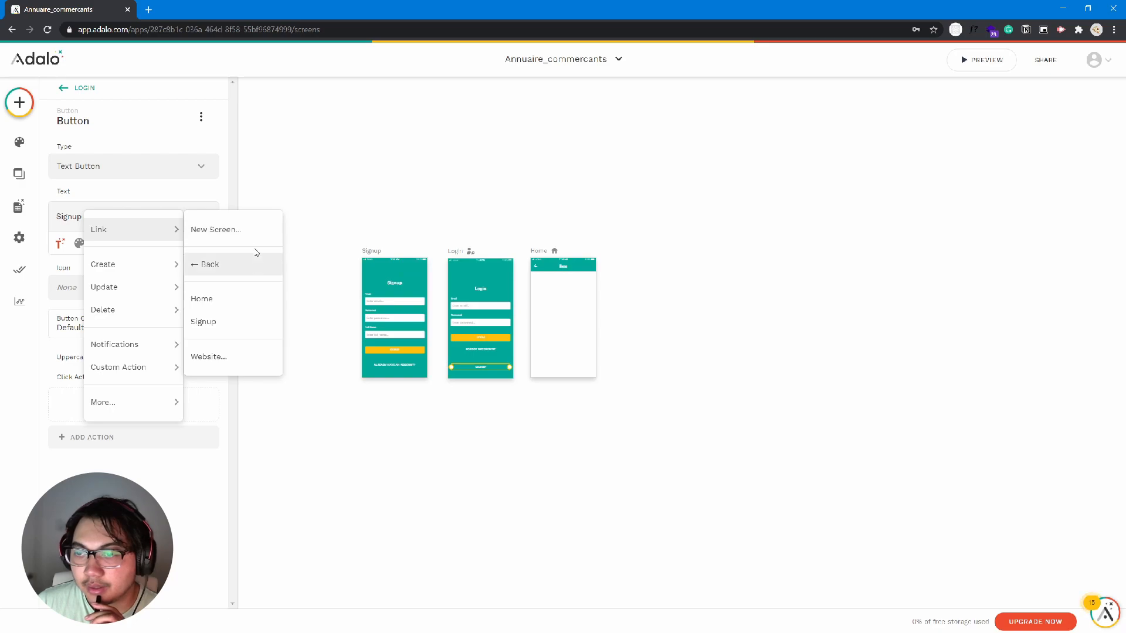
left_click(255, 323)
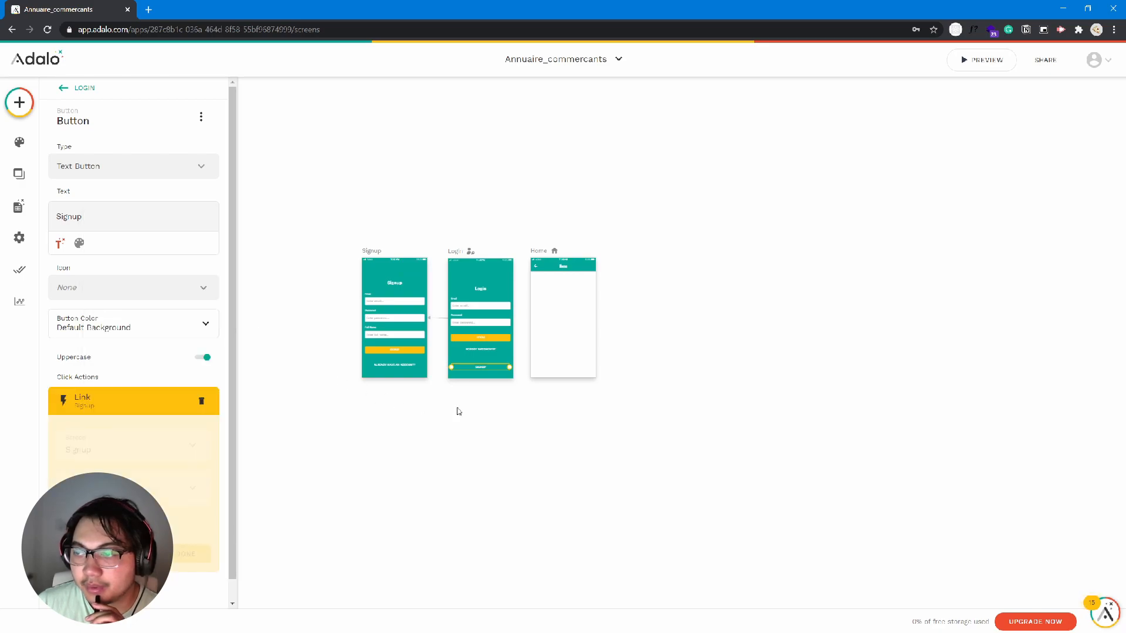
Step: Add a link action to the "Already have an account?" button on the Signup screen that opens the Login screen
left_click(403, 366)
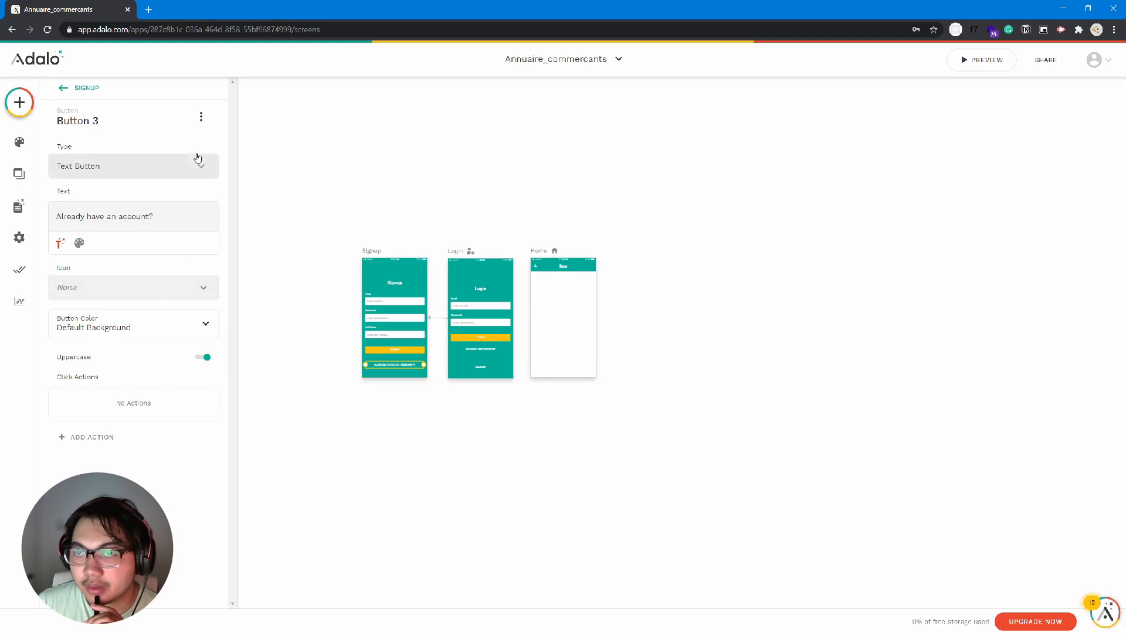
left_click(111, 439)
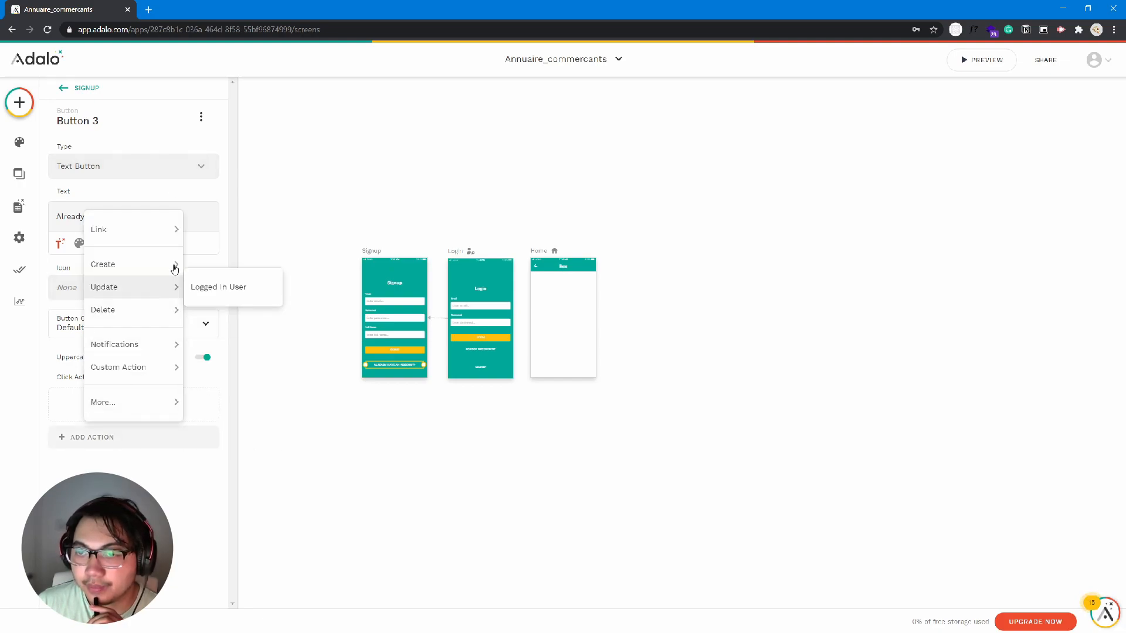
mouse_move(165, 233)
left_click(241, 324)
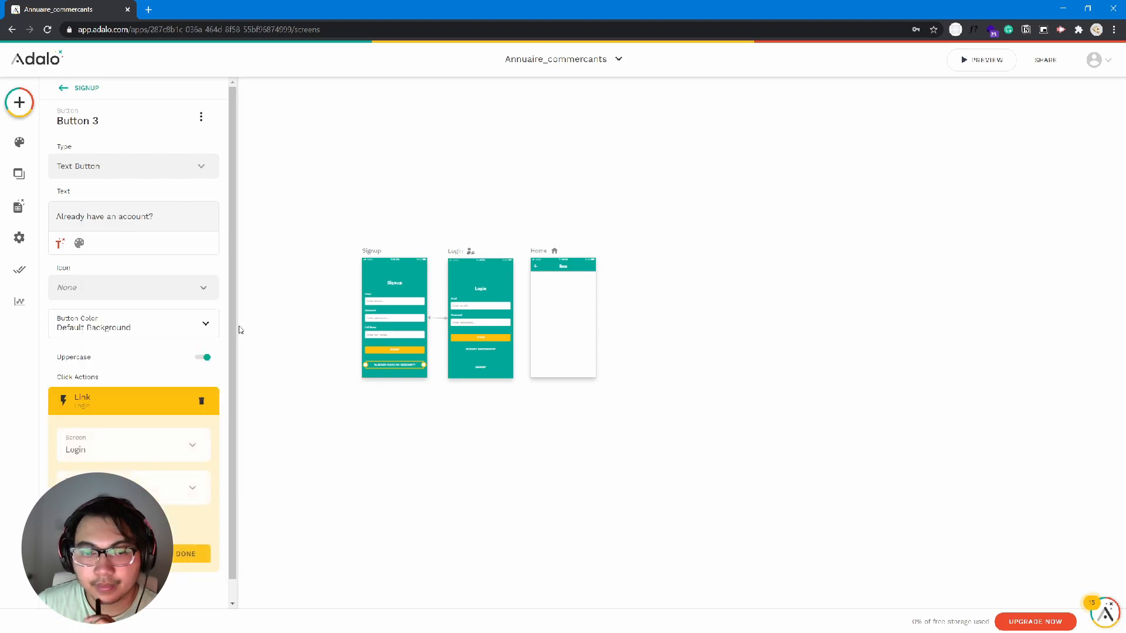
left_click(187, 554)
left_click(328, 422)
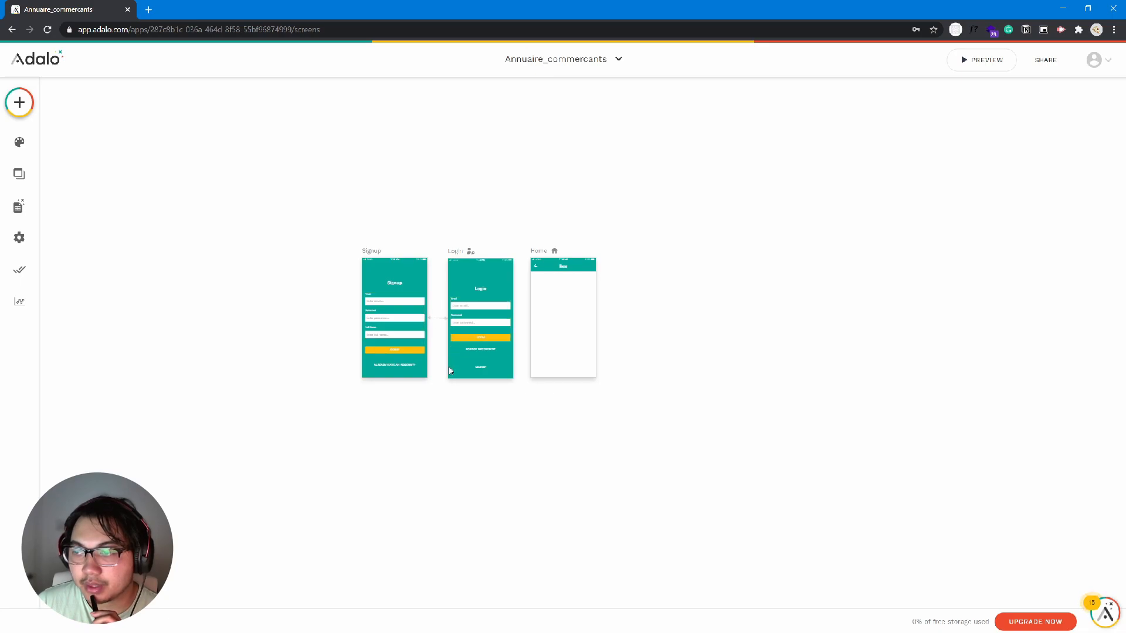
Step: Connect the form on the Signup screen to the Users data collection
left_click(401, 355)
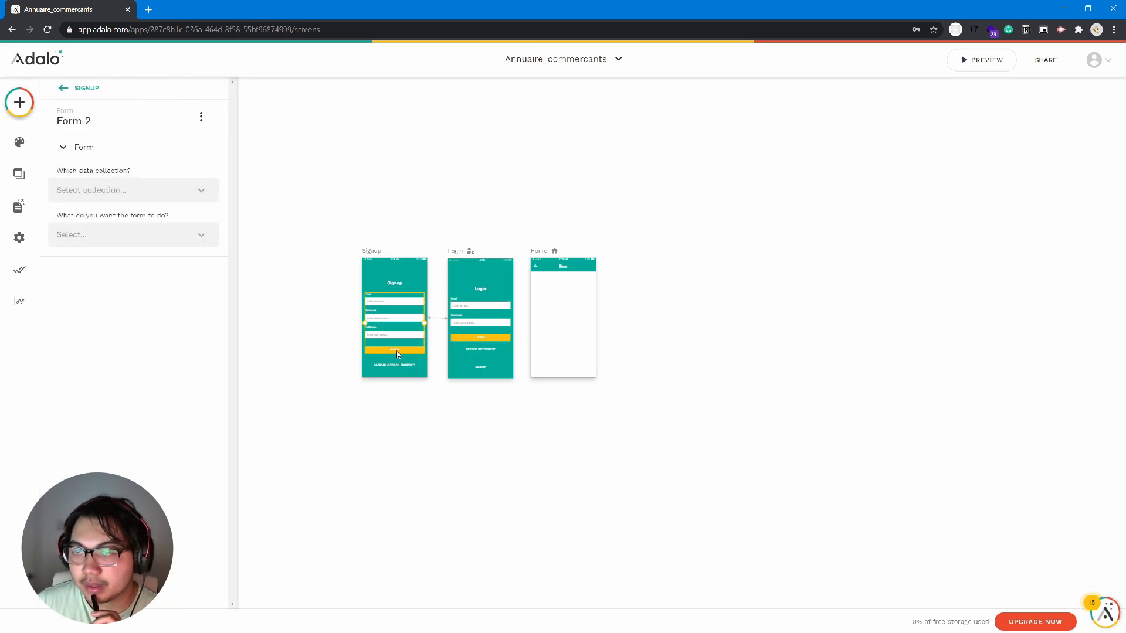
left_click(160, 196)
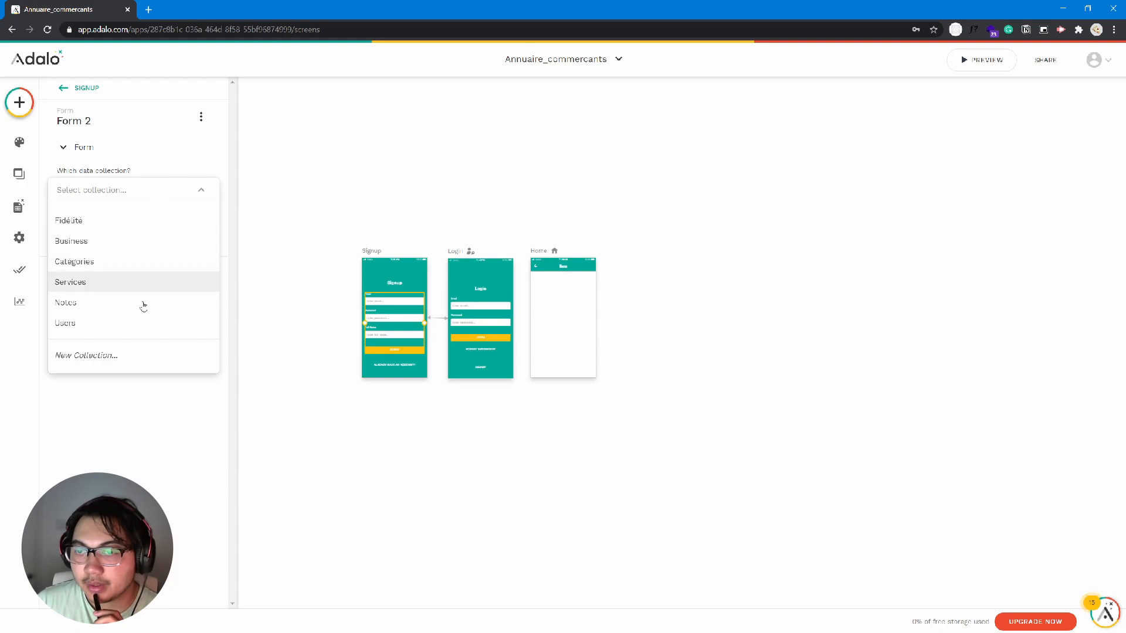
left_click(144, 323)
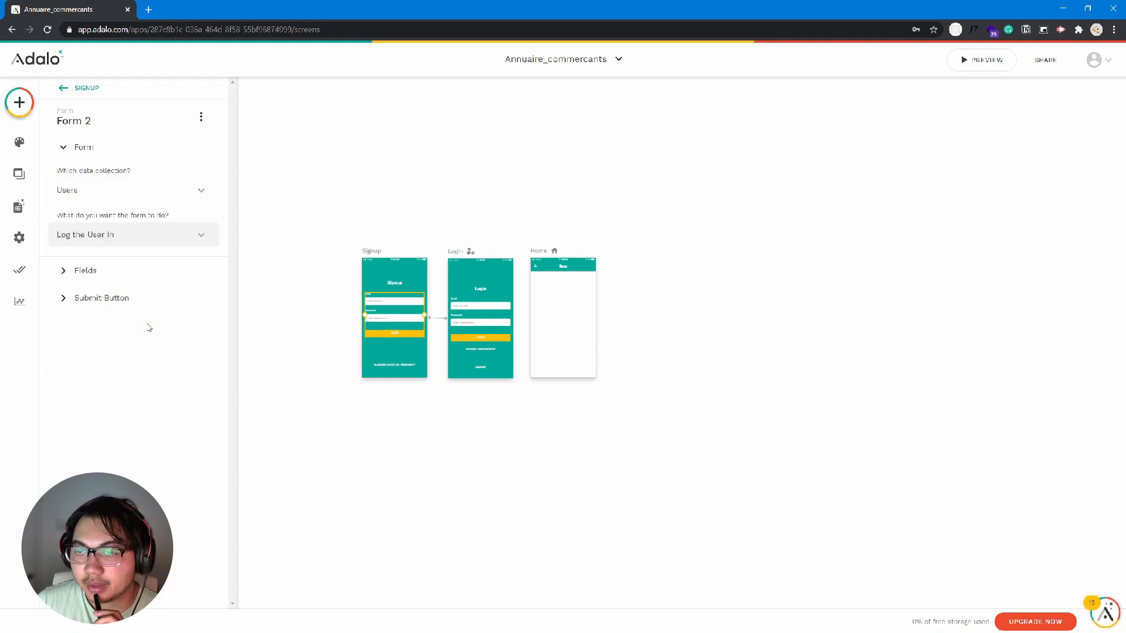
left_click(159, 235)
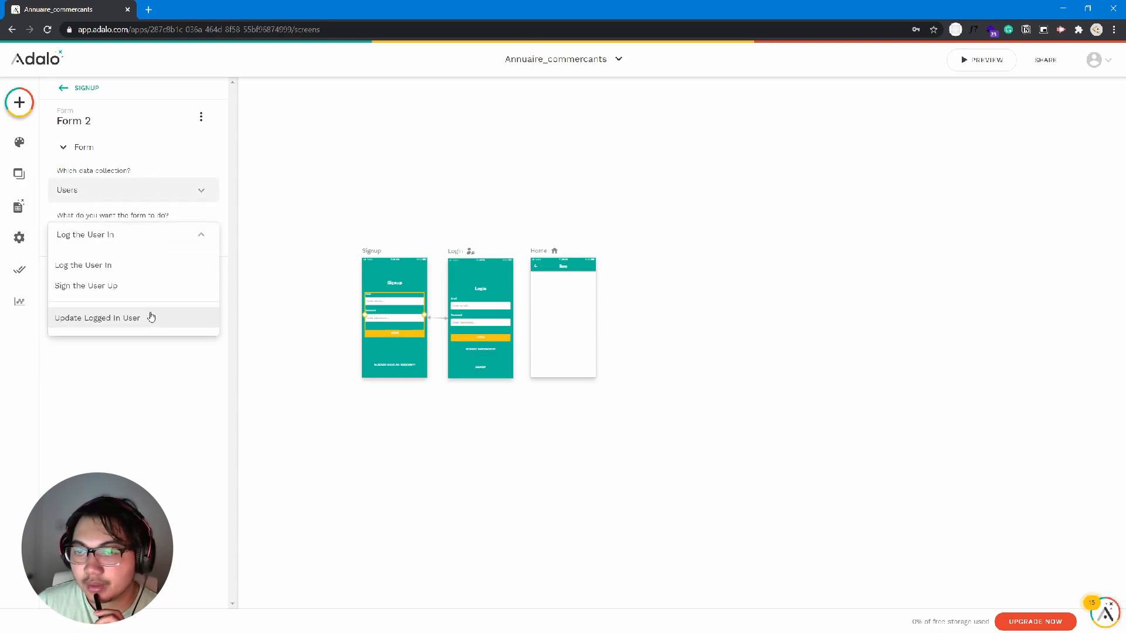
Step: Change the Login screen's navigation type to Normal Screen
left_click(469, 256)
left_click(467, 254)
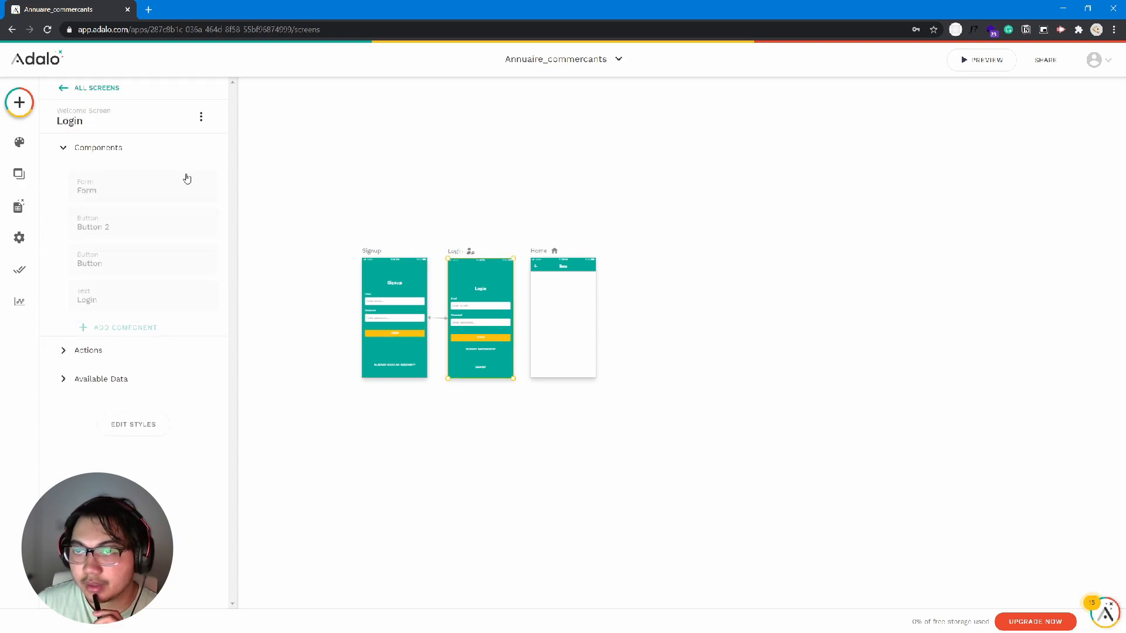
left_click(121, 117)
left_click(122, 119)
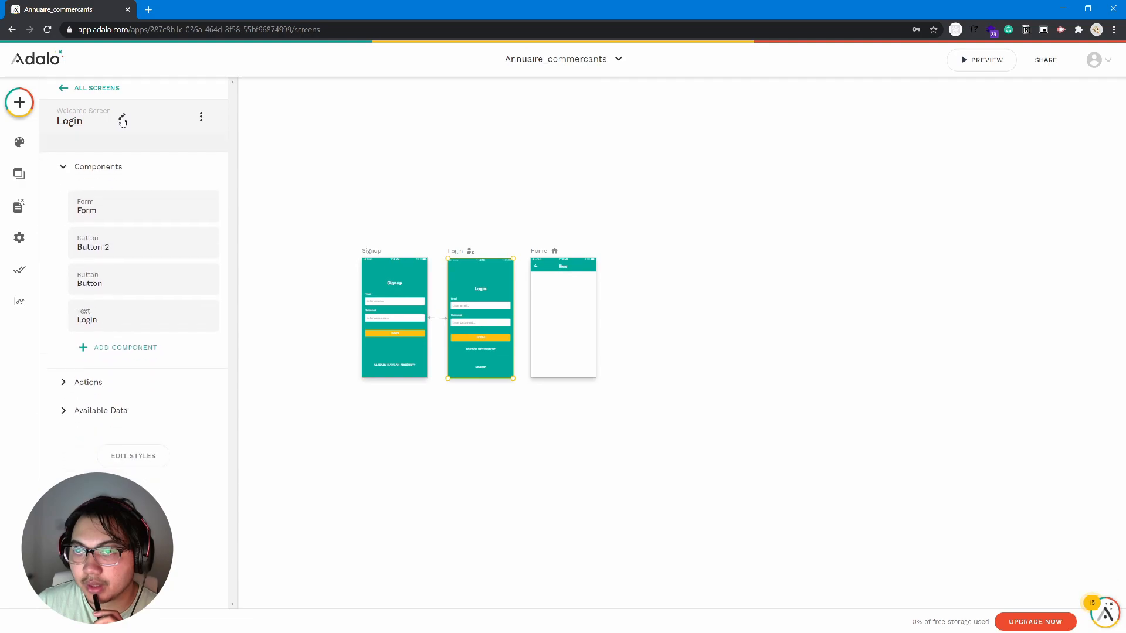
left_click(122, 120)
left_click(116, 224)
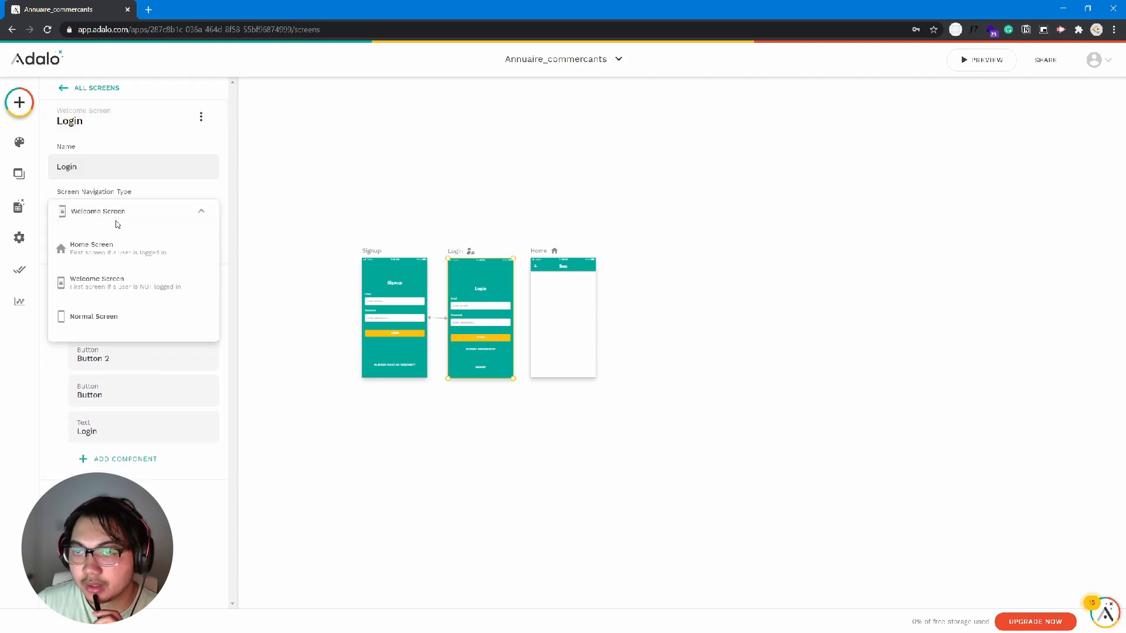
left_click(119, 320)
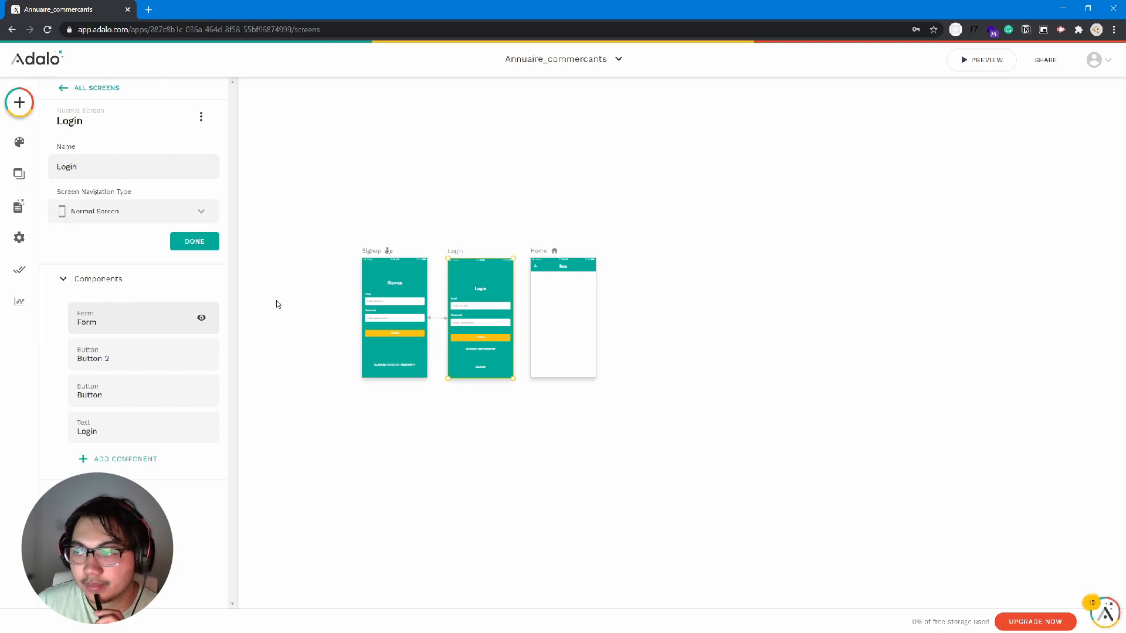
Step: Set the Signup screen's form to perform Sign the User Up
left_click(387, 258)
left_click(395, 334)
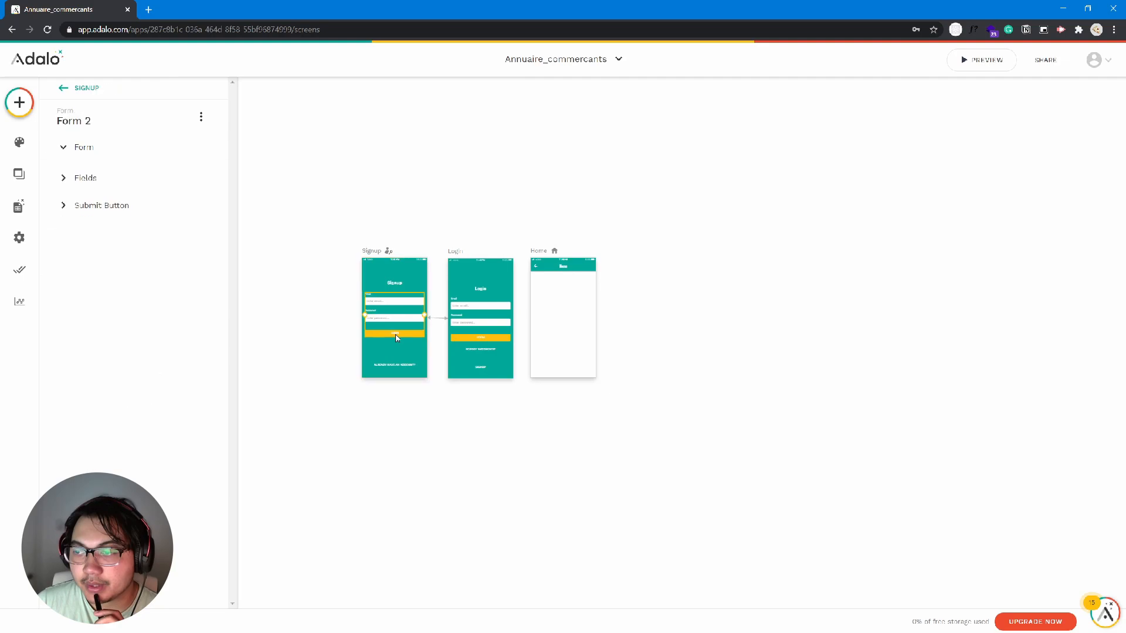
left_click(129, 241)
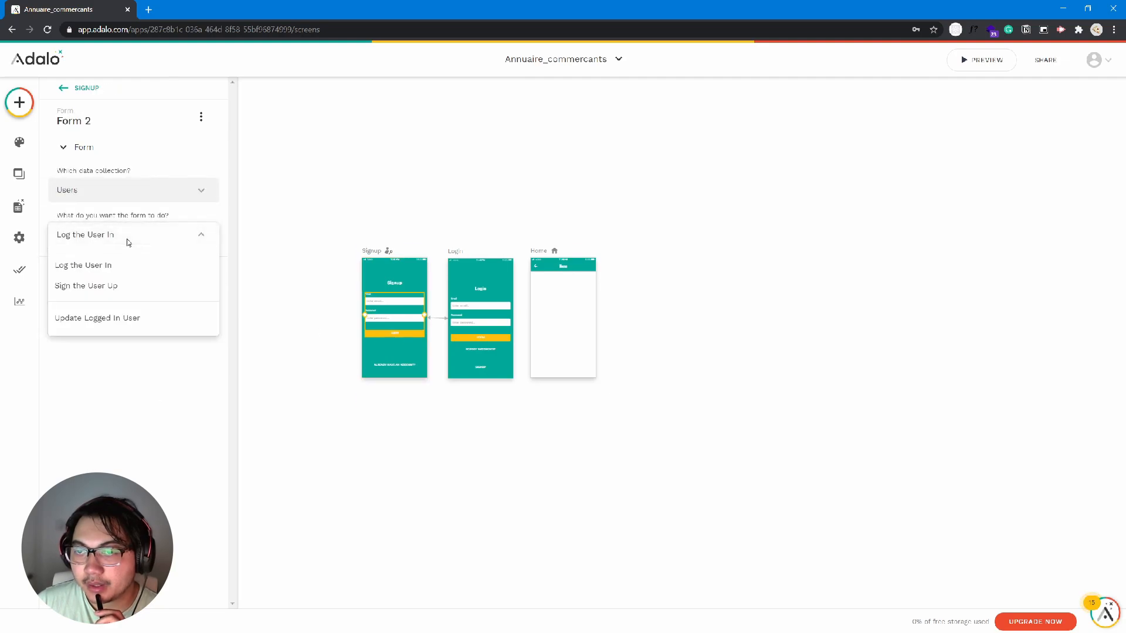
left_click(133, 287)
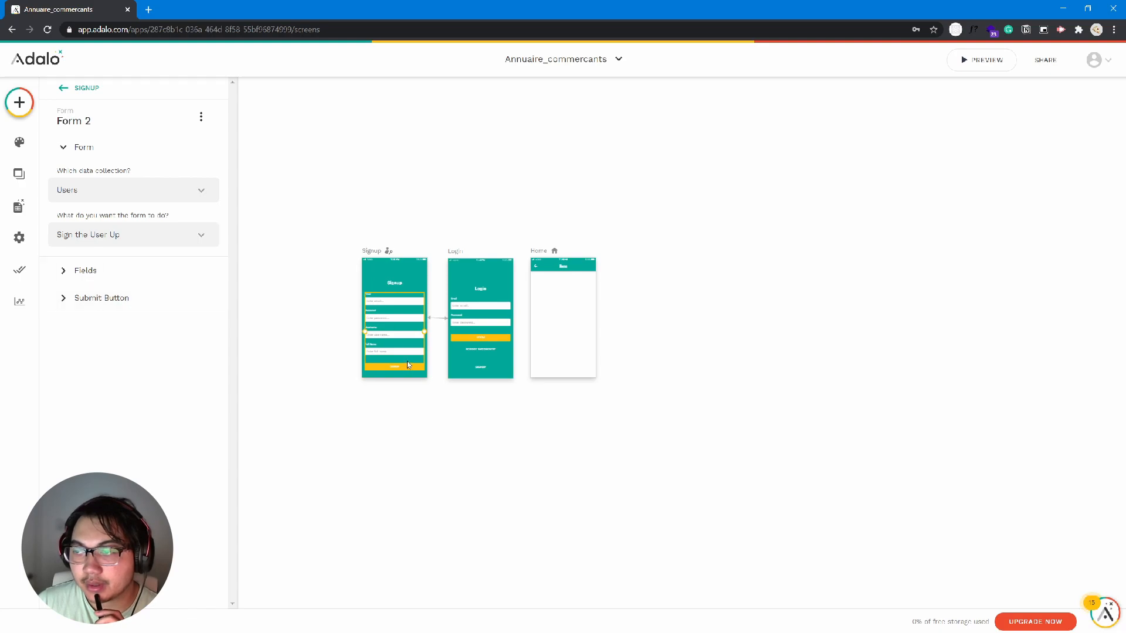
Step: Connect the Login screen's form to the Users collection and set it to Log the User In
left_click(462, 317)
left_click(148, 196)
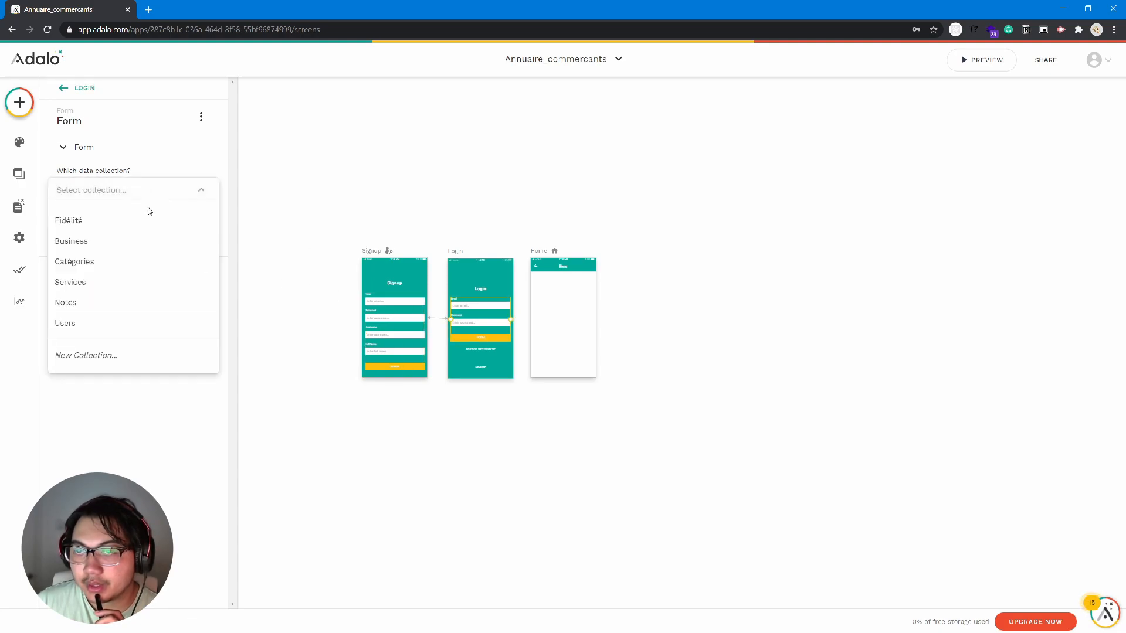
left_click(143, 324)
left_click(140, 237)
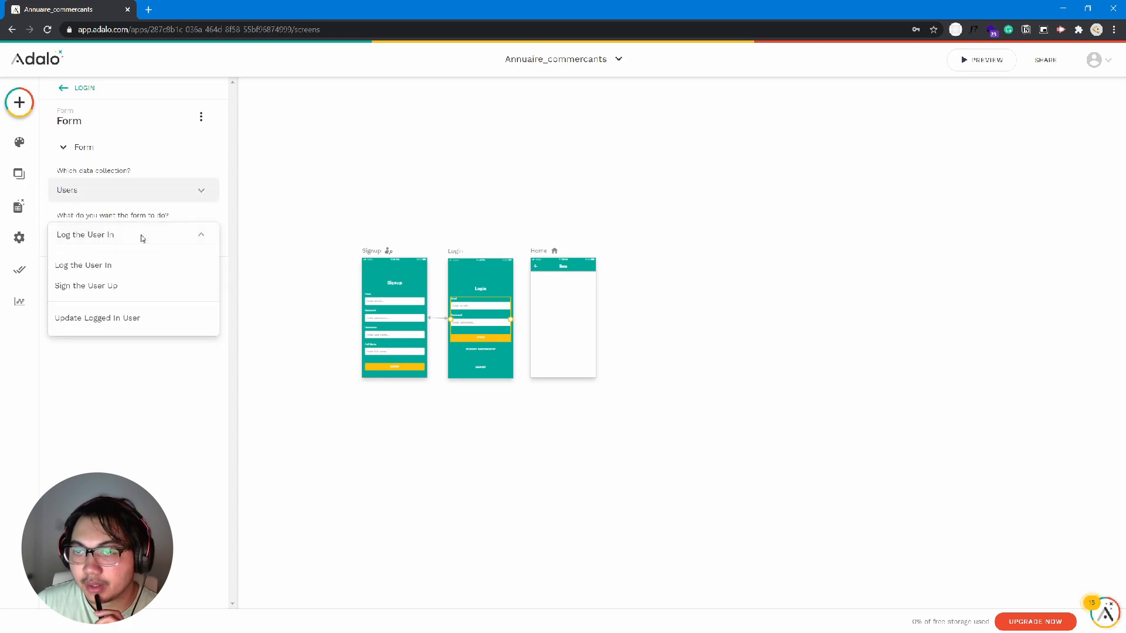
left_click(141, 265)
left_click(136, 243)
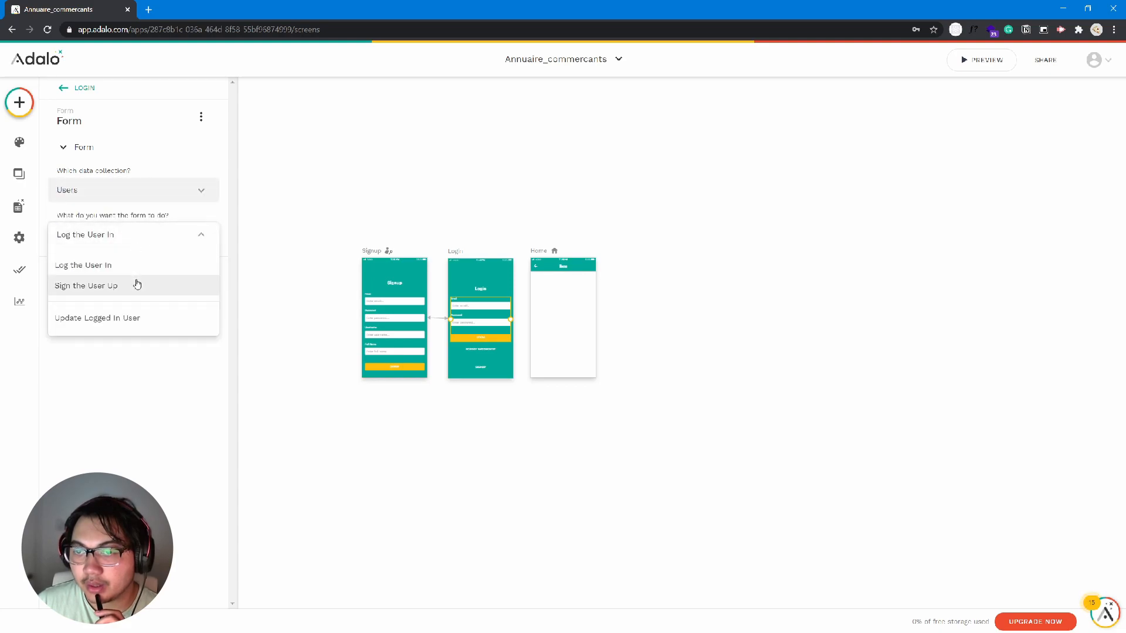
left_click(136, 267)
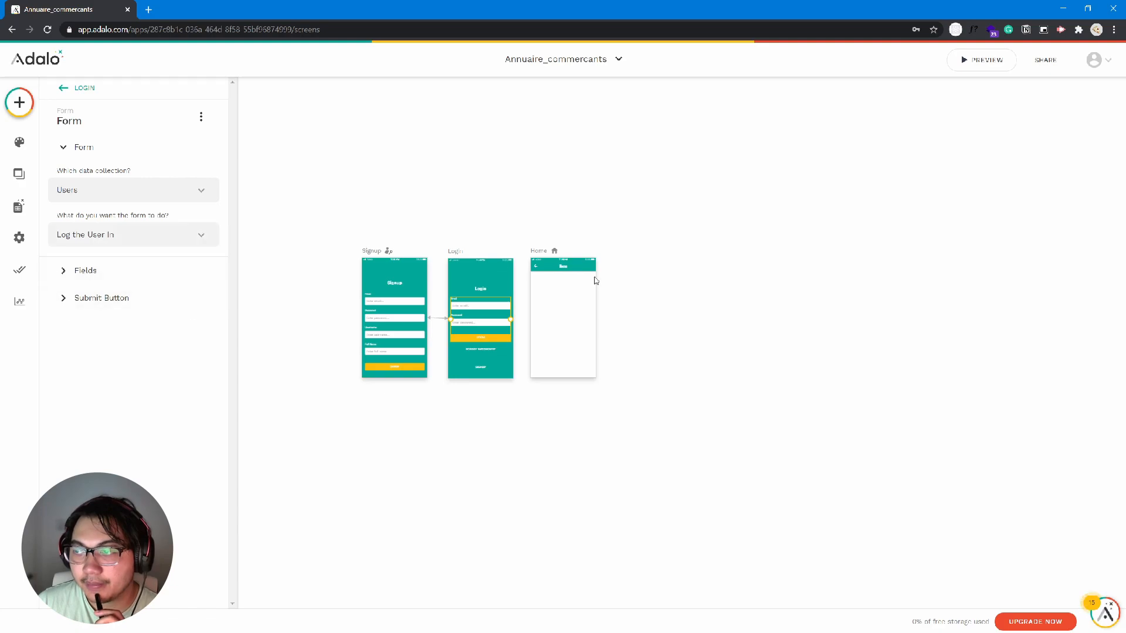
Step: Add a link action to the Login form's submit button that opens the Home screen
left_click(145, 301)
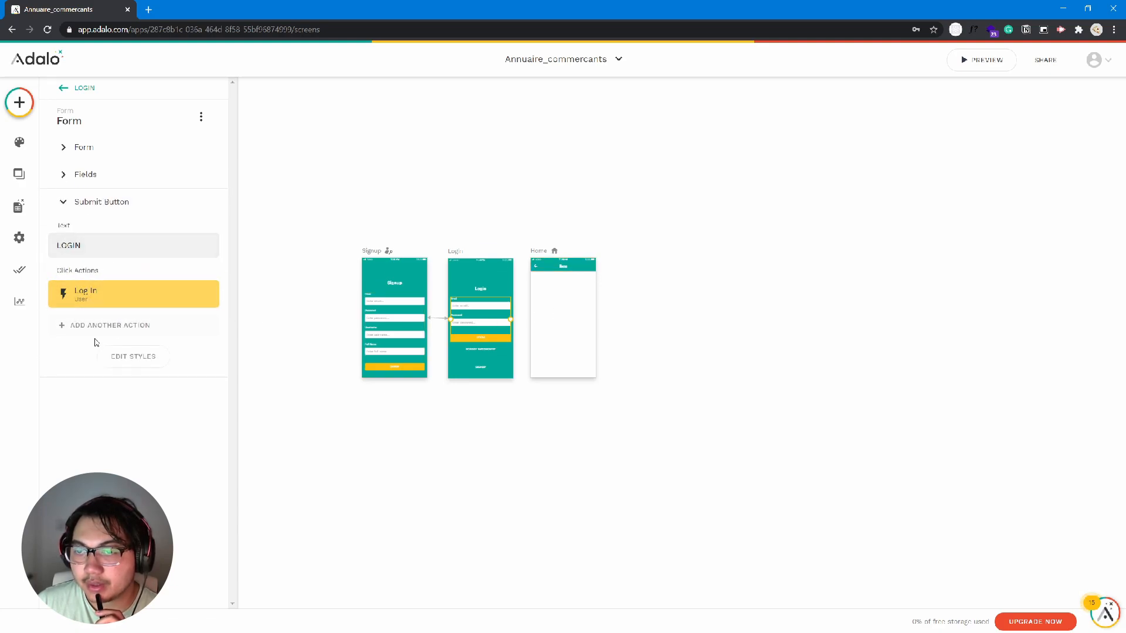
left_click(108, 331)
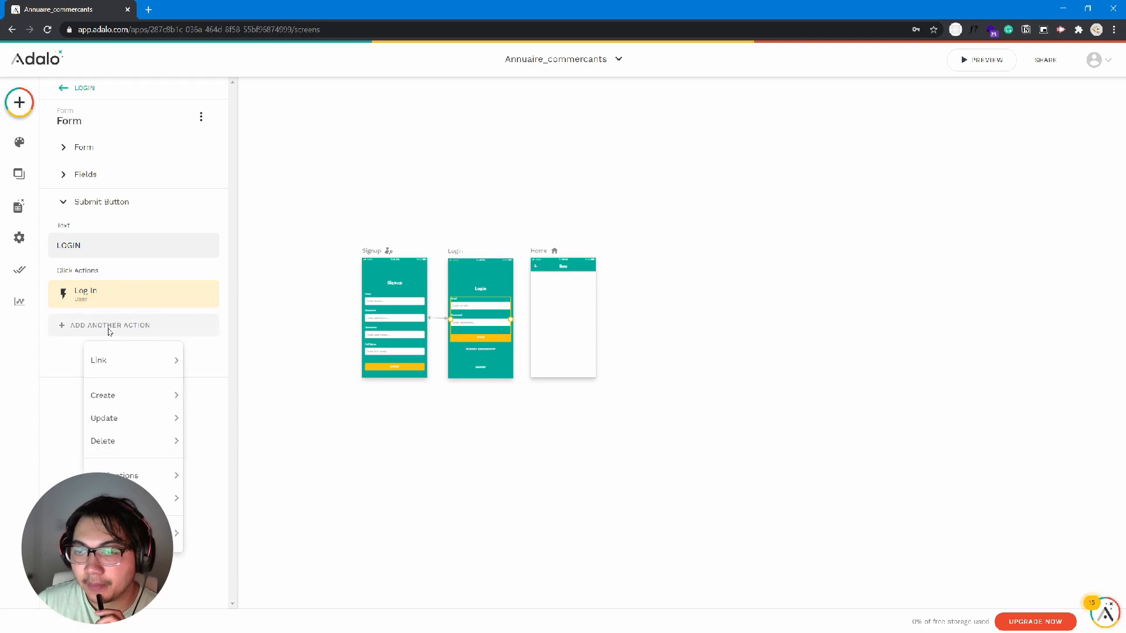
mouse_move(134, 366)
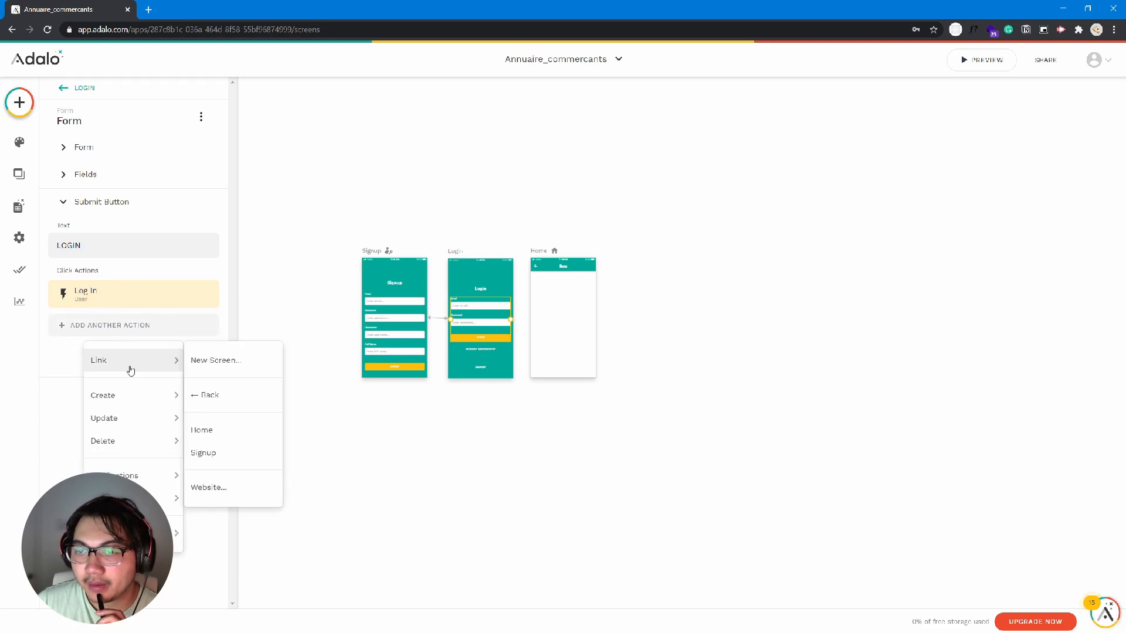
left_click(227, 434)
Step: Add a link action to the Signup form's submit button that opens the Home screen
left_click(403, 355)
left_click(141, 330)
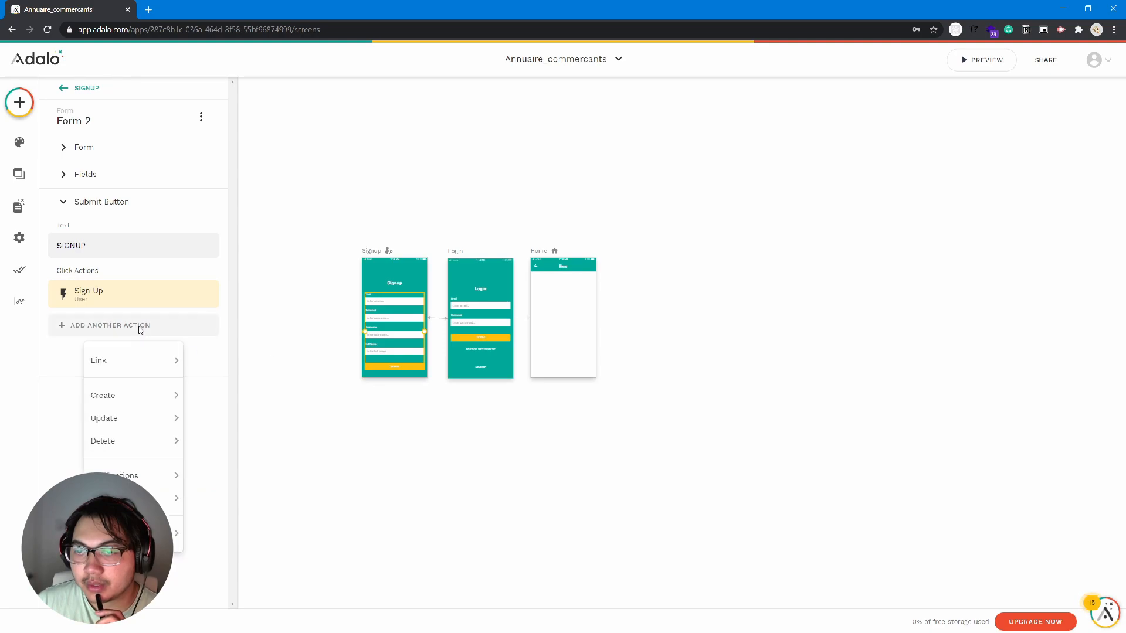
mouse_move(166, 370)
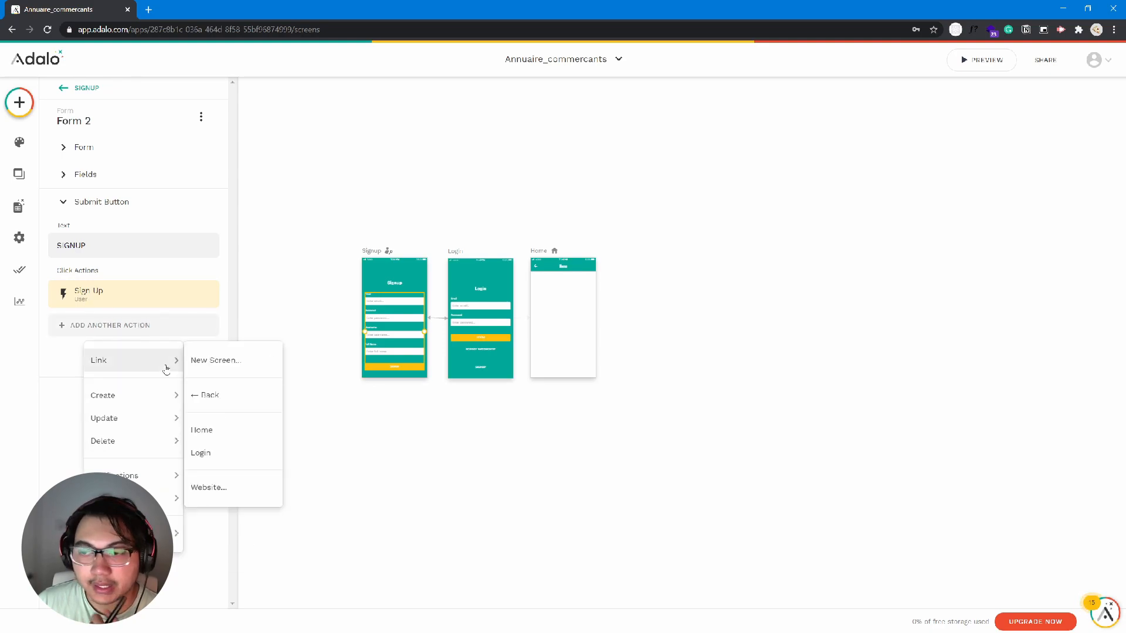
left_click(223, 431)
left_click(345, 431)
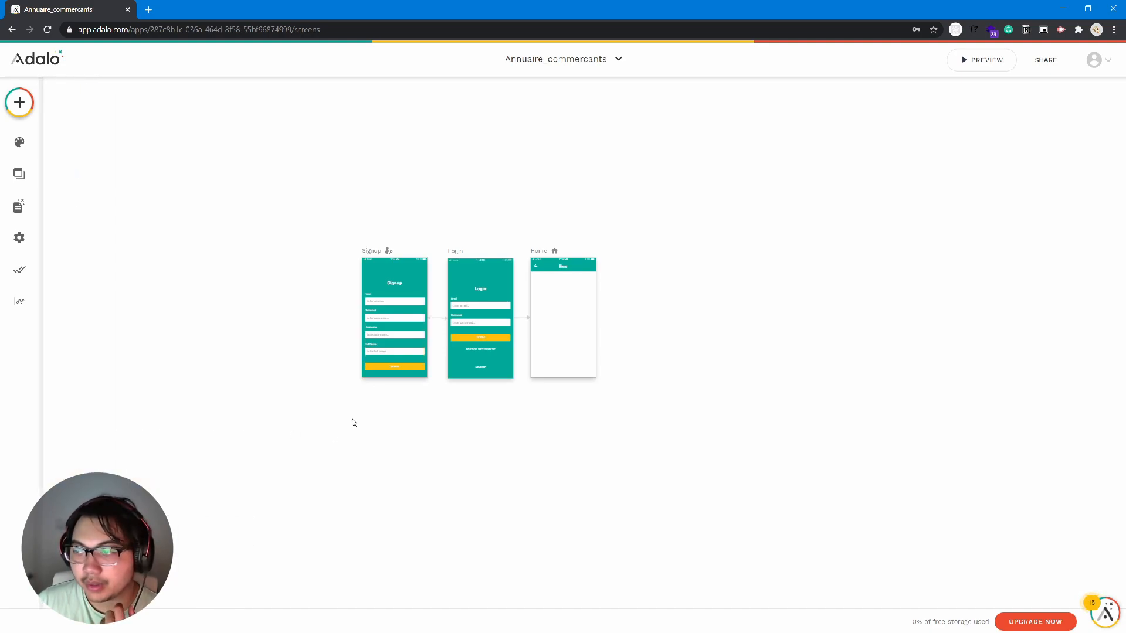
Step: Space the Signup, Login and Home screens further apart in one row on the canvas
left_click_drag(554, 259, 647, 263)
mouse_move(477, 259)
left_mouse_down()
mouse_move(543, 258)
mouse_move(493, 255)
left_mouse_up()
left_click_drag(632, 255, 604, 254)
left_click_drag(372, 254, 395, 255)
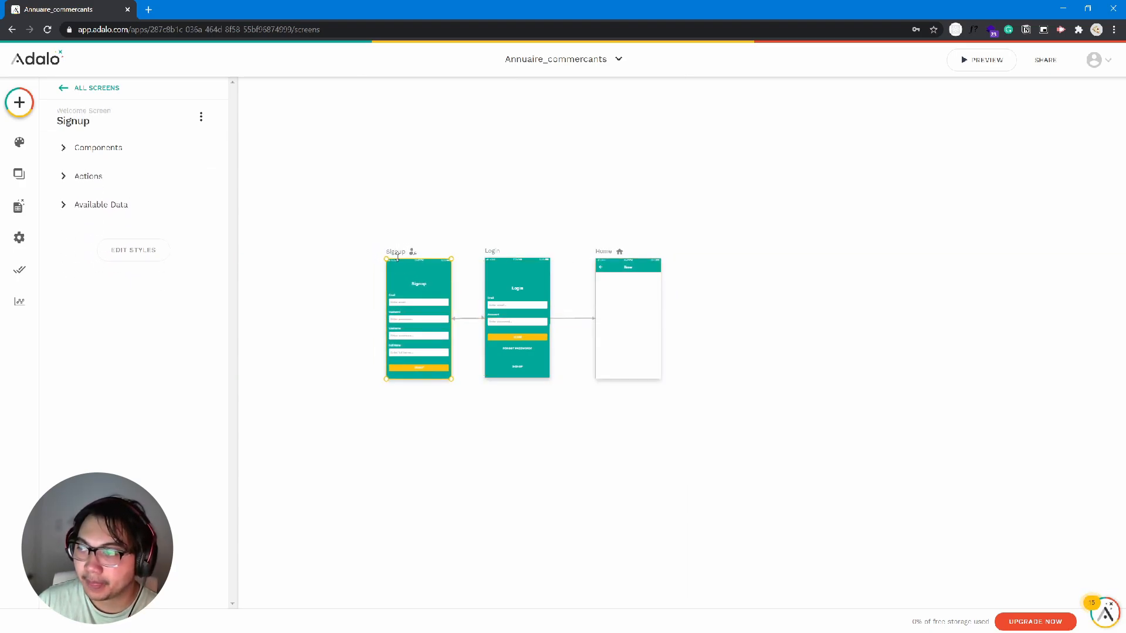
left_click_drag(599, 254, 596, 252)
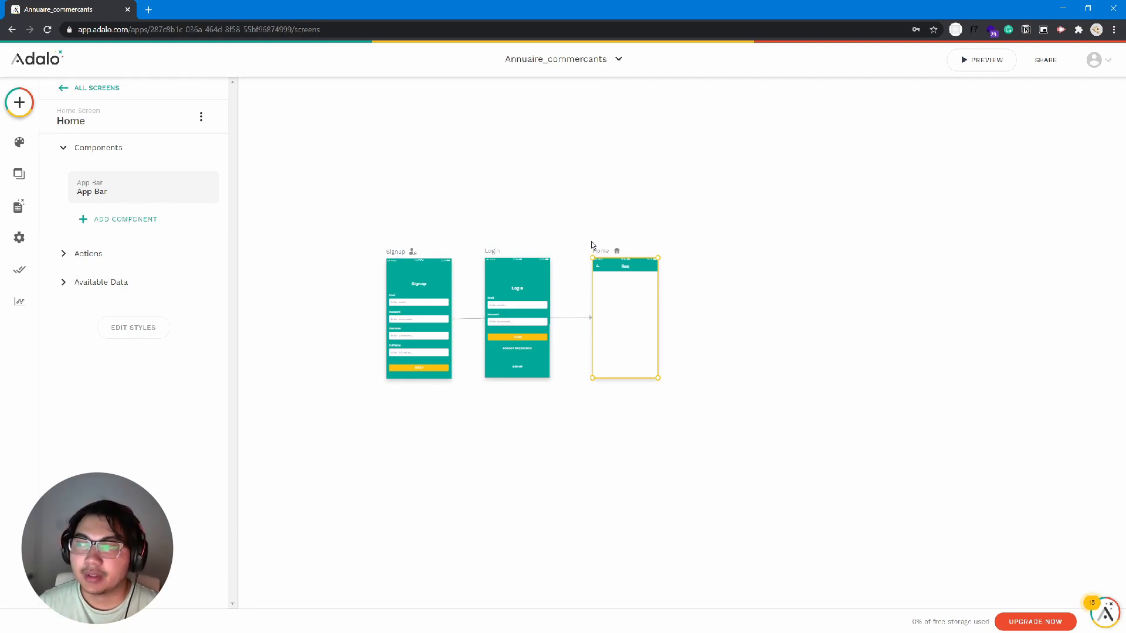
Step: Add a button to the upper part of the Home screen and set its text to "Modifier"
left_click(19, 102)
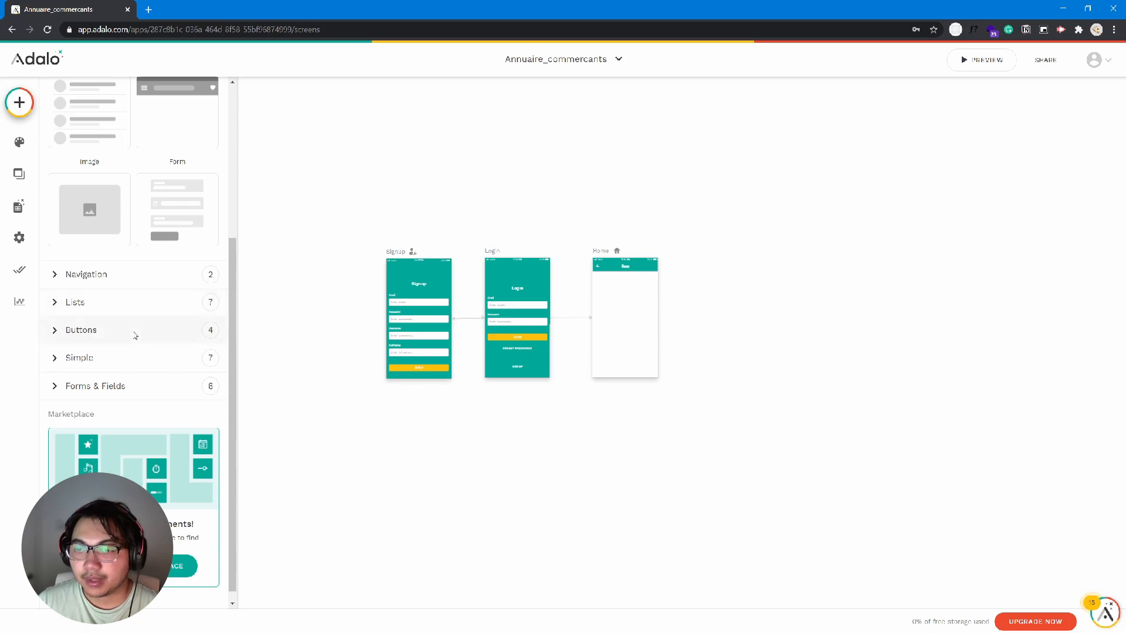
left_click(135, 332)
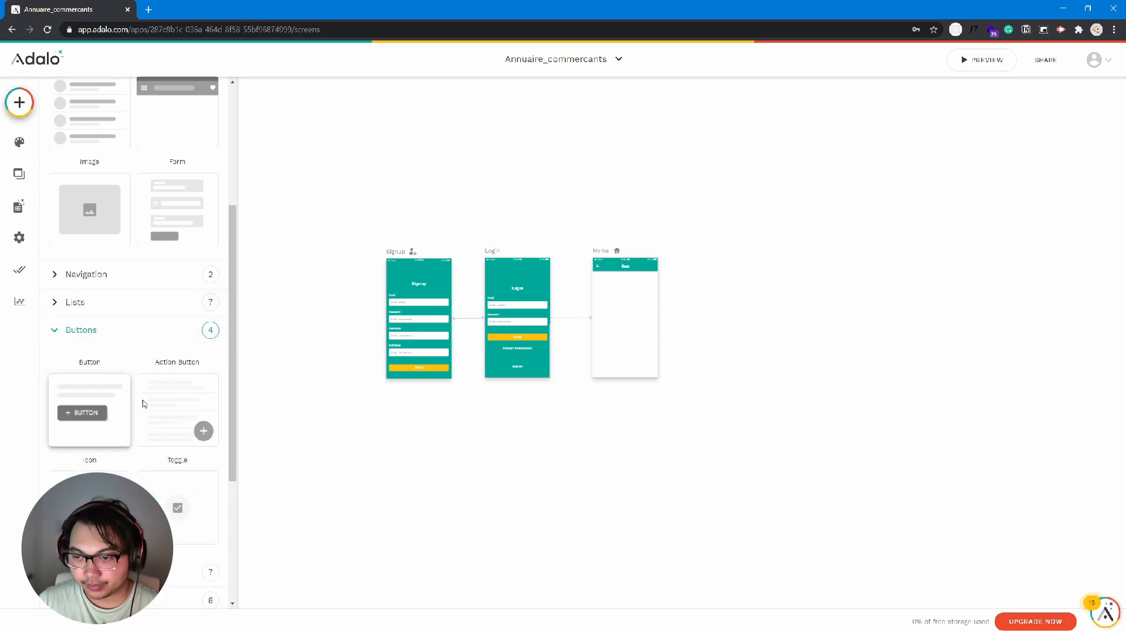
left_click_drag(109, 413, 627, 305)
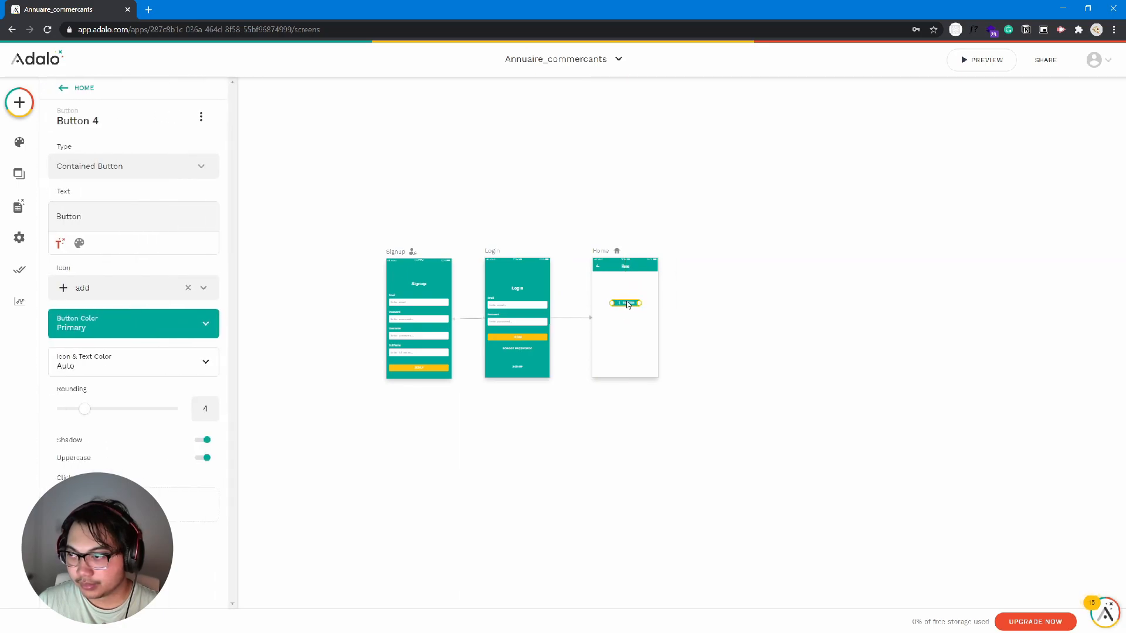
double_click(93, 221)
type("M")
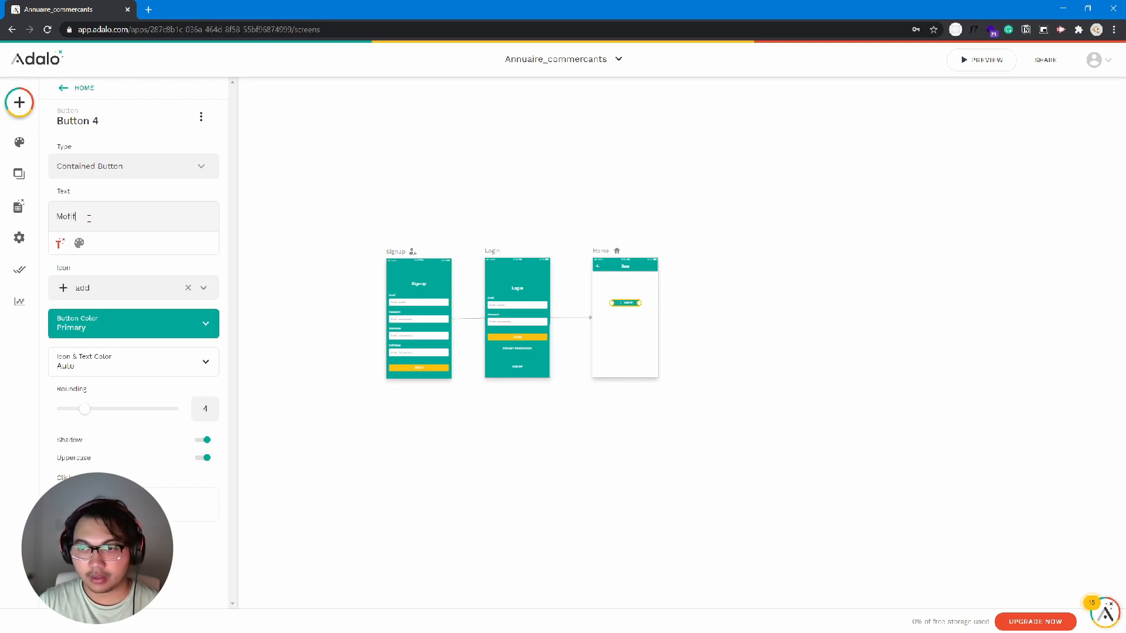
type("odifier")
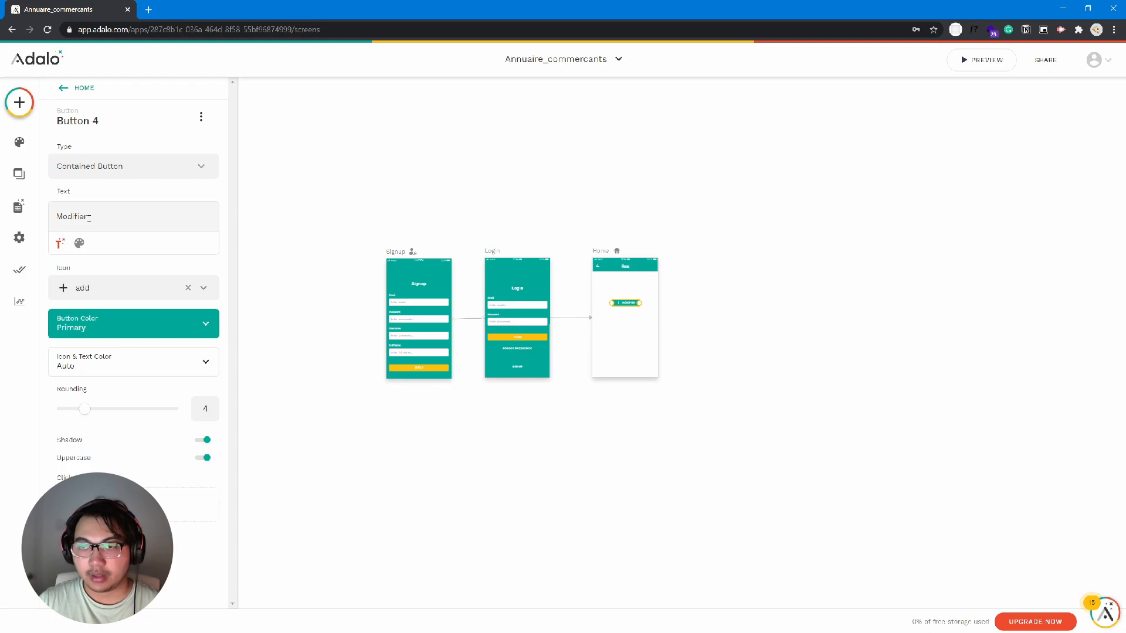
left_click(344, 170)
Step: Move the Modifier button lower on the Home screen, keeping it horizontally centered
scroll(655, 307, "up", 8)
scroll(656, 308, "down", 12)
scroll(649, 309, "up", 6)
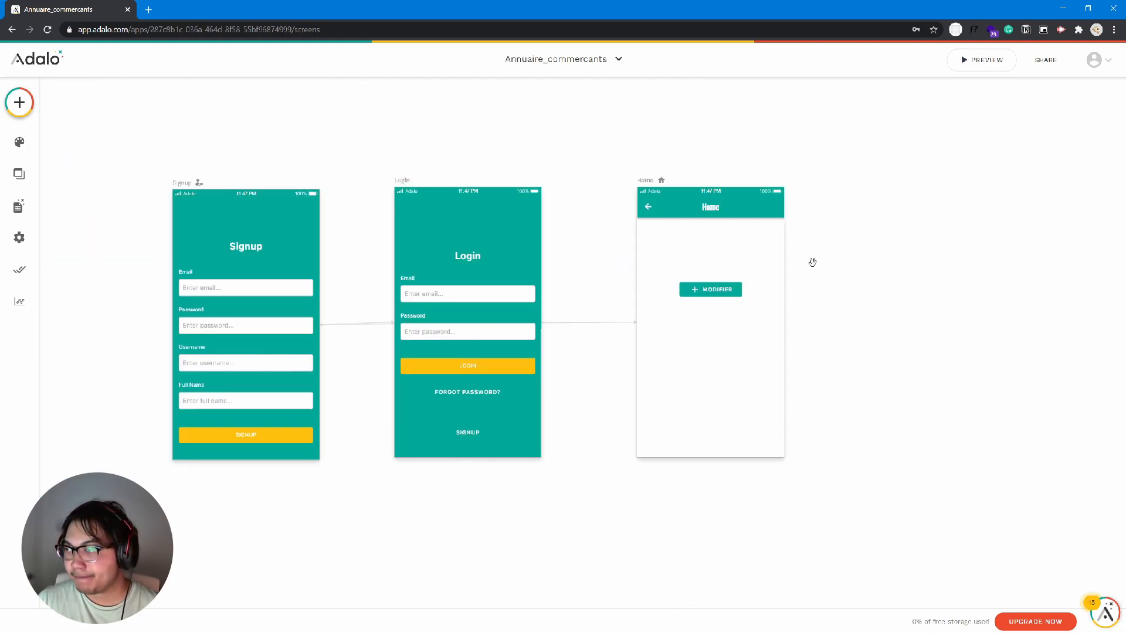
scroll(747, 309, "up", 5)
left_click(652, 391)
left_click_drag(652, 391, 655, 418)
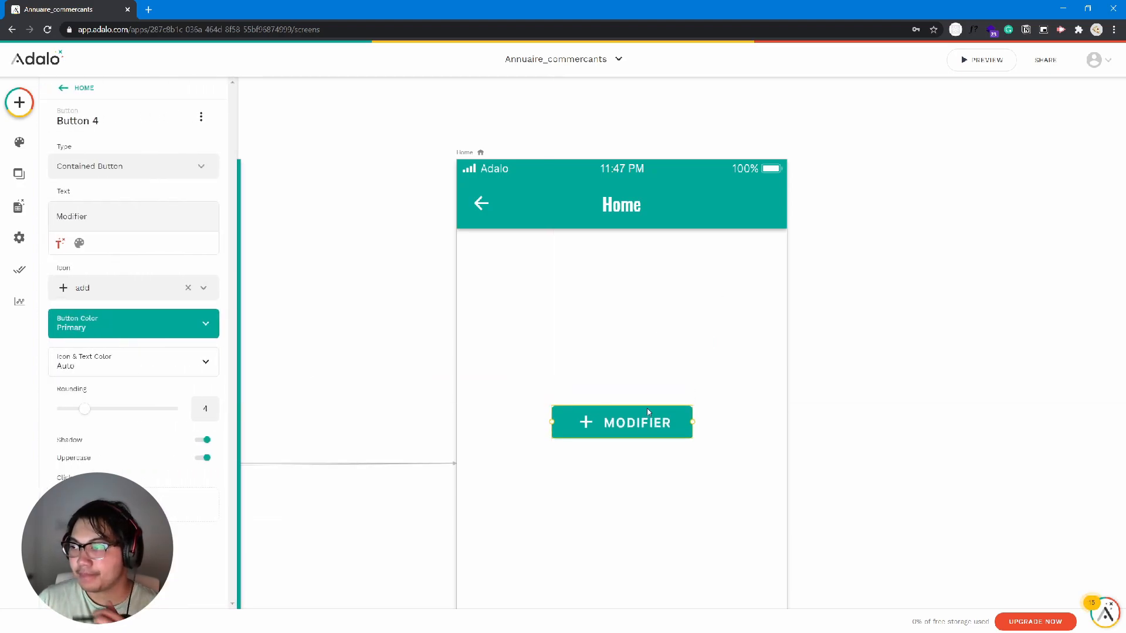
Step: Add an image component just below the Home screen's app bar and move the Modifier button underneath it
left_click(19, 103)
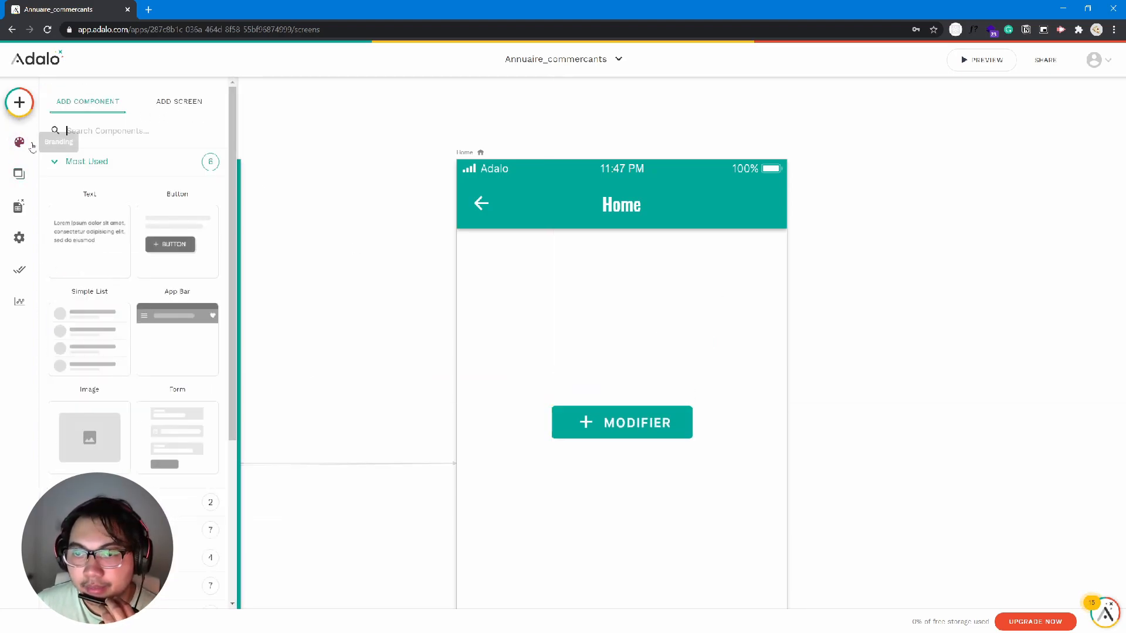
scroll(100, 396, "down", 3)
left_click(151, 415)
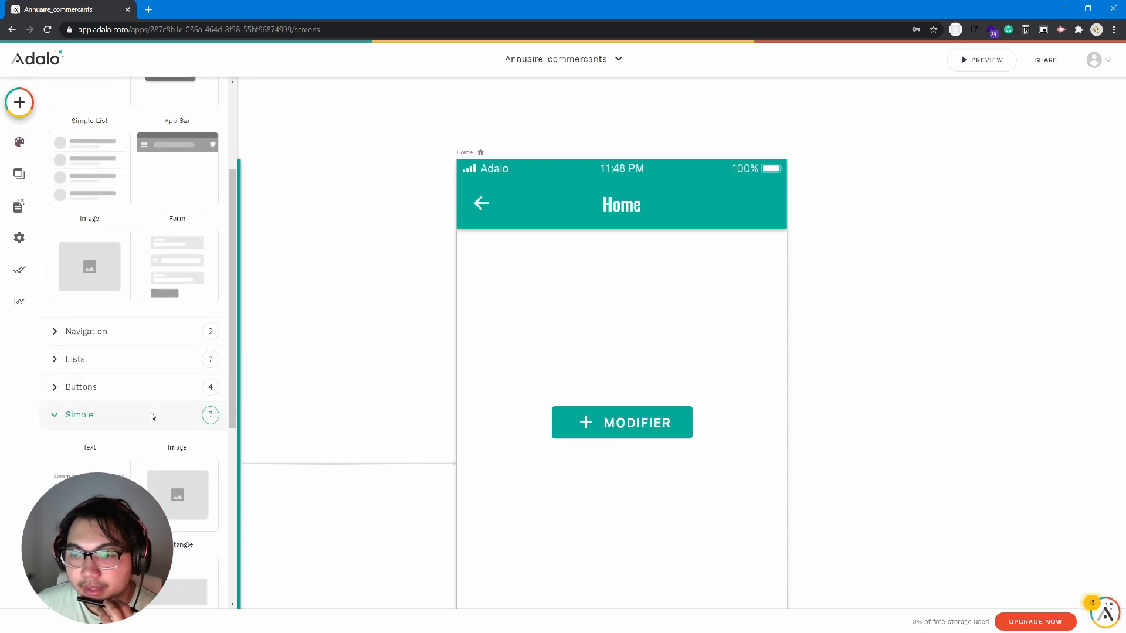
scroll(151, 418, "down", 1)
scroll(153, 424, "down", 1)
left_click_drag(183, 350, 622, 332)
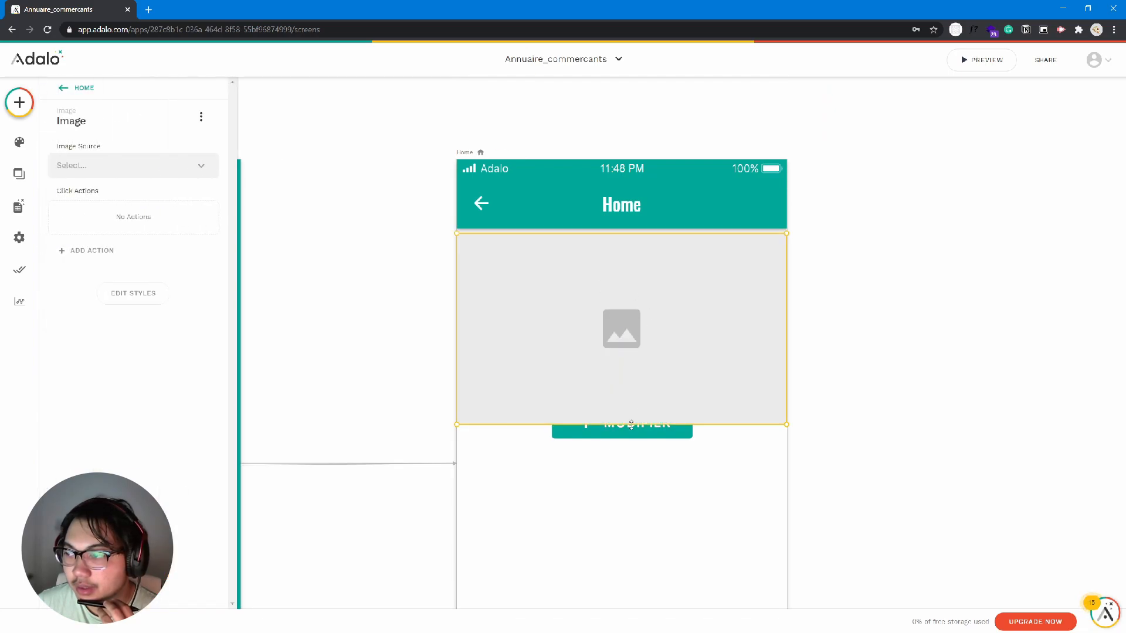
left_click_drag(634, 438, 635, 465)
Step: Shrink the Home screen's image to leave side margins and center it horizontally between the app bar and the Modifier button
left_click(596, 319)
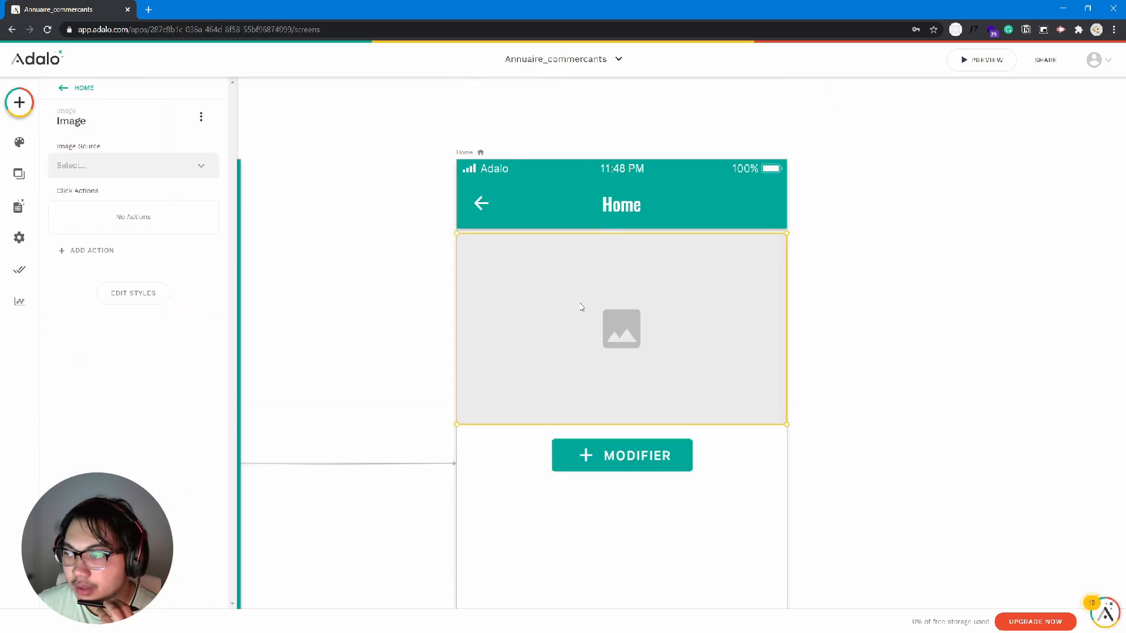
left_click_drag(458, 233, 493, 259)
left_click_drag(579, 320, 559, 303)
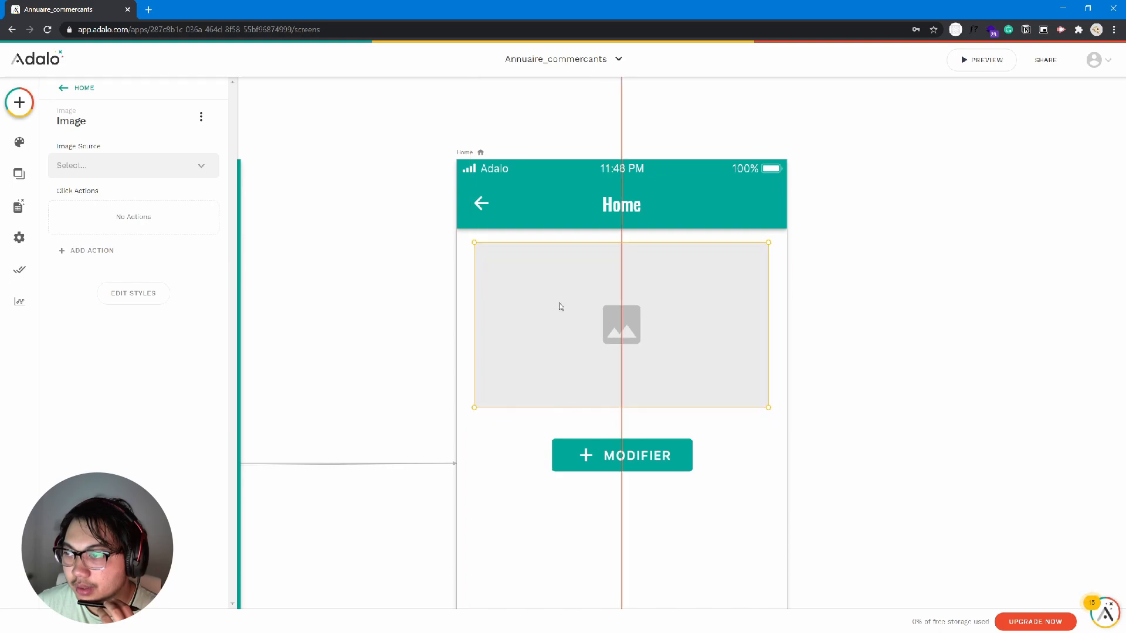
Step: Add a Users relationship to the Business collection in which a User can have multiple Businesses and a Business belongs to one User
left_click(19, 206)
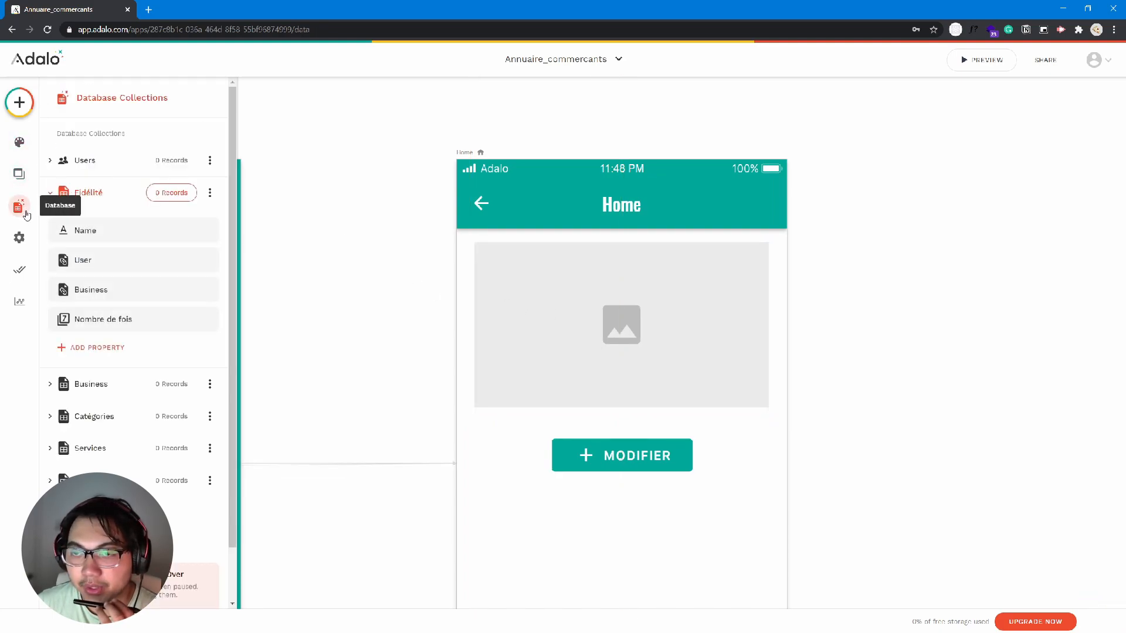
left_click(145, 290)
scroll(135, 381, "down", 1)
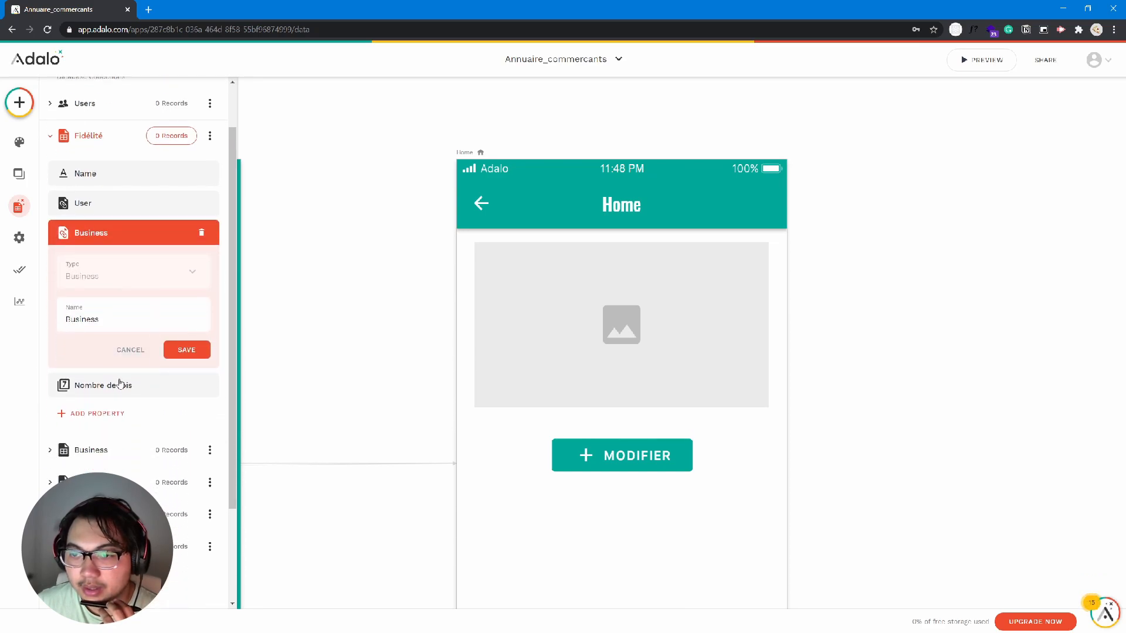
left_click(85, 203)
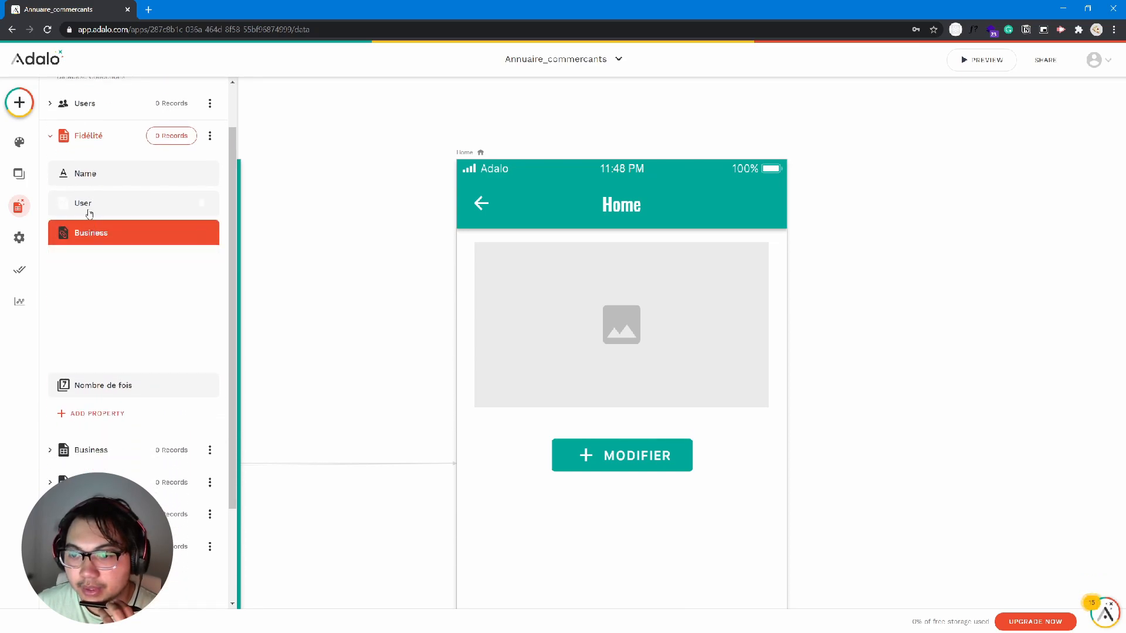
left_click(111, 455)
scroll(126, 448, "down", 5)
scroll(135, 444, "up", 3)
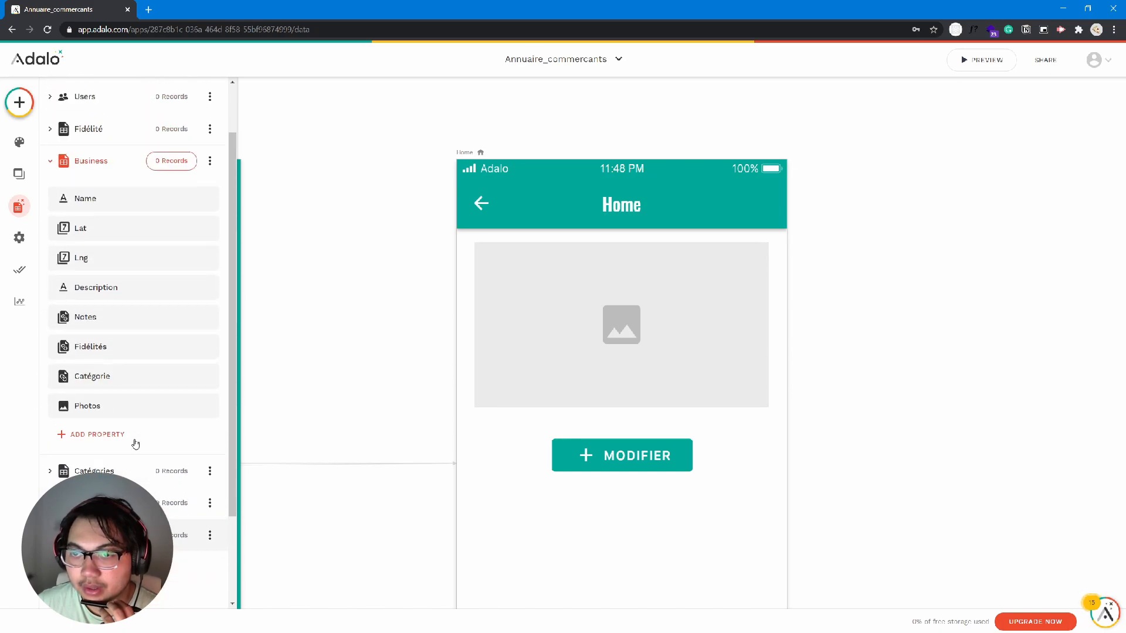
left_click(99, 492)
mouse_move(143, 463)
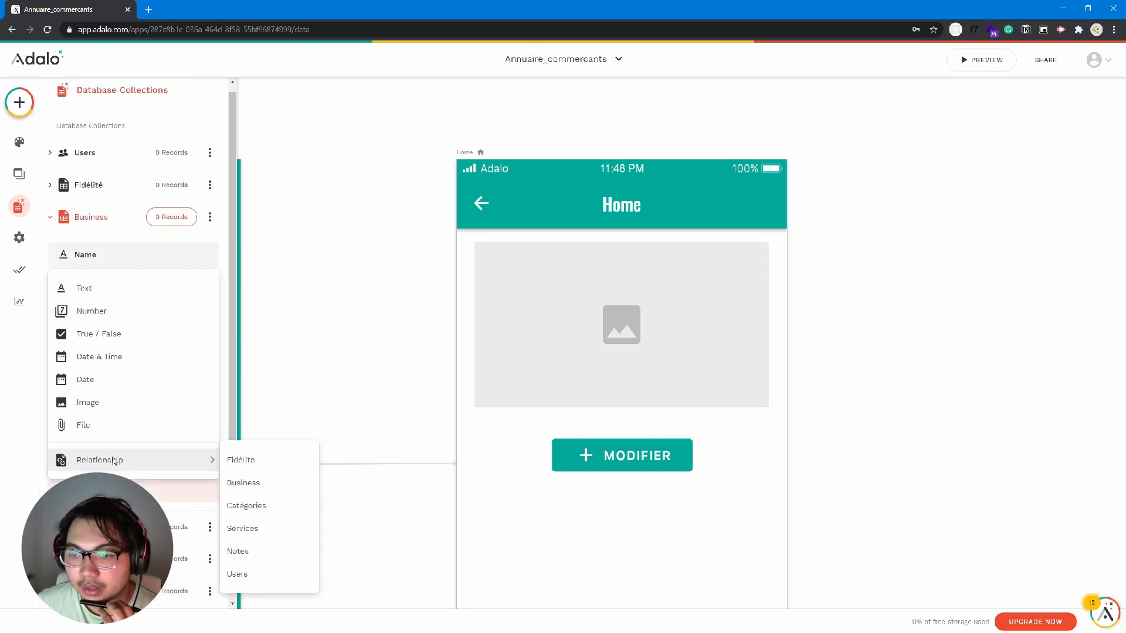
left_click(257, 579)
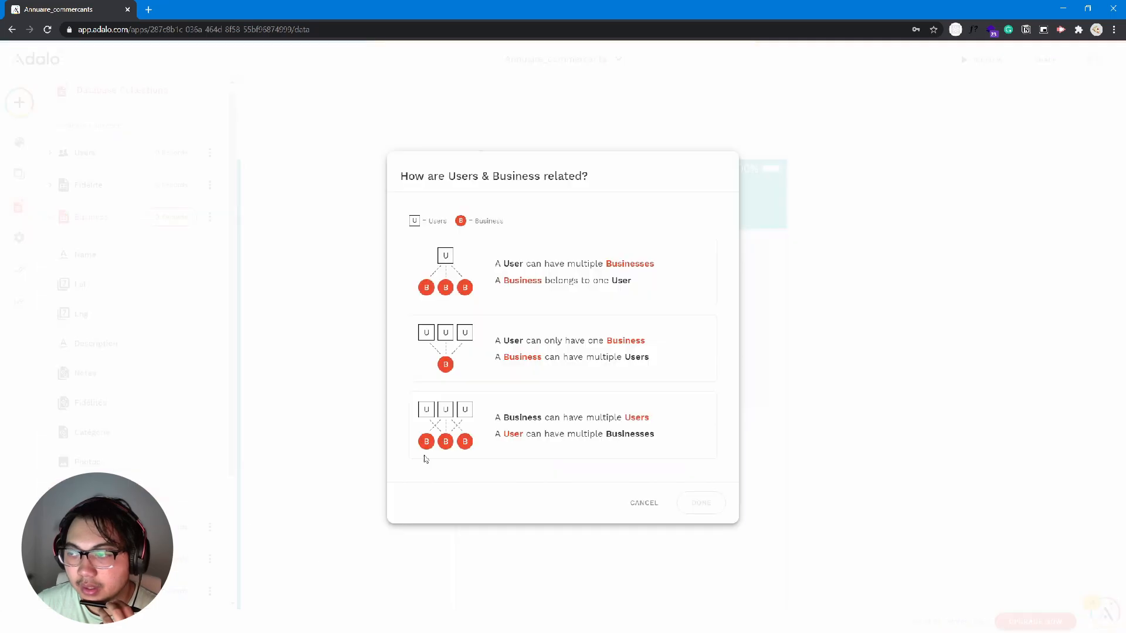
left_click(515, 291)
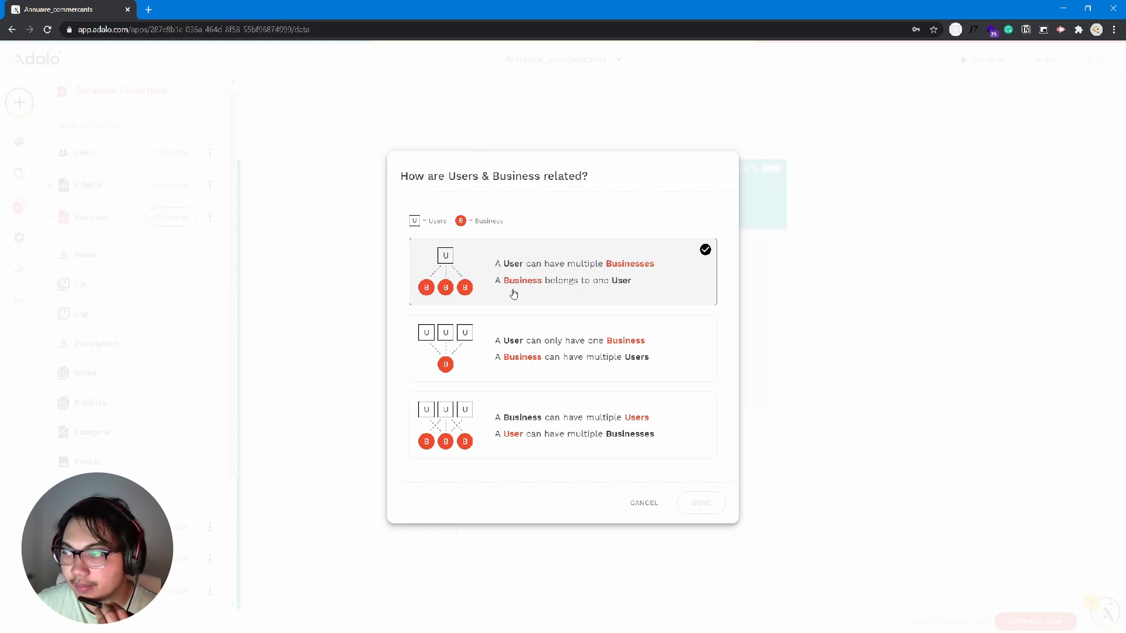
left_click(701, 502)
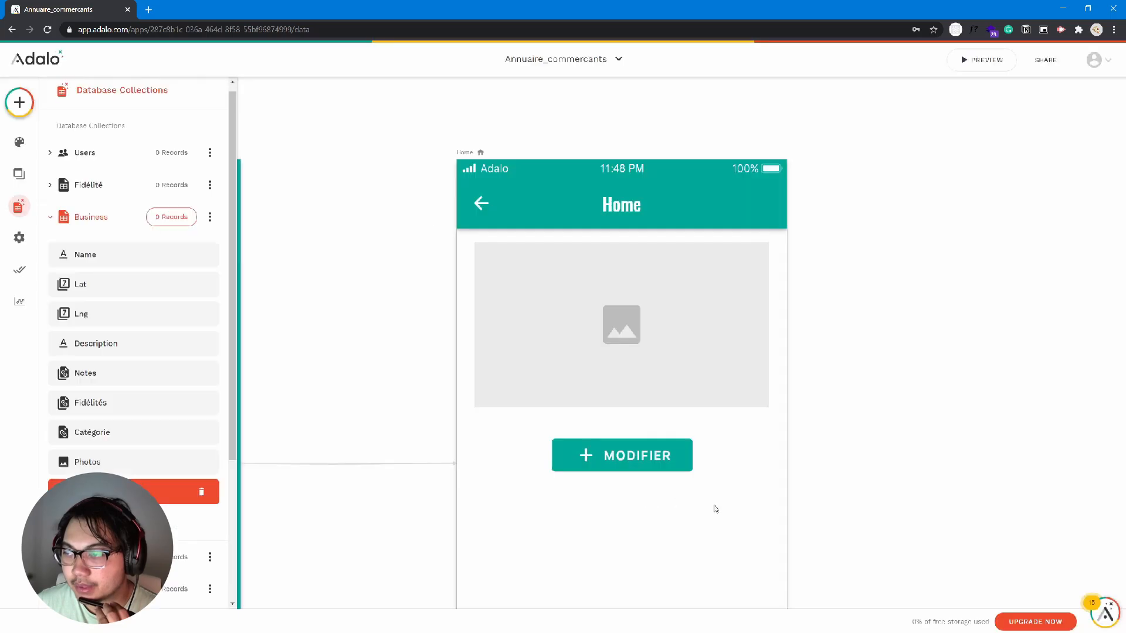
Step: Examine the database sources offered for the Home screen's image through the logged-in user's Business and Notes relationships
left_click(616, 351)
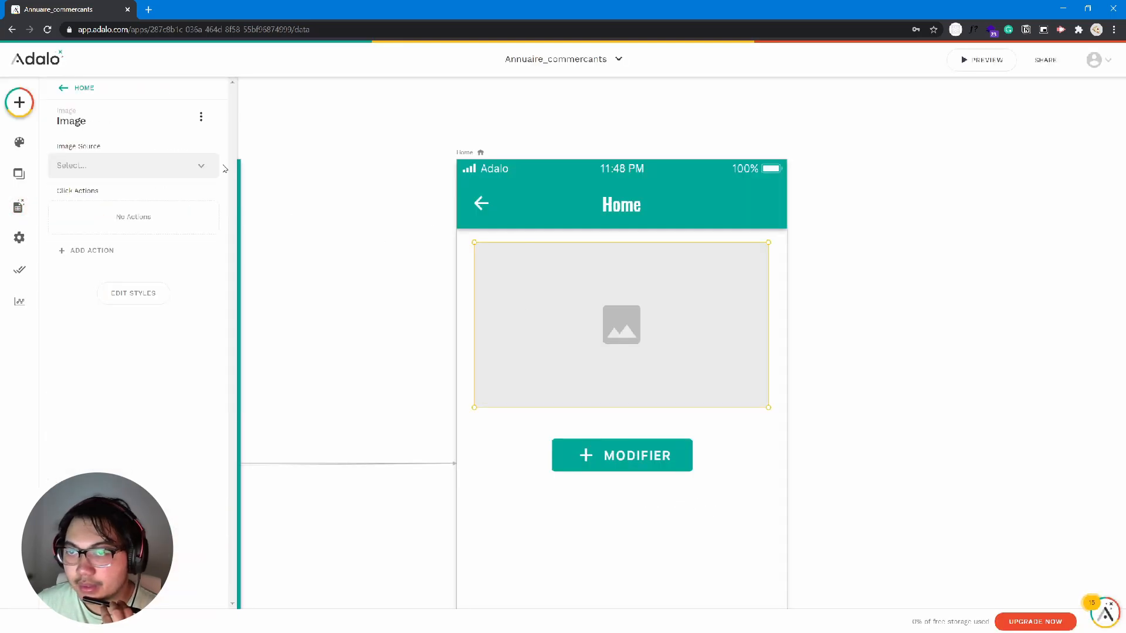
left_click(181, 166)
mouse_move(174, 228)
mouse_move(281, 220)
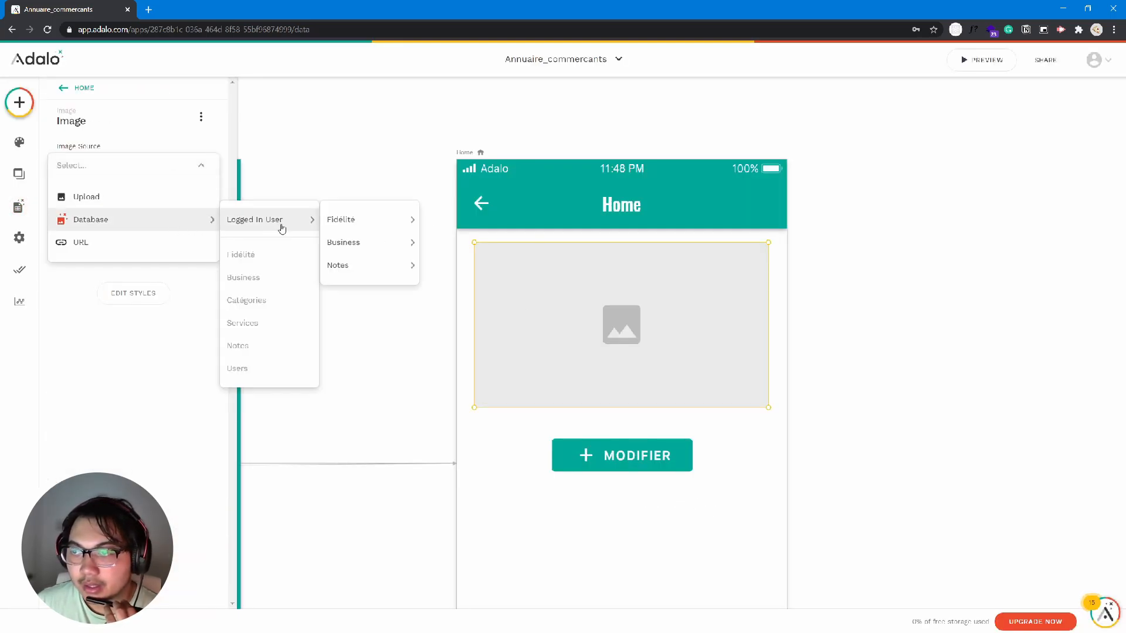
mouse_move(385, 241)
mouse_move(435, 247)
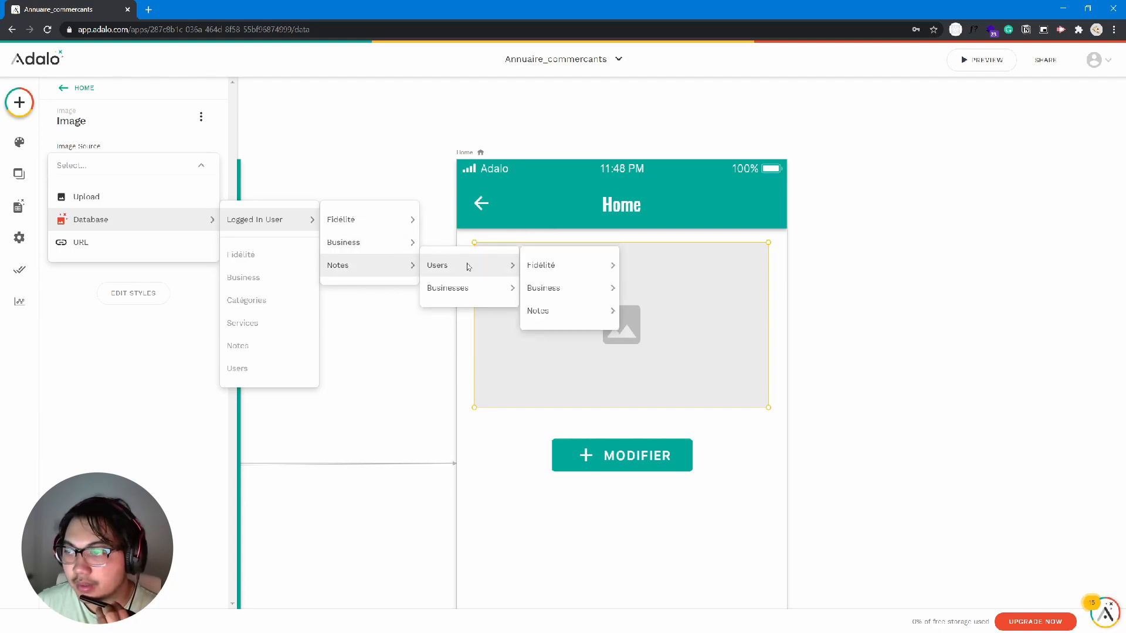
mouse_move(555, 250)
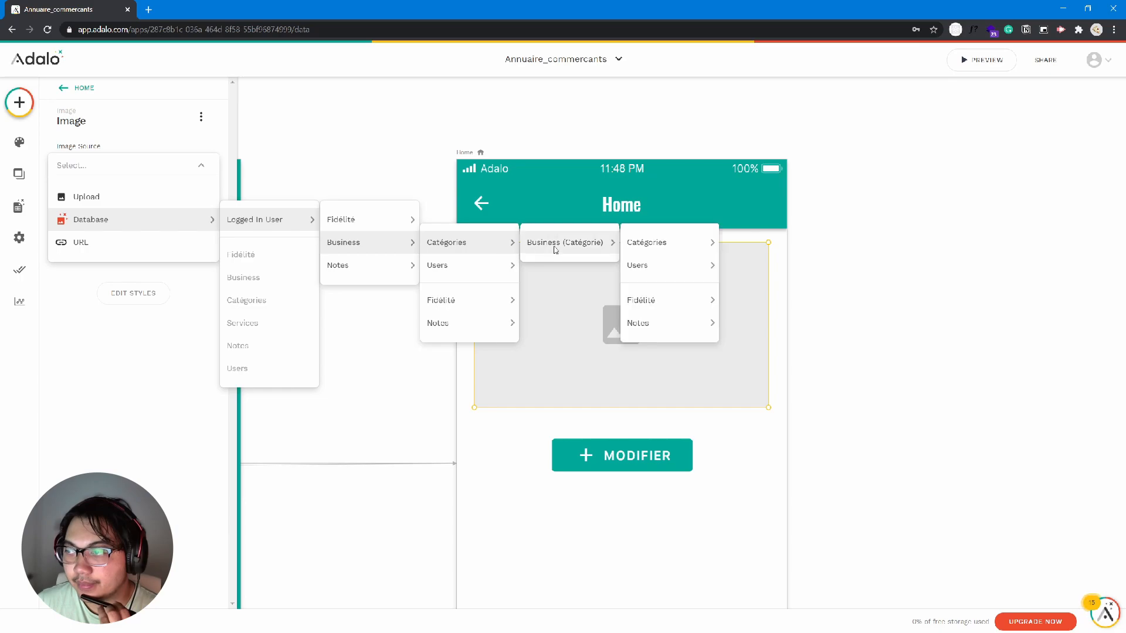
mouse_move(487, 275)
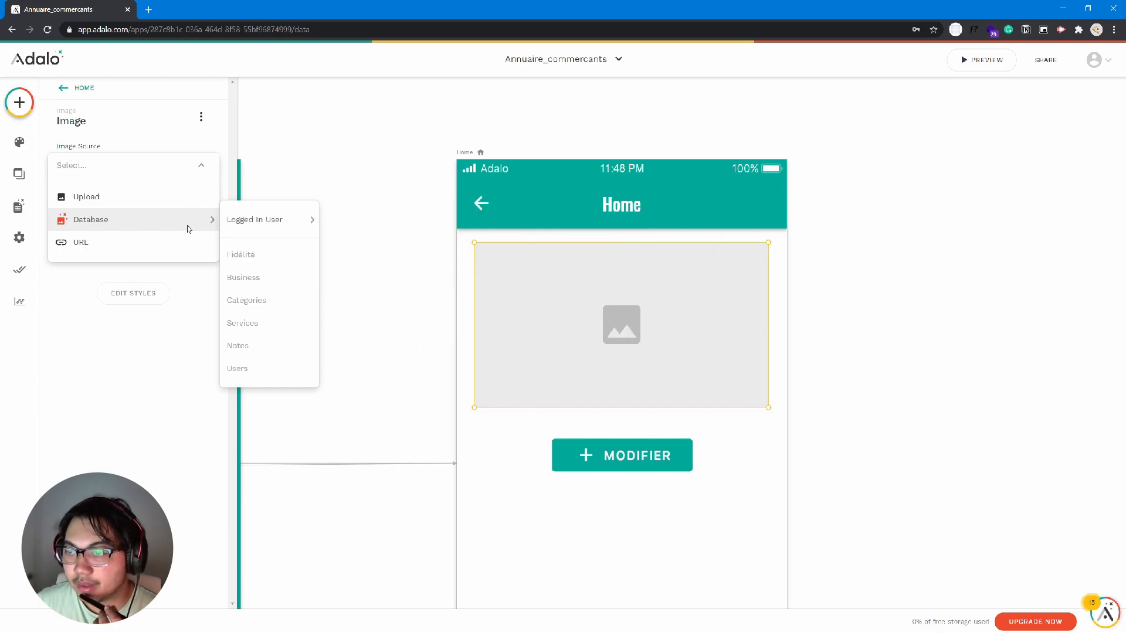
left_click(109, 254)
Step: Delete the User relationship property from the Business collection and collapse that collection
left_click(19, 207)
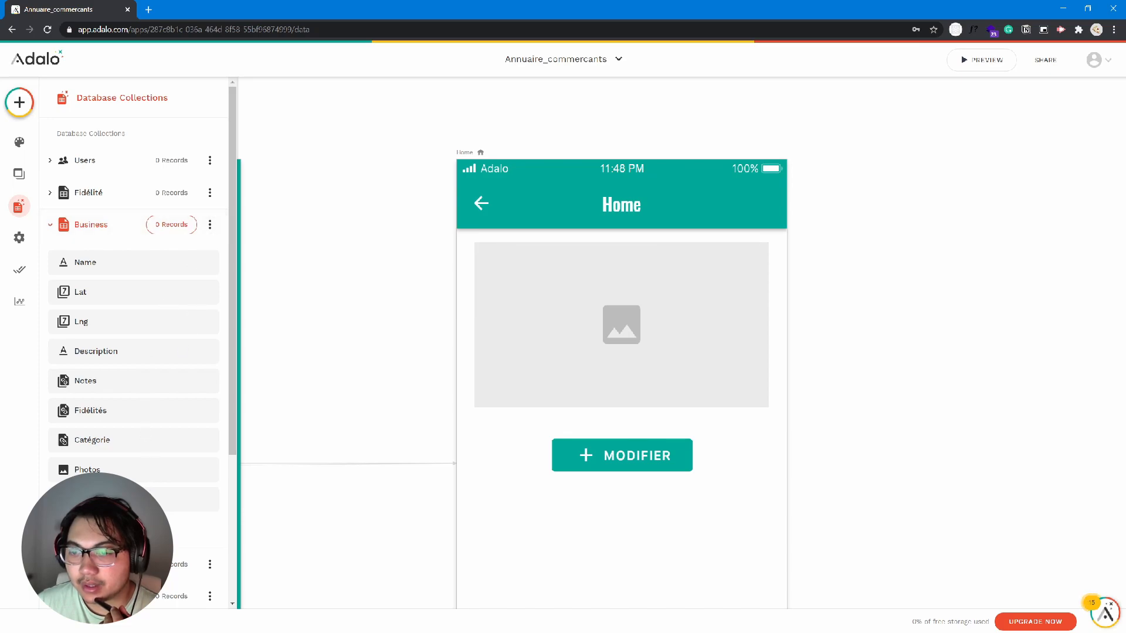
left_click(129, 499)
scroll(179, 499, "down", 2)
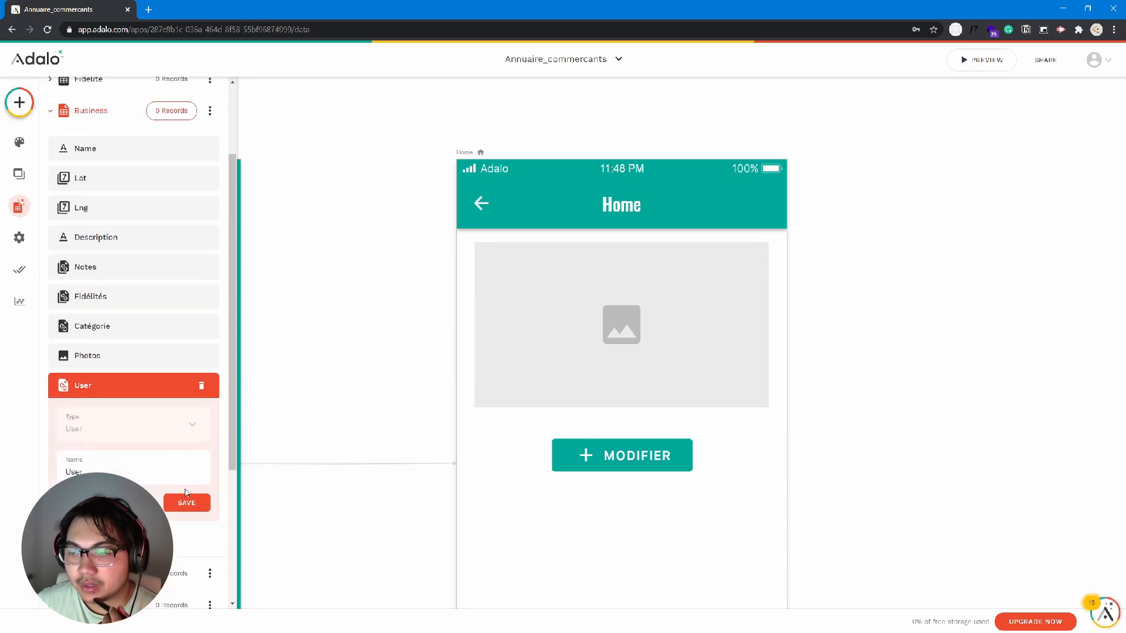
left_click(201, 385)
left_click(613, 100)
left_click(49, 111)
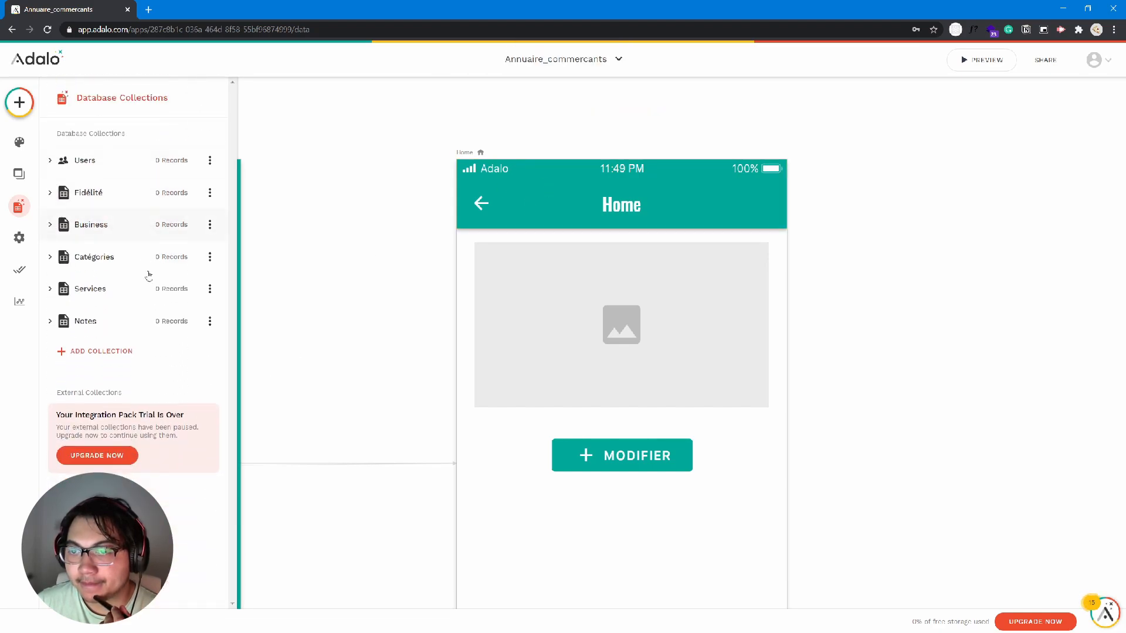
Step: Add a Business relationship to the Users collection, with one User per Business and multiple Businesses per User, and save it as Businesses
left_click(51, 158)
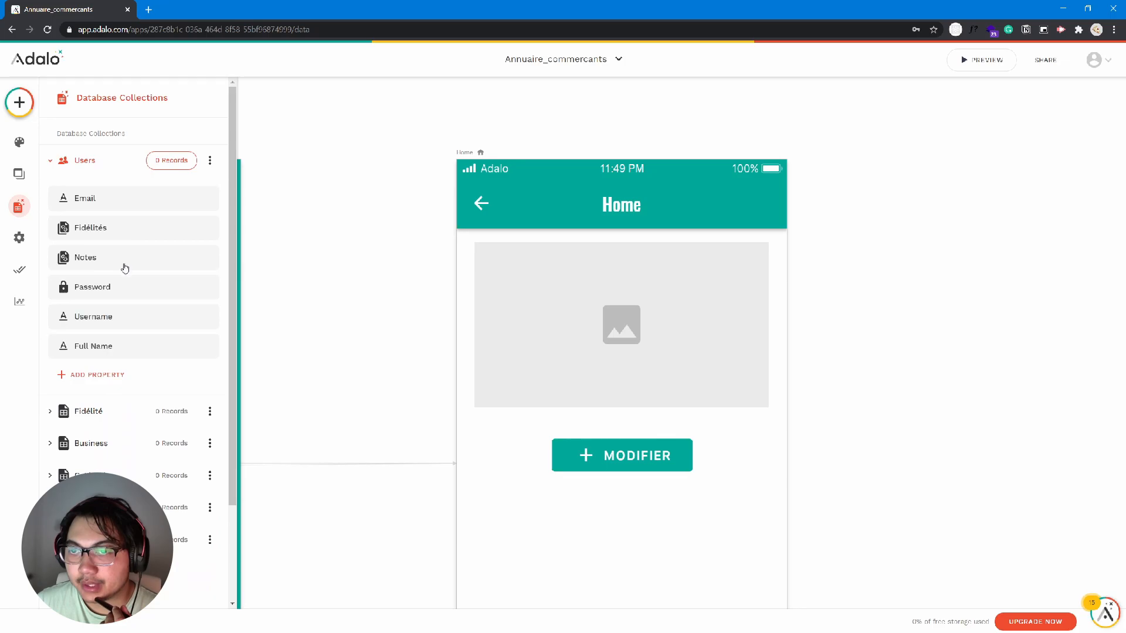
left_click(106, 374)
mouse_move(151, 346)
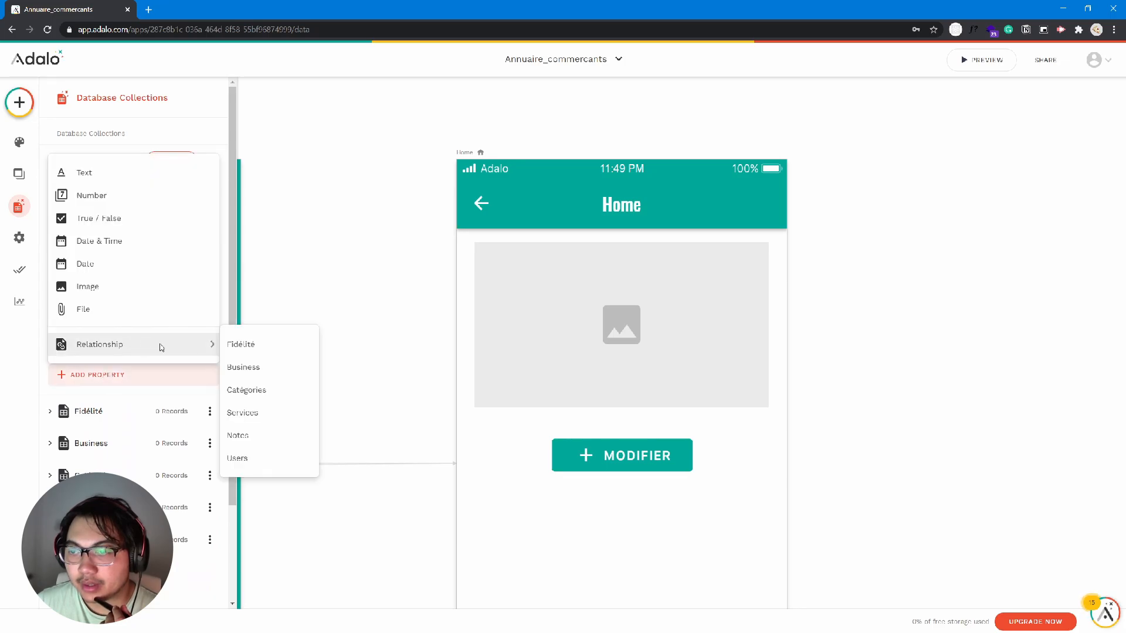
left_click(244, 366)
left_click(588, 354)
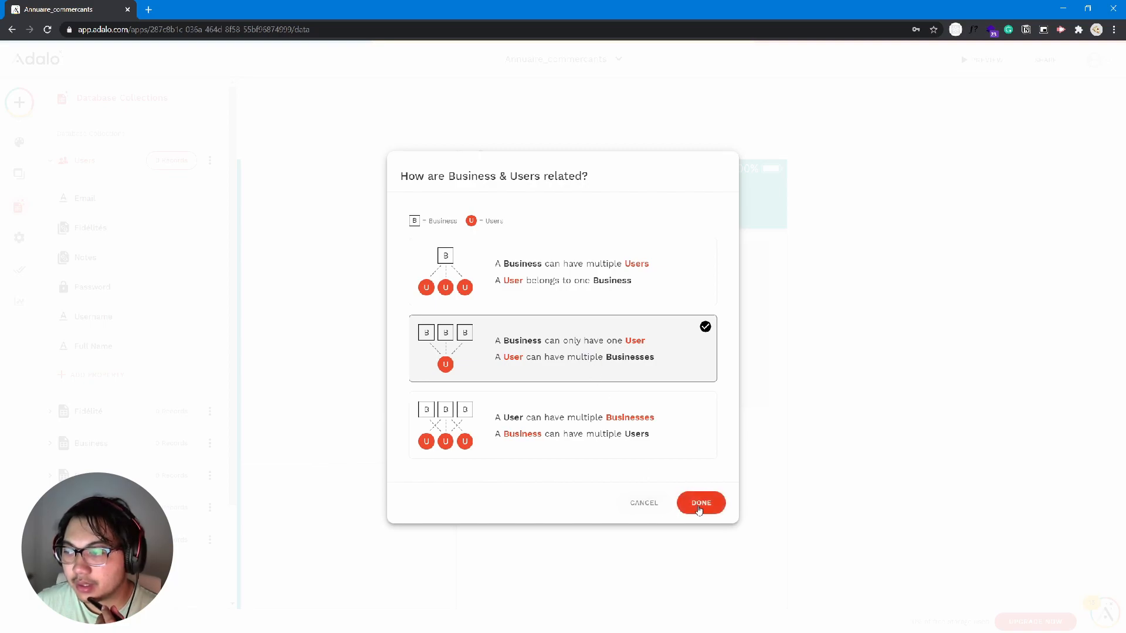
left_click(715, 504)
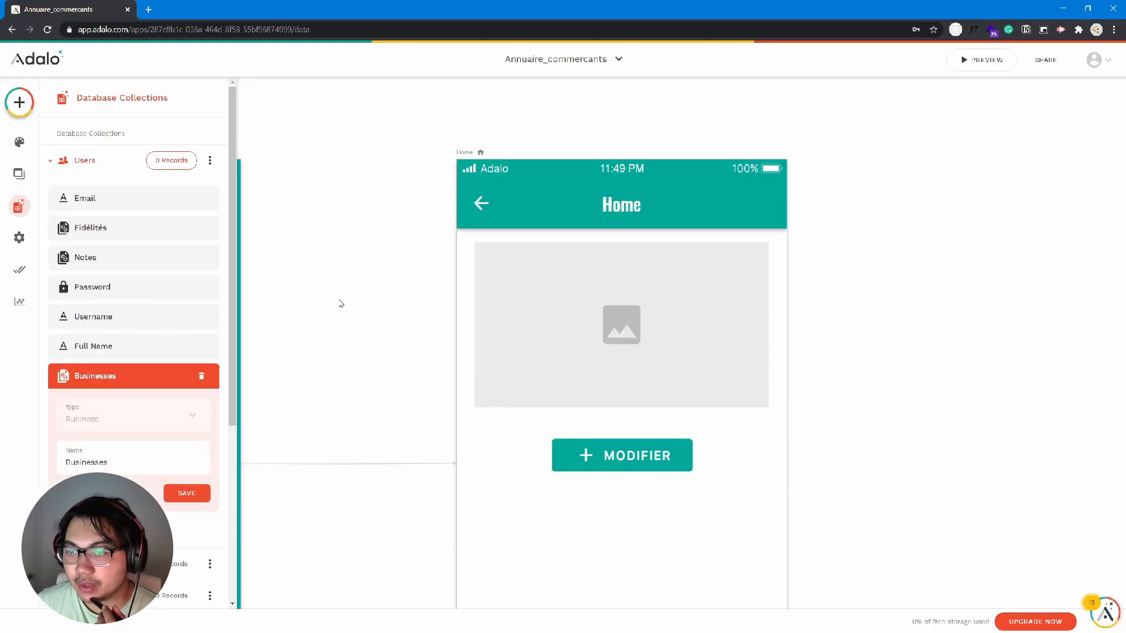
left_click(193, 493)
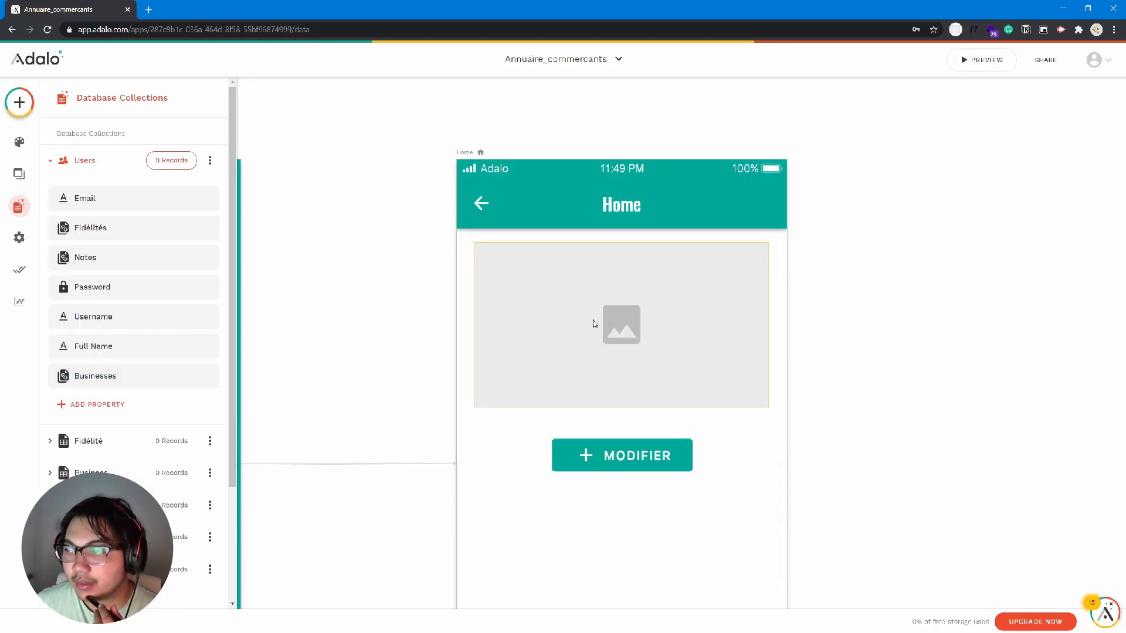
Step: Check which of the logged-in user's database sources can feed the Home screen's image
left_click(524, 297)
left_click(156, 177)
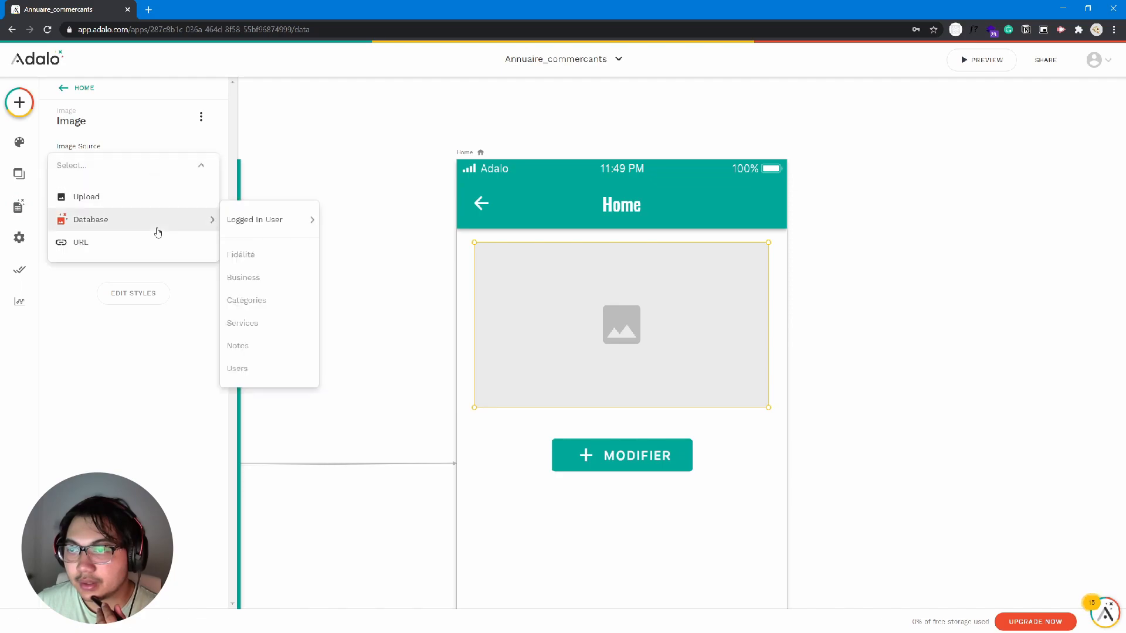
mouse_move(350, 254)
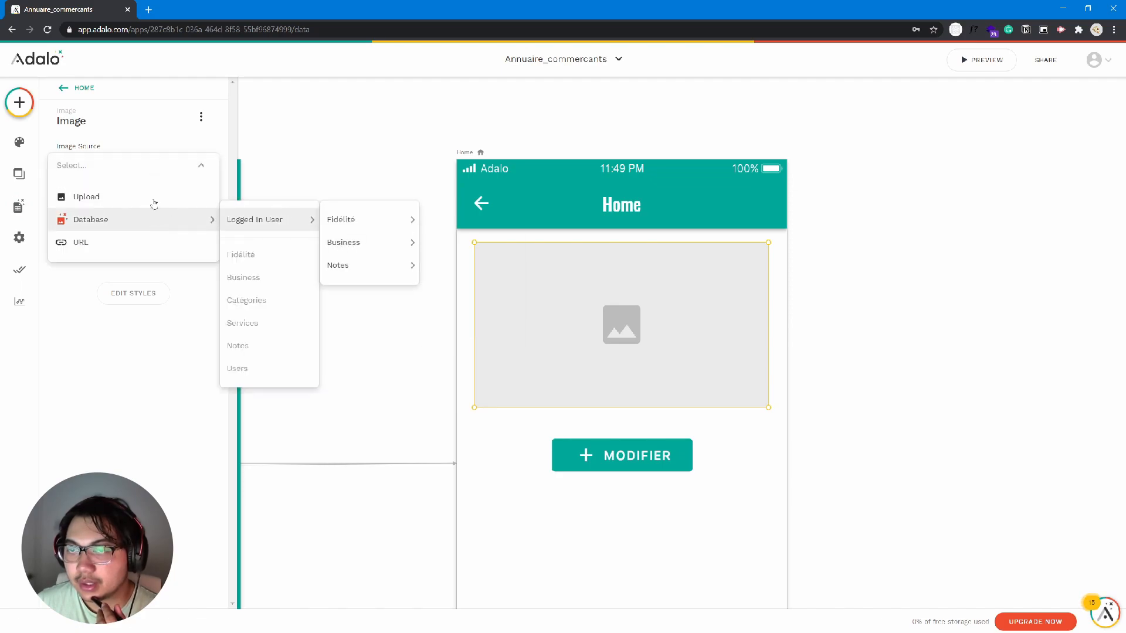
Step: Review the Businesses relationship property in the Users collection and delete it
left_click(18, 206)
scroll(100, 359, "down", 3)
scroll(98, 310, "up", 3)
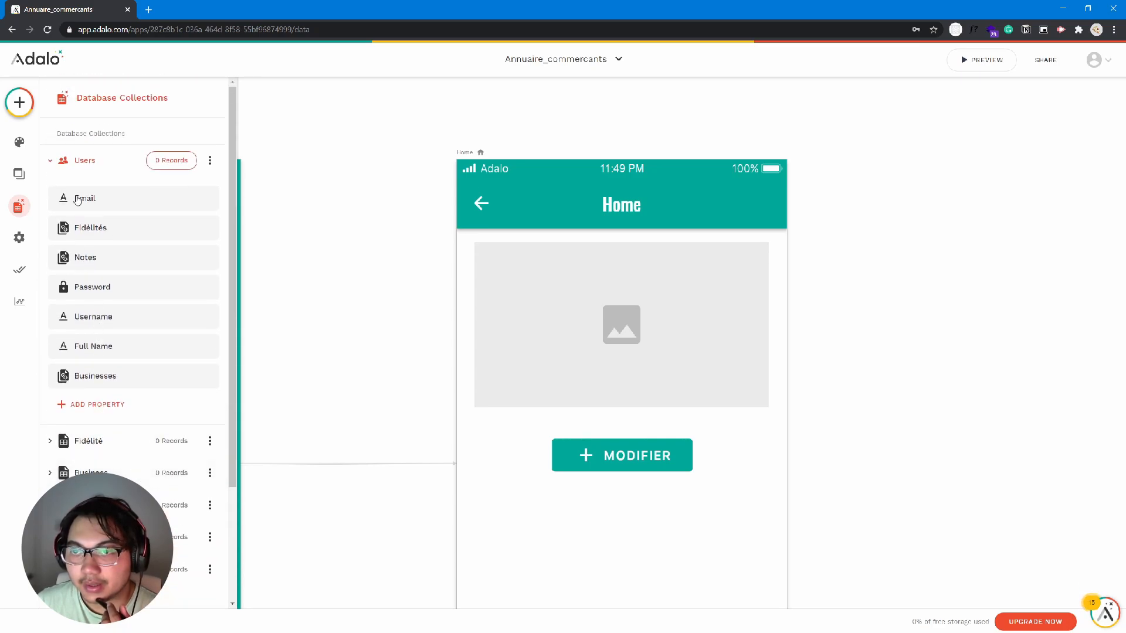
left_click(97, 378)
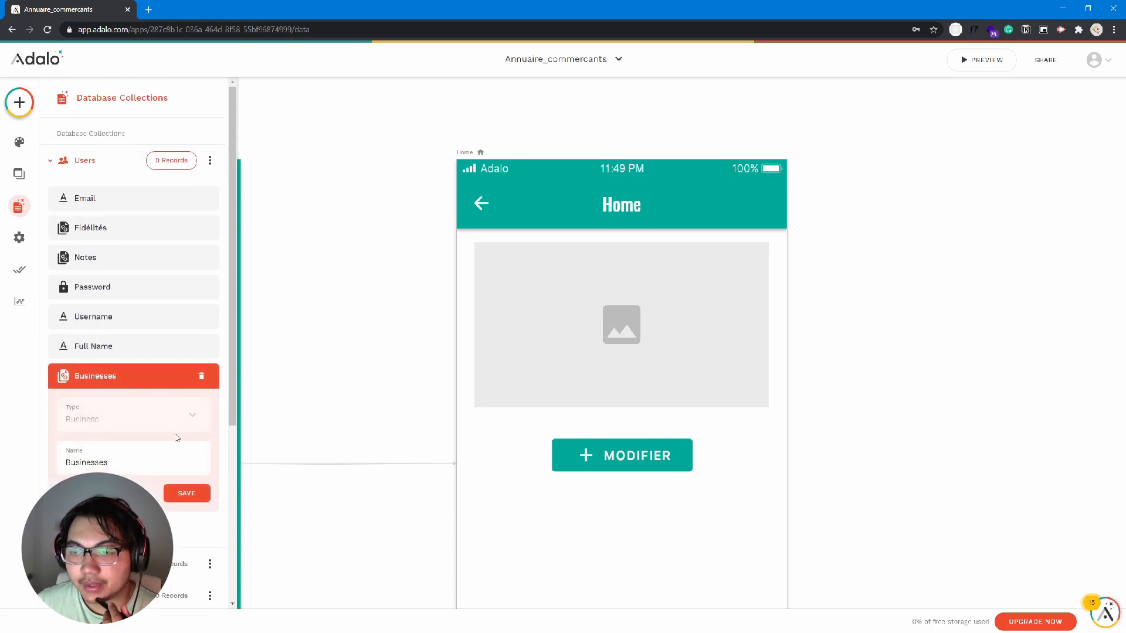
scroll(172, 397, "down", 2)
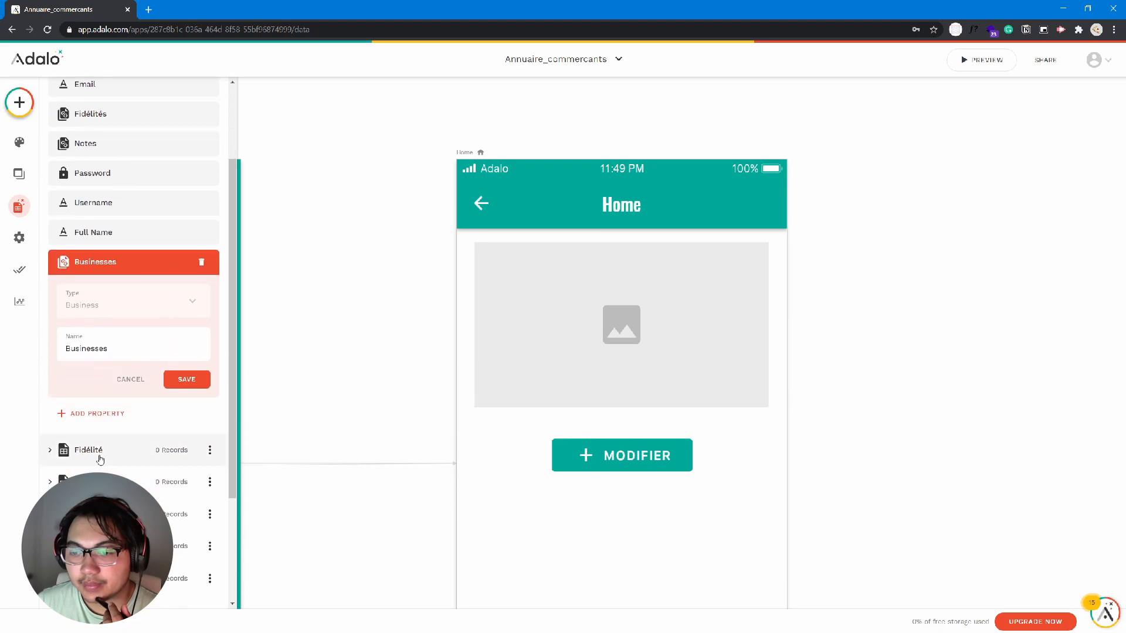
scroll(47, 431, "up", 1)
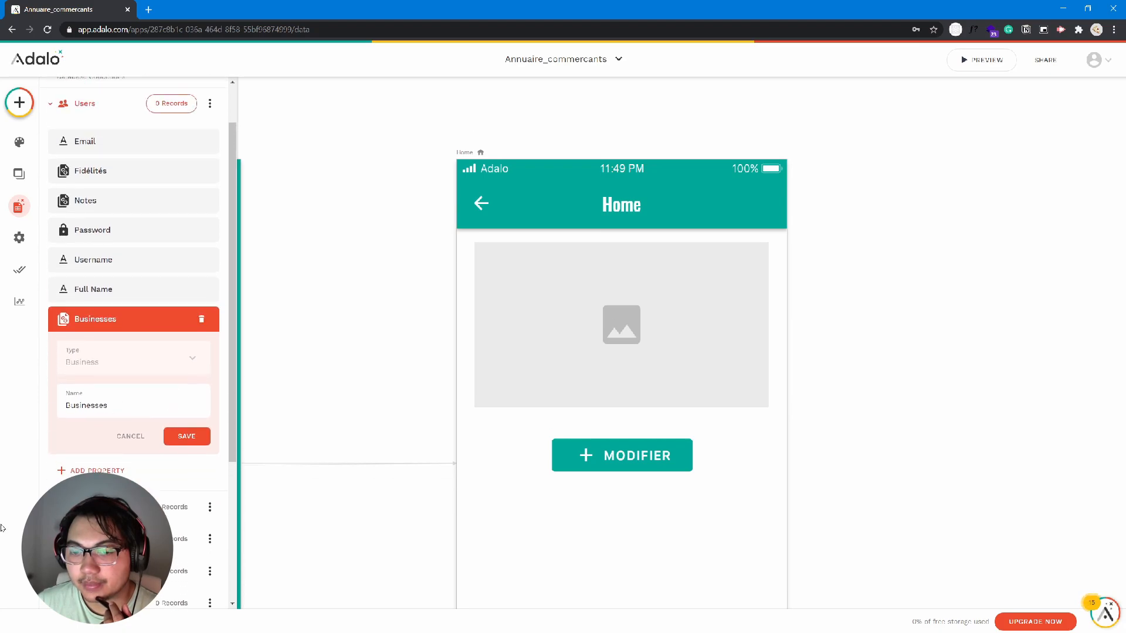
scroll(121, 407, "up", 1)
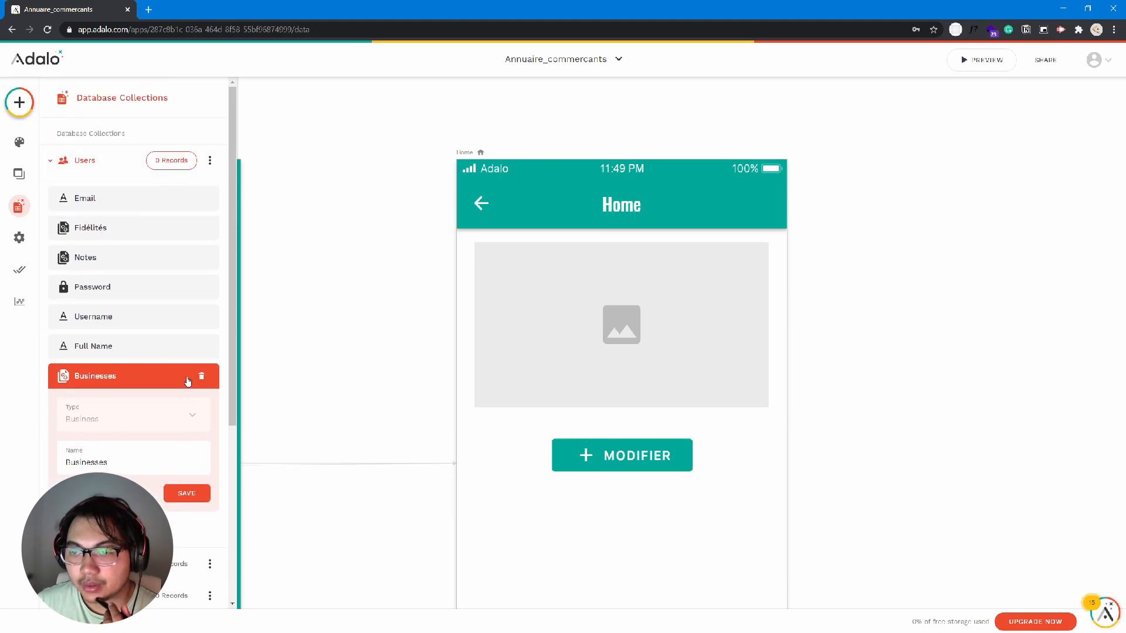
left_click(202, 379)
left_click(616, 105)
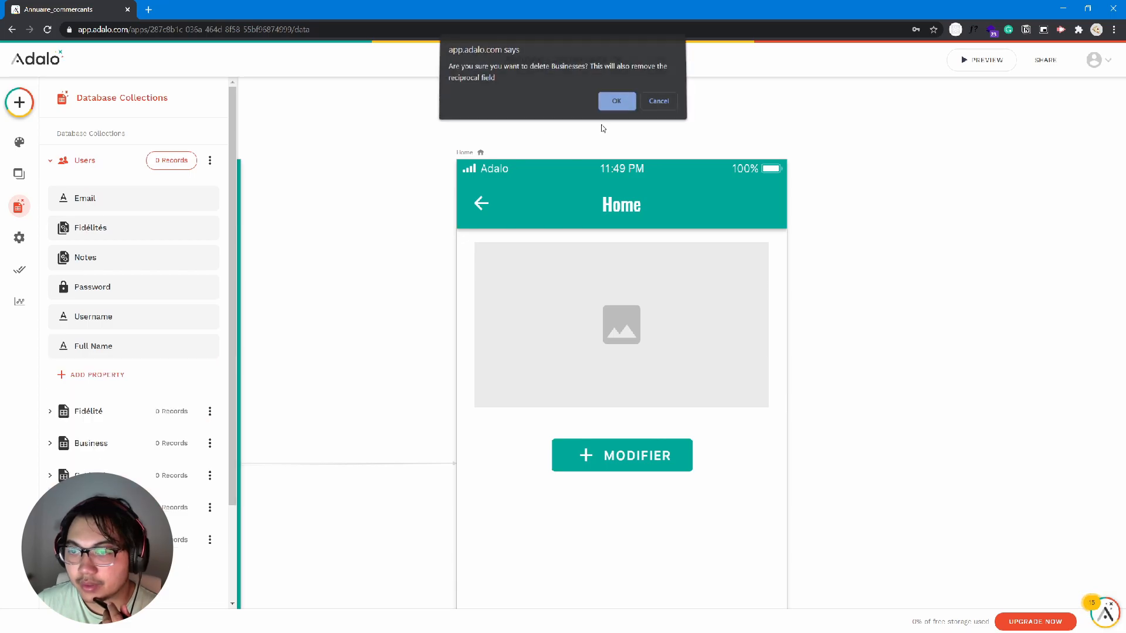
left_click(100, 374)
mouse_move(130, 351)
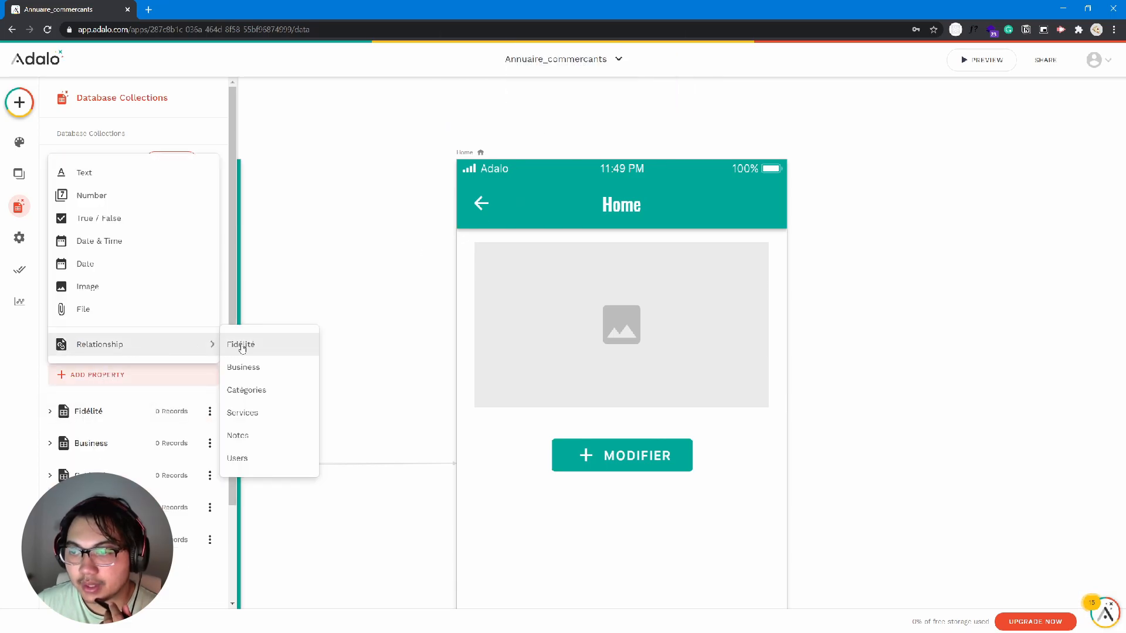
left_click(267, 371)
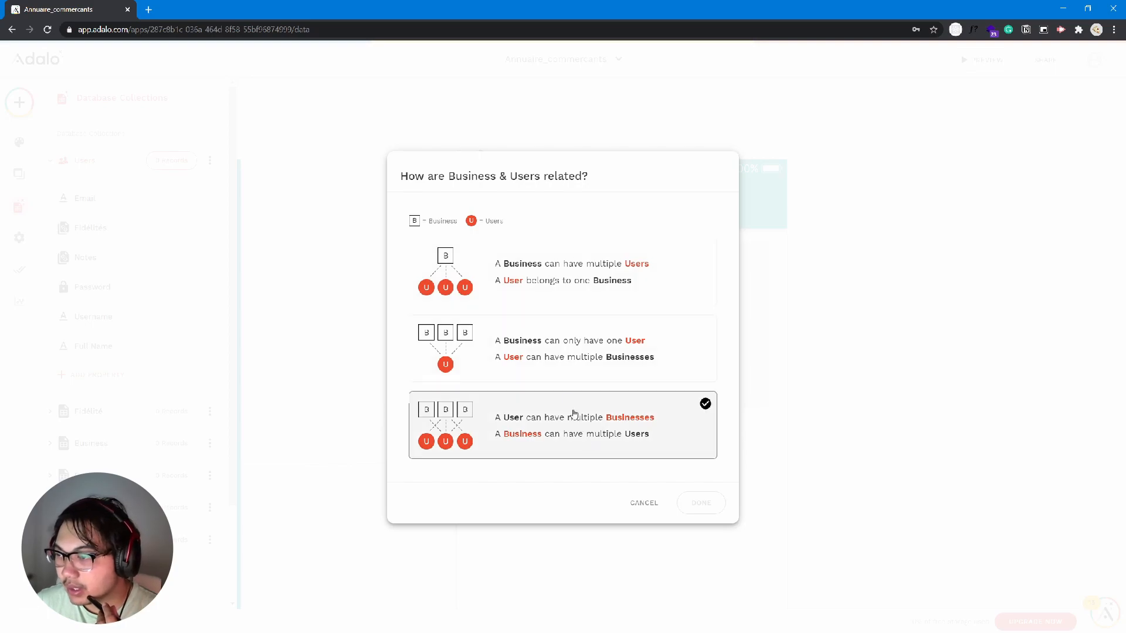
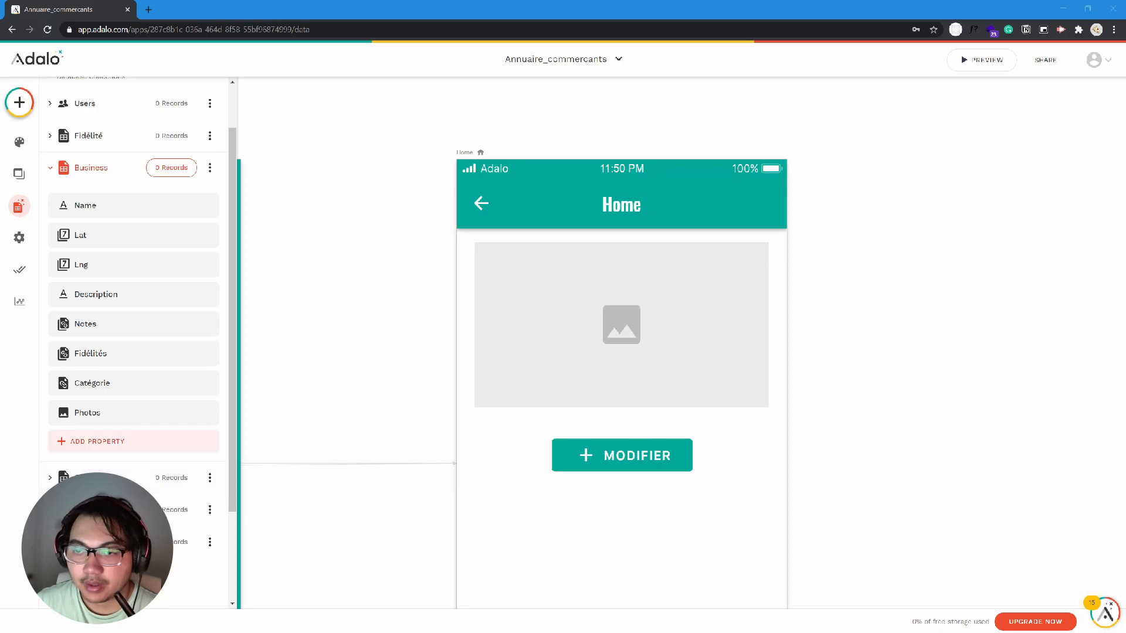
left_click(87, 441)
mouse_move(111, 412)
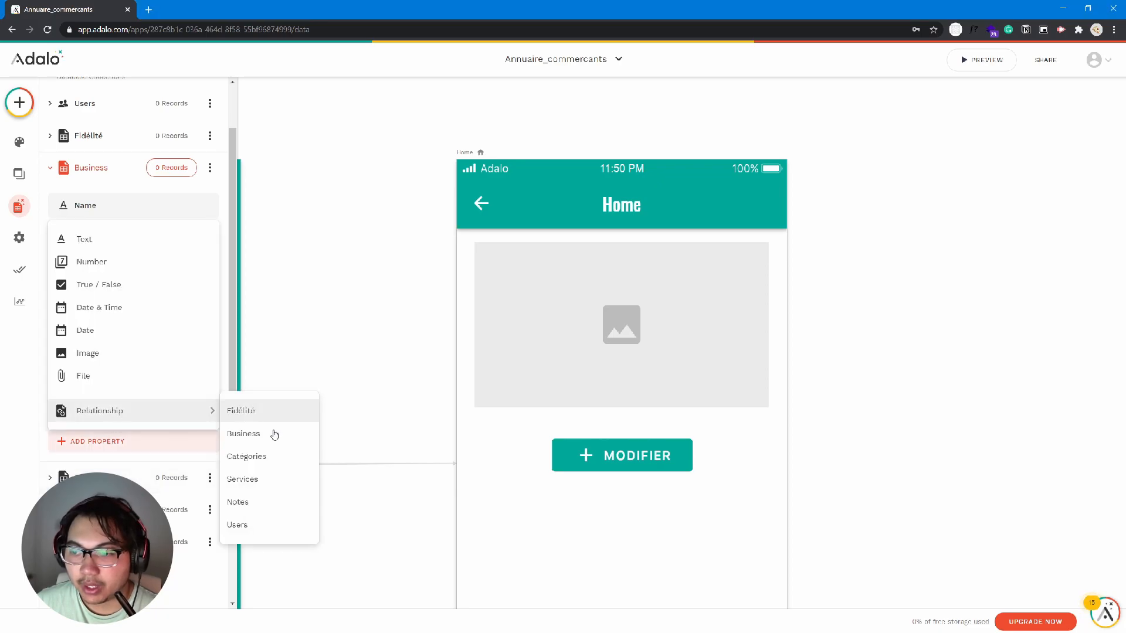
left_click(269, 523)
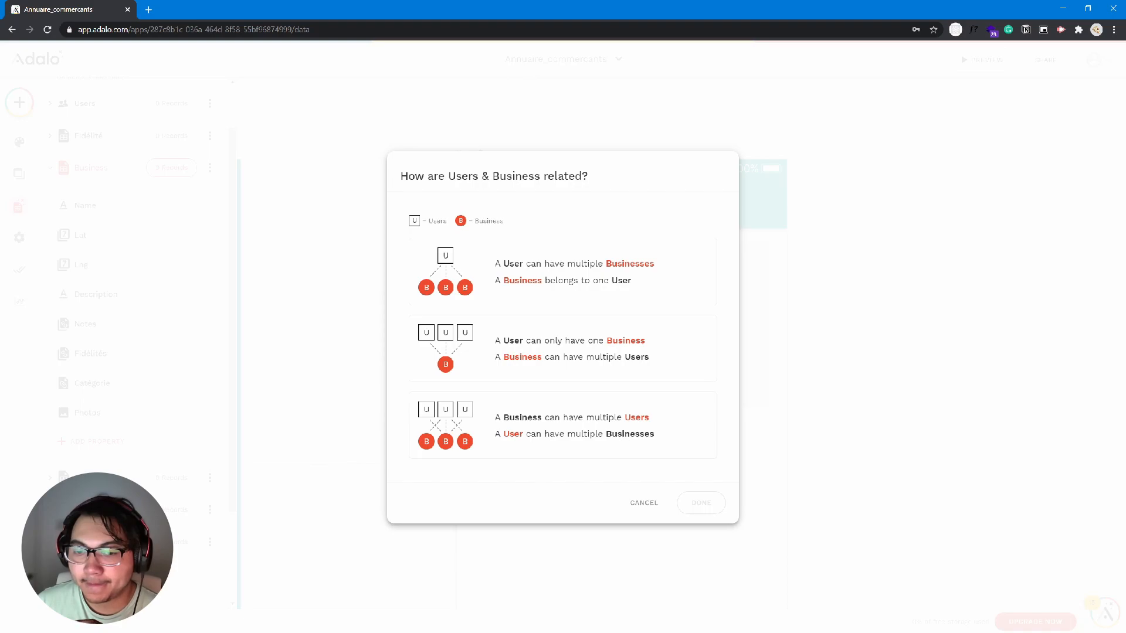
Step: Add a Business relationship to the Users collection where a Business has only one User and a User can have multiple Businesses
left_click(132, 378)
left_click(130, 375)
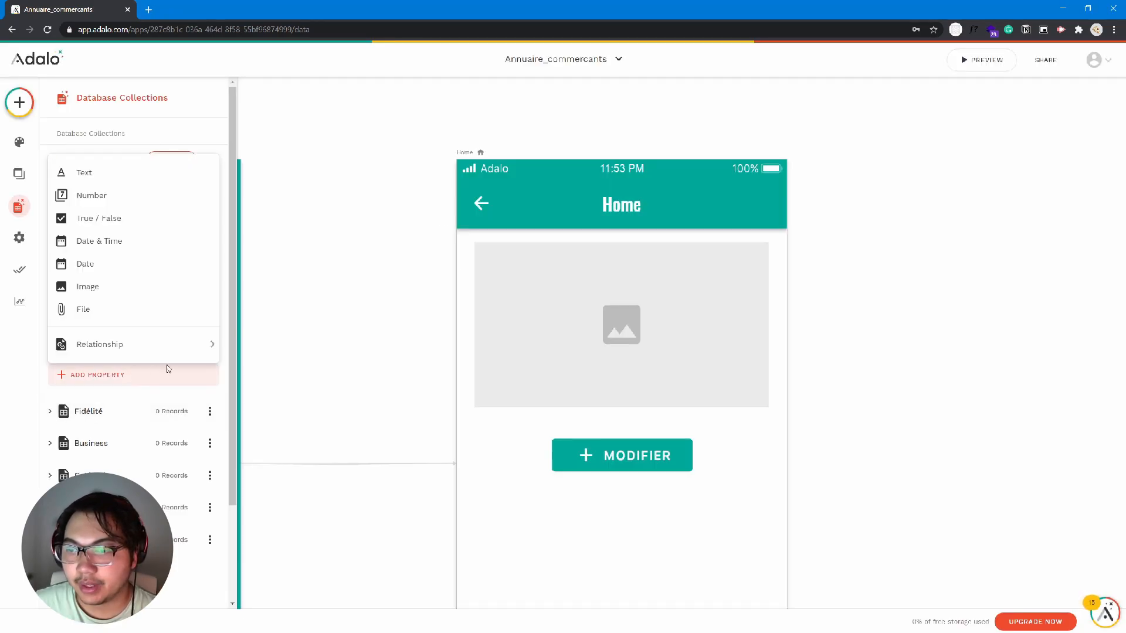
mouse_move(184, 350)
left_click(266, 369)
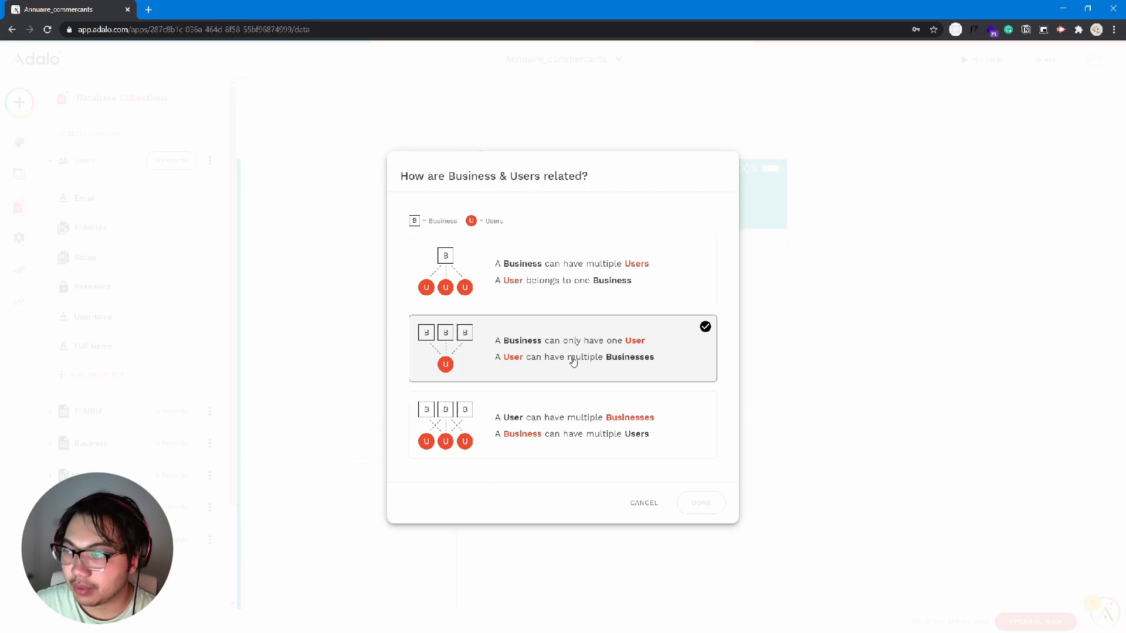
left_click(703, 502)
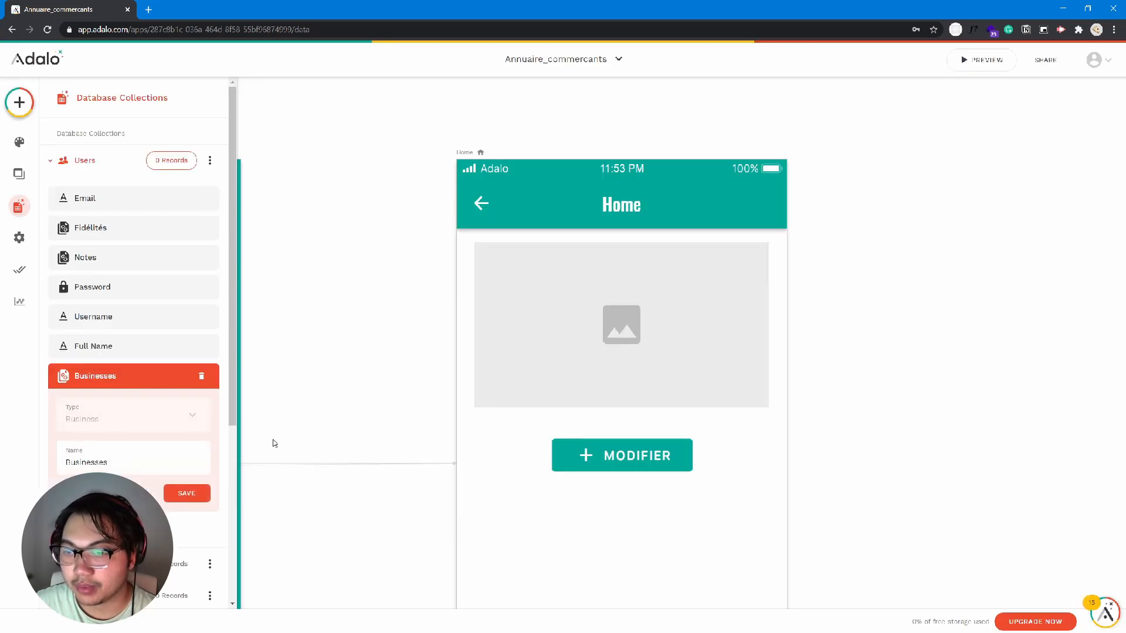
Step: Check which database sources of the logged-in user, including Business, are available for the Home screen's image
left_click(537, 363)
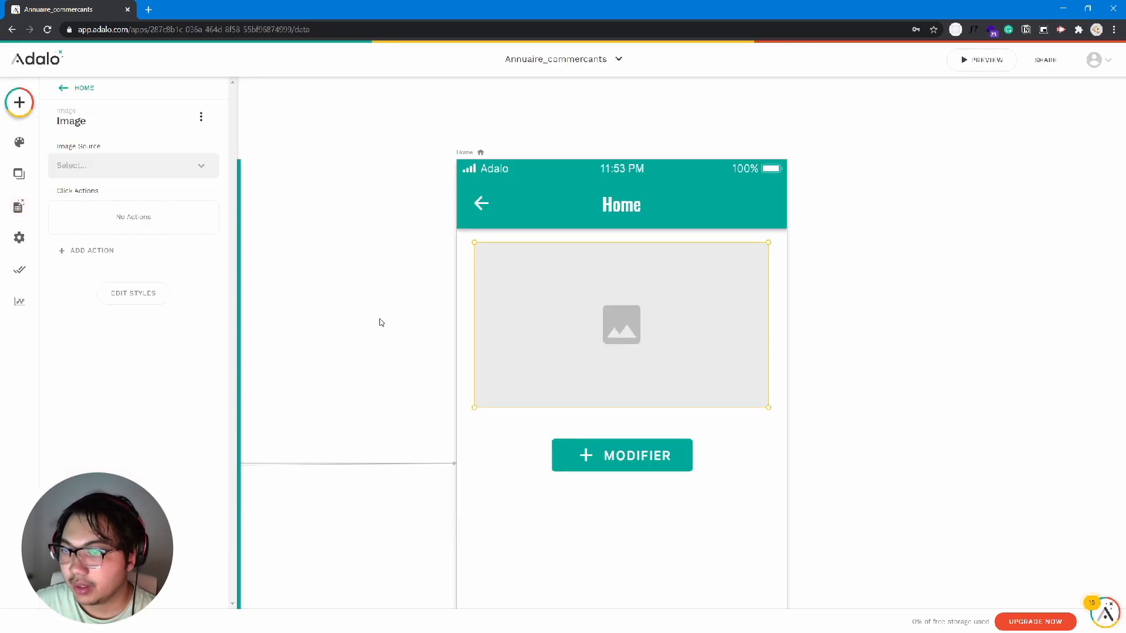
left_click(119, 165)
mouse_move(133, 224)
mouse_move(256, 223)
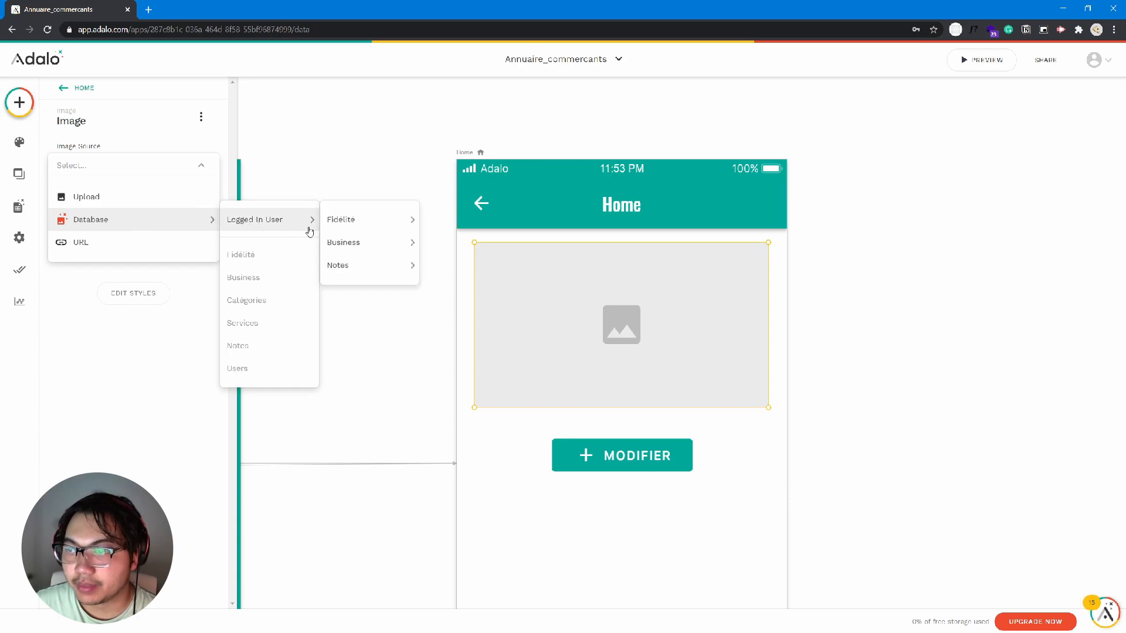
mouse_move(358, 265)
mouse_move(463, 288)
mouse_move(617, 333)
left_click(652, 289)
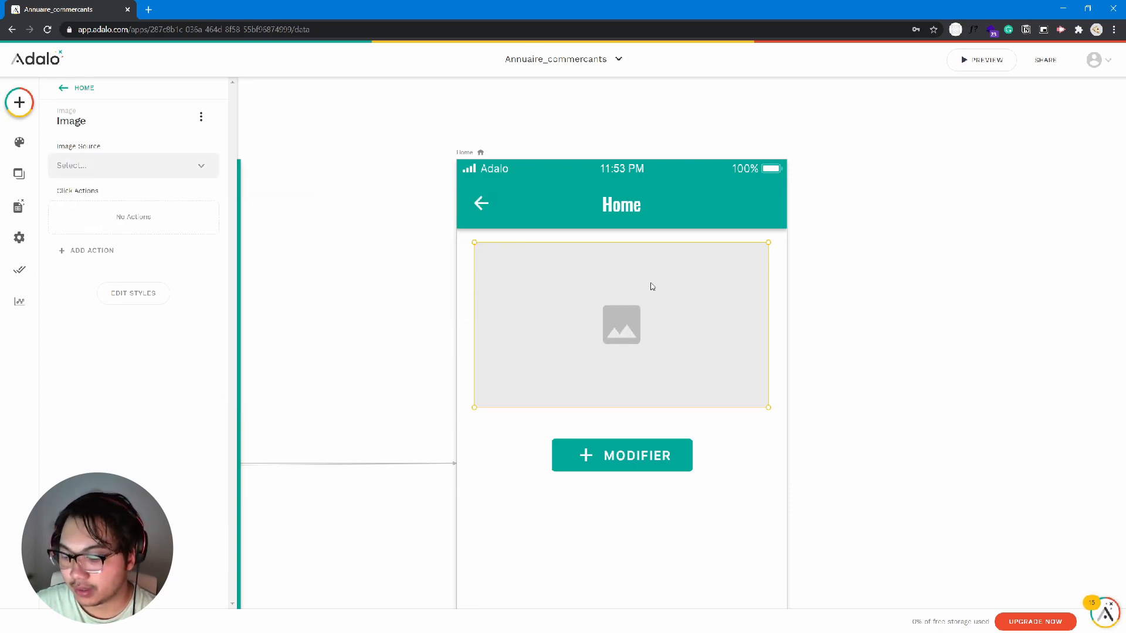
Step: Delete the image and the Modifier button from the Home screen
key("Delete")
left_click(661, 462)
key("Delete")
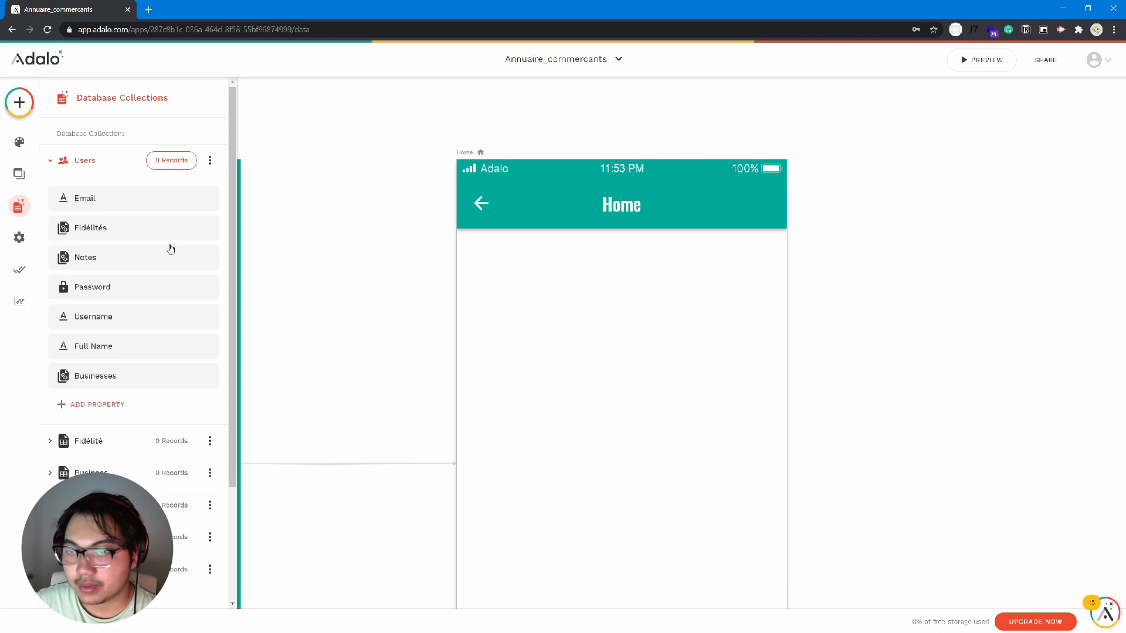
scroll(94, 362, "down", 3)
scroll(99, 410, "up", 3)
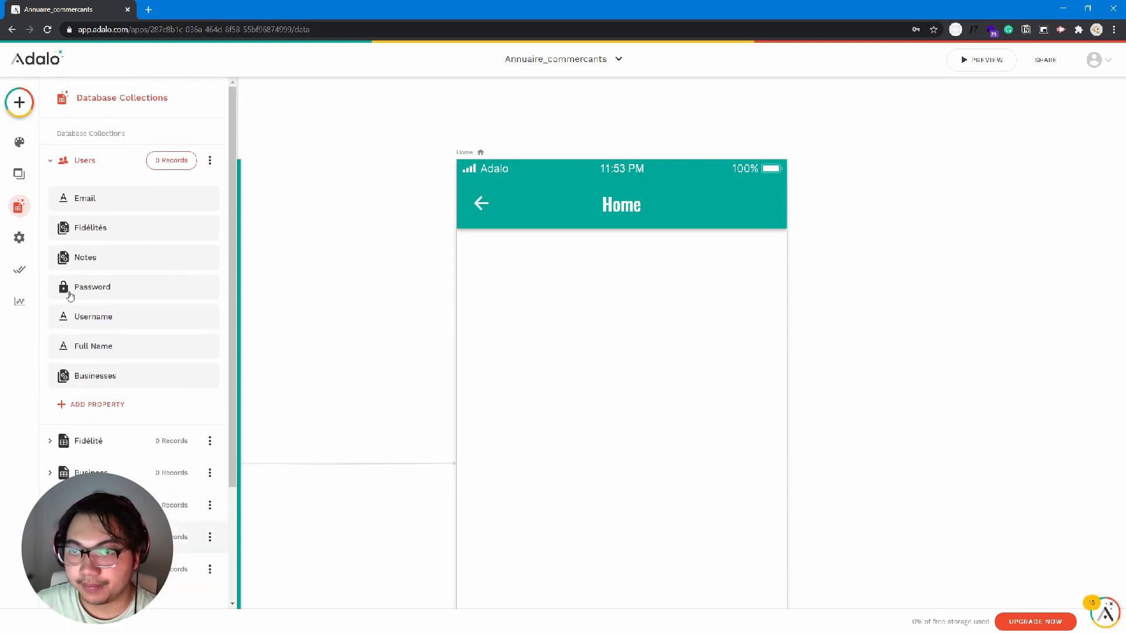
Step: Add a Card List component to the Home screen below the app bar
left_click(19, 102)
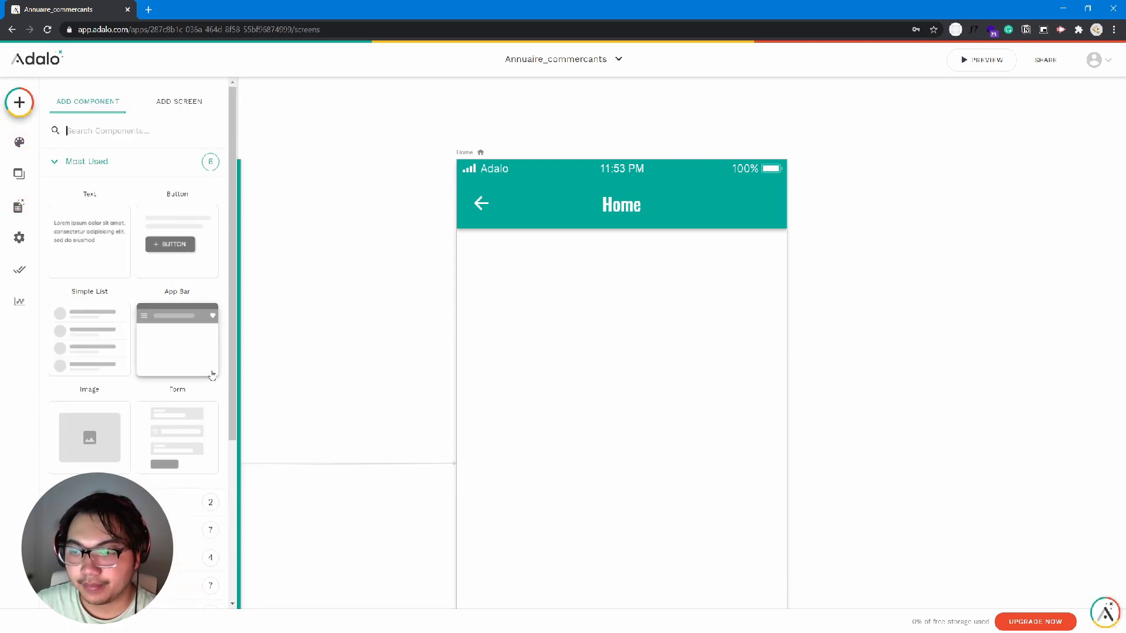
scroll(201, 360, "down", 1)
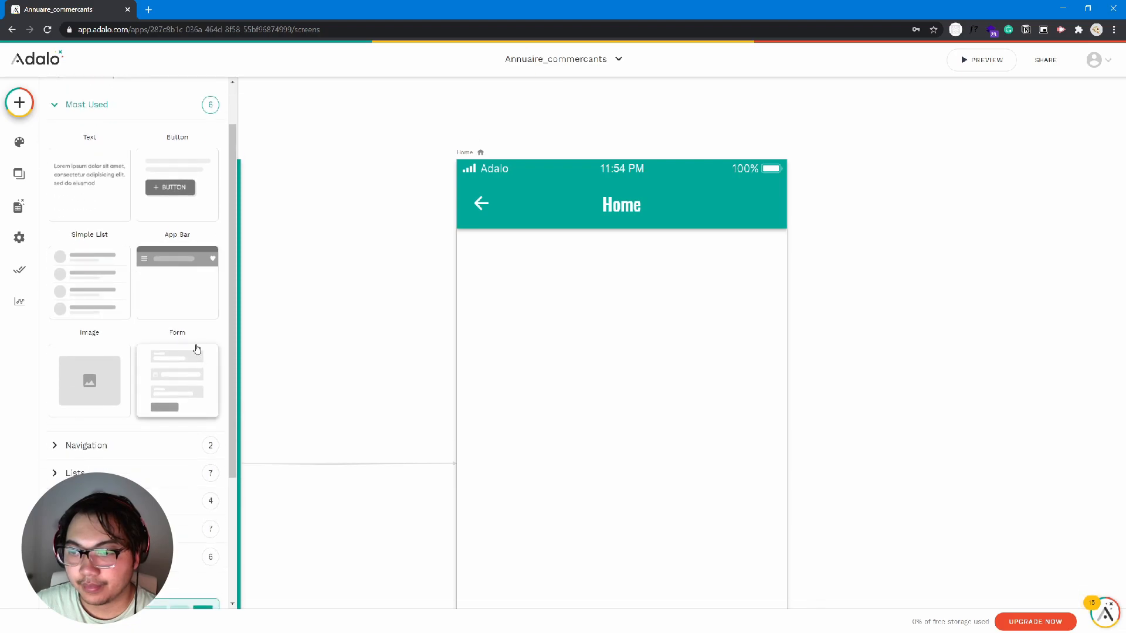
left_click_drag(189, 365, 30, 121)
left_click(19, 103)
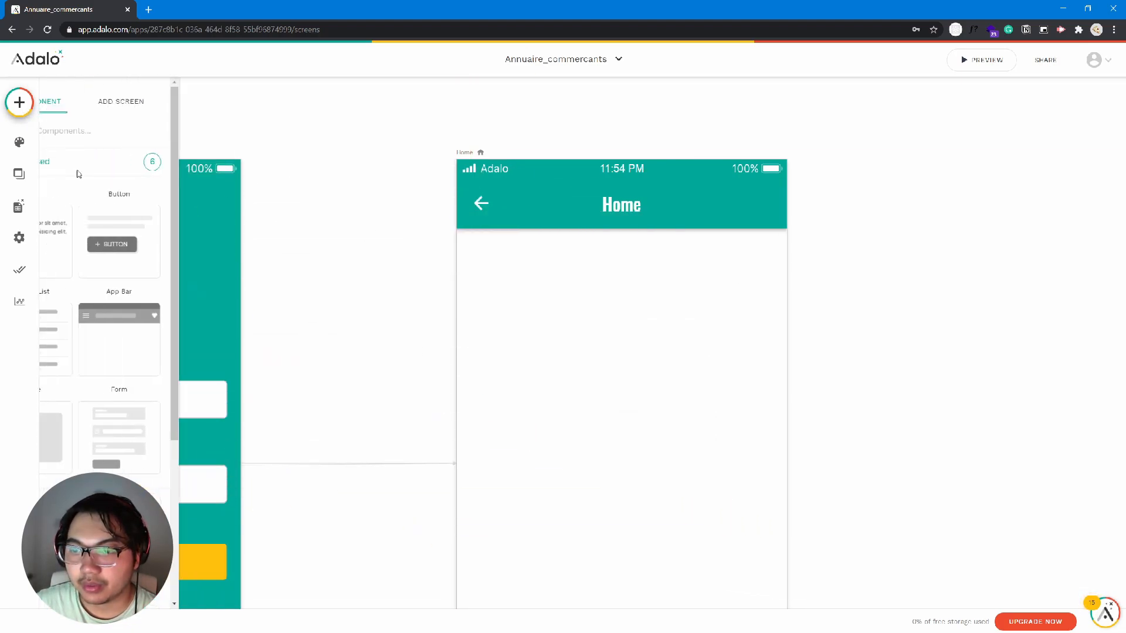
scroll(186, 389, "down", 4)
left_click(120, 296)
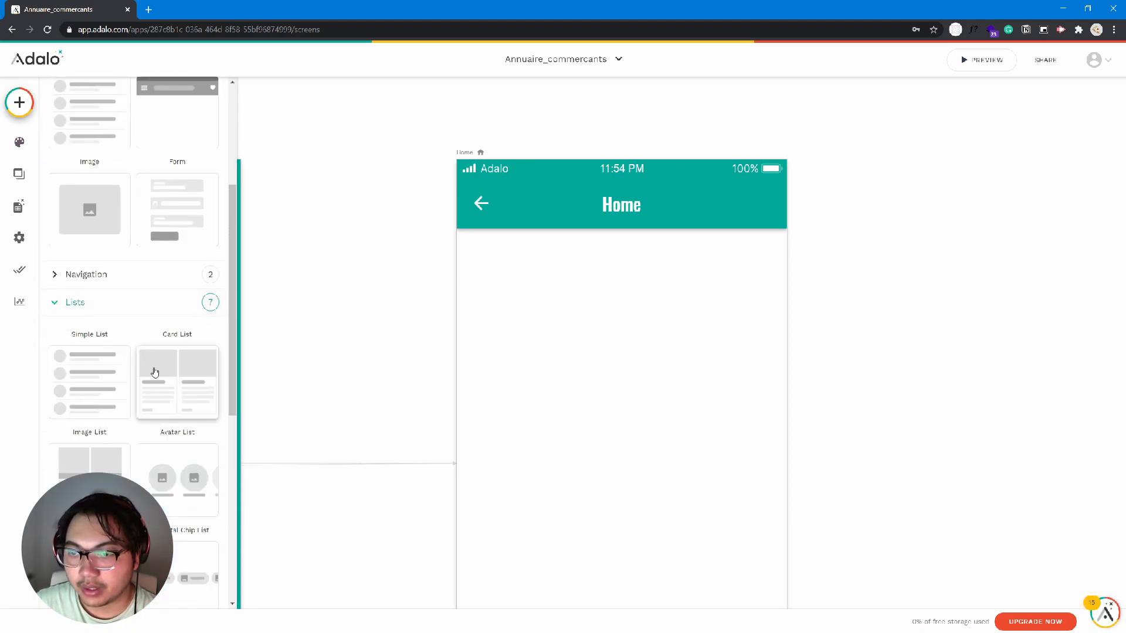
scroll(232, 373, "down", 3)
scroll(232, 372, "up", 1)
left_click_drag(185, 293, 630, 479)
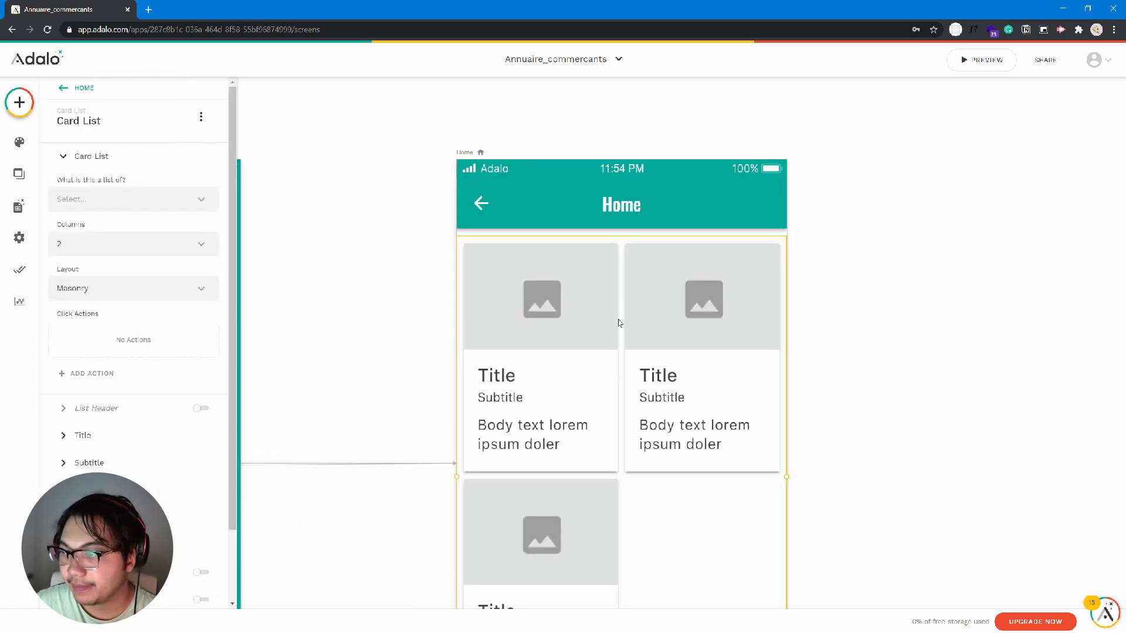
Step: Make the Card List show the Business collection, filtered to Logged In User > Business
left_click(165, 198)
left_click(143, 251)
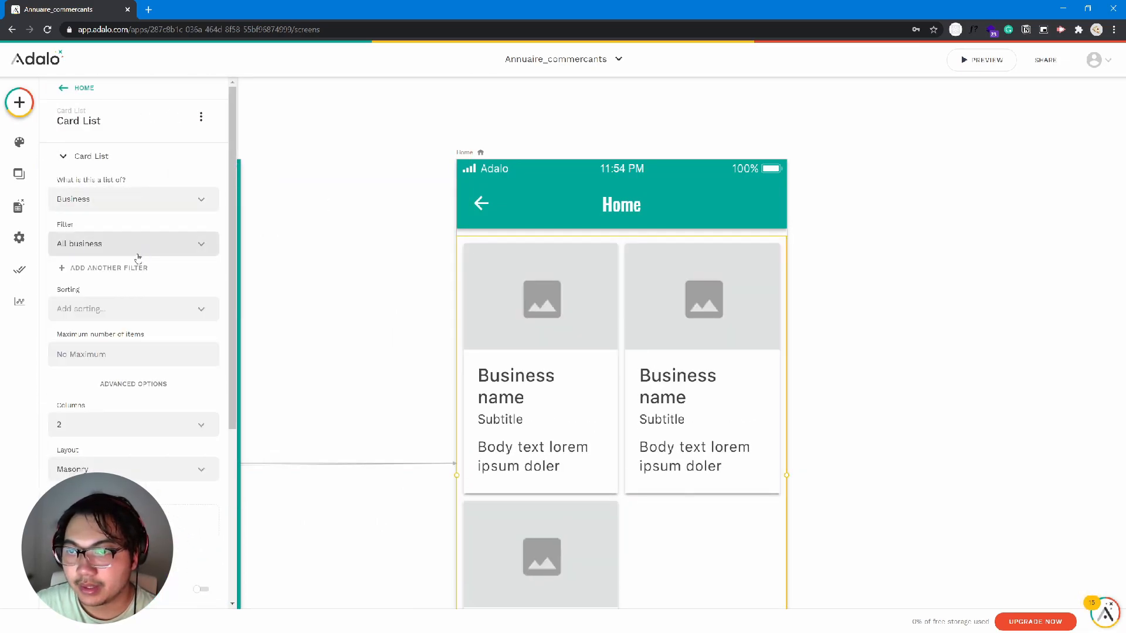
left_click(132, 252)
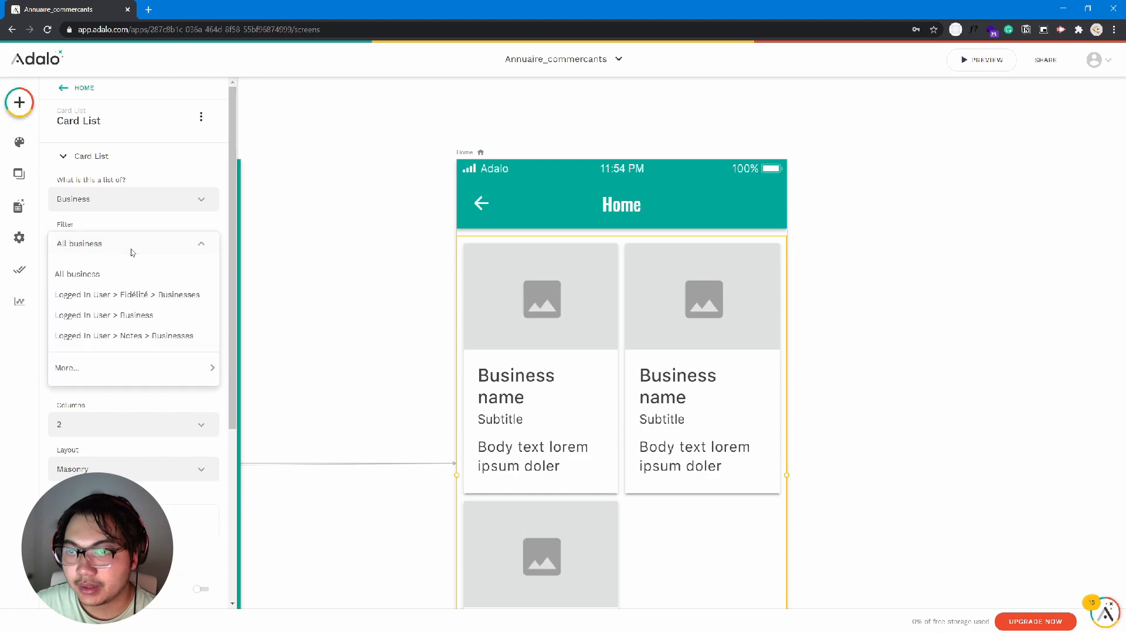
left_click(206, 316)
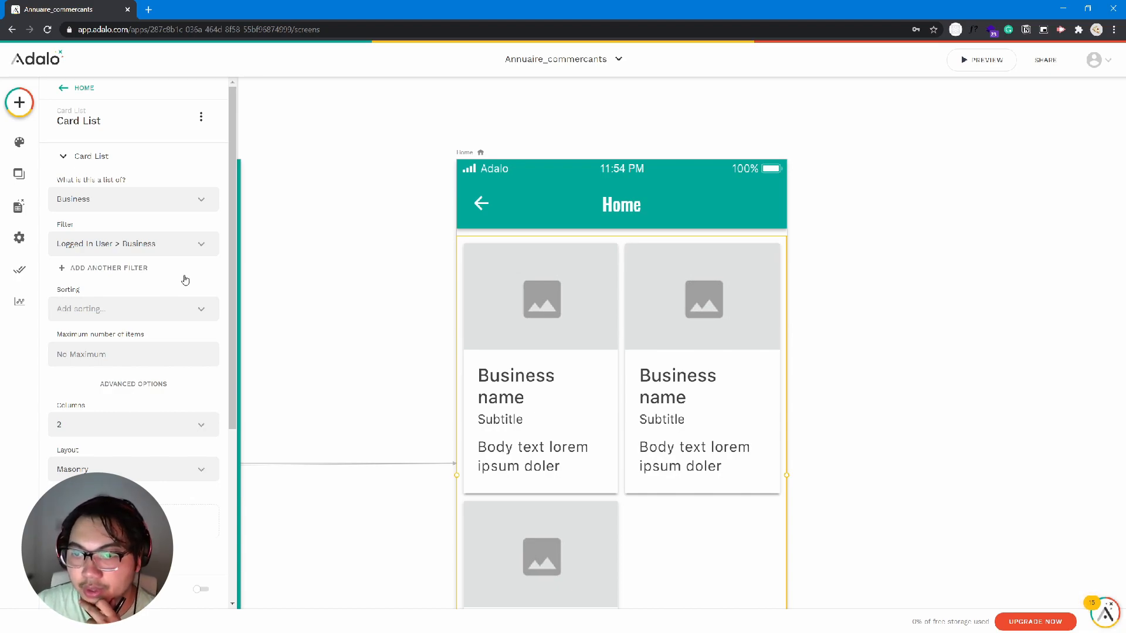
Step: Enable the second button on the Card List's cards and turn off its button background
scroll(180, 330, "down", 1)
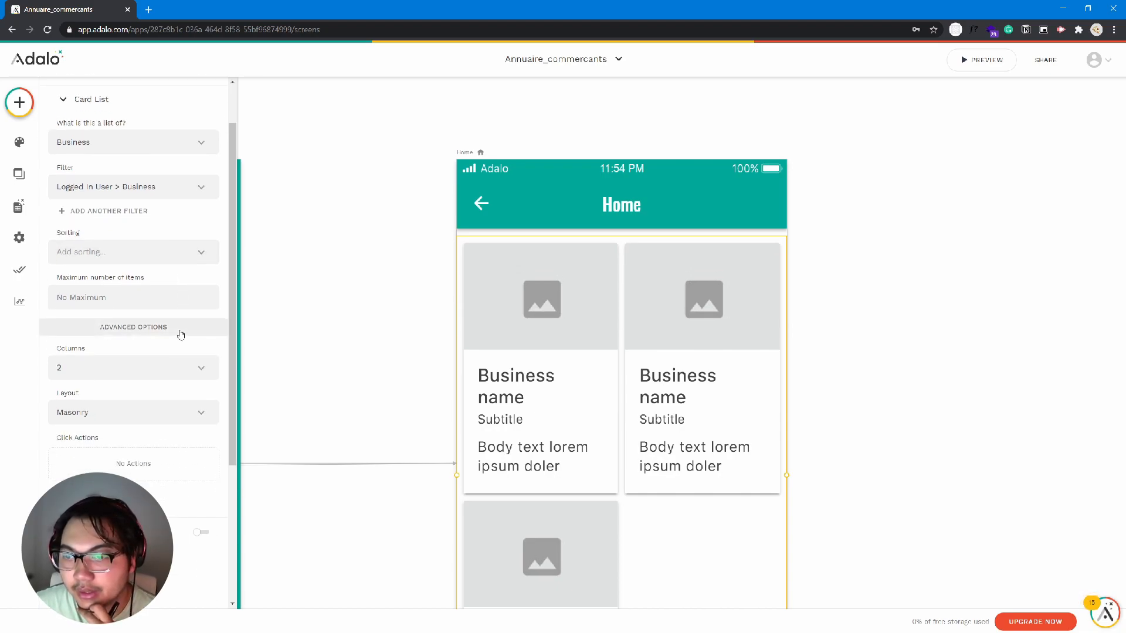
scroll(182, 333, "down", 1)
scroll(183, 332, "down", 3)
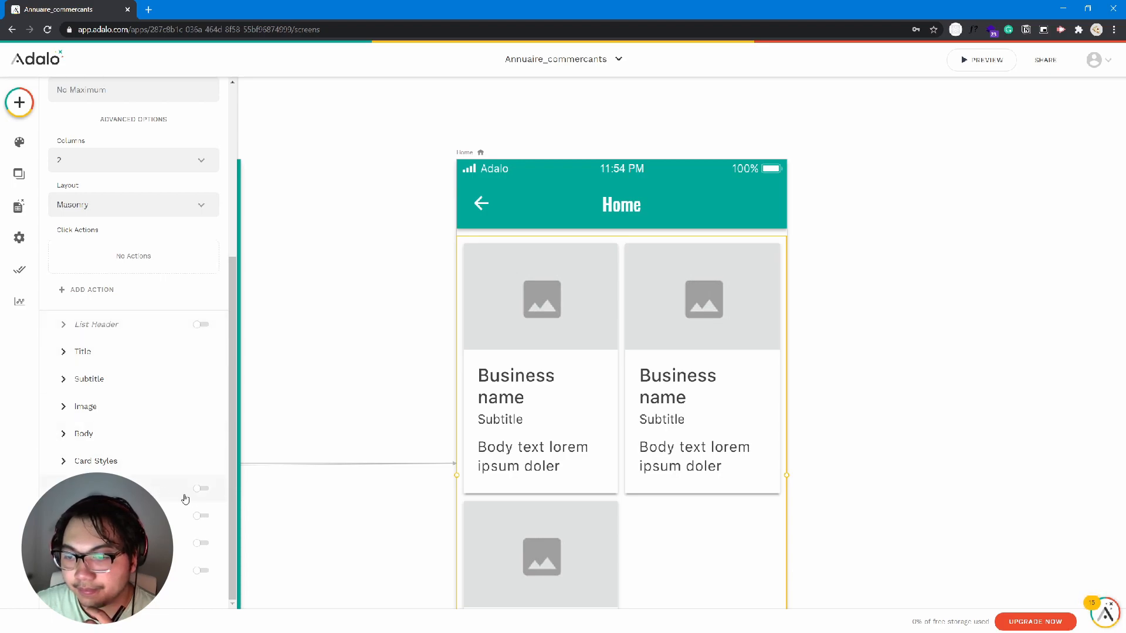
left_click(199, 516)
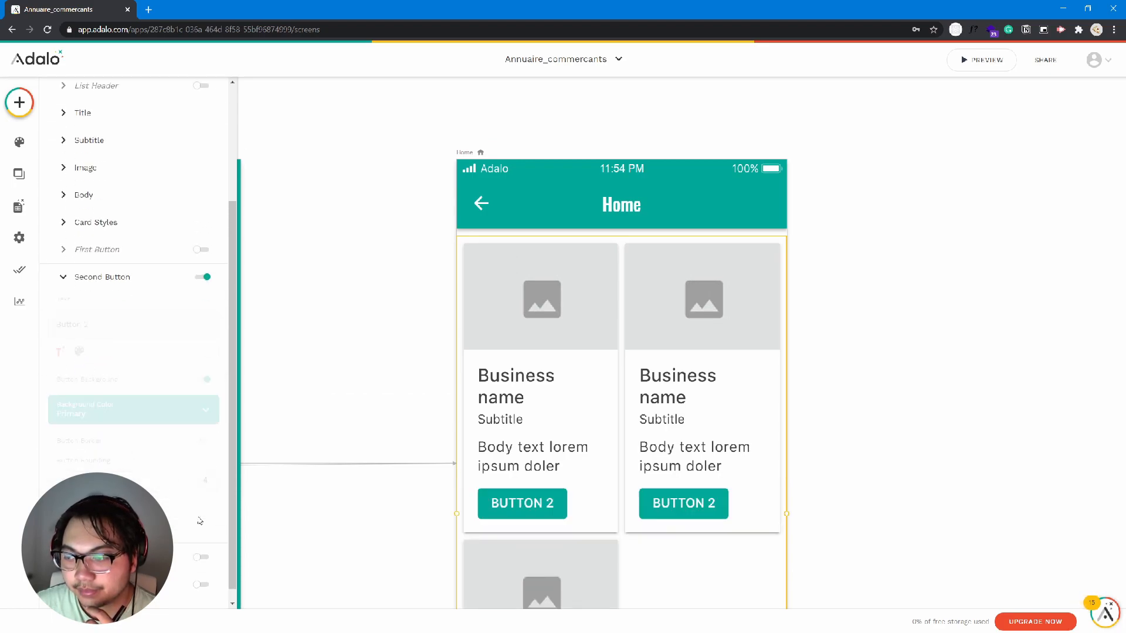
left_click(205, 380)
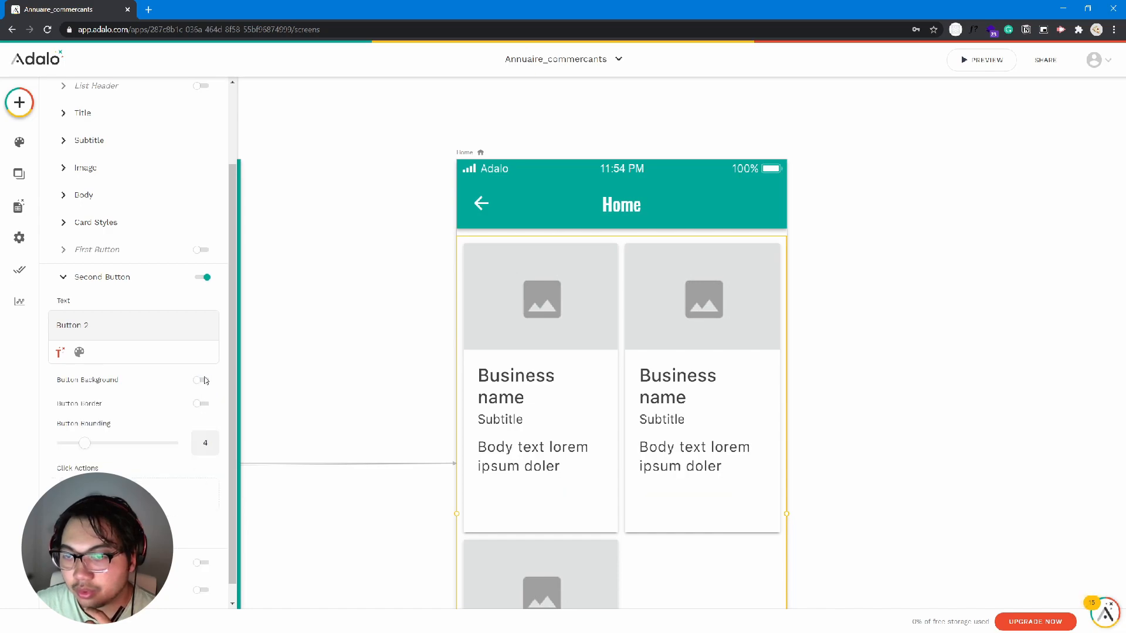
left_click(205, 276)
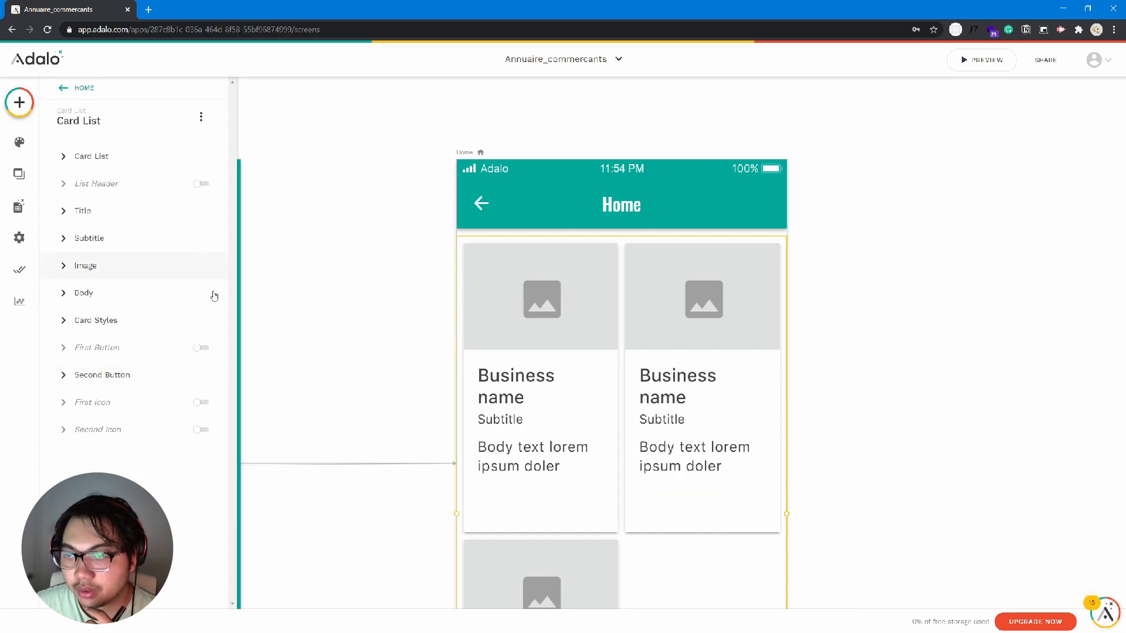
Step: Enable the first button on the Card List's cards, label it Modifier and turn on its border
left_click(205, 348)
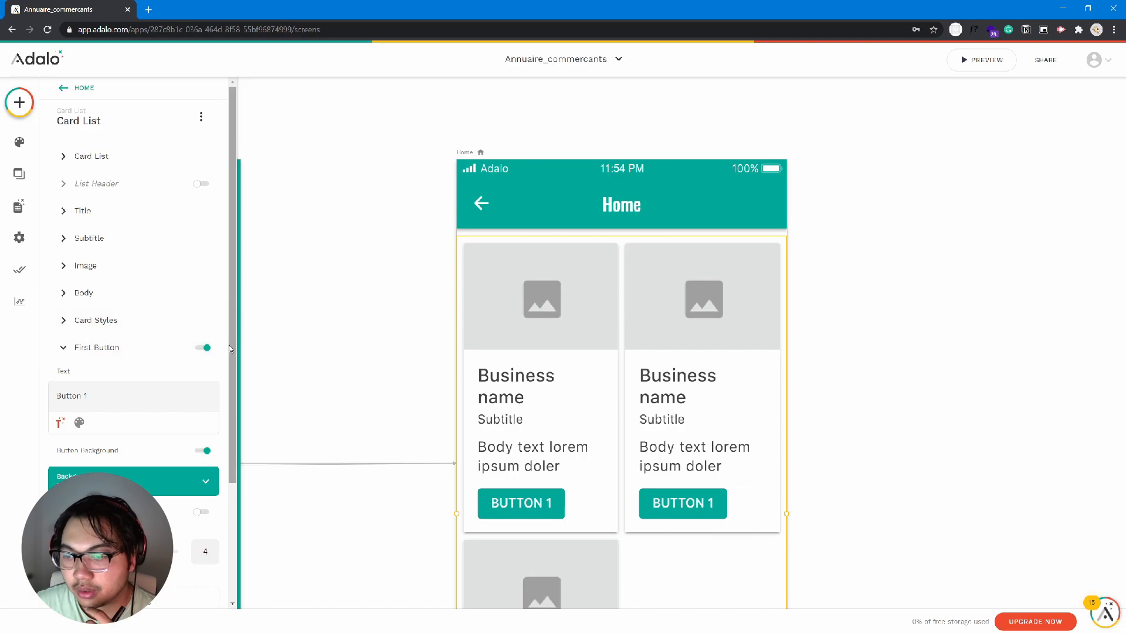
scroll(188, 358, "down", 3)
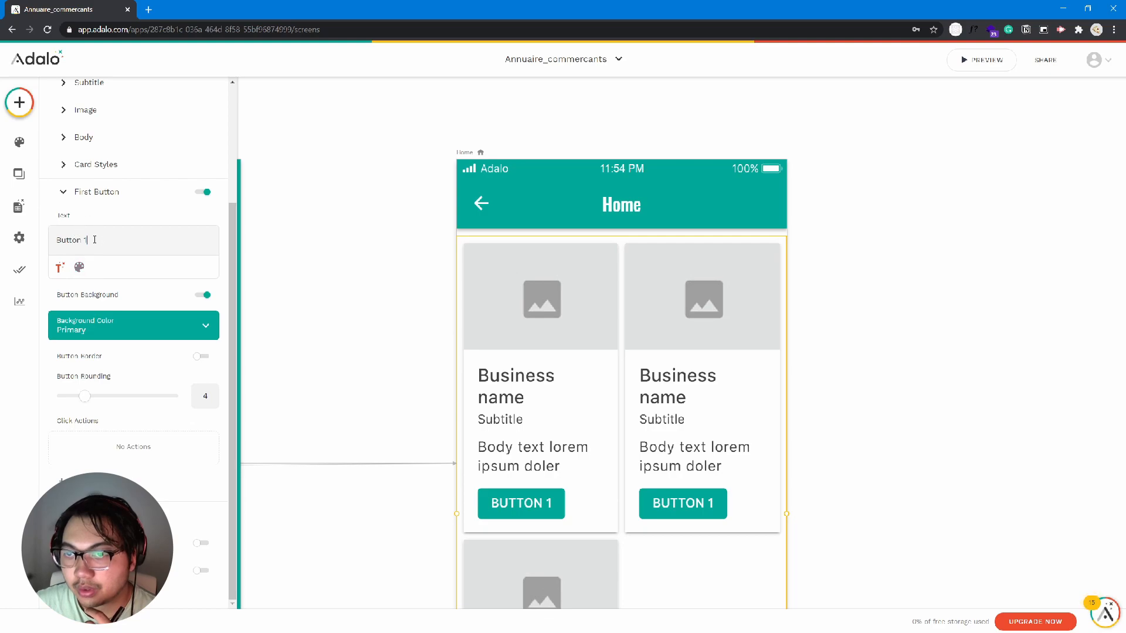
key("ctrl+a")
type("Modifier")
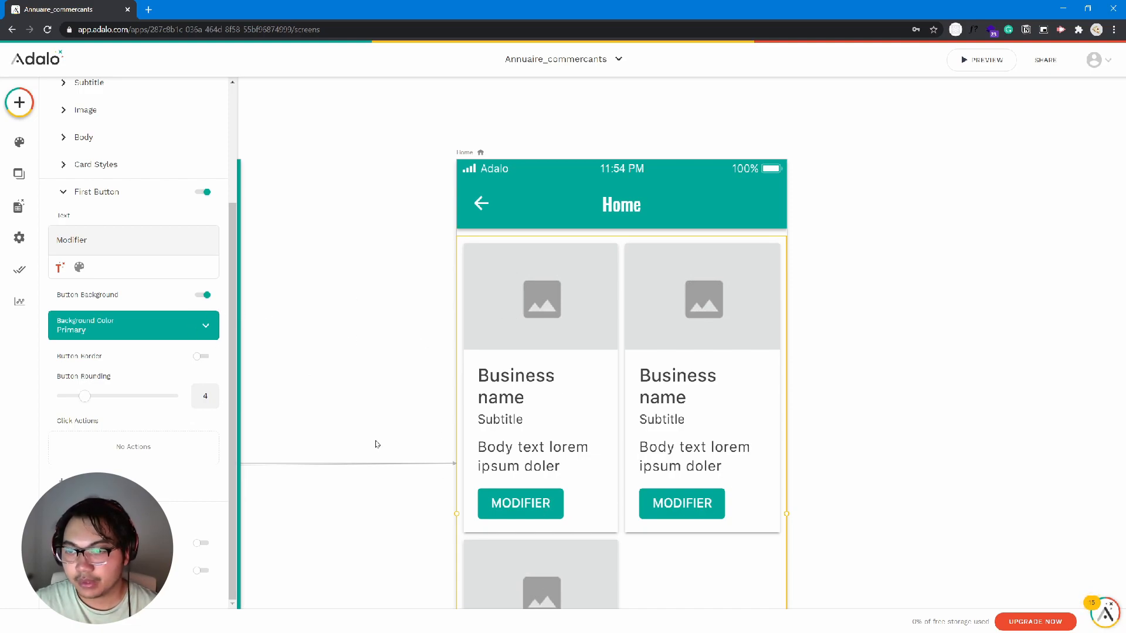
left_click(203, 356)
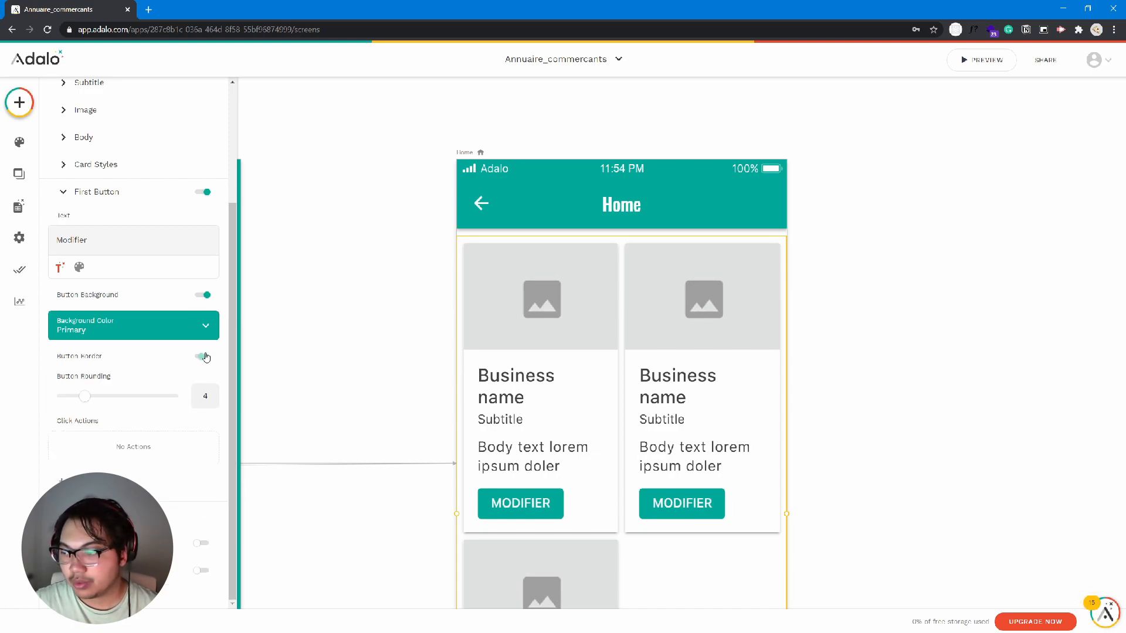
left_click(203, 356)
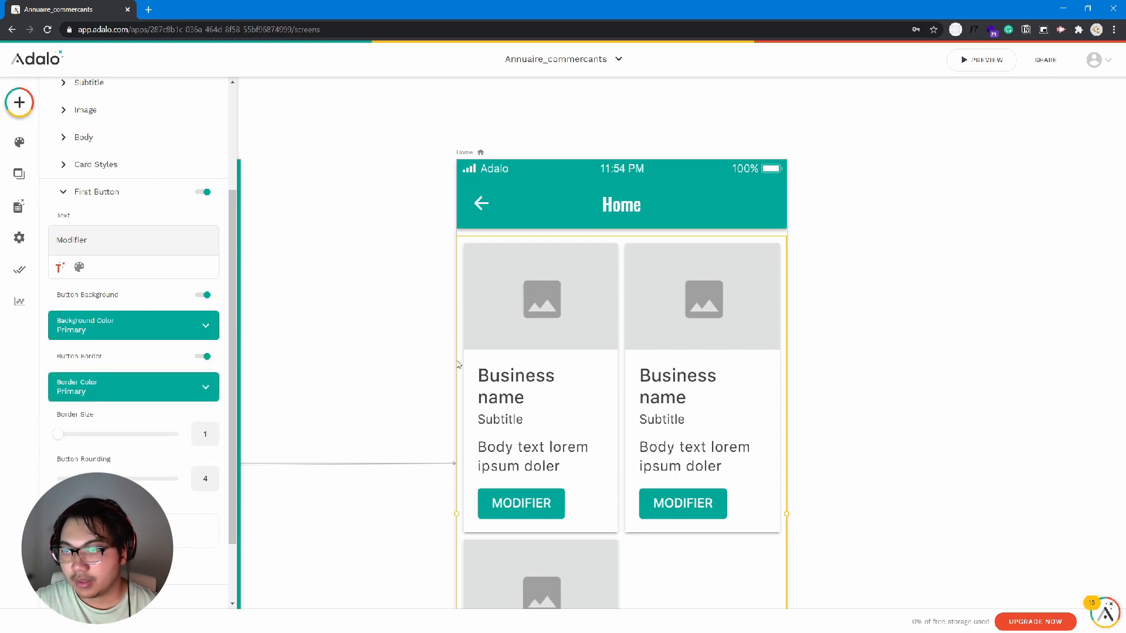
left_click(62, 192)
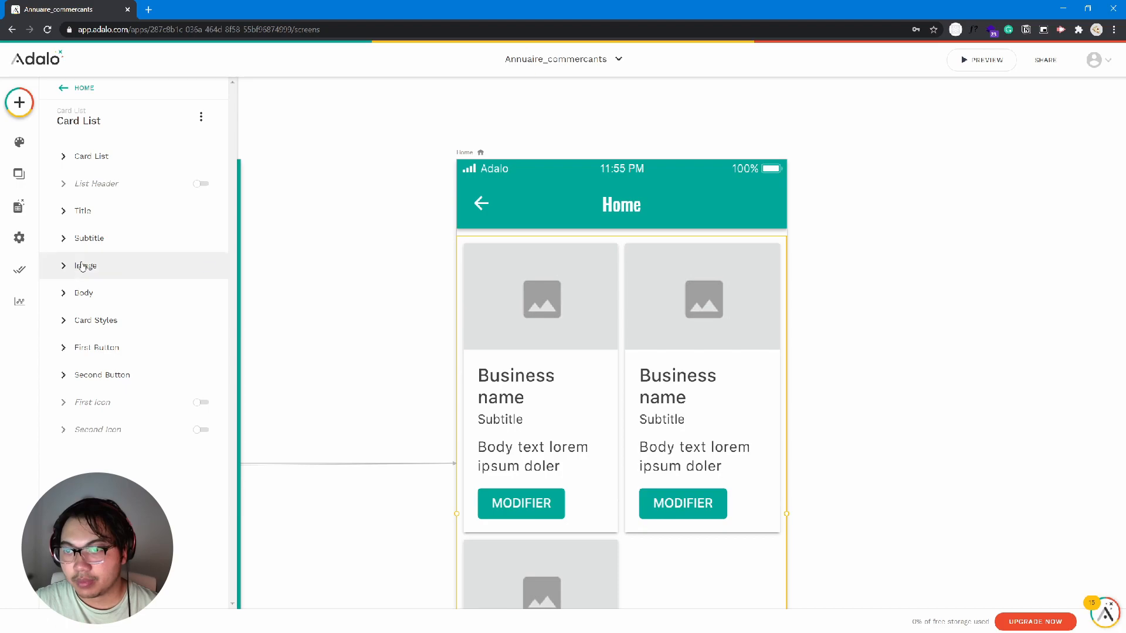
Step: Review the image settings of the Card List's cards, including the image source
left_click(82, 267)
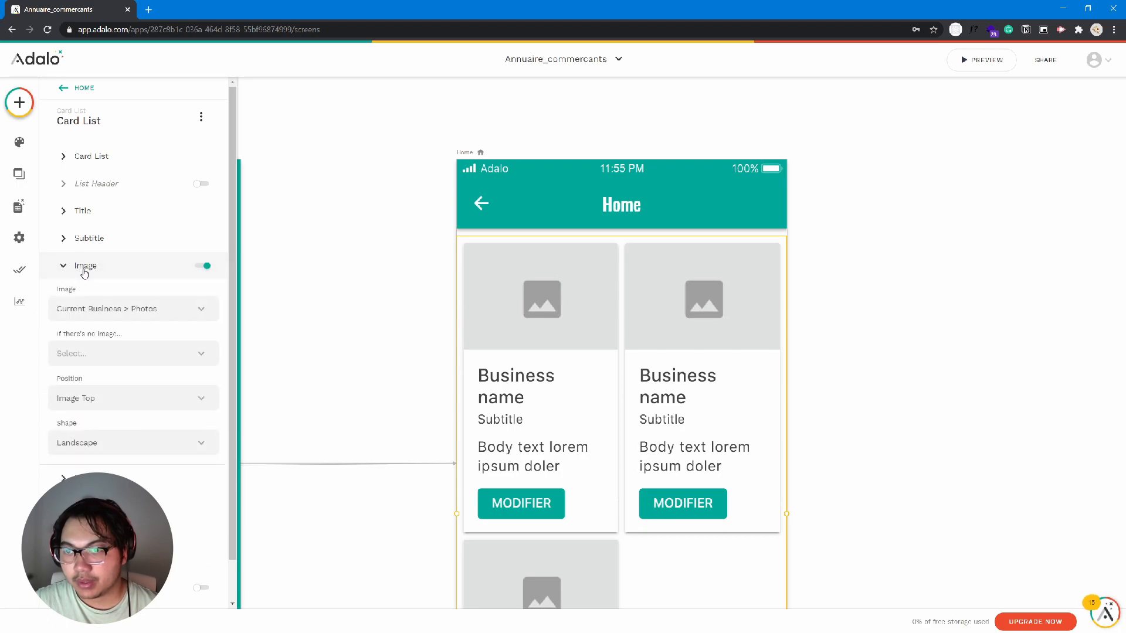
left_click(123, 315)
left_click(123, 309)
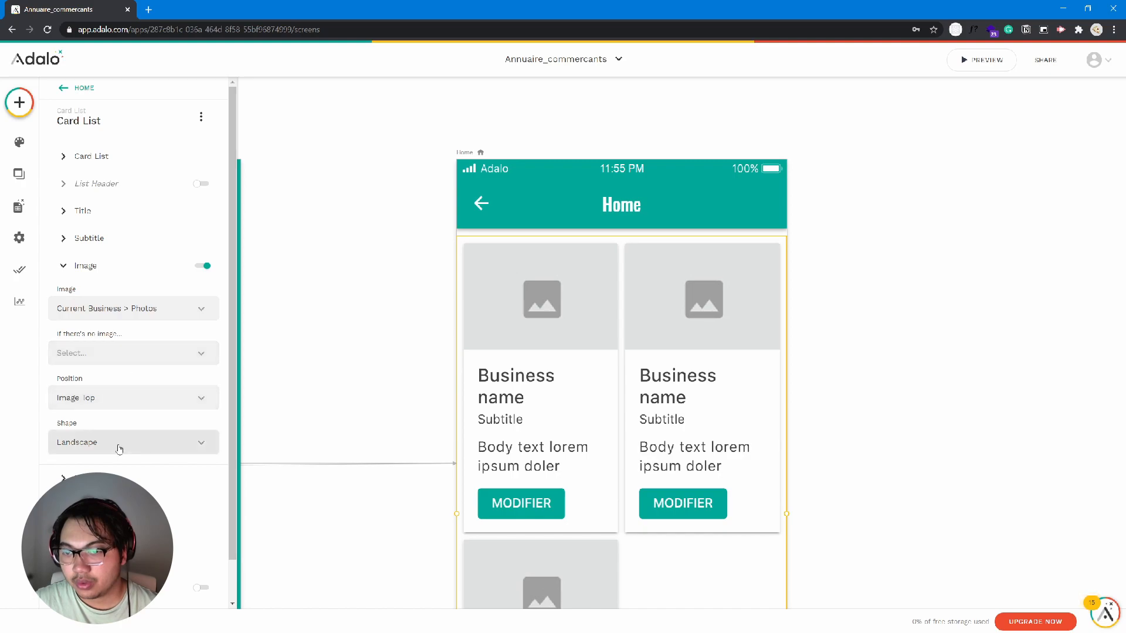
Step: Clear the subtitle text of the Card List's cards and disable the subtitle
left_click(89, 241)
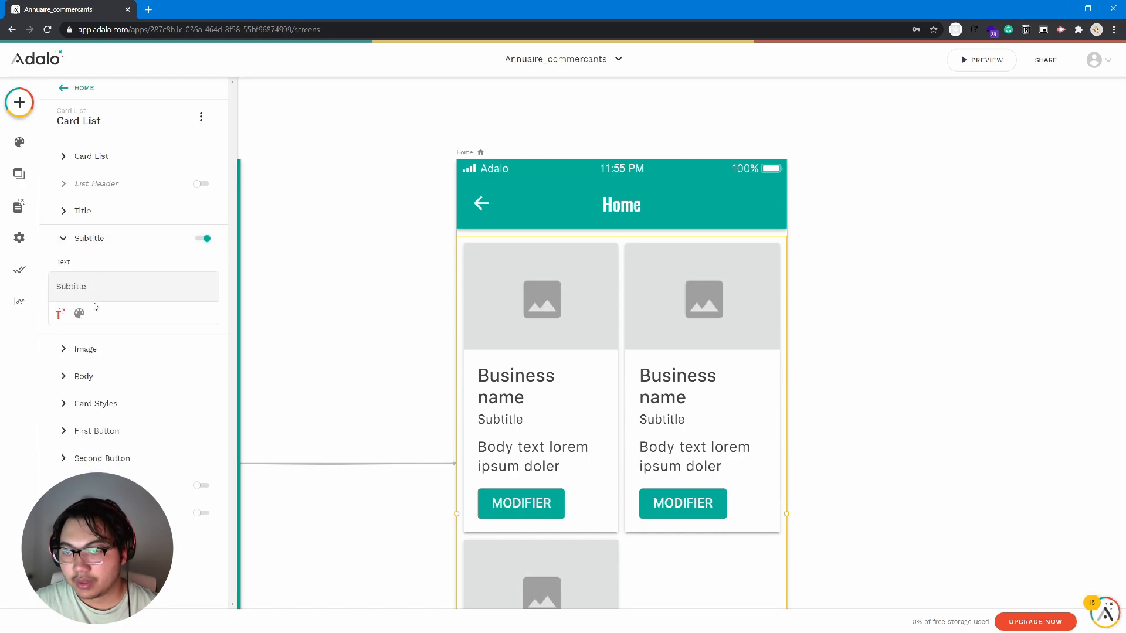
double_click(55, 288)
key("BackSpace")
left_click(92, 240)
left_click(106, 241)
left_click(204, 239)
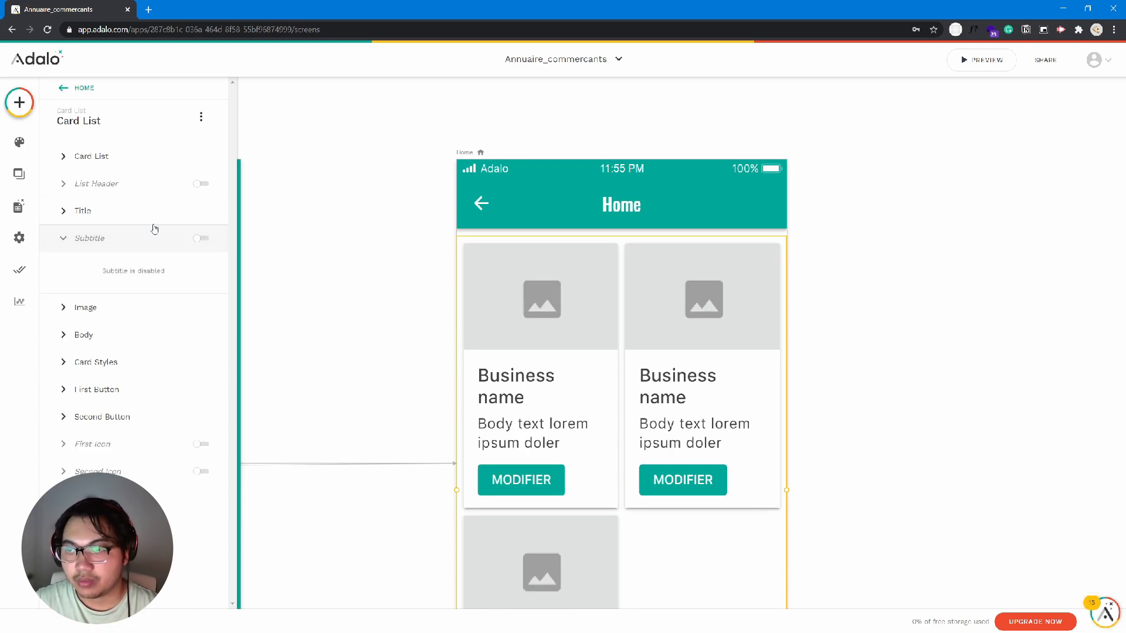
Step: Open the title settings of the Card List's cards
left_click(134, 219)
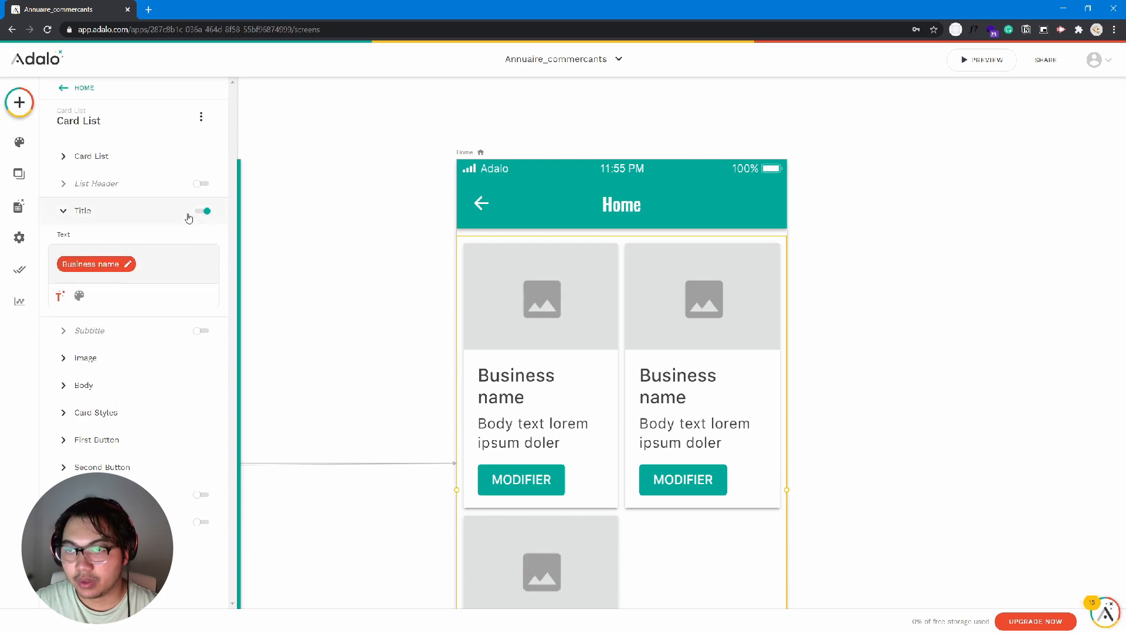
Step: Replace the card list's placeholder body text with the current business's Description field
left_click(106, 215)
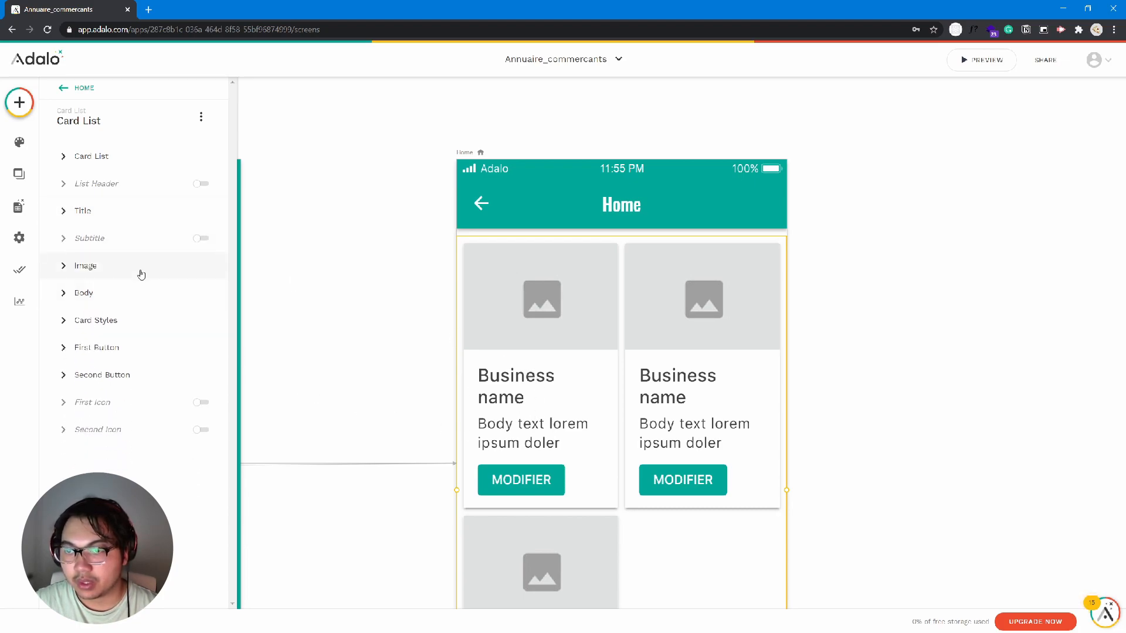
left_click(139, 292)
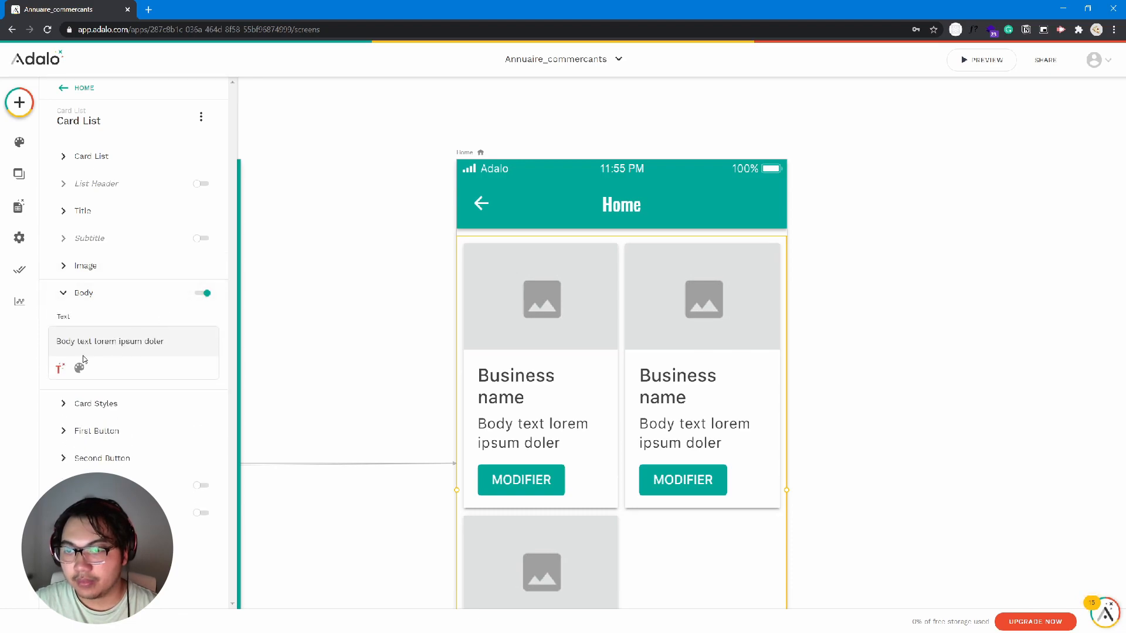
left_click_drag(57, 341, 165, 341)
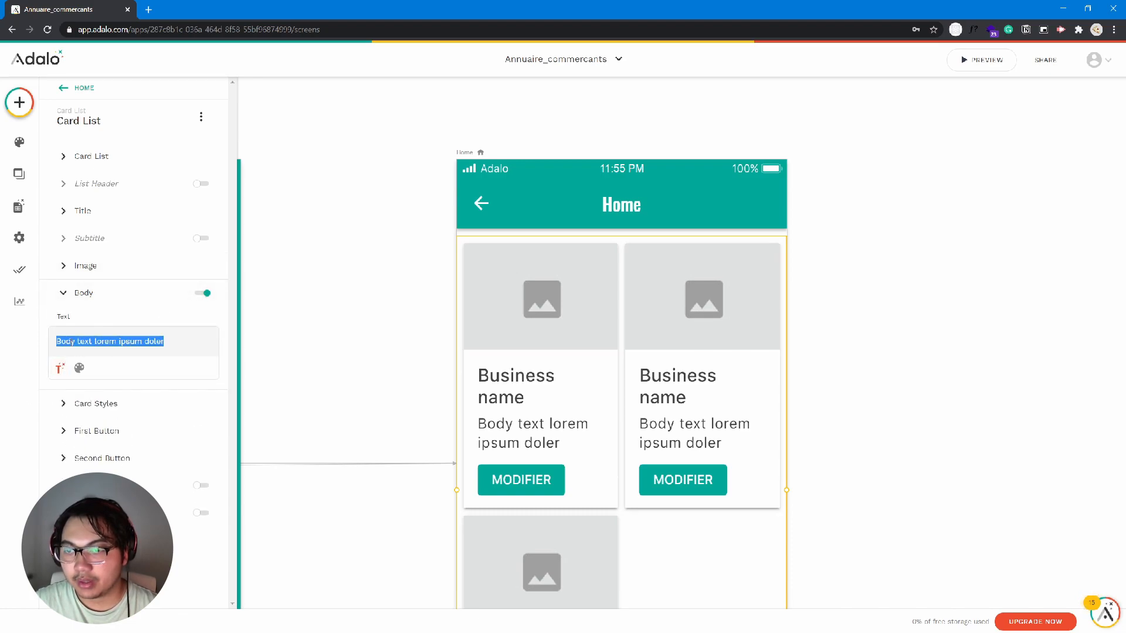
key("BackSpace")
left_click(59, 368)
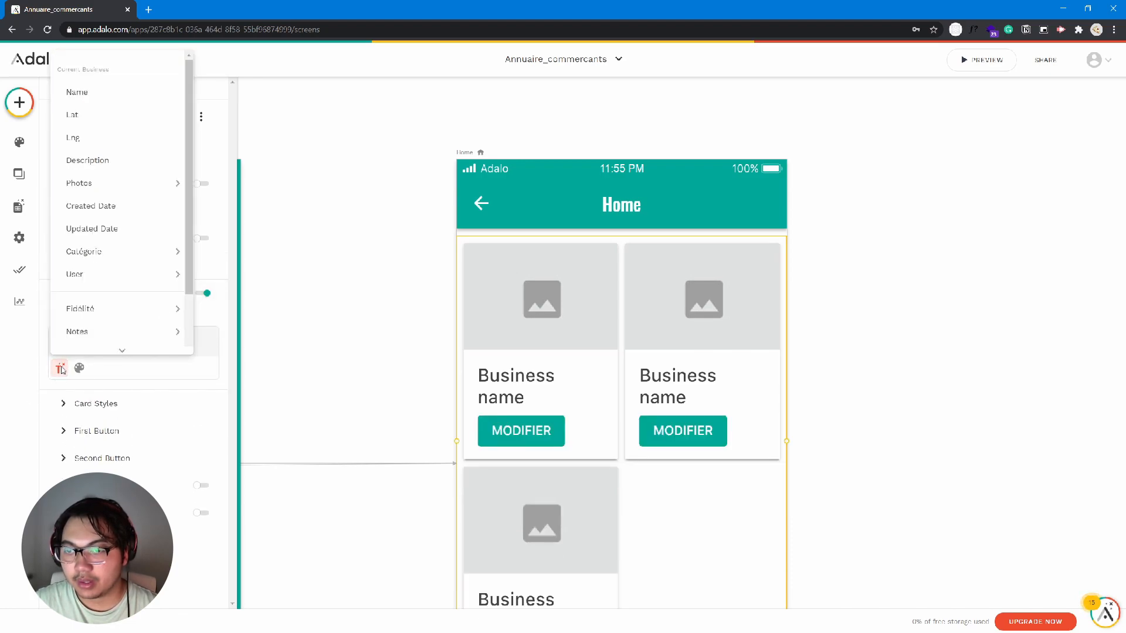
left_click(109, 158)
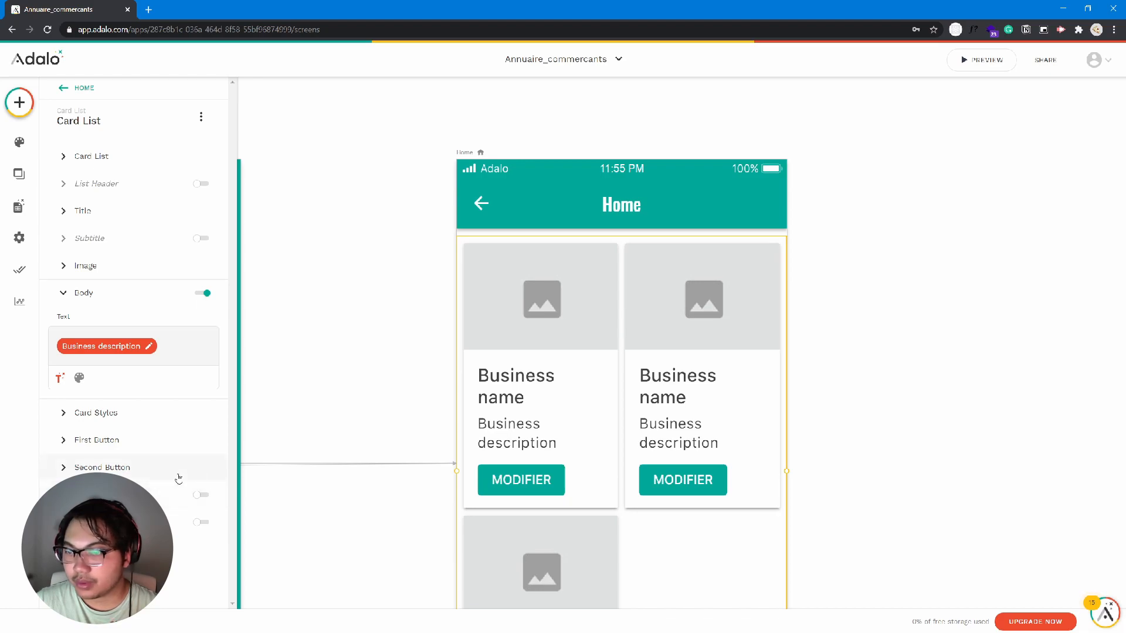
Step: Turn off the second button of the card list on the Home screen
left_click(151, 444)
scroll(168, 447, "down", 3)
scroll(145, 478, "down", 3)
left_click(190, 268)
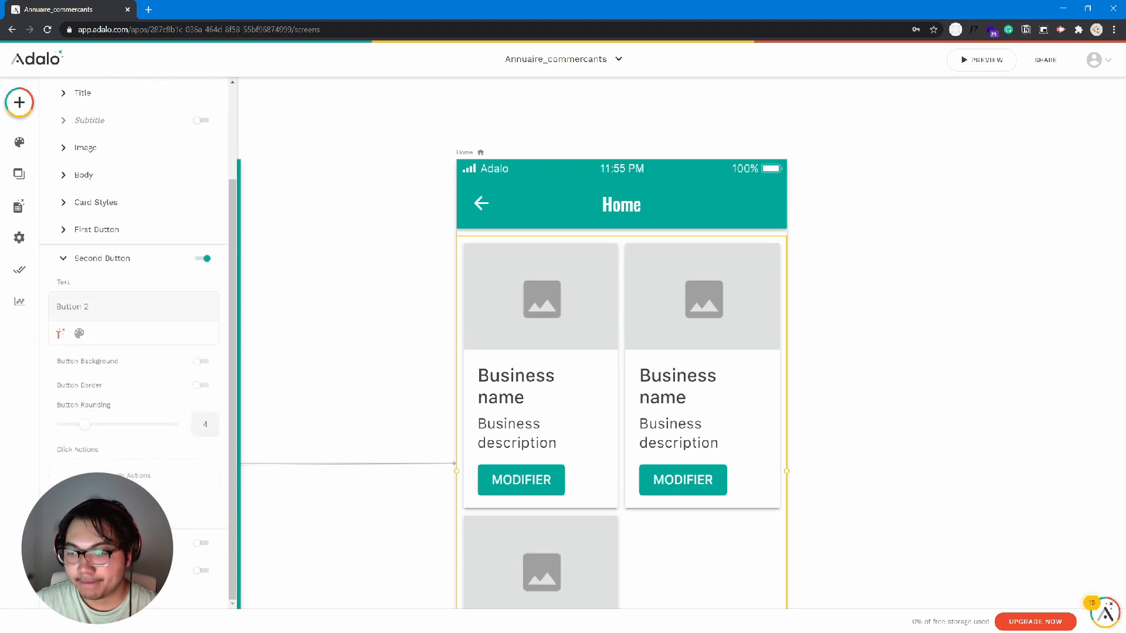
left_click(201, 259)
Step: Add a click action to the card list's first button, Modifier, that links to a new screen
left_click(148, 348)
scroll(145, 349, "down", 3)
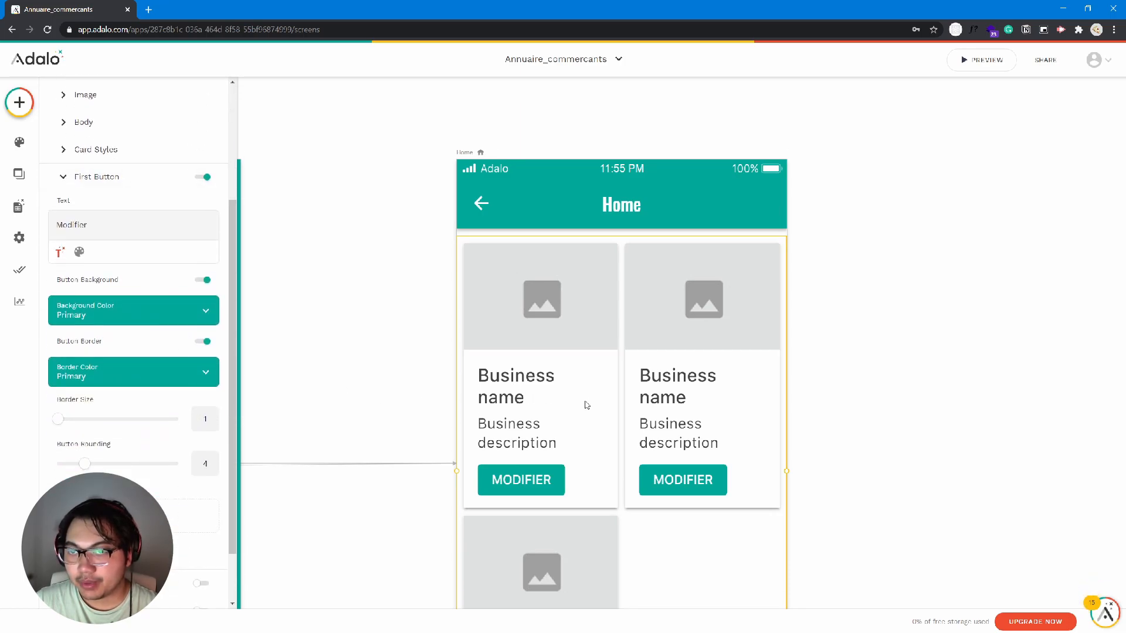
scroll(588, 404, "down", 3)
scroll(136, 463, "up", 1)
scroll(135, 463, "down", 2)
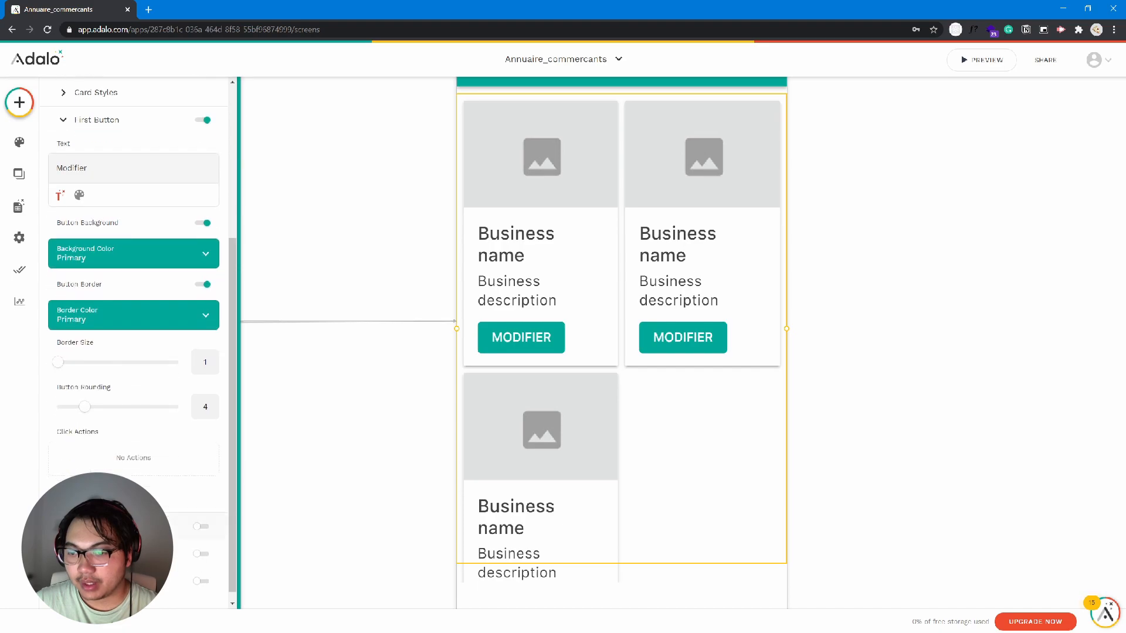
left_click(176, 493)
mouse_move(137, 291)
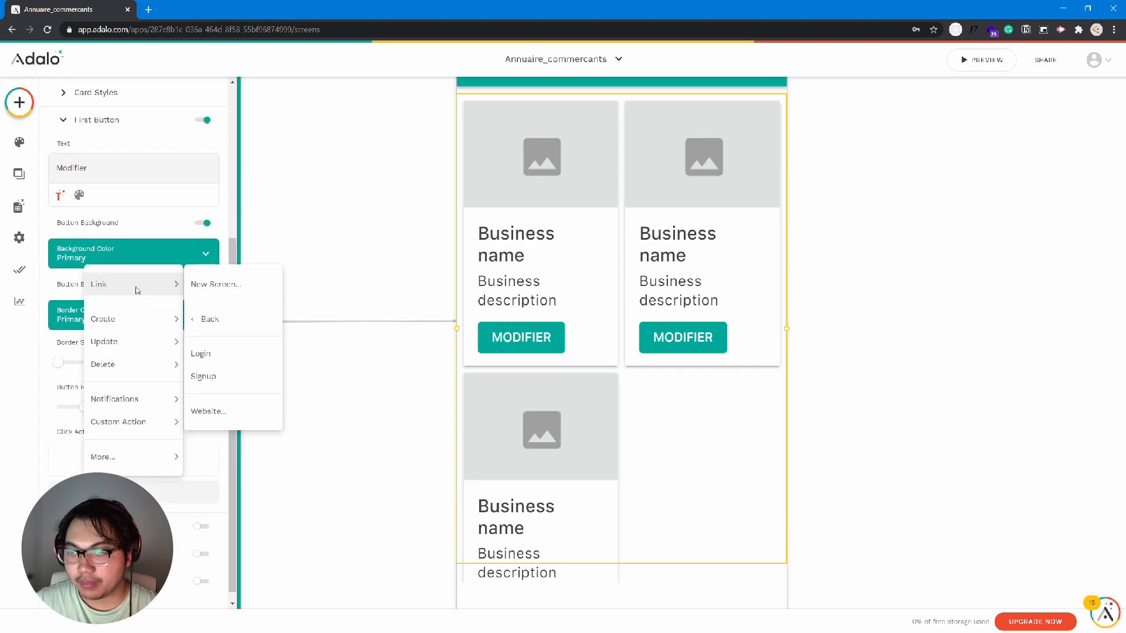
left_click(206, 283)
Step: Create the linked screen with the name modifier_business, using the App Bar template
type("modifier")
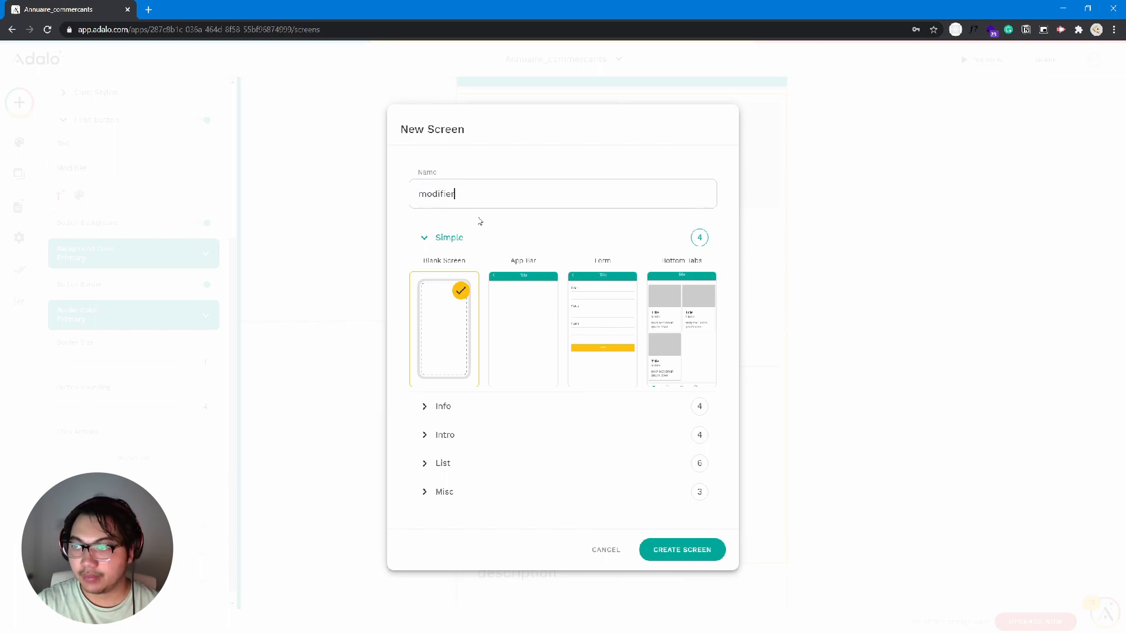
type("_business")
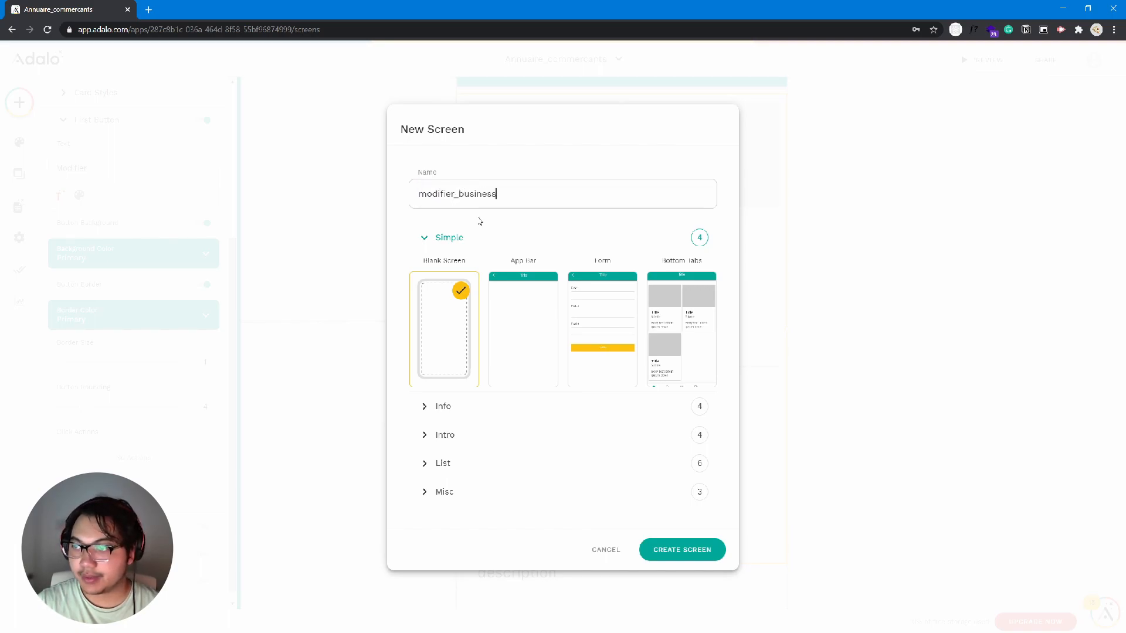
left_click(534, 394)
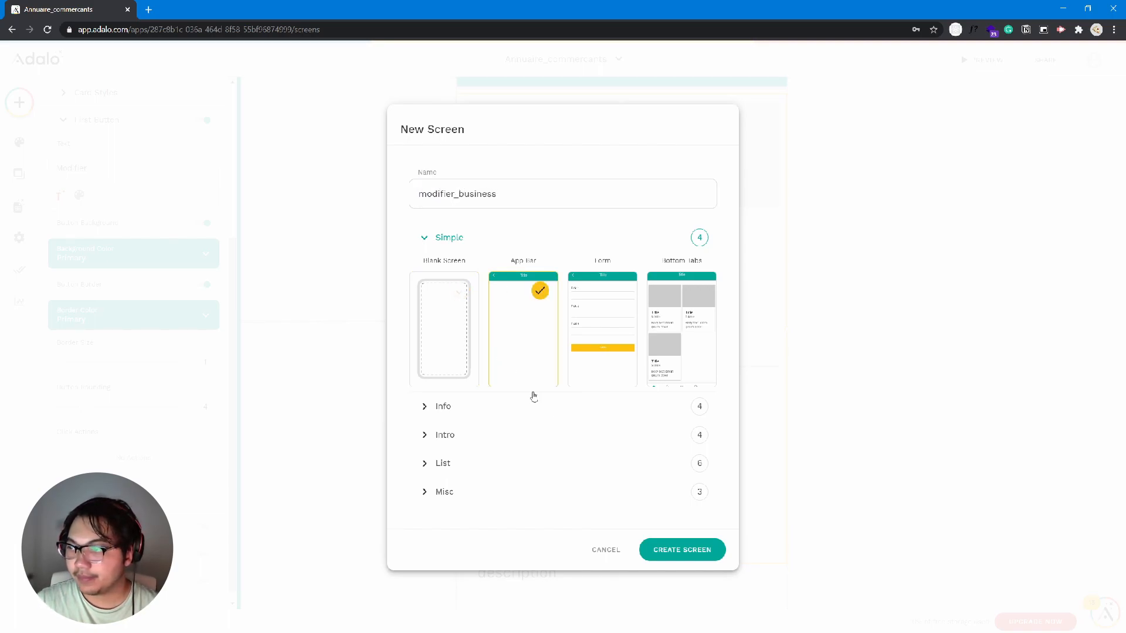
left_click(683, 549)
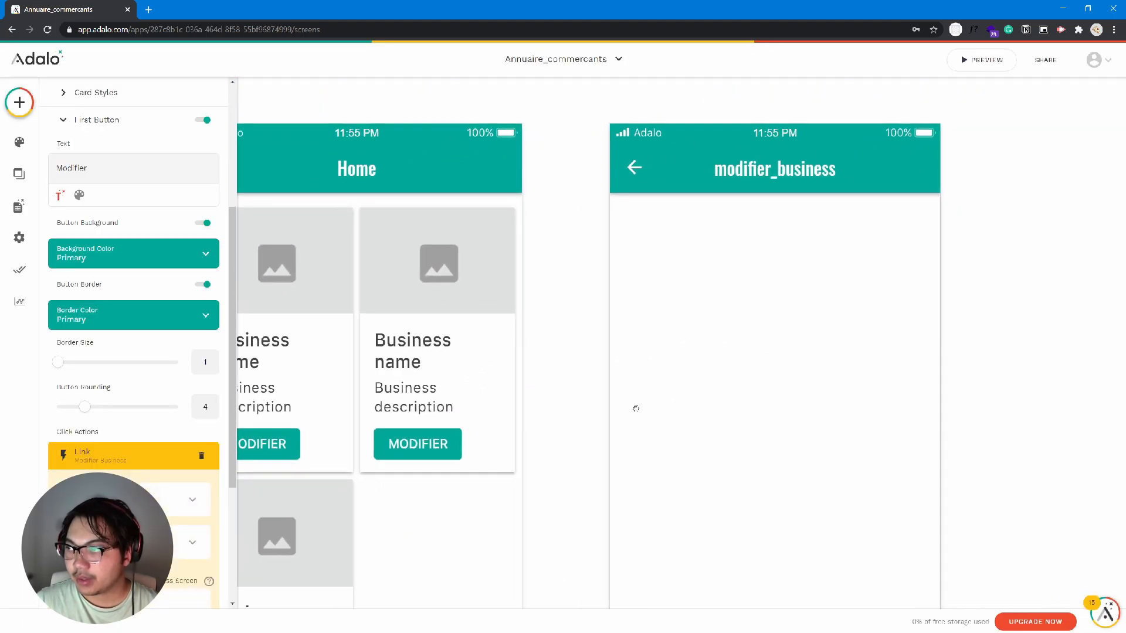
Step: Place a form on the modifier_business screen and open its list of data collections
left_click(19, 102)
left_click_drag(170, 440, 788, 395)
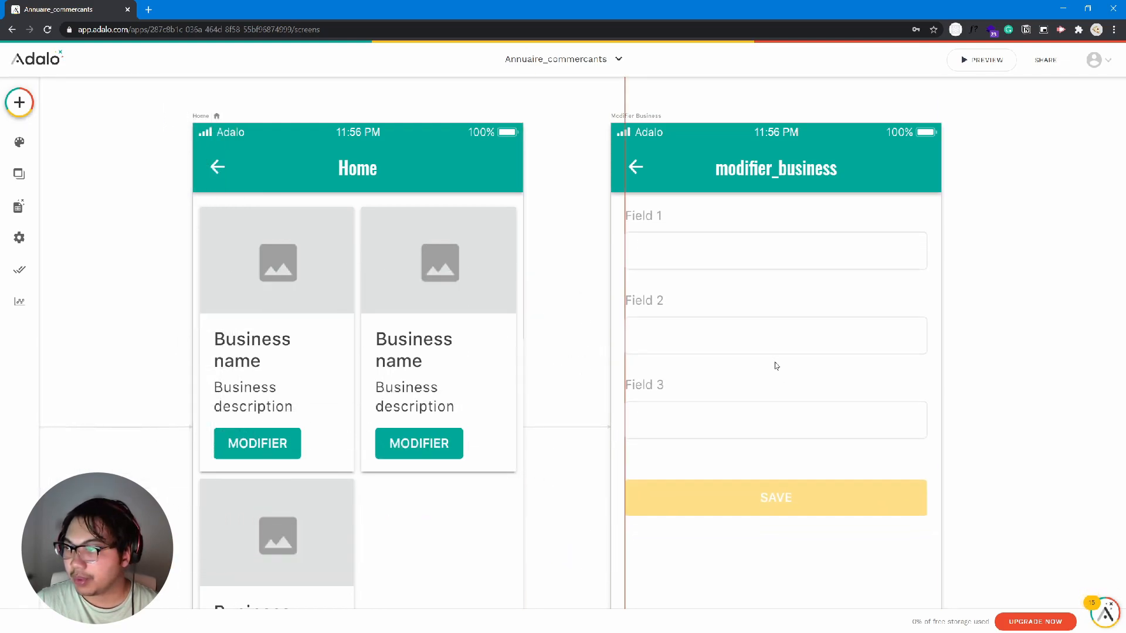
left_click(155, 194)
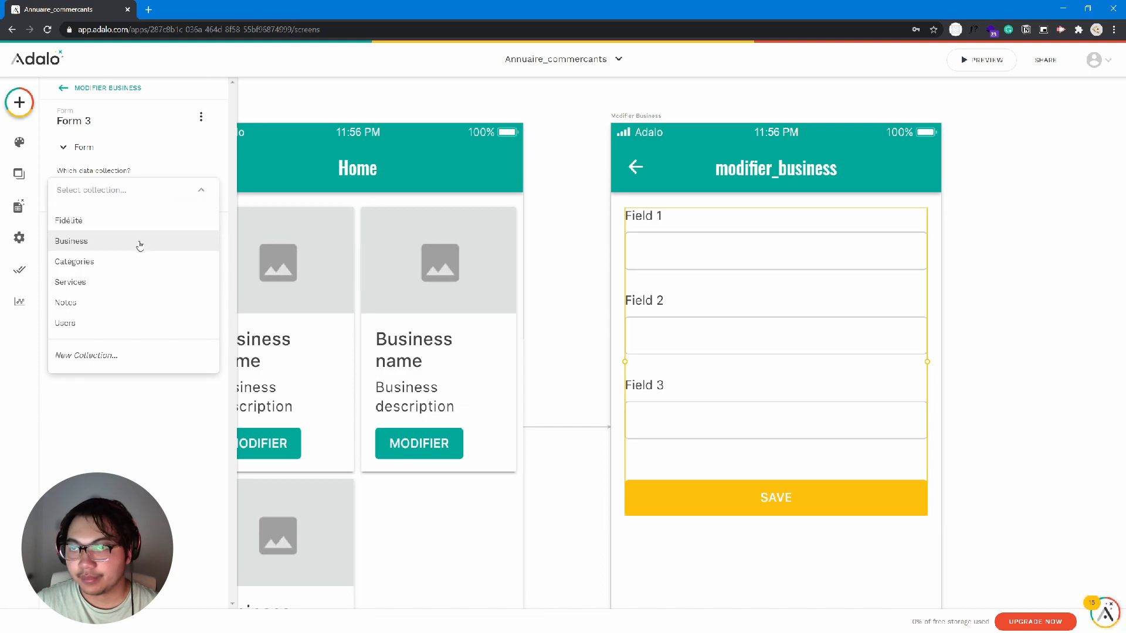
left_click(299, 444)
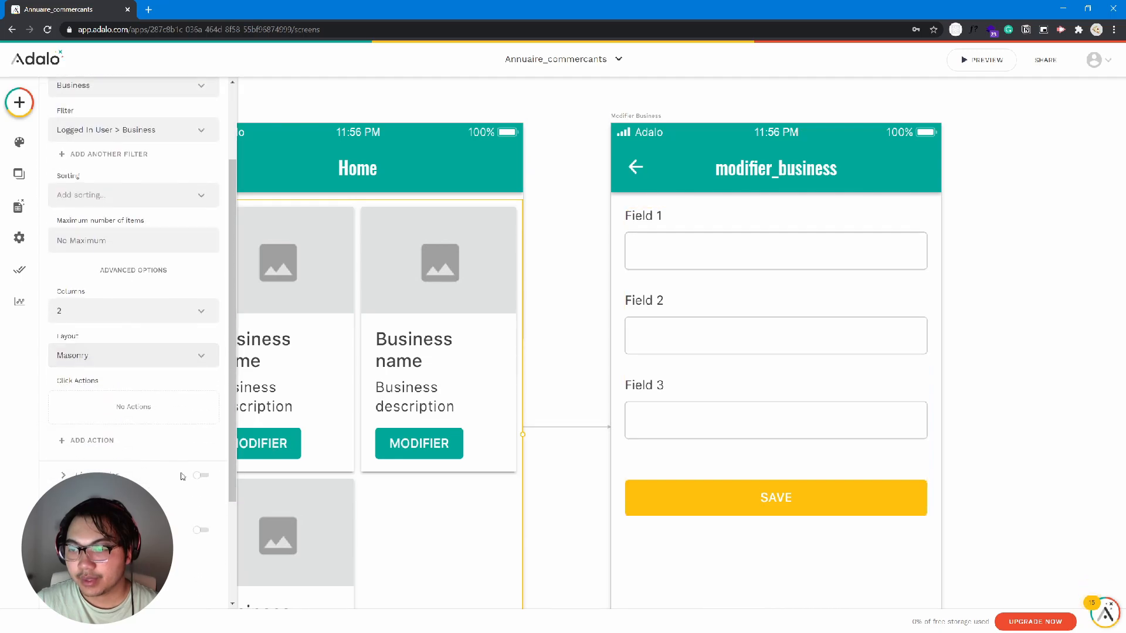
scroll(273, 451, "down", 5)
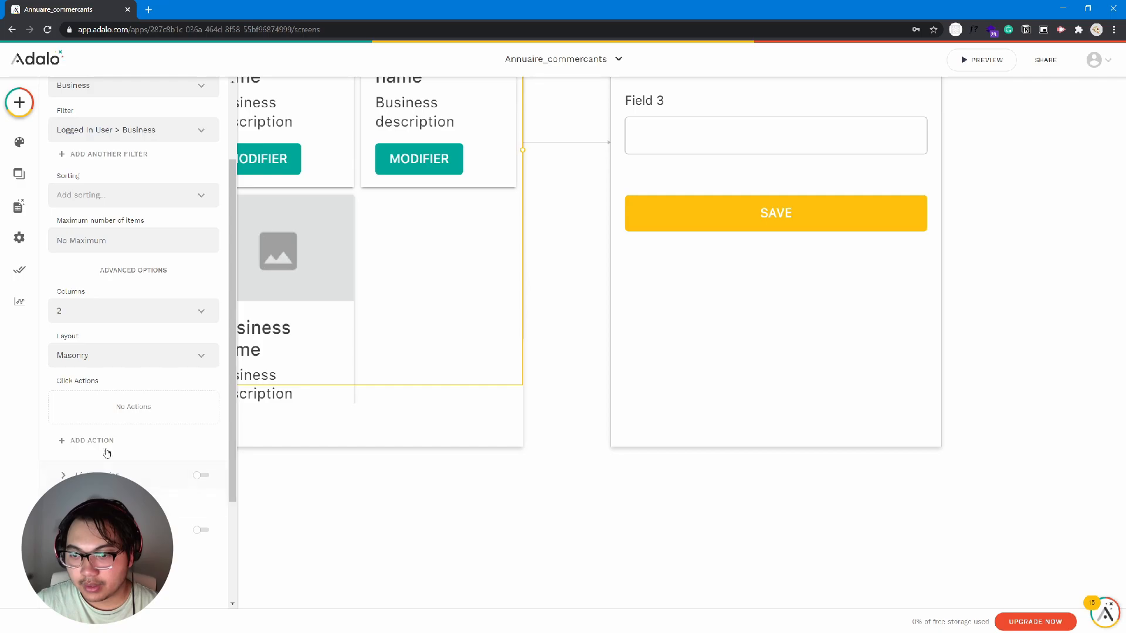
scroll(314, 313, "up", 5)
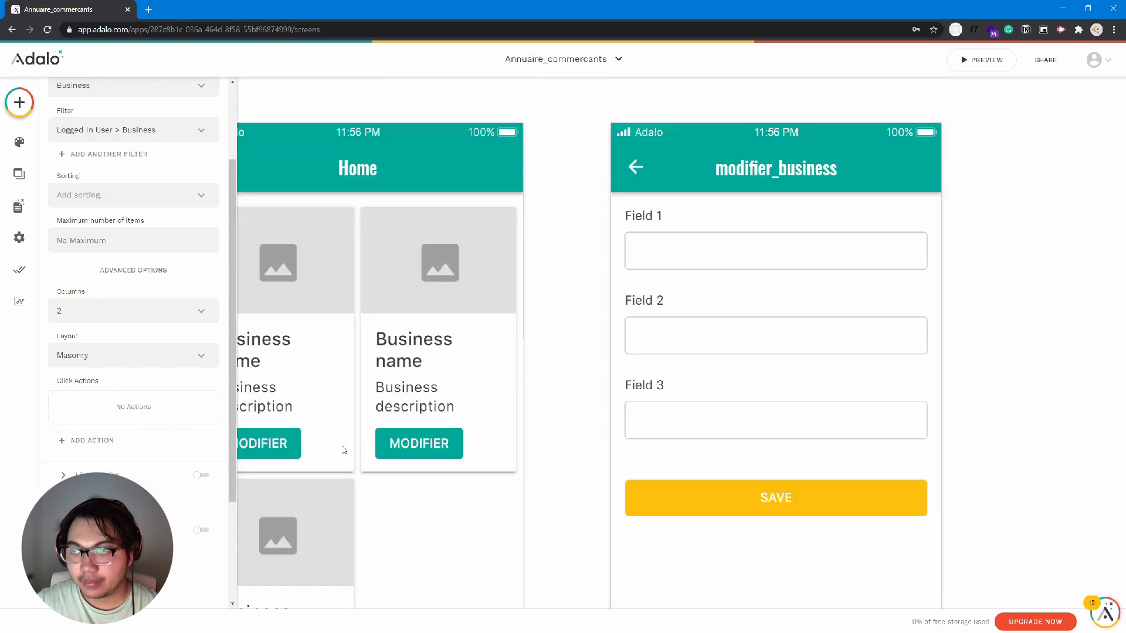
left_click(124, 450)
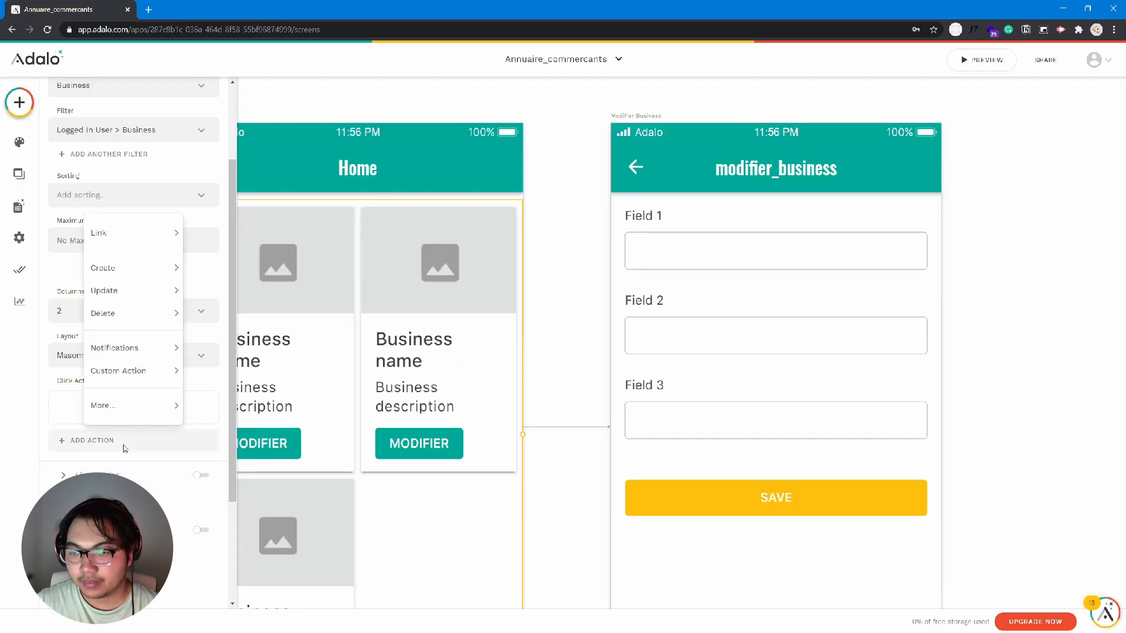
mouse_move(135, 233)
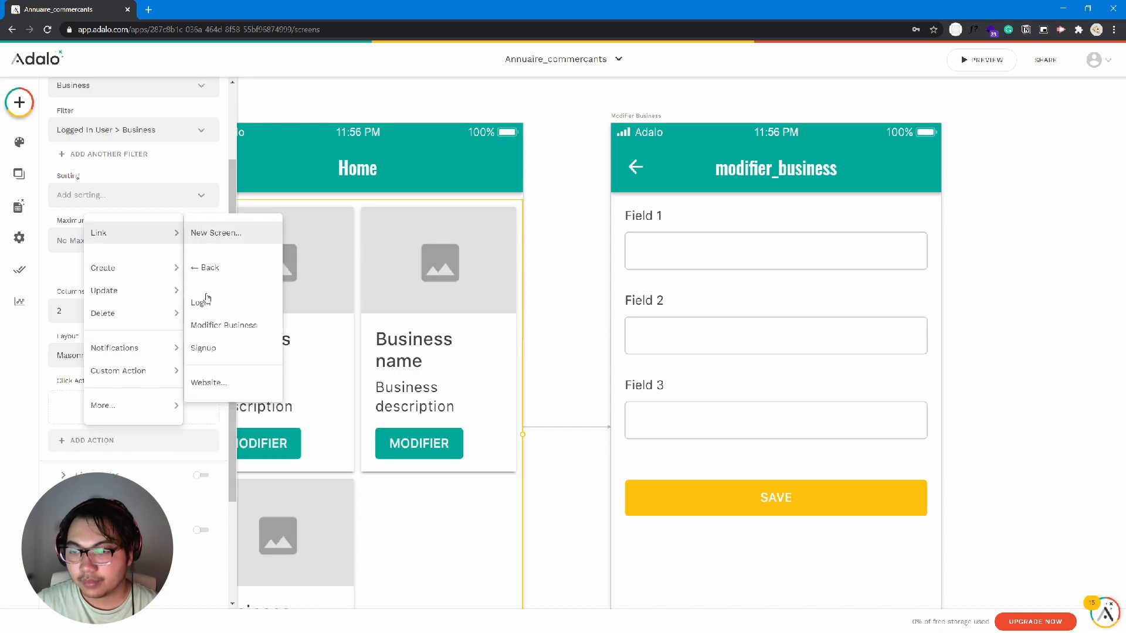
mouse_move(106, 405)
key("Escape")
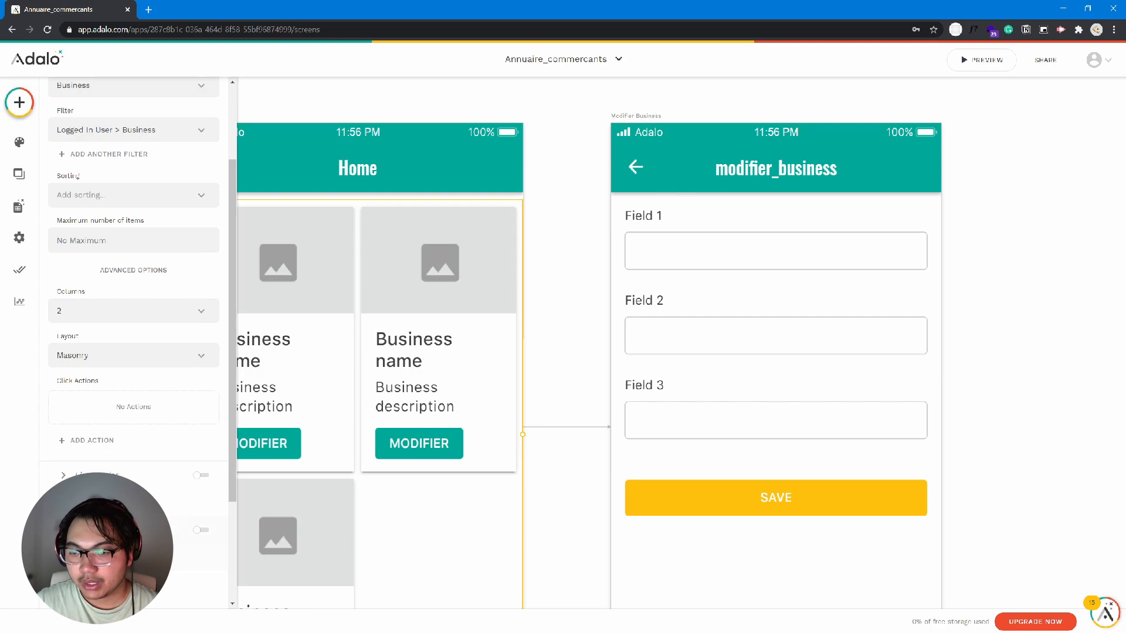
Step: Examine the first button's link action, including the data it sends to the Modifier Business screen and its advanced options
scroll(134, 340, "down", 2)
scroll(113, 345, "down", 5)
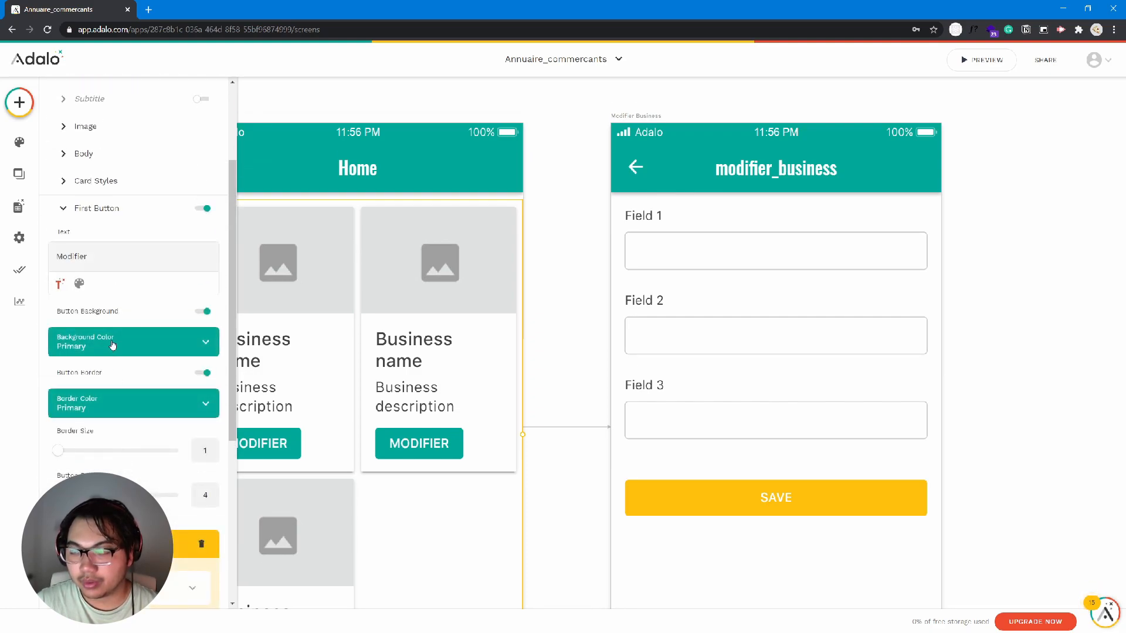
scroll(130, 413, "down", 3)
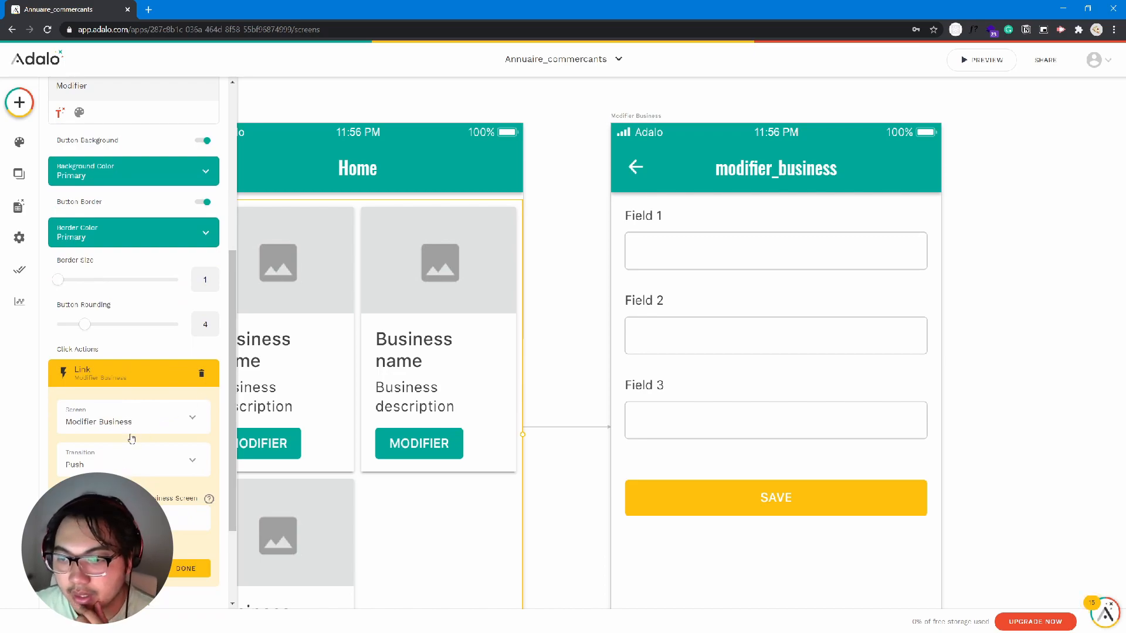
scroll(176, 467, "down", 2)
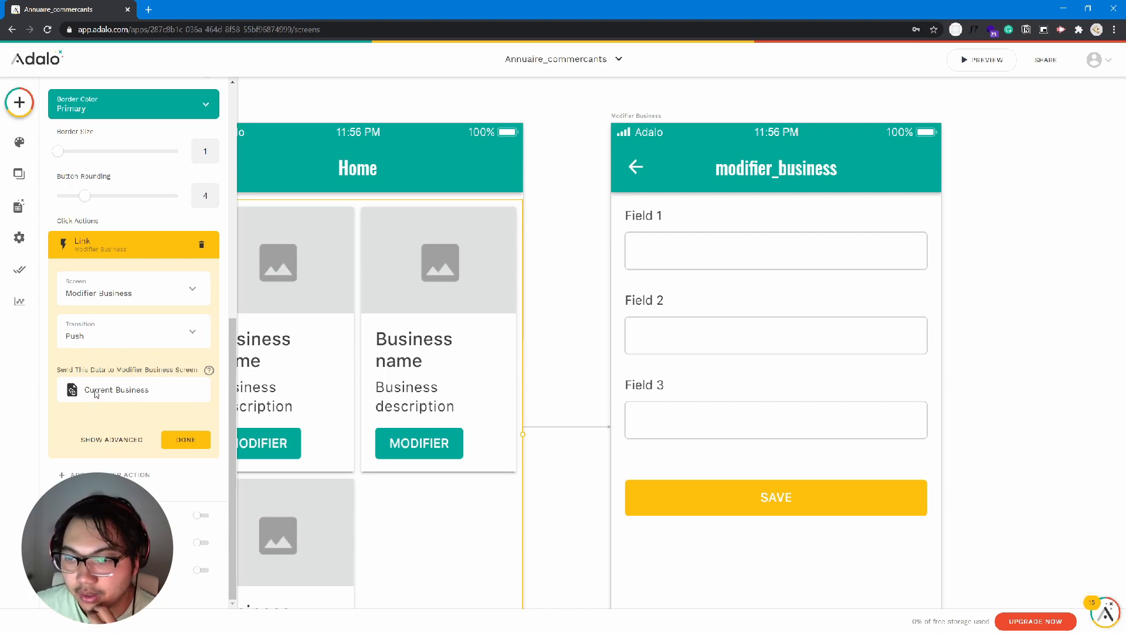
left_click(115, 443)
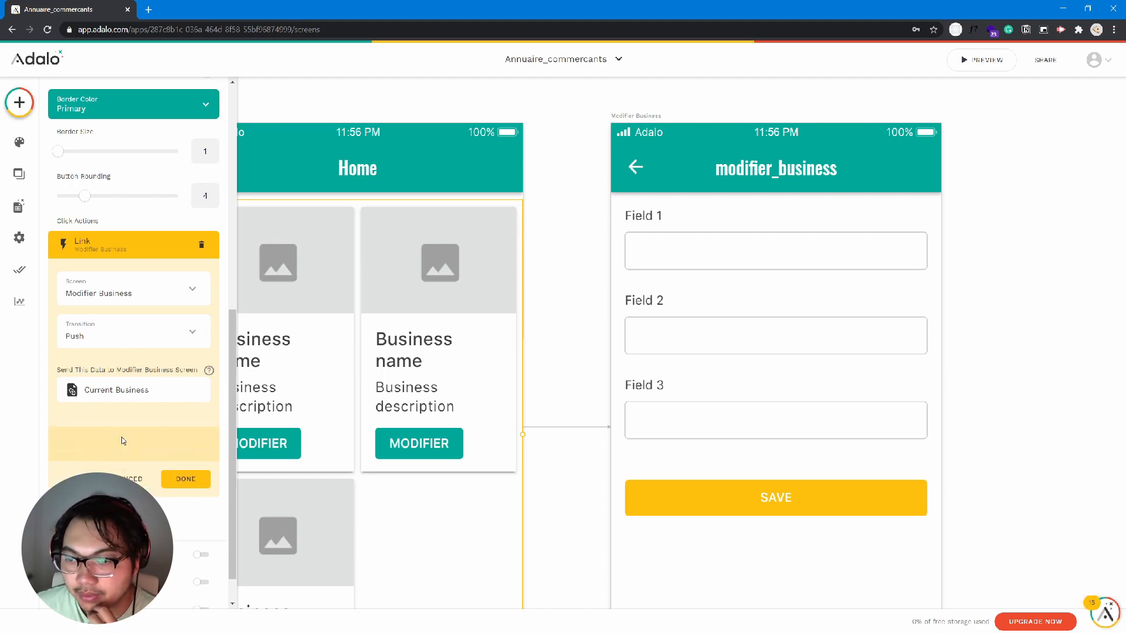
Step: Delete the form from the modifier_business screen
left_click(673, 283)
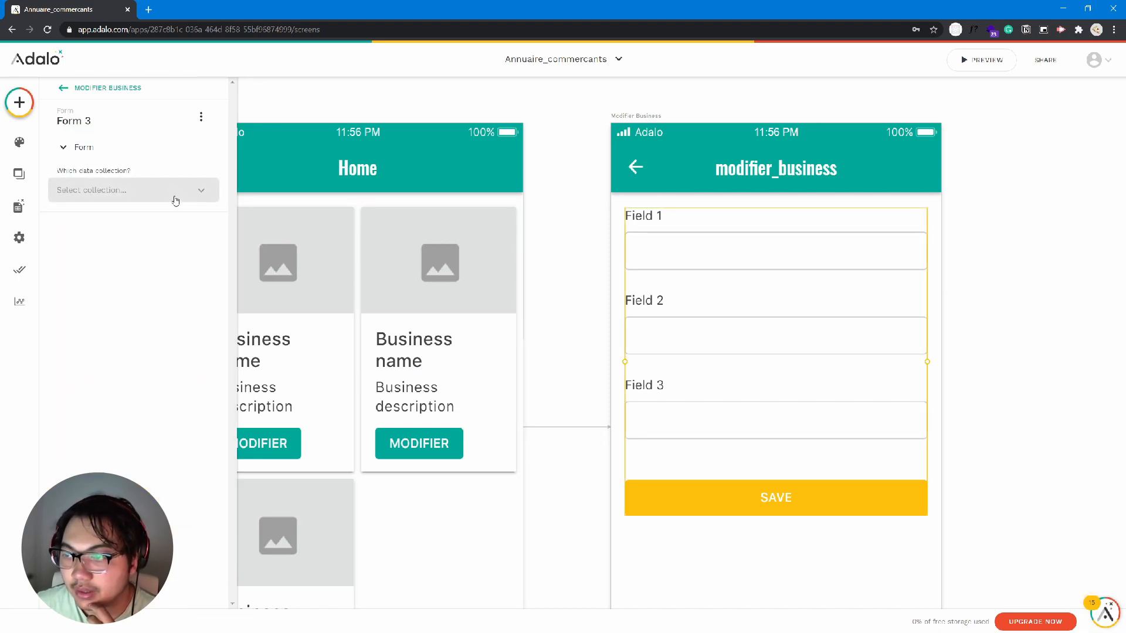
key("Delete")
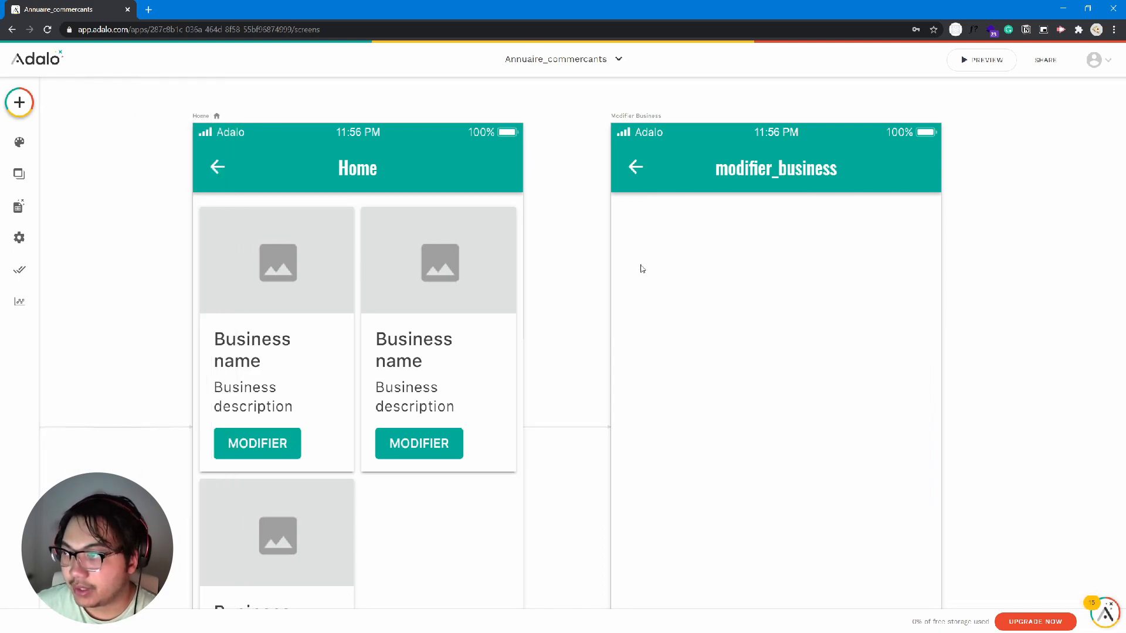
Step: Add an Image component spanning the full width of the modifier_business screen, just below its app bar
left_click(30, 107)
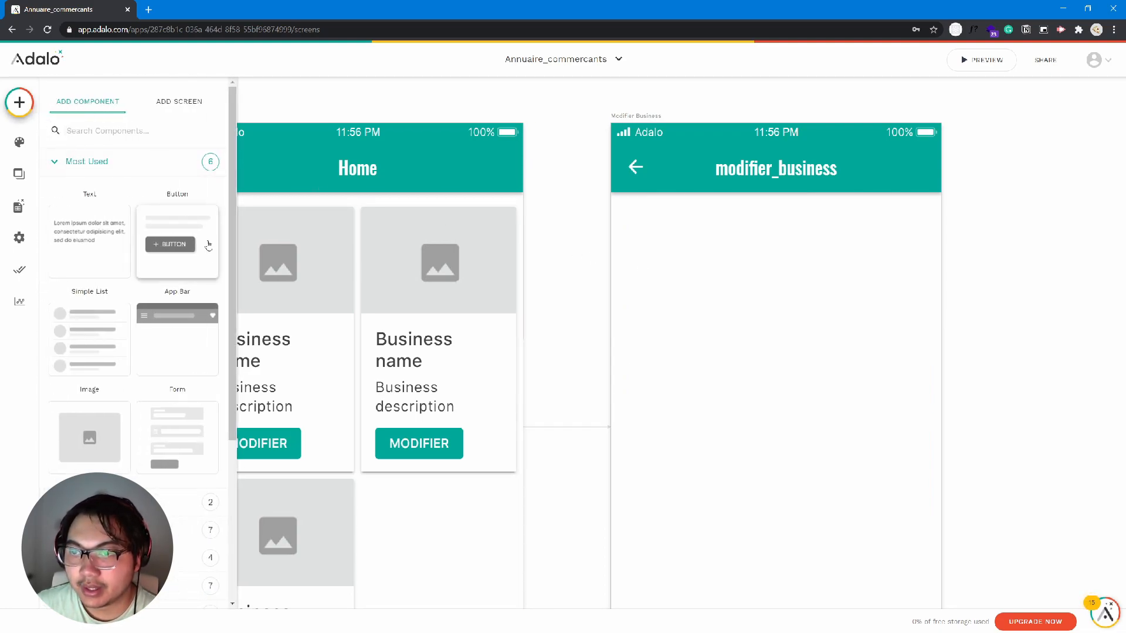
scroll(164, 336, "down", 4)
left_click(101, 293)
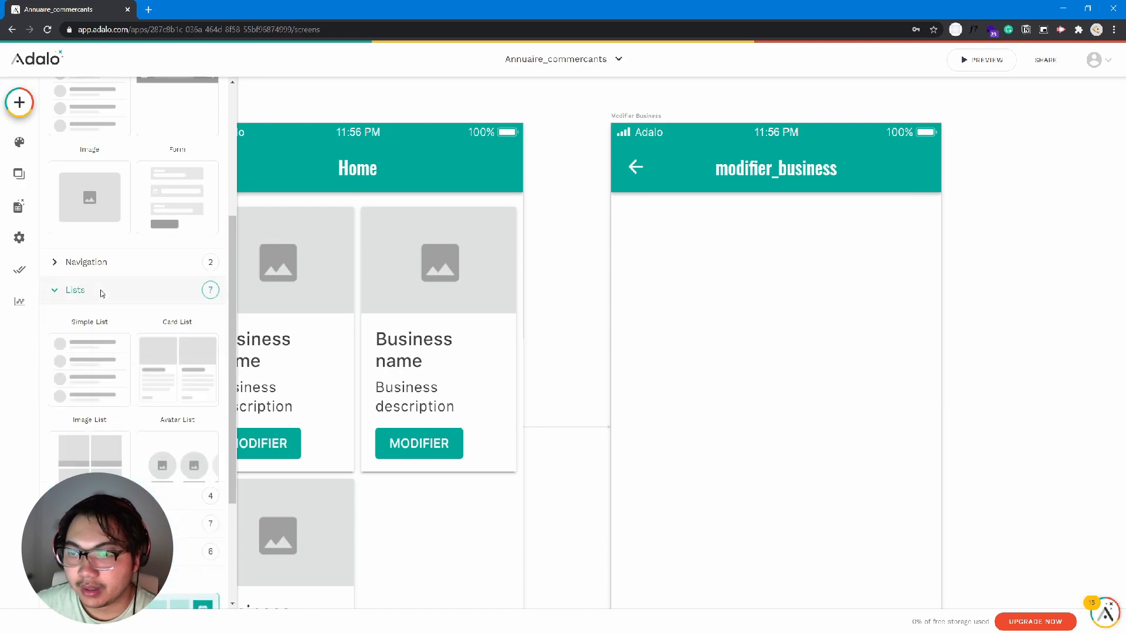
scroll(125, 327, "down", 2)
scroll(123, 311, "up", 3)
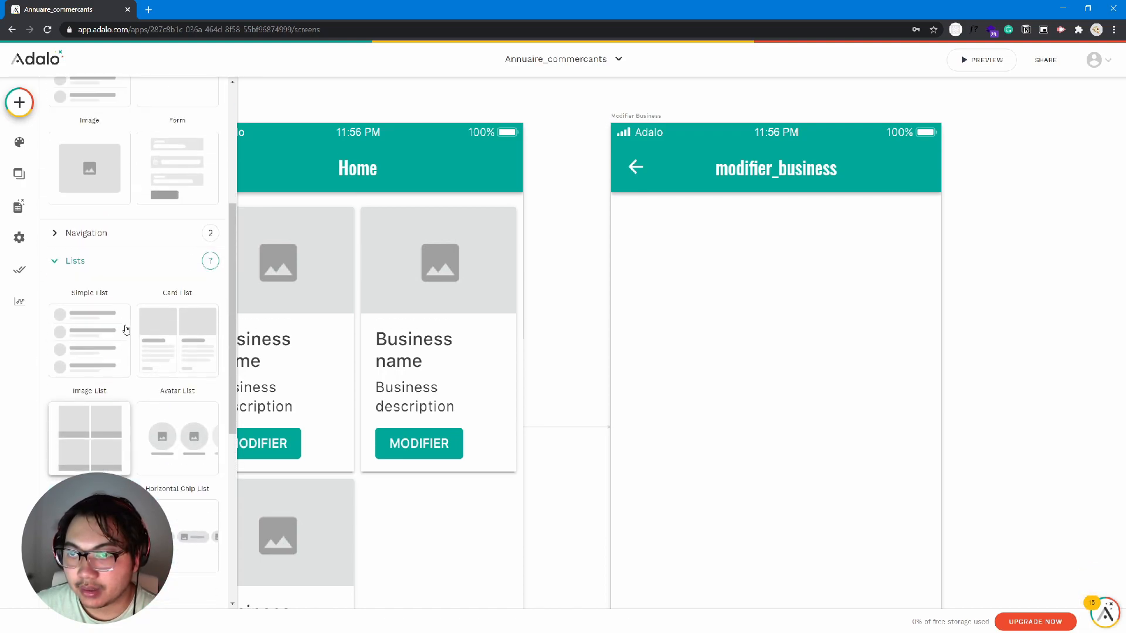
left_click(125, 301)
scroll(117, 287, "up", 3)
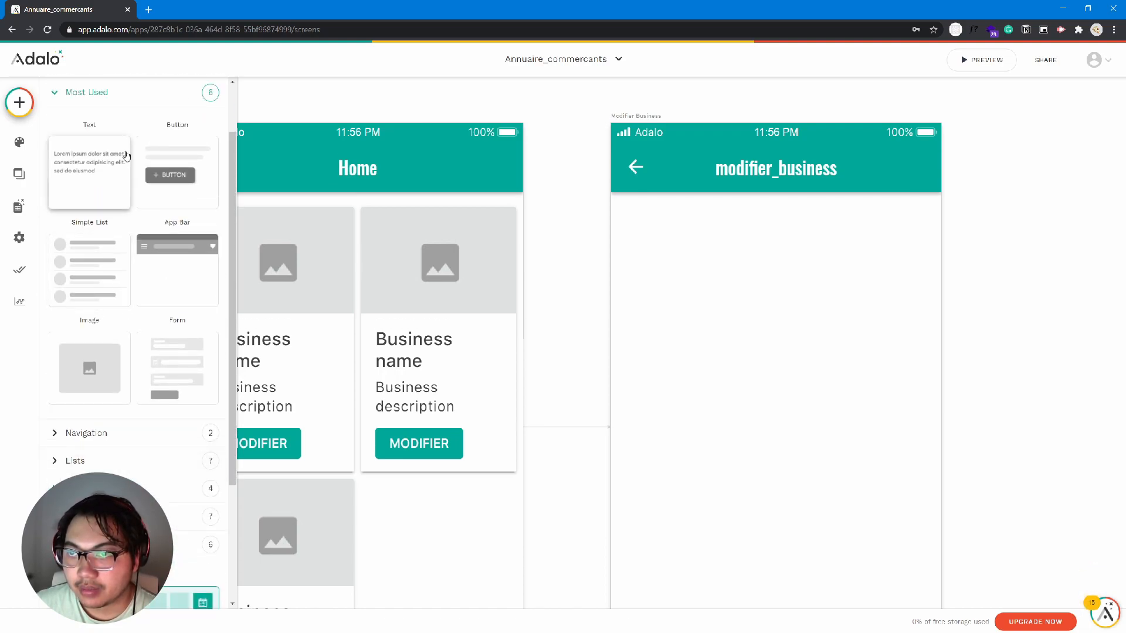
scroll(126, 235, "up", 1)
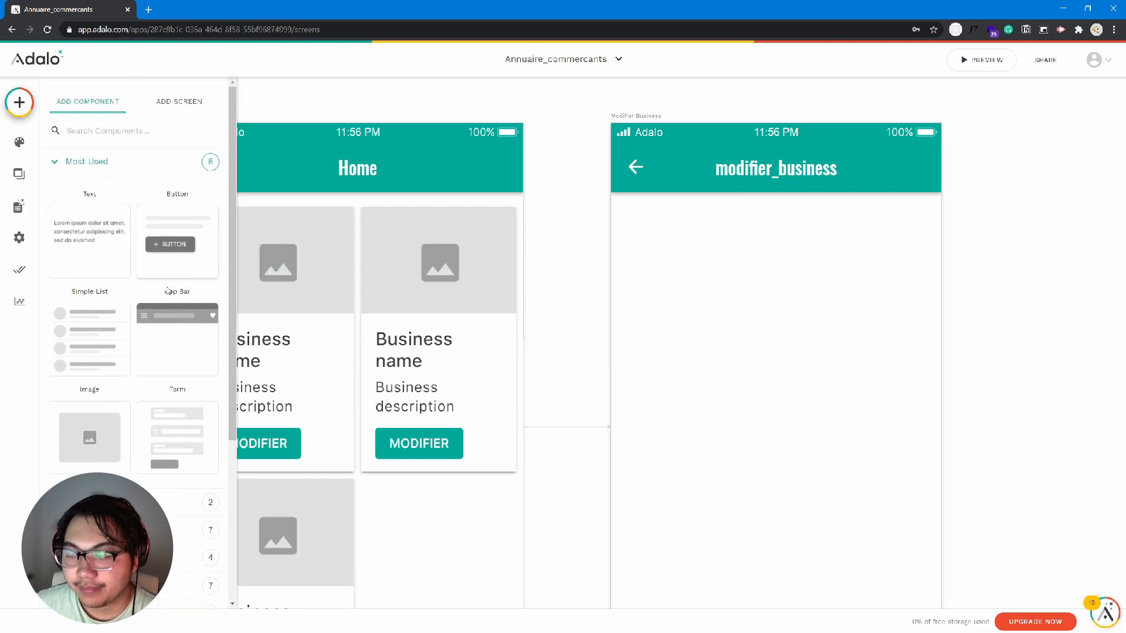
scroll(169, 291, "down", 4)
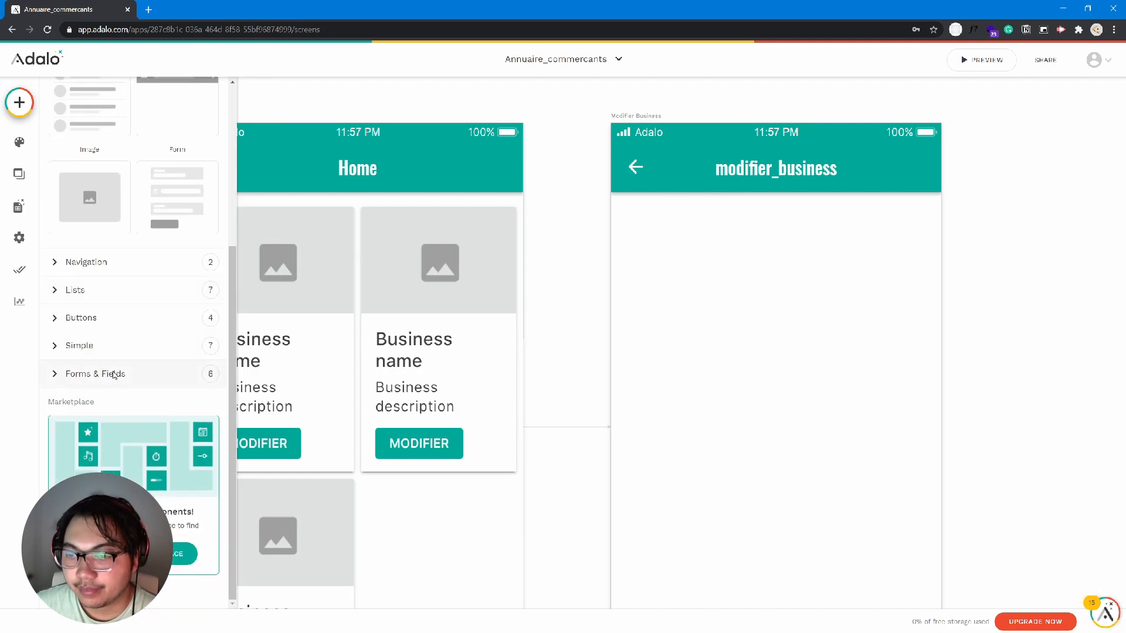
left_click(117, 348)
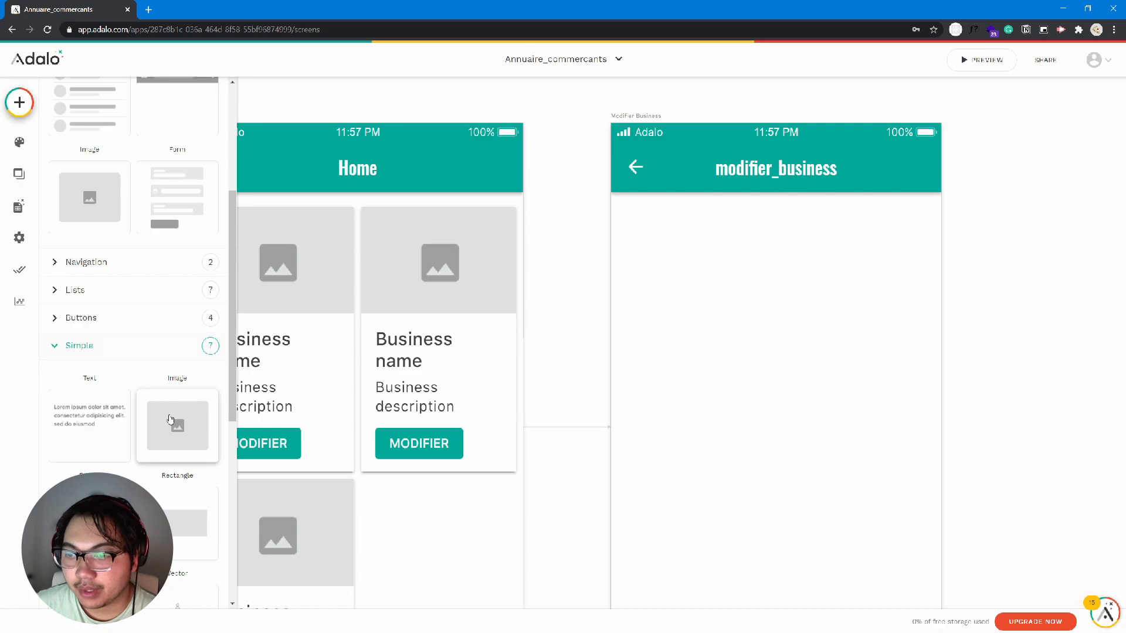
scroll(170, 419, "down", 3)
left_click_drag(167, 265, 774, 296)
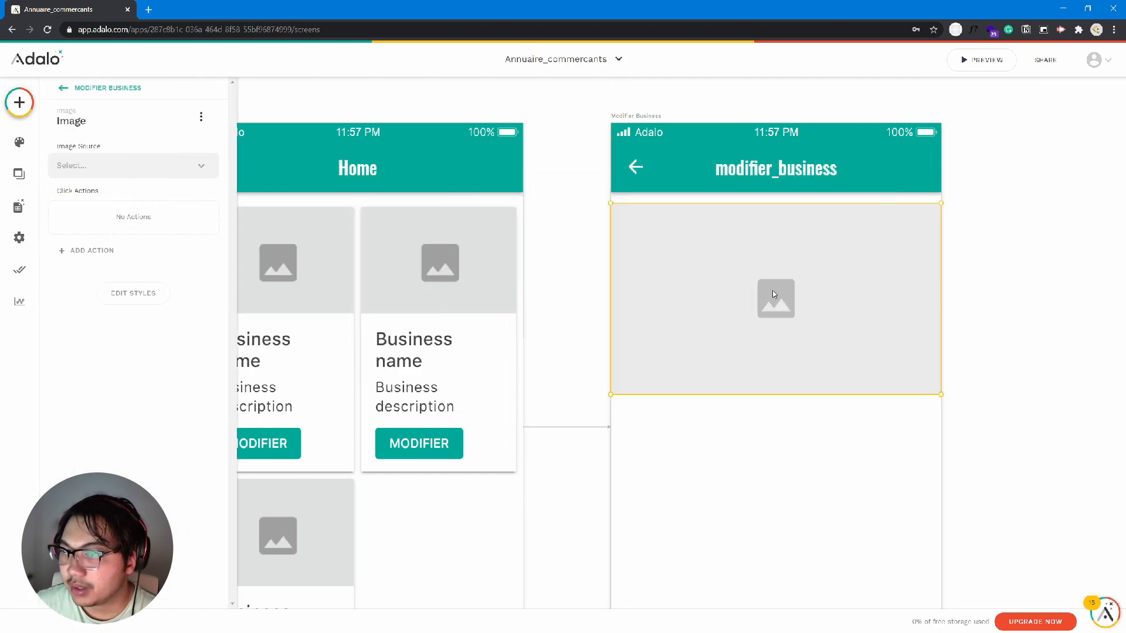
Step: Set the image source to Current Business > Photos and move the image down to leave a gap below the app bar
left_click(143, 164)
mouse_move(246, 230)
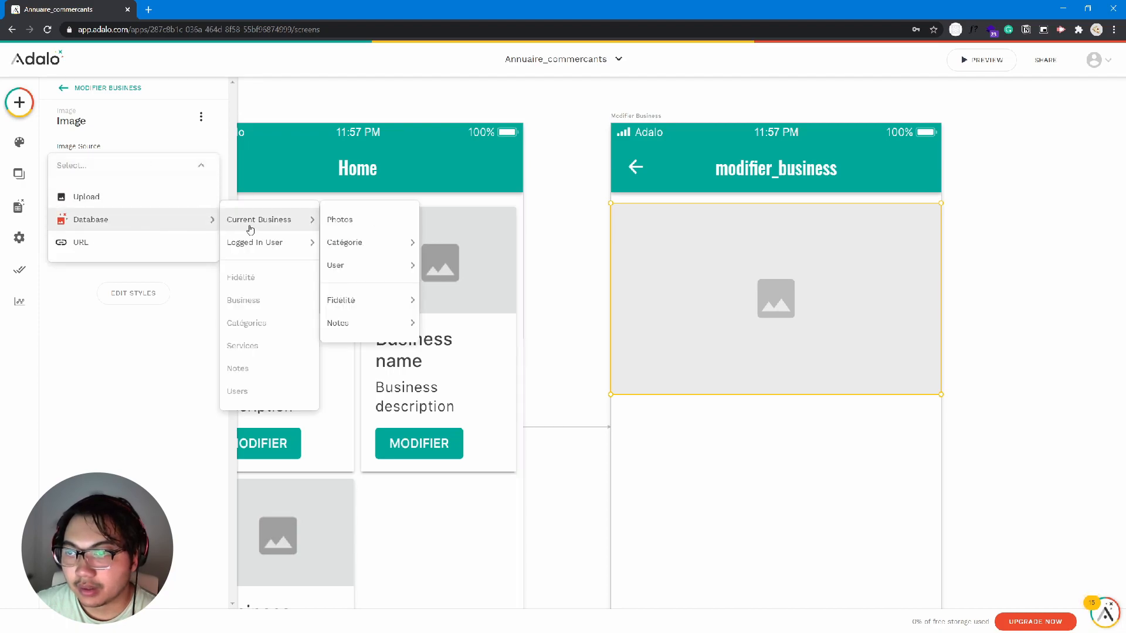
left_click(344, 224)
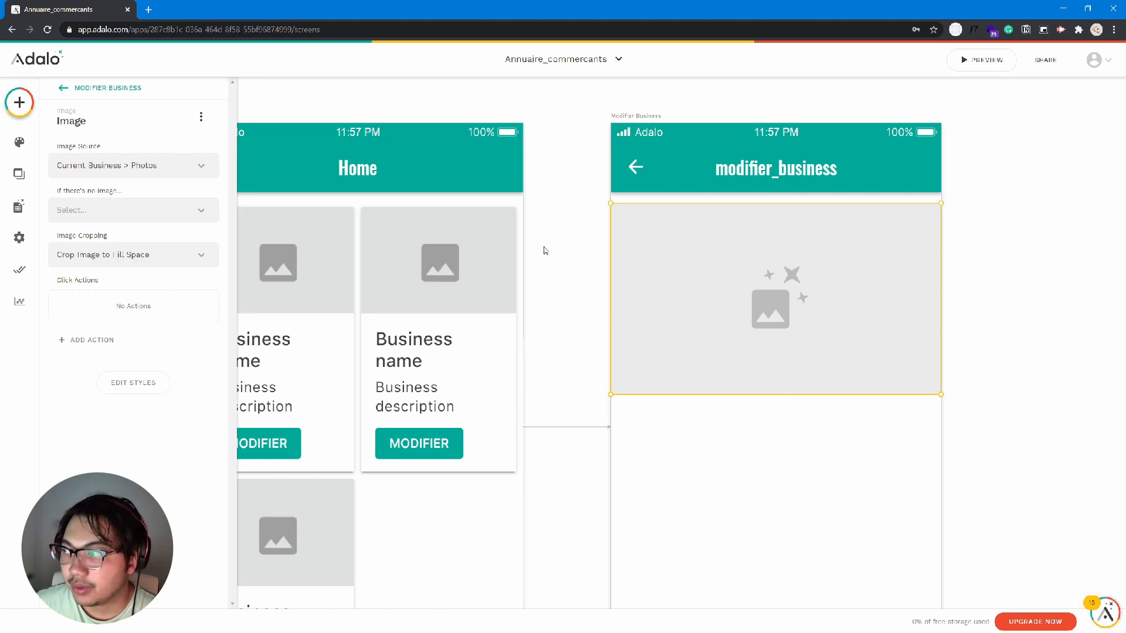
left_click_drag(683, 293, 684, 327)
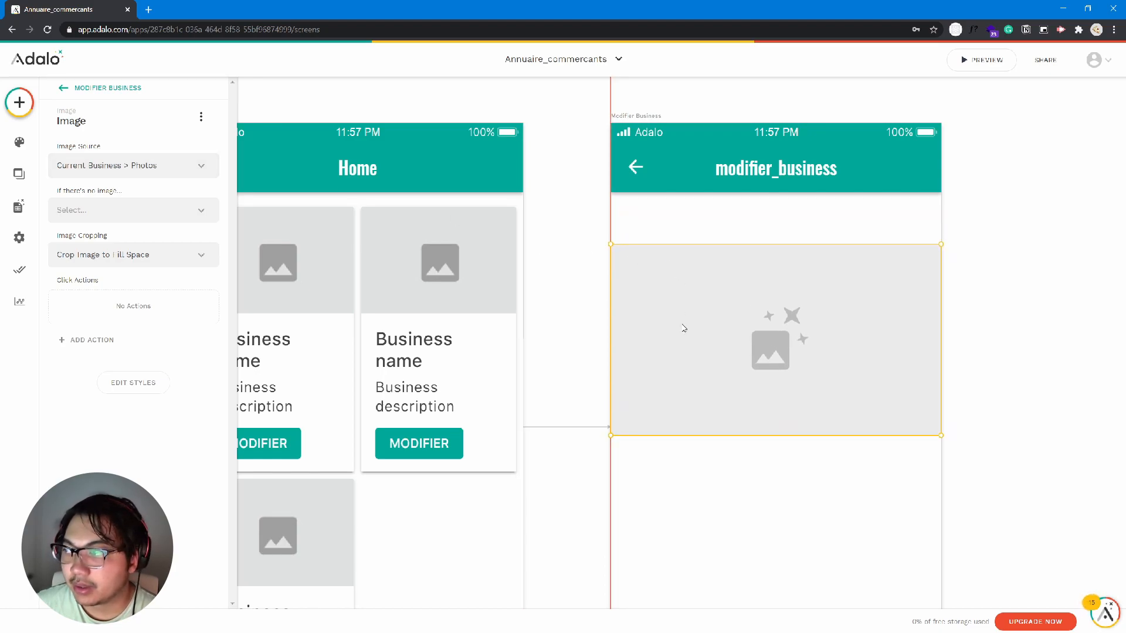
Step: Add a text above the image showing only the Current Business name, and nudge the image up closer to it
left_click(19, 104)
scroll(130, 342, "down", 1)
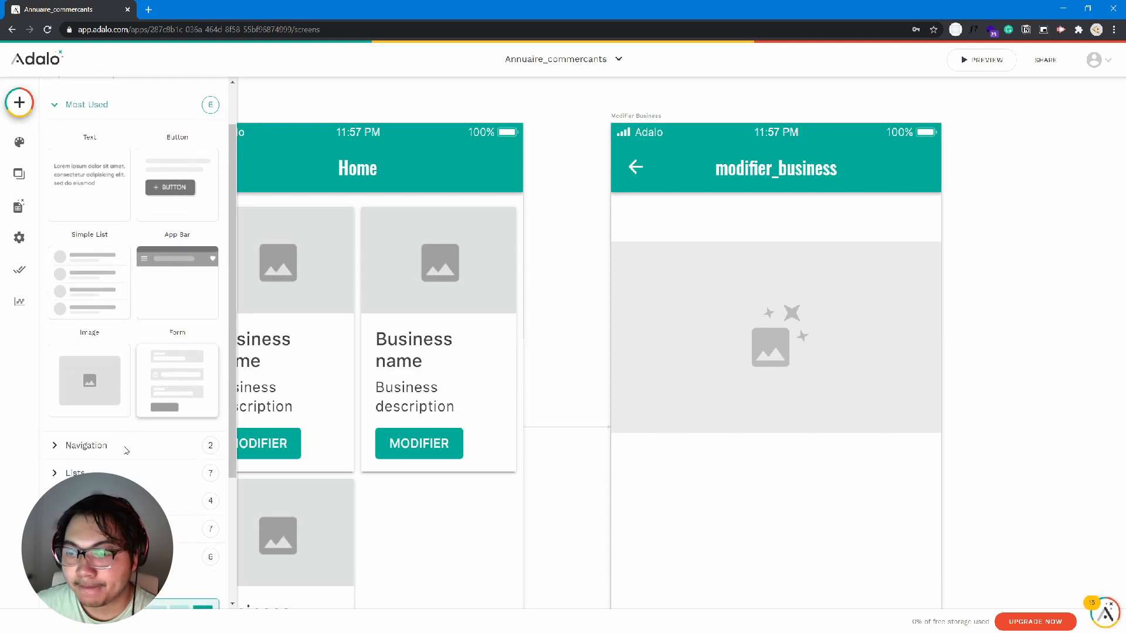
left_click_drag(89, 185, 766, 217)
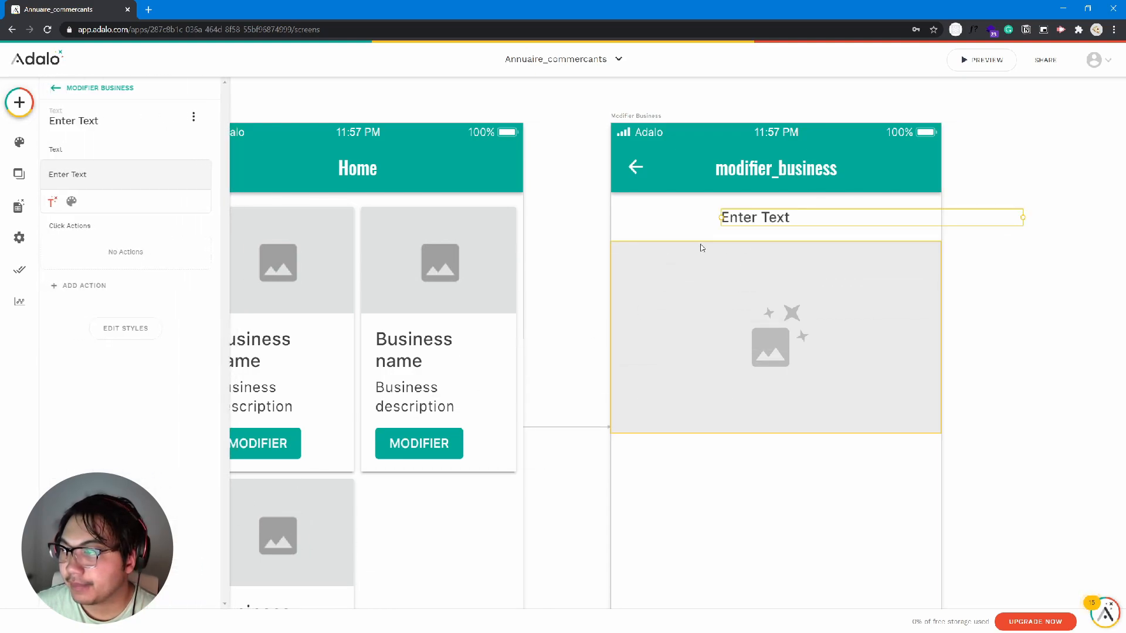
left_click(59, 201)
mouse_move(127, 237)
left_click(204, 236)
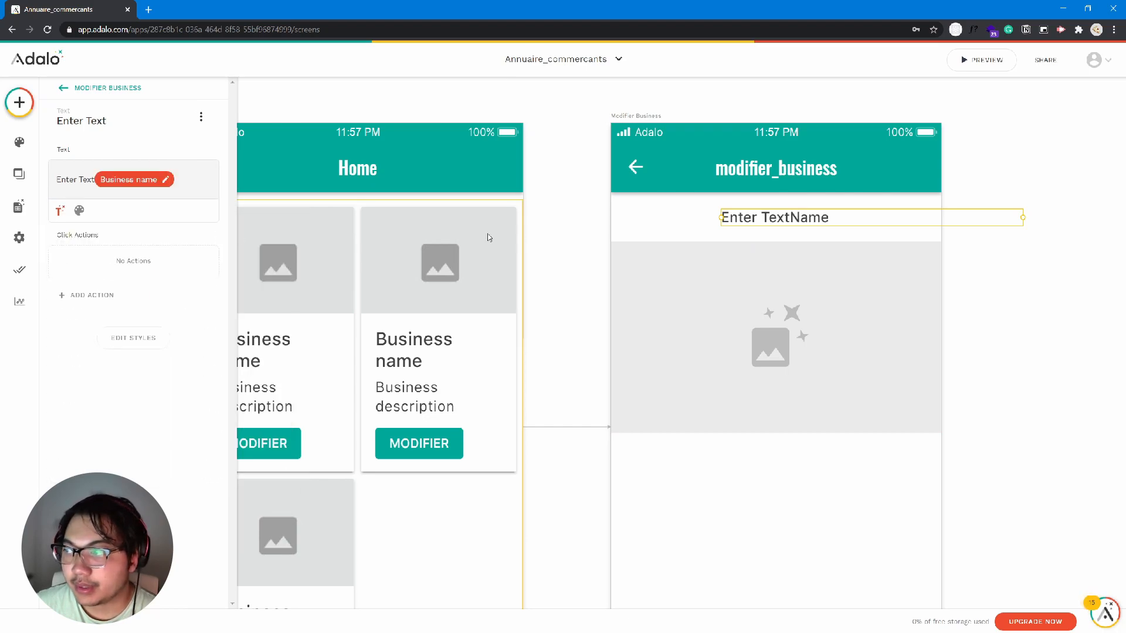
left_click_drag(95, 179, 54, 180)
key("BackSpace")
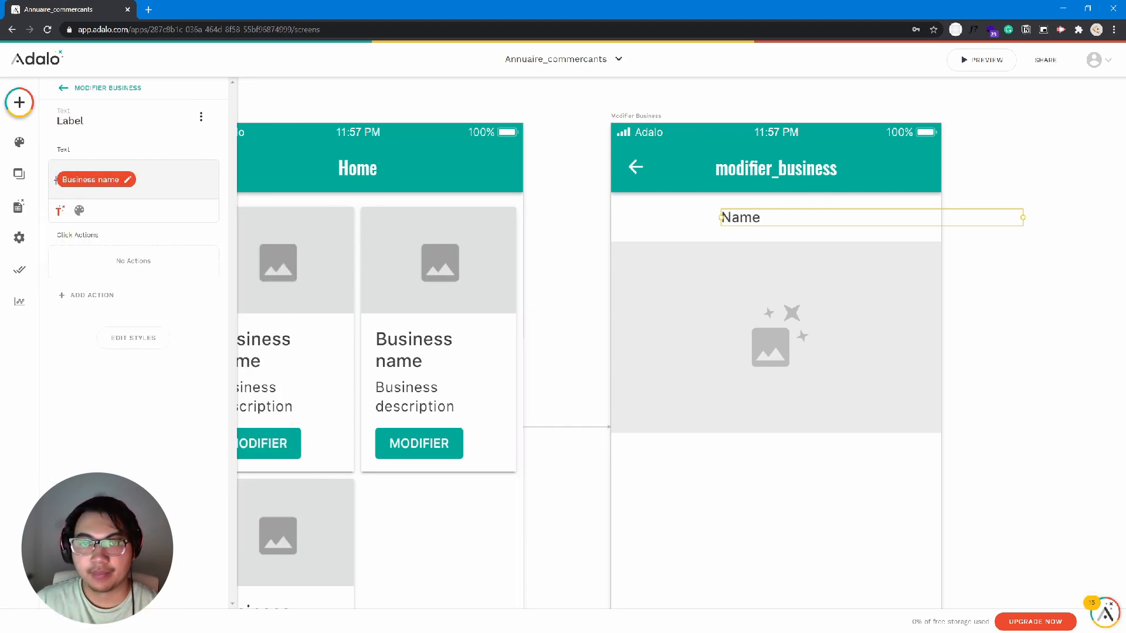
left_click(726, 413)
mouse_move(726, 415)
left_mouse_down()
mouse_move(731, 437)
mouse_move(729, 402)
left_mouse_up()
Step: Add a text just below the image that shows the Current Business description in place of the placeholder text
scroll(690, 410, "down", 5)
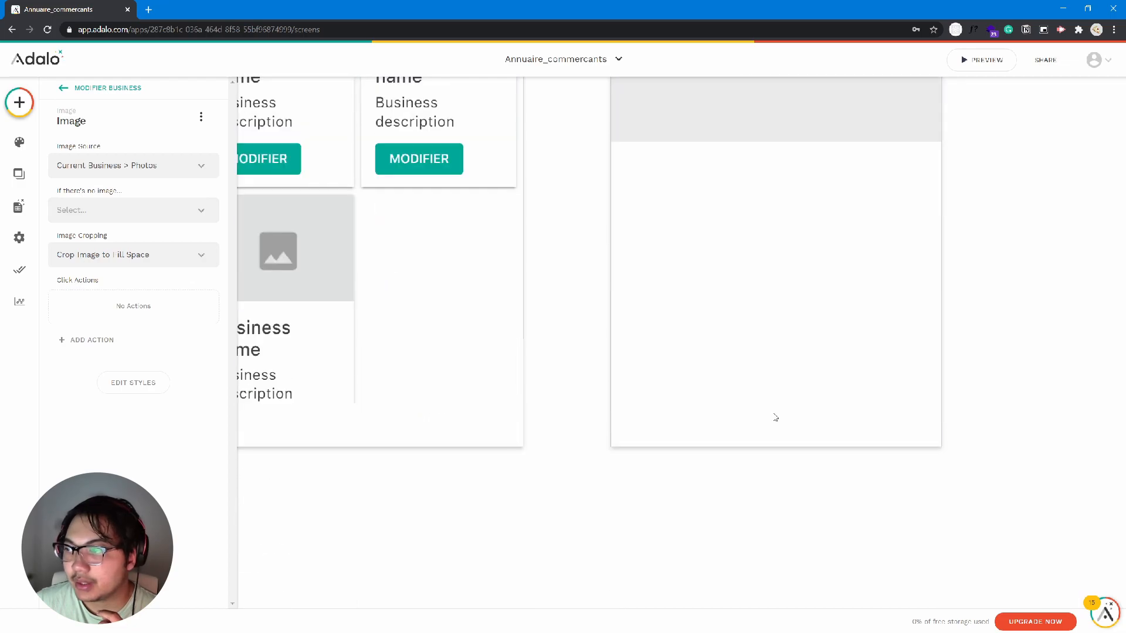
scroll(774, 415, "up", 2)
left_click(19, 103)
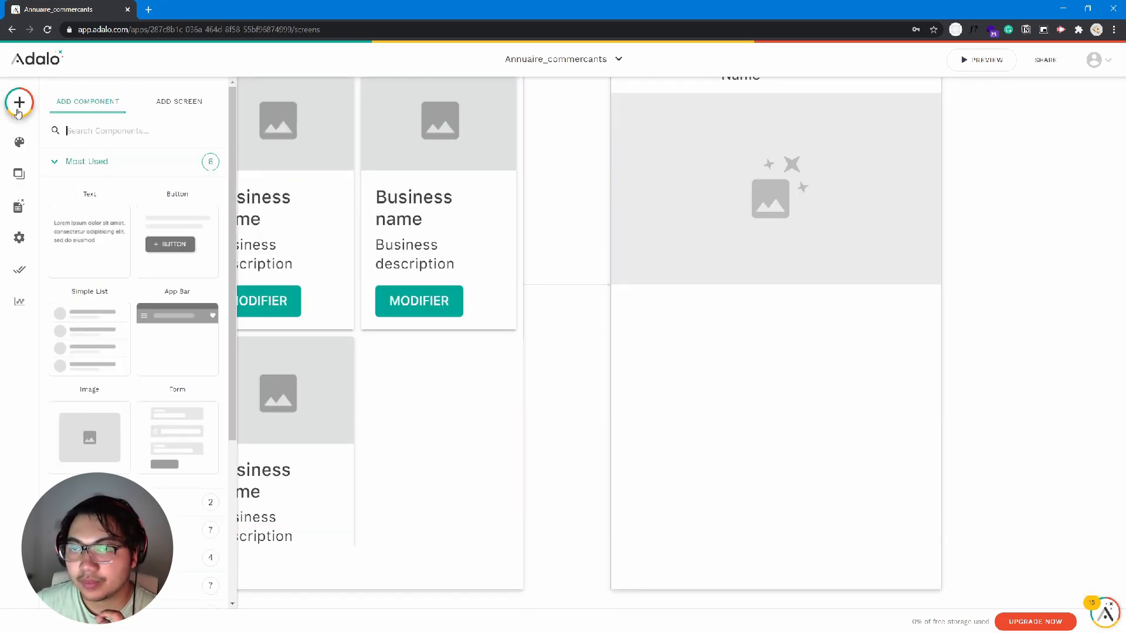
scroll(156, 370, "down", 2)
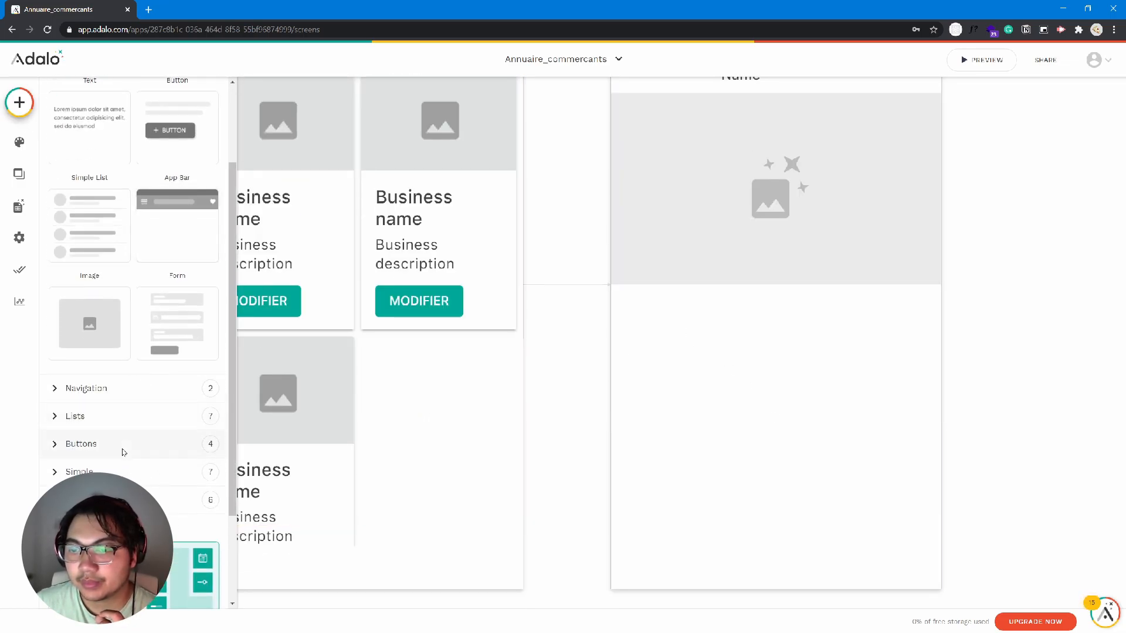
left_click(117, 471)
scroll(123, 445, "down", 3)
left_click_drag(117, 392, 660, 309)
left_click(59, 201)
mouse_move(95, 260)
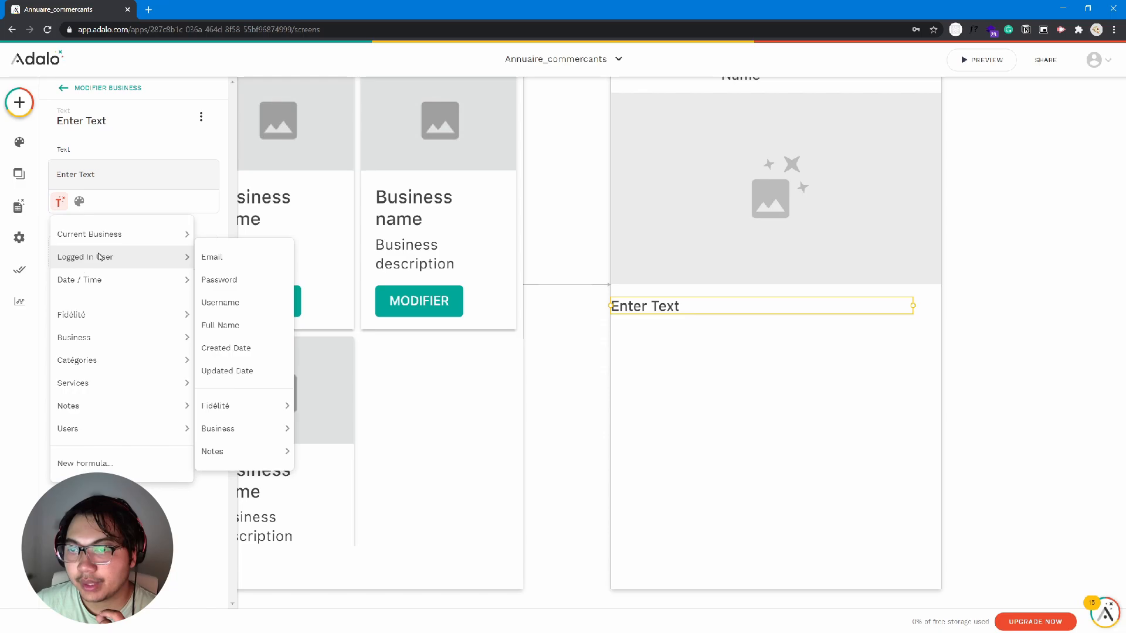
mouse_move(128, 232)
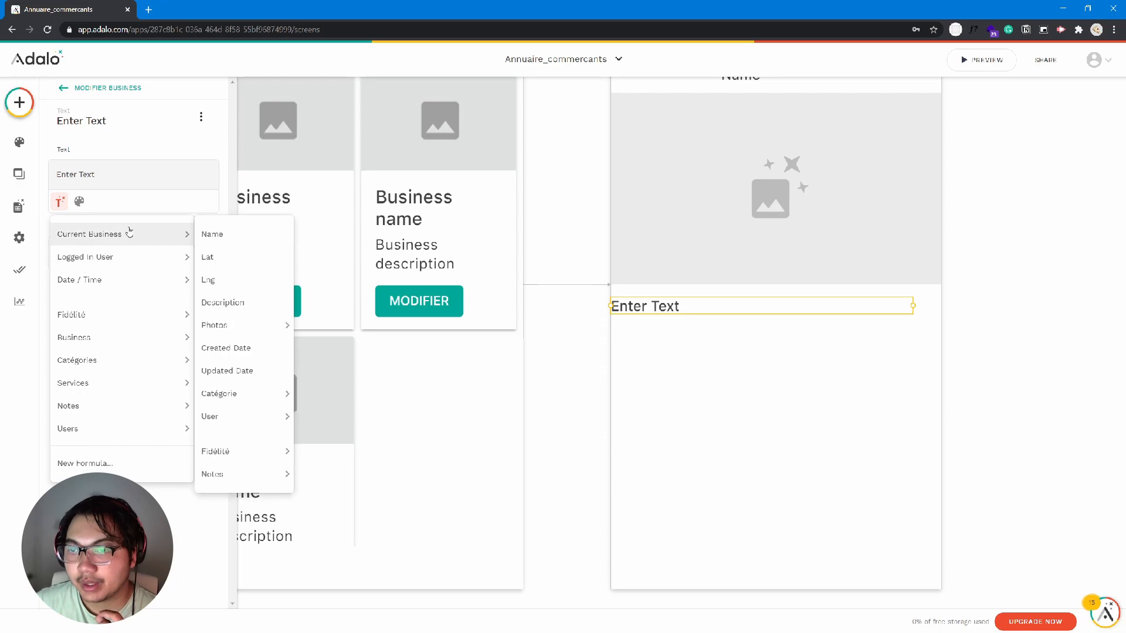
triple_click(78, 180)
key("BackSpace")
left_click(716, 393)
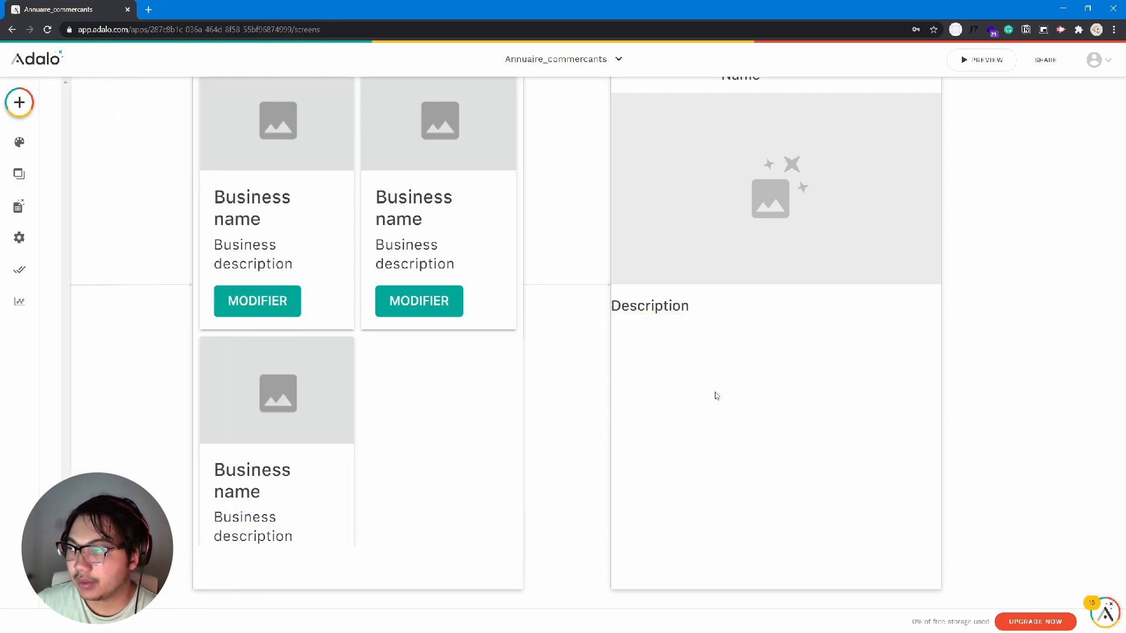
Step: Add a Simple List below the description text and make it a list of Services
scroll(716, 392, "up", 3)
scroll(716, 391, "down", 1)
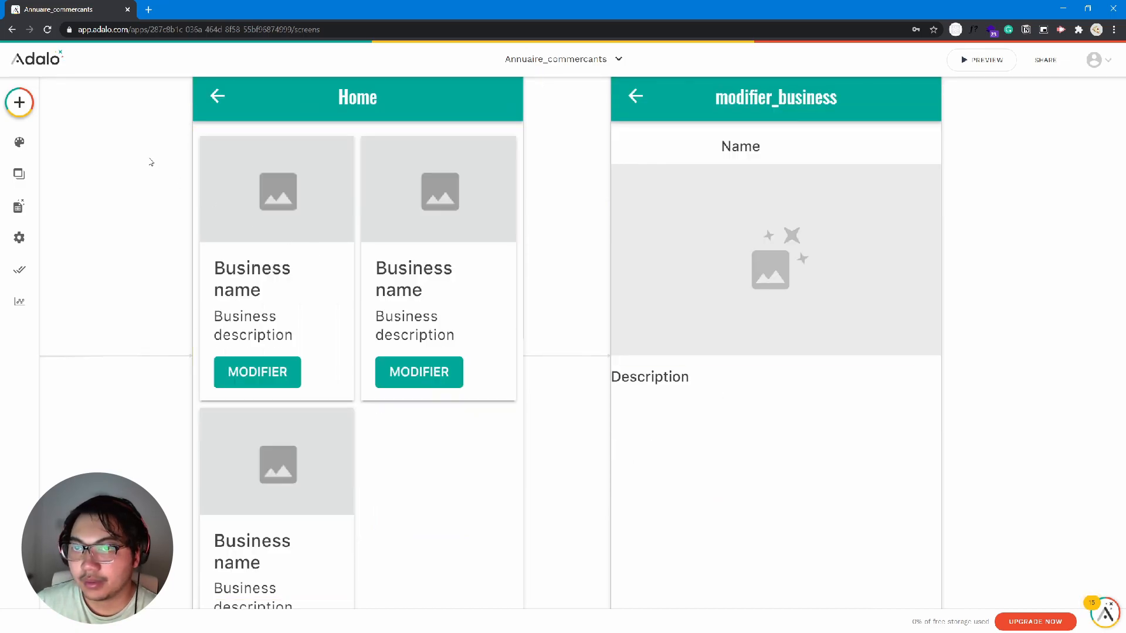
left_click(20, 103)
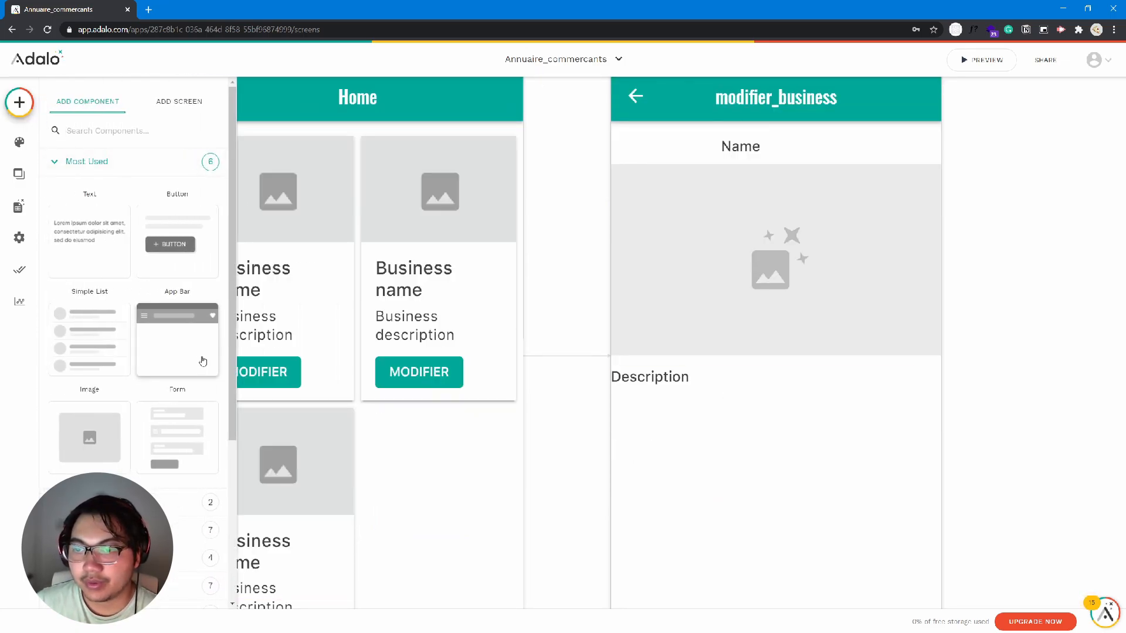
scroll(147, 368, "down", 3)
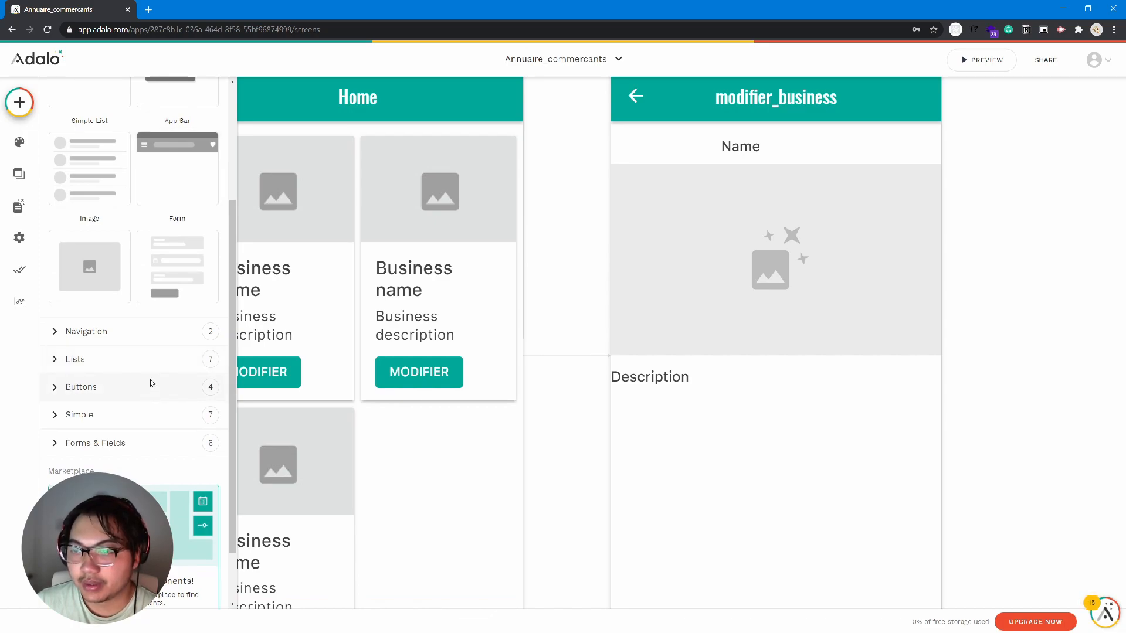
left_click(154, 365)
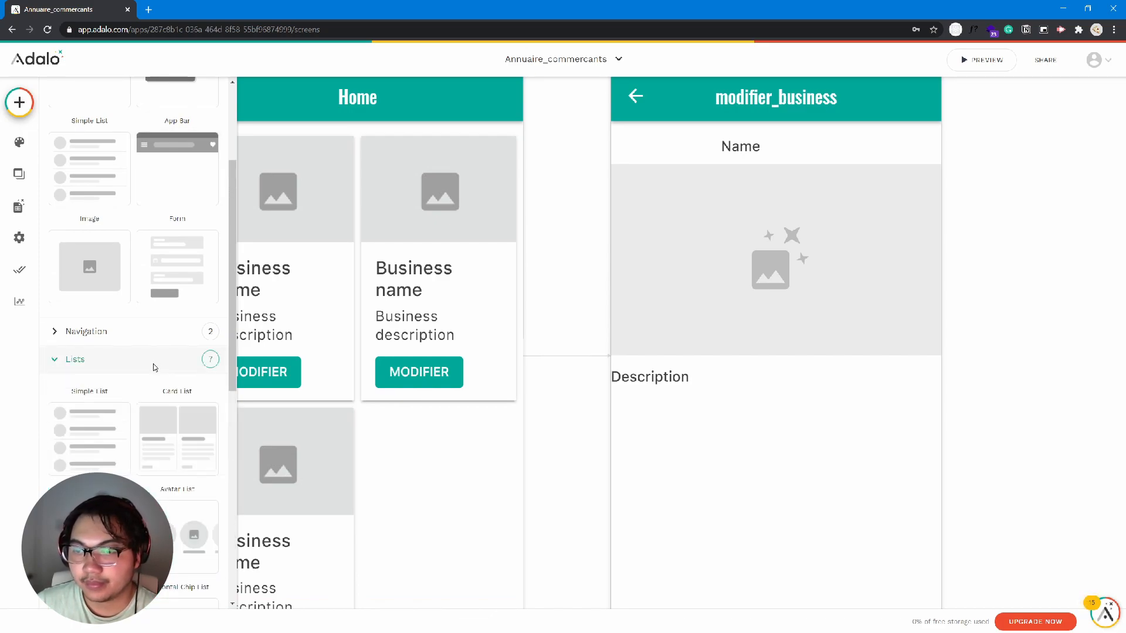
scroll(154, 367, "down", 3)
scroll(153, 367, "down", 1)
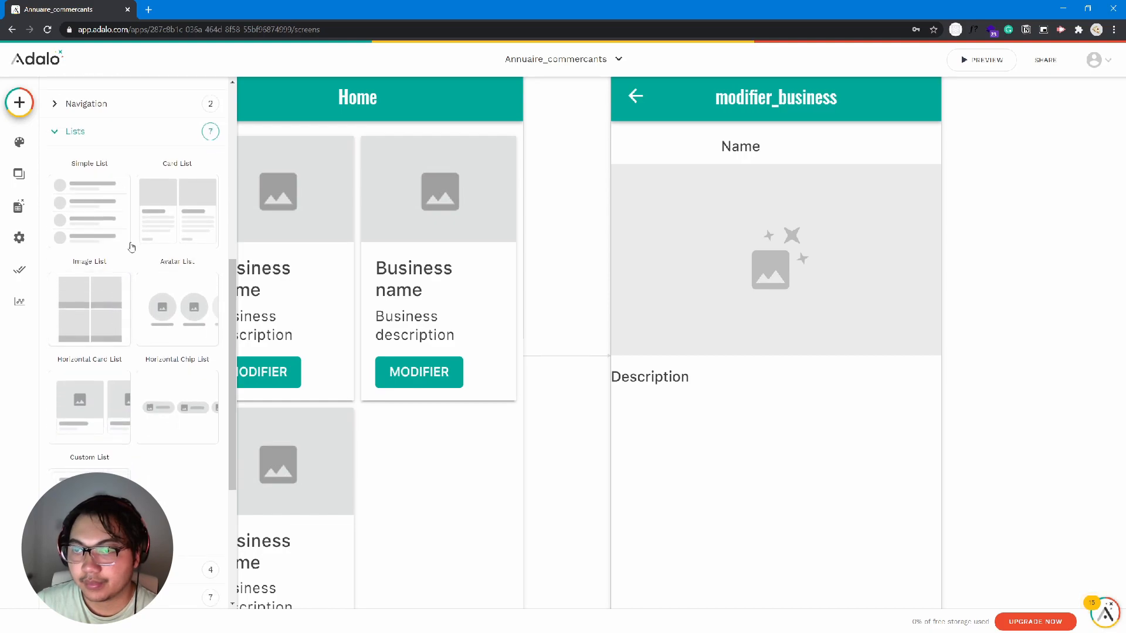
left_click_drag(94, 221, 772, 501)
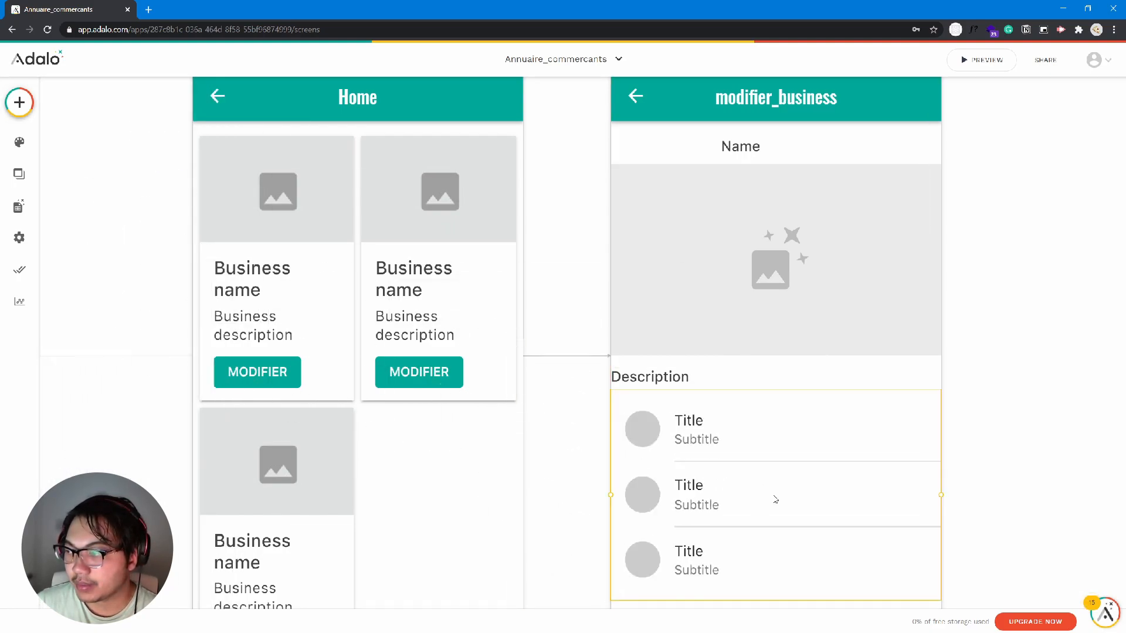
left_click(109, 201)
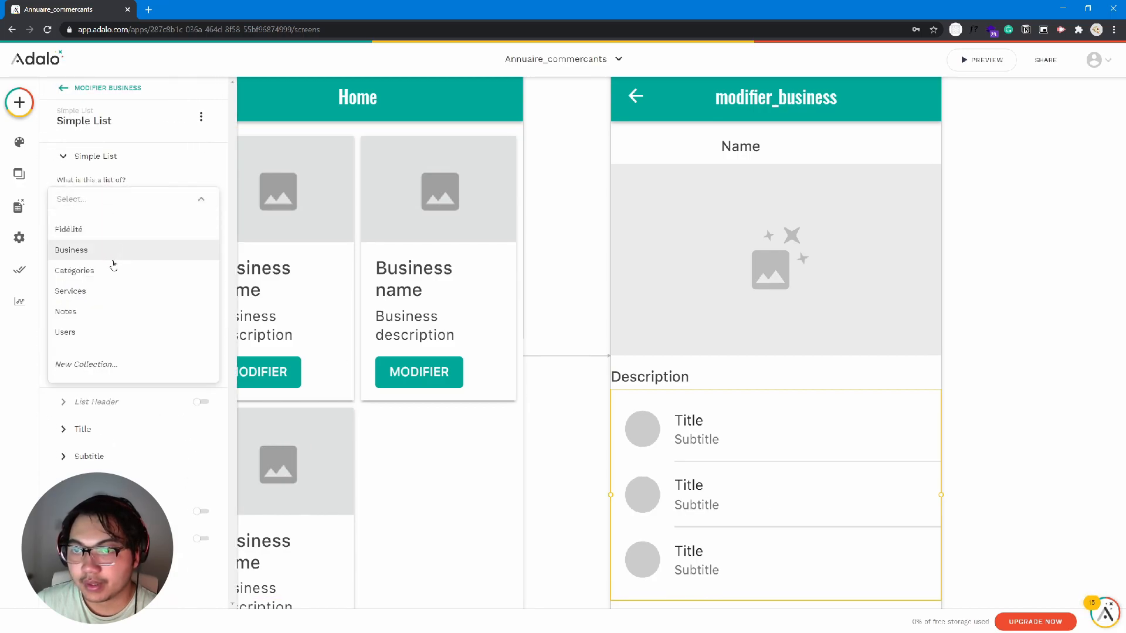
left_click(111, 296)
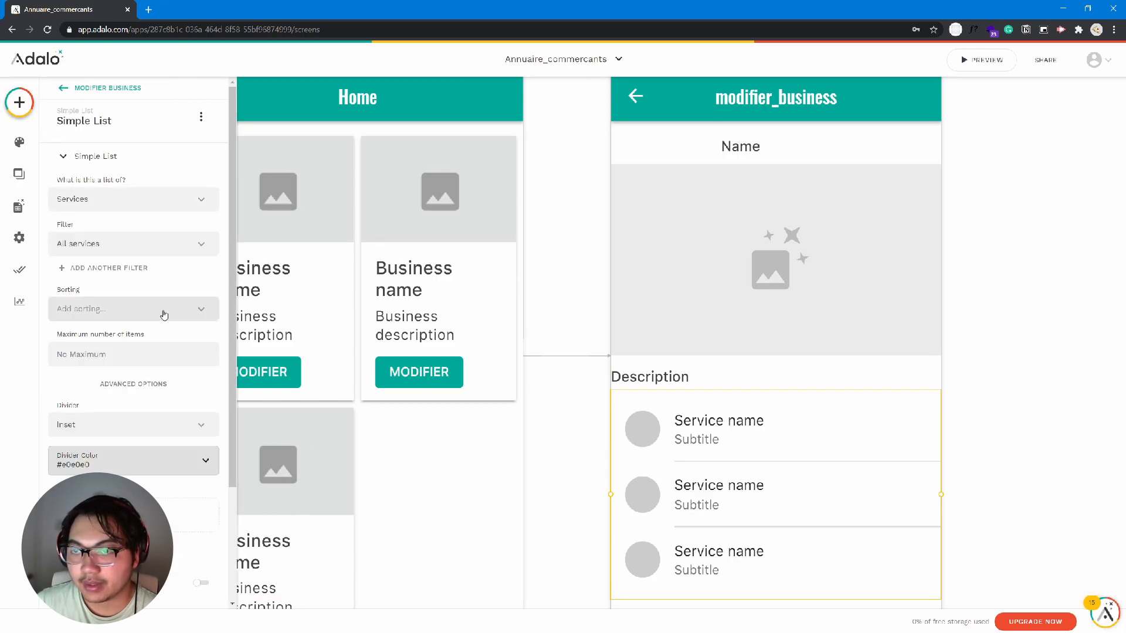
Step: Move the description text and the services list up slightly to tighten the spacing below the image
scroll(732, 344, "down", 3)
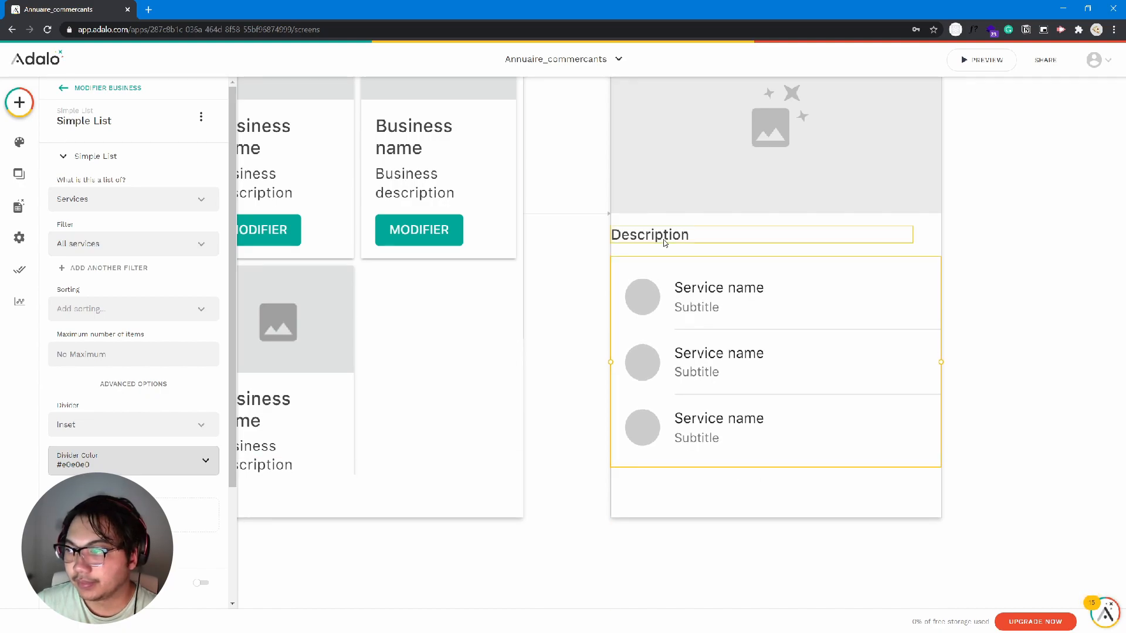
left_click_drag(664, 241, 664, 235)
left_click_drag(675, 281, 675, 272)
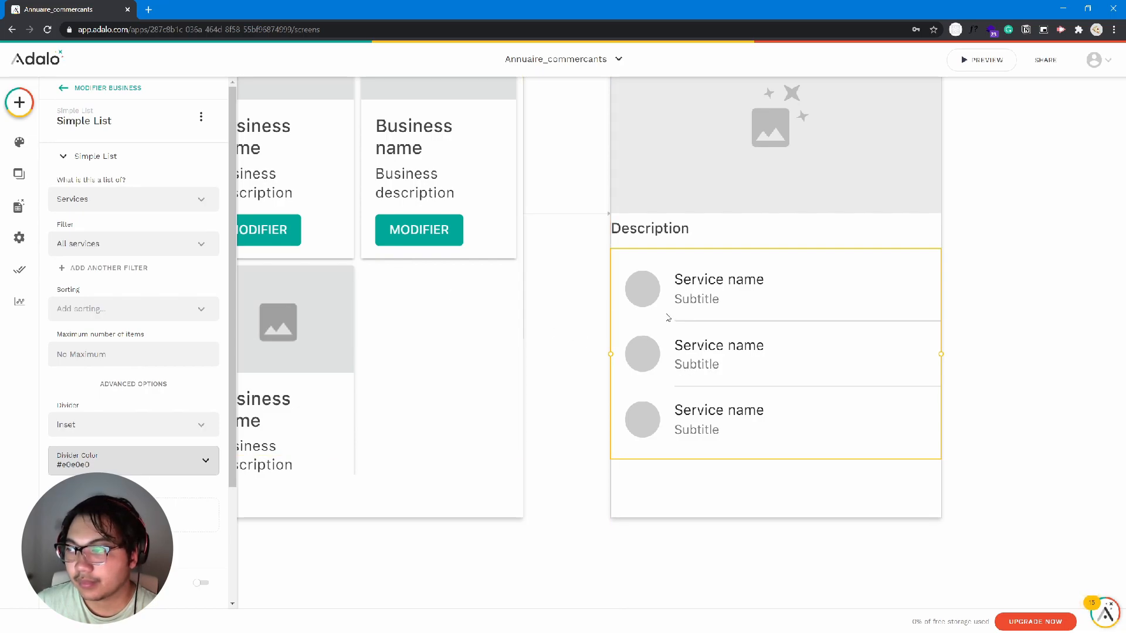
scroll(663, 315, "up", 4)
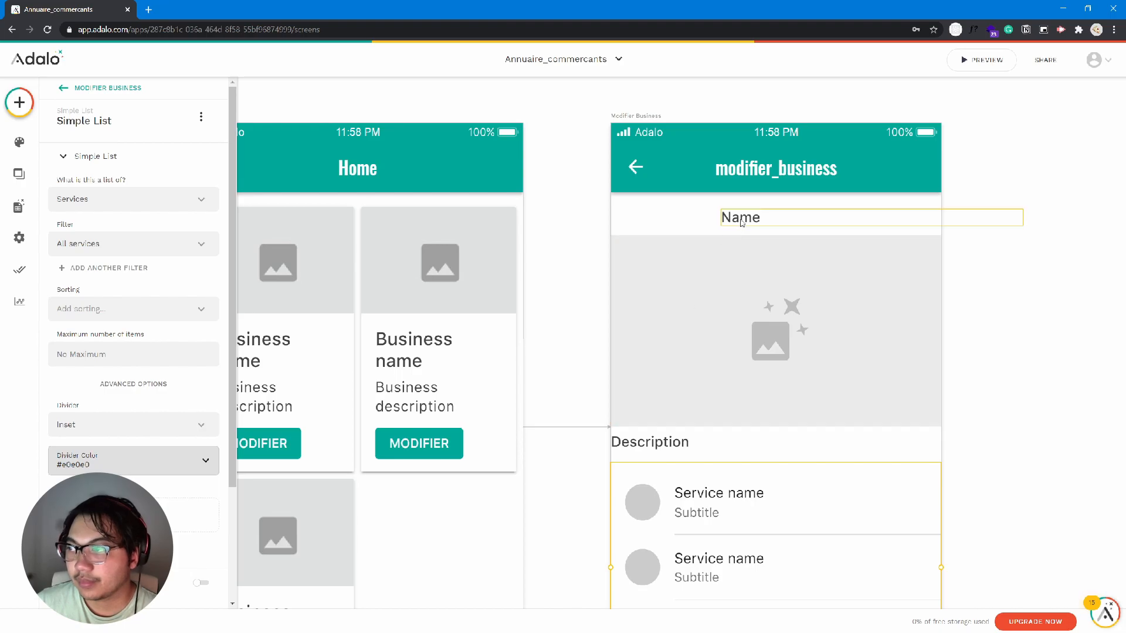
left_click(742, 224)
scroll(684, 296, "down", 4)
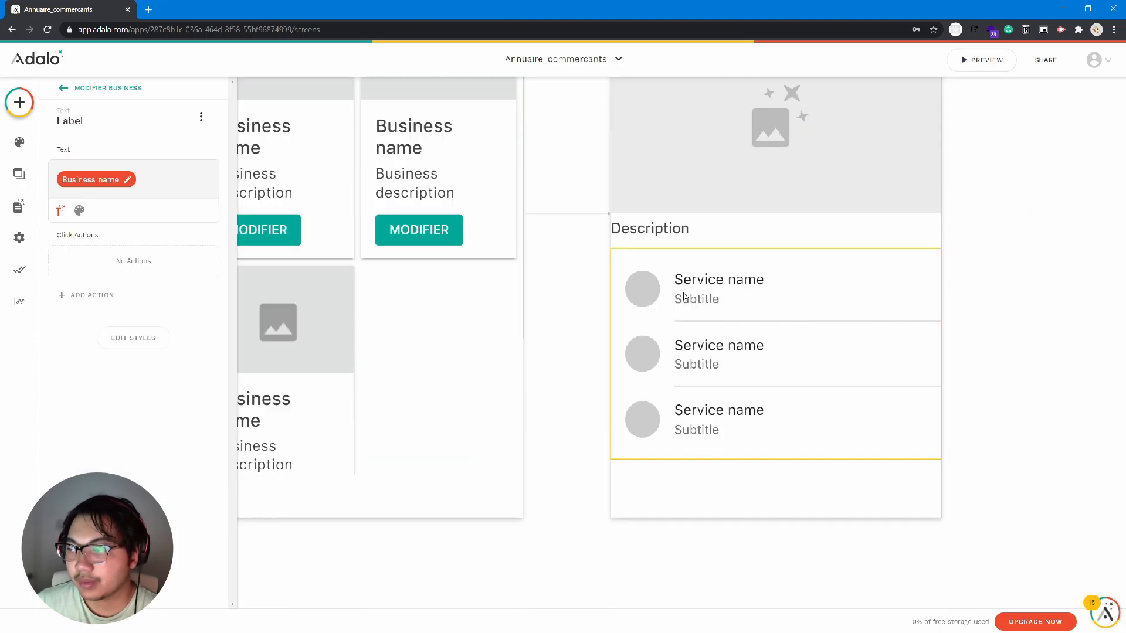
left_click(702, 326)
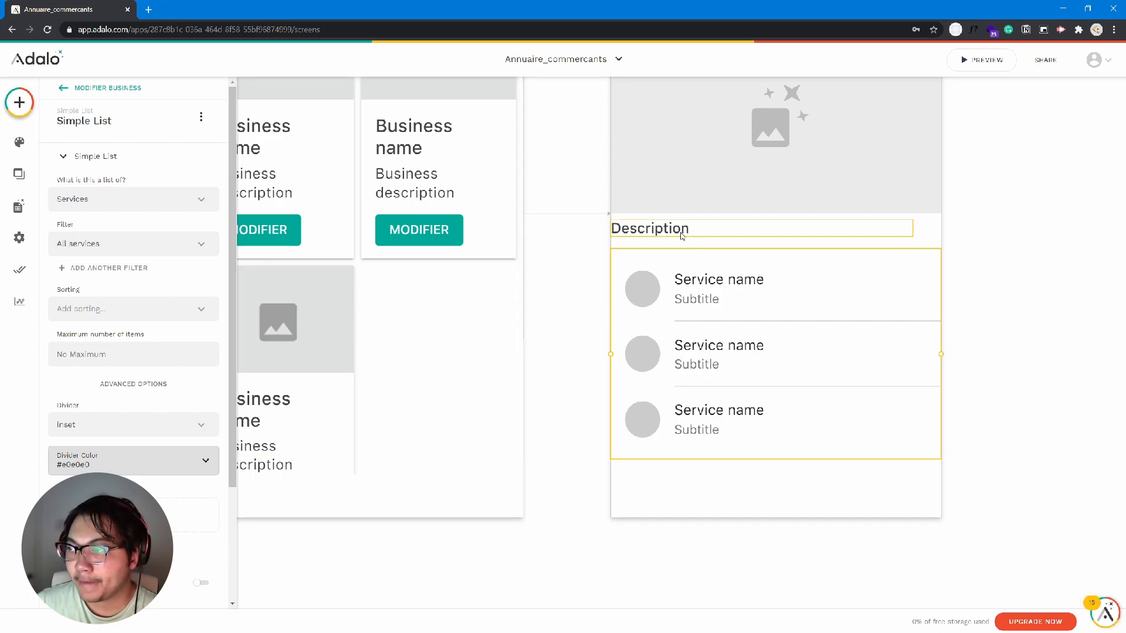
scroll(715, 239, "up", 1)
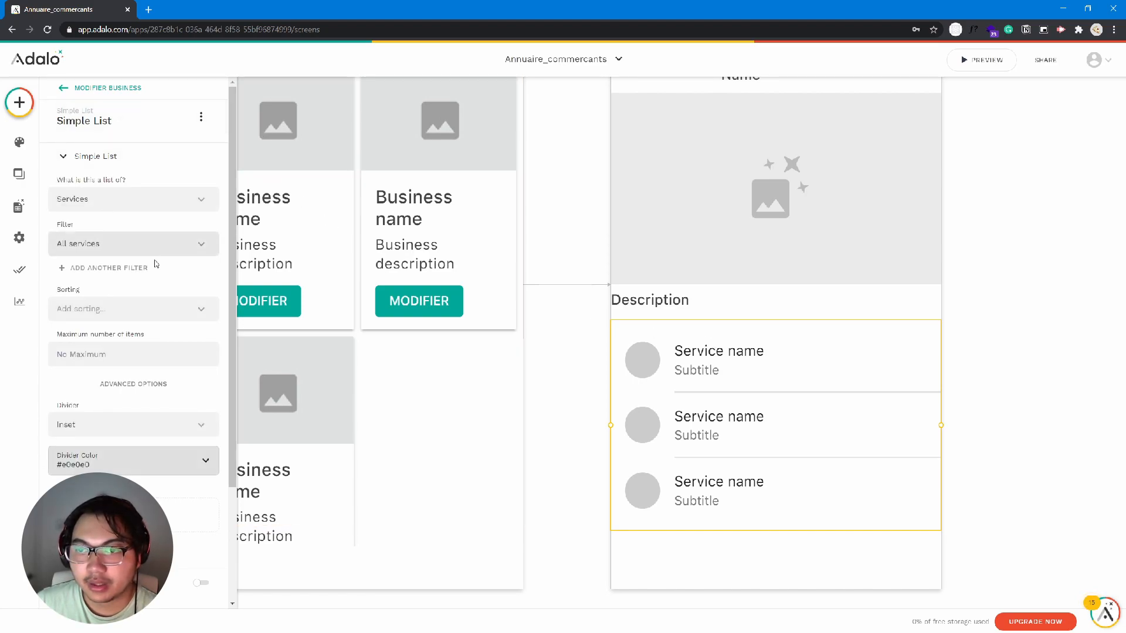
Step: Examine the Businesses property of the Users collection and the properties of the Business collection in the database
left_click(63, 88)
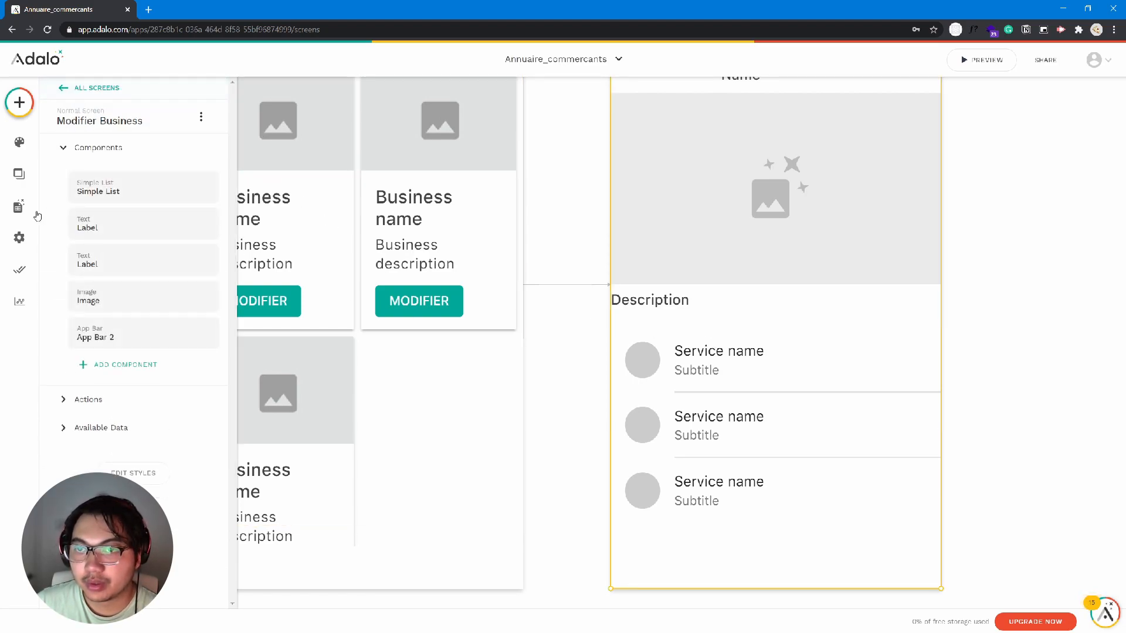
left_click(19, 206)
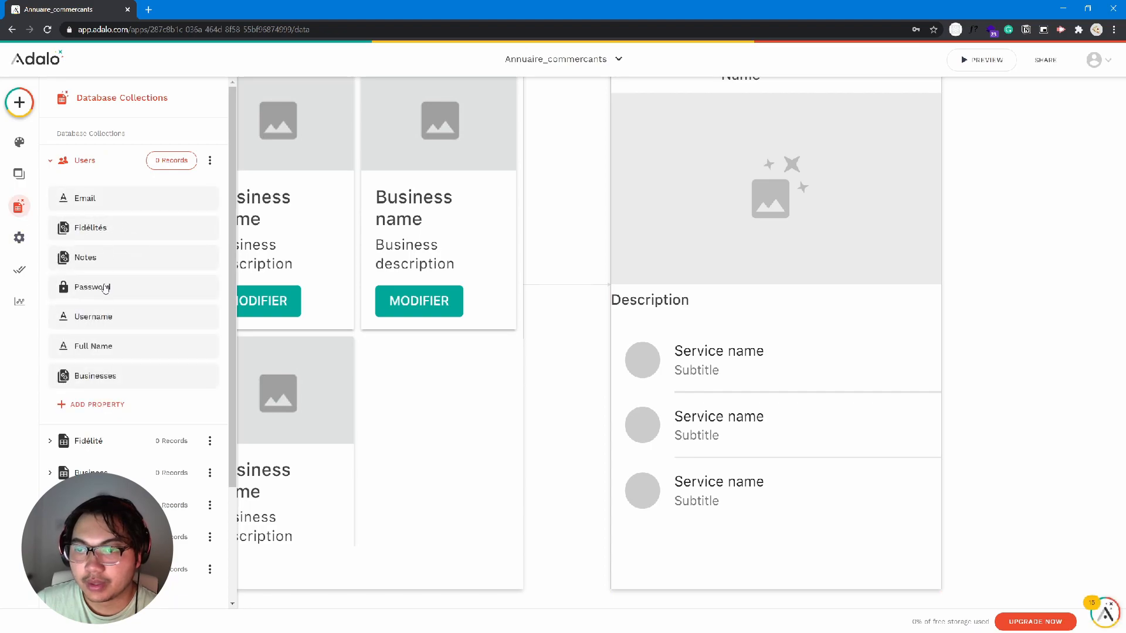
left_click(128, 383)
scroll(111, 375, "down", 3)
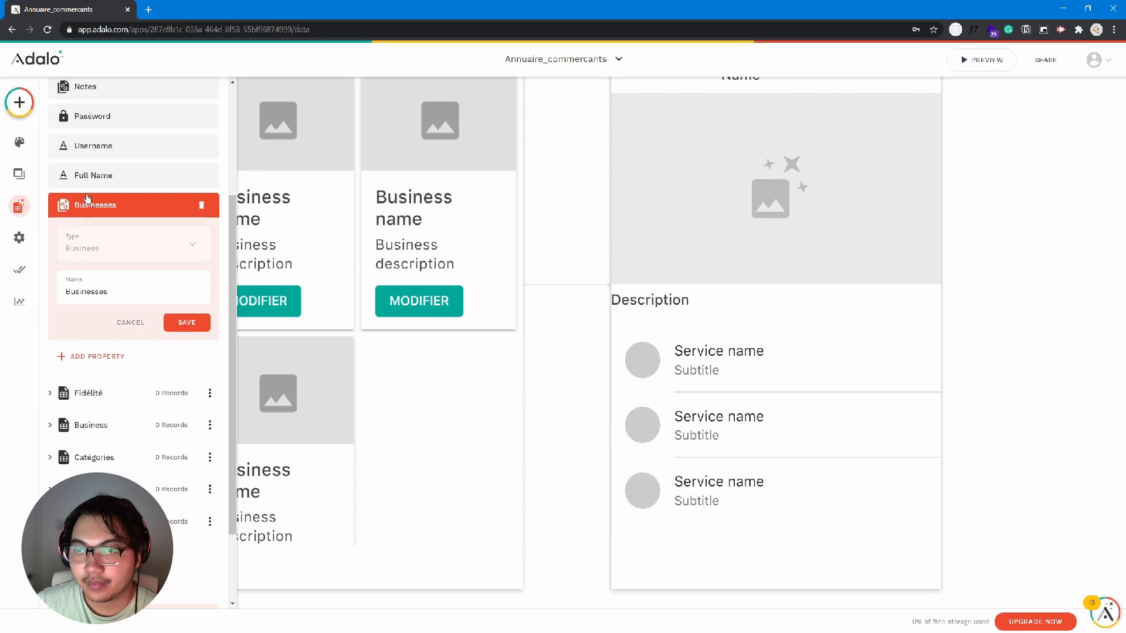
scroll(87, 198, "up", 3)
left_click(50, 161)
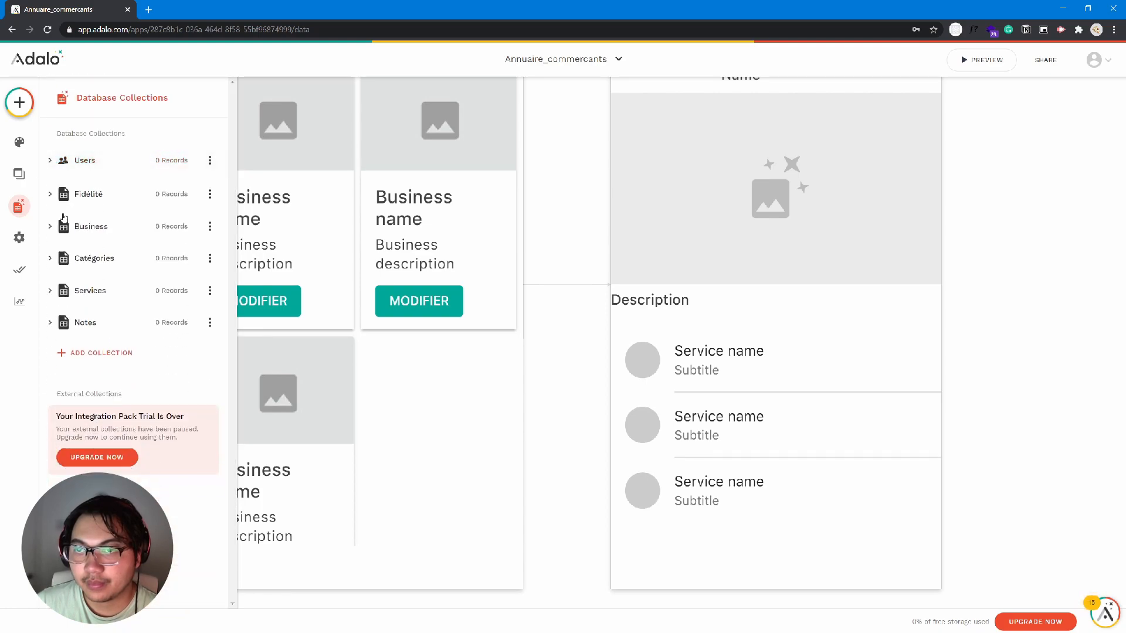
left_click(51, 225)
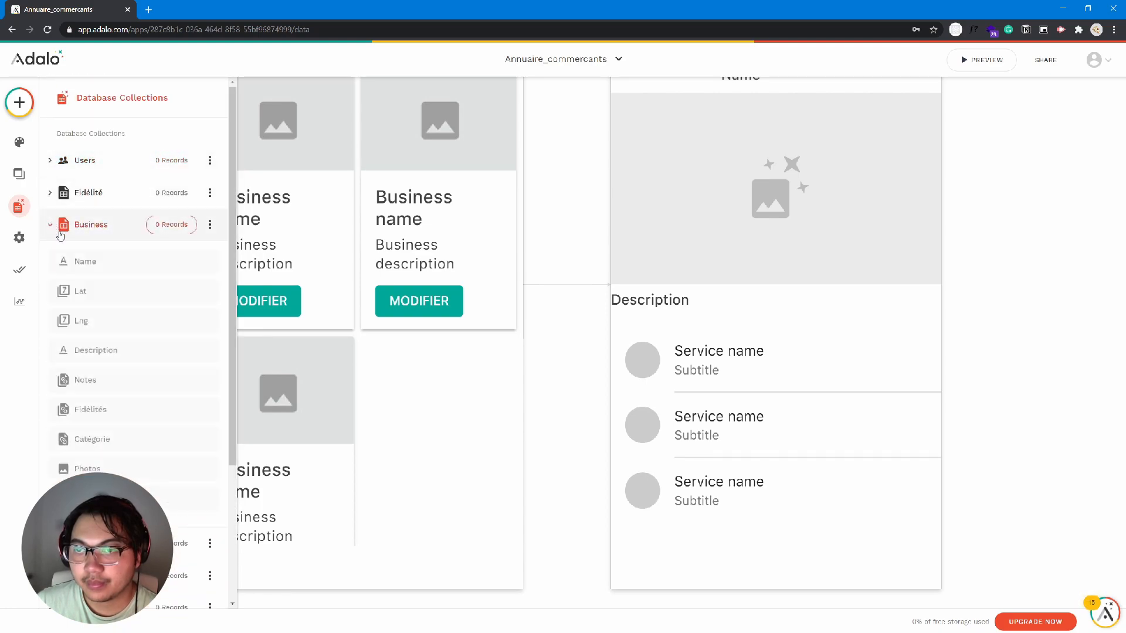
scroll(139, 230, "down", 1)
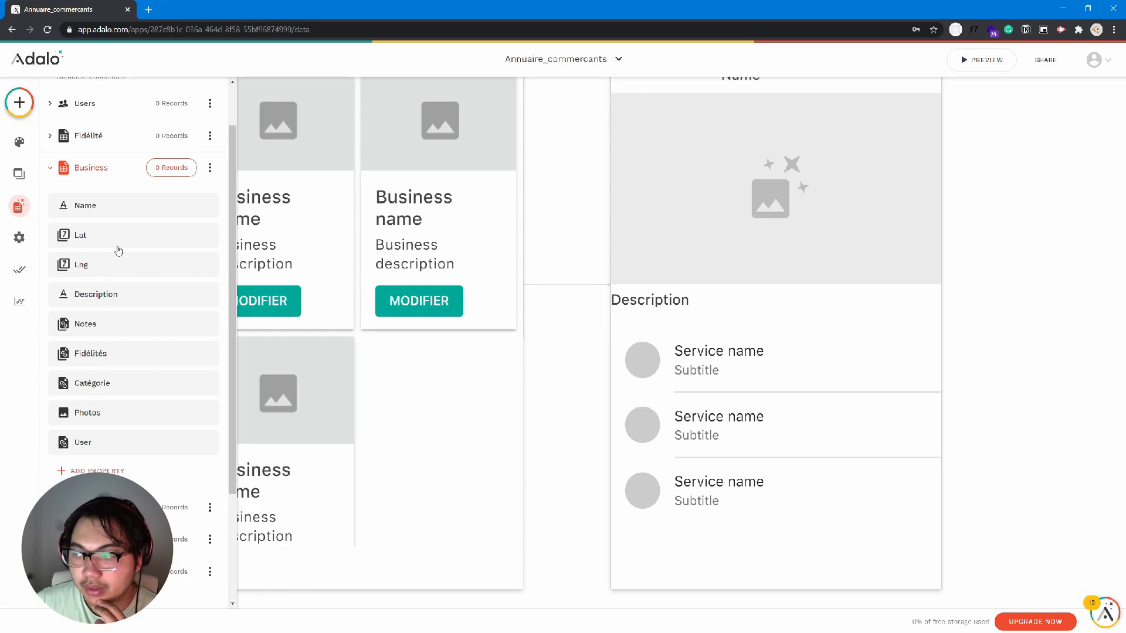
Step: Move the name text on the modifier_business screen up directly beneath the app bar
scroll(735, 321, "up", 2)
scroll(734, 321, "up", 4)
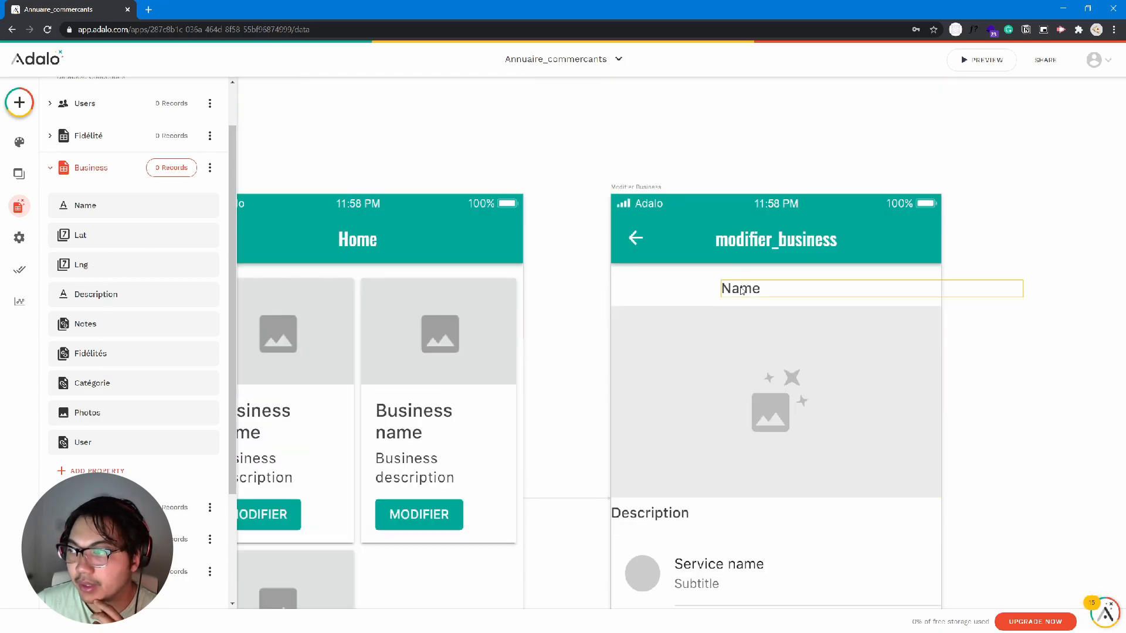
left_click(738, 280)
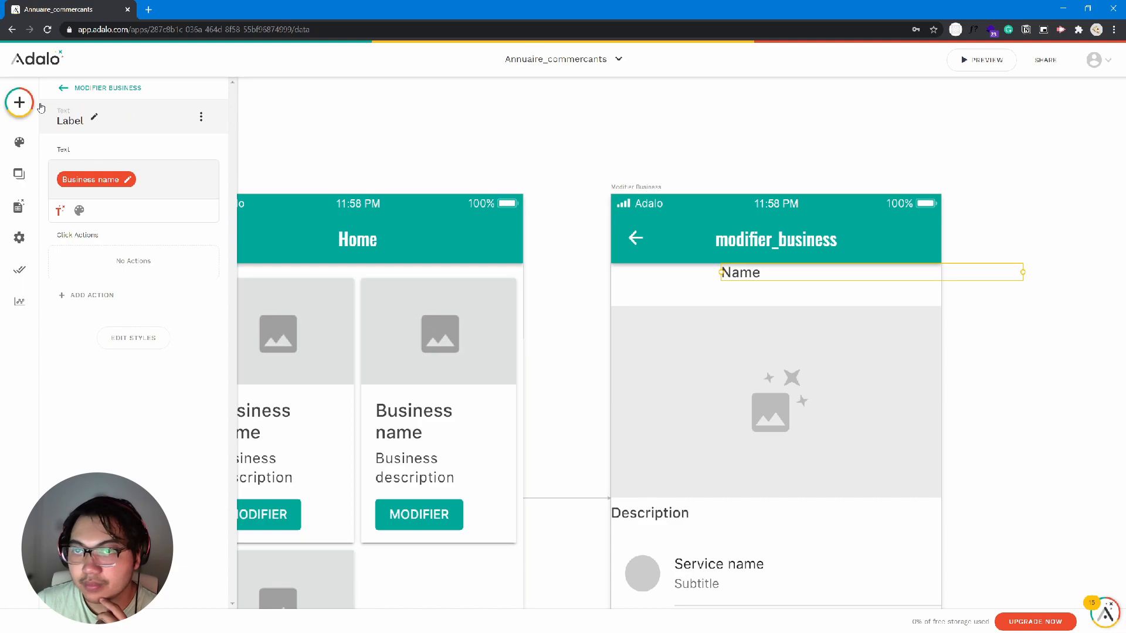
Step: Look through the component library and the marketplace for a Star Rating component
left_click(20, 103)
scroll(143, 340, "down", 5)
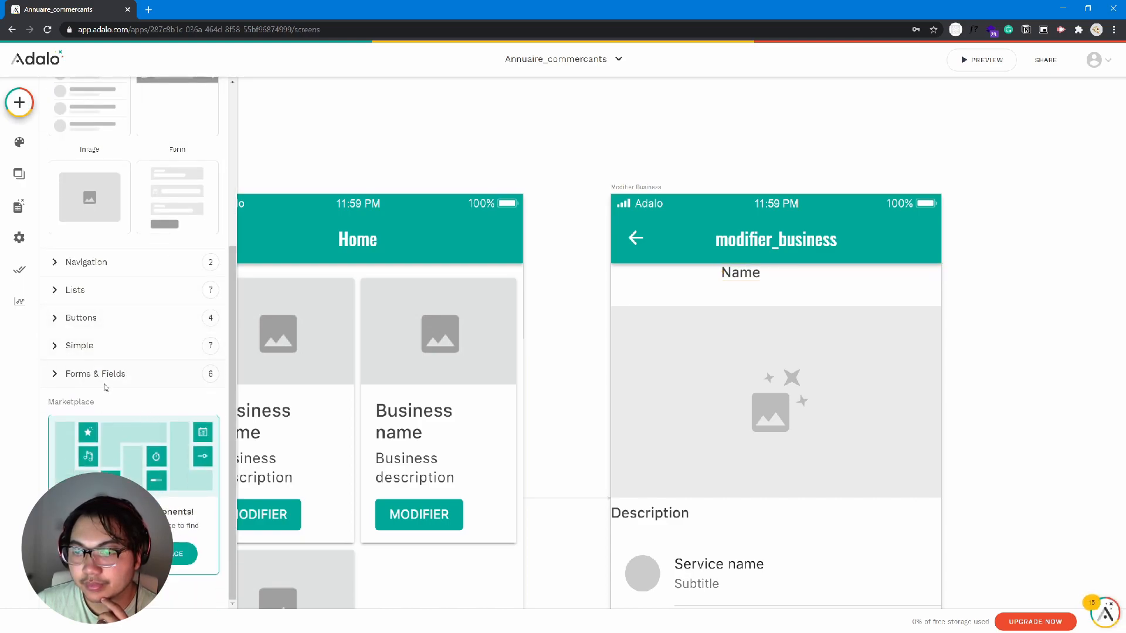
scroll(125, 425, "up", 2)
scroll(113, 455, "down", 2)
left_click(184, 554)
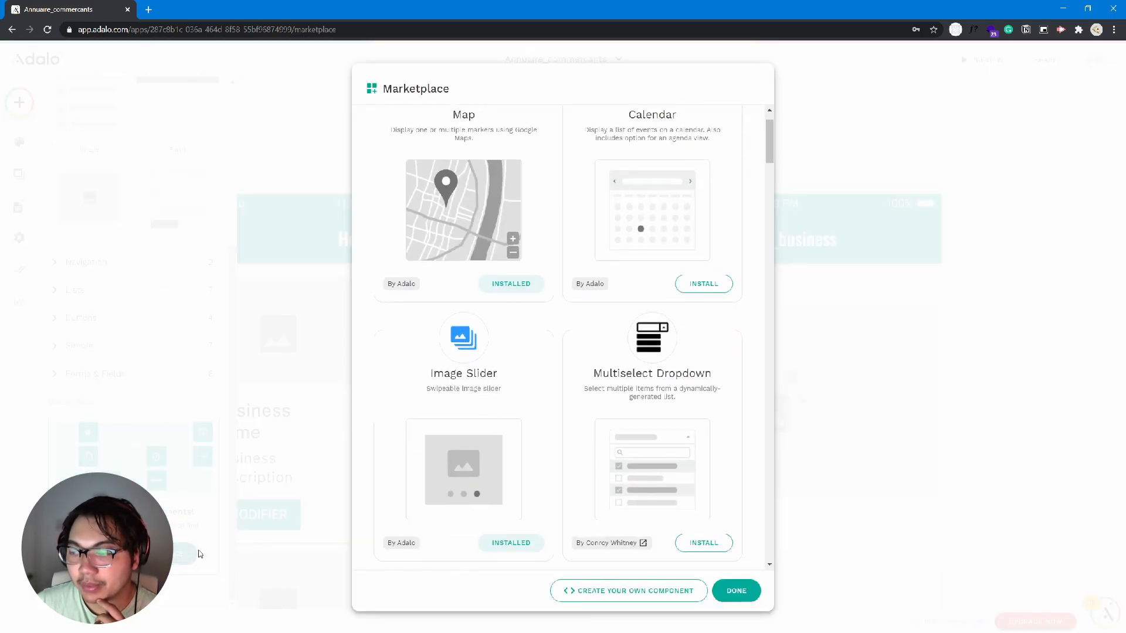
scroll(538, 457, "down", 8)
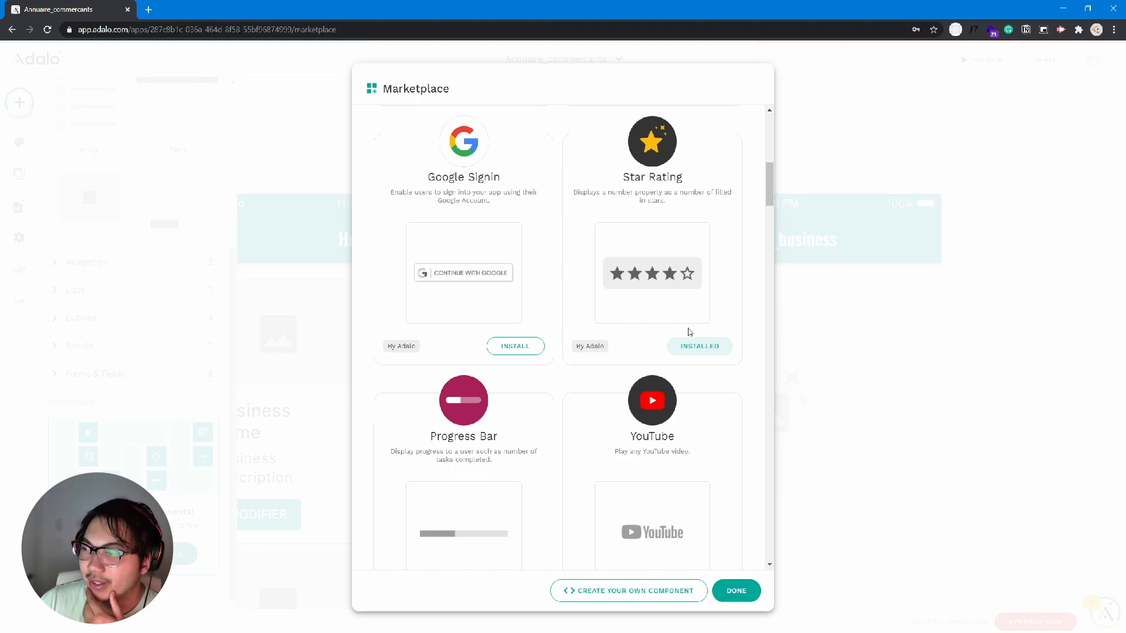
left_click(740, 589)
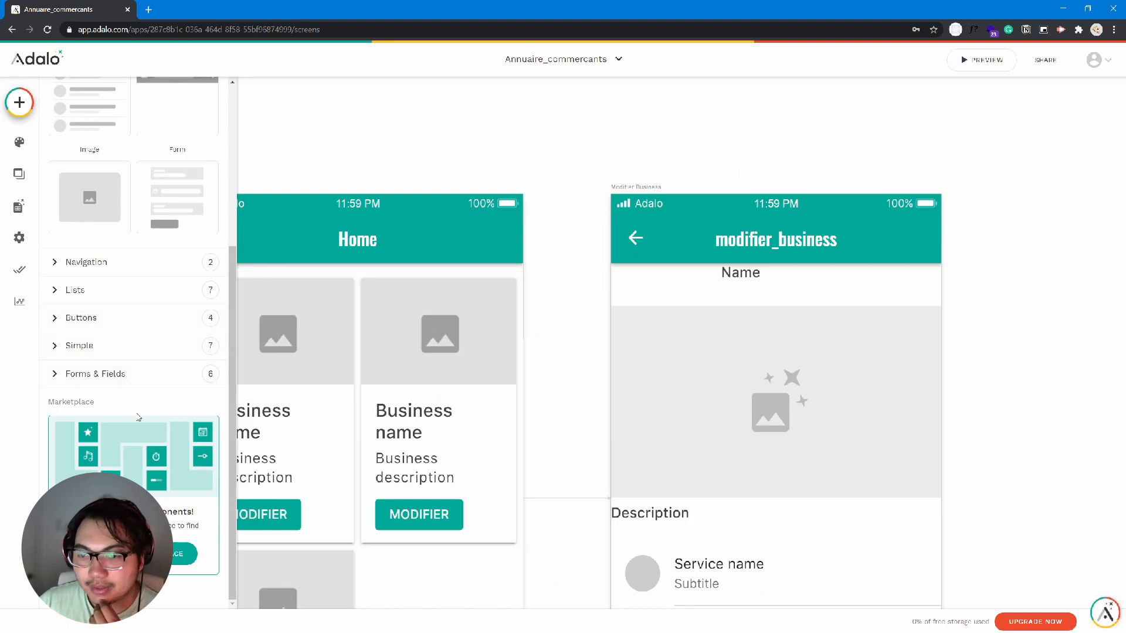
scroll(155, 429, "up", 5)
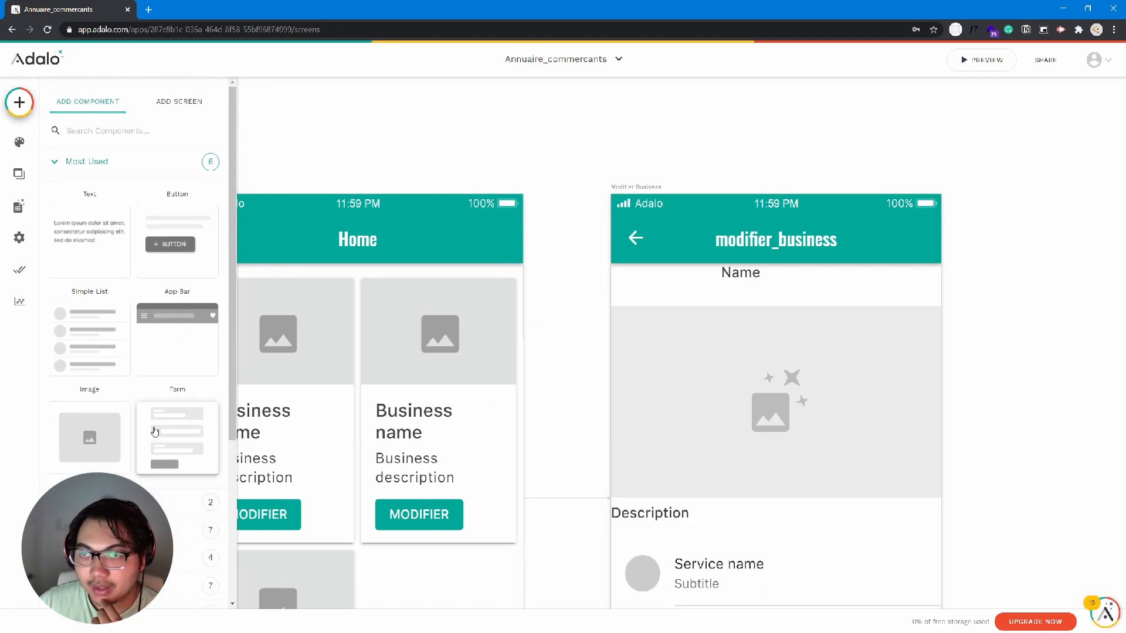
scroll(155, 429, "down", 4)
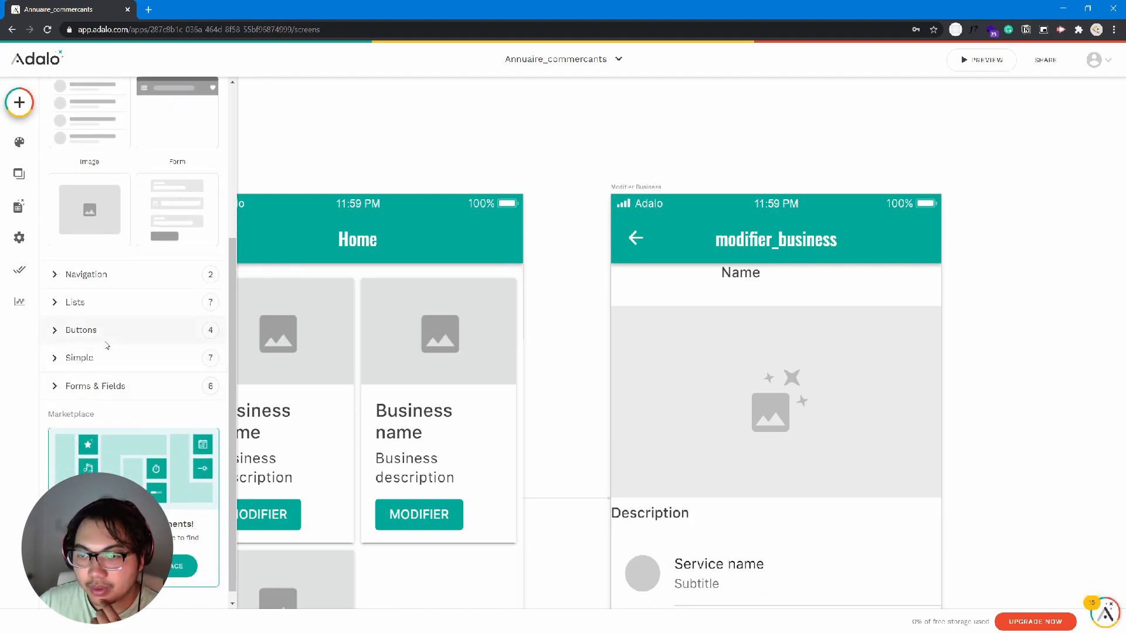
left_click(111, 380)
left_click(116, 380)
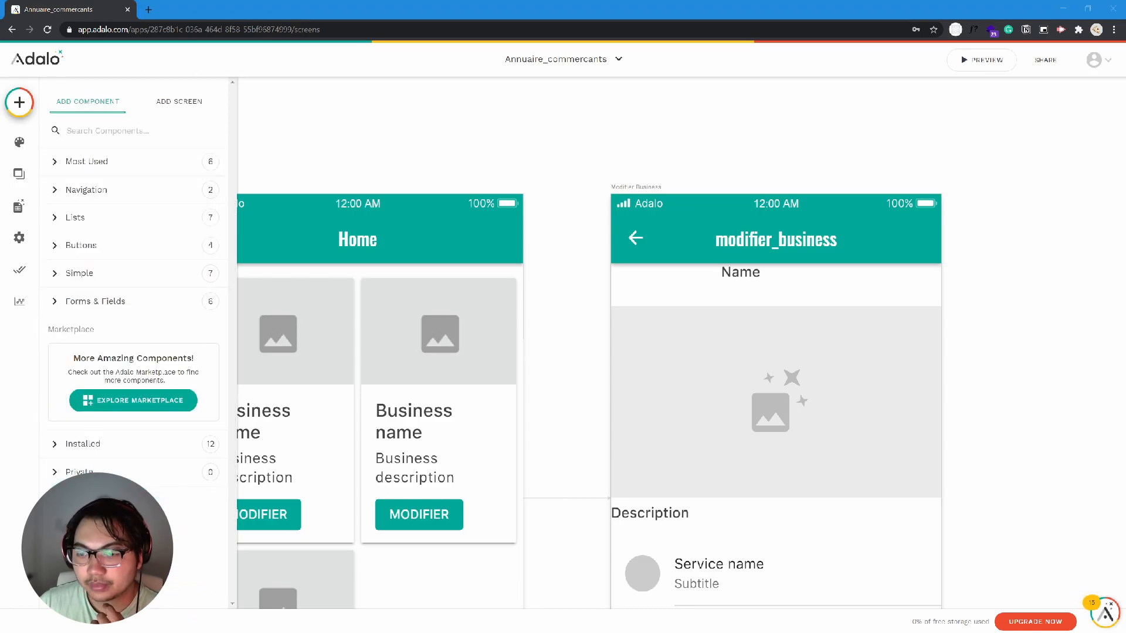
Step: Reinstall the Star Rating component by Adalo from the marketplace
left_click(175, 402)
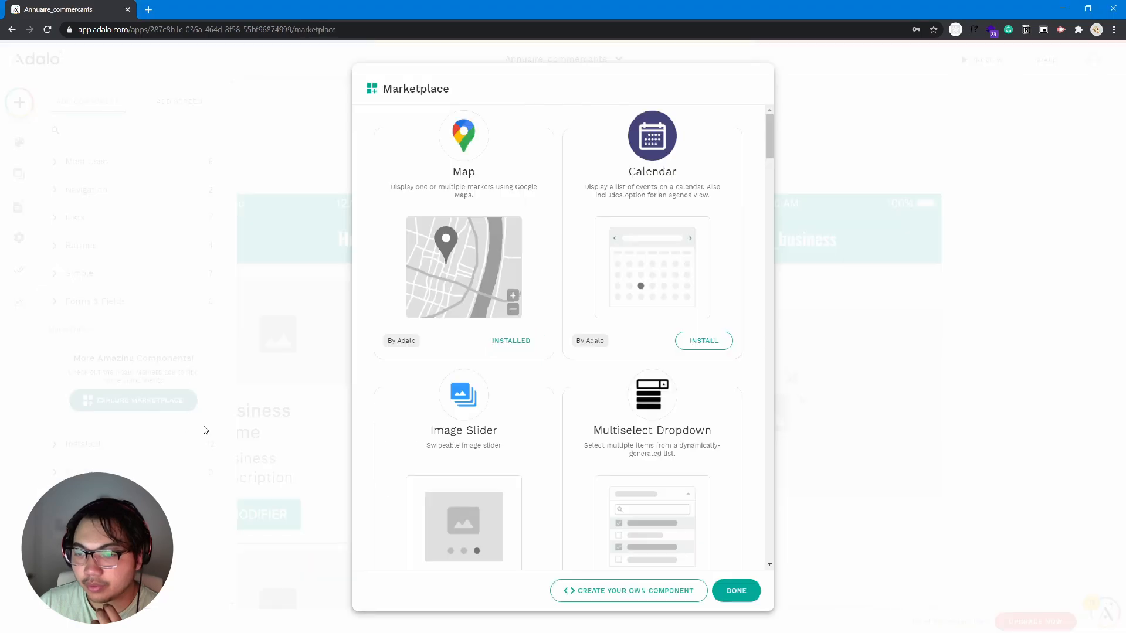
scroll(728, 390, "down", 6)
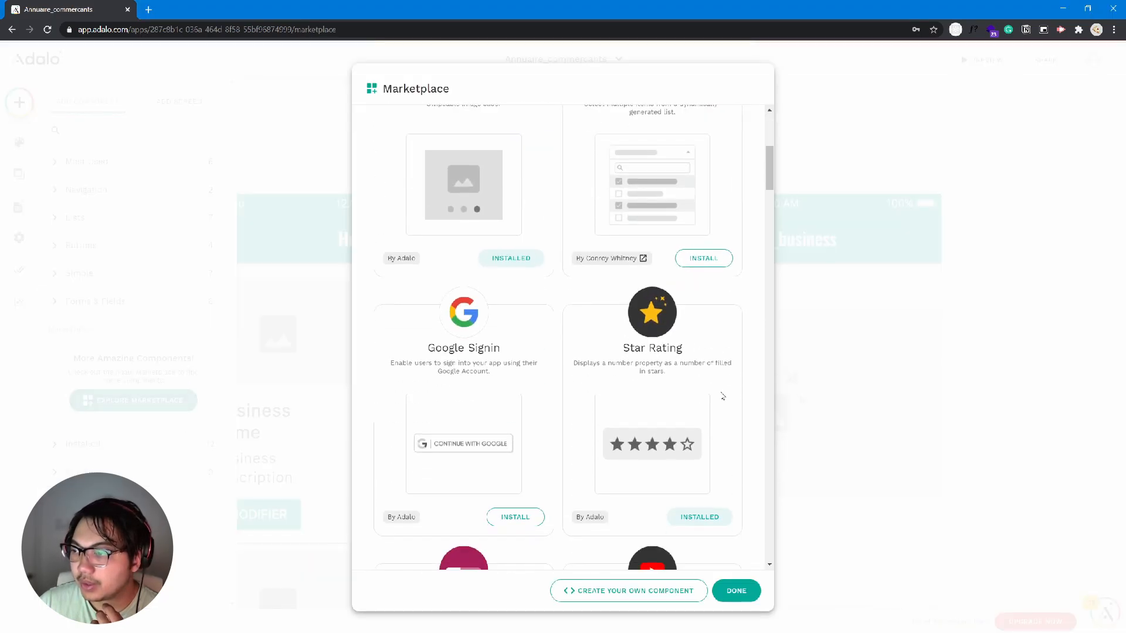
left_click(710, 519)
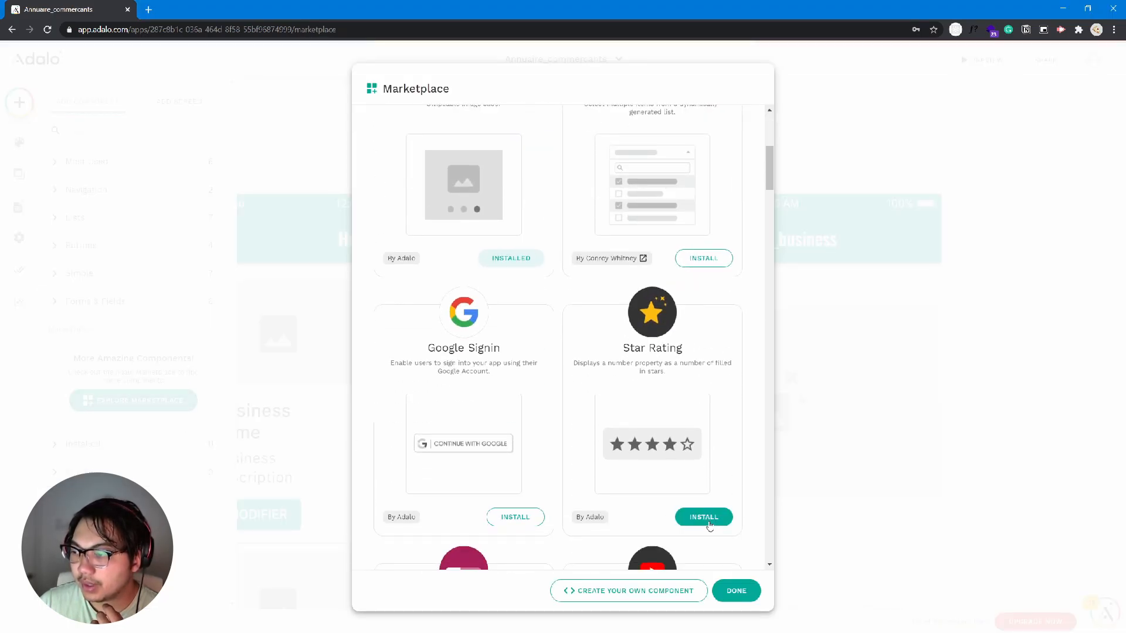
left_click(736, 591)
Step: Add the installed Star Rating component between the name text and the image on the modifier_business screen
left_click(125, 446)
scroll(123, 448, "down", 7)
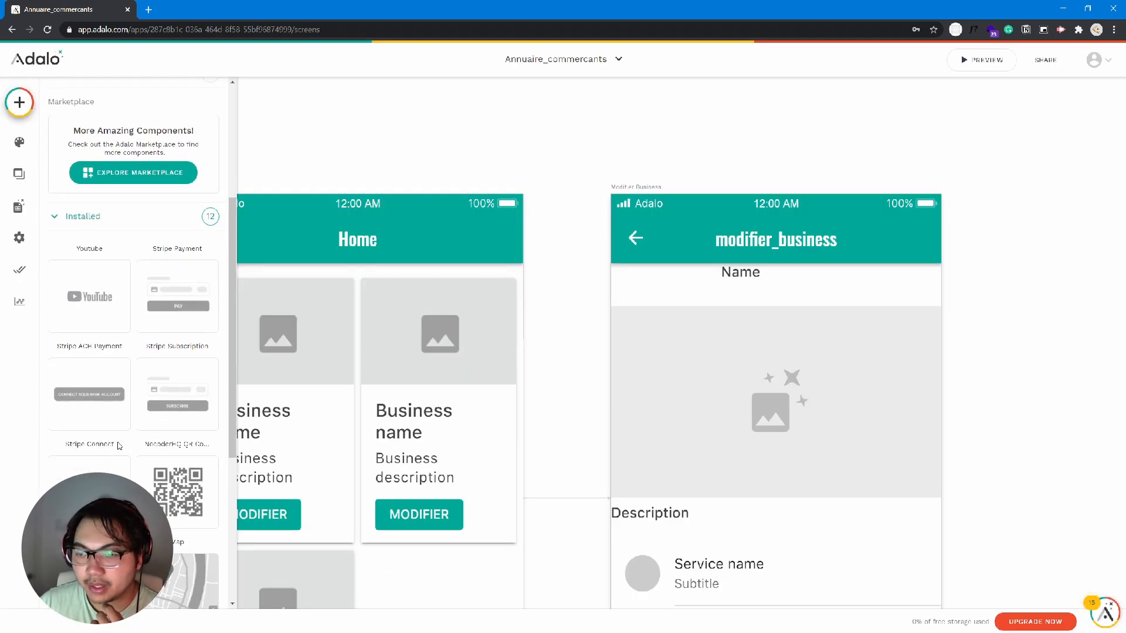
left_click_drag(117, 455, 731, 286)
left_click(732, 303)
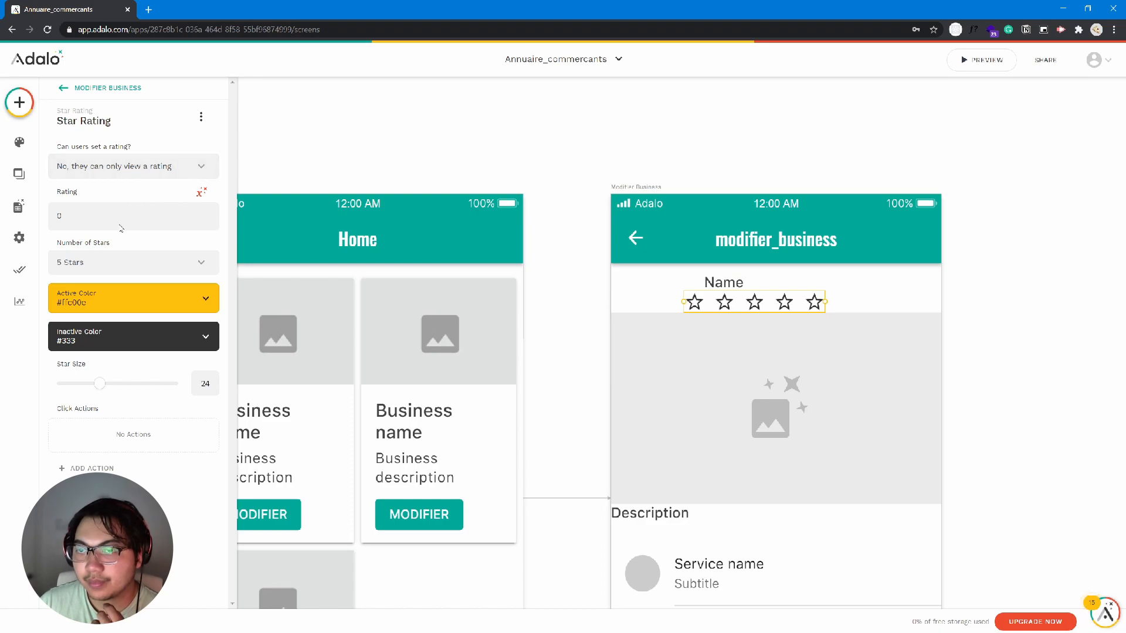
Step: Bind the star rating's value to the average Note of the current business's Notes, and nudge the name text slightly
left_click(136, 214)
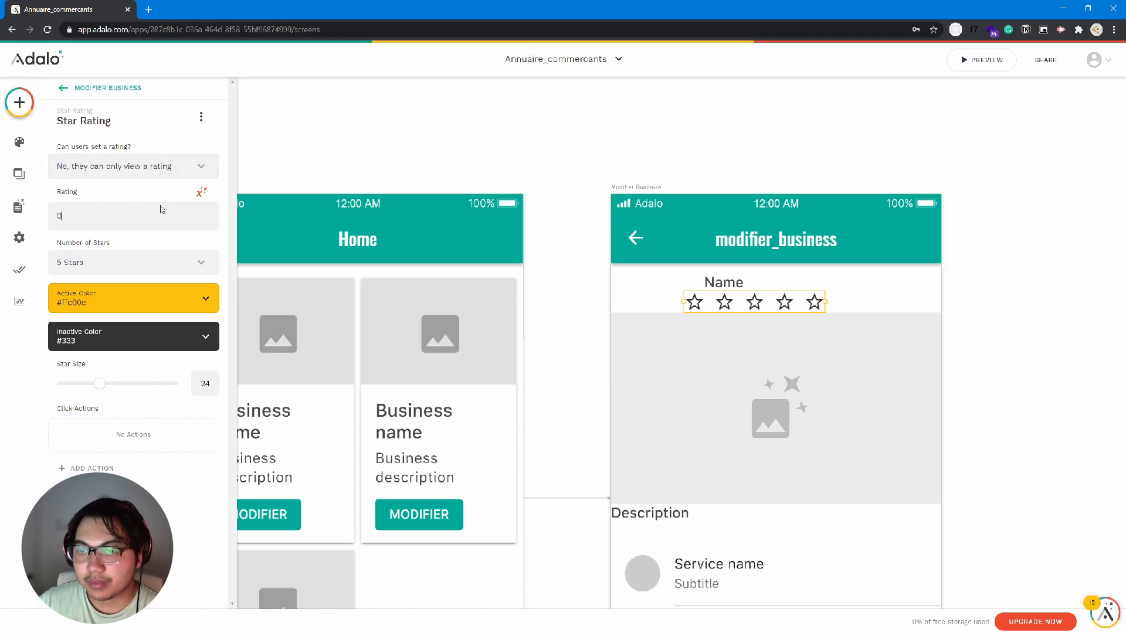
left_click(201, 192)
mouse_move(199, 224)
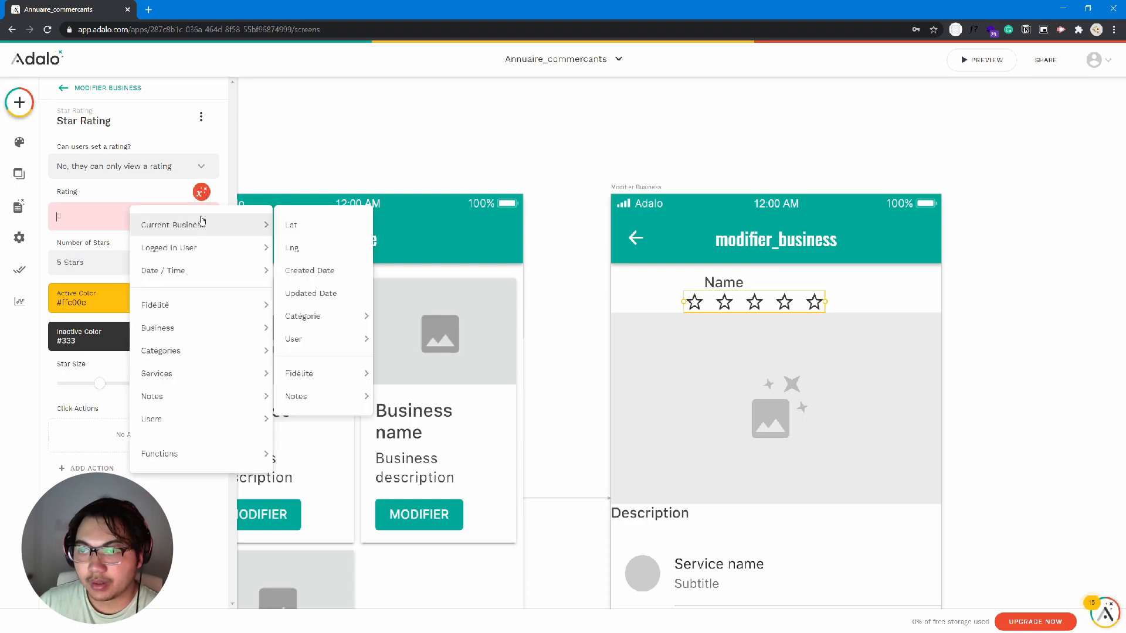
mouse_move(327, 397)
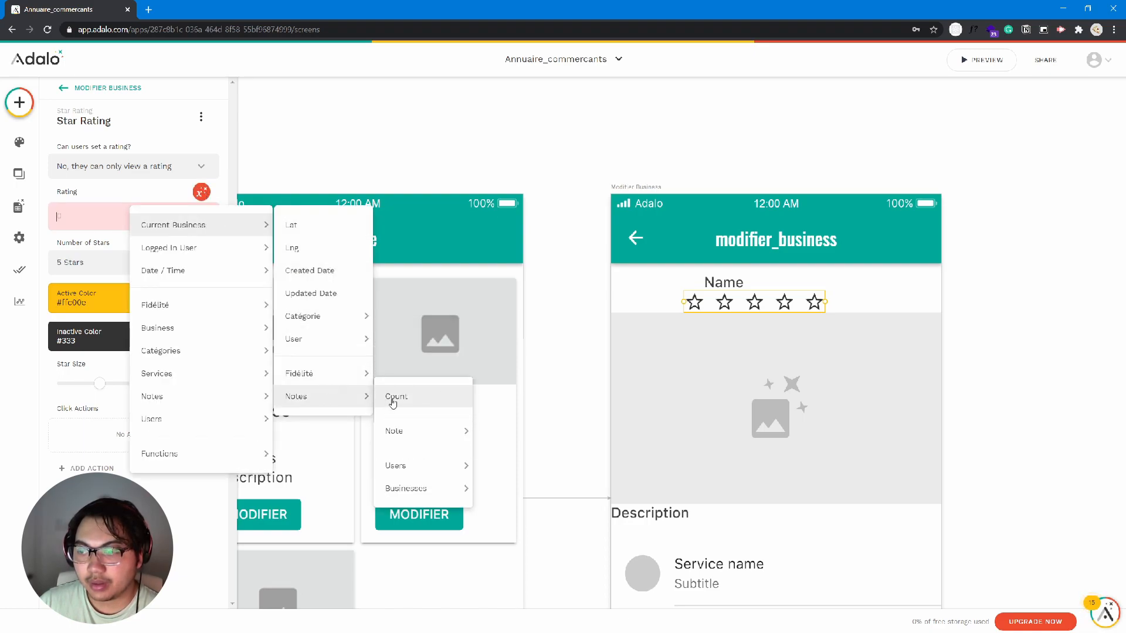
mouse_move(416, 430)
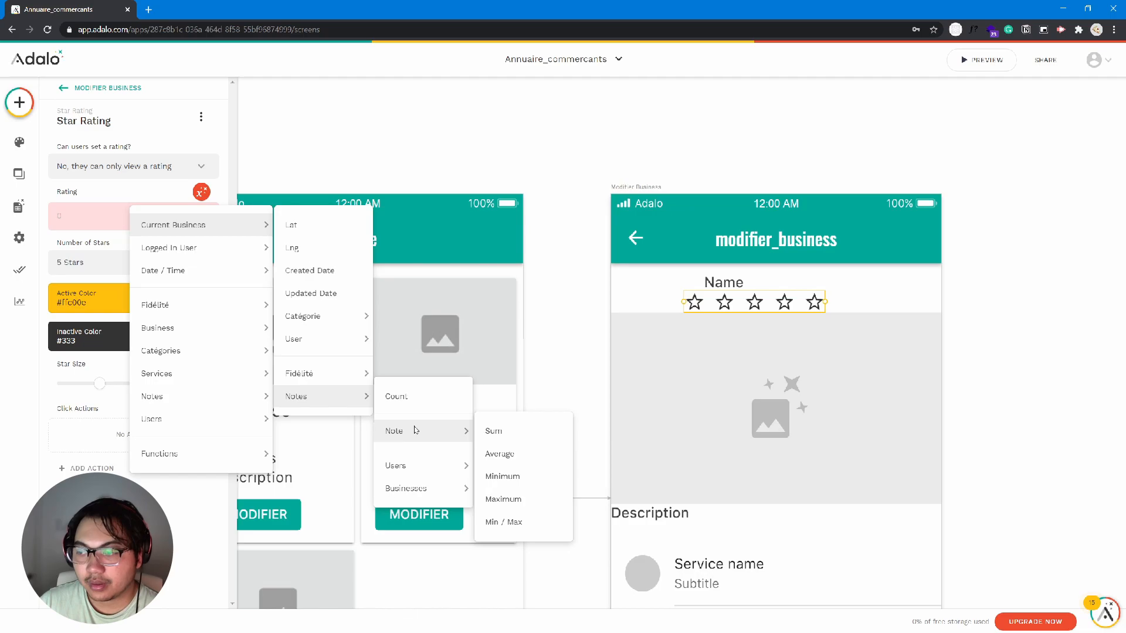
left_click(500, 455)
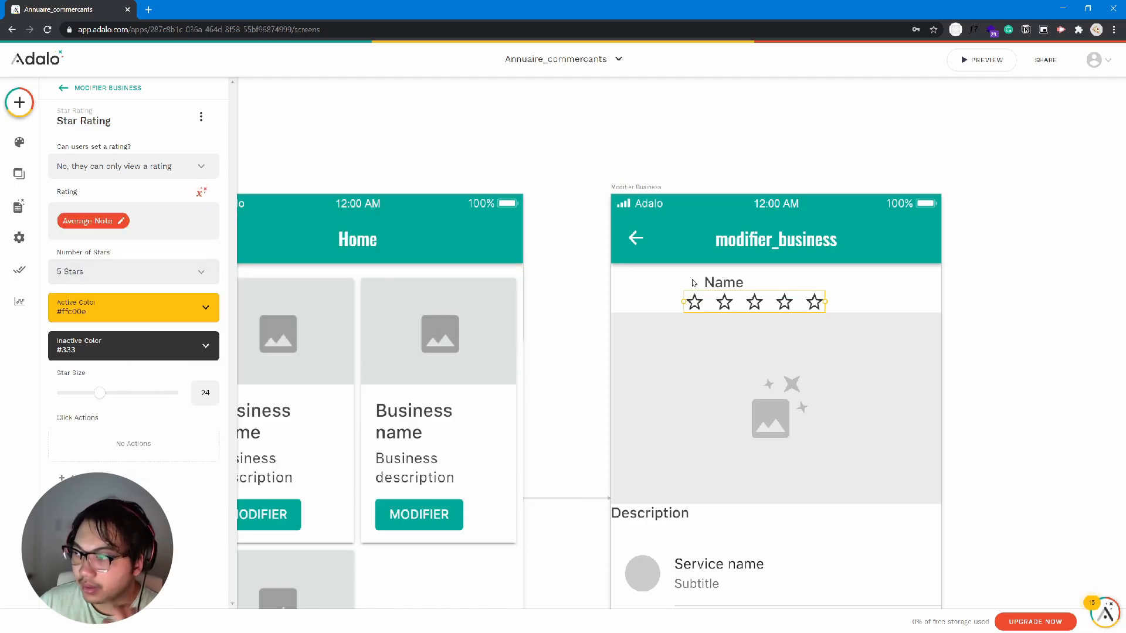
left_click_drag(726, 289, 728, 283)
left_click(756, 237)
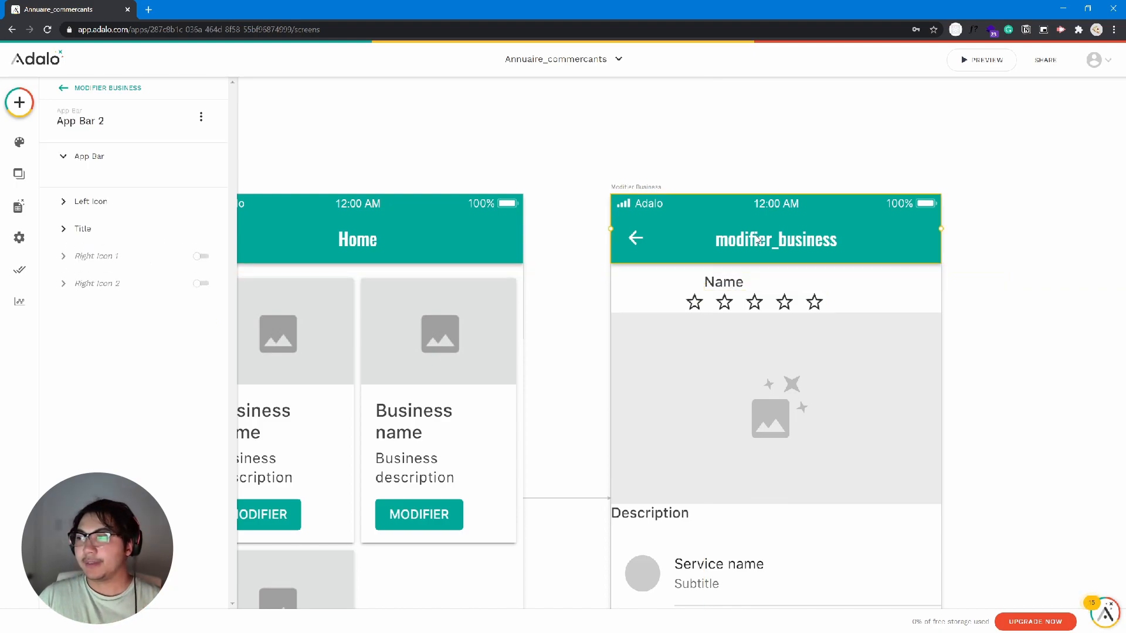
scroll(603, 337, "down", 3)
scroll(603, 336, "up", 4)
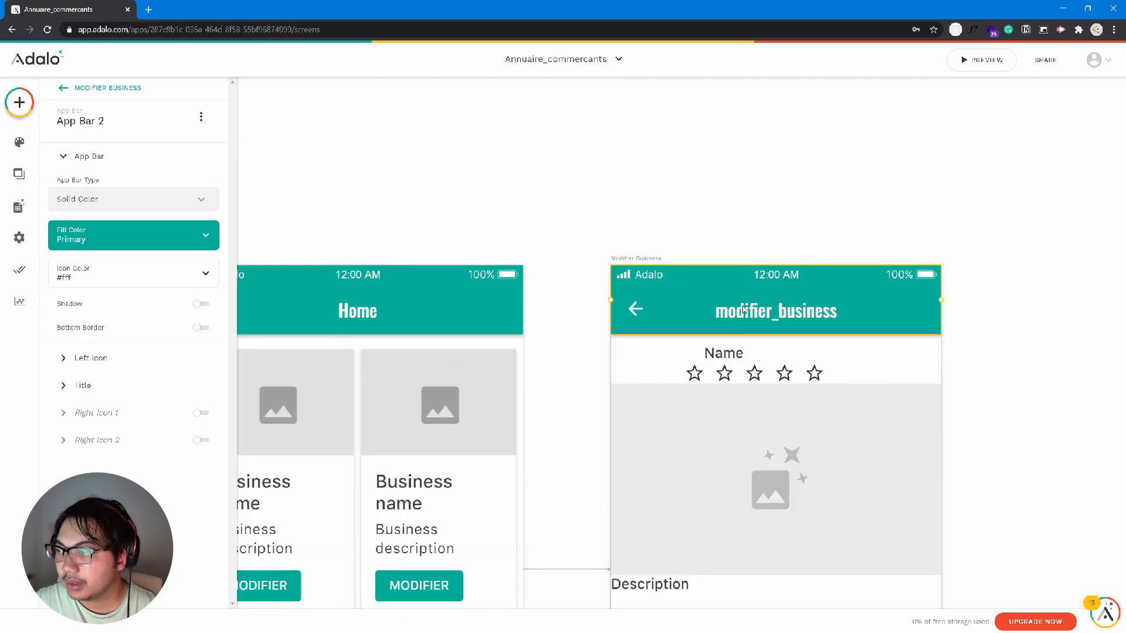
left_click(639, 258)
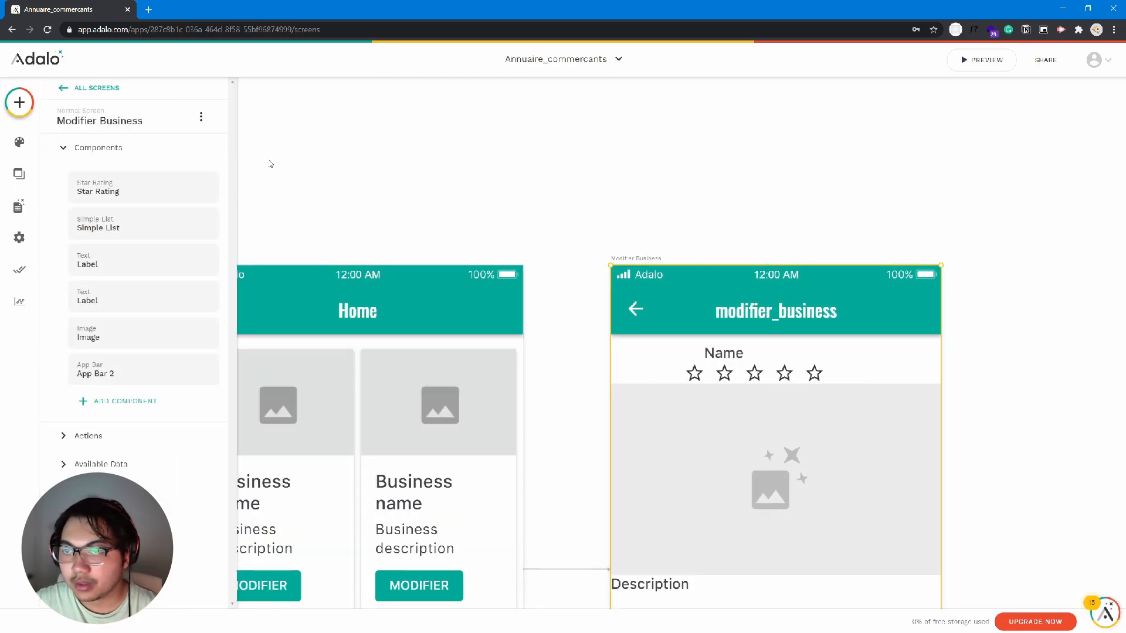
left_click(158, 120)
left_click_drag(132, 175, 39, 174)
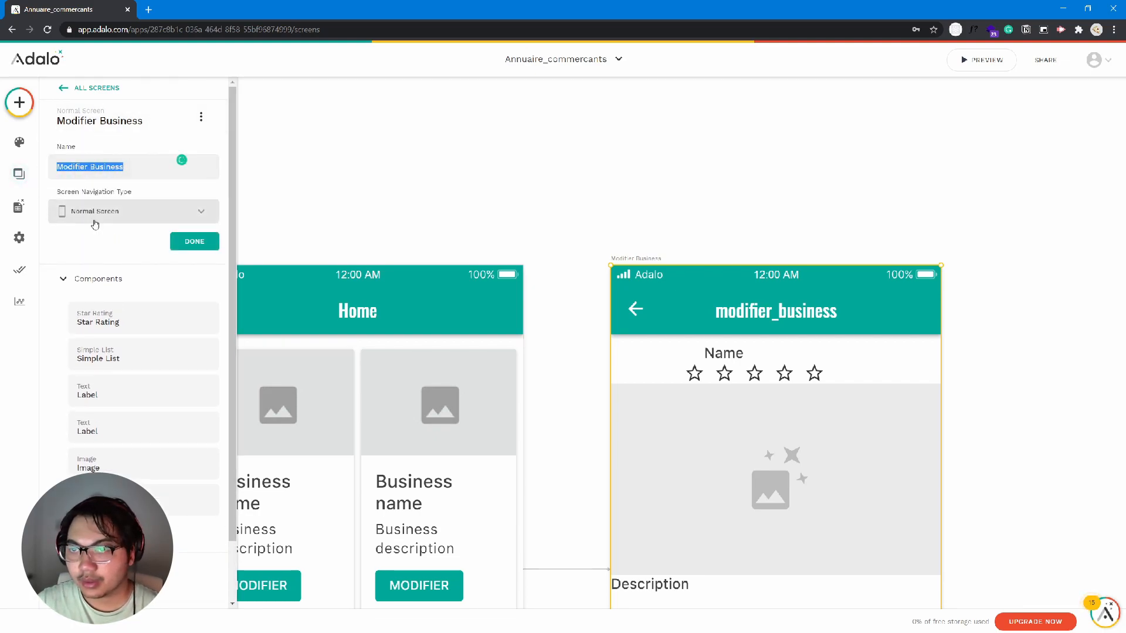
type("Modifi")
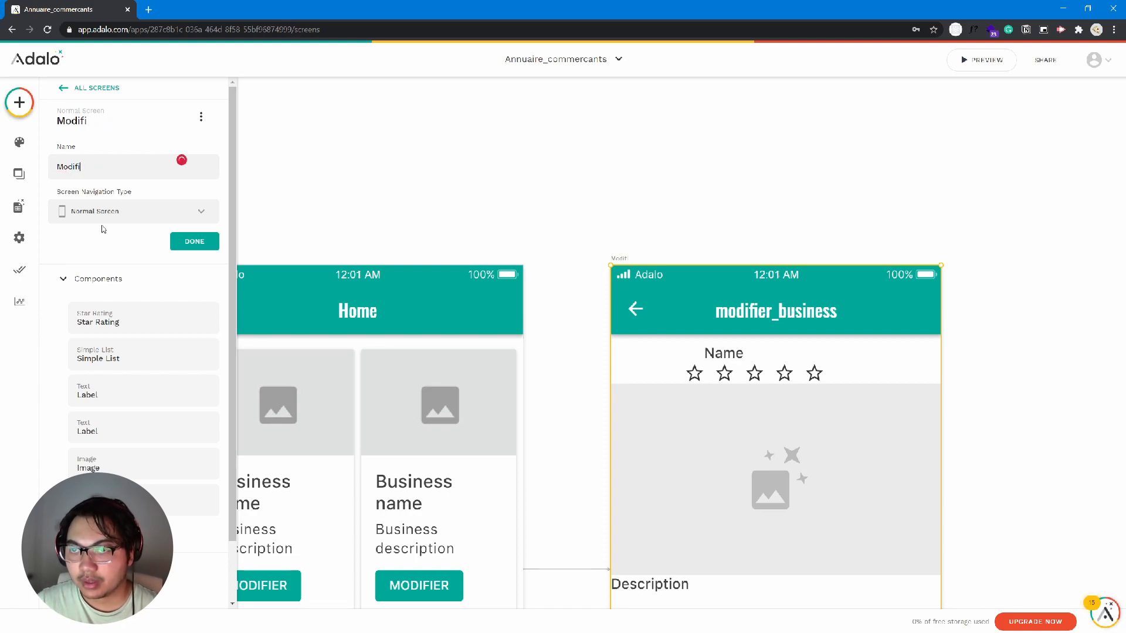
key("ctrl+z")
key("ctrl+z")
key("ctrl+z")
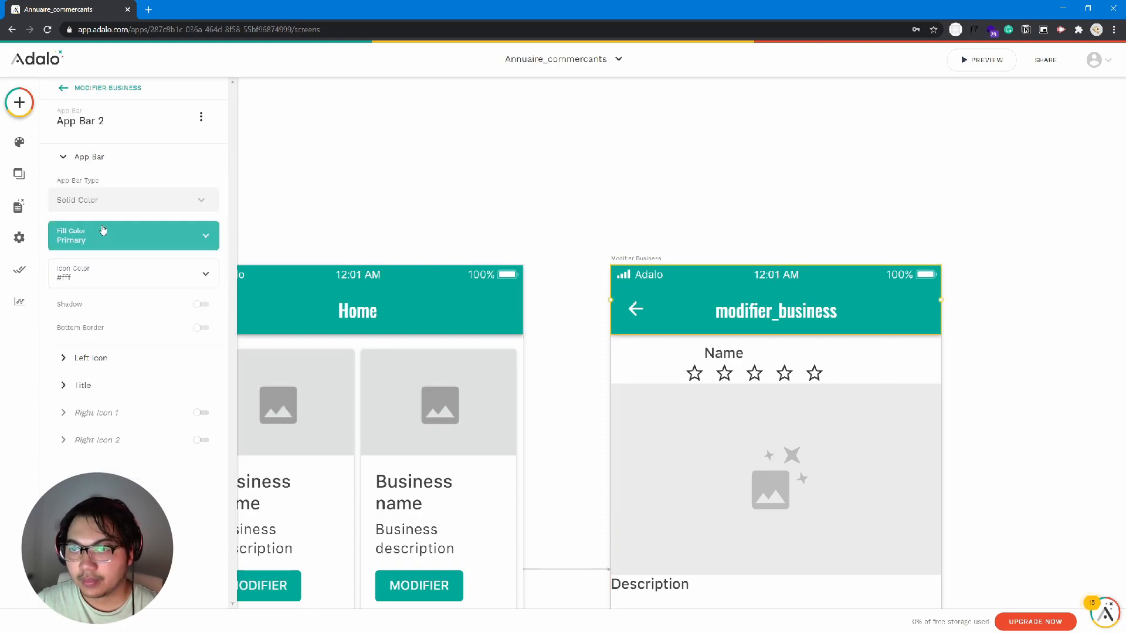
Step: Replace the modifier_business app bar title with magic text showing the current business's name
left_click(139, 392)
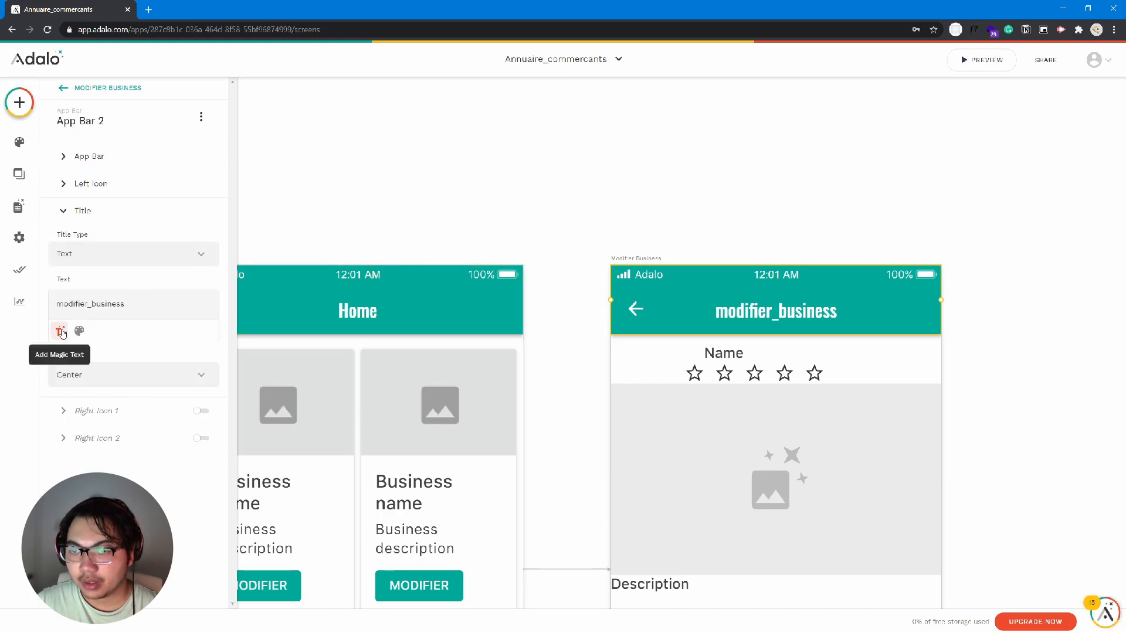
double_click(92, 302)
key("BackSpace")
left_click(60, 332)
mouse_move(79, 366)
left_click(205, 362)
left_click(376, 220)
Step: Nudge the name text slightly to the right above the stars
scroll(376, 220, "down", 3)
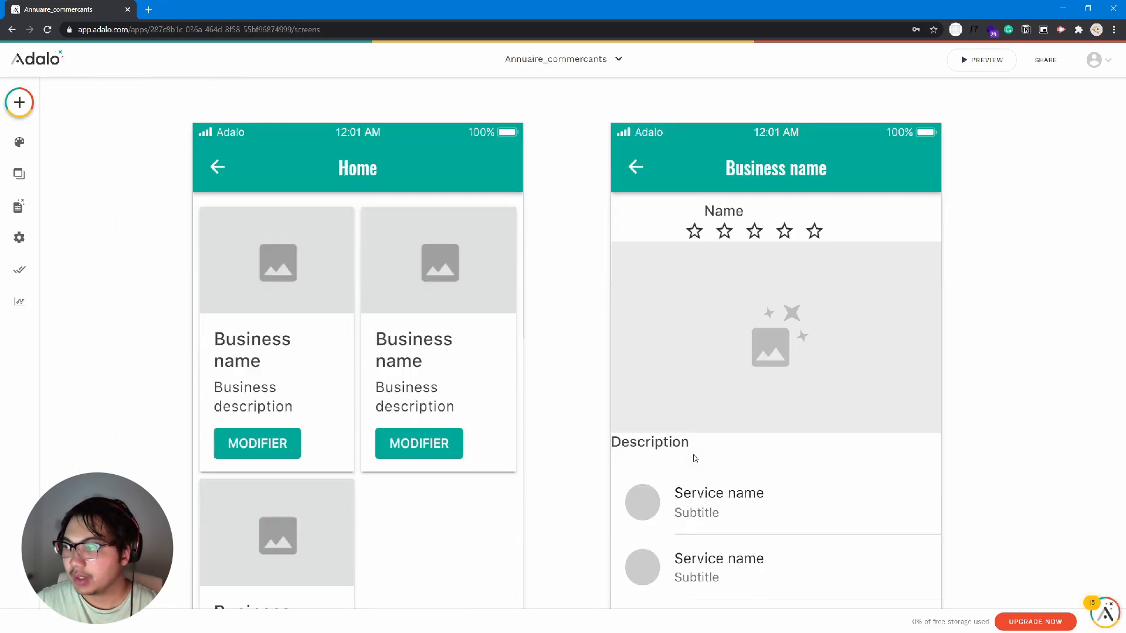
mouse_move(744, 212)
left_mouse_down()
mouse_move(797, 202)
mouse_move(753, 220)
mouse_move(740, 219)
mouse_move(746, 211)
left_mouse_up()
left_click(988, 328)
Step: Move the services list and the description text down, leaving more space below the image
scroll(968, 334, "down", 4)
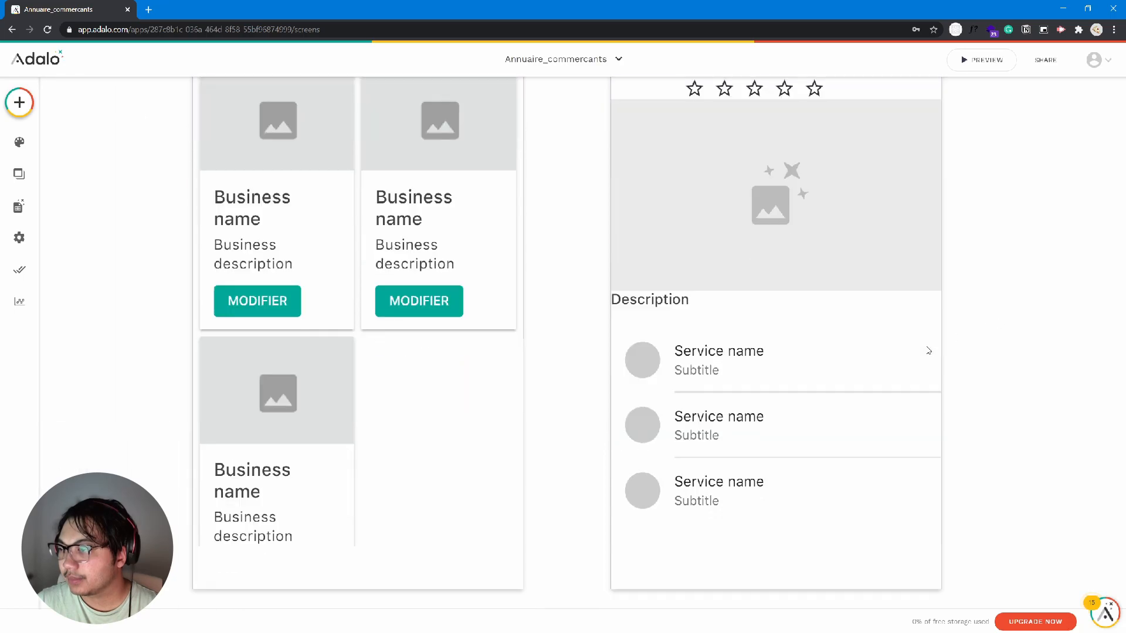
scroll(592, 389, "up", 1)
scroll(593, 392, "up", 2)
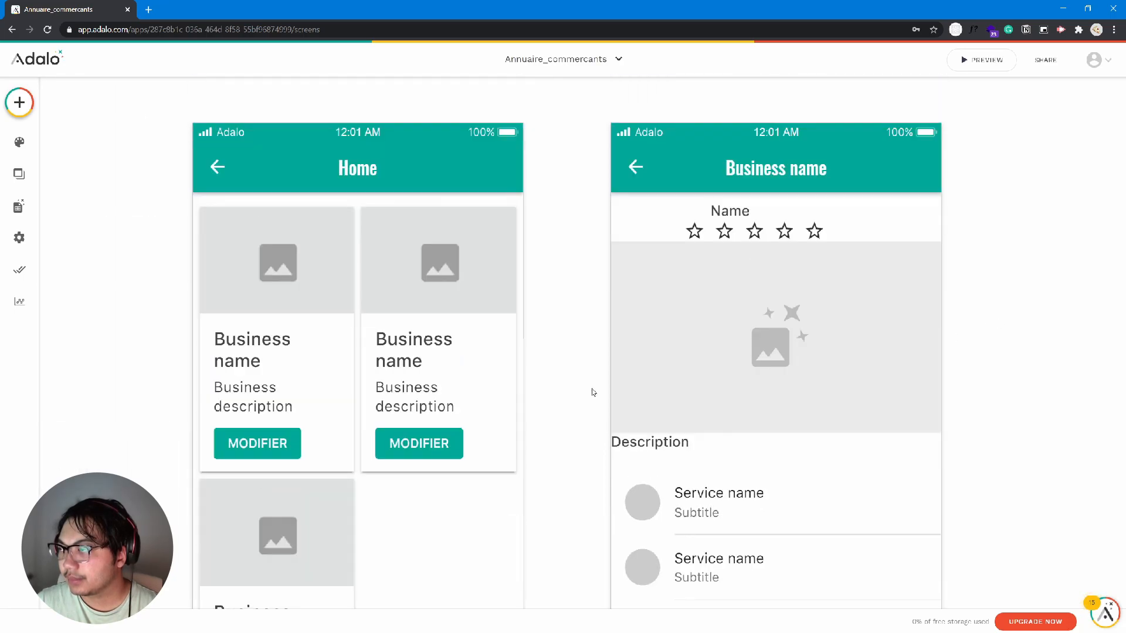
scroll(592, 392, "down", 2)
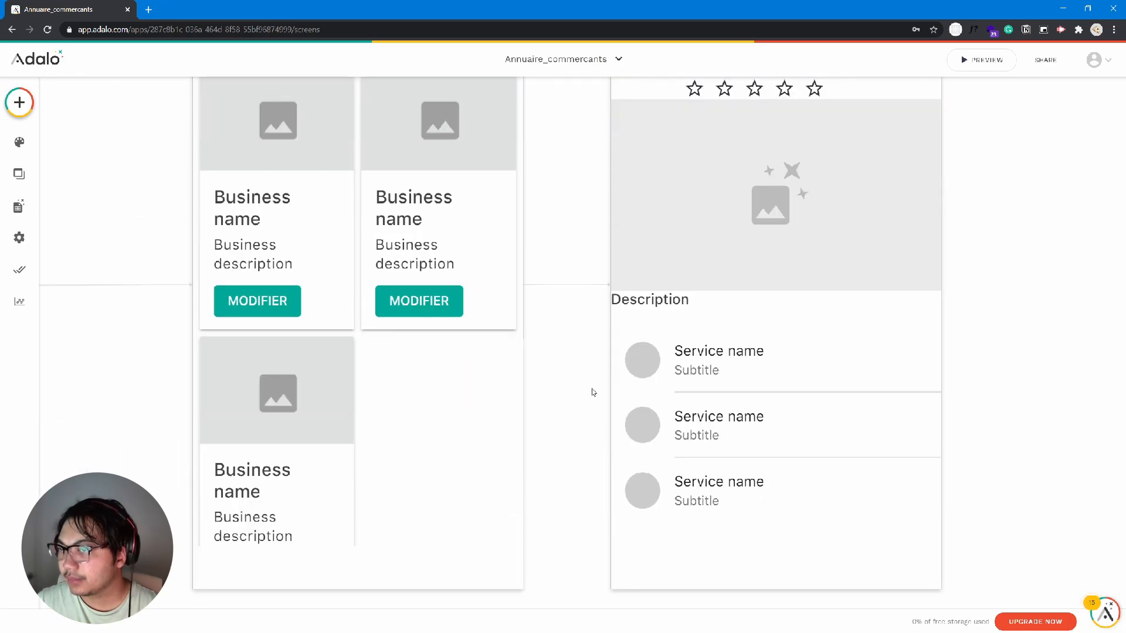
scroll(592, 392, "up", 3)
scroll(592, 392, "down", 3)
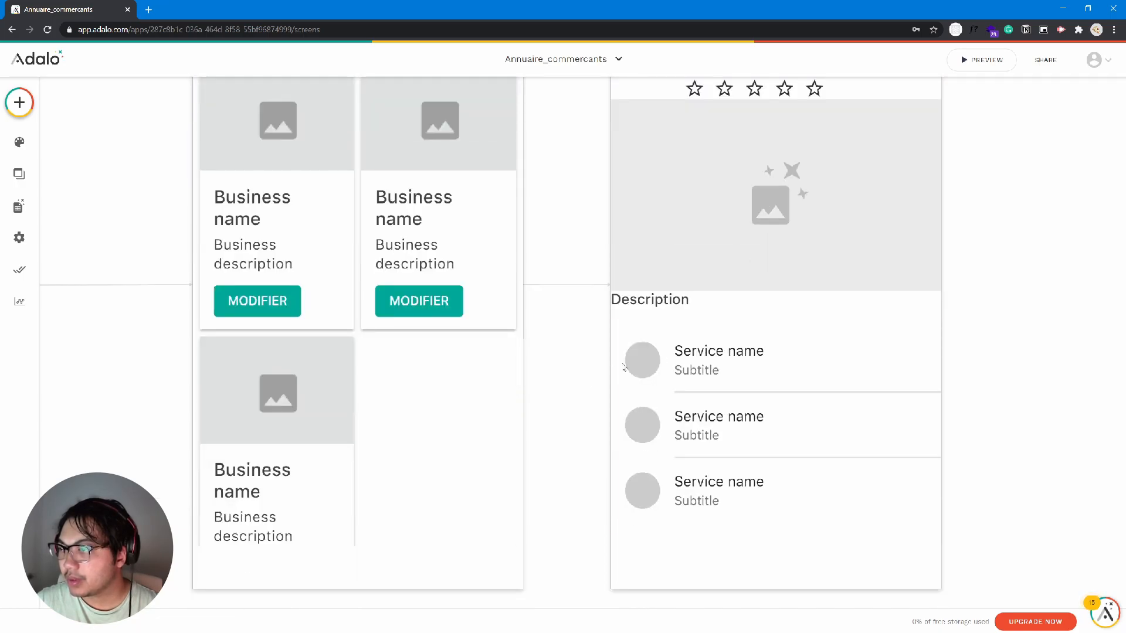
left_click_drag(689, 384, 690, 418)
left_click_drag(666, 307, 666, 337)
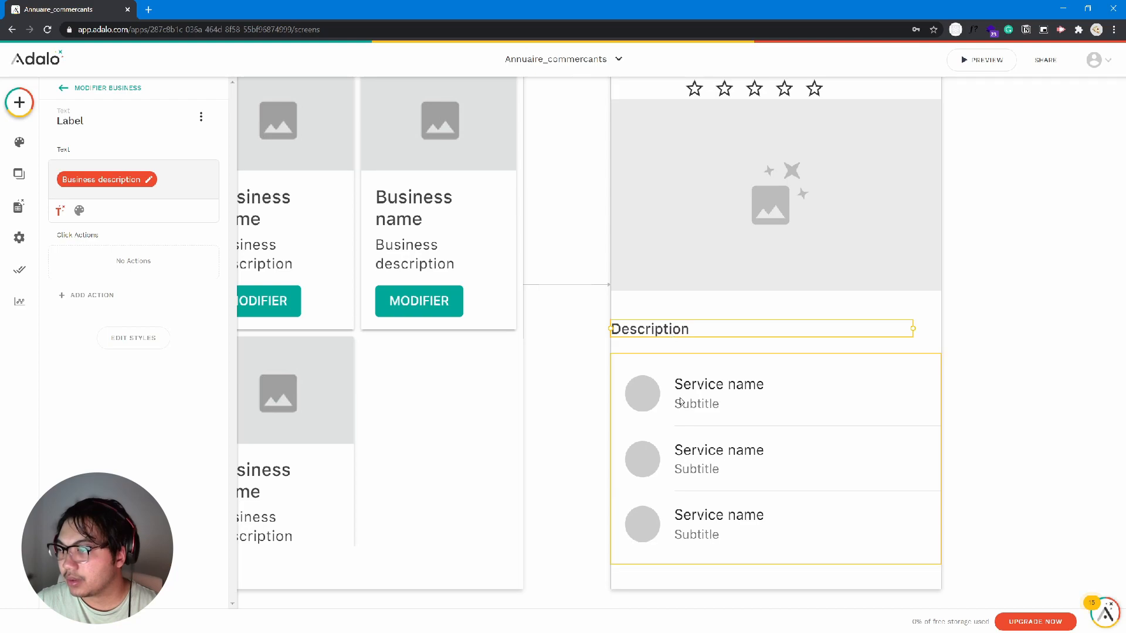
left_click_drag(680, 400, 680, 424)
left_click_drag(667, 333, 661, 352)
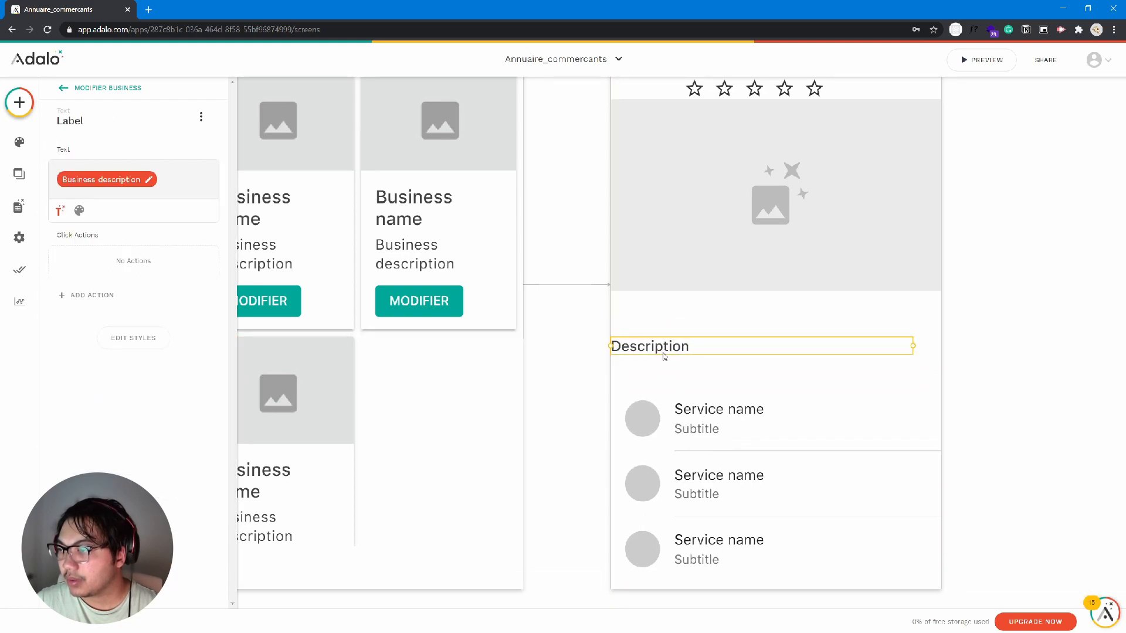
Step: Move the services list further down and place the description text directly beneath the image
left_click(19, 103)
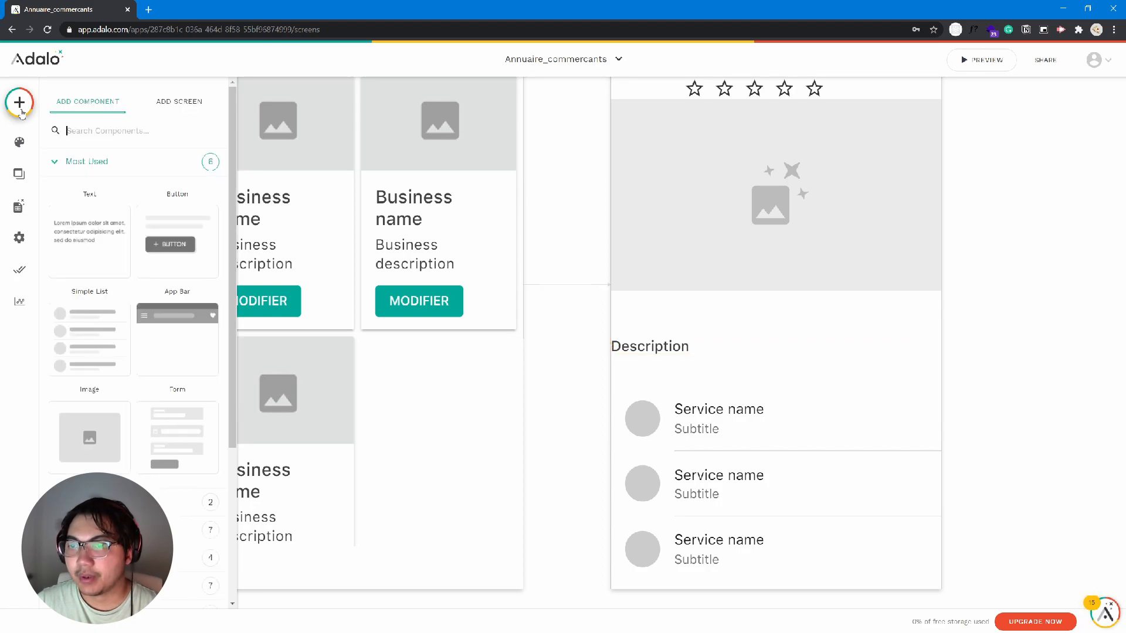
scroll(118, 352, "down", 5)
left_click(85, 361)
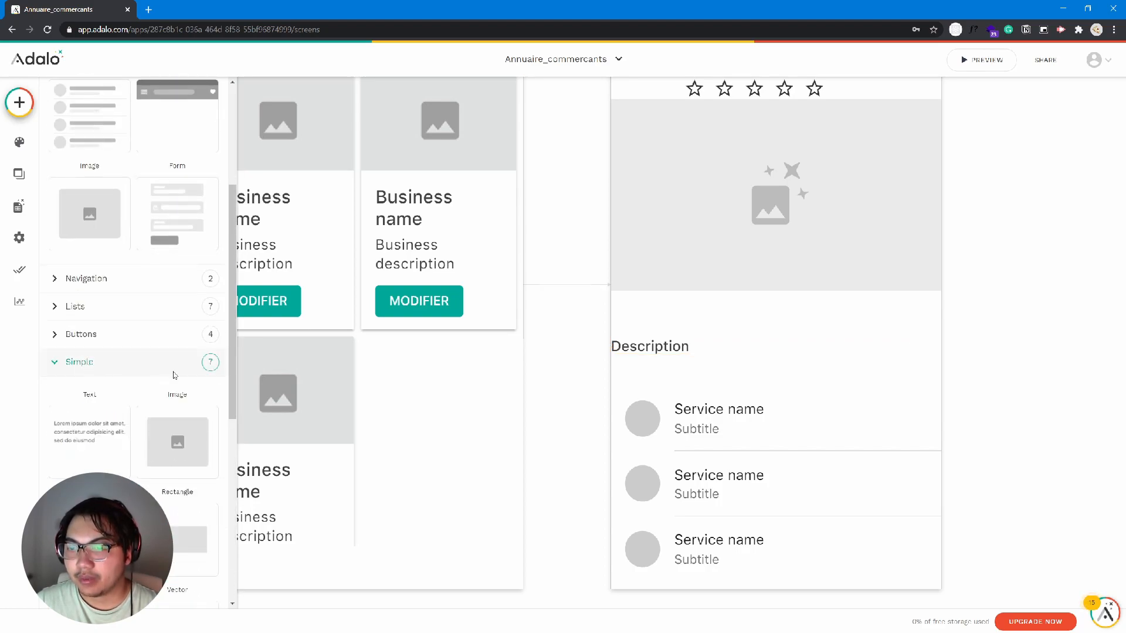
scroll(170, 361, "down", 2)
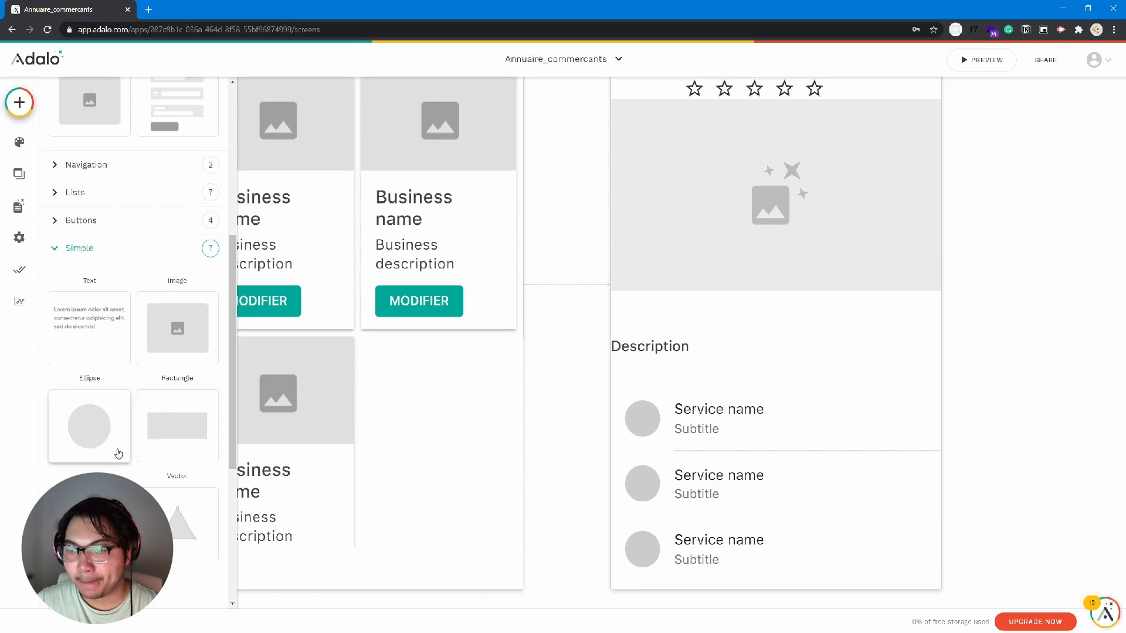
scroll(120, 453, "down", 3)
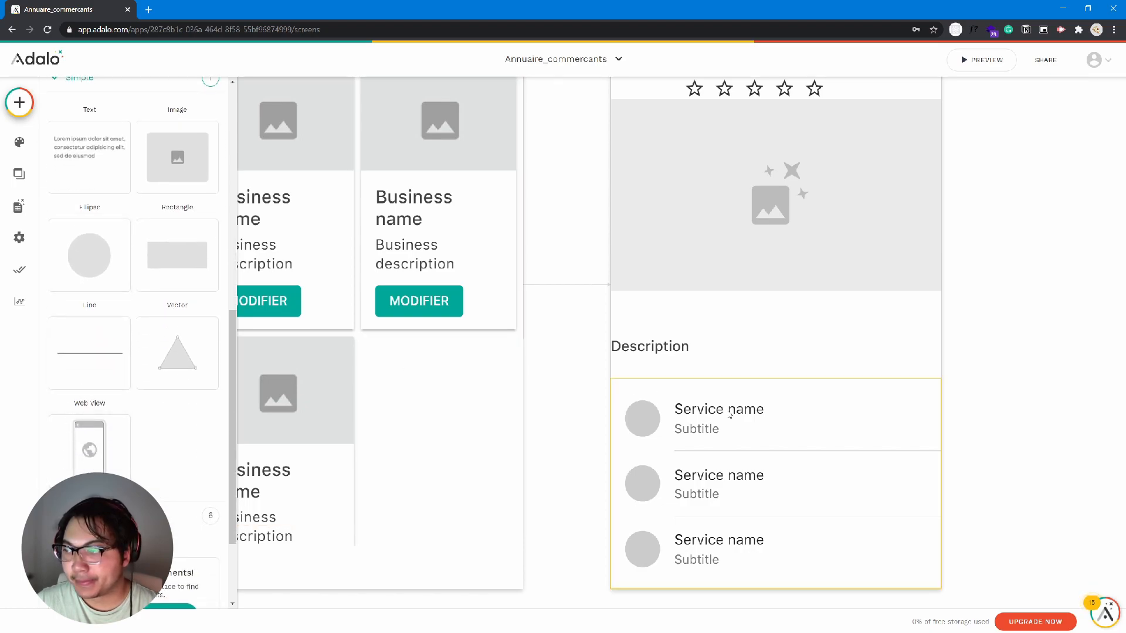
left_click_drag(724, 409, 724, 440)
left_click_drag(684, 354, 669, 309)
left_click_drag(678, 465, 681, 494)
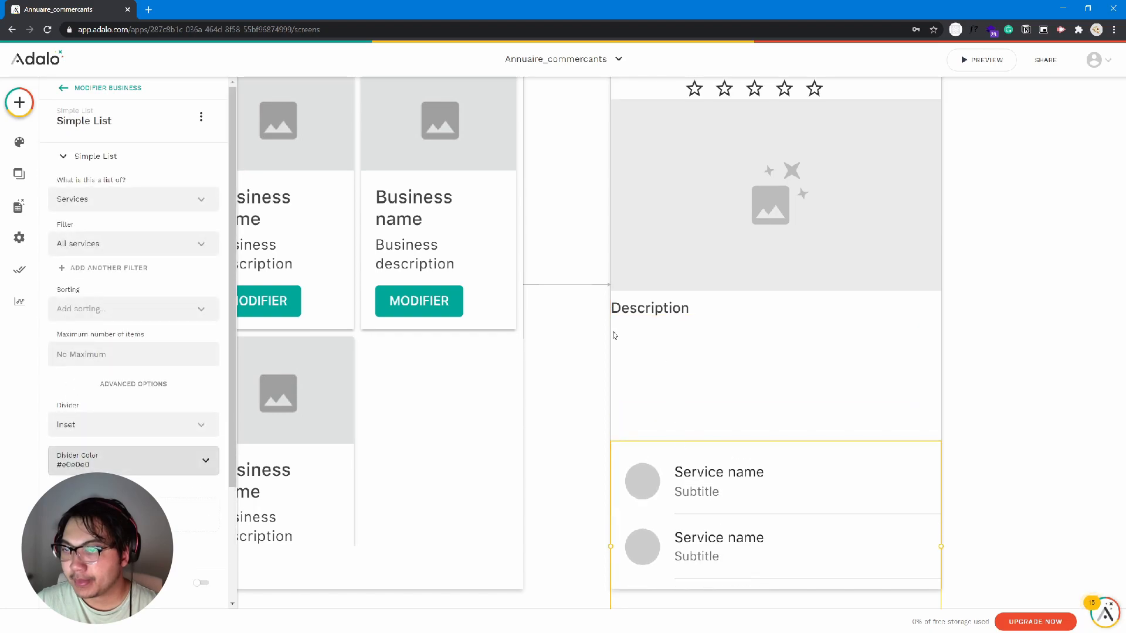
Step: Add a Line component just below the description text on the Modifier Business screen
left_click(21, 112)
scroll(112, 369, "down", 4)
left_click(97, 366)
scroll(166, 373, "down", 4)
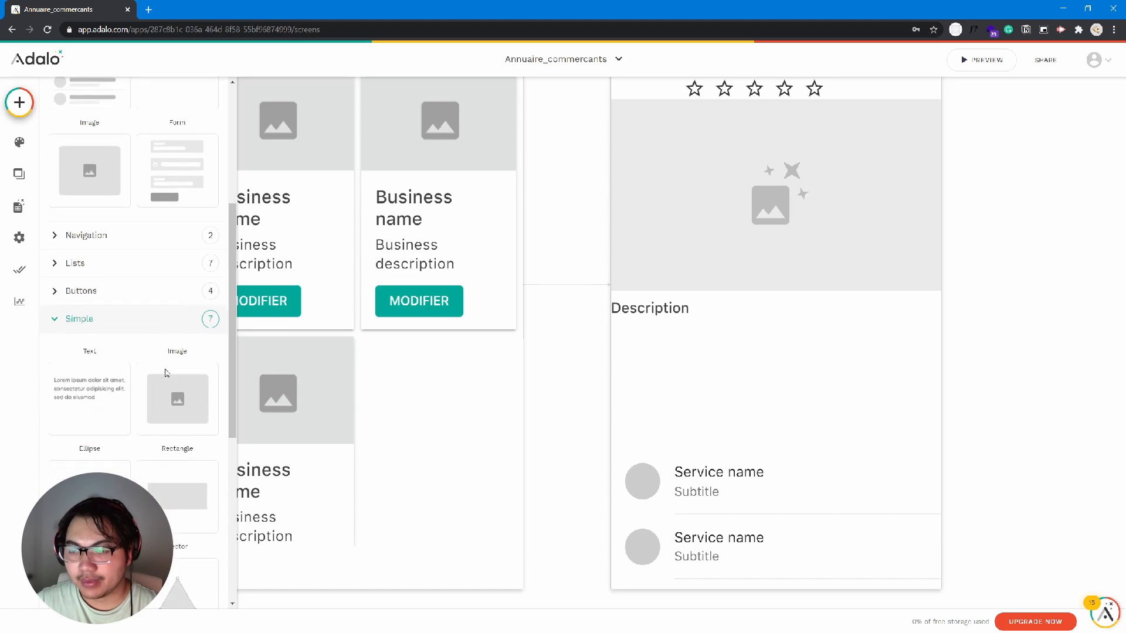
left_click_drag(109, 397, 772, 324)
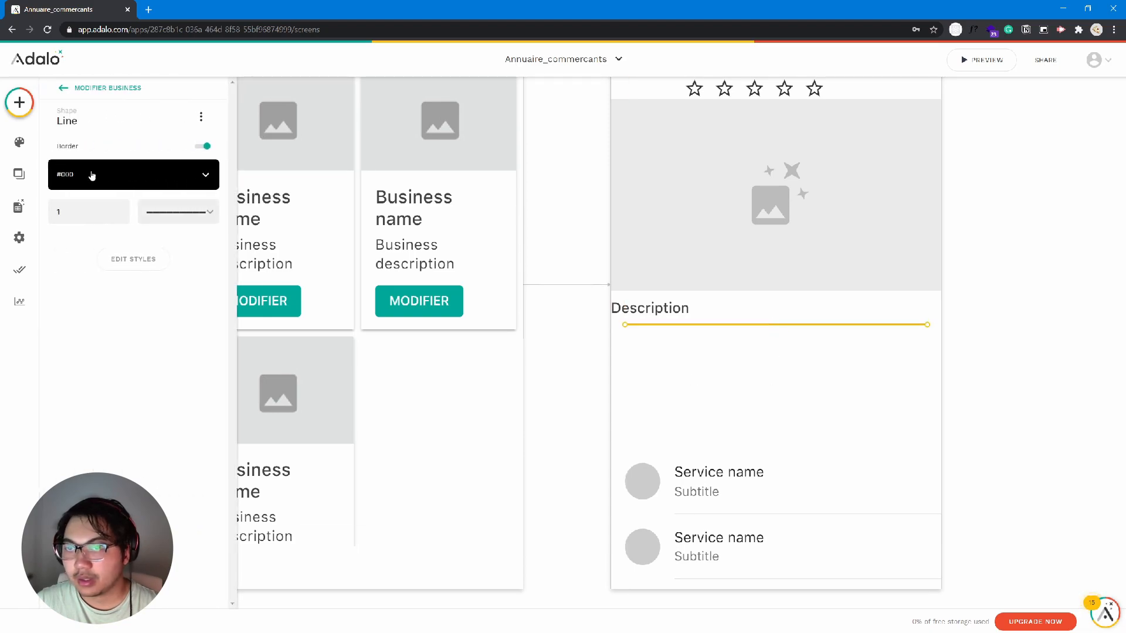
Step: Add a Text component below the divider line
left_click(19, 102)
scroll(183, 413, "down", 5)
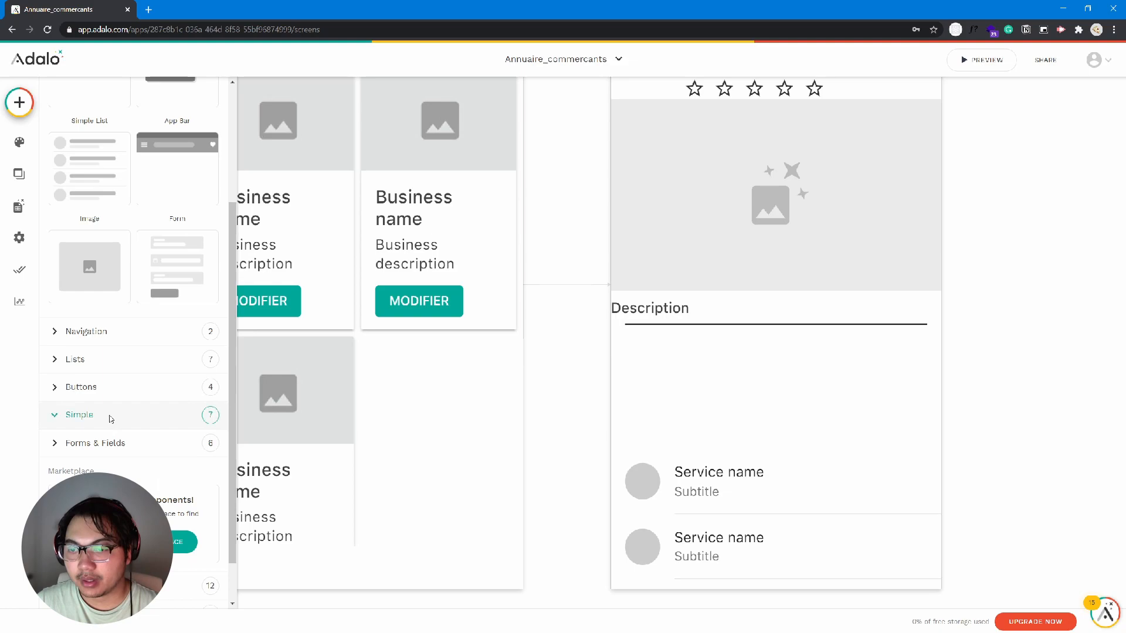
scroll(151, 418, "down", 2)
scroll(118, 376, "down", 6)
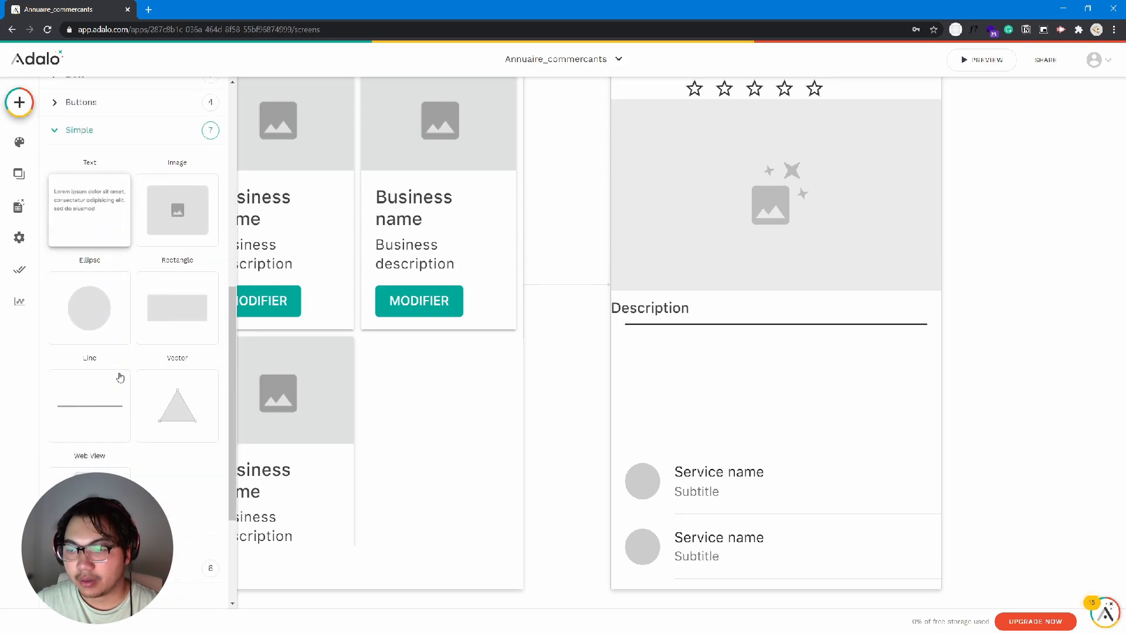
scroll(118, 377, "up", 4)
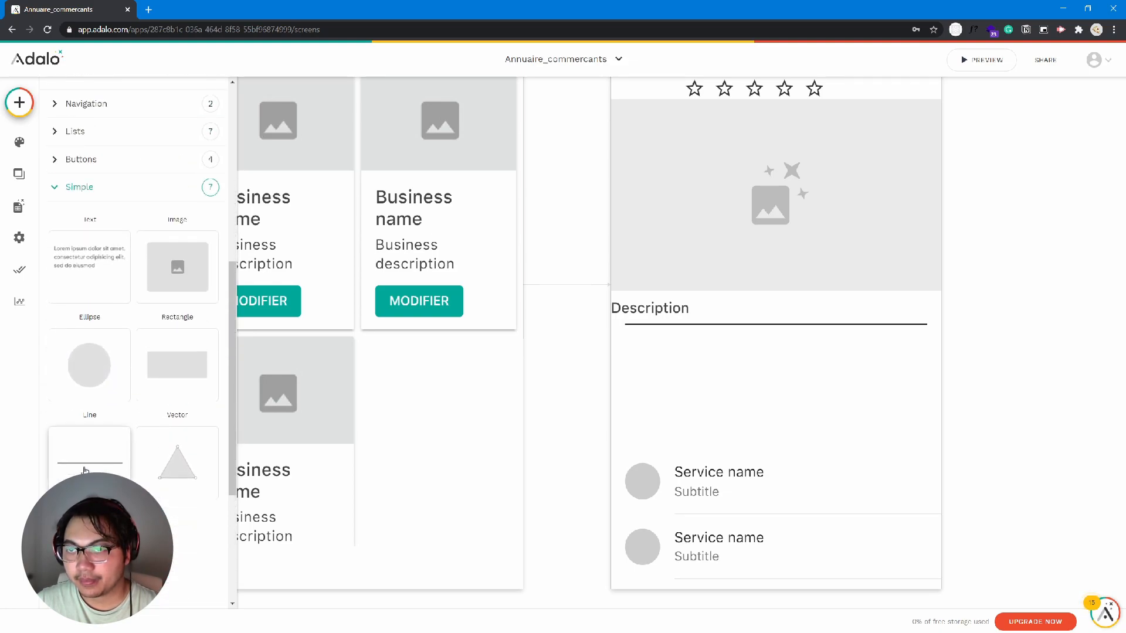
scroll(90, 352, "up", 1)
left_click_drag(90, 337, 655, 350)
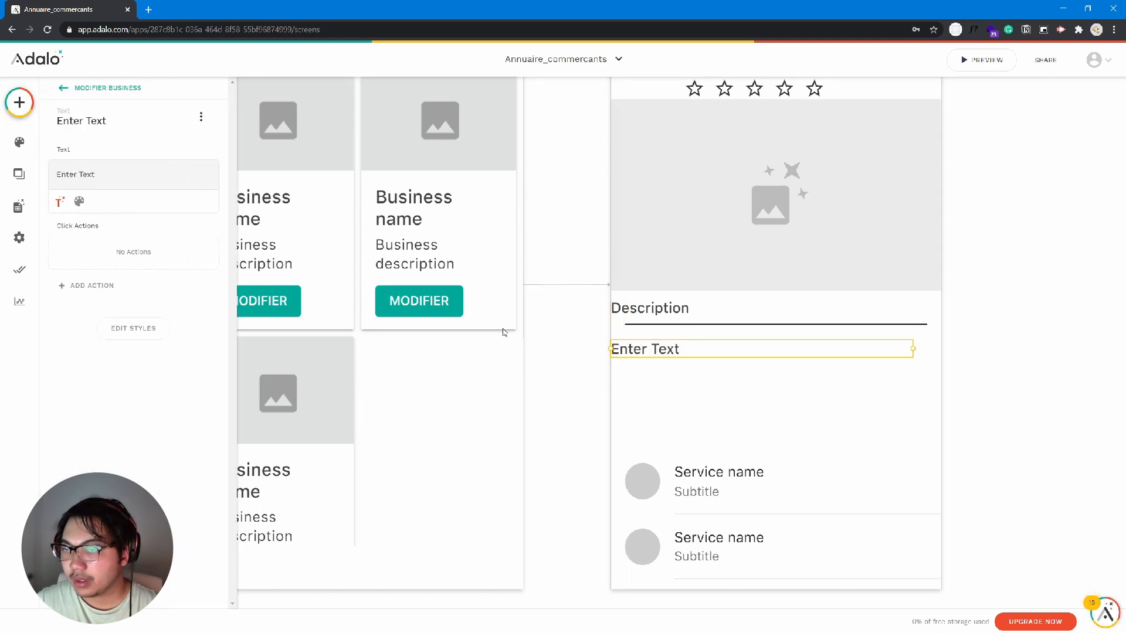
Step: Replace the new text's placeholder with magic text showing the current business's Catégorie name
left_click(59, 201)
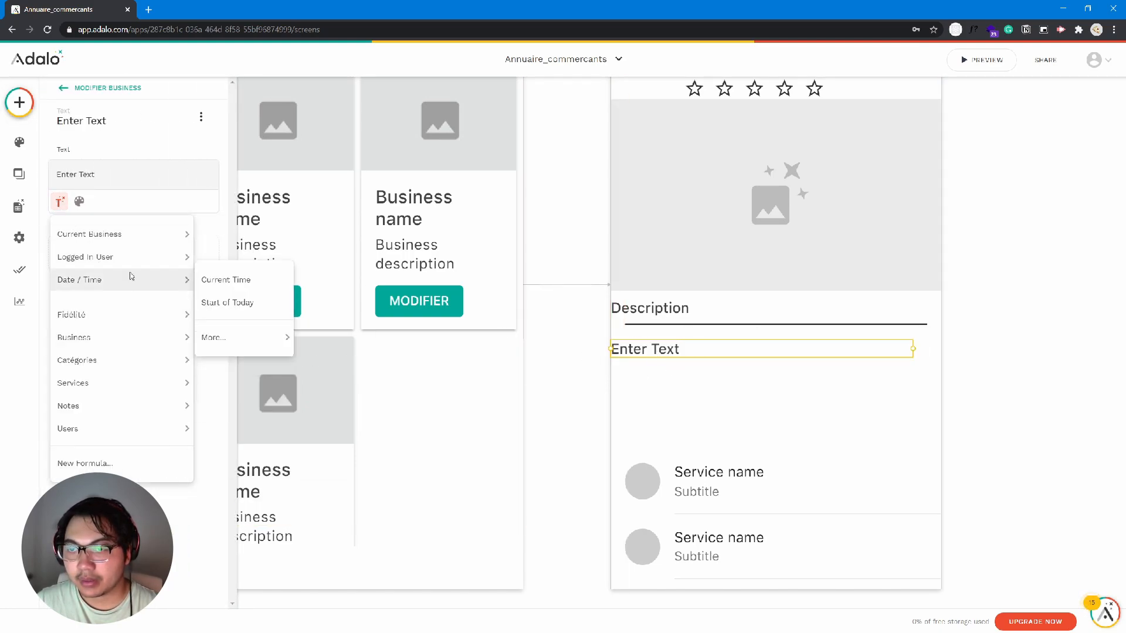
mouse_move(125, 234)
mouse_move(254, 396)
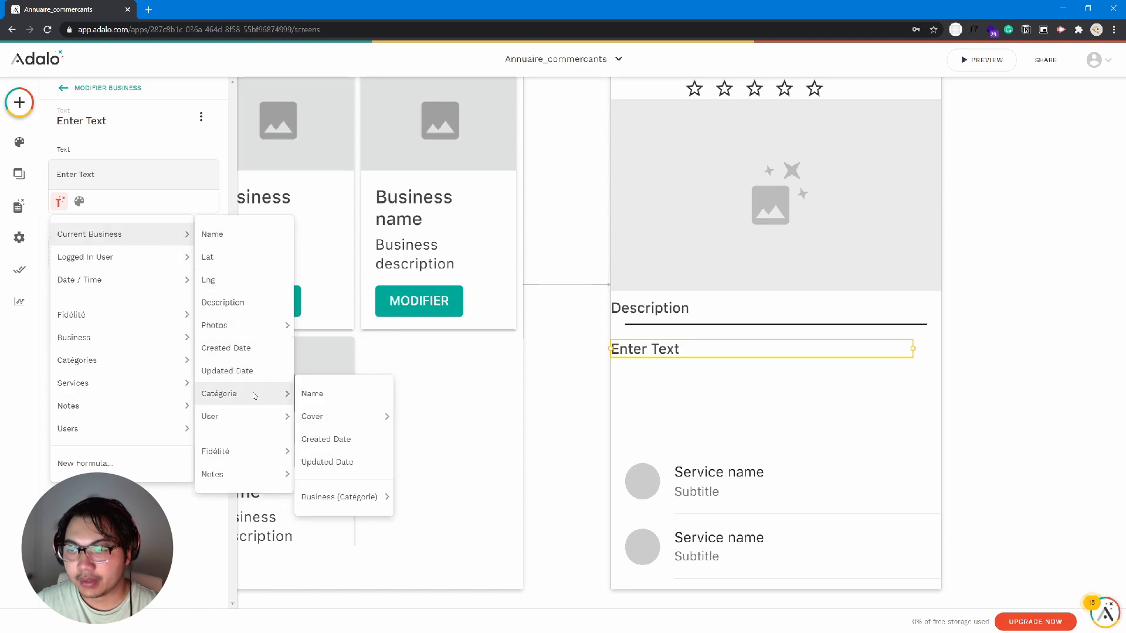
left_click(311, 396)
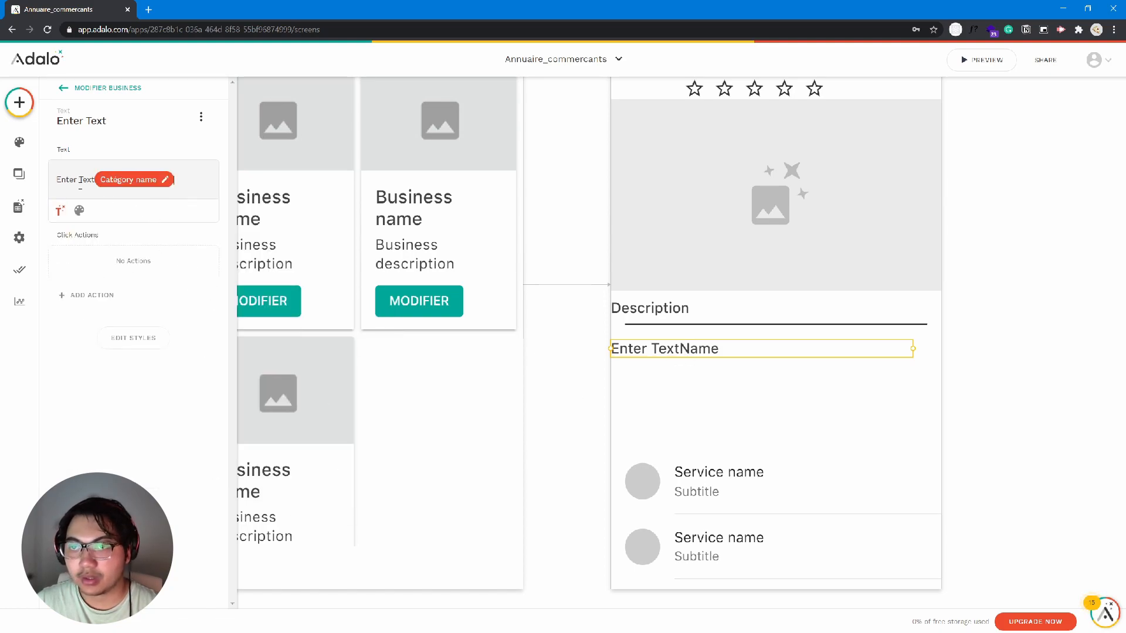
left_click_drag(94, 180, 57, 179)
key("BackSpace")
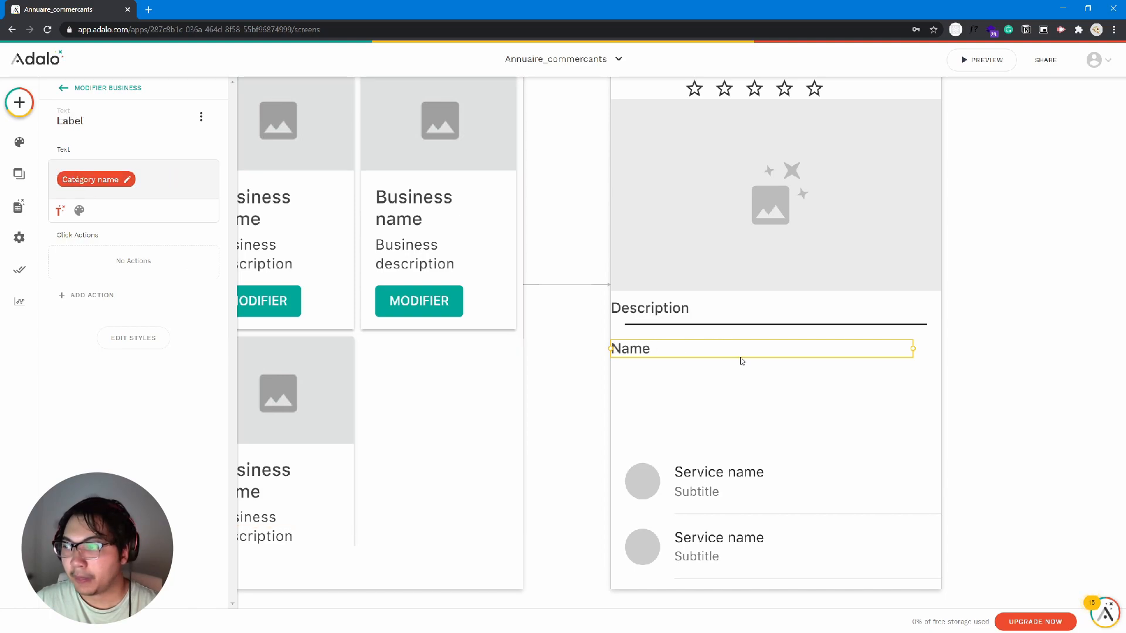
left_click_drag(746, 358, 746, 353)
Step: Add a button beneath the category name, label it "Modifier catégorie" and widen it so the whole label fits
left_click(20, 103)
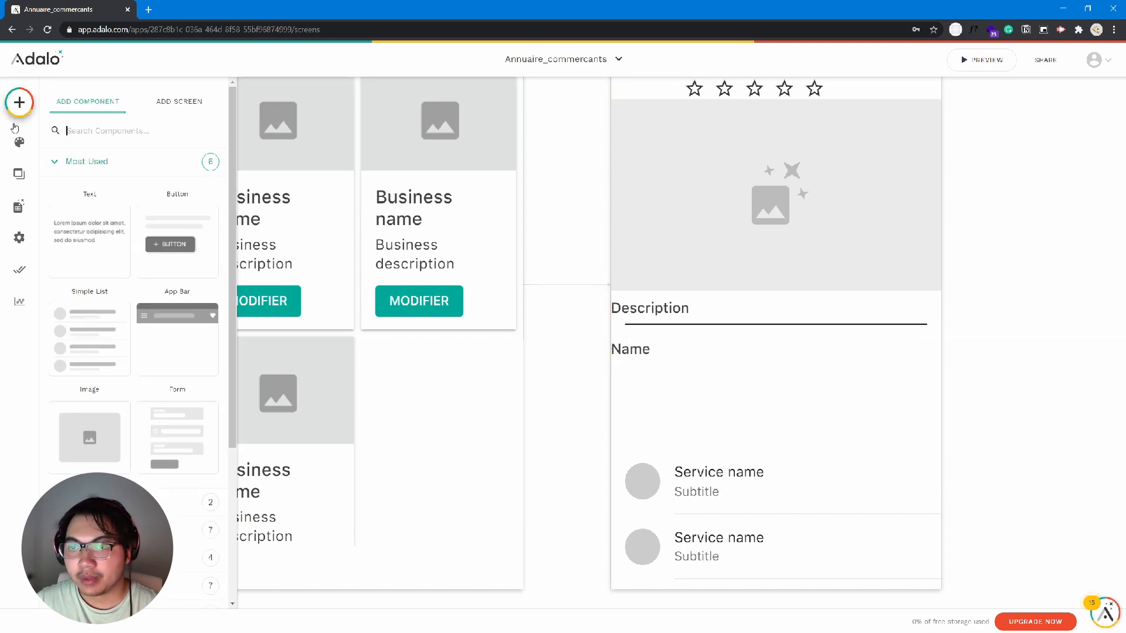
left_click_drag(184, 268, 684, 381)
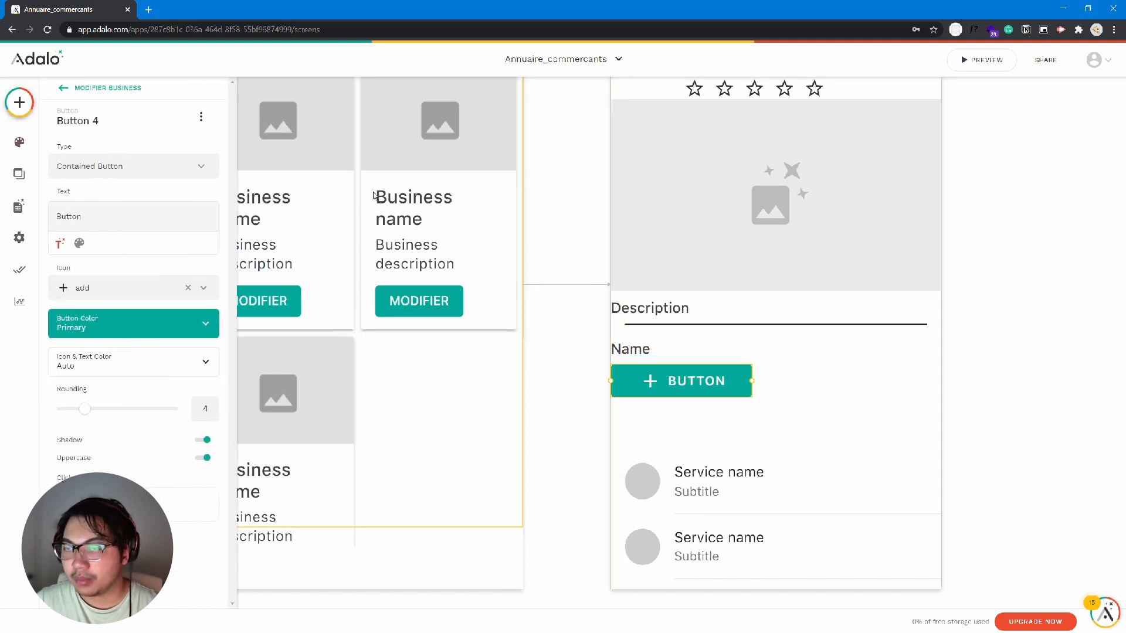
key("ctrl+a")
type("Mof")
type("ifier ca")
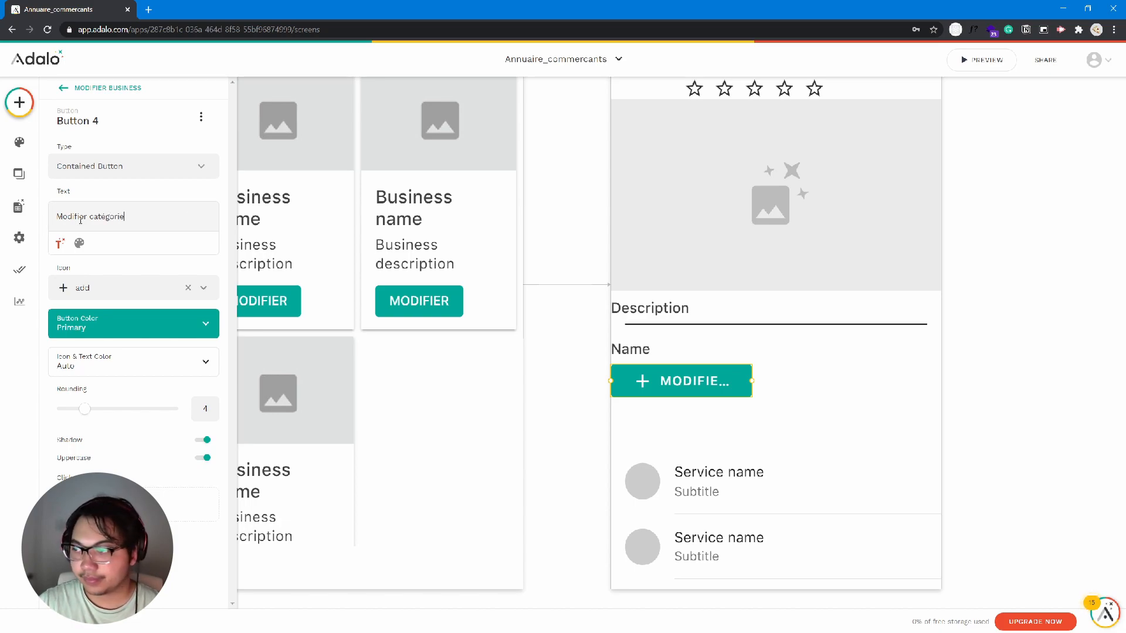
left_click_drag(749, 382, 839, 382)
left_click(799, 402)
Step: Extend the Modifier Business screen downward to make room below the services list
scroll(769, 335, "up", 4)
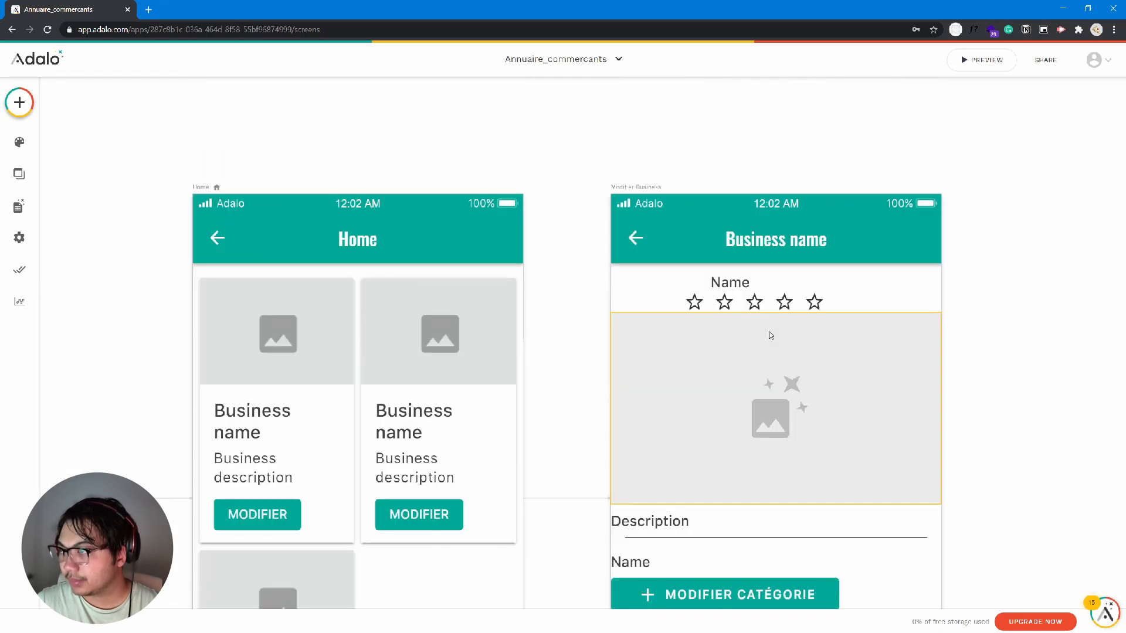
scroll(770, 334, "down", 3)
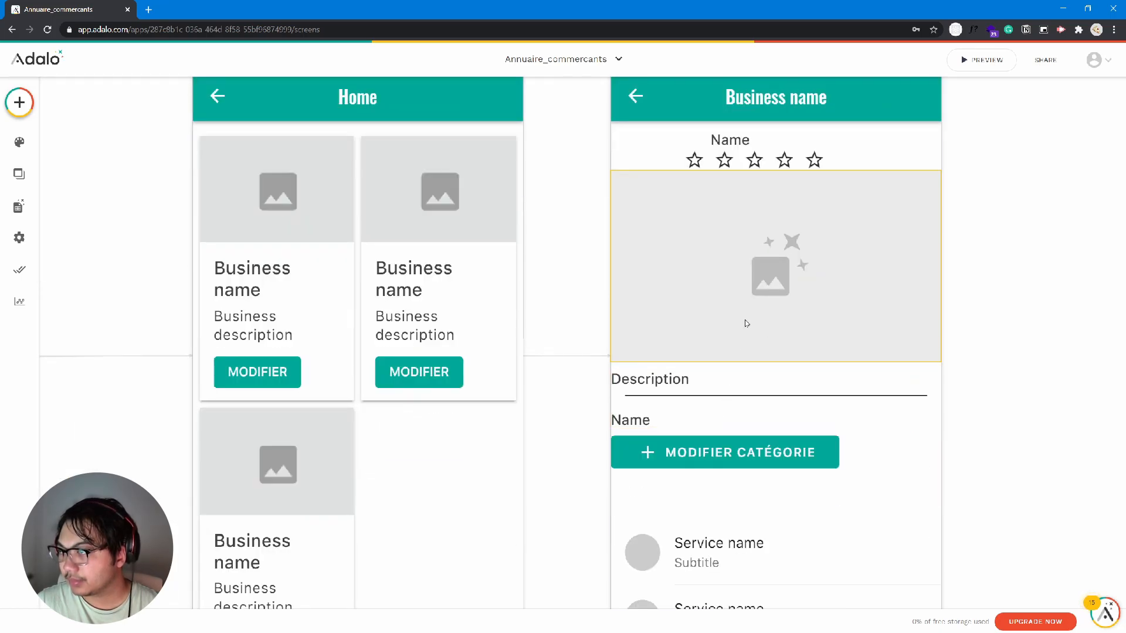
scroll(703, 435, "down", 5)
scroll(702, 395, "up", 1)
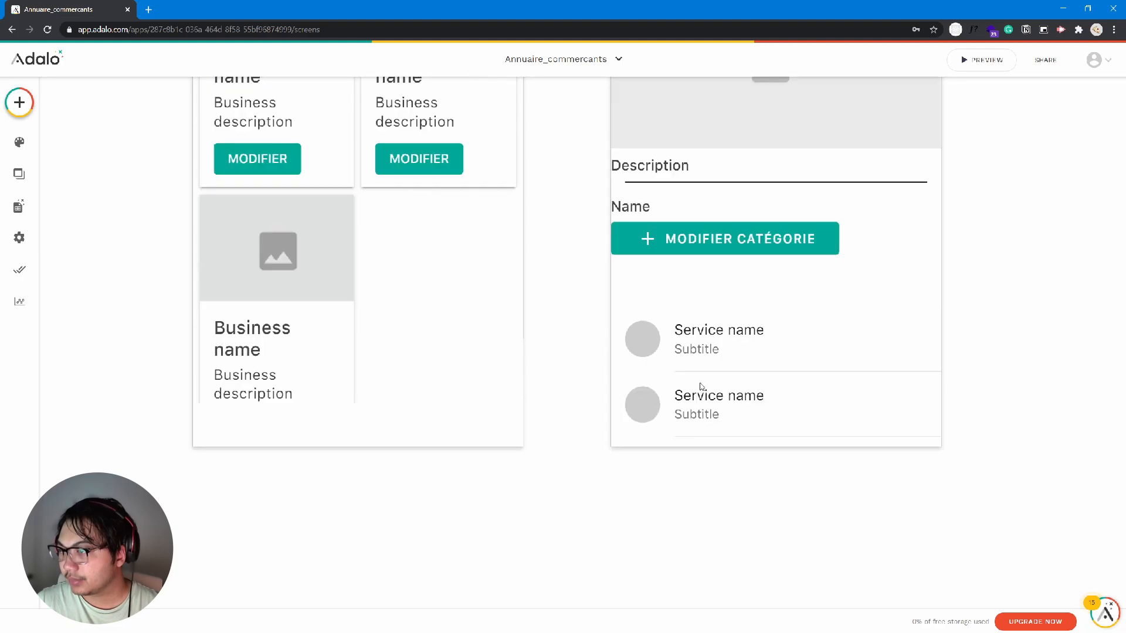
scroll(699, 291, "up", 5)
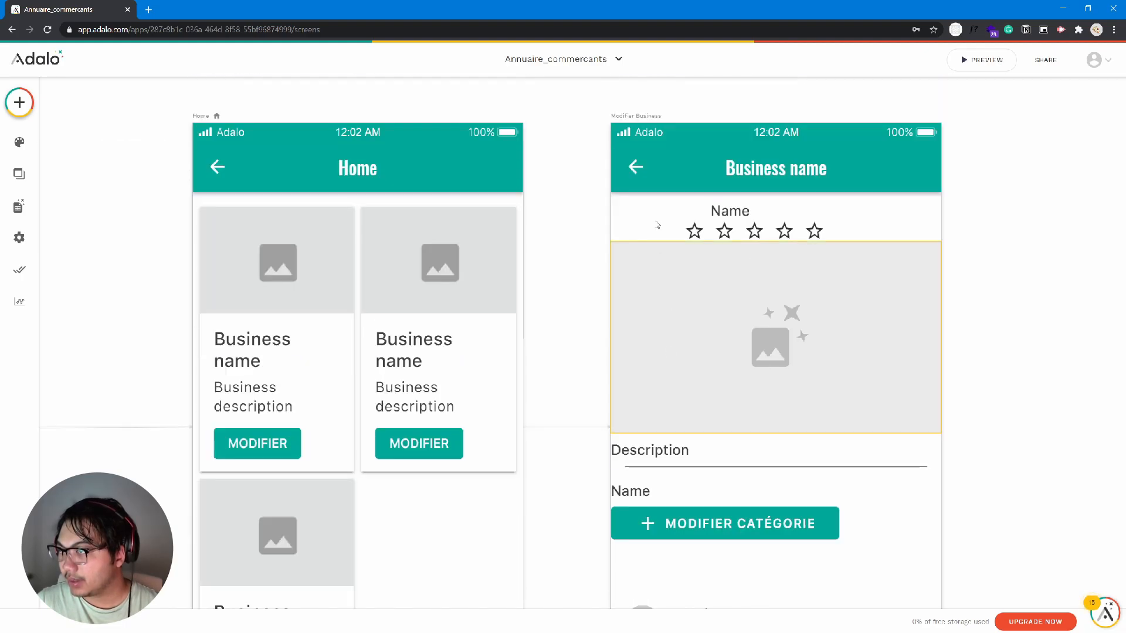
left_click(637, 116)
scroll(692, 317, "down", 4)
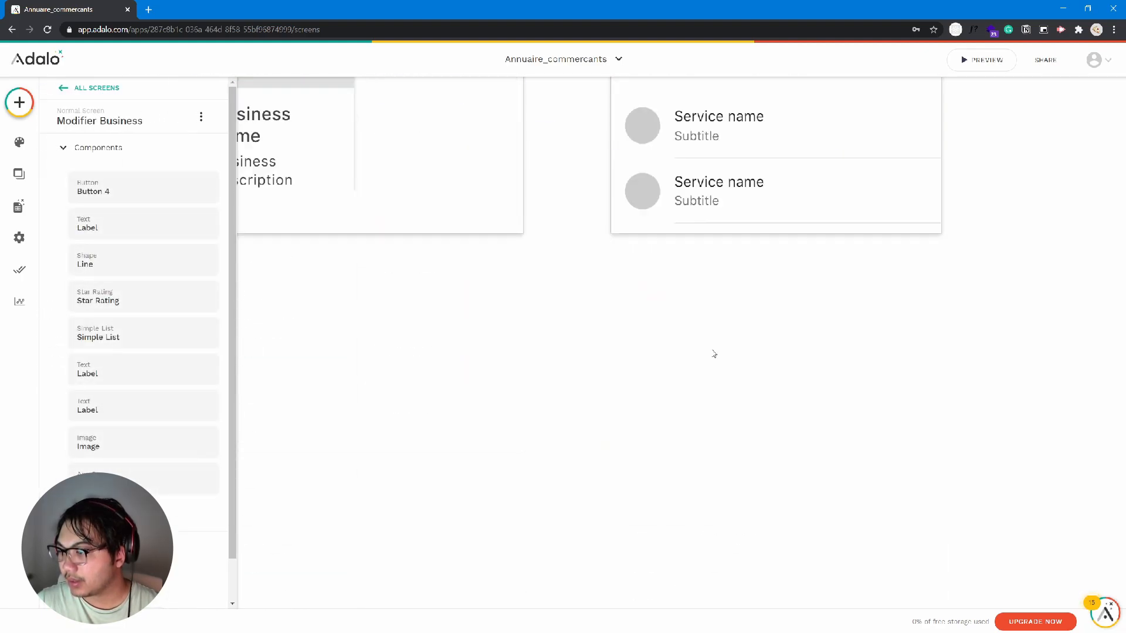
left_click_drag(627, 234, 656, 571)
Step: Review the Modifier Business components in order, checking the name text, image, description and category name settings
scroll(669, 485, "up", 9)
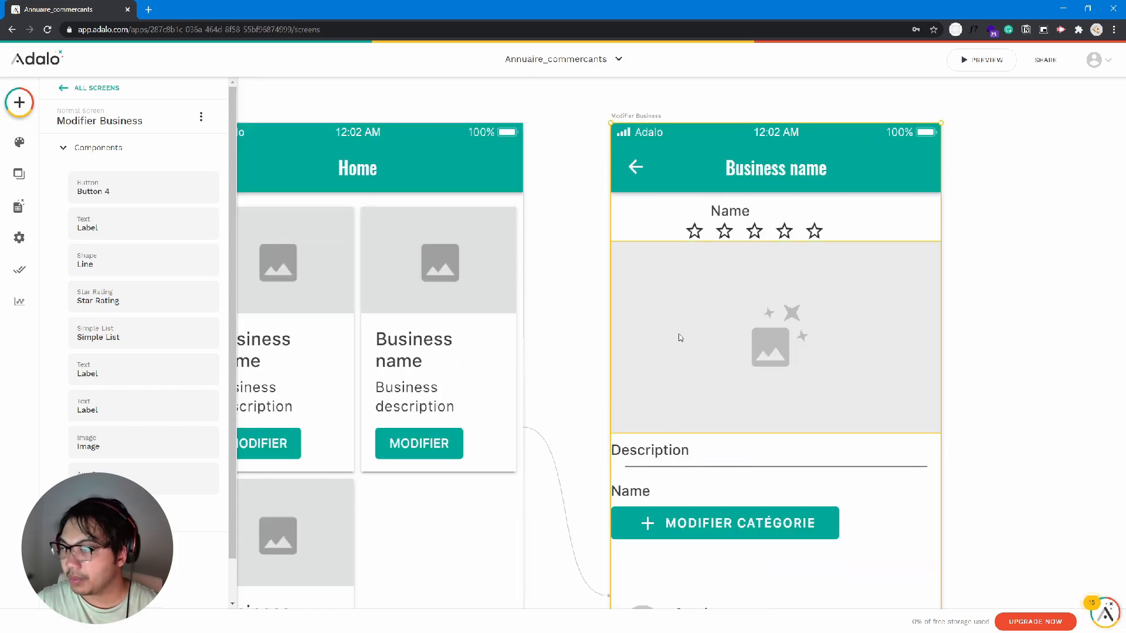
scroll(700, 310, "down", 3)
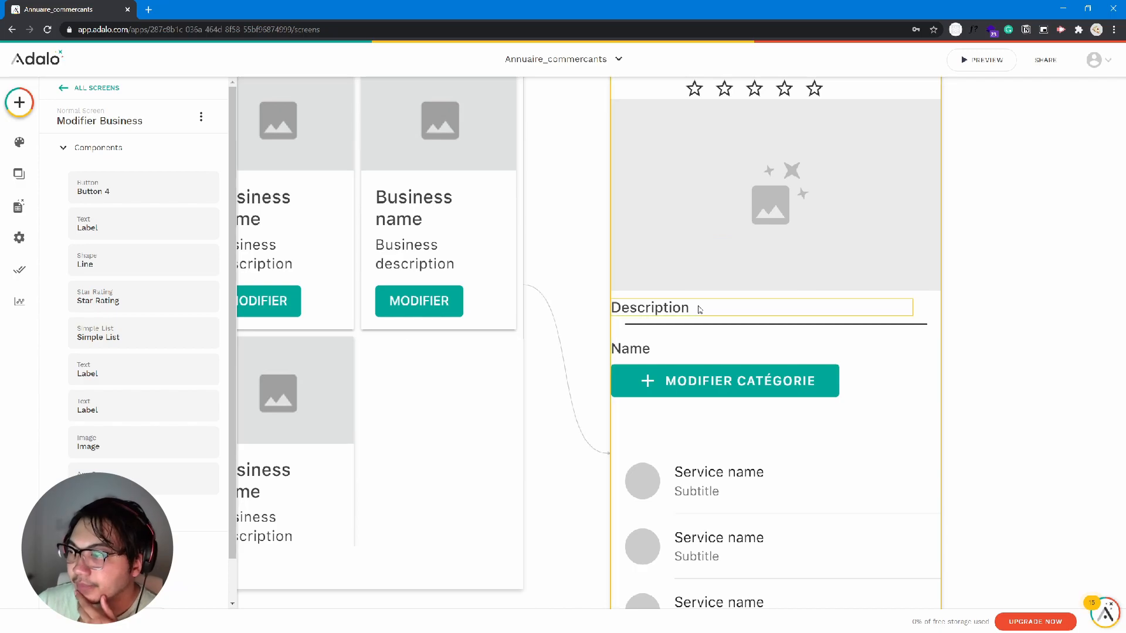
scroll(686, 310, "up", 3)
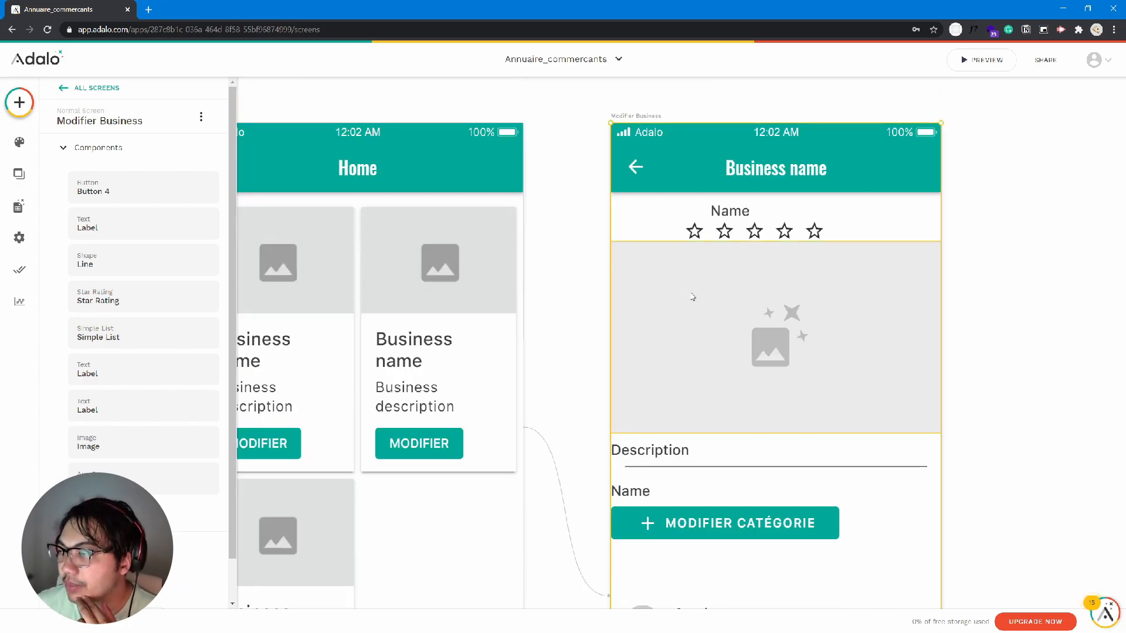
left_click(730, 212)
left_click(754, 232)
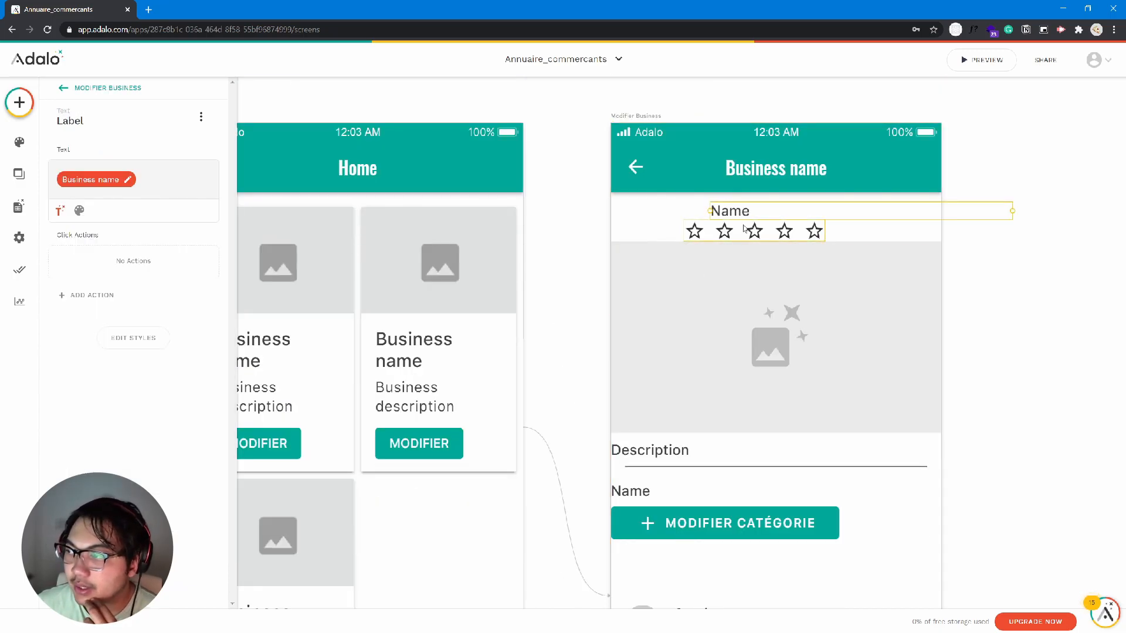
left_click(749, 284)
scroll(749, 283, "down", 3)
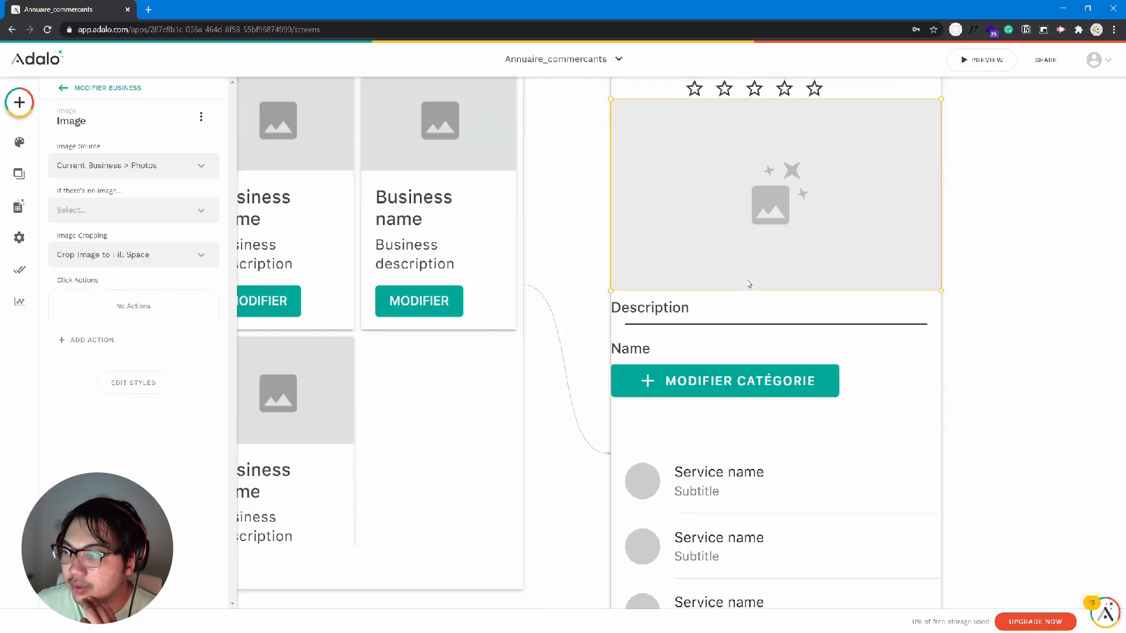
left_click(691, 310)
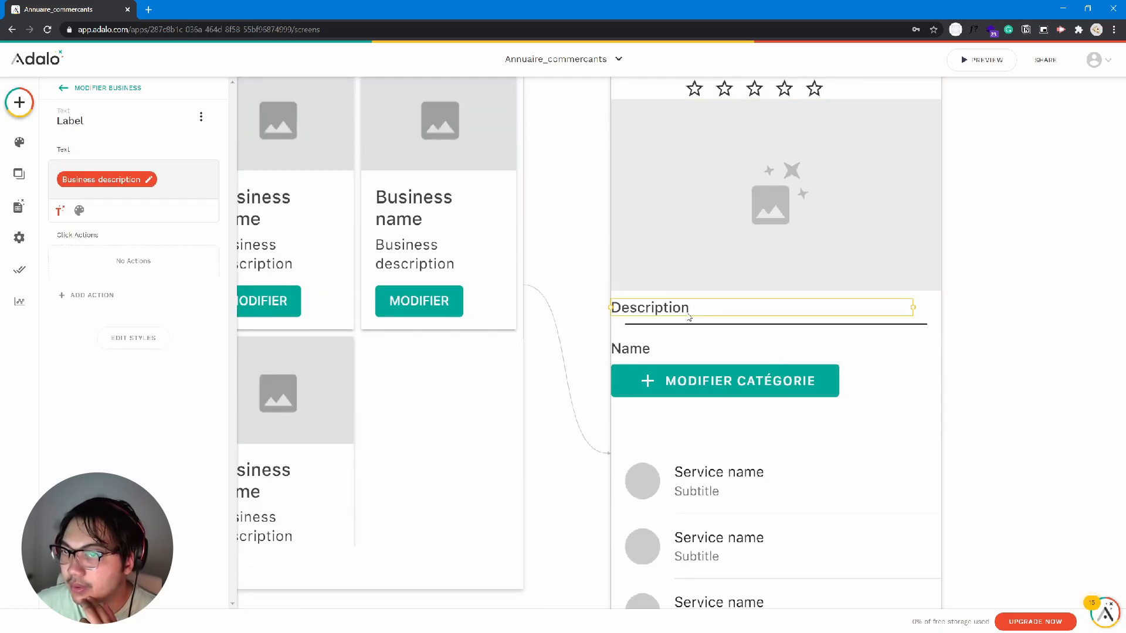
left_click(676, 347)
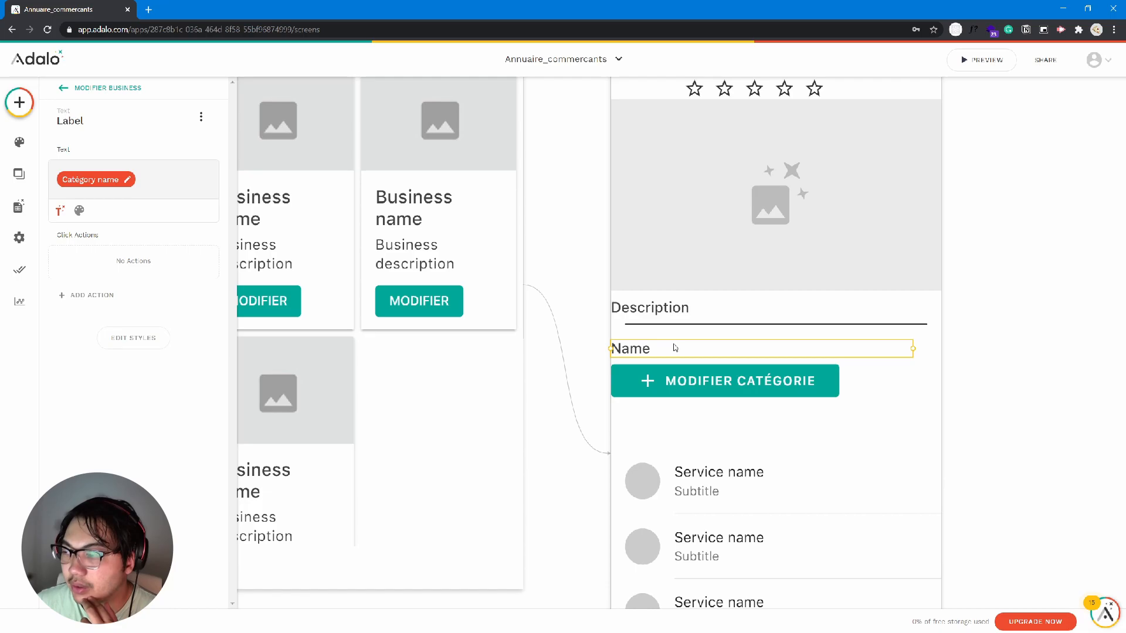
scroll(676, 348, "down", 3)
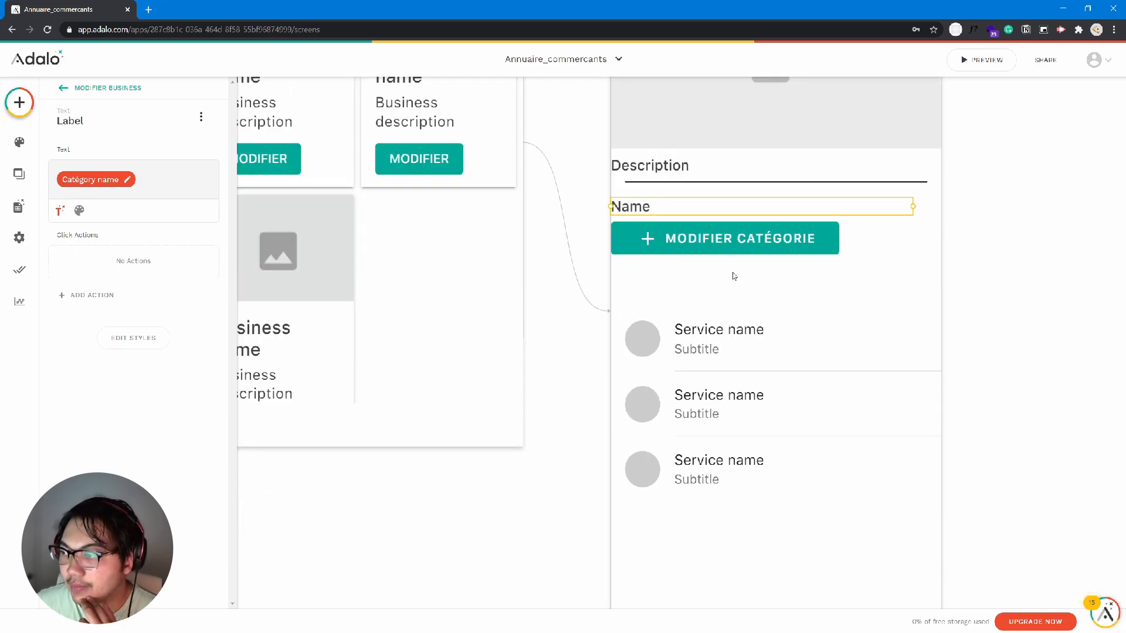
Step: Try to duplicate the divider line beneath the description so it can also separate the category section
left_click(19, 103)
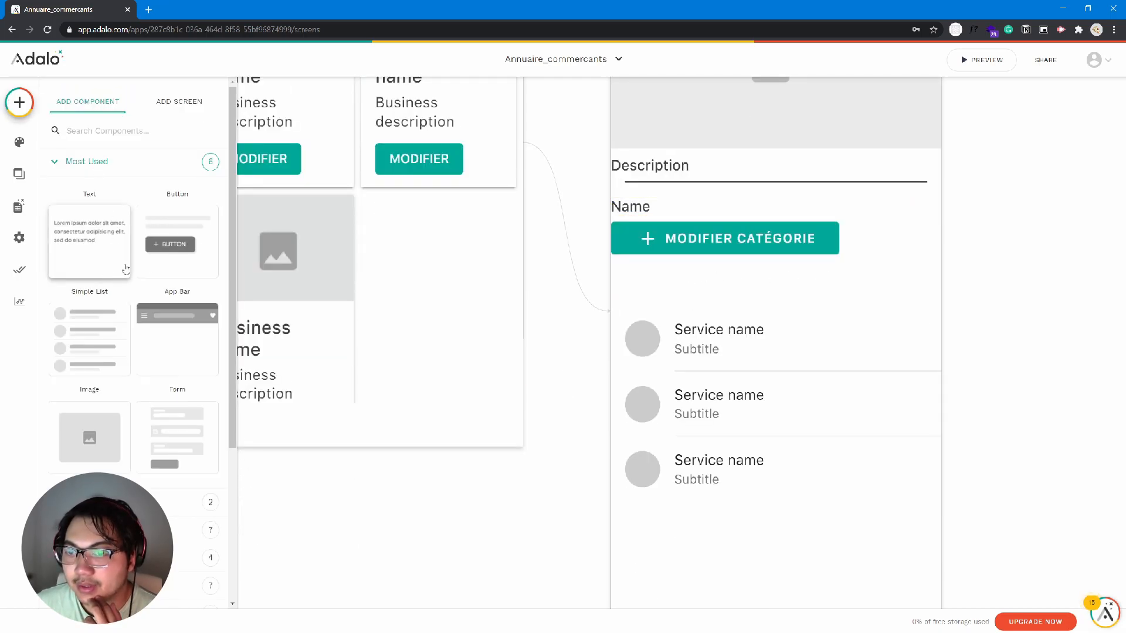
left_click(704, 193)
left_click(711, 185)
mouse_move(712, 185)
left_mouse_down()
mouse_move(727, 293)
mouse_move(715, 186)
left_mouse_up()
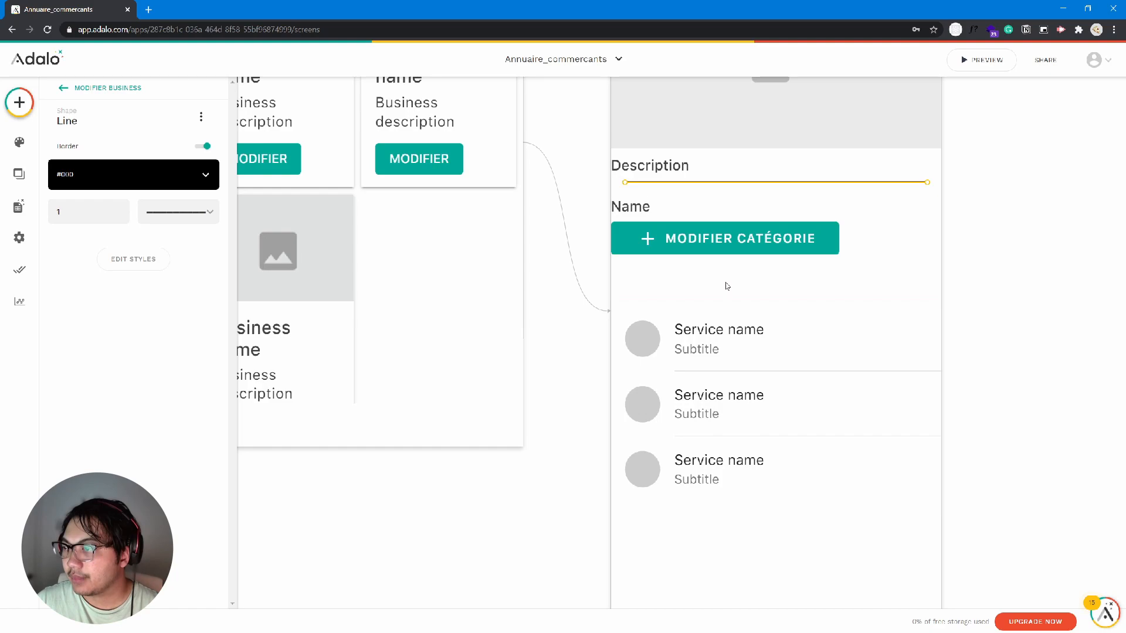
key("Escape")
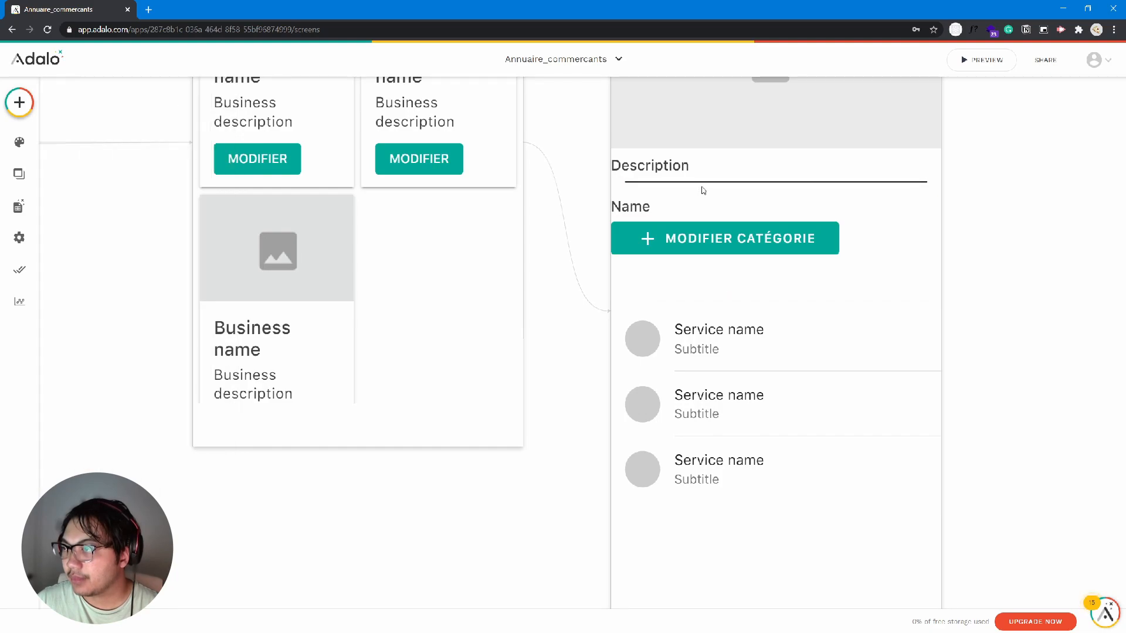
left_click(701, 185)
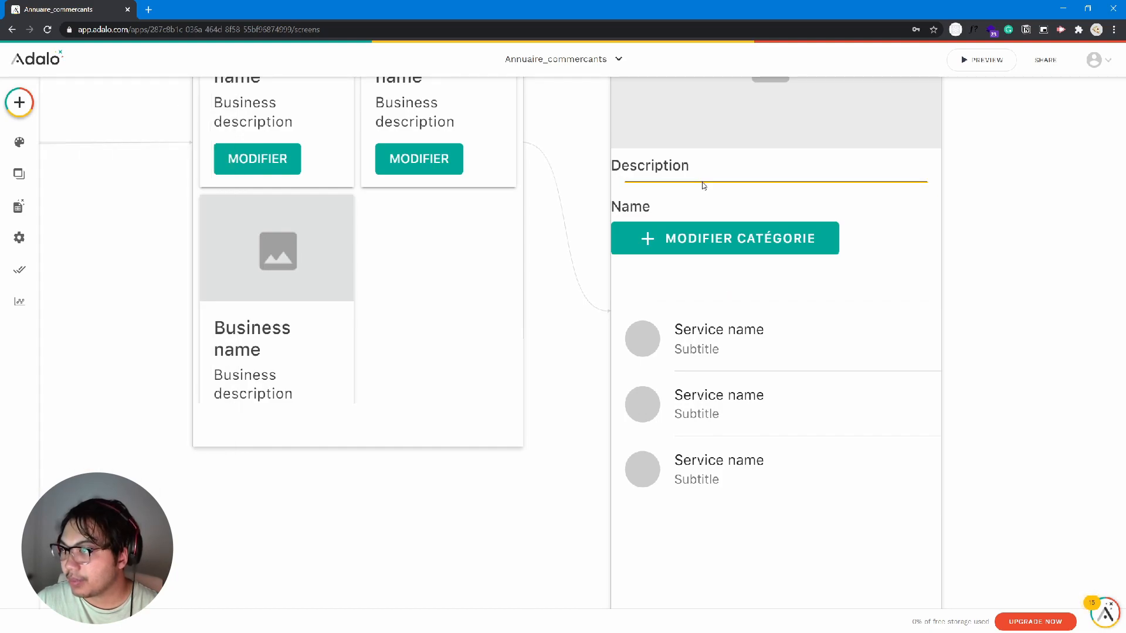
left_click_drag(702, 185, 706, 197)
key("ctrl+z")
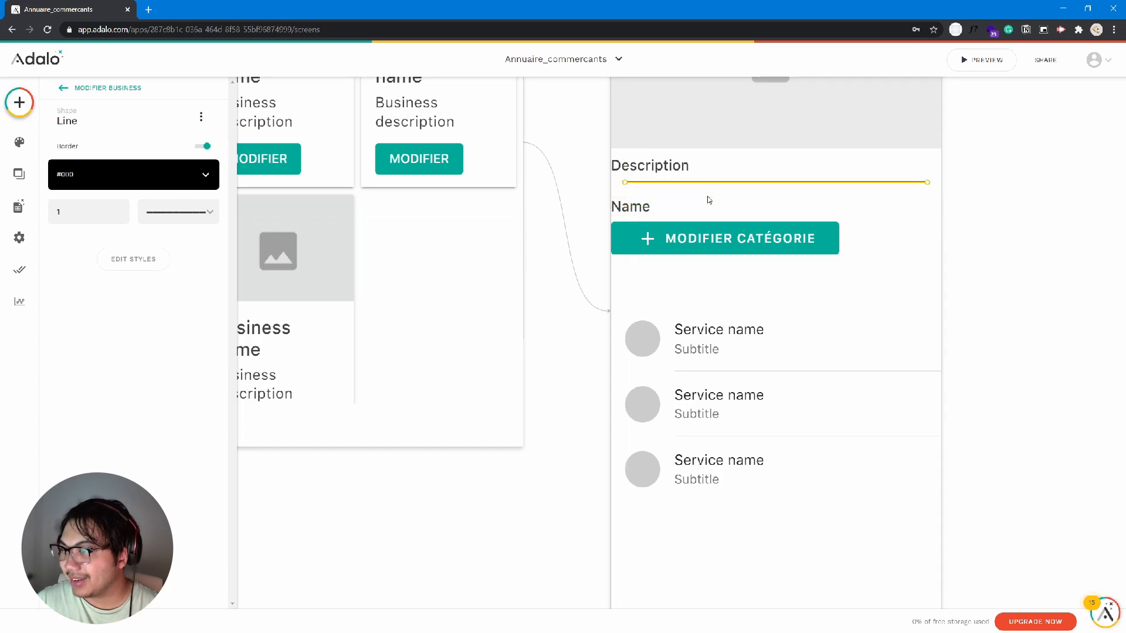
key("Escape")
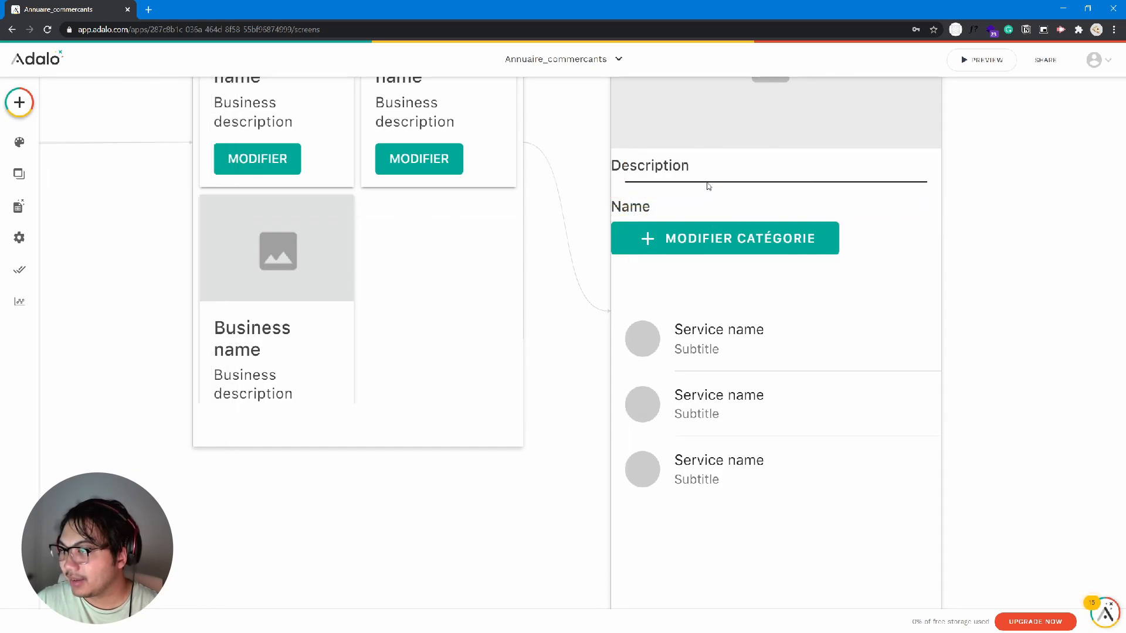
left_click(708, 184)
left_click(715, 218, "shift")
key("Escape")
left_click_drag(731, 174, 746, 187)
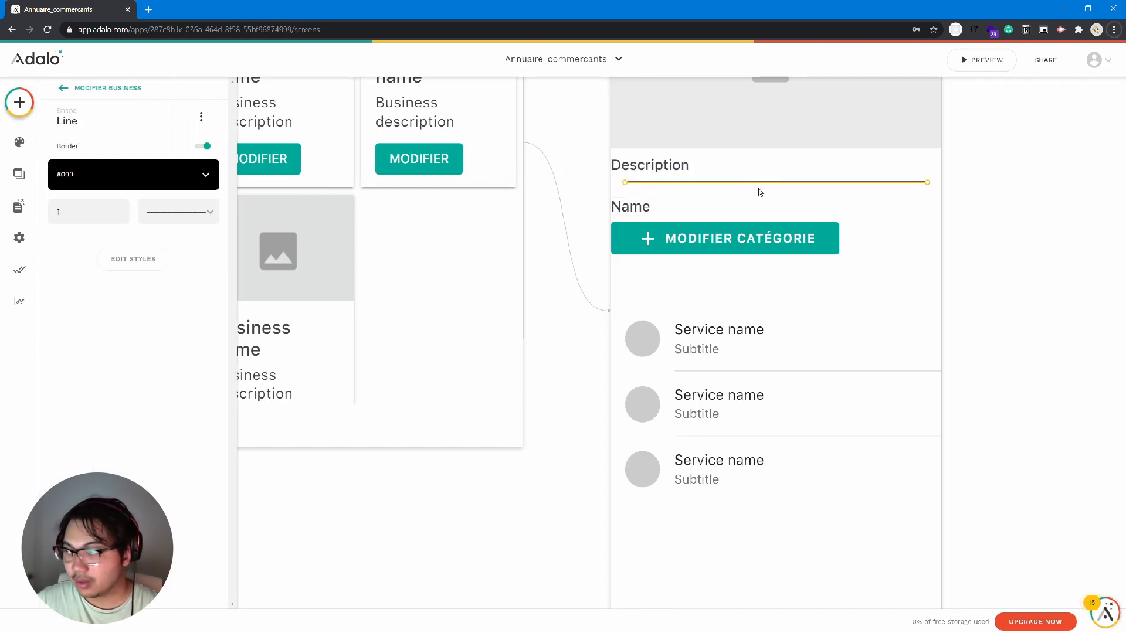
left_click(761, 201)
left_click(761, 183)
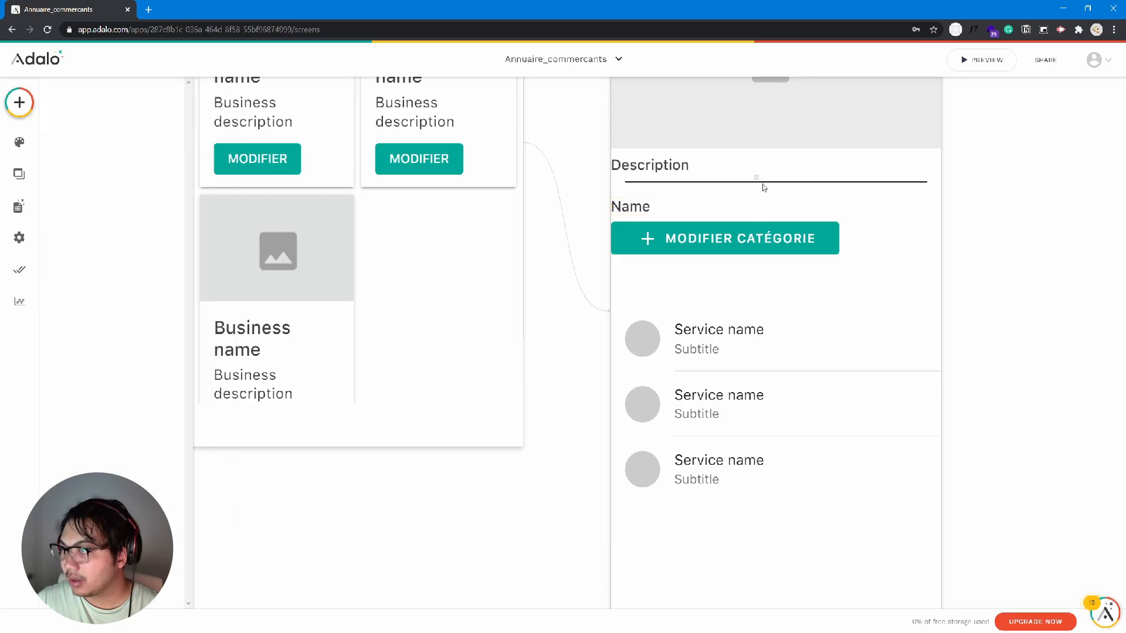
left_click(761, 185)
left_click(764, 187)
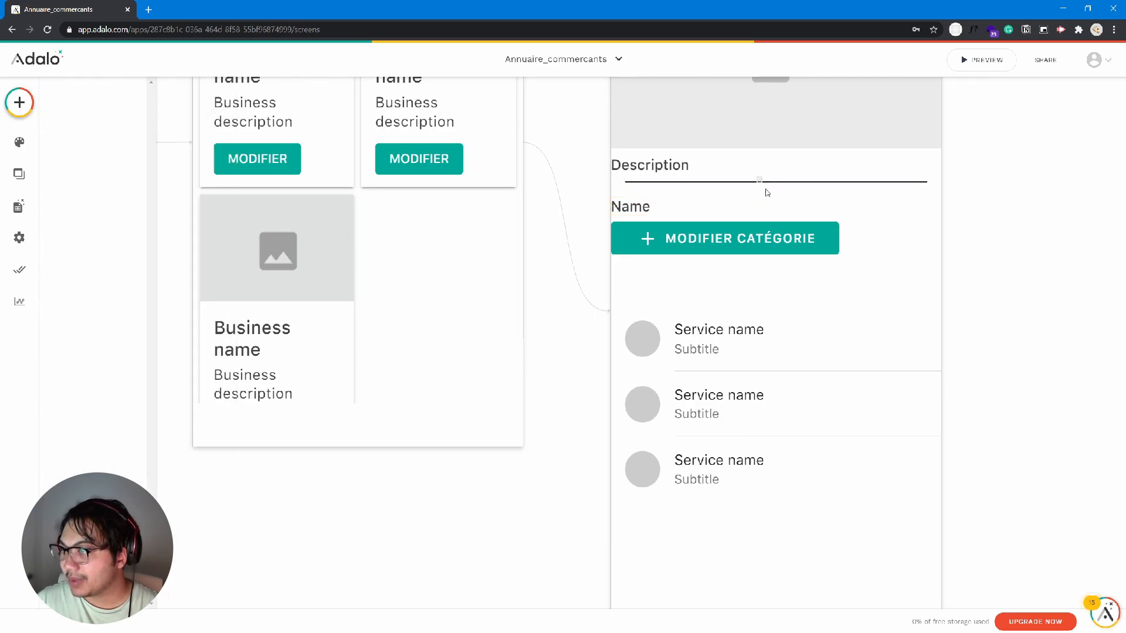
left_click(763, 185)
left_click(766, 184)
left_click(765, 184)
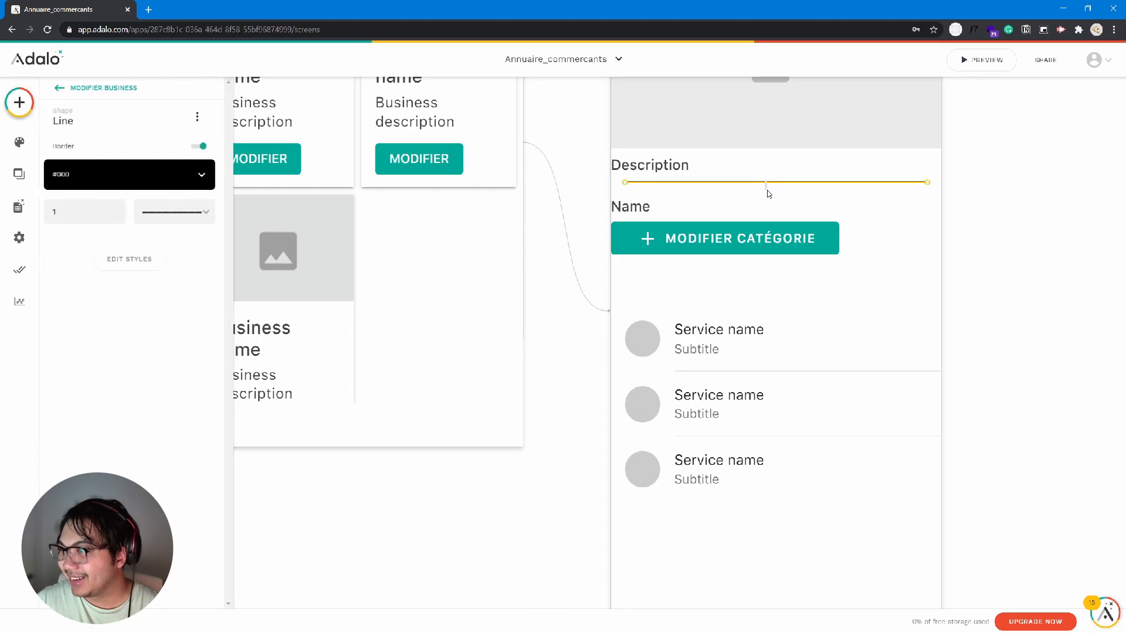
left_click(716, 187)
left_click(716, 174)
left_click(711, 189)
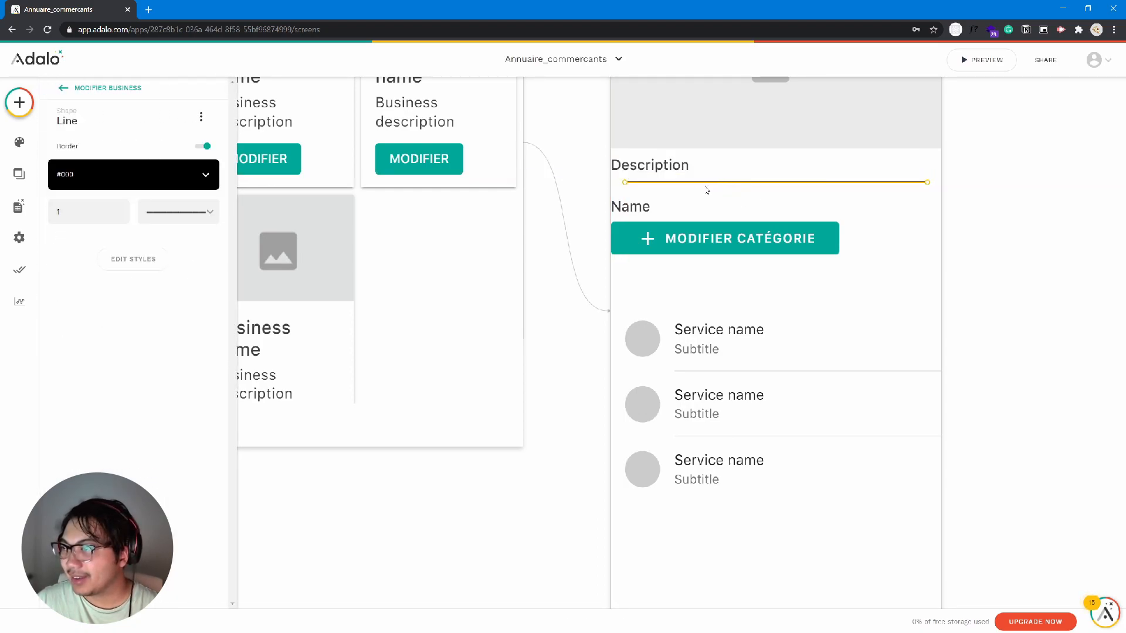
Step: Add a line between the Modifier catégorie button and the services list
left_click(19, 104)
scroll(151, 322, "down", 3)
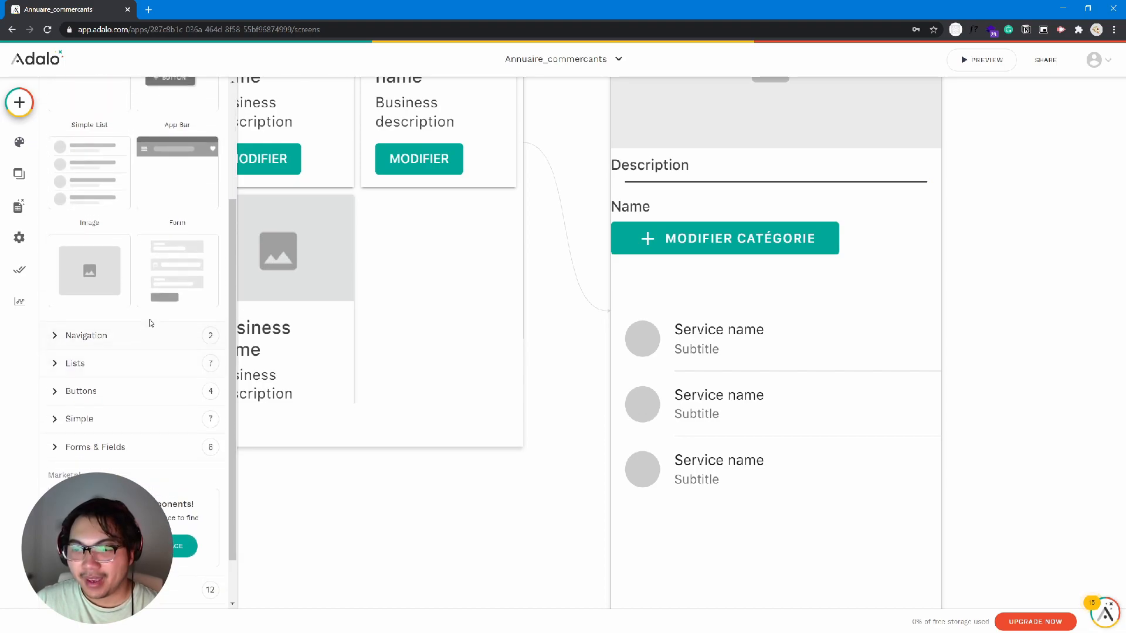
left_click(134, 419)
scroll(141, 405, "down", 5)
left_click_drag(103, 317, 780, 281)
scroll(777, 310, "down", 1)
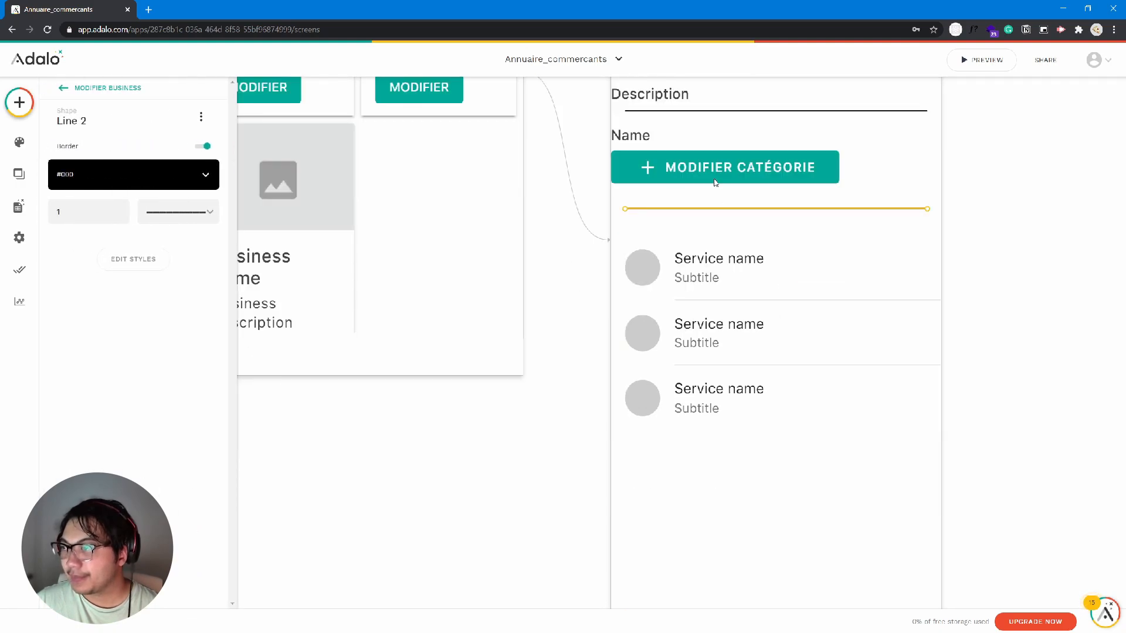
Step: Duplicate the Modifier catégorie button beneath the services list and label the copy "Modifier services"
left_click(723, 186)
left_click_drag(727, 179, 722, 457)
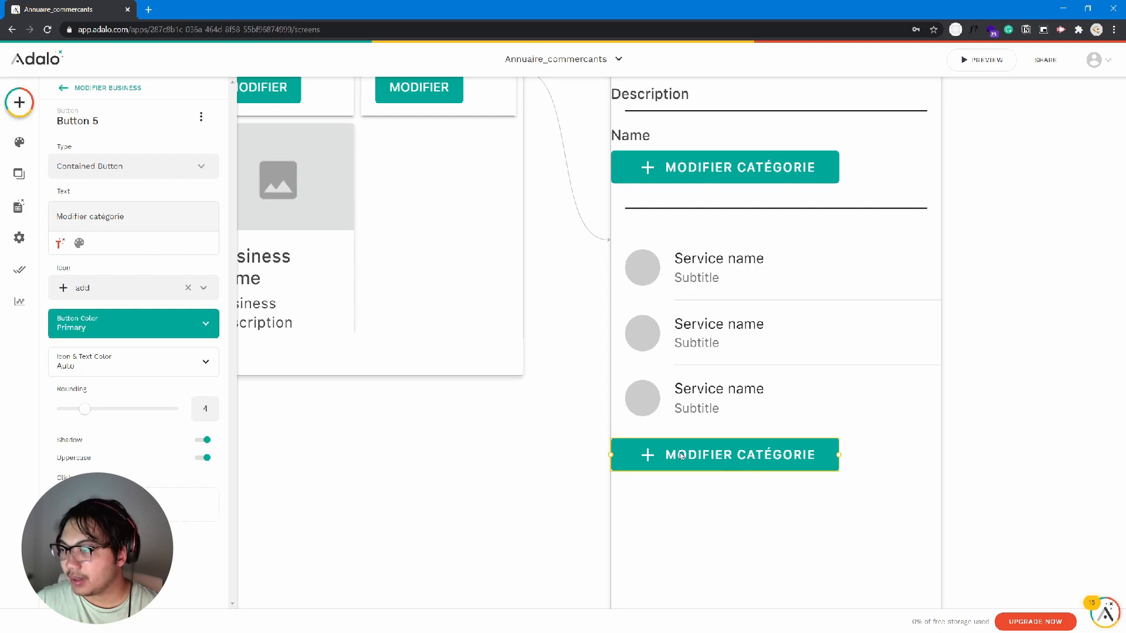
double_click(105, 217)
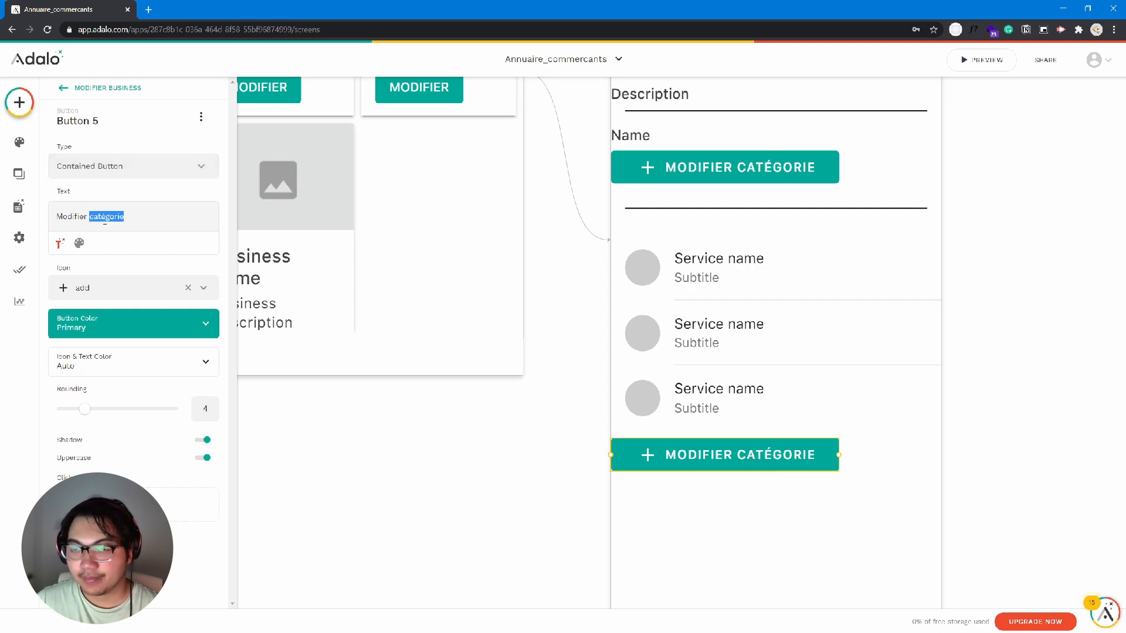
type("services")
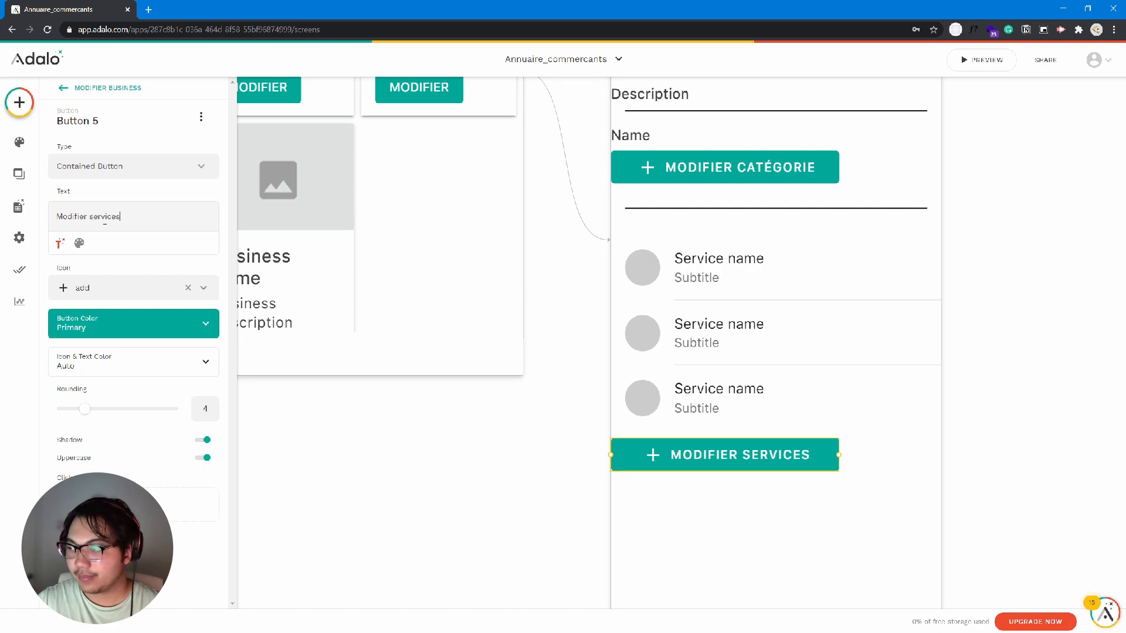
Step: Turn off the left section of the services list so its items have no avatar
left_click(645, 261)
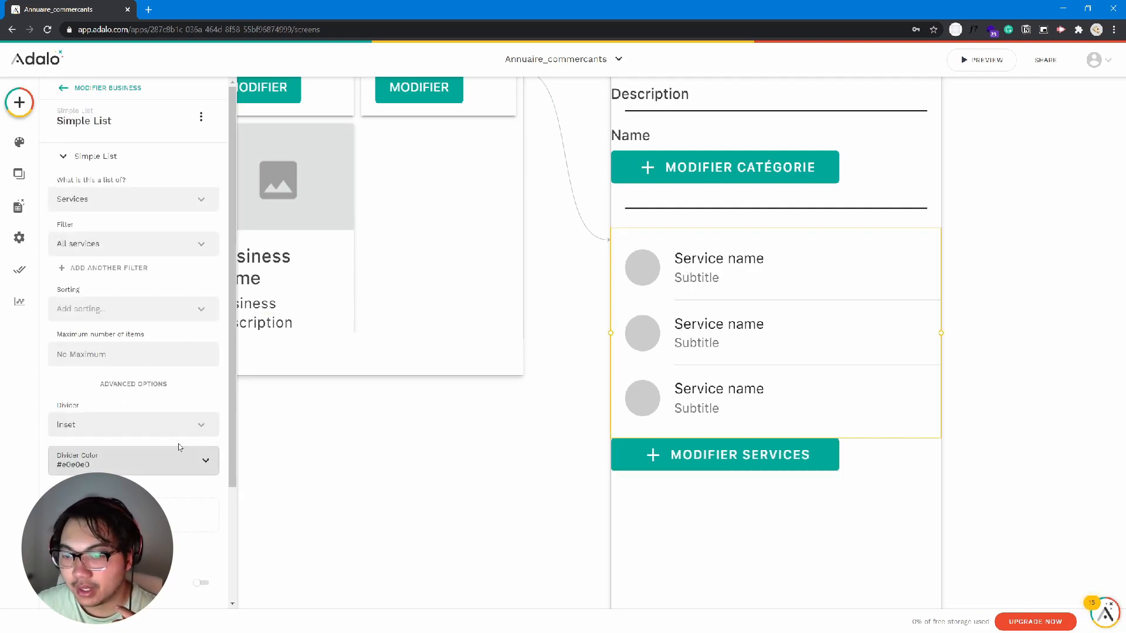
scroll(179, 449, "down", 3)
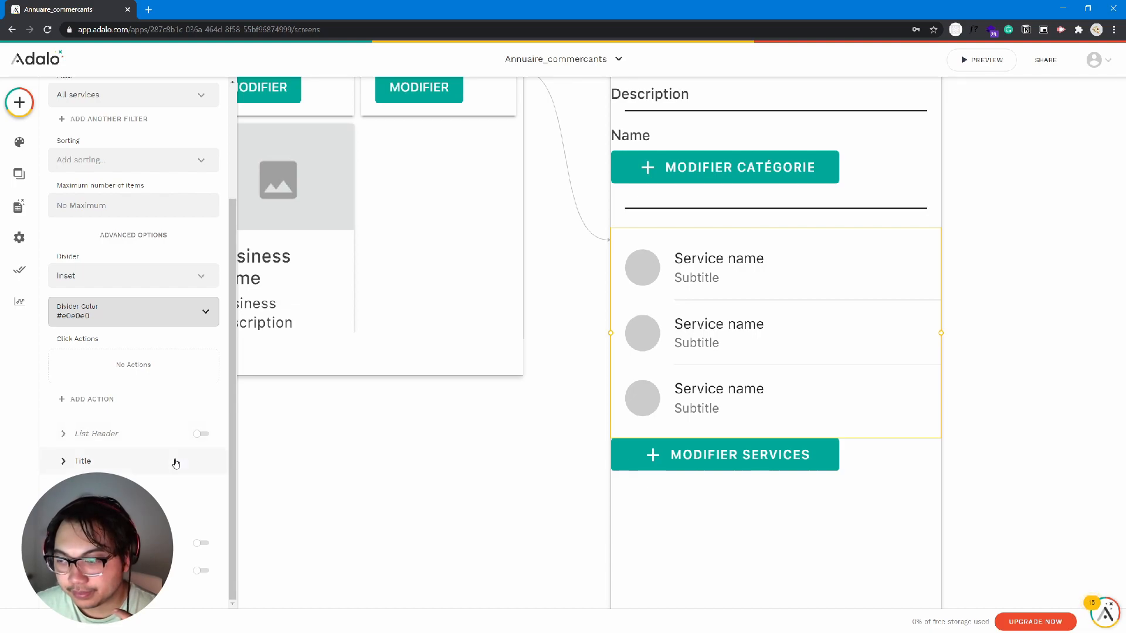
left_click(171, 498)
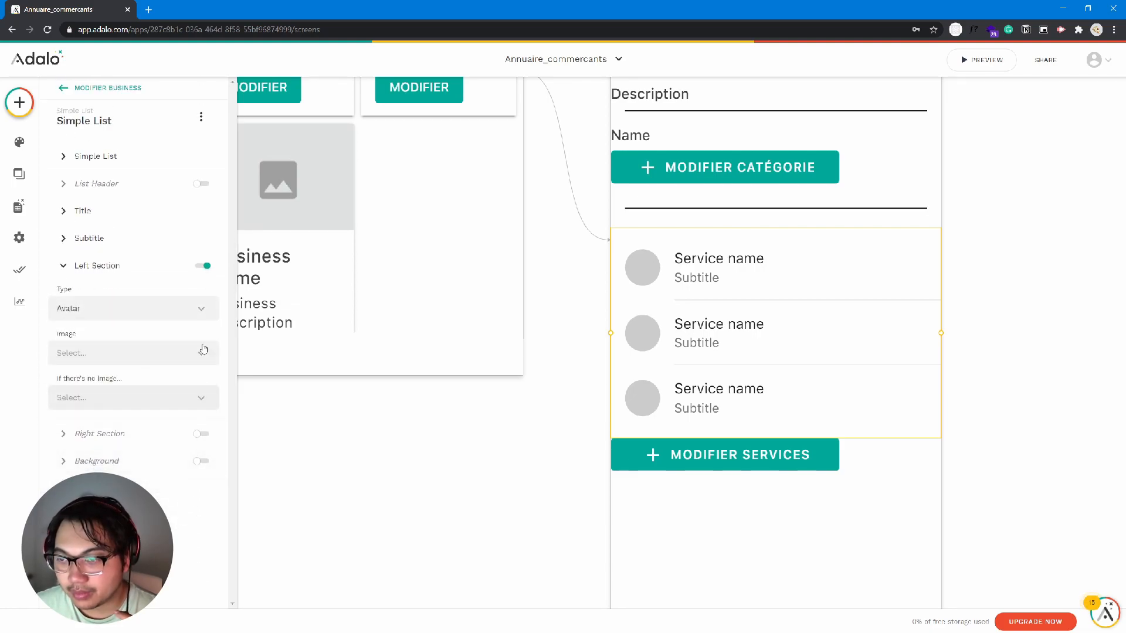
left_click(201, 266)
Step: Replace the services list's subtitle placeholder with magic text showing the current service's prix
left_click(166, 212)
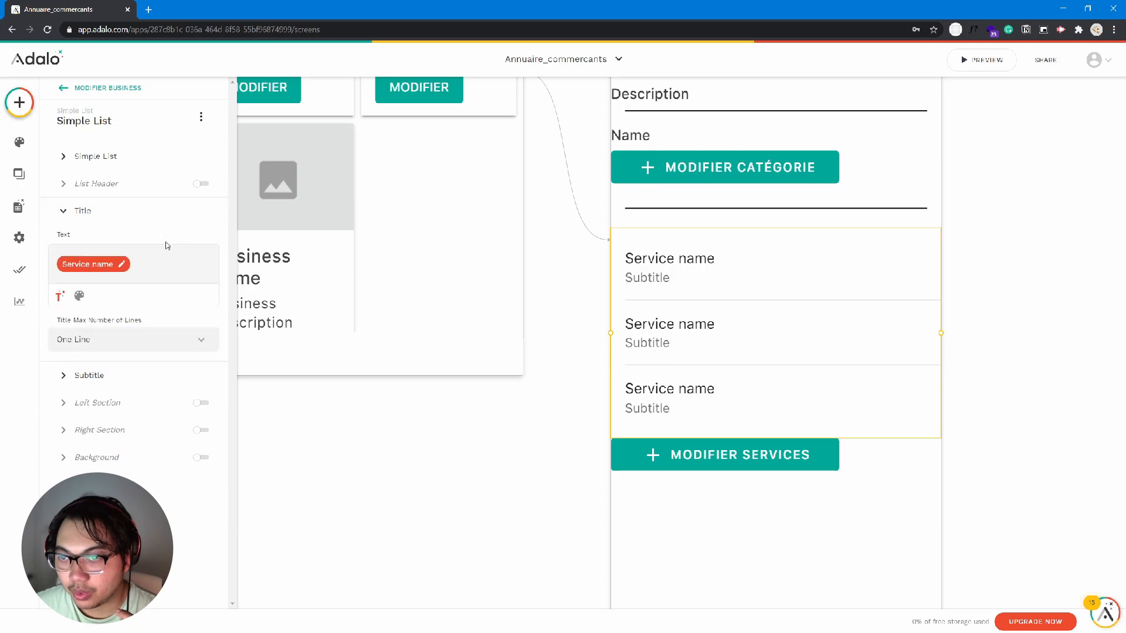
left_click(107, 376)
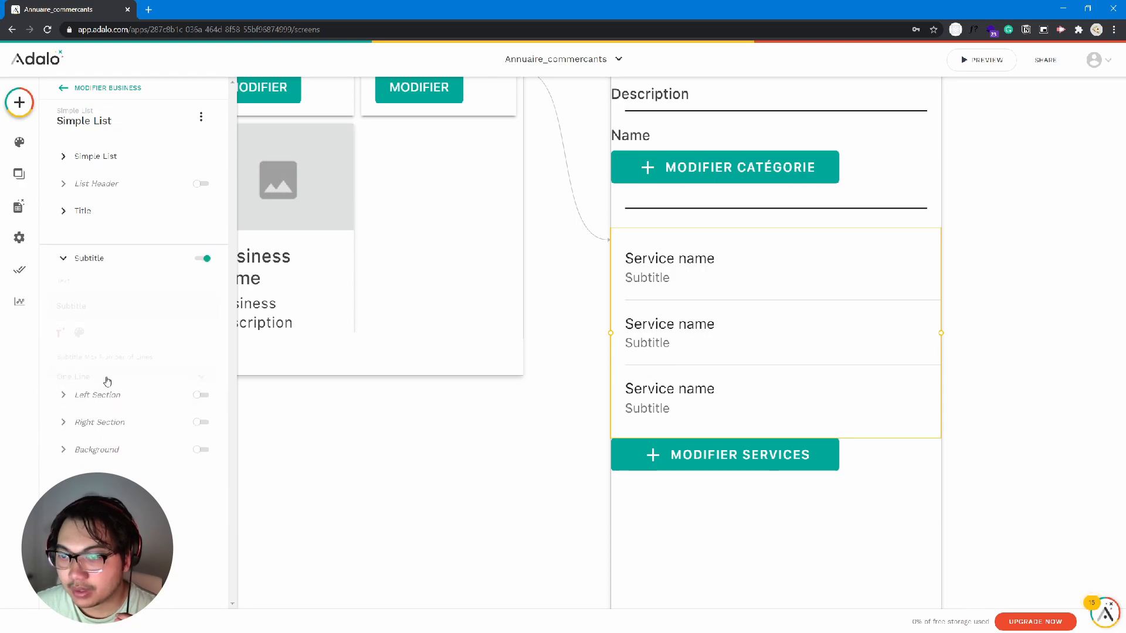
double_click(79, 288)
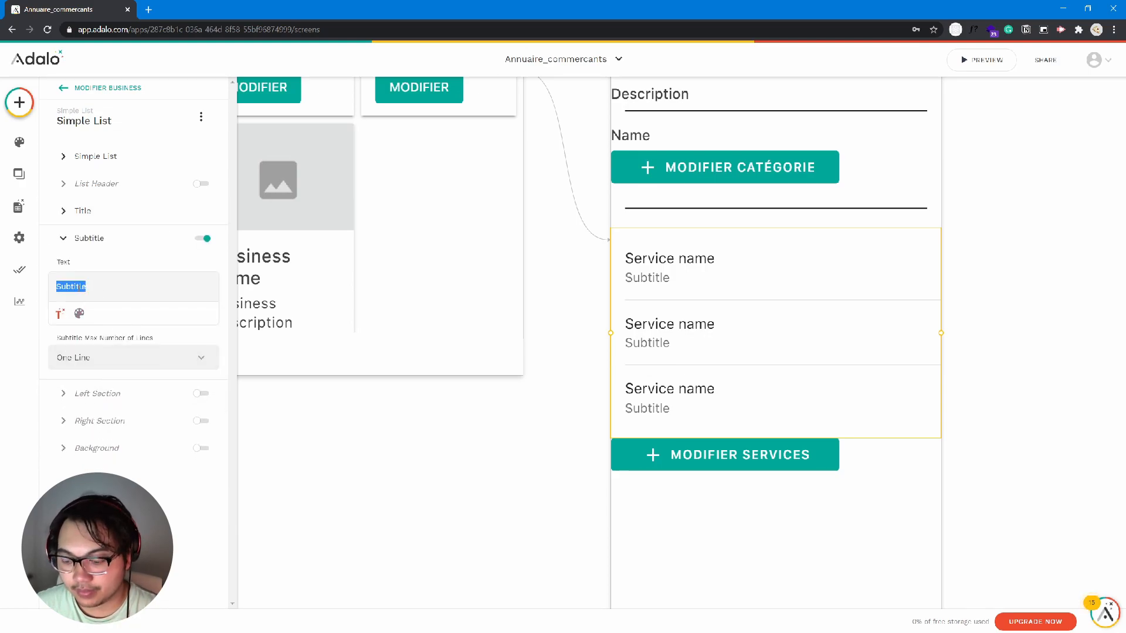
key("BackSpace")
left_click(59, 313)
left_click(93, 399)
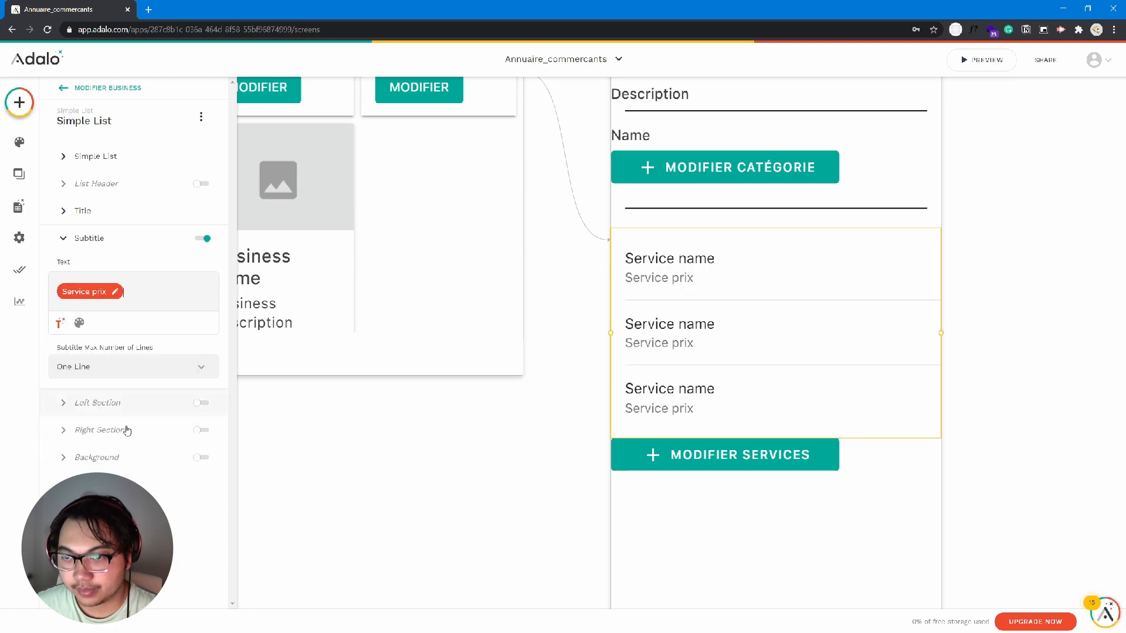
left_click(377, 462)
Step: Shift the Modifier services and Modifier catégorie buttons slightly inward from the screen's left edge
left_click_drag(652, 459, 660, 457)
left_click_drag(653, 170, 668, 171)
left_click(1023, 264)
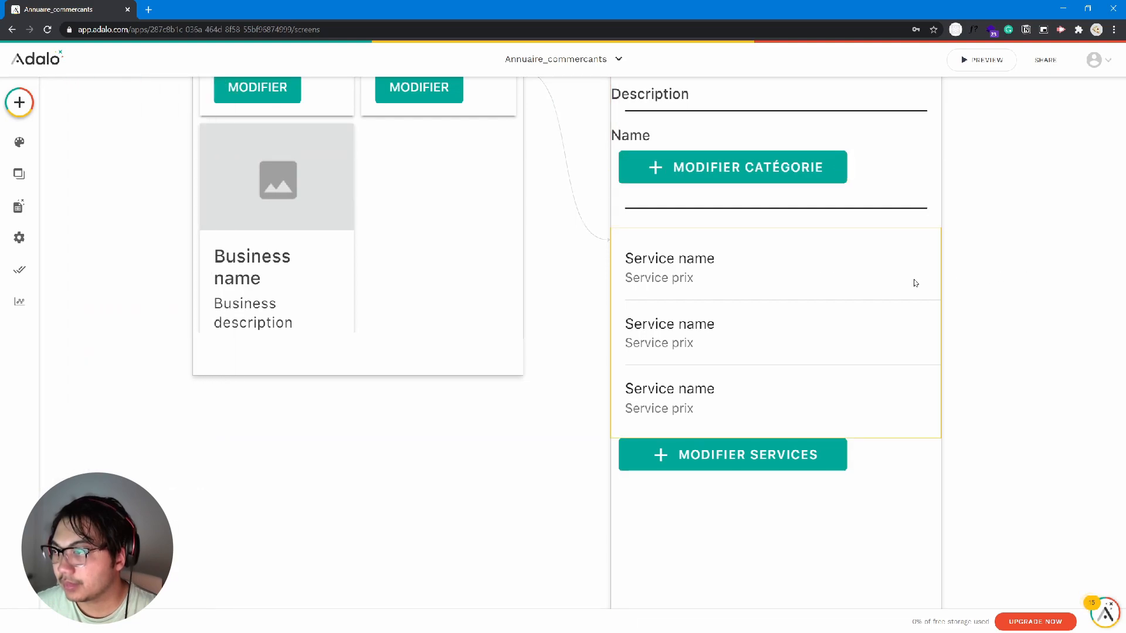
left_click(900, 283)
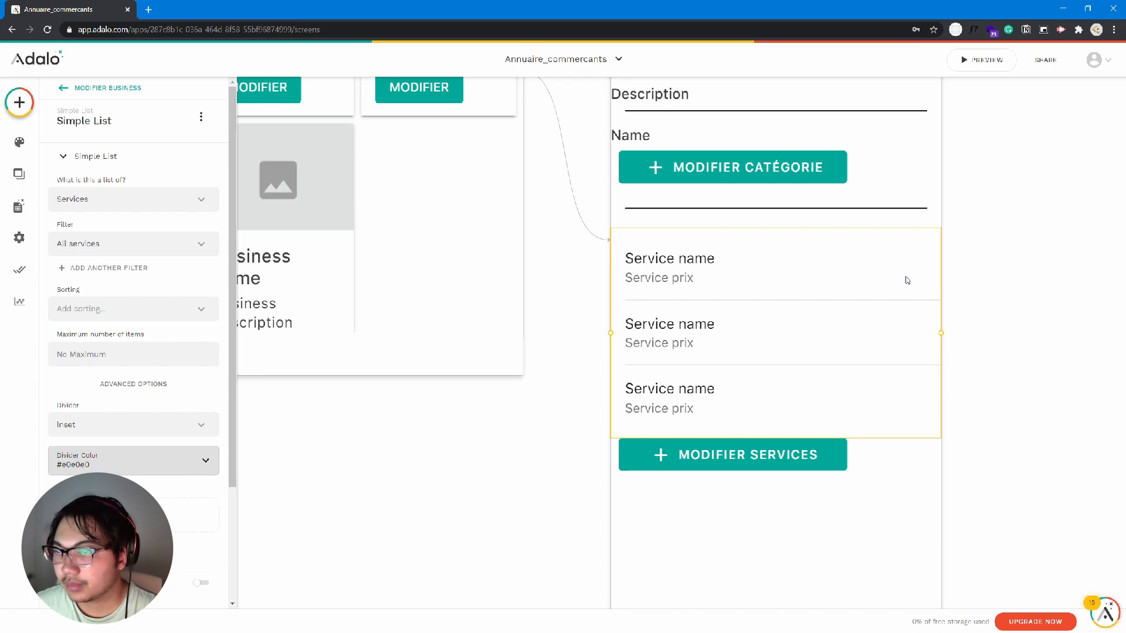
left_click(683, 462)
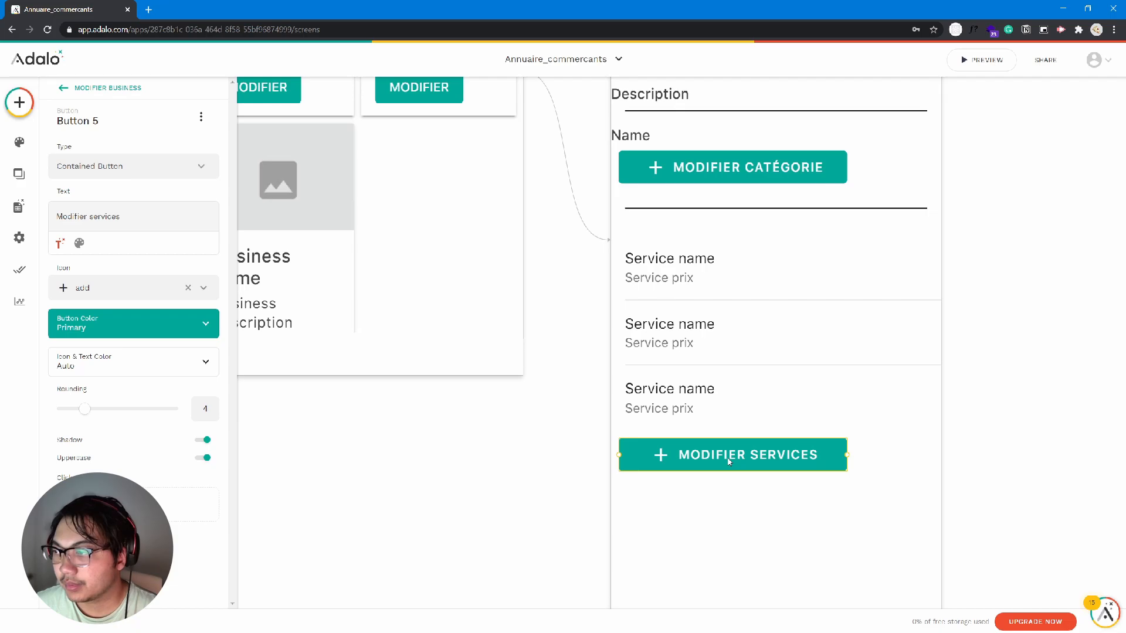
left_click(767, 310)
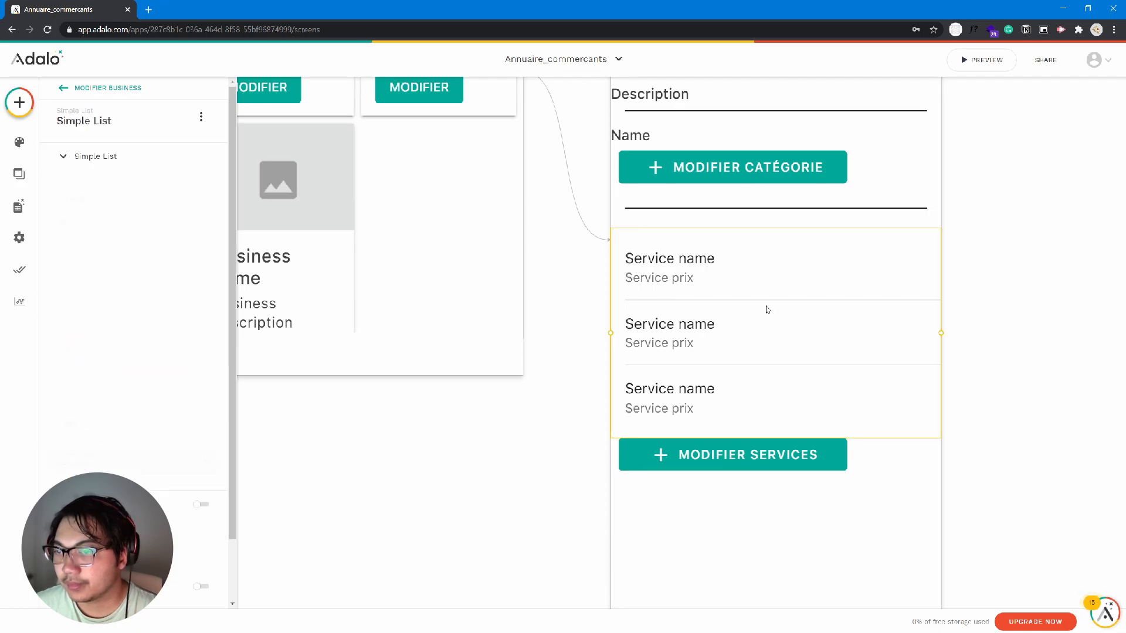
scroll(633, 506, "up", 10)
scroll(632, 512, "down", 6)
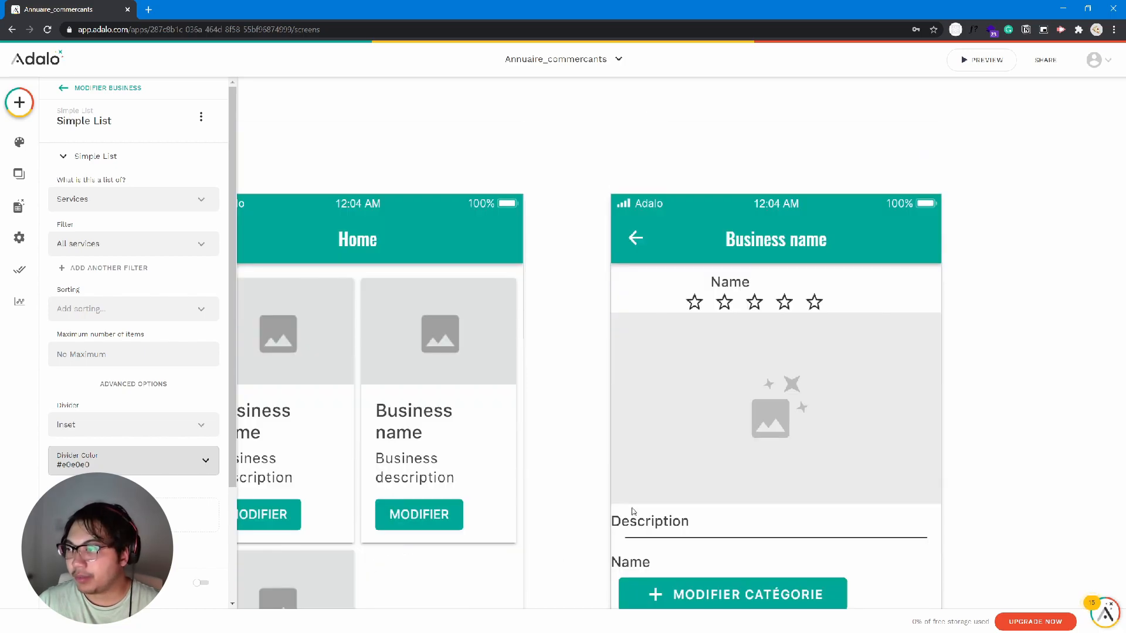
Step: Preview the app, sign up with a username and full name to reach Home, and close the preview
left_click(983, 60)
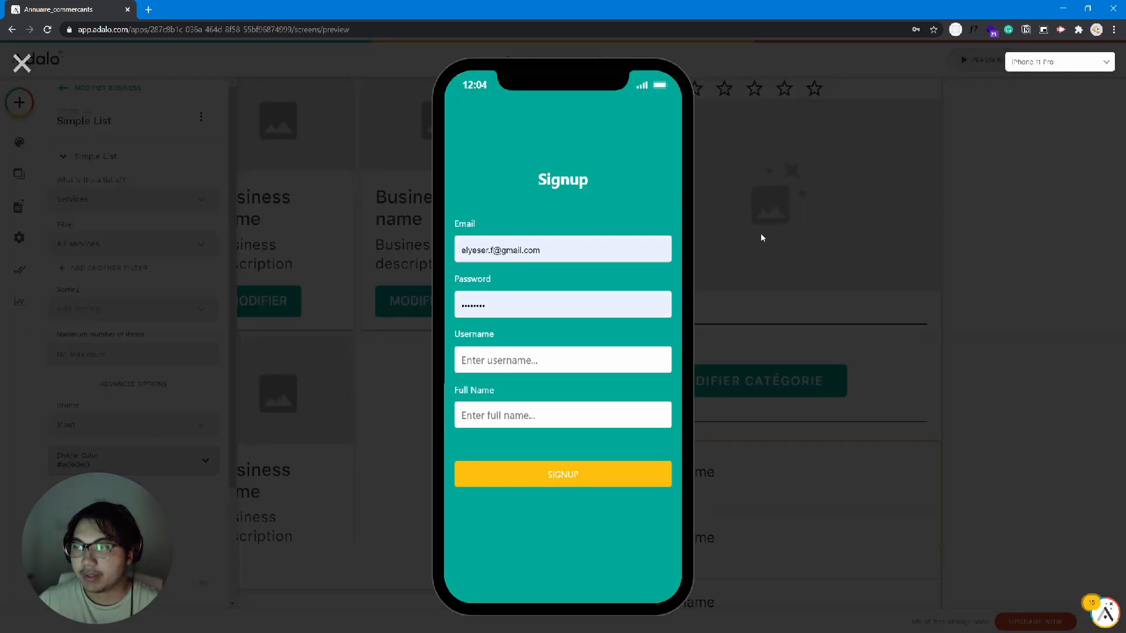
left_click(530, 371)
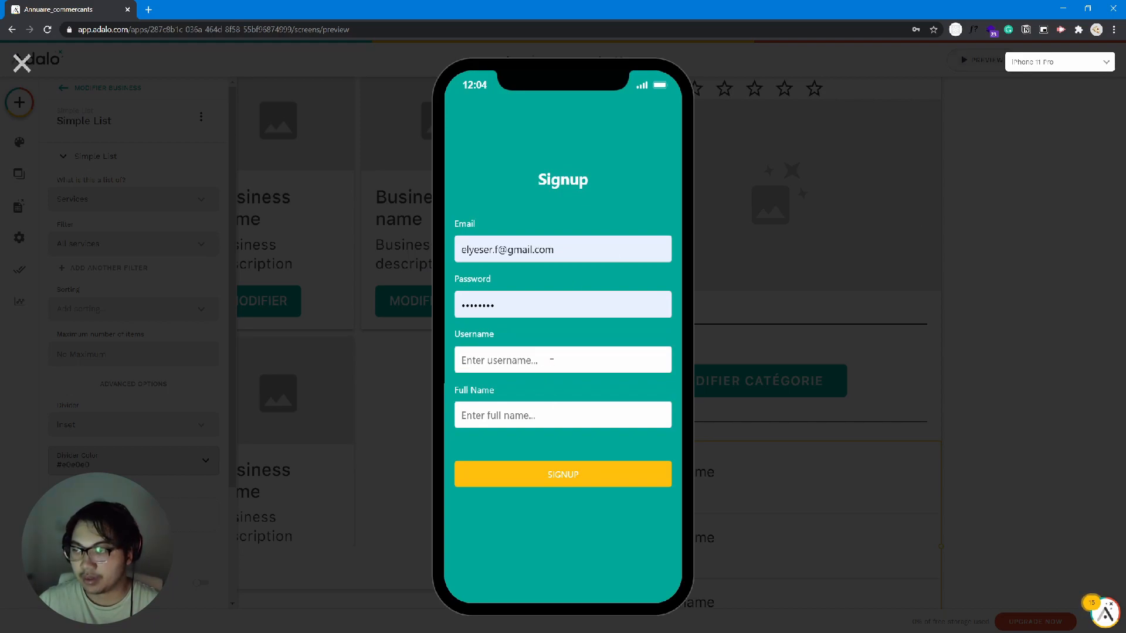
type("Ely")
key("Tab")
type("El")
left_click(588, 467)
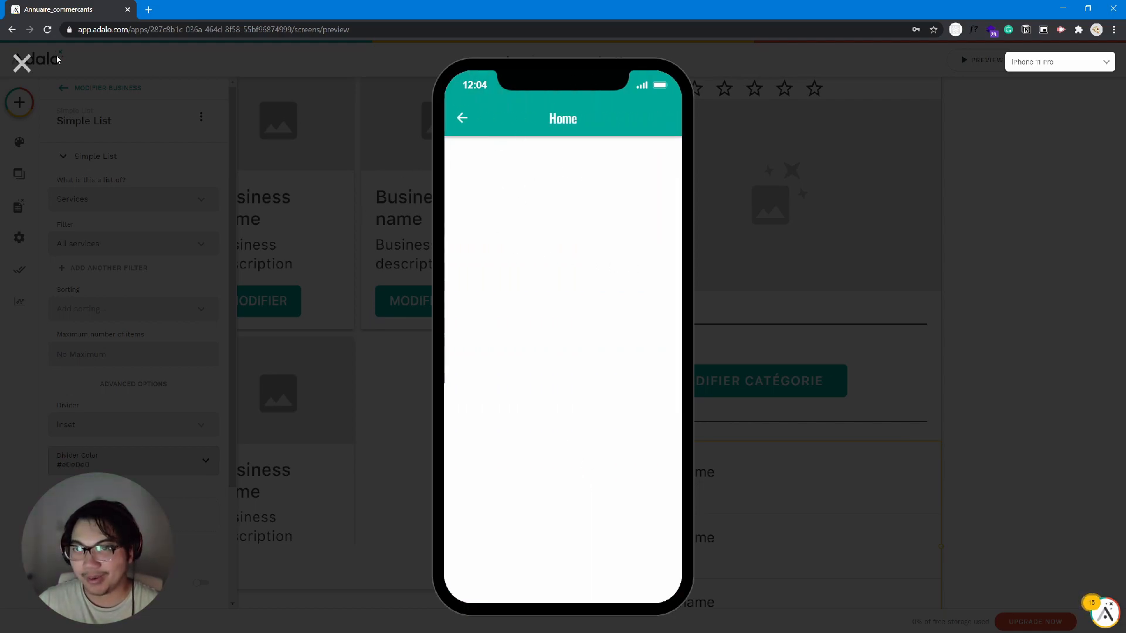
left_click(15, 57)
Step: Add an action button with the add icon near the lower-right corner of the Home screen
scroll(404, 349, "up", 8)
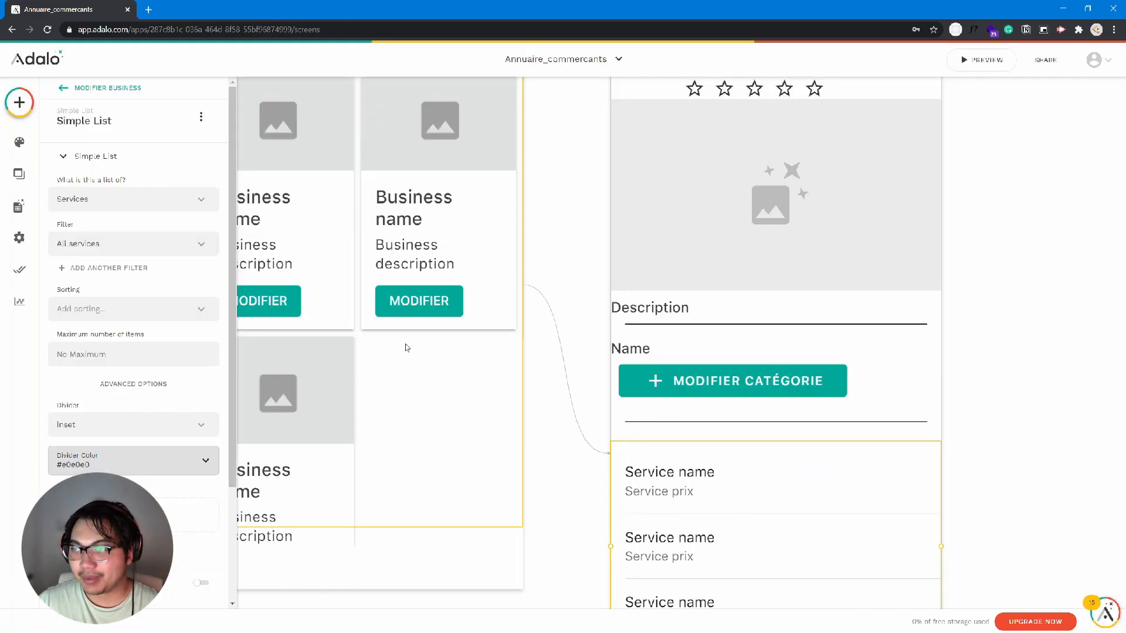
scroll(406, 344, "down", 5)
scroll(410, 352, "up", 8)
scroll(414, 356, "down", 5)
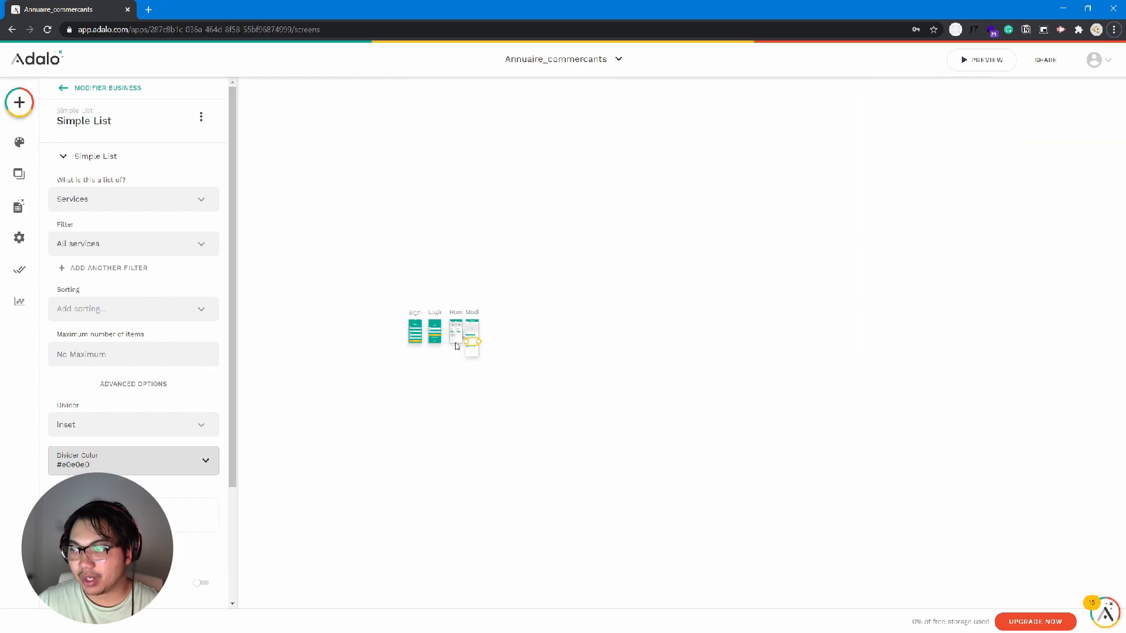
scroll(455, 343, "up", 4)
scroll(456, 346, "up", 5)
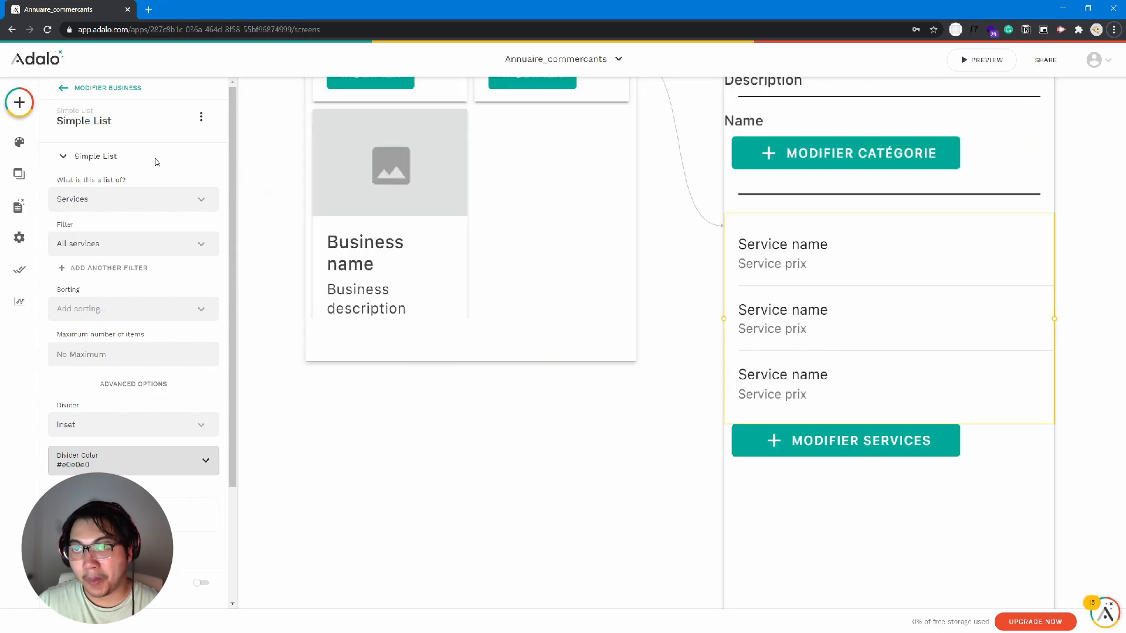
left_click(20, 104)
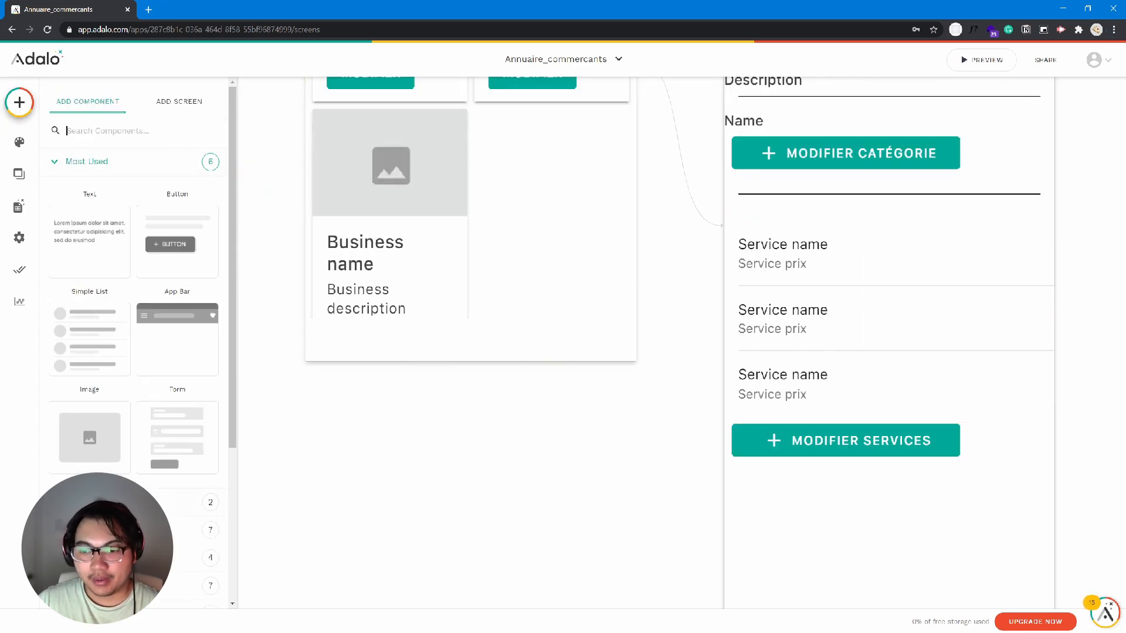
left_click(135, 557)
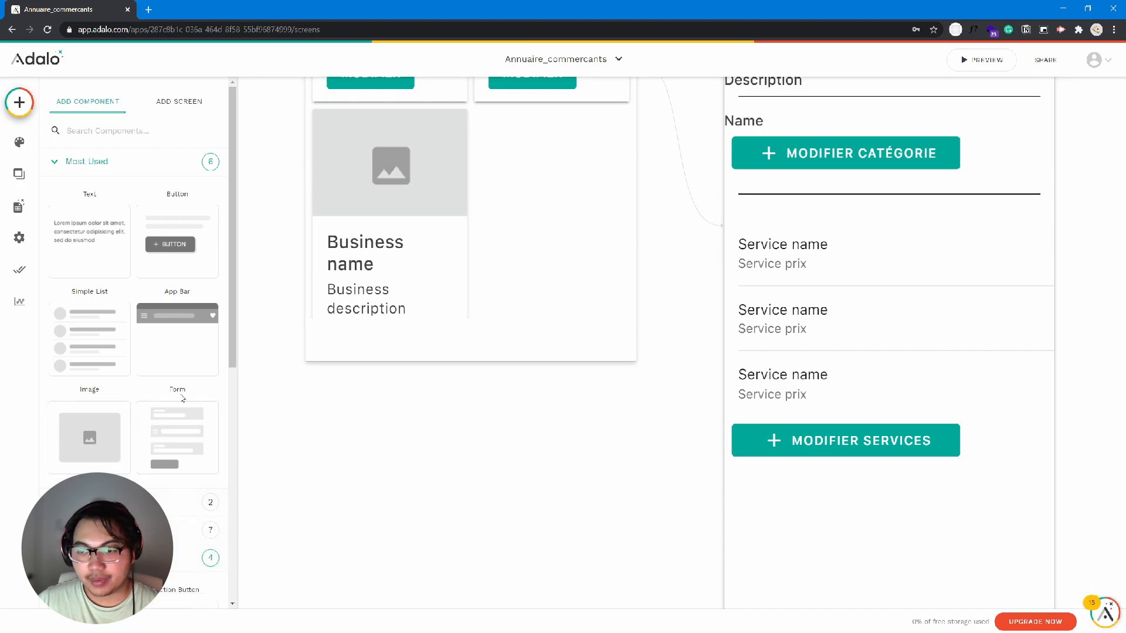
scroll(192, 395, "down", 6)
left_click_drag(177, 404, 598, 328)
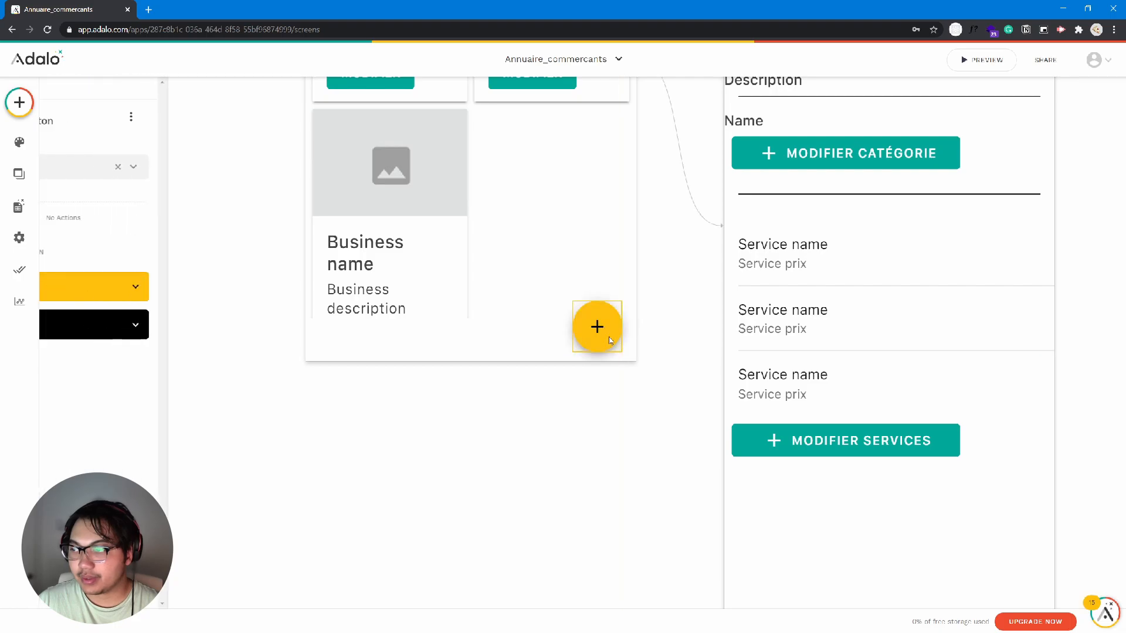
left_click(126, 253)
mouse_move(127, 287)
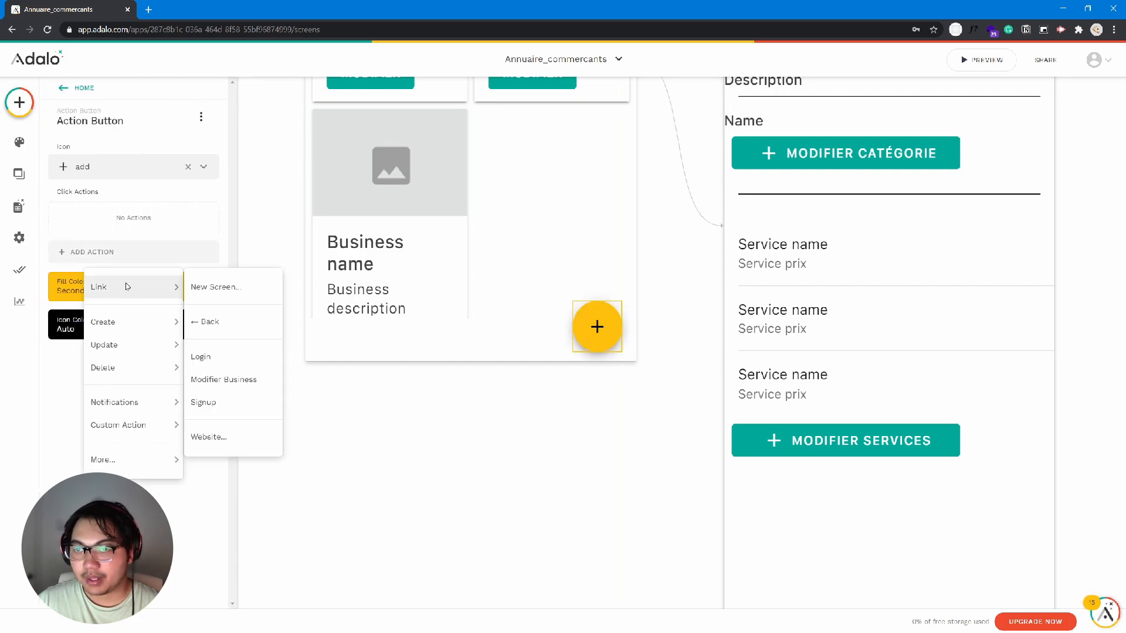
left_click(595, 422)
scroll(591, 419, "down", 5)
scroll(591, 418, "up", 1)
scroll(591, 418, "up", 5)
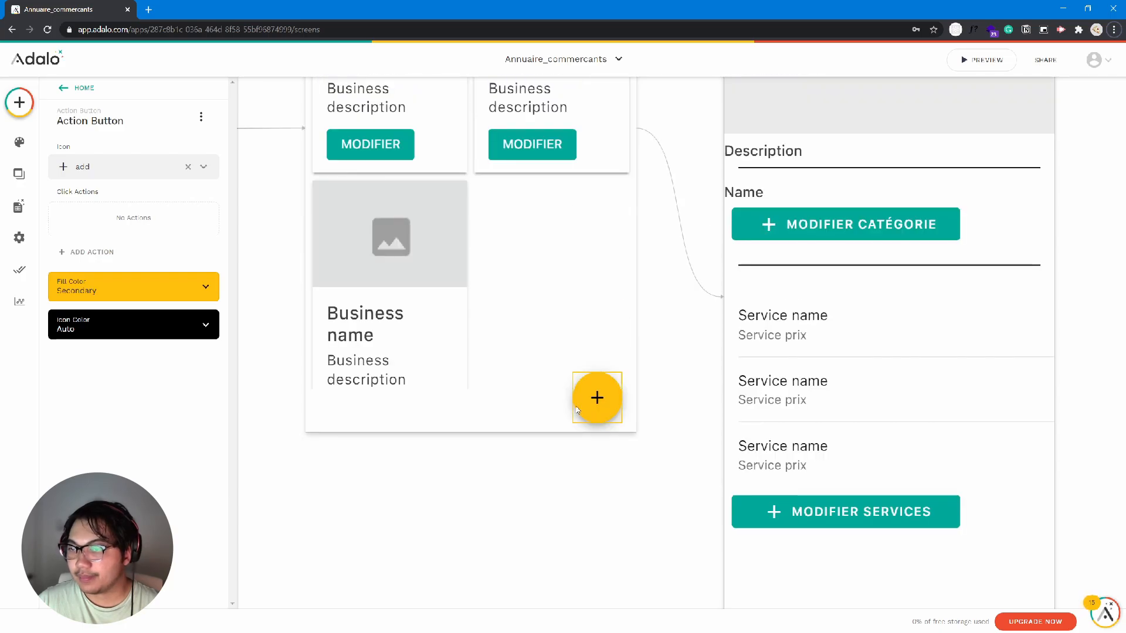
Step: Link the Home action button to a new screen named ajouter_business, created from the App Bar template
left_click(113, 253)
mouse_move(116, 286)
left_click(235, 294)
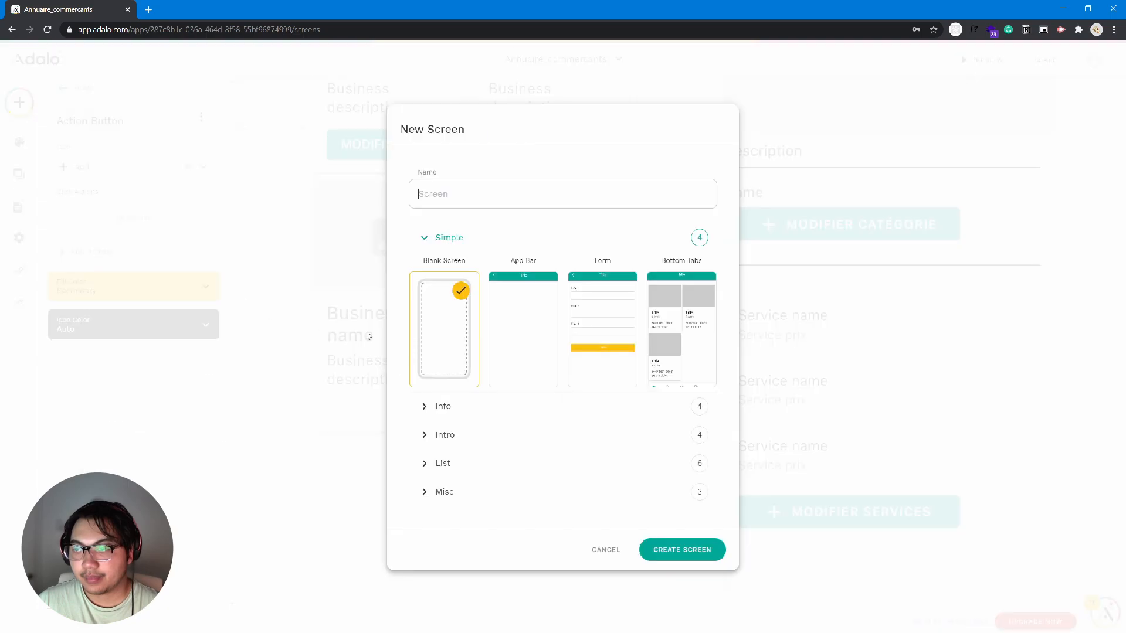
type("ajouter")
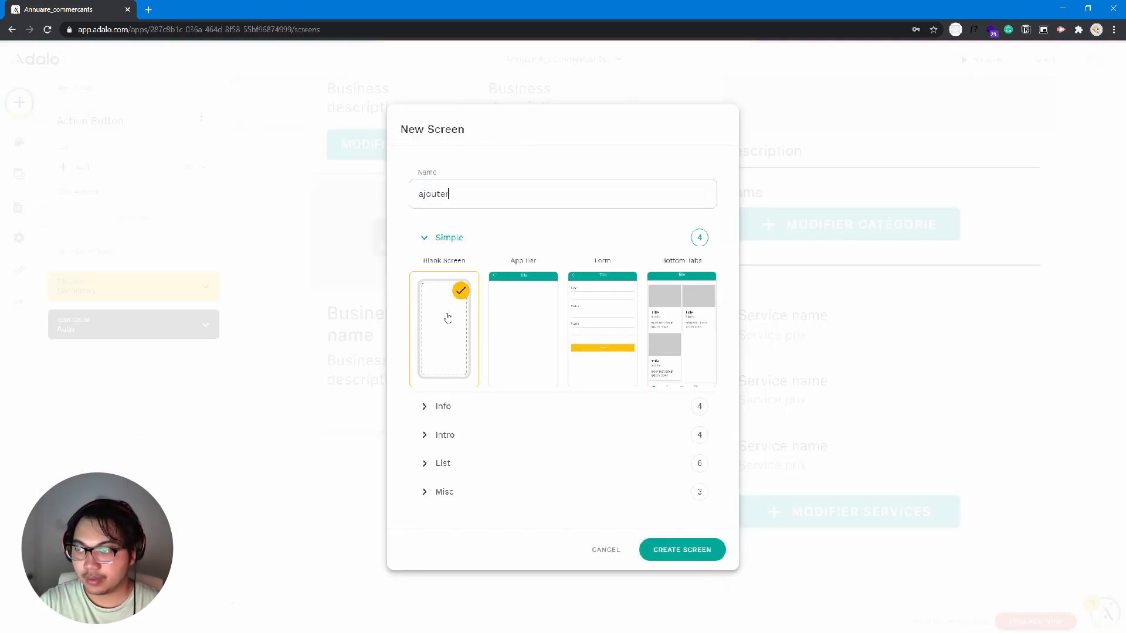
type("_business")
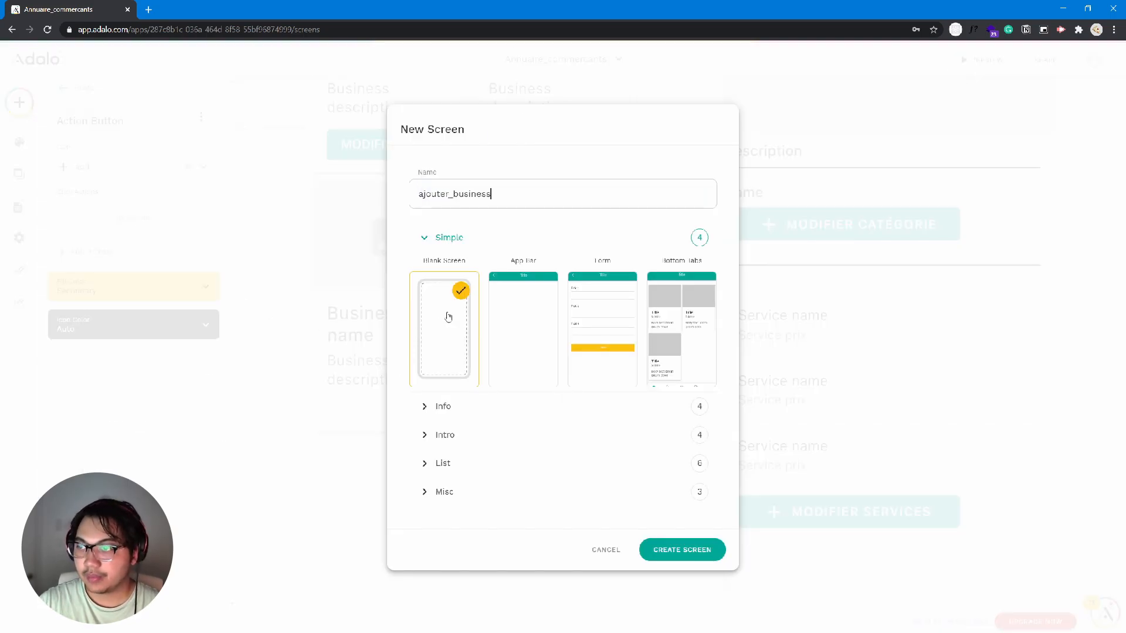
left_click(519, 374)
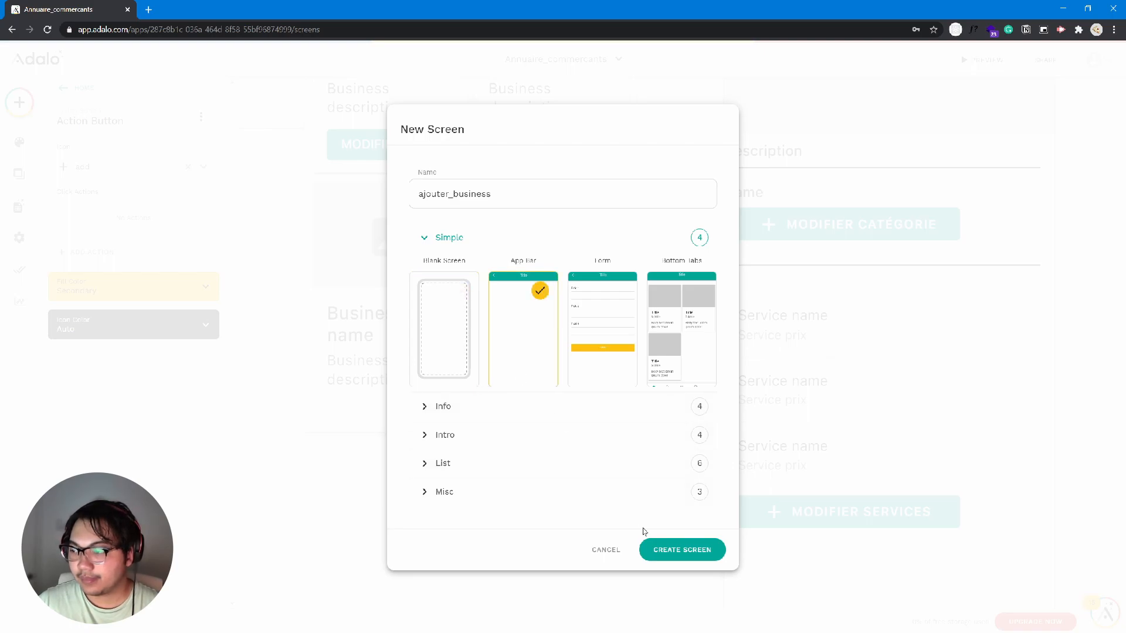
left_click(665, 549)
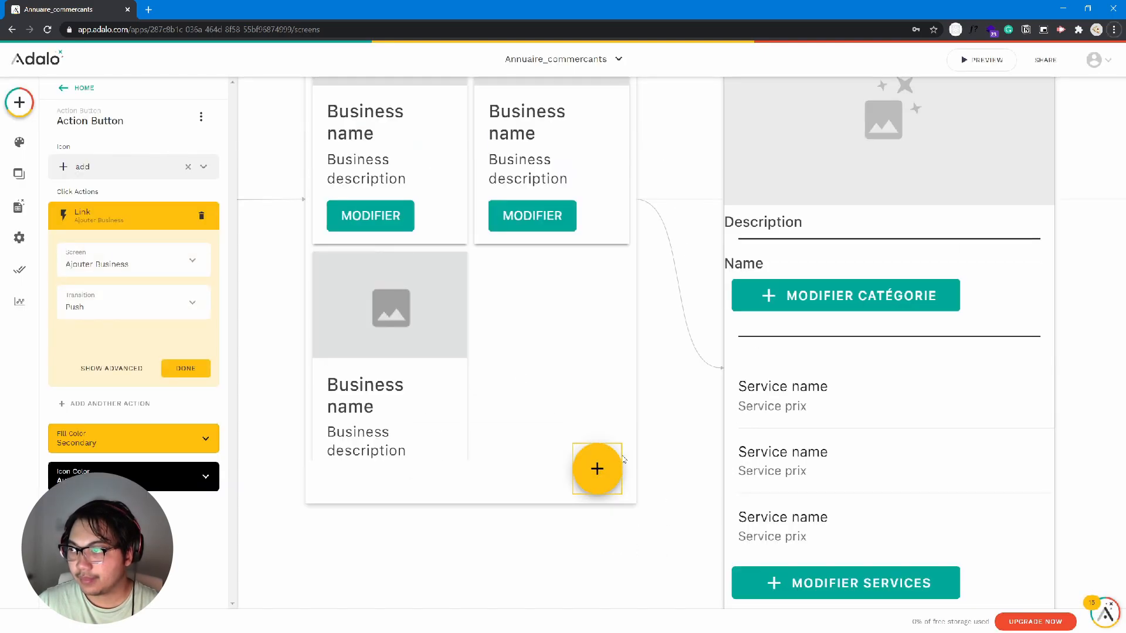
Step: Reposition the Ajouter Business screen on the canvas so it sits directly above the Home screen
scroll(649, 447, "up", 5)
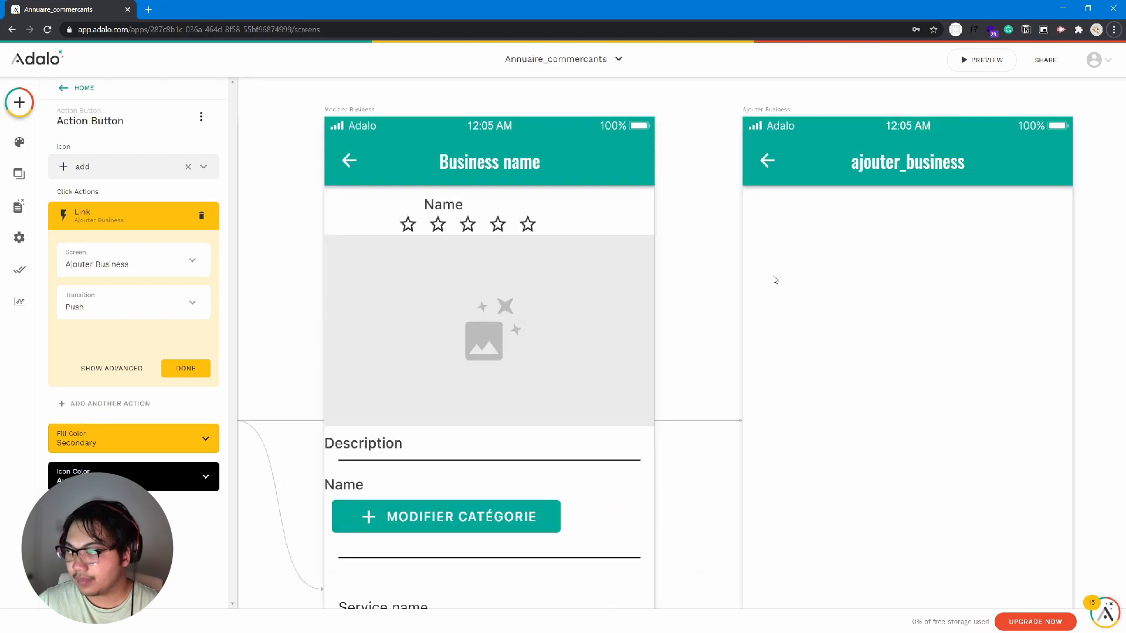
scroll(721, 357, "down", 10)
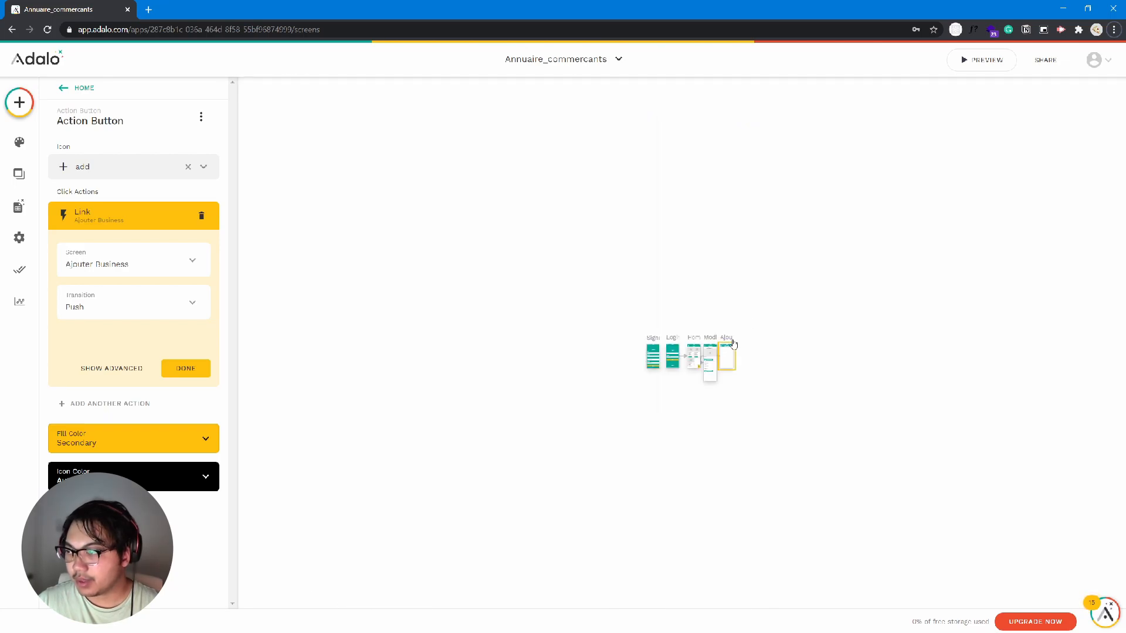
scroll(721, 357, "up", 5)
left_click(716, 358)
left_click_drag(676, 336, 539, 194)
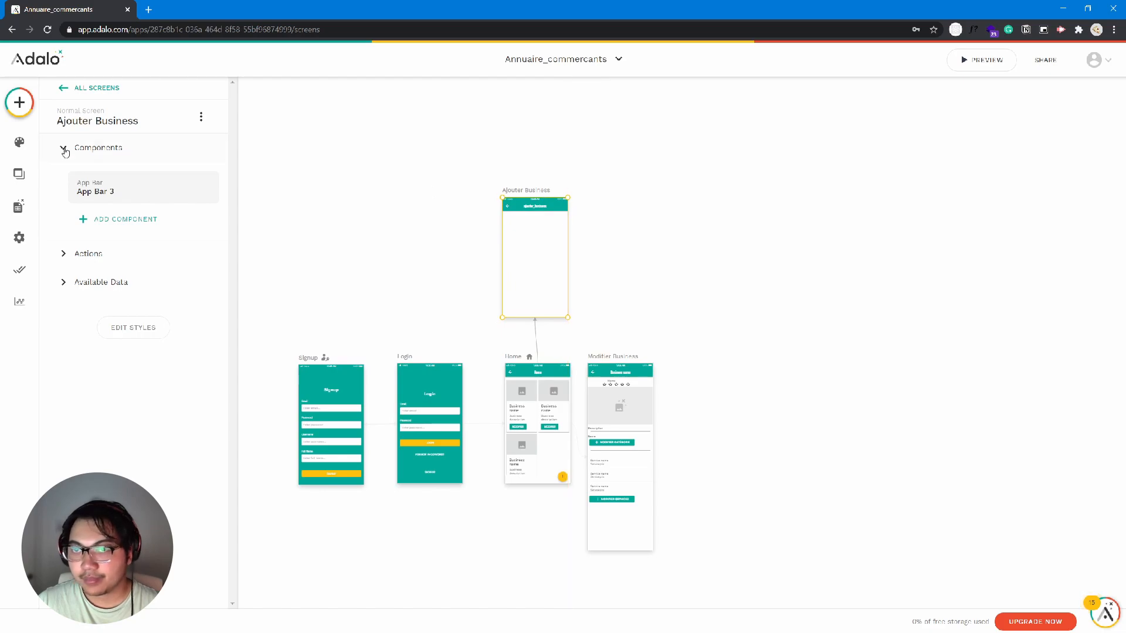
Step: Place a form on the Ajouter Business screen, base it on the Business collection with Create New business, and show its fields
left_click(19, 102)
left_click_drag(191, 315, 536, 252)
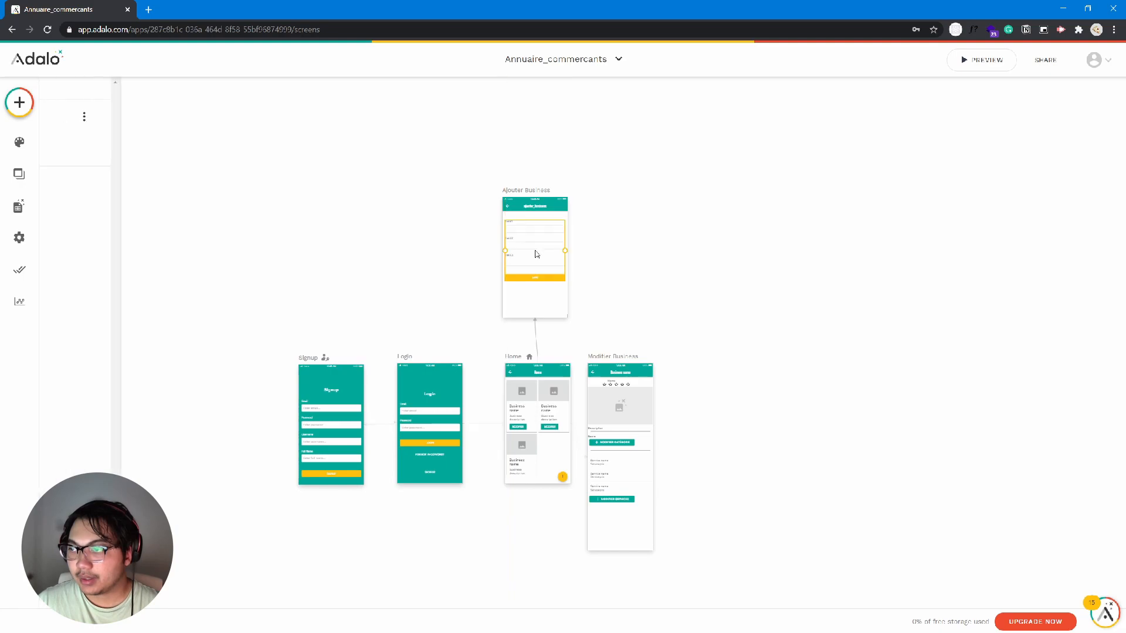
left_click(101, 189)
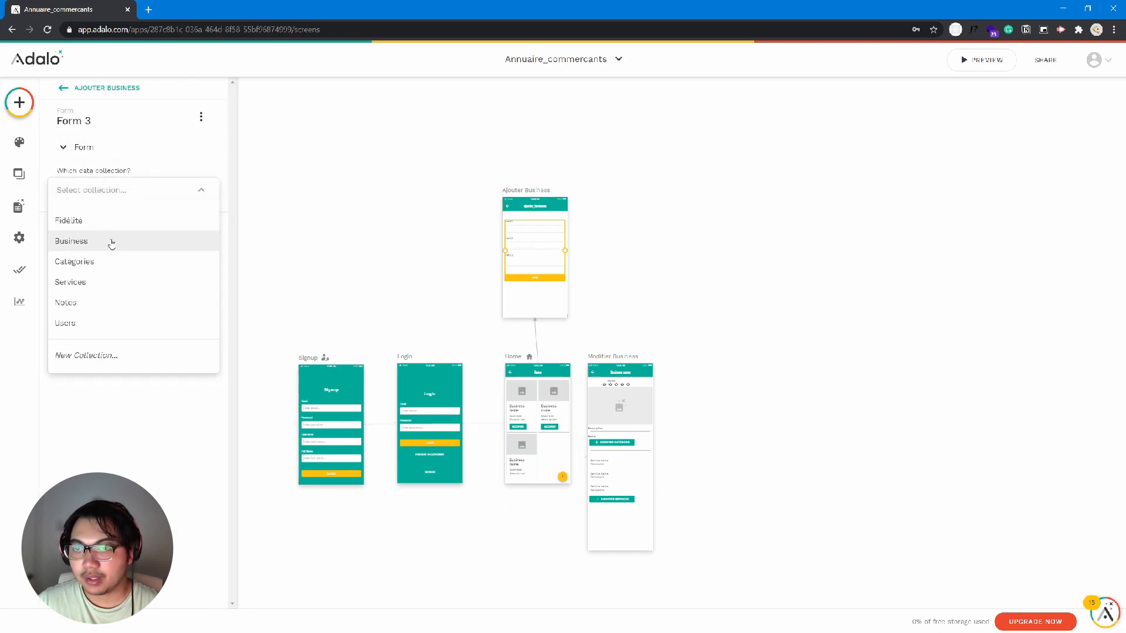
left_click(111, 241)
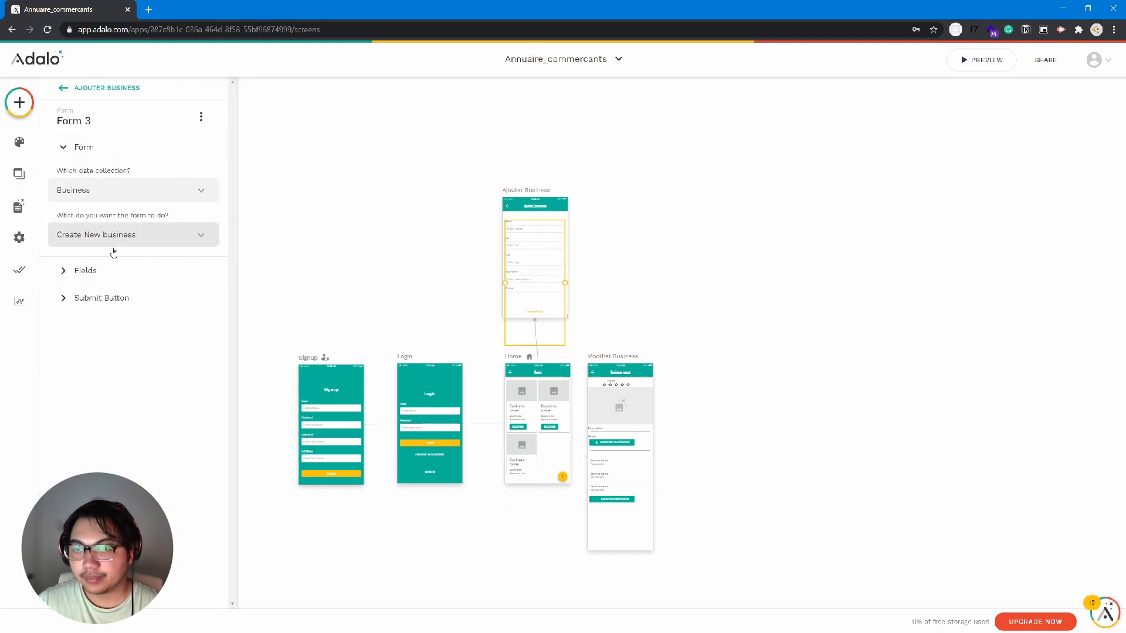
left_click(114, 272)
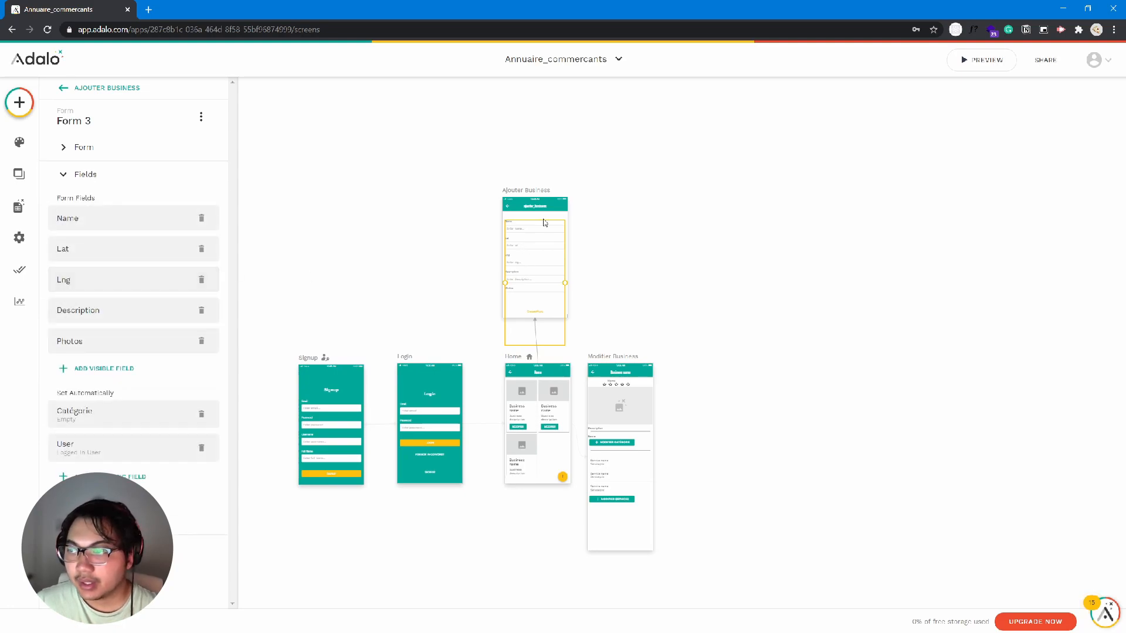
scroll(545, 223, "up", 3)
scroll(532, 376, "up", 5)
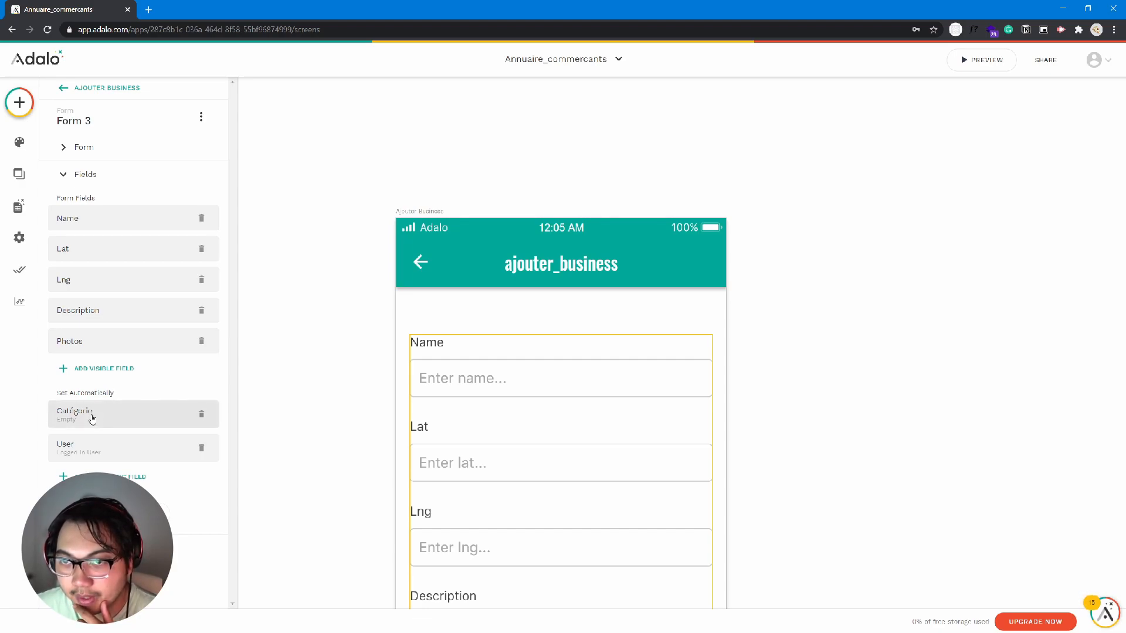
Step: Add a record named Voiture to the Catégories database collection
left_click(17, 207)
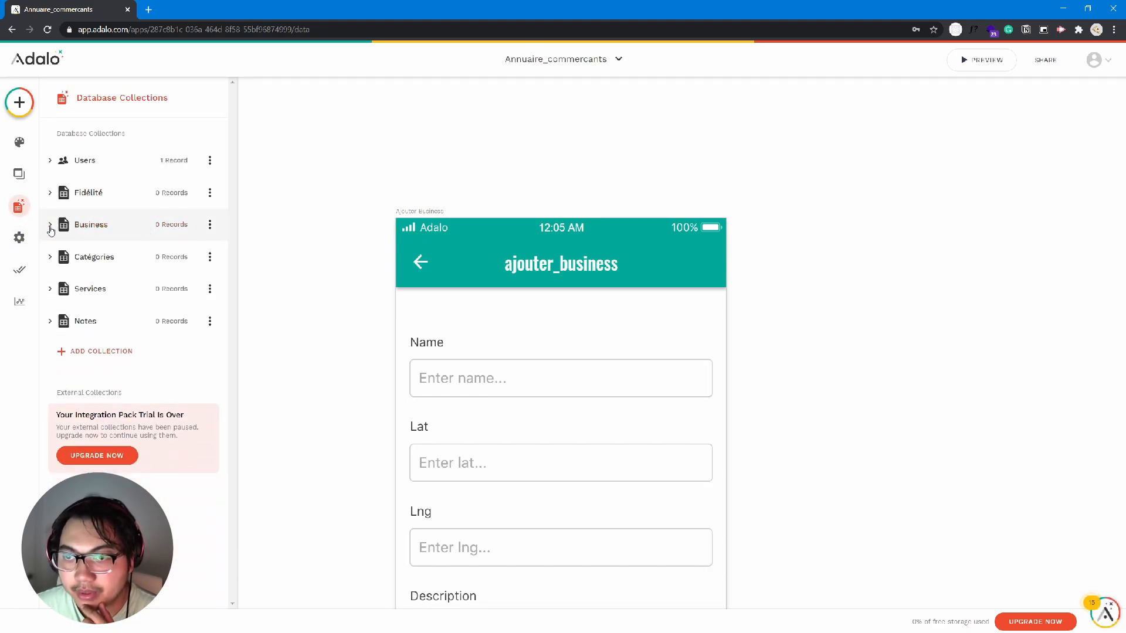
left_click(154, 260)
left_click(171, 257)
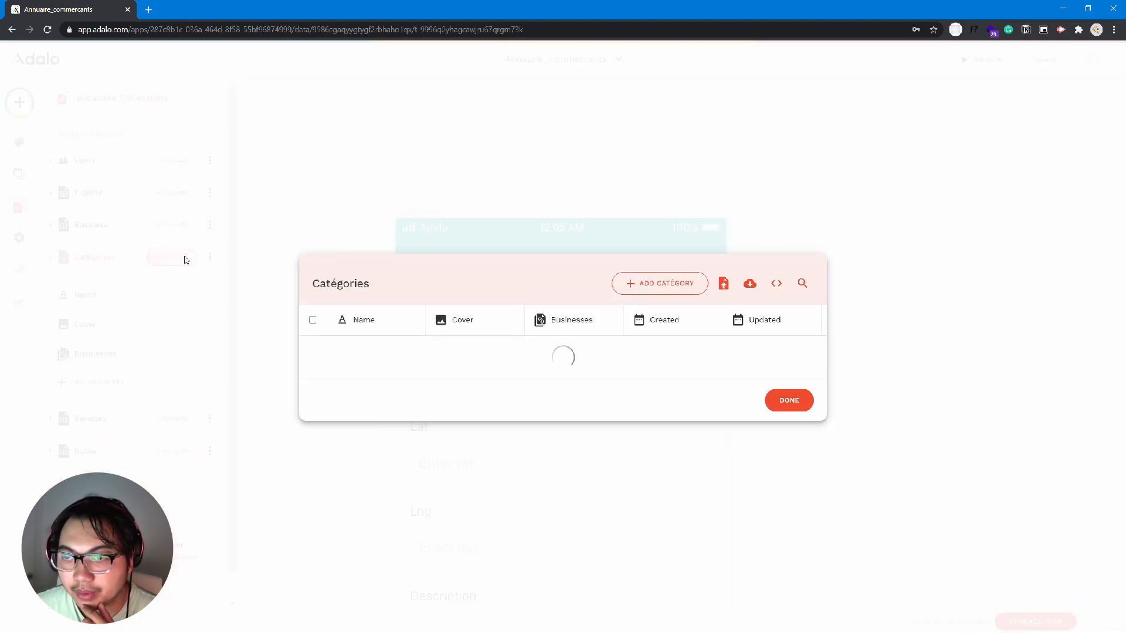
left_click(685, 303)
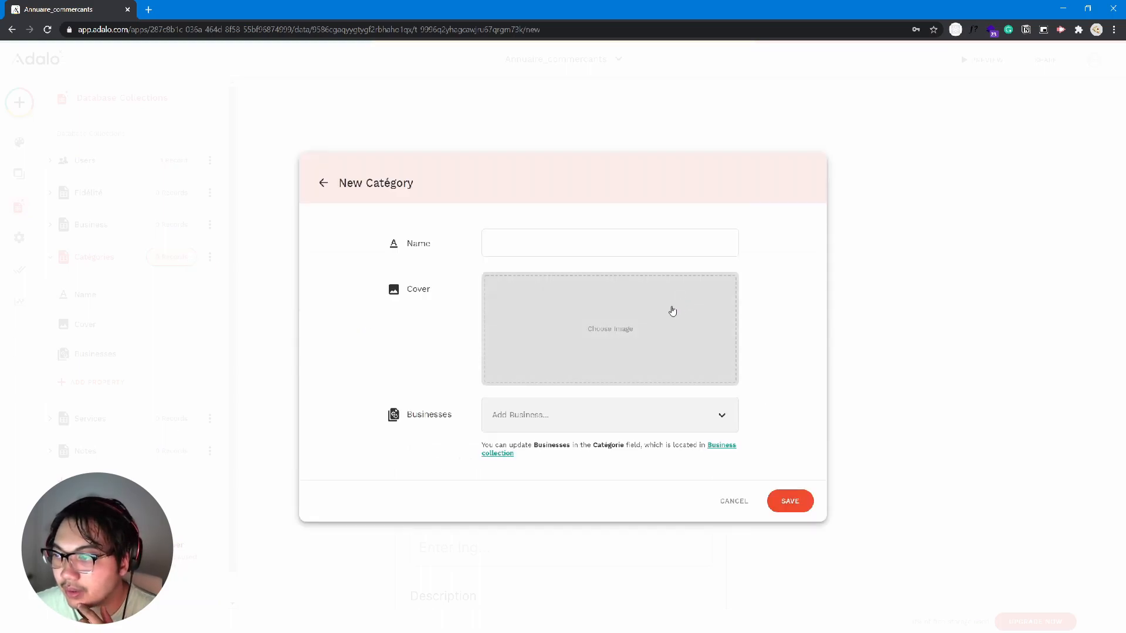
left_click(518, 241)
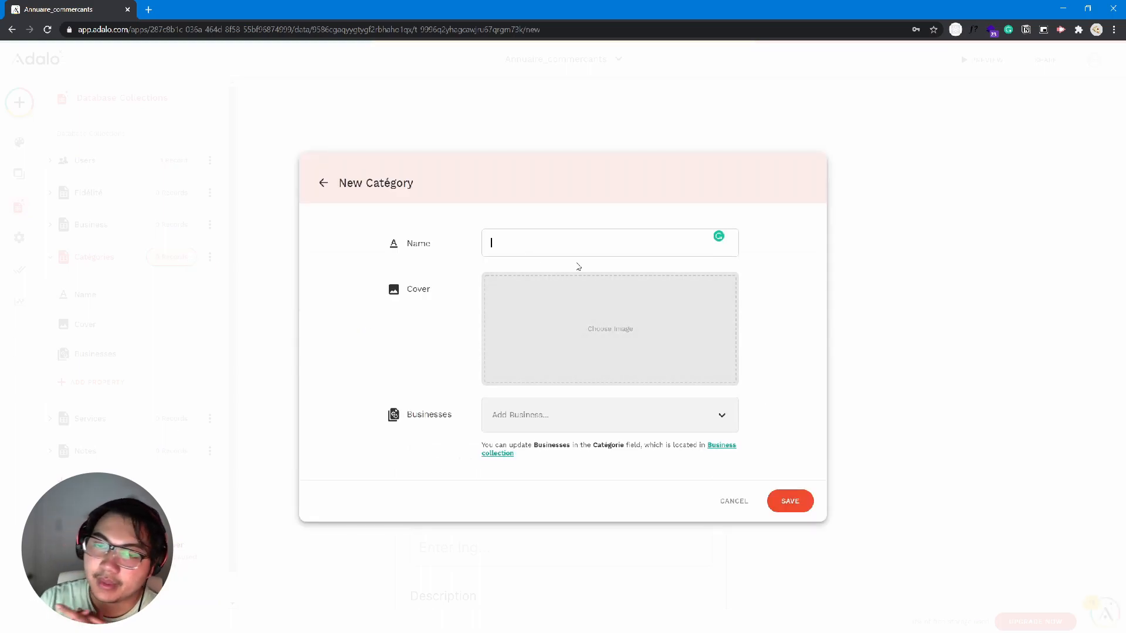
type("Voiture")
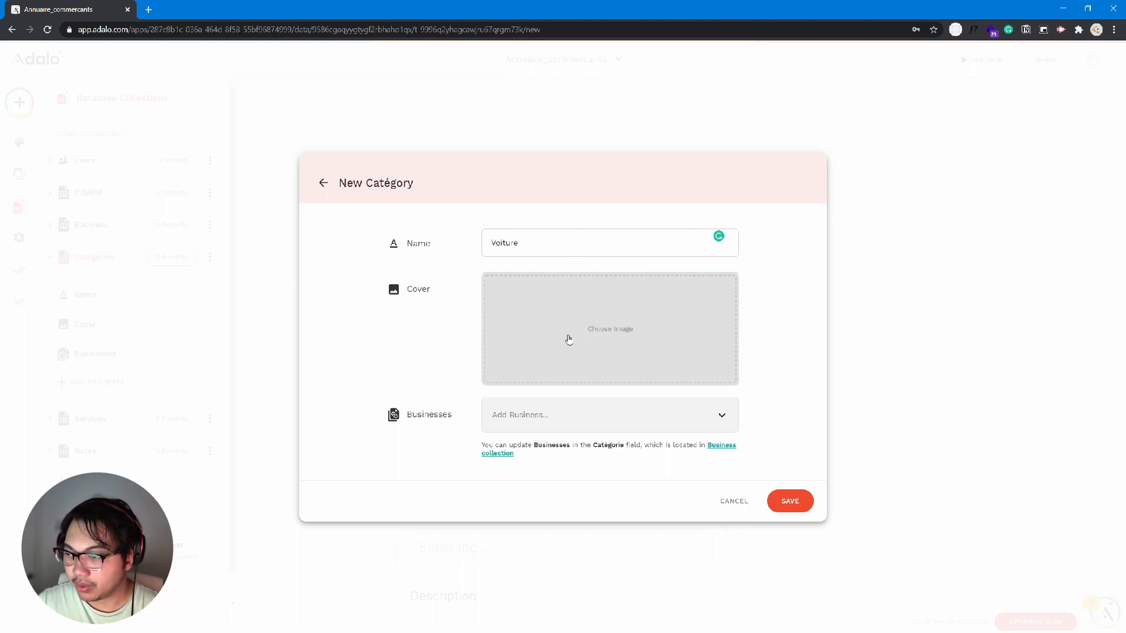
left_click(808, 505)
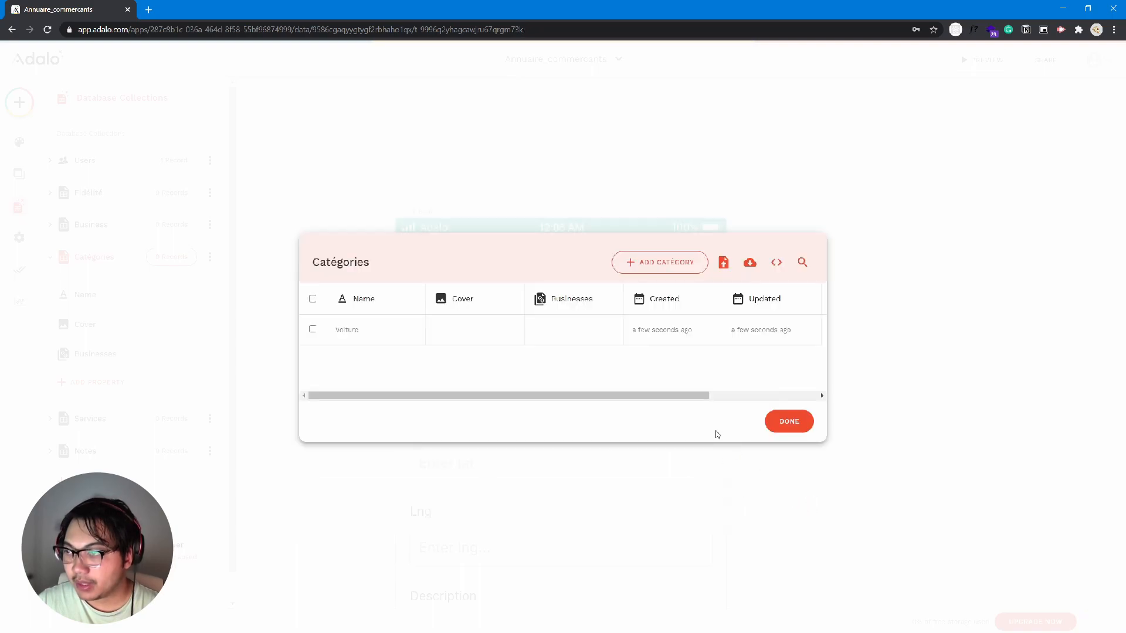
Step: Add two more Catégories records named Bouffe and Coiffure, and close the collection's records
left_click(661, 269)
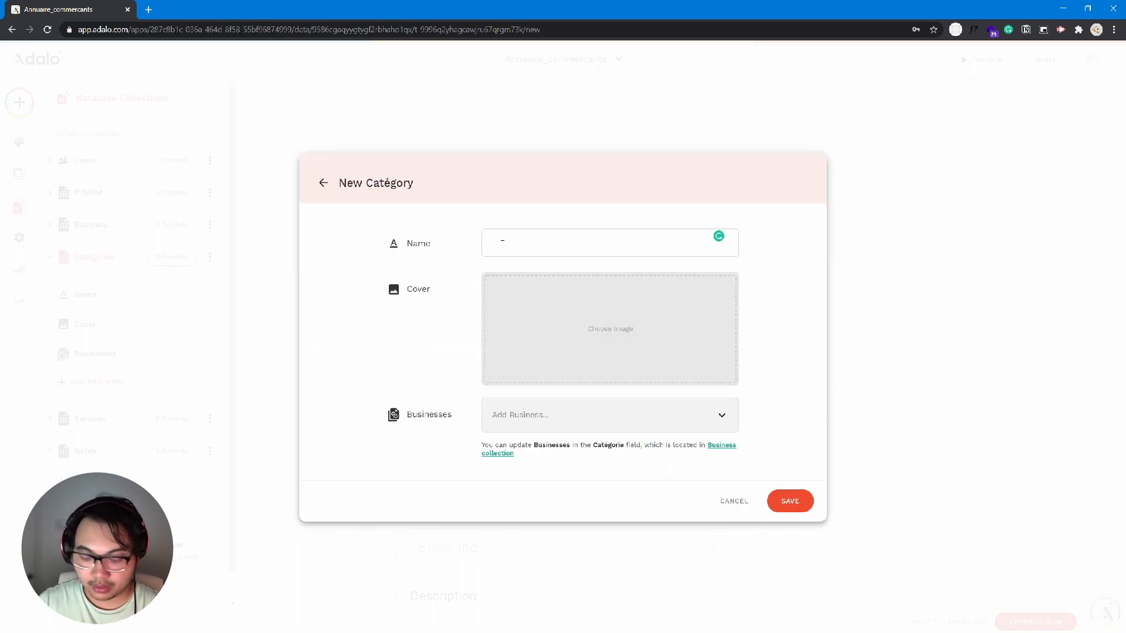
type("Bouffe")
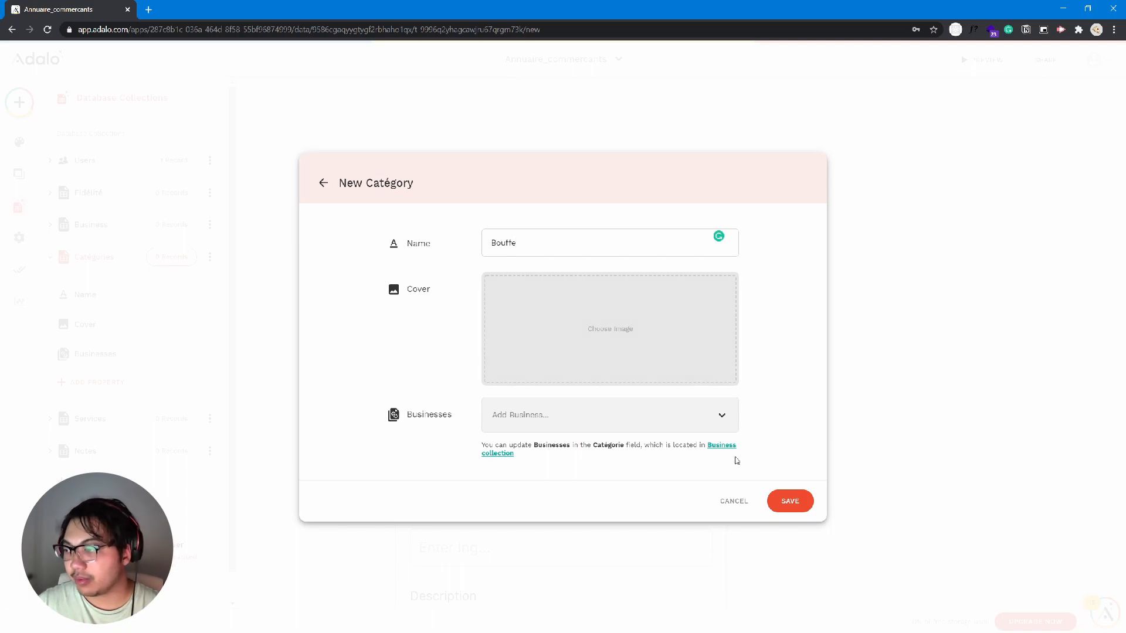
left_click(790, 501)
left_click(644, 254)
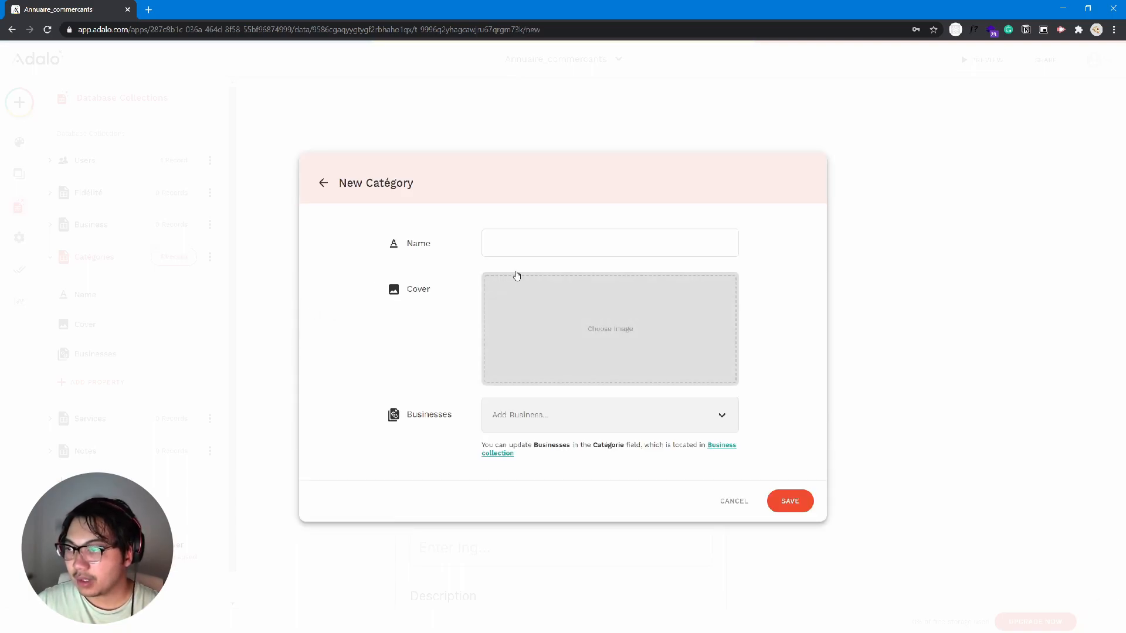
type("c")
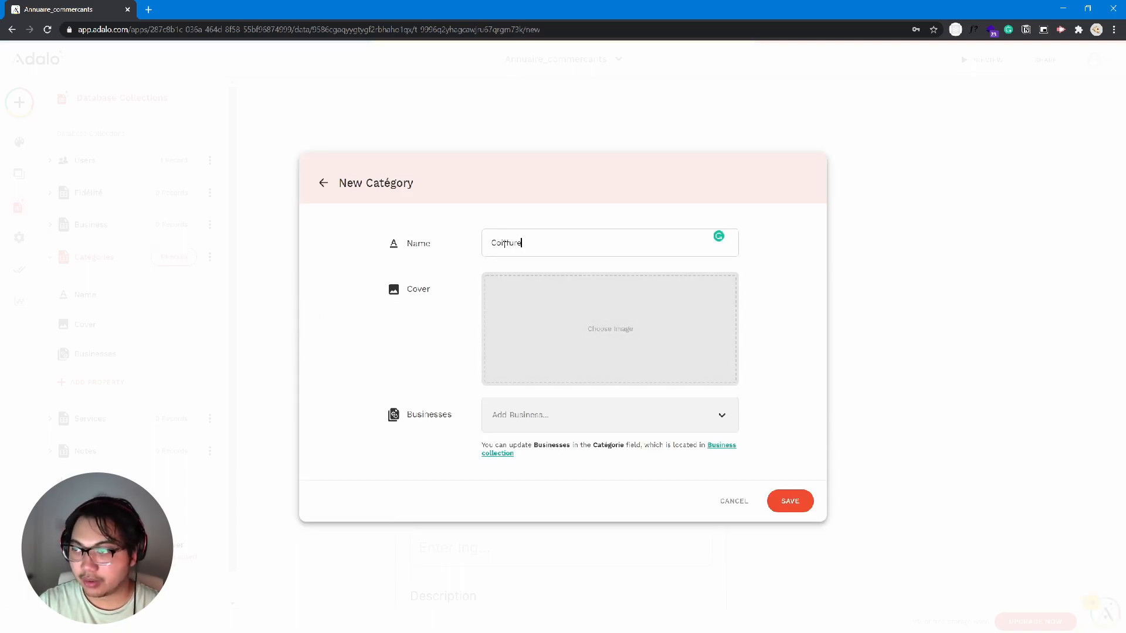
left_click(791, 502)
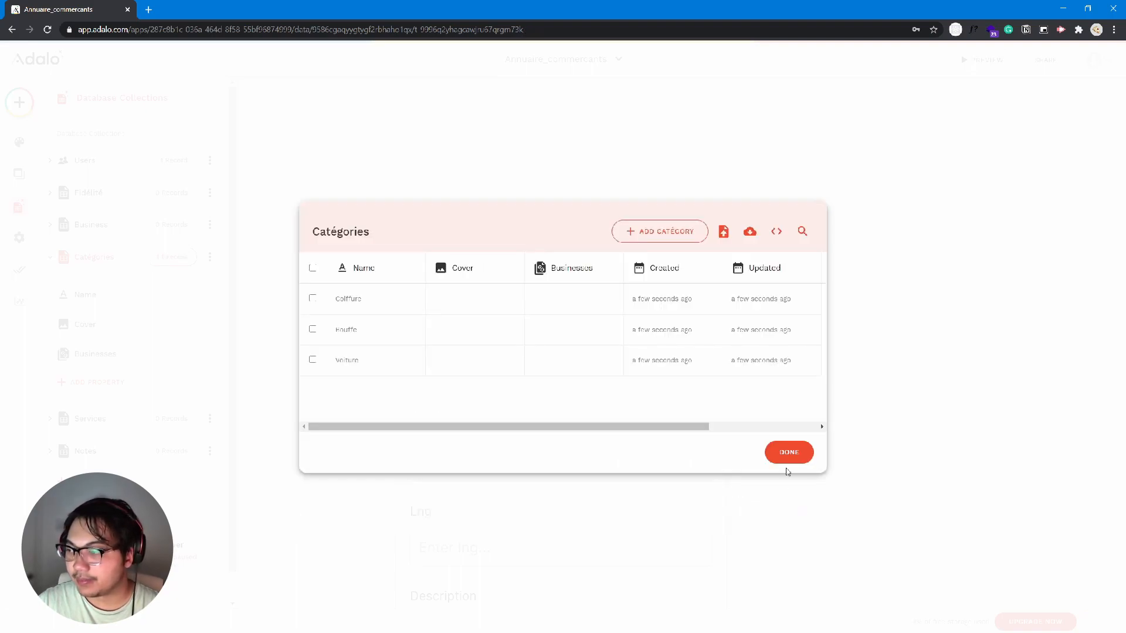
left_click(789, 454)
Step: Check the Business form's fields and the value choices offered for its automatically set Catégorie field
left_click(522, 375)
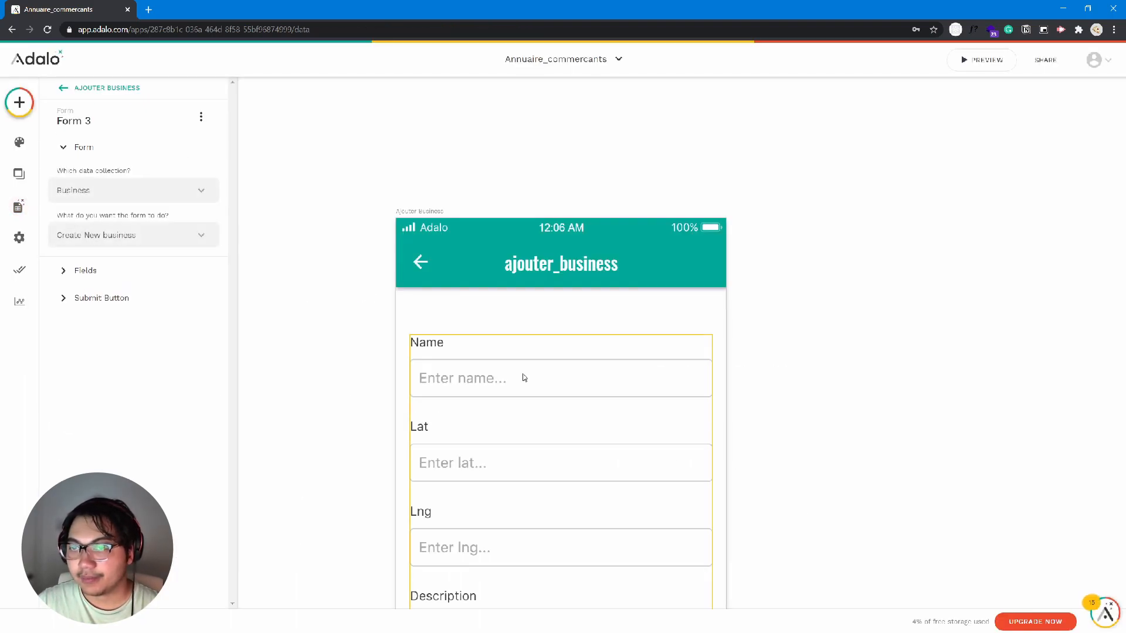
scroll(359, 347, "down", 2)
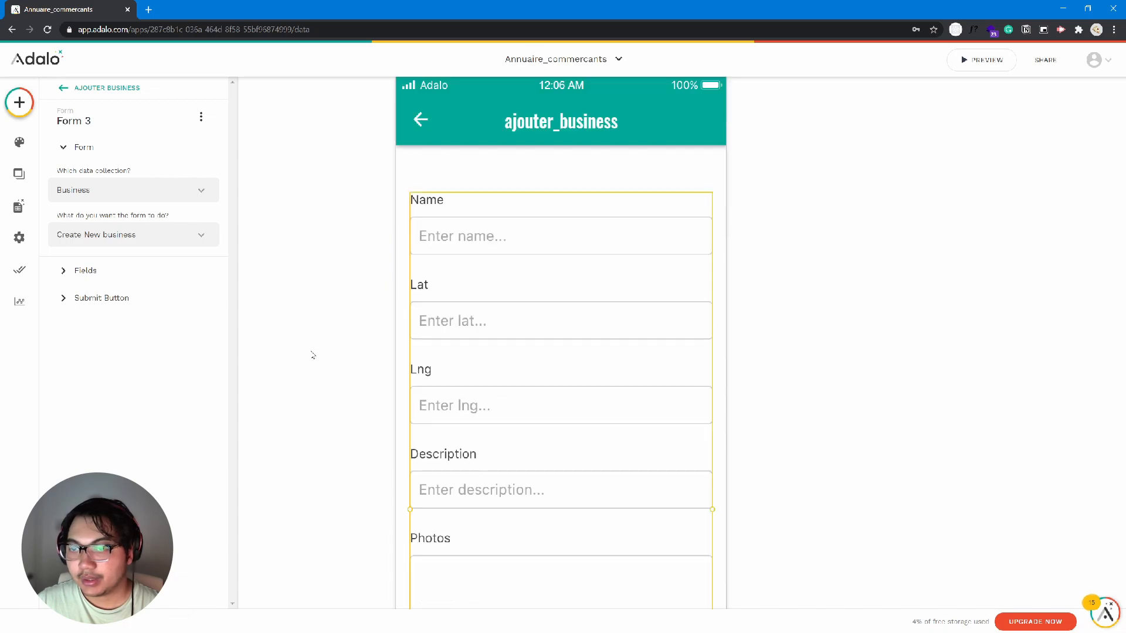
scroll(312, 355, "down", 1)
left_click(140, 275)
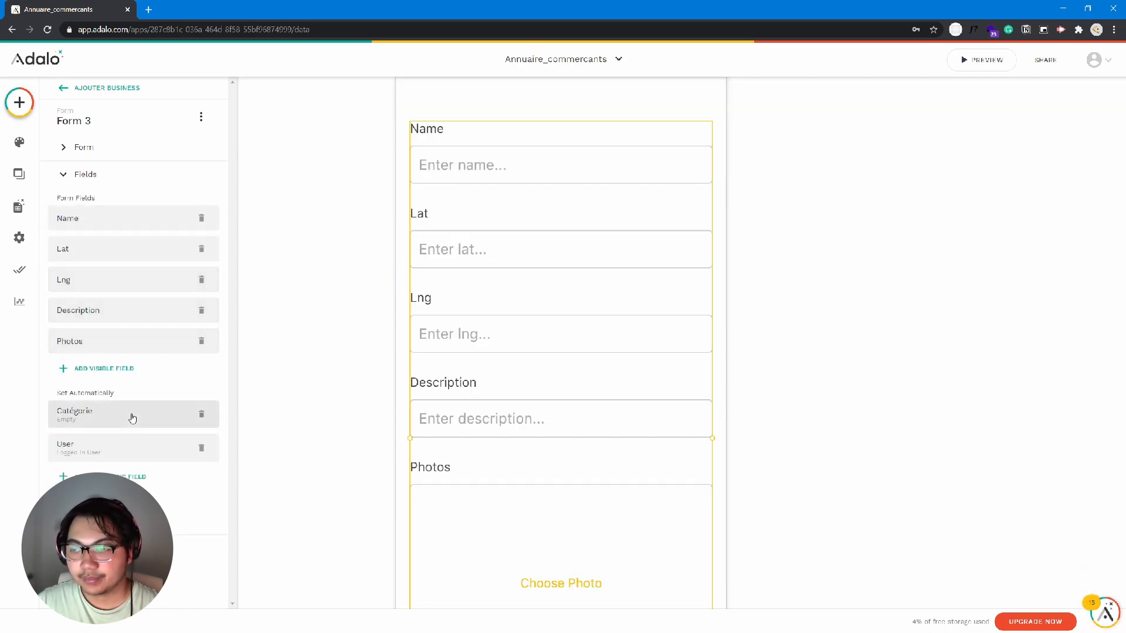
left_click(135, 418)
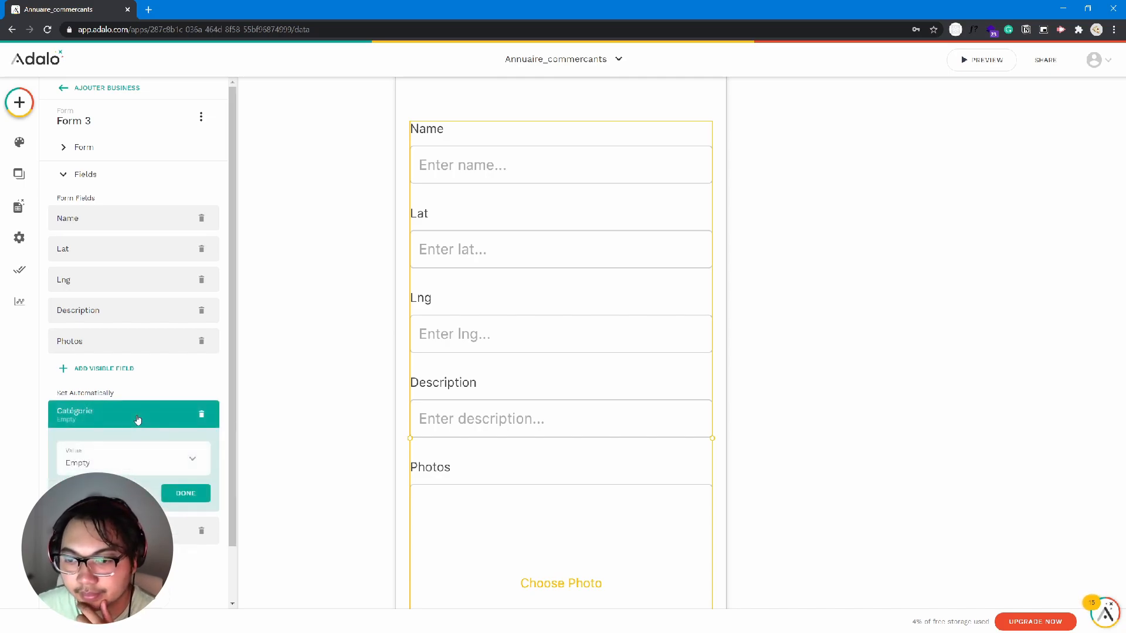
left_click(134, 458)
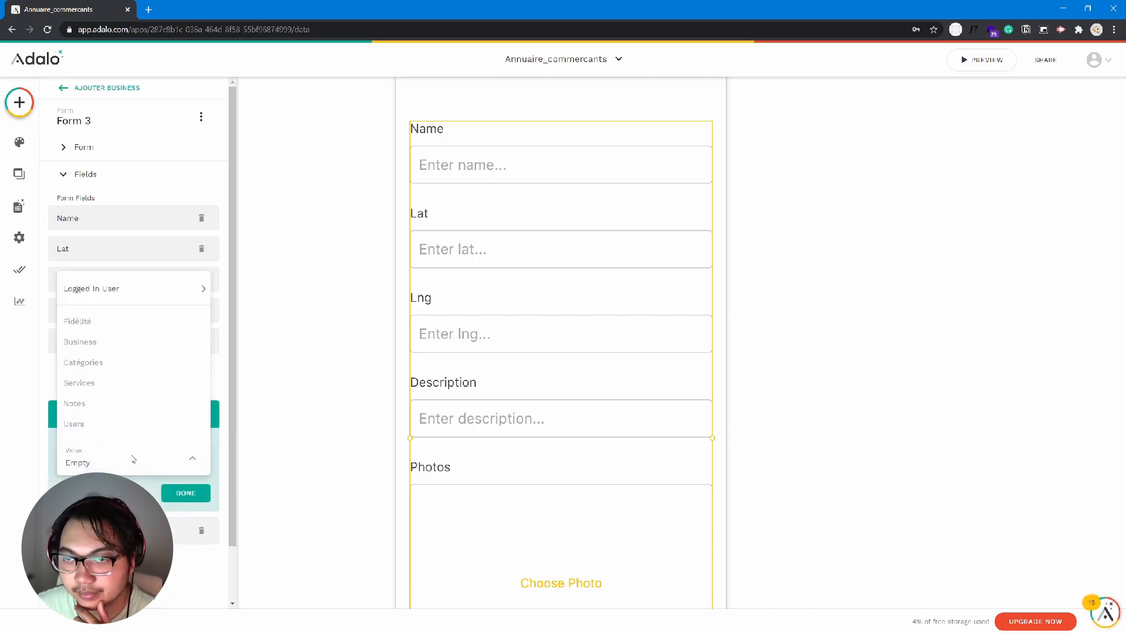
left_click(27, 380)
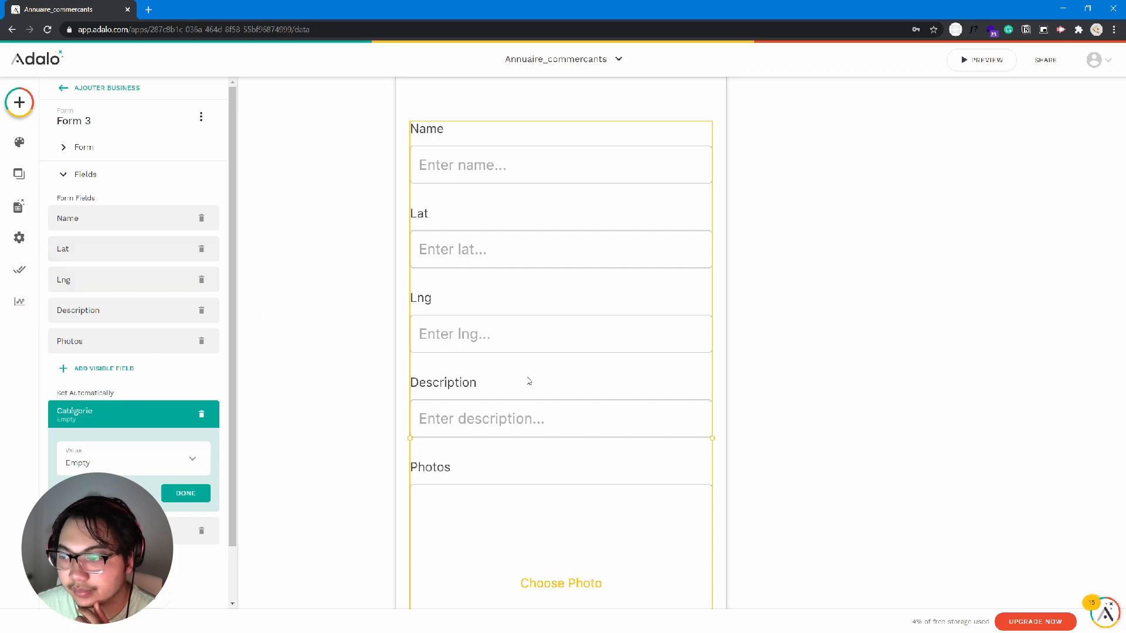
scroll(562, 382, "down", 4)
left_click(393, 356)
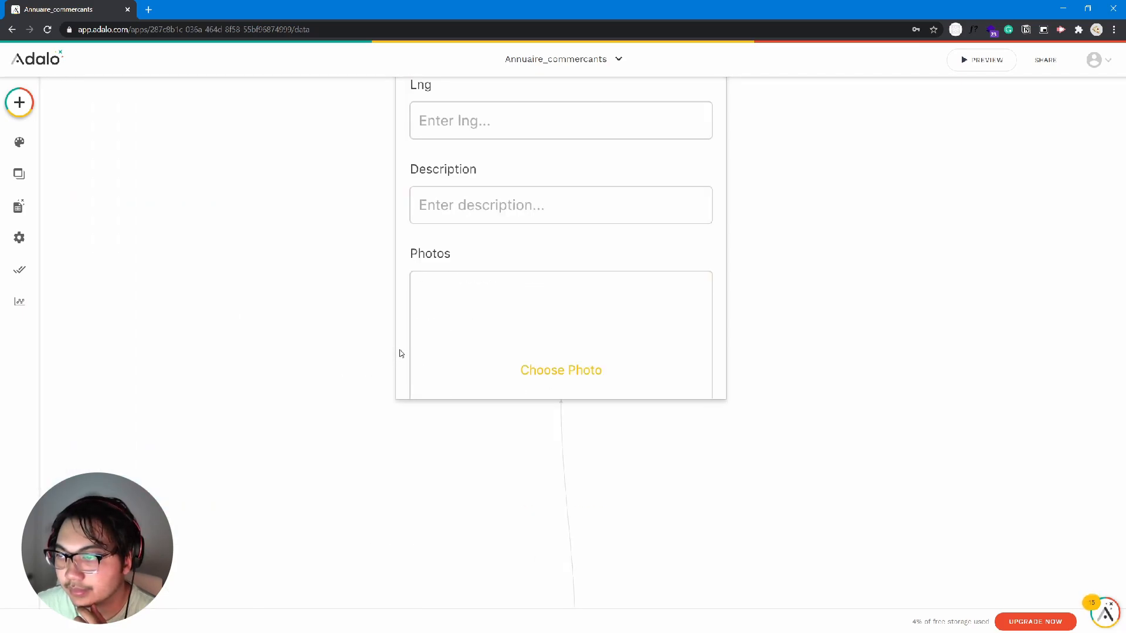
scroll(423, 371, "up", 4)
scroll(411, 285, "up", 3)
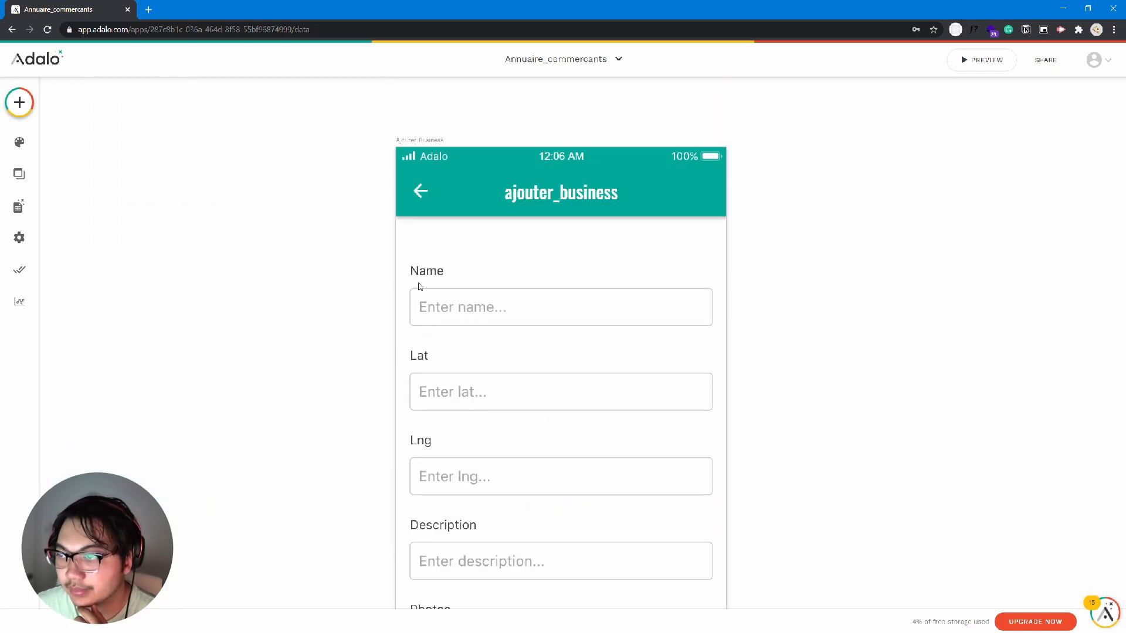
left_click(449, 305)
left_click(19, 103)
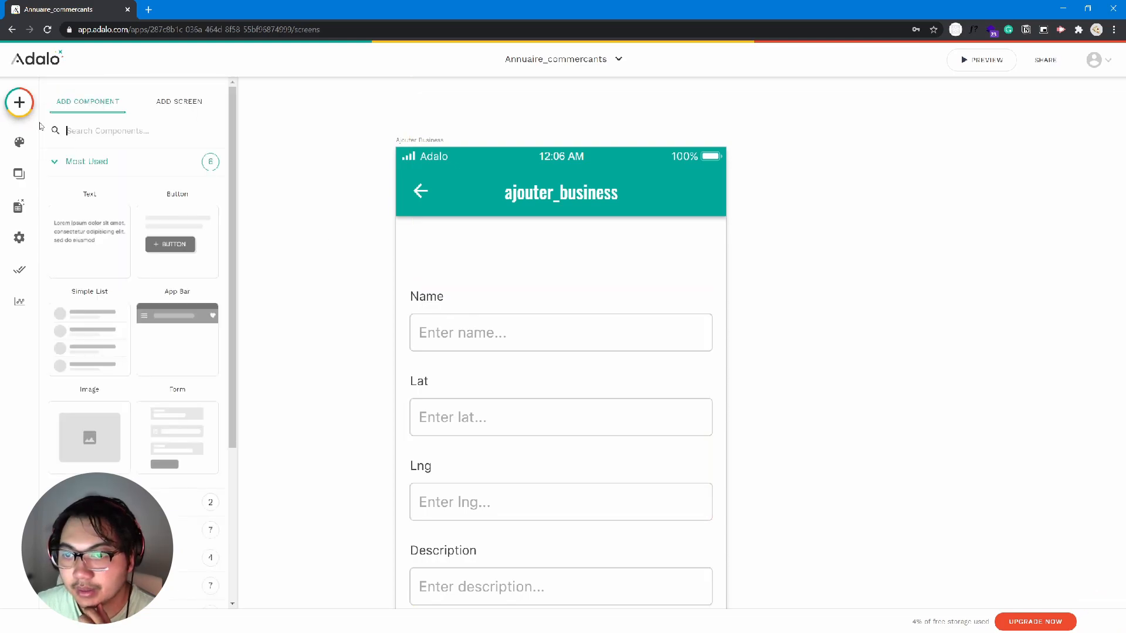
left_click(160, 357)
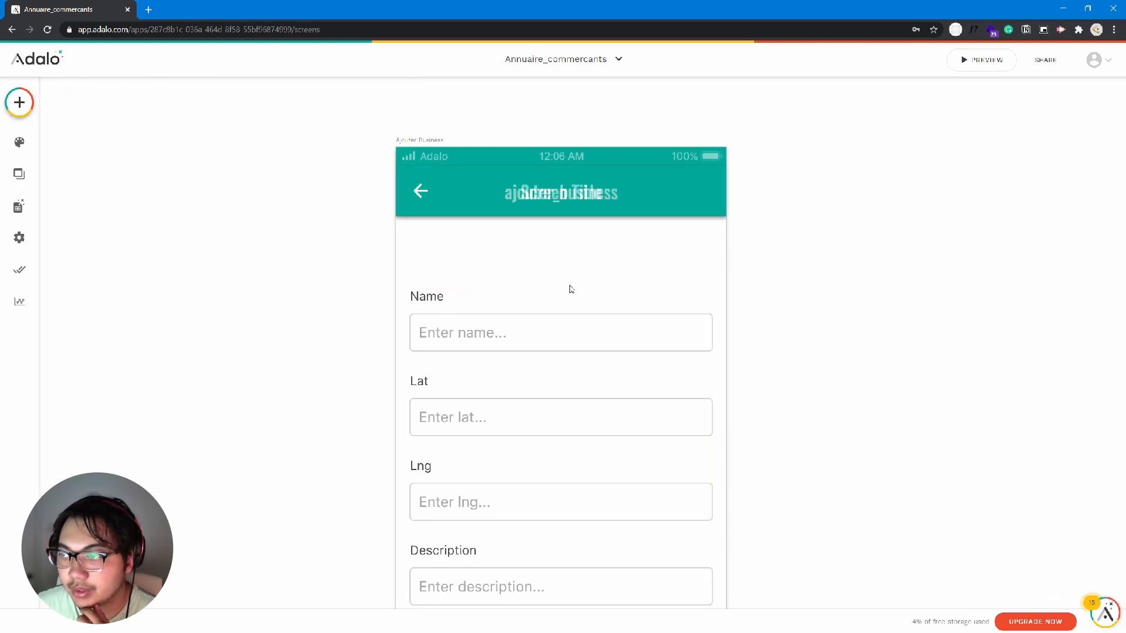
left_click_drag(297, 258, 23, 106)
Step: Try a second form based on the Catégories collection on the Ajouter Business screen, and delete it
left_click(19, 103)
left_click_drag(181, 432, 569, 387)
left_click(105, 188)
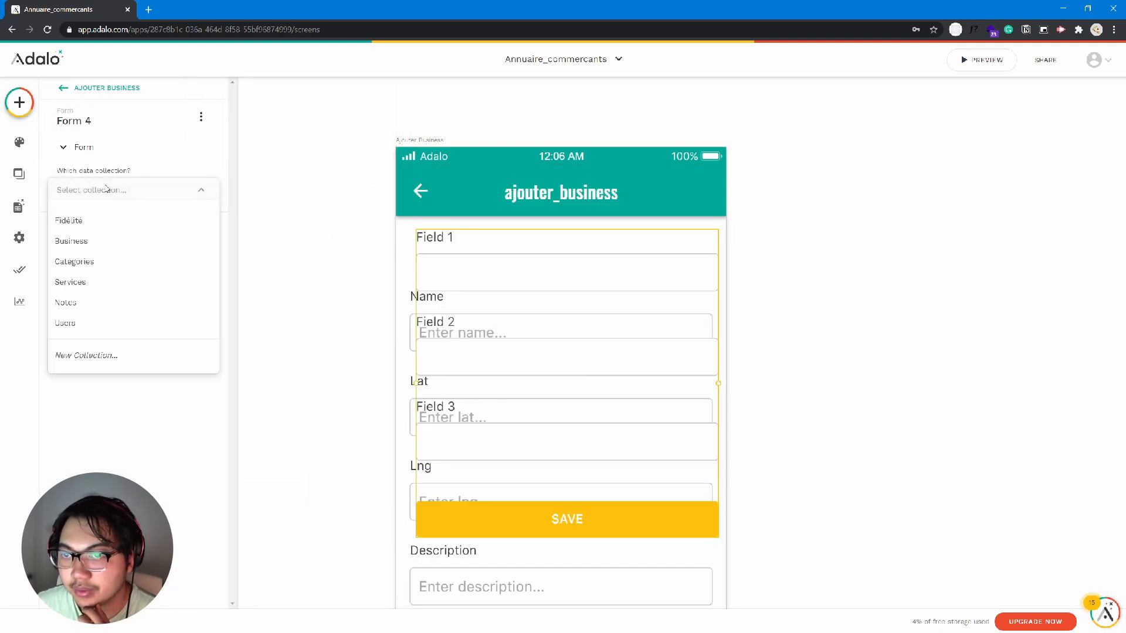
left_click(113, 262)
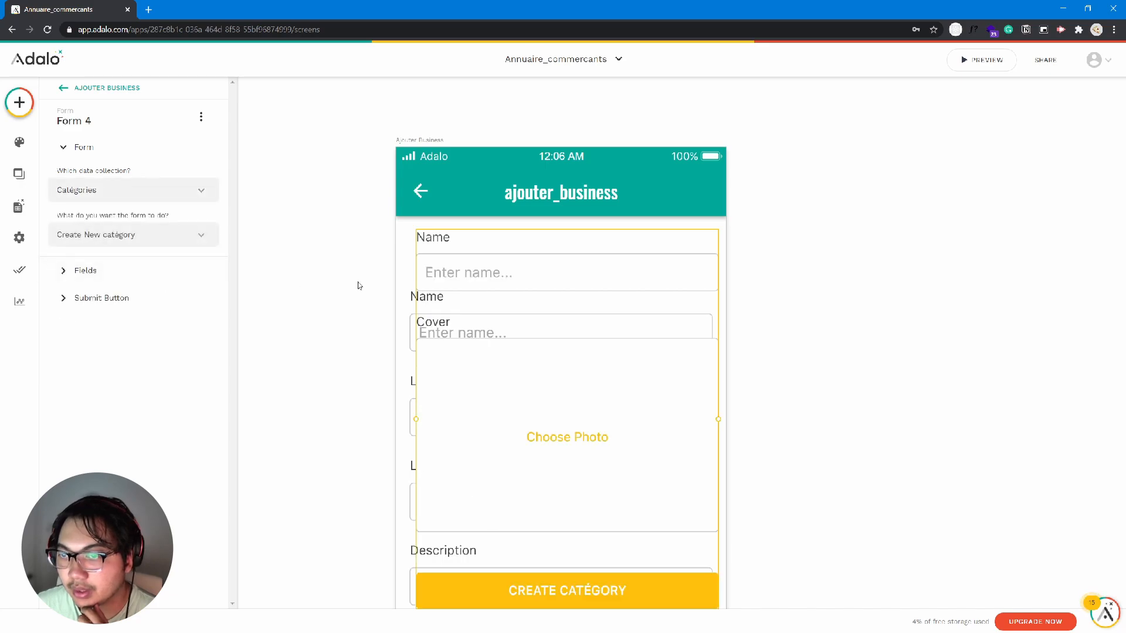
left_click(183, 238)
left_click(180, 237)
left_click(180, 237)
left_click(178, 236)
key("Delete")
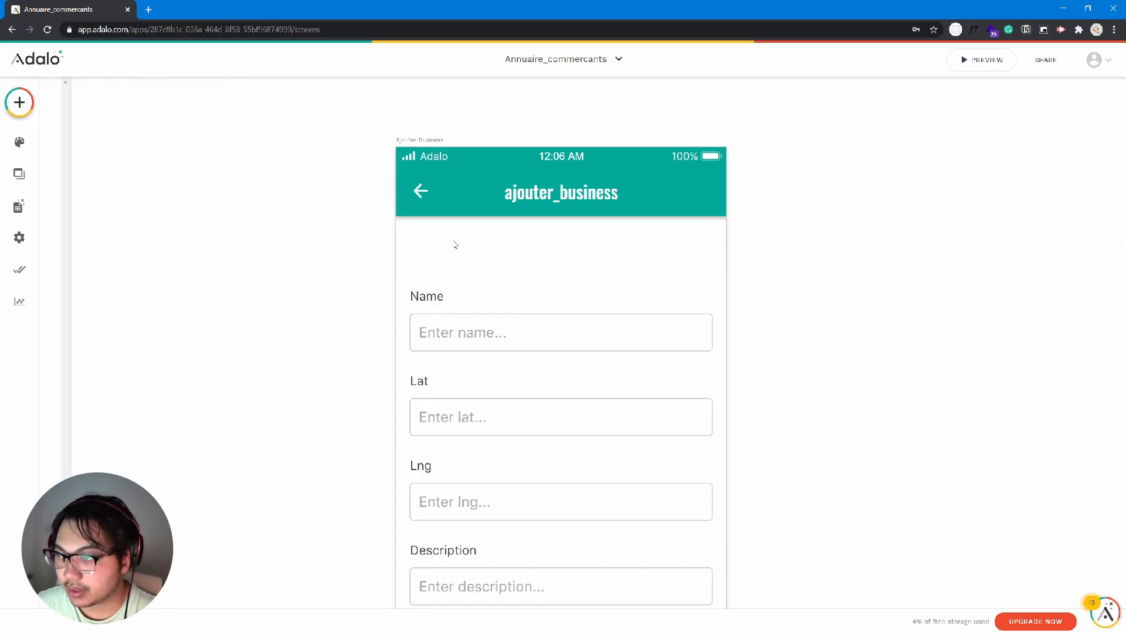
Step: Move the Business form up close beneath the app bar and lengthen the Ajouter Business screen to fit the whole form
left_click_drag(479, 312, 477, 258)
scroll(474, 378, "down", 4)
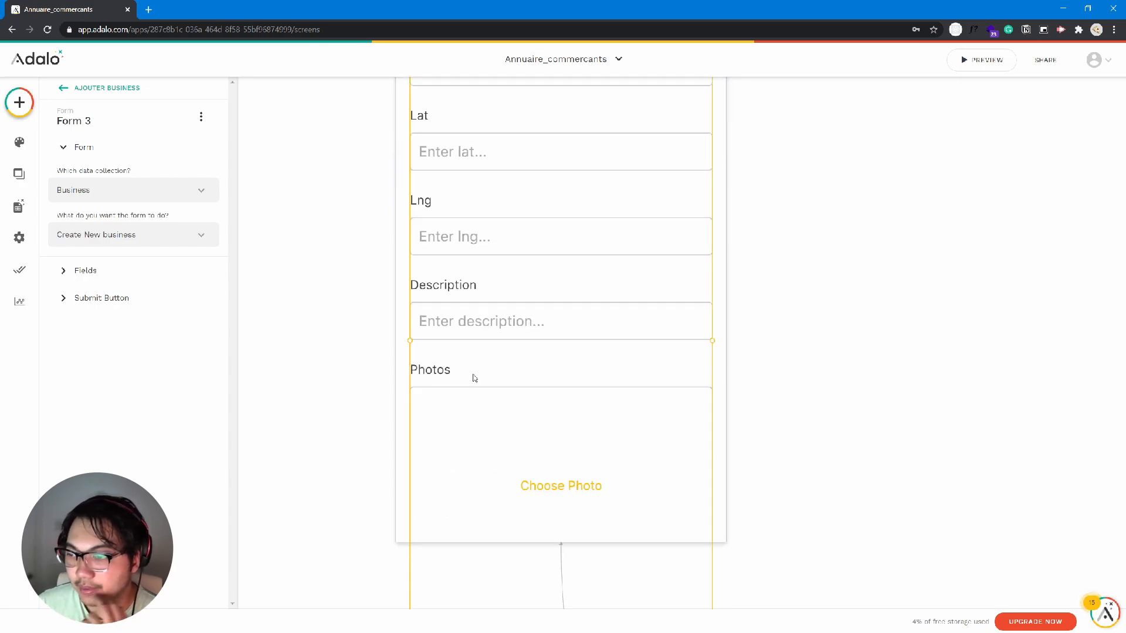
left_click(405, 445)
scroll(426, 187, "up", 5)
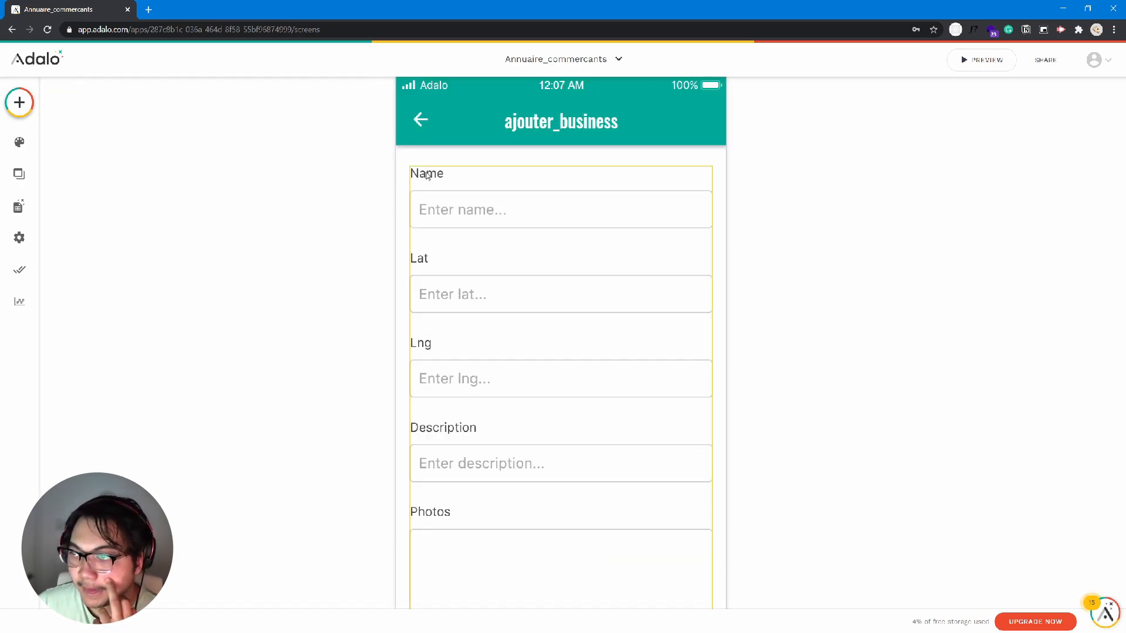
left_click(422, 214)
scroll(484, 306, "down", 7)
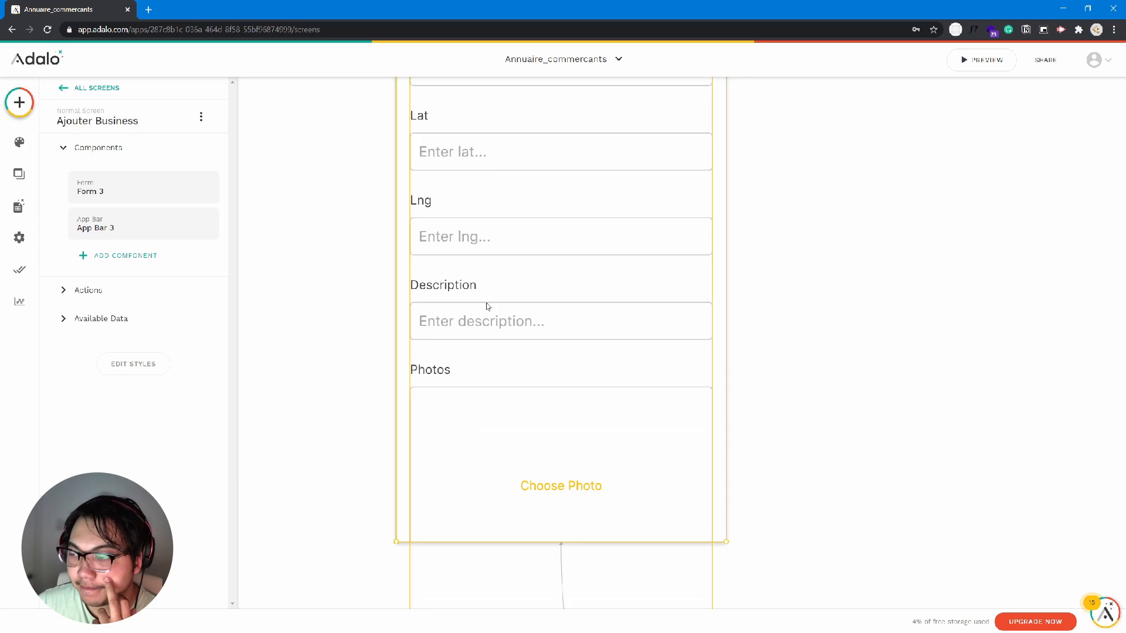
left_click_drag(407, 399, 424, 531)
scroll(516, 465, "up", 5)
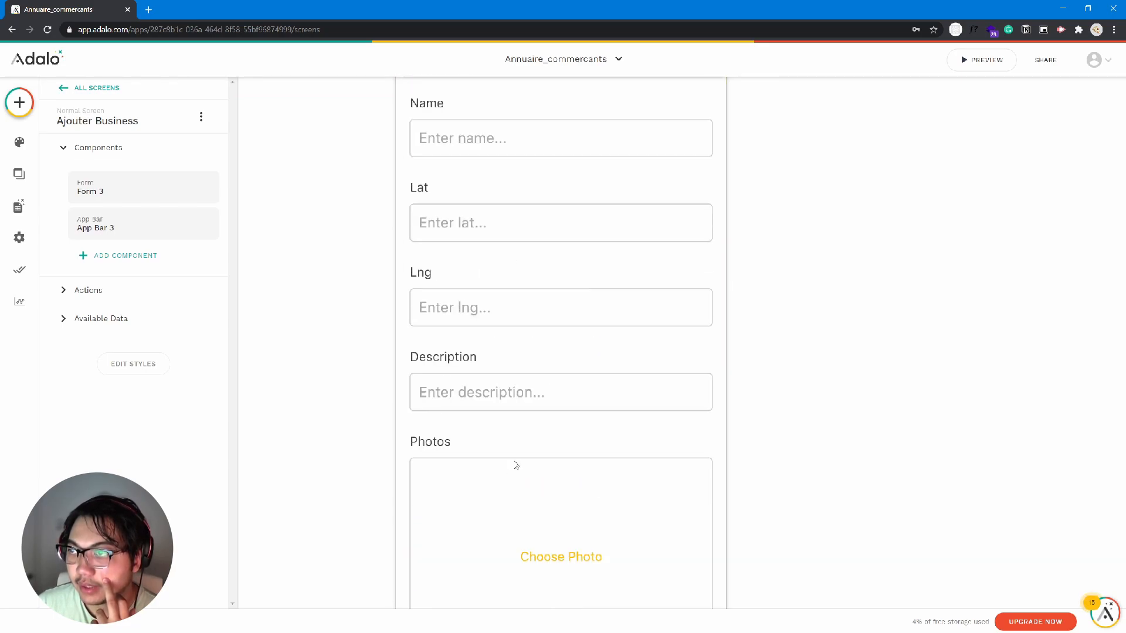
scroll(521, 461, "down", 4)
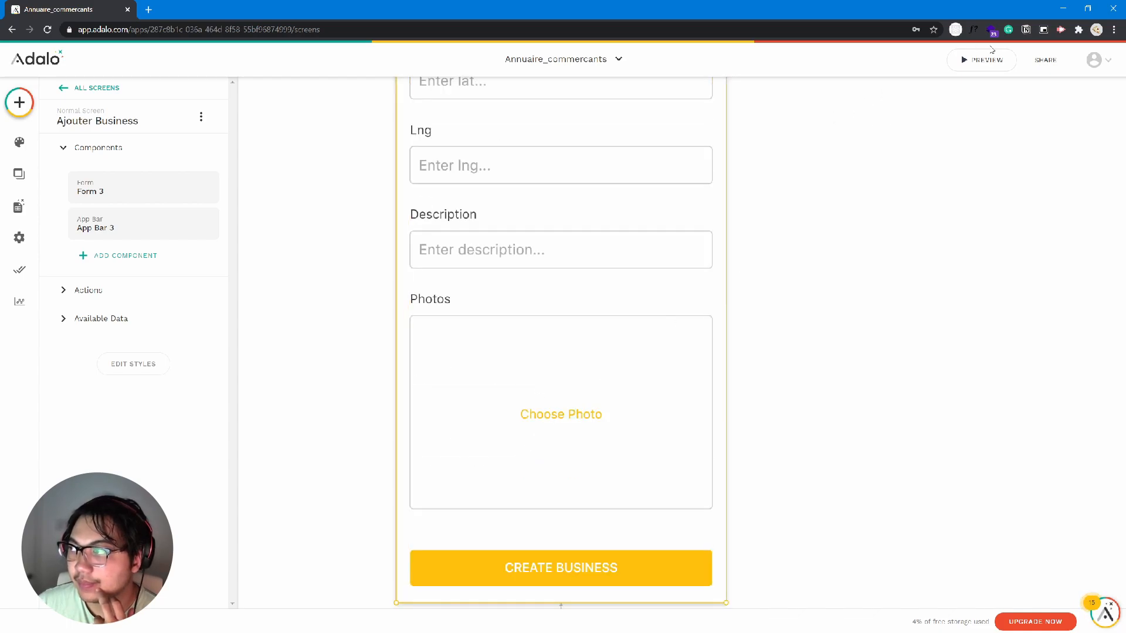
Step: Preview the app and start adding a business named Mon super business 1 with Lat 23 and Lng 56
left_click(990, 60)
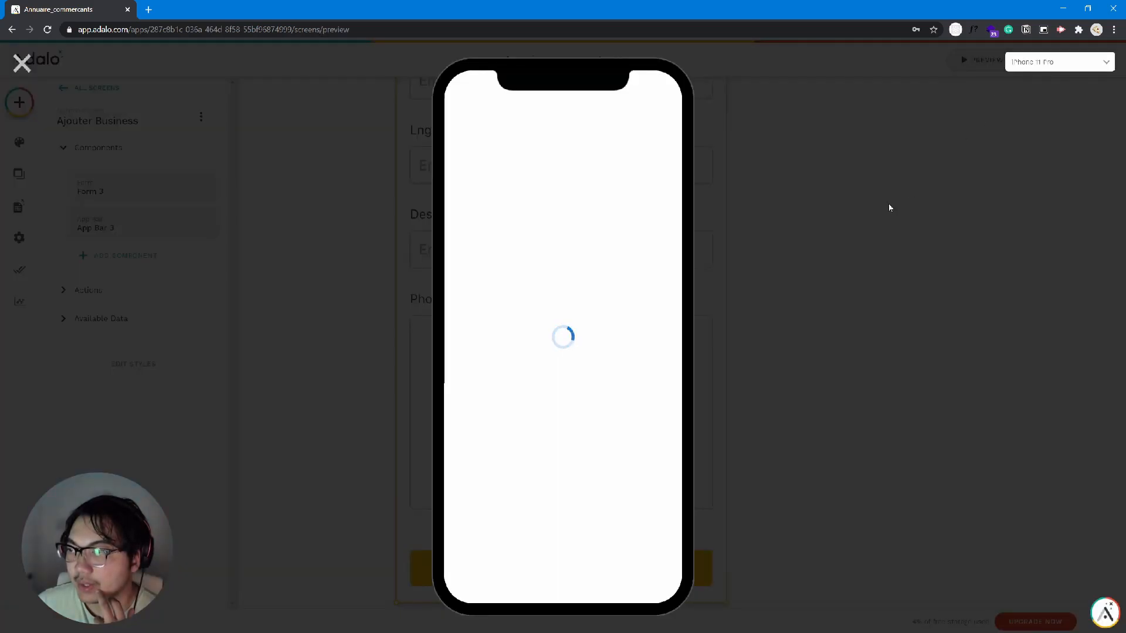
left_click(659, 557)
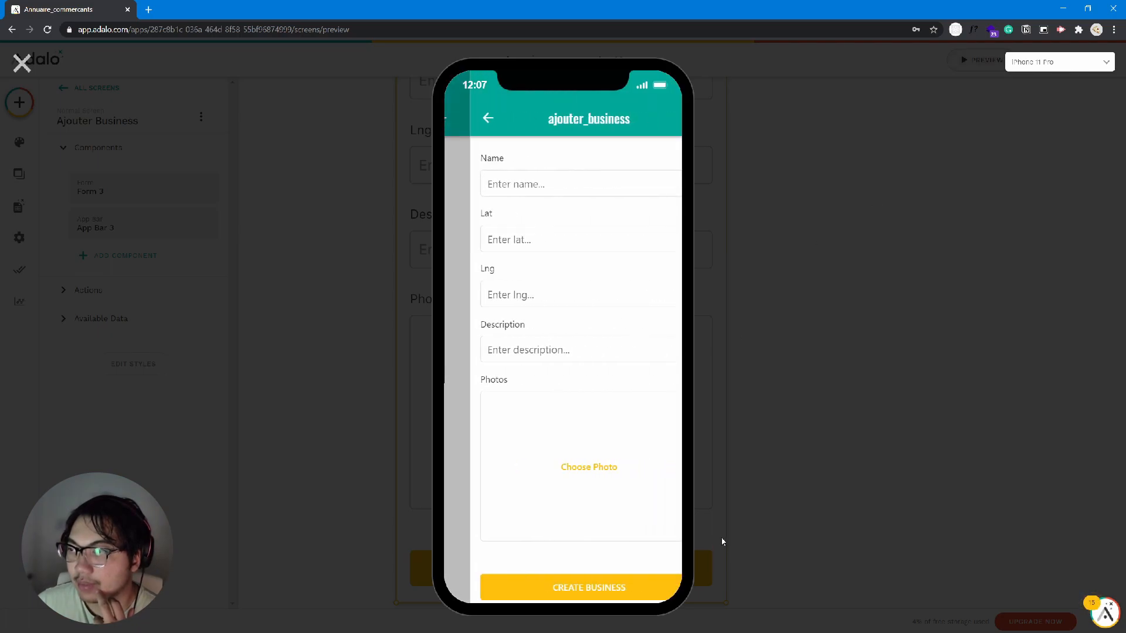
type("Mo")
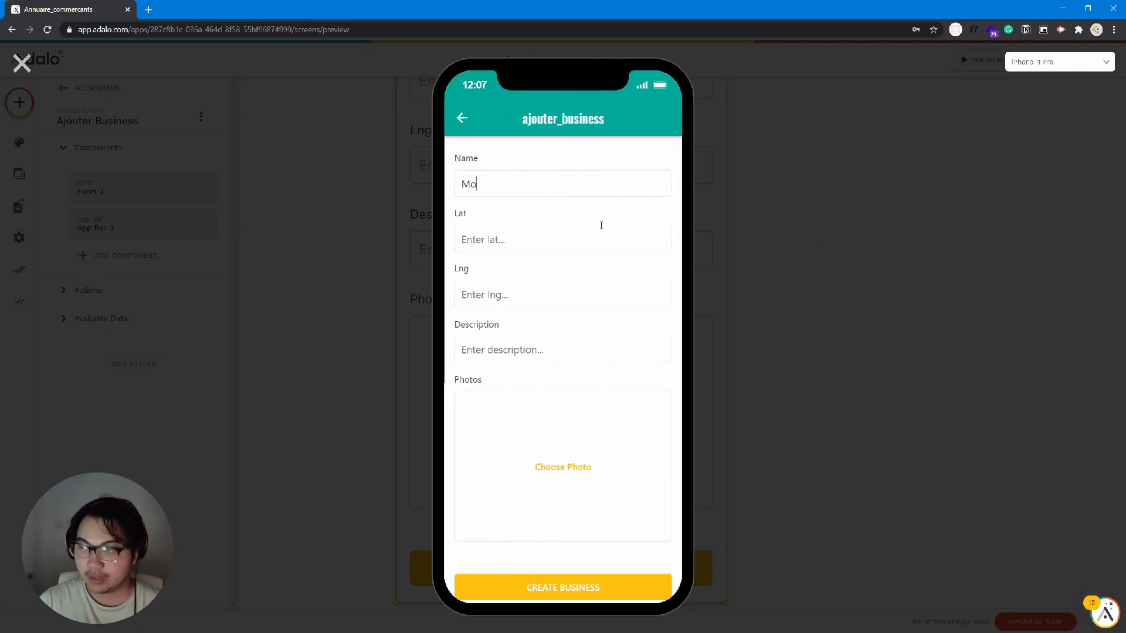
type("n super business 1")
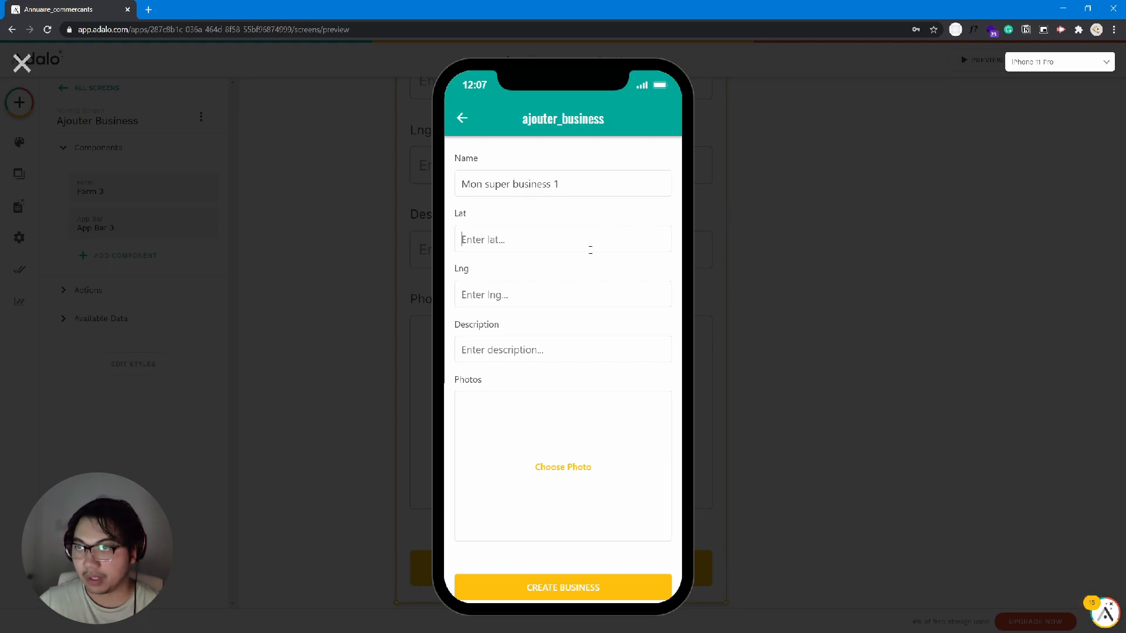
type("23")
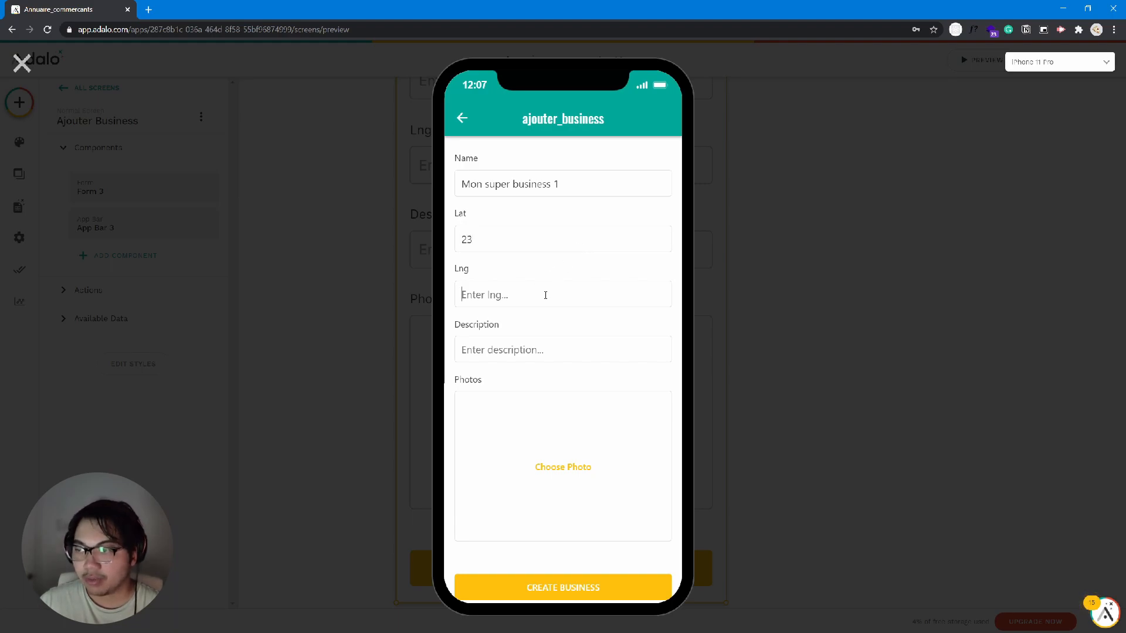
type("56")
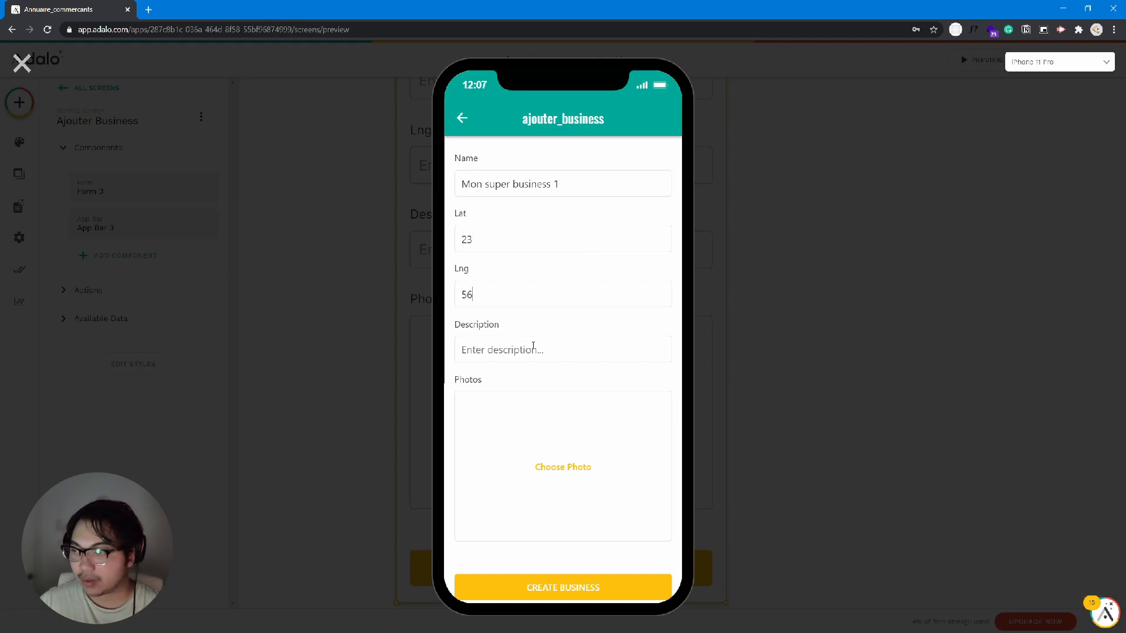
Step: Fill the business description with the sentence "Ceci est un super business." repeated several times
left_click(574, 351)
type("CE")
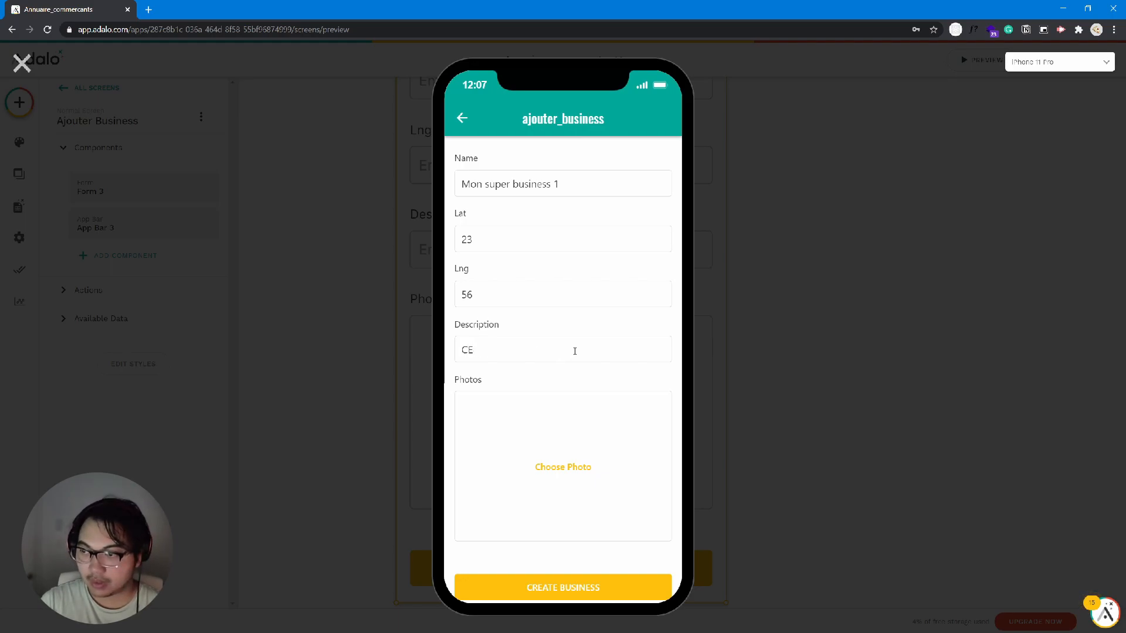
type("ci est u")
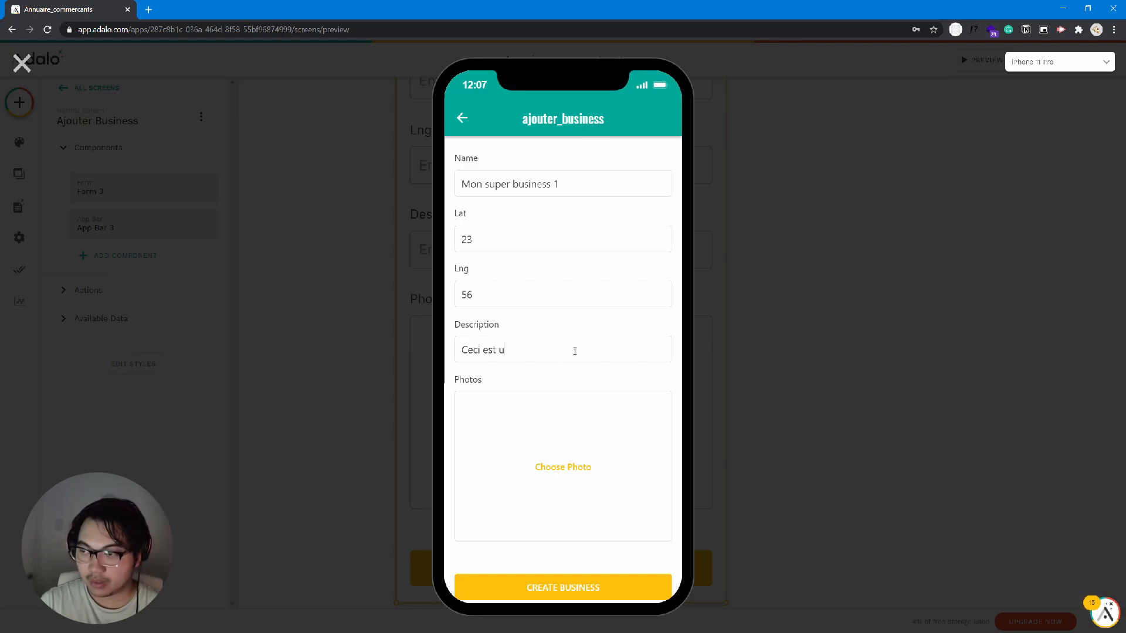
type("n supe ")
type("r buine")
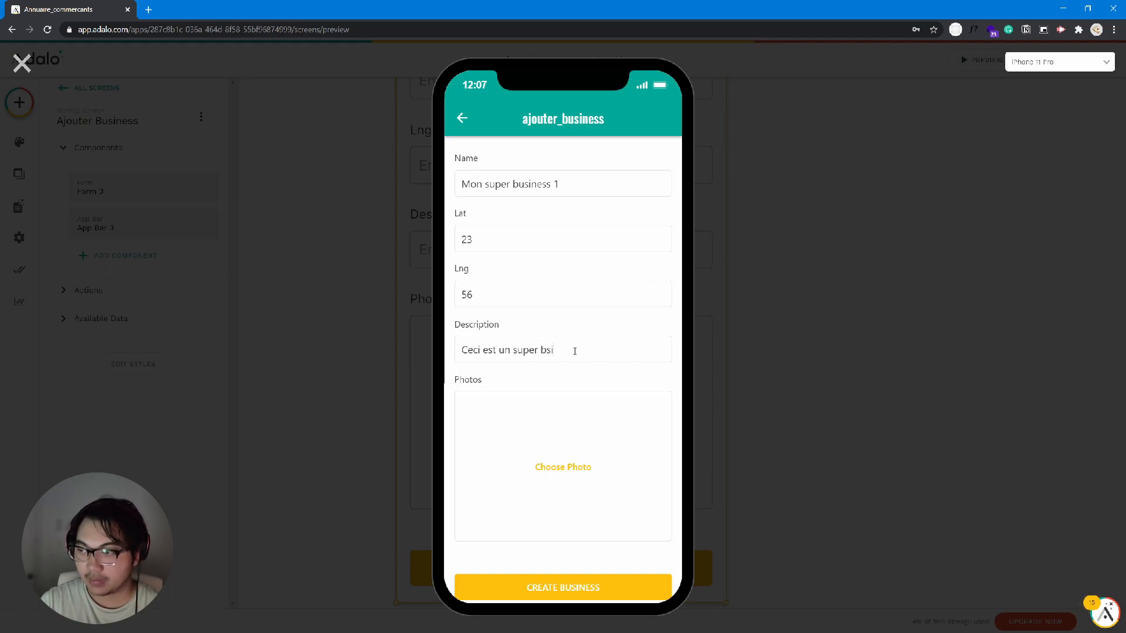
type("ine")
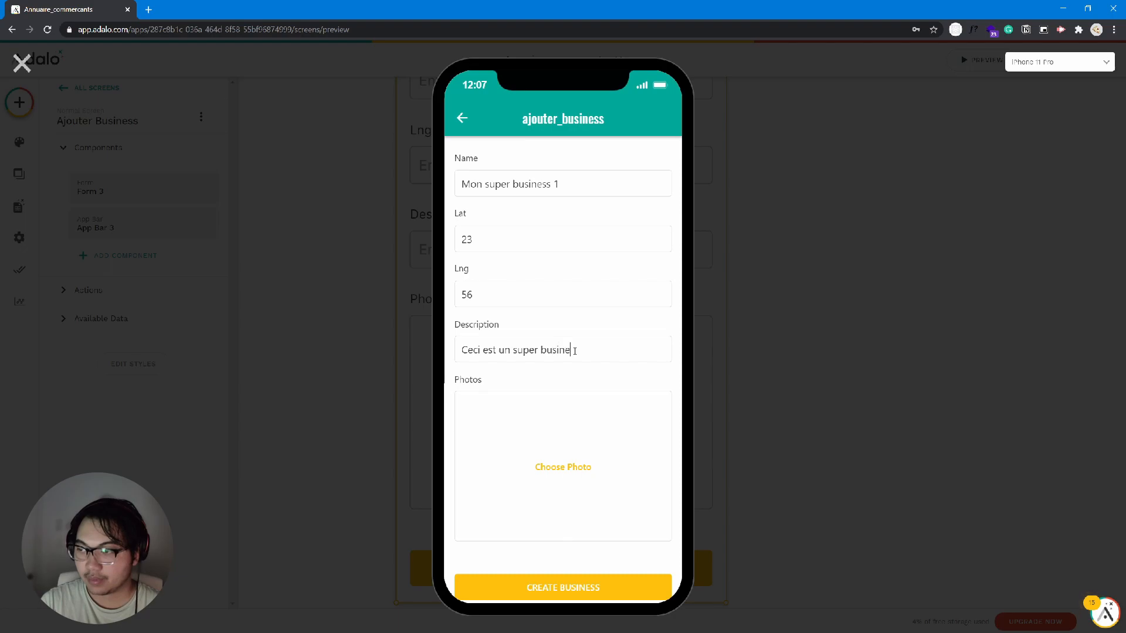
type("ss")
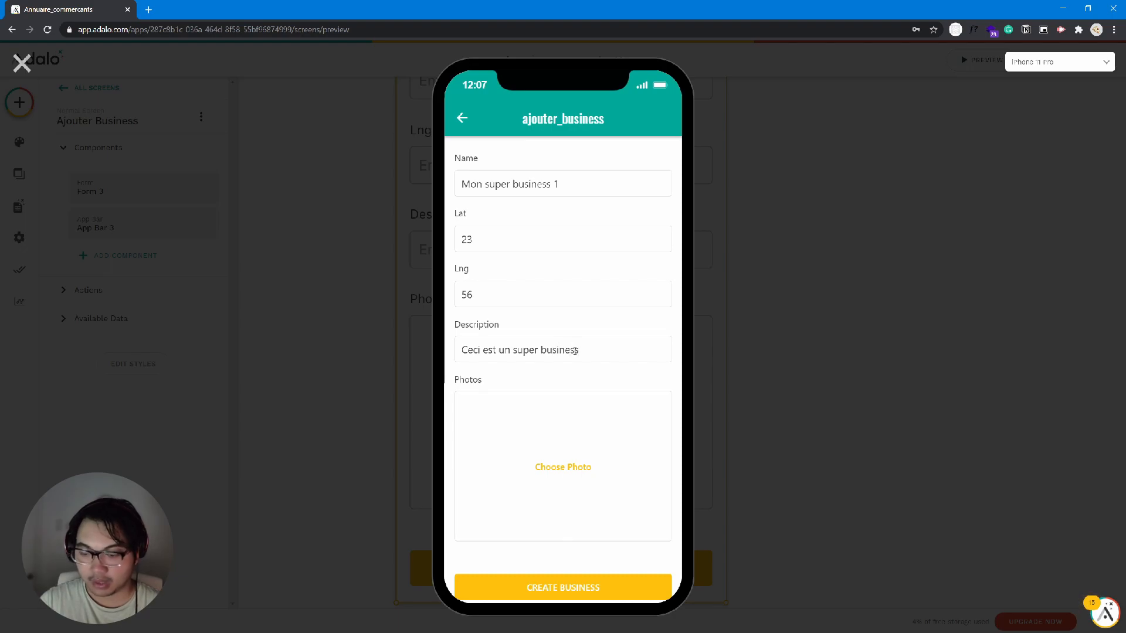
key("ctrl+a")
key("ctrl+c")
key("Right")
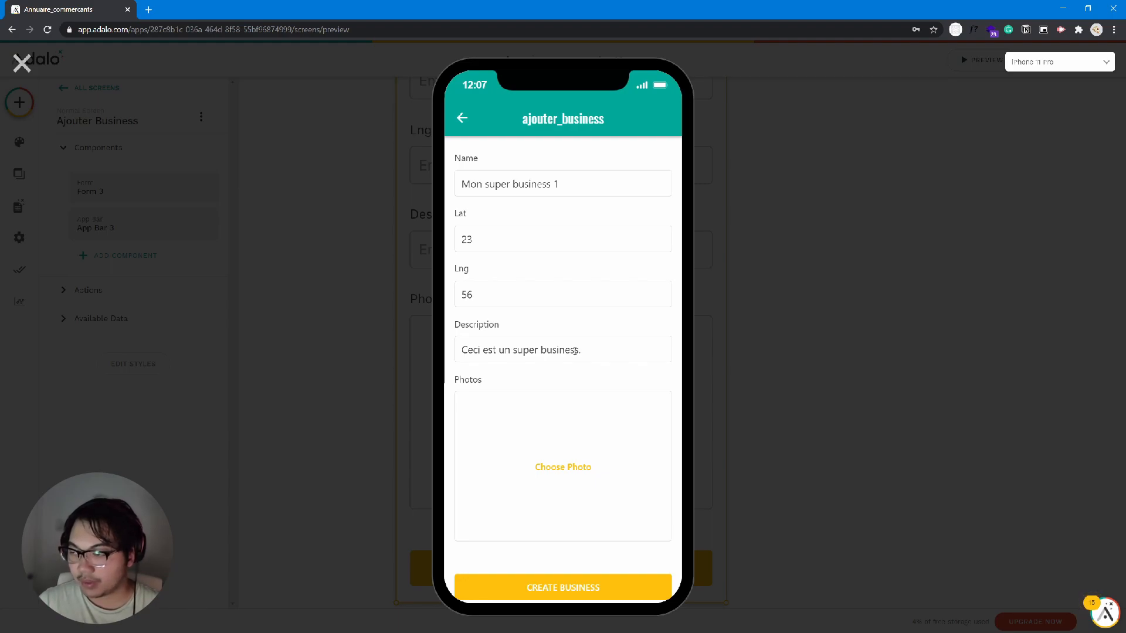
type(".")
key("ctrl+v")
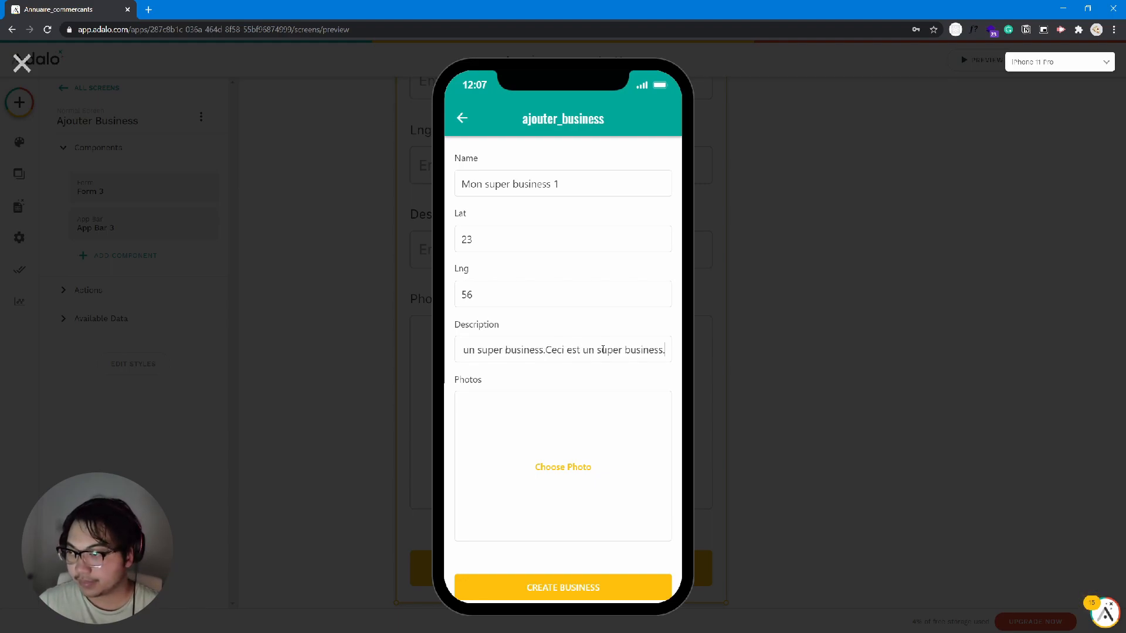
Step: Create the business with a city skyline photo and open its details from the Home screen
left_click(582, 576)
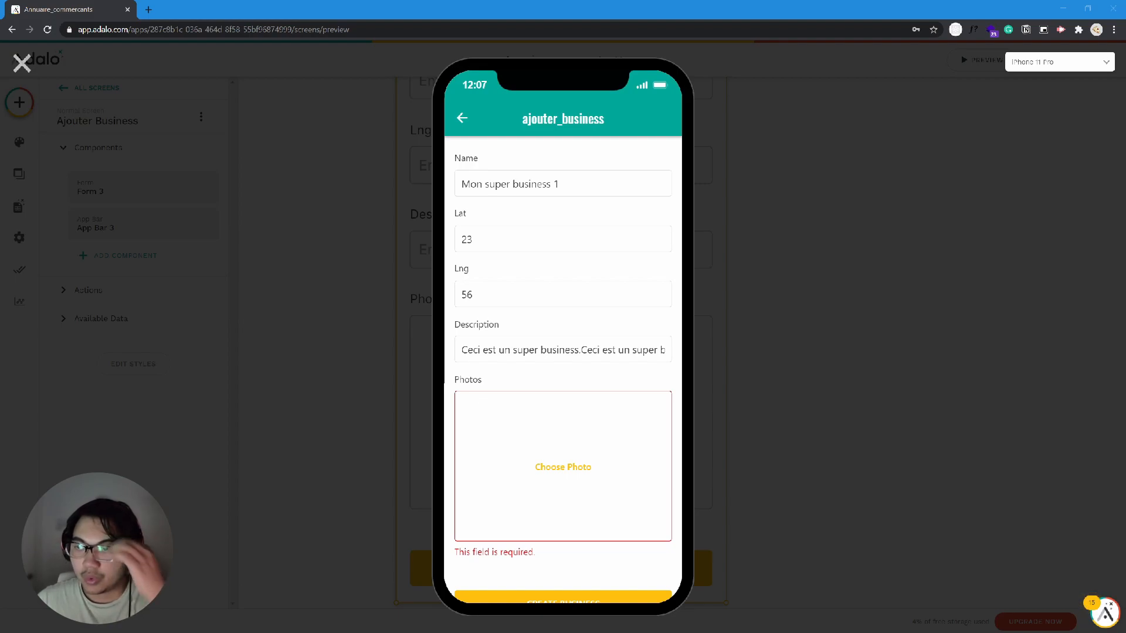
left_click(431, 316)
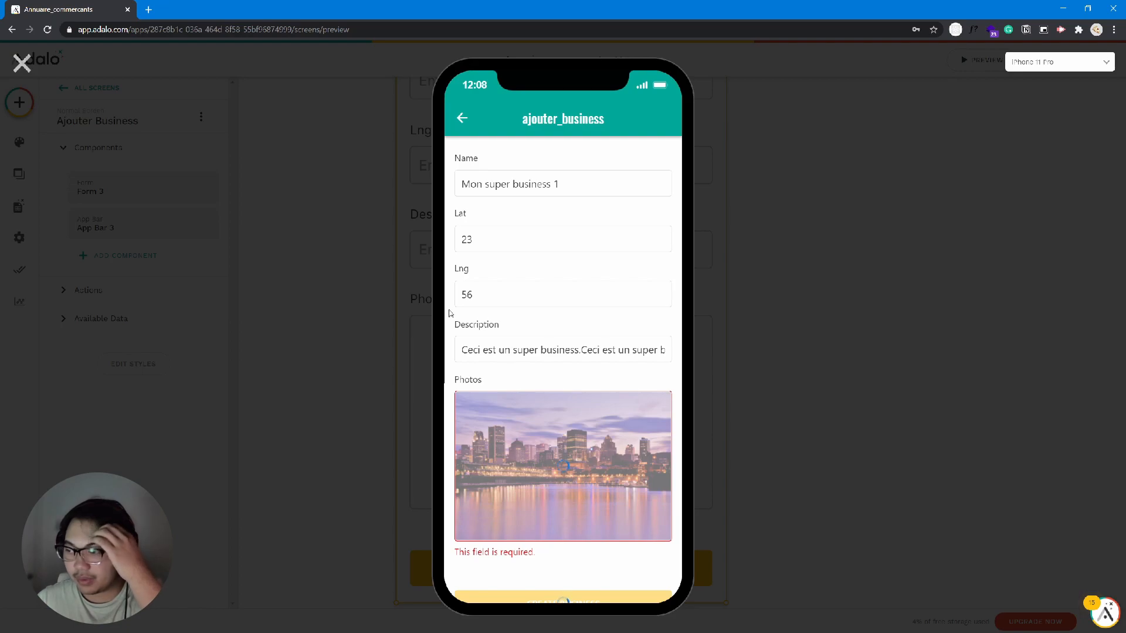
scroll(536, 563, "down", 2)
left_click(548, 553)
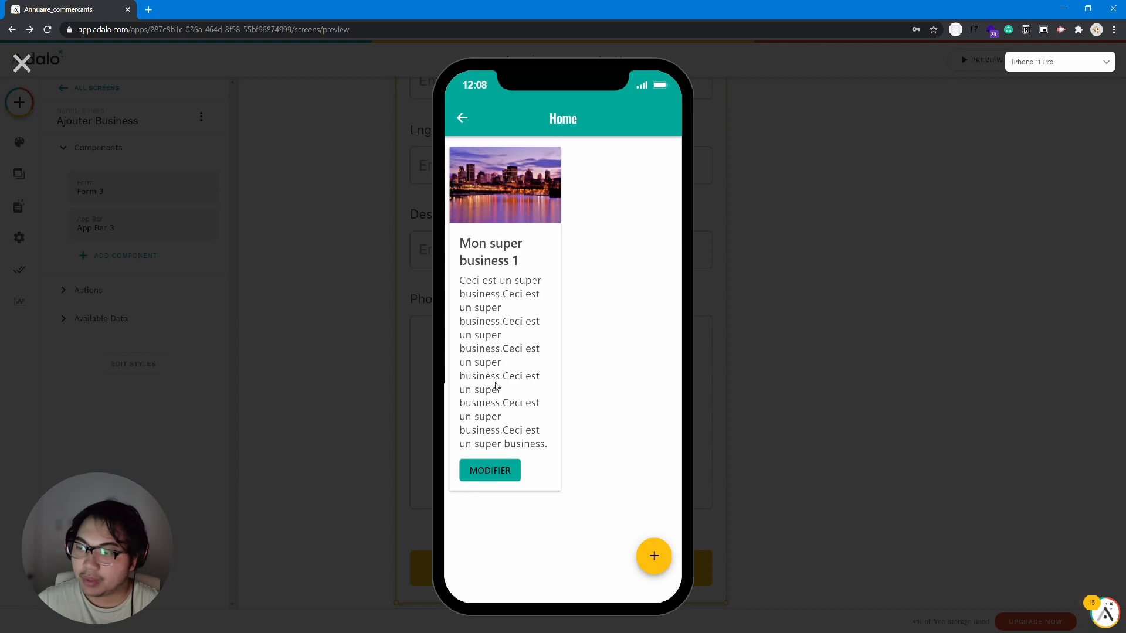
left_click(508, 474)
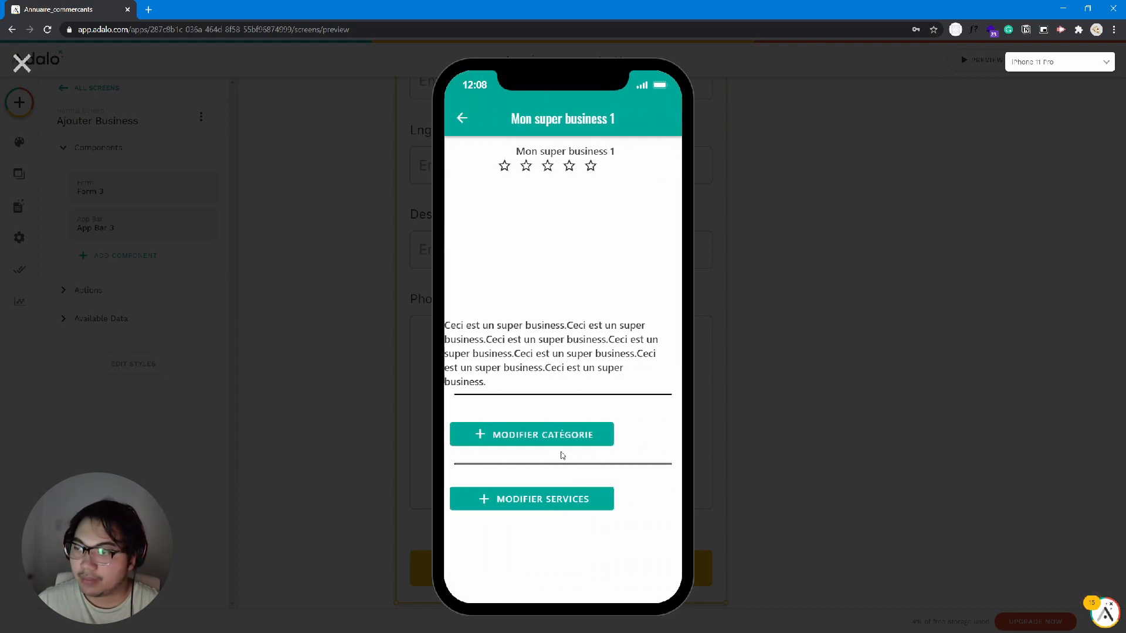
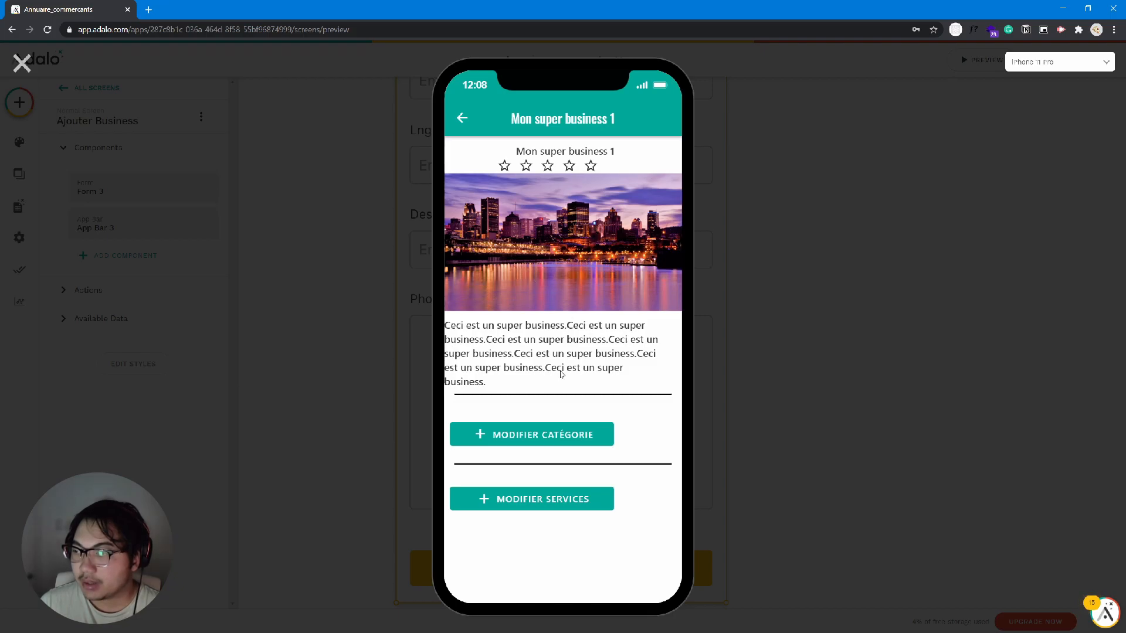
Step: Close the app preview and review the Modifier Business screen's layout from its image to its services list
left_click(21, 63)
scroll(465, 402, "down", 3)
scroll(464, 411, "down", 8)
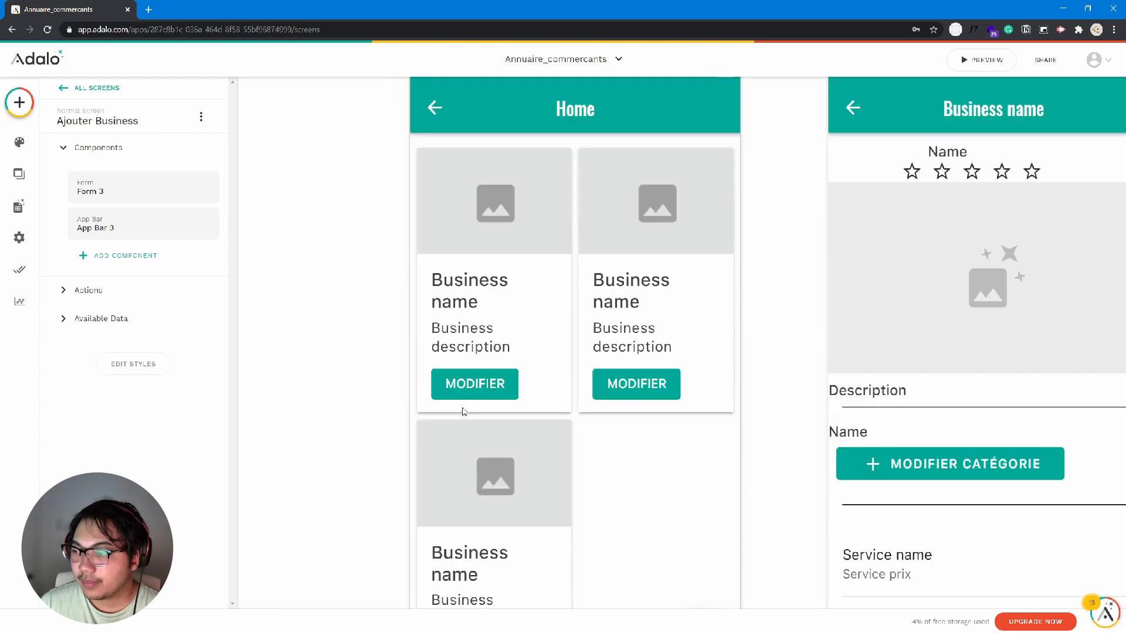
left_click_drag(789, 348, 528, 397)
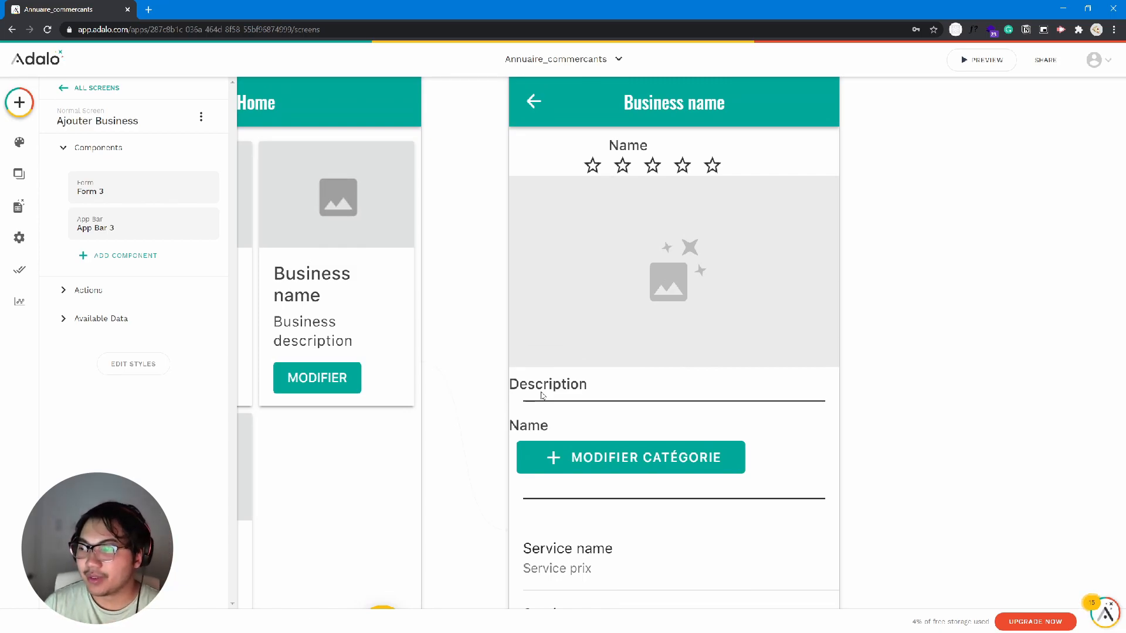
scroll(617, 358, "down", 5)
scroll(672, 367, "down", 5)
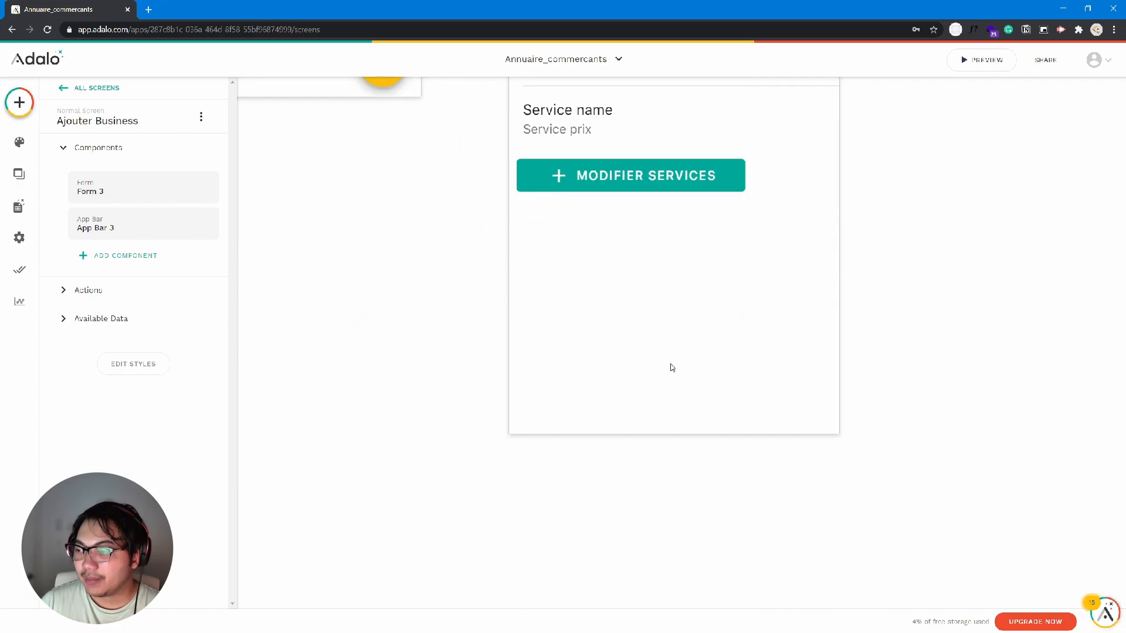
scroll(672, 368, "up", 11)
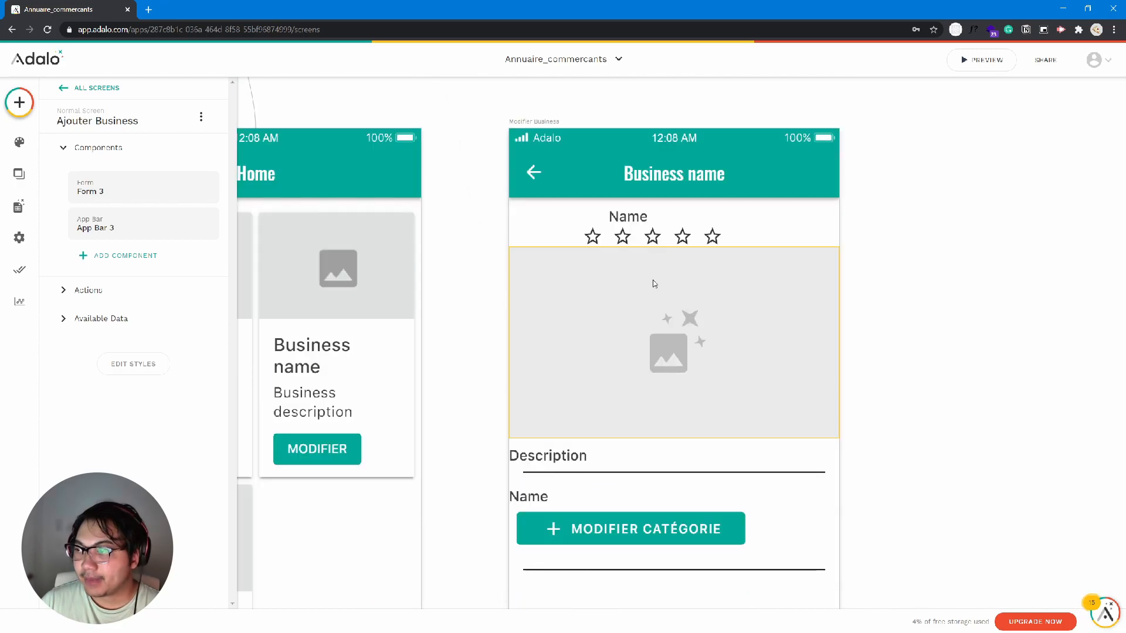
scroll(649, 333, "down", 4)
scroll(648, 333, "up", 4)
left_click(647, 332)
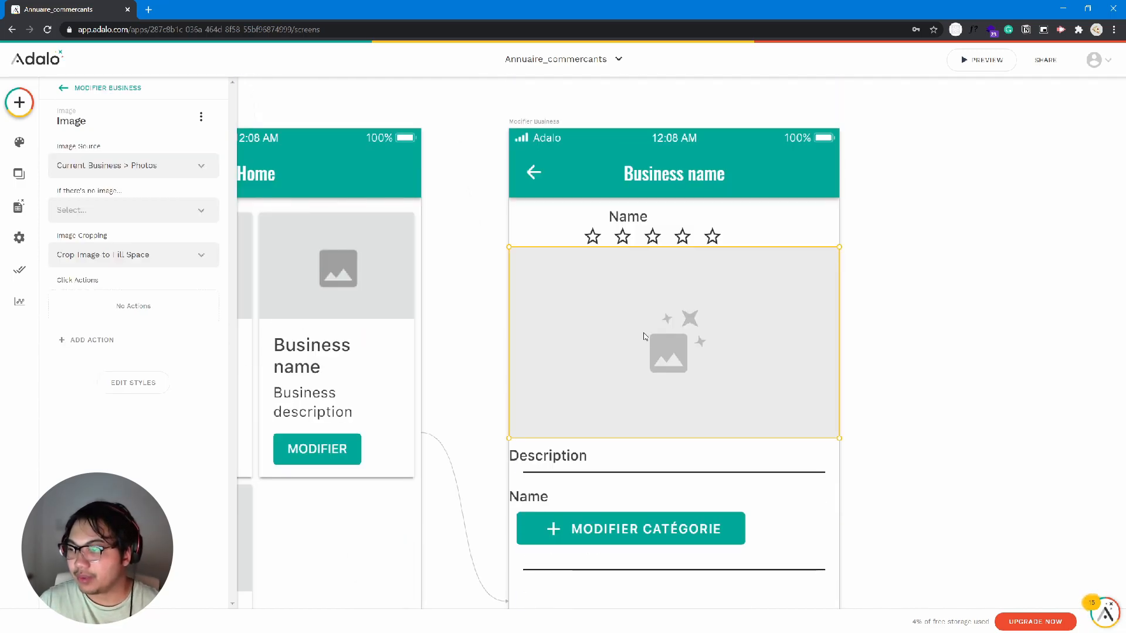
scroll(642, 332, "down", 4)
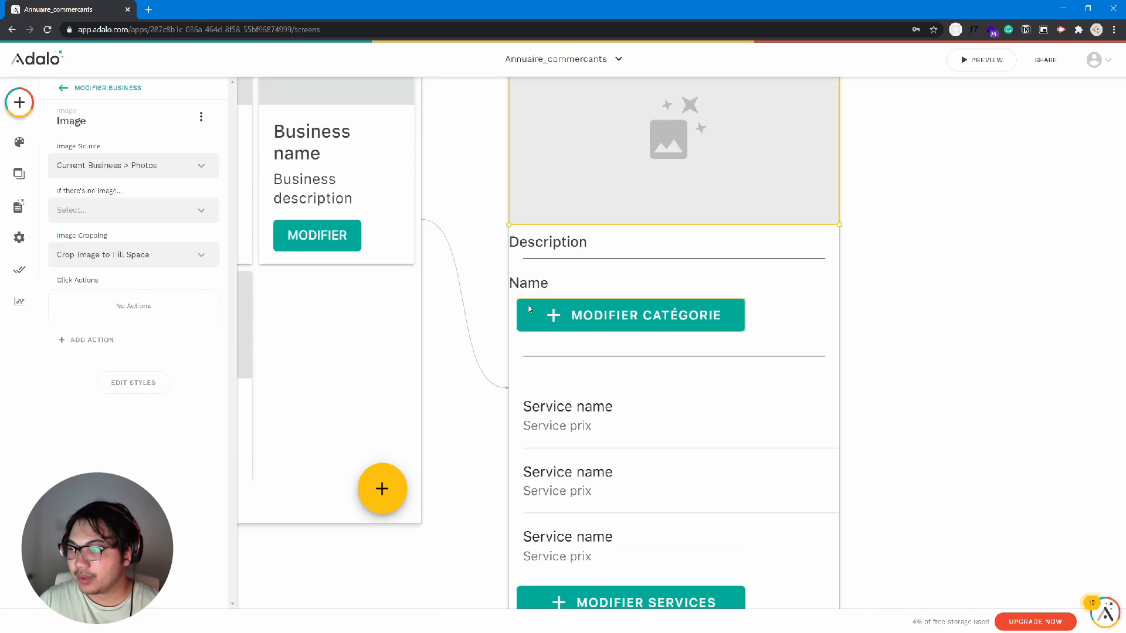
Step: Move the description, category and services components down together to leave room for a button beneath the business image
left_click(543, 246)
left_click_drag(488, 232, 828, 623)
scroll(780, 541, "down", 1)
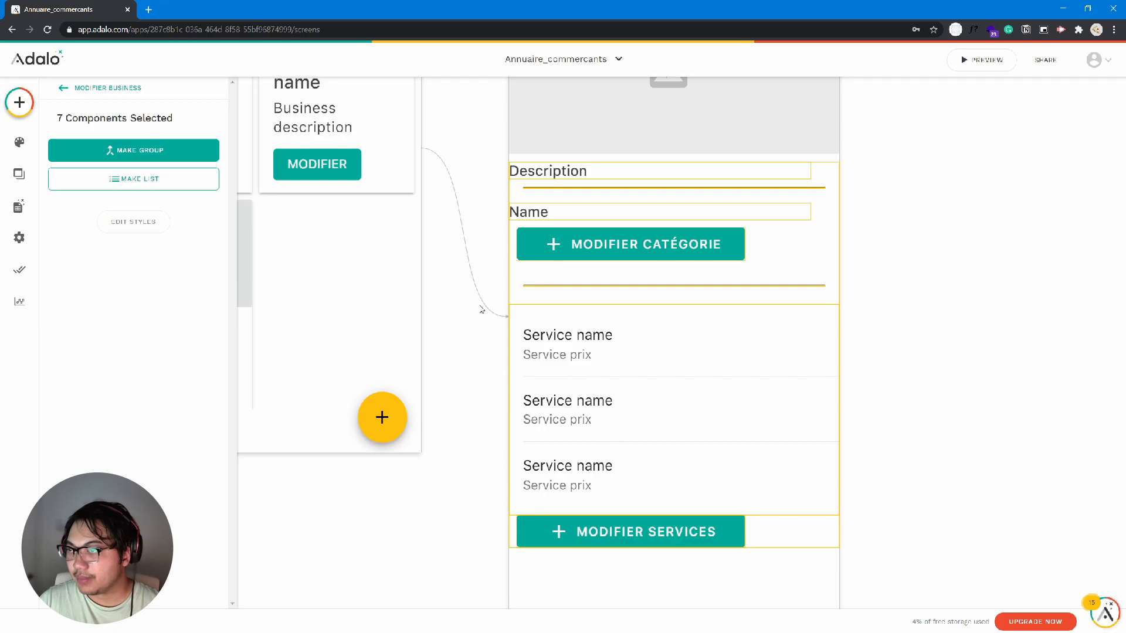
scroll(559, 435, "up", 2)
scroll(635, 313, "down", 3)
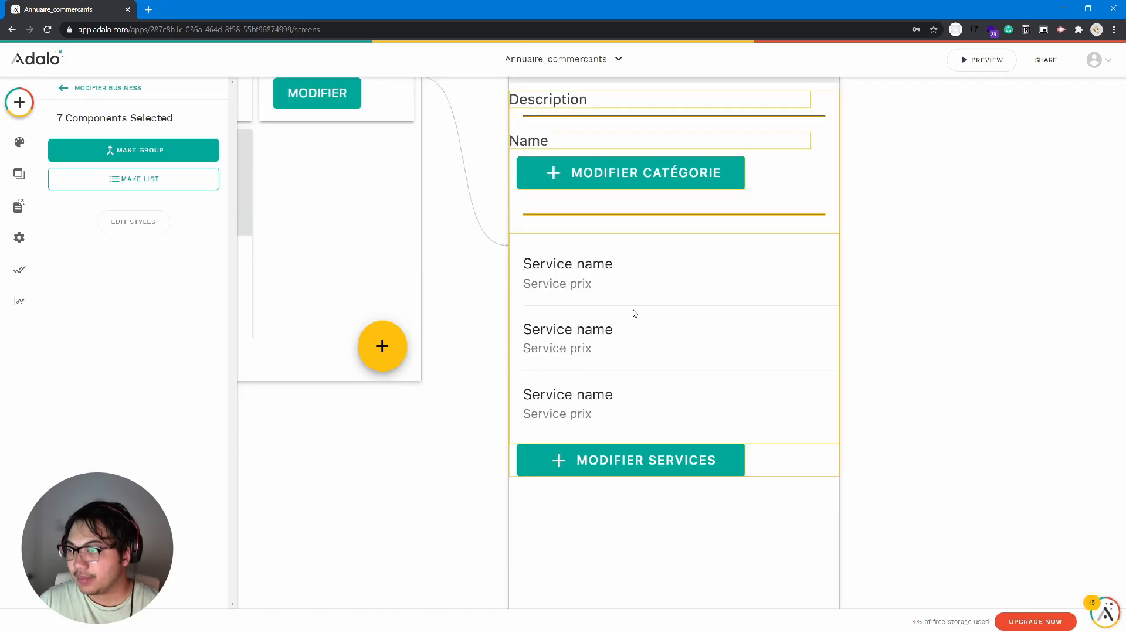
left_click(492, 150)
left_click_drag(491, 90, 647, 241)
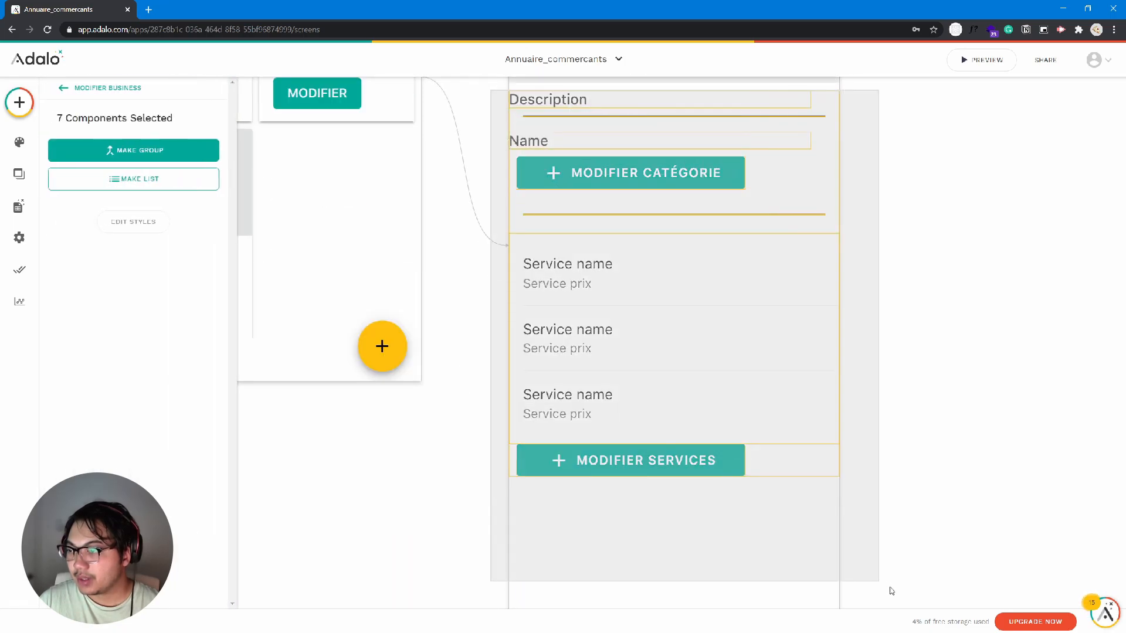
left_click_drag(643, 177, 637, 221)
scroll(500, 334, "up", 3)
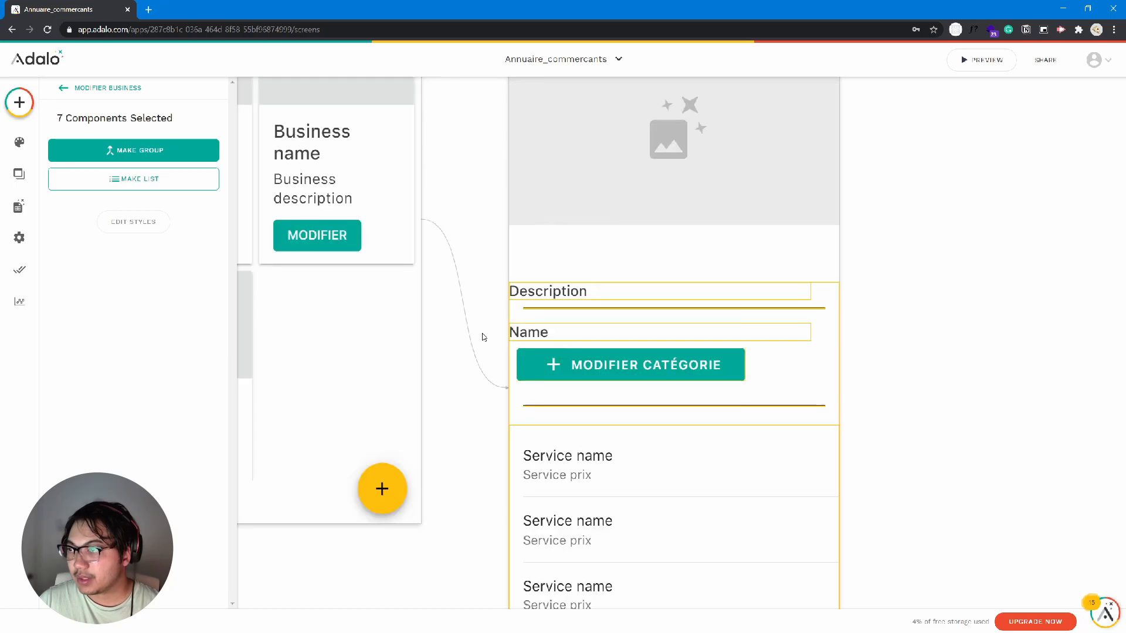
Step: Add a button directly beneath the business image, label it Modifier Business, and widen it to show the full label
left_click(19, 100)
left_click_drag(179, 270, 592, 252)
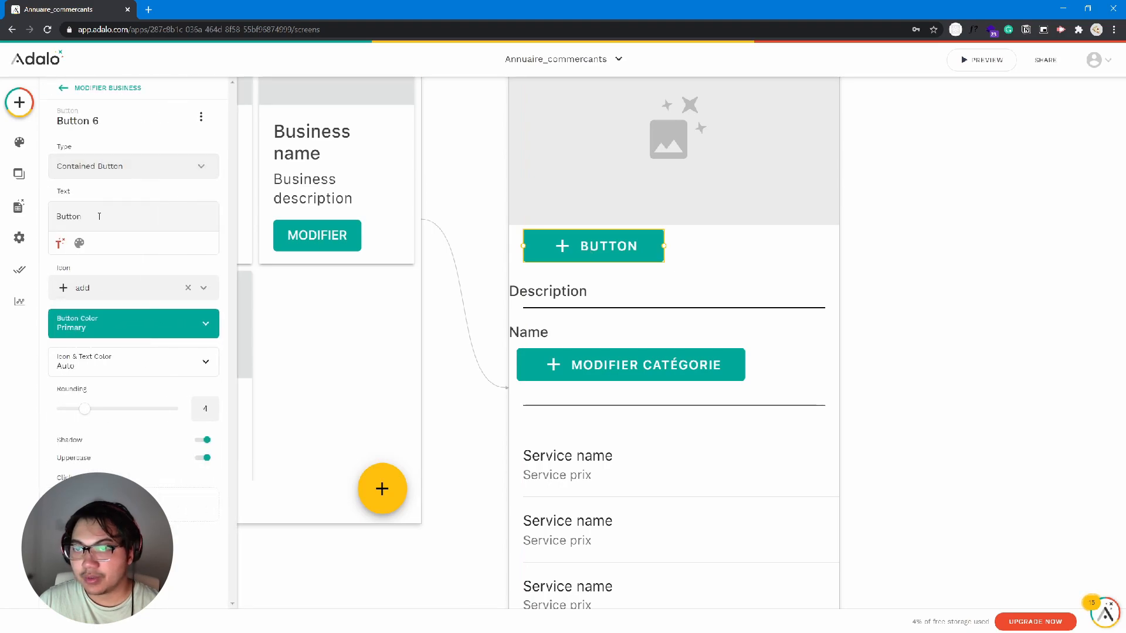
double_click(44, 217)
type("Mo")
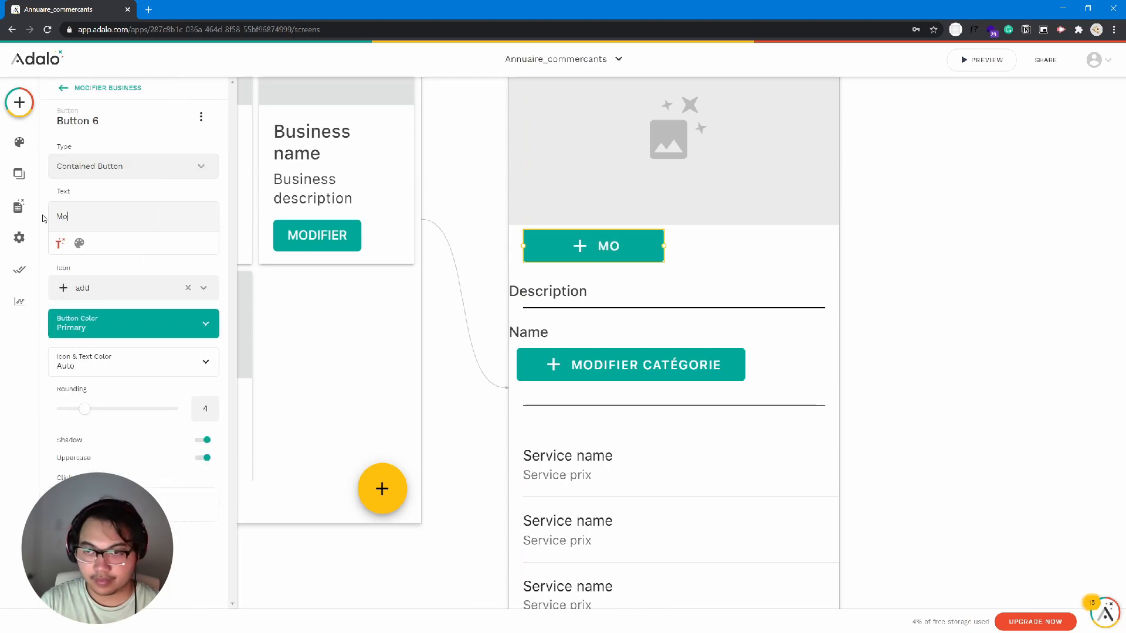
type("difier Busins")
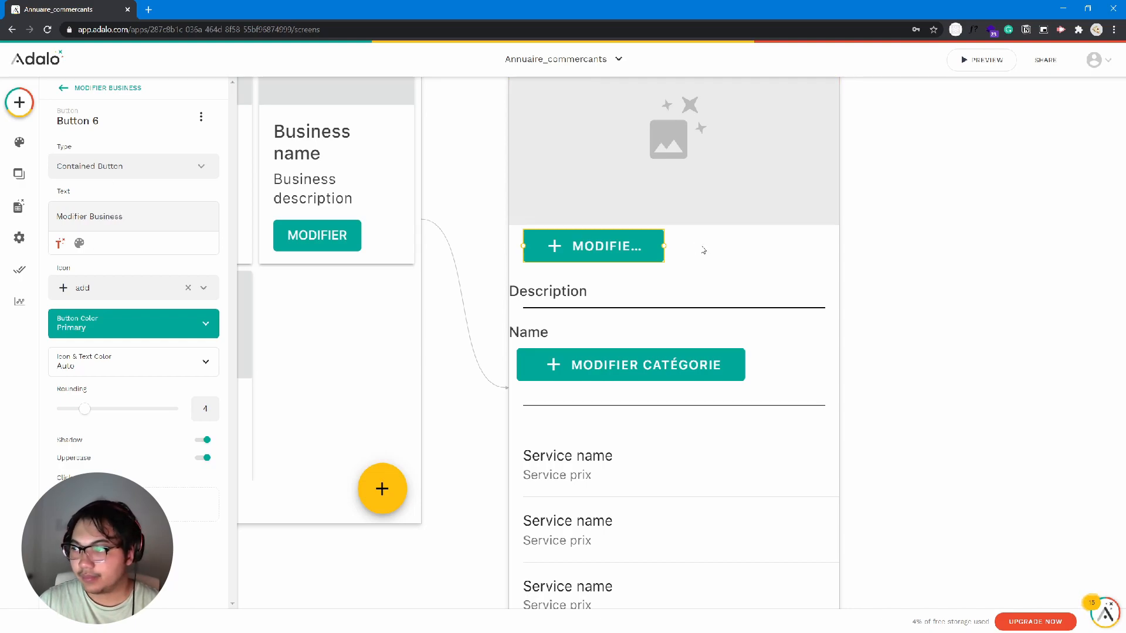
left_click_drag(664, 247, 739, 248)
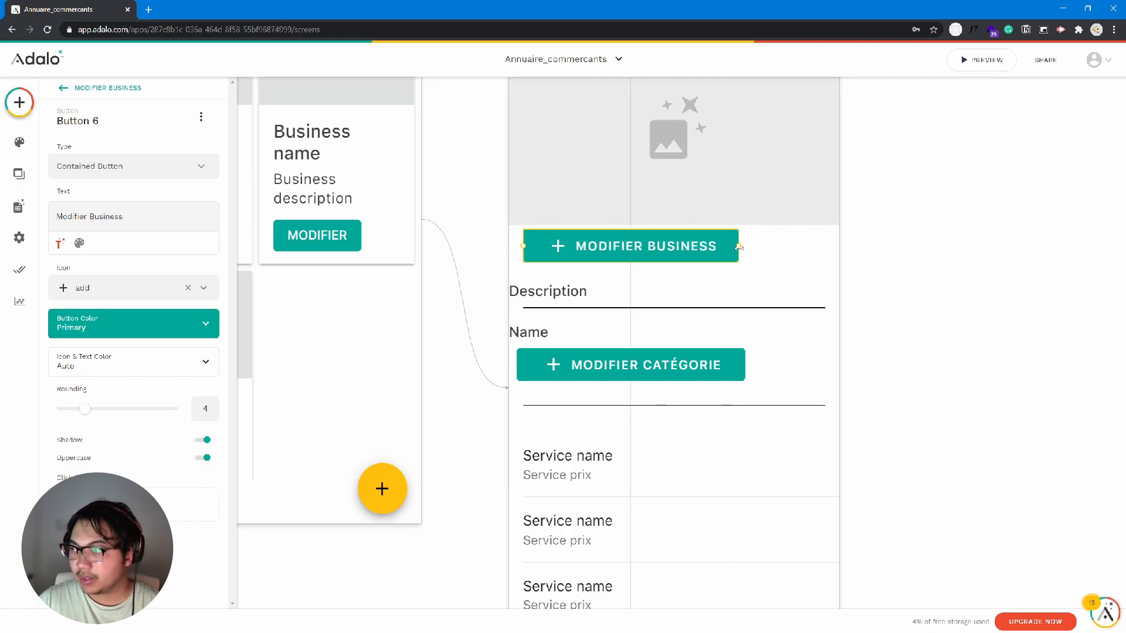
left_click(781, 257)
left_click(711, 249)
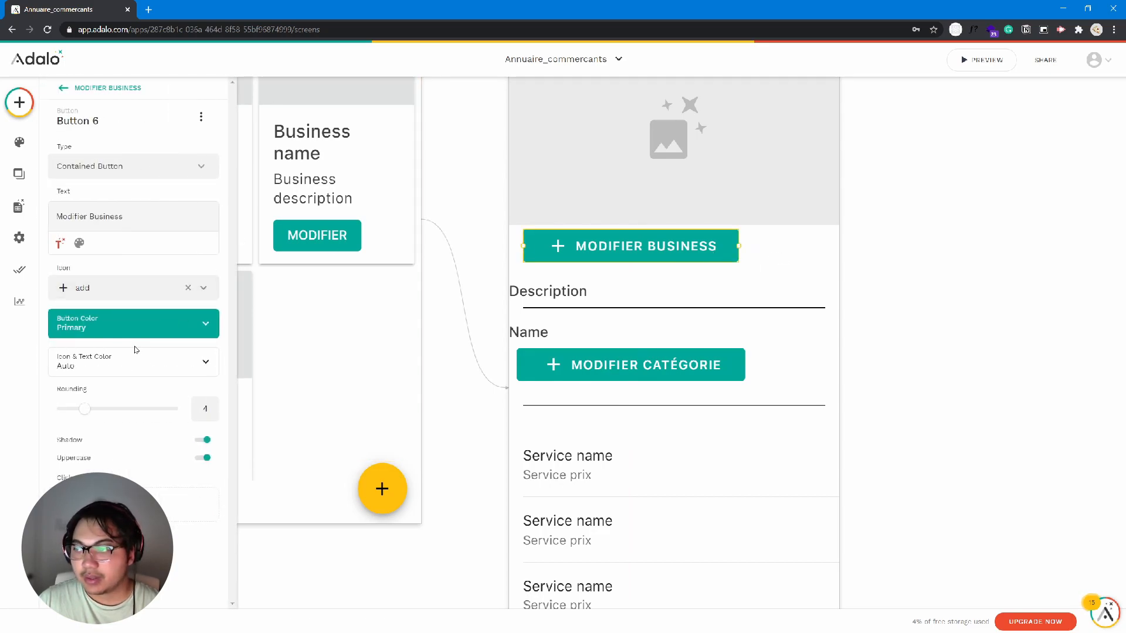
Step: Give the Modifier Business button the edit pencil icon and align its start with the Modifier Catégorie button
left_click(189, 292)
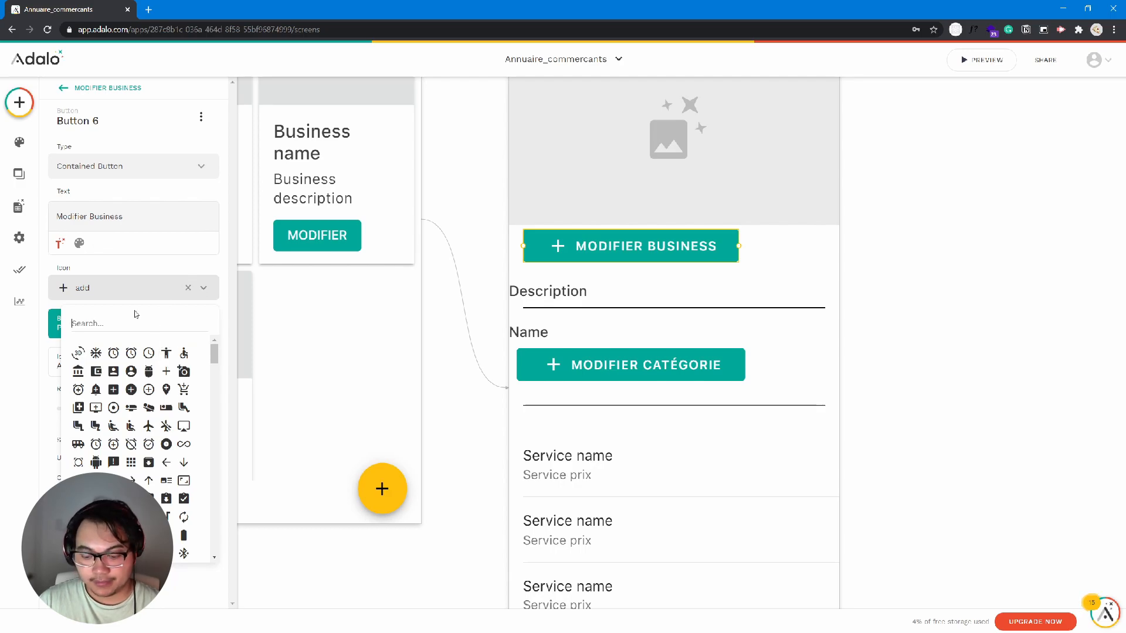
type("pen")
key("BackSpace")
key("BackSpace")
key("BackSpace")
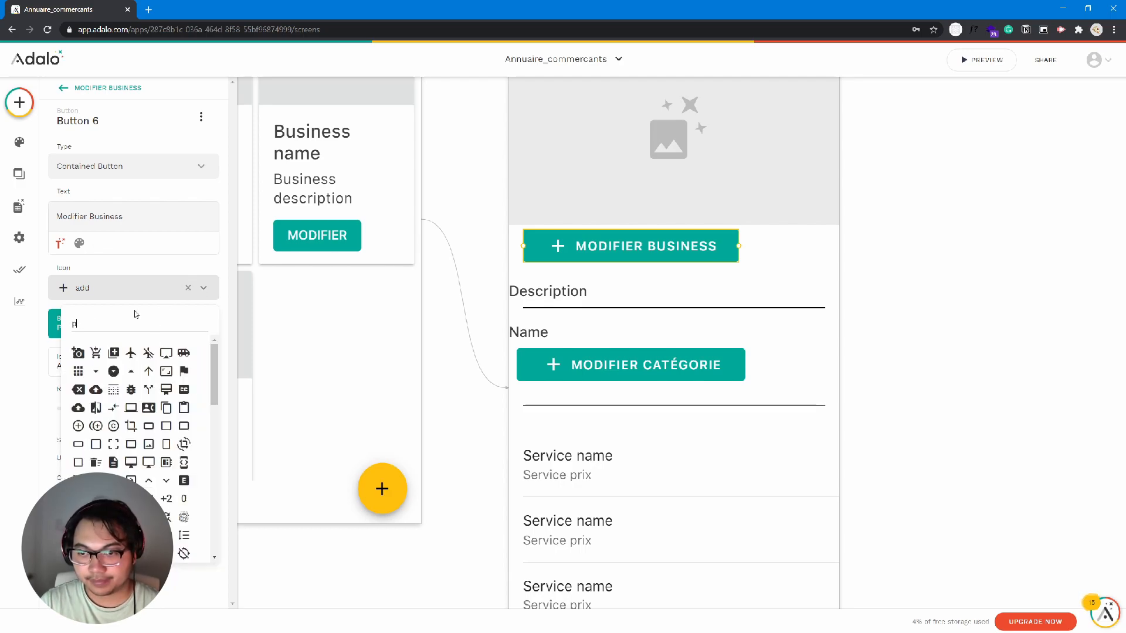
type("pin")
key("BackSpace")
key("BackSpace")
key("BackSpace")
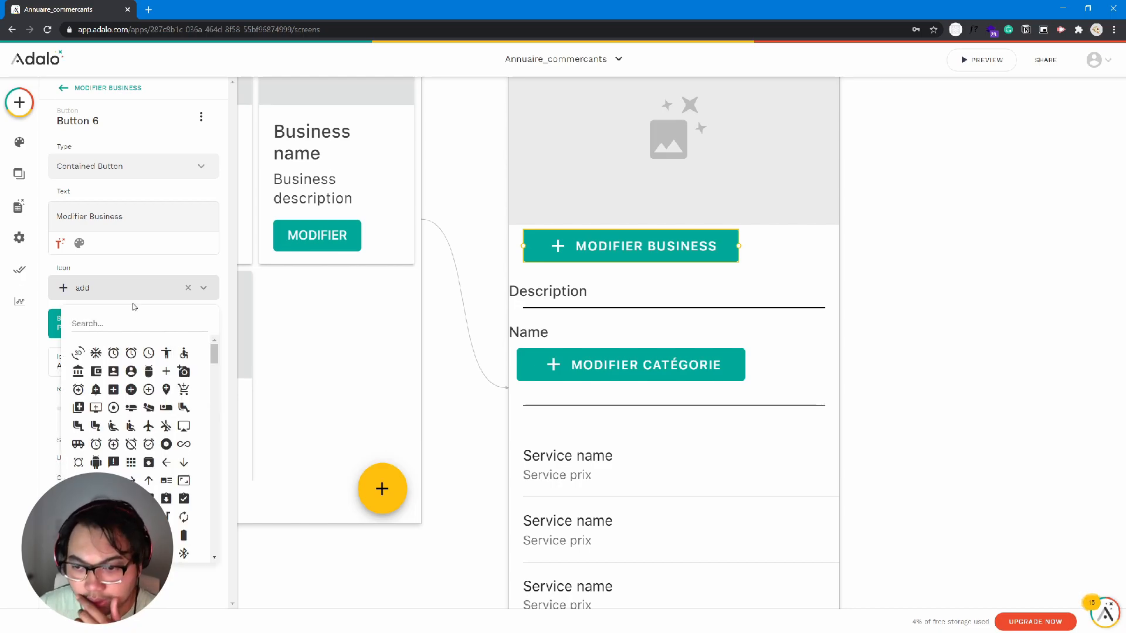
scroll(170, 410, "down", 5)
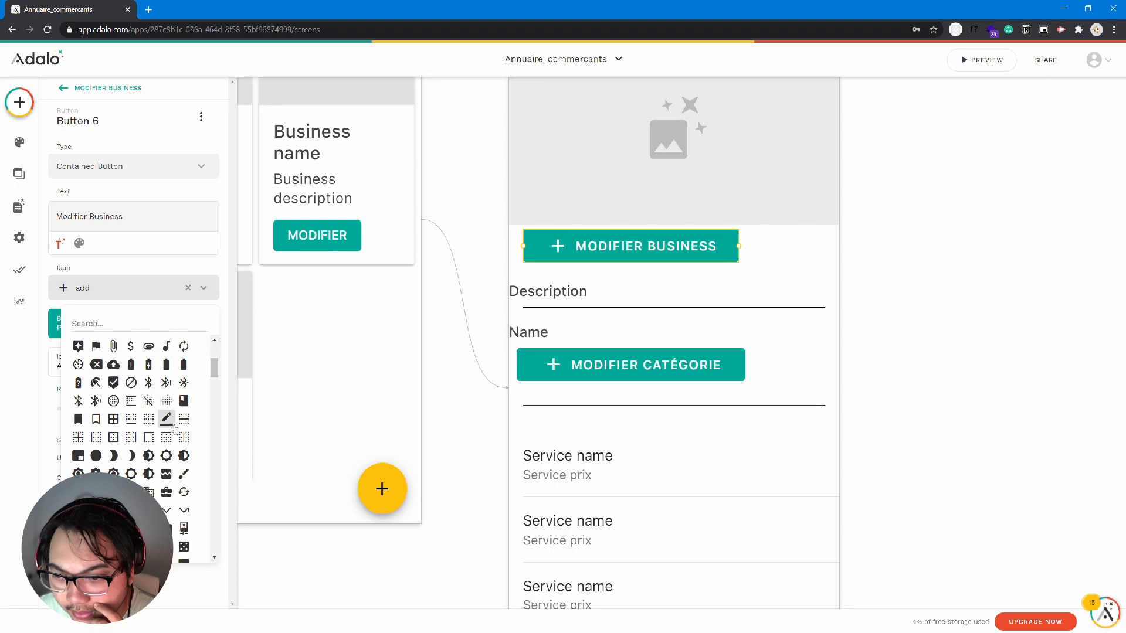
scroll(175, 430, "down", 5)
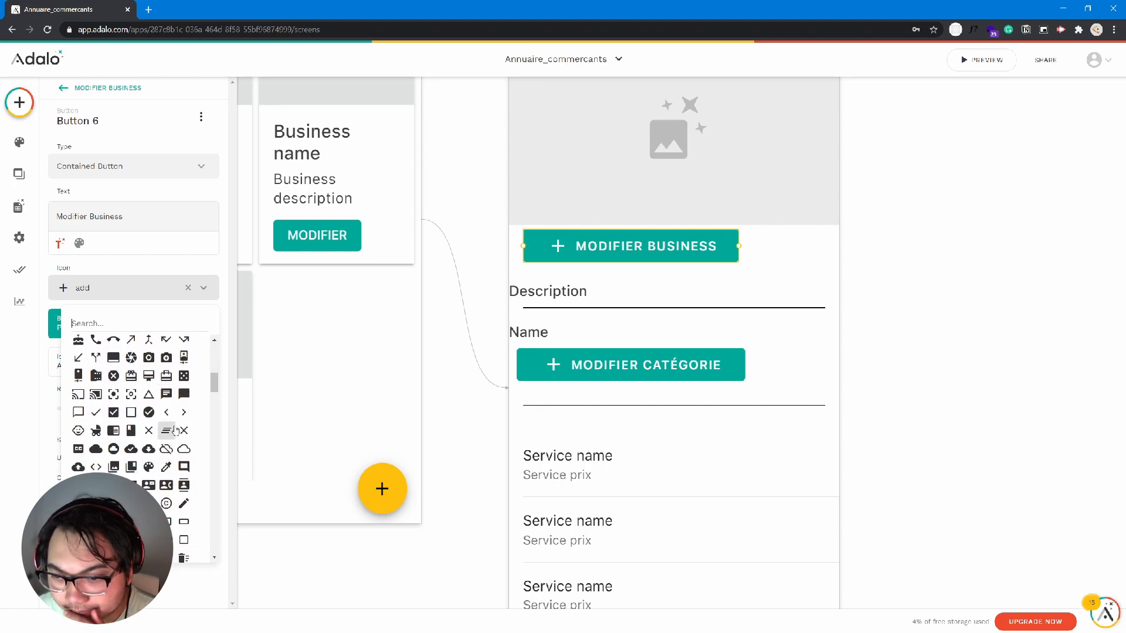
scroll(175, 430, "down", 5)
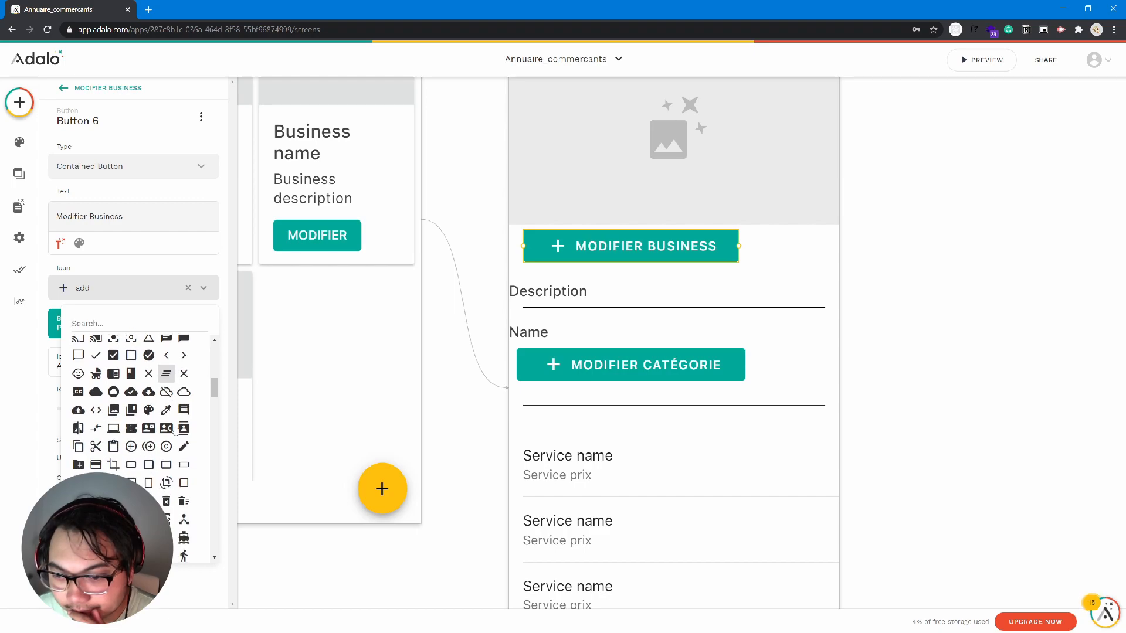
scroll(176, 428, "down", 2)
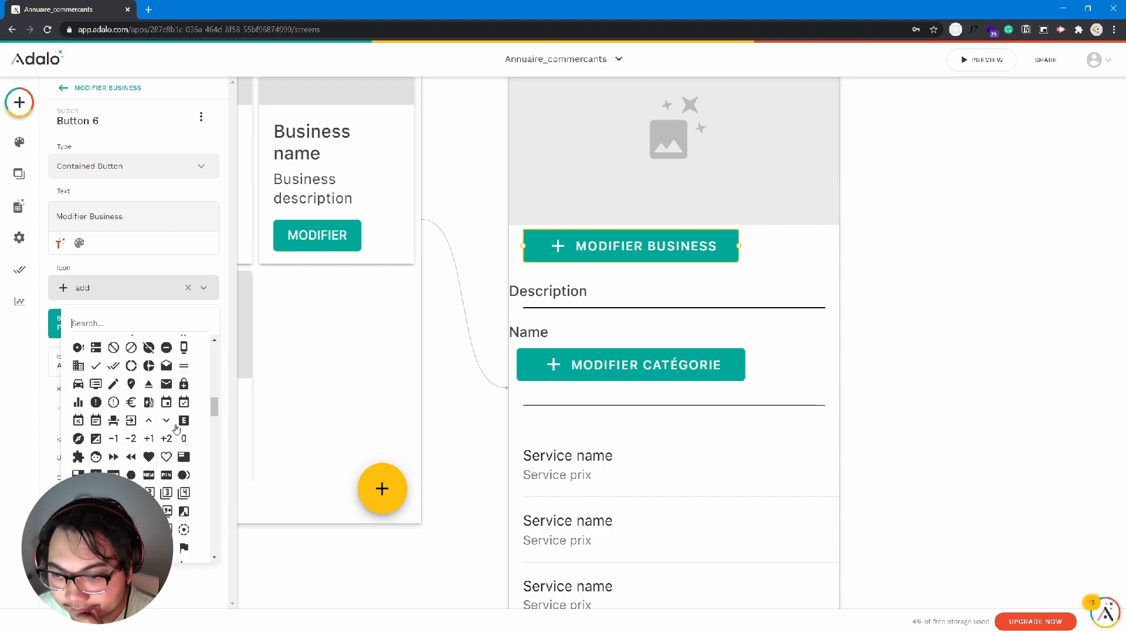
left_click(113, 384)
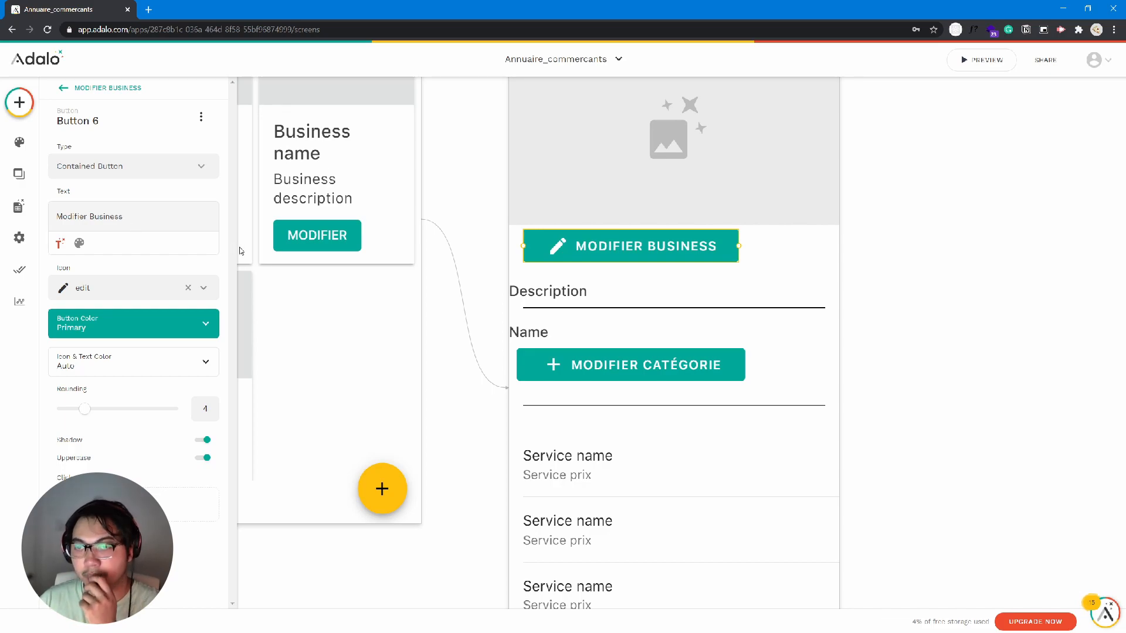
left_click_drag(604, 245, 597, 246)
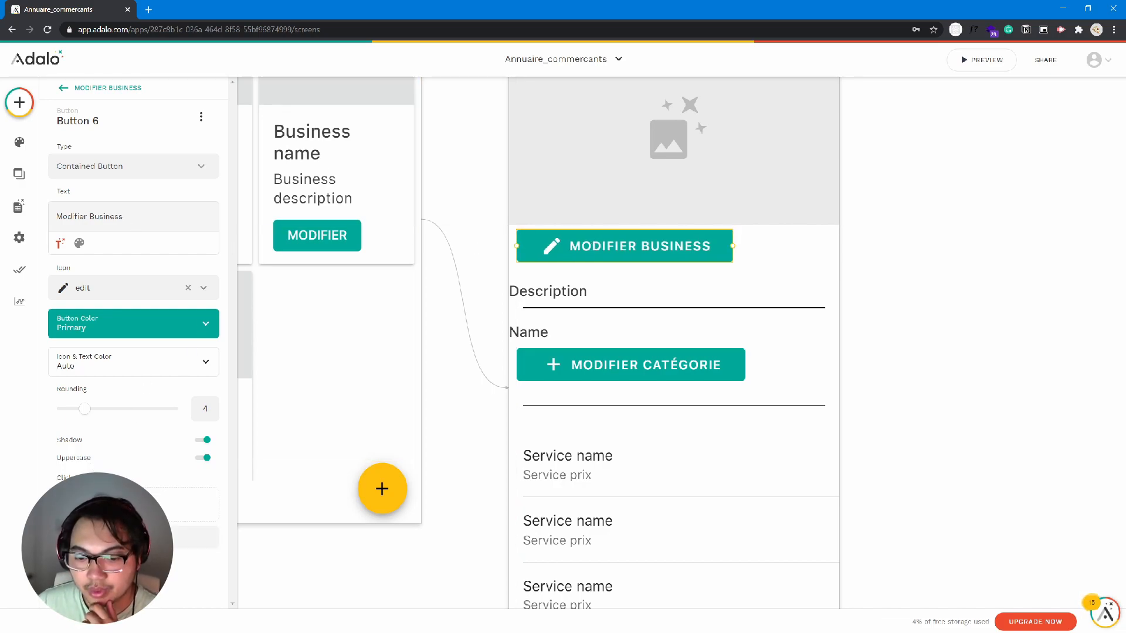
Step: Link the Modifier Business button to a new screen named modifier_business, using the App Bar template
left_click(117, 537)
mouse_move(139, 329)
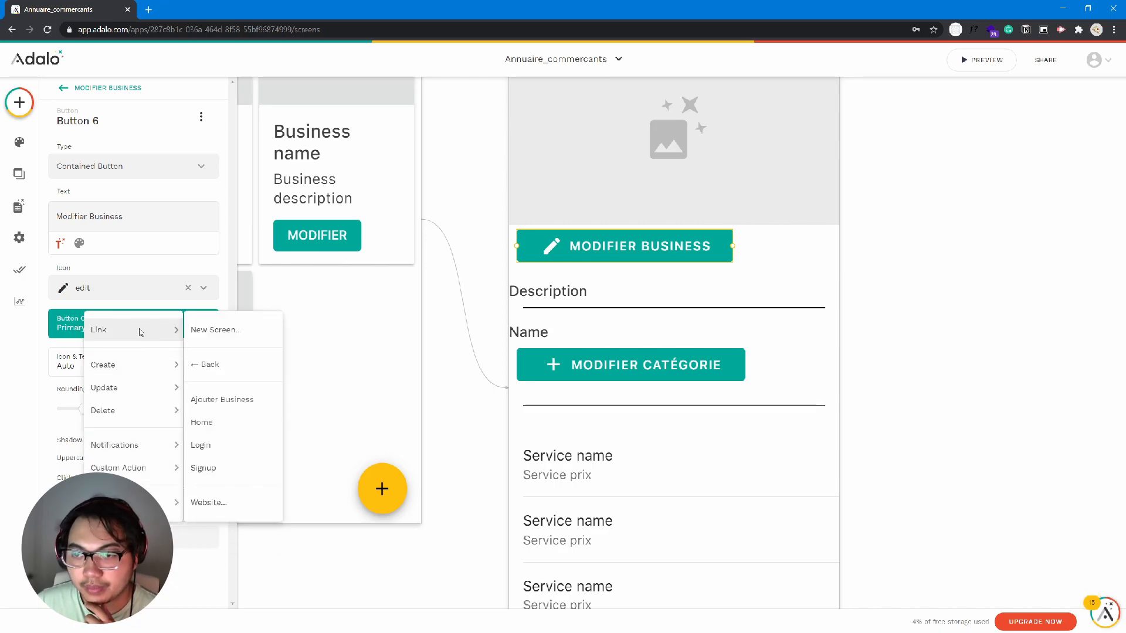
left_click(202, 331)
left_click(504, 311)
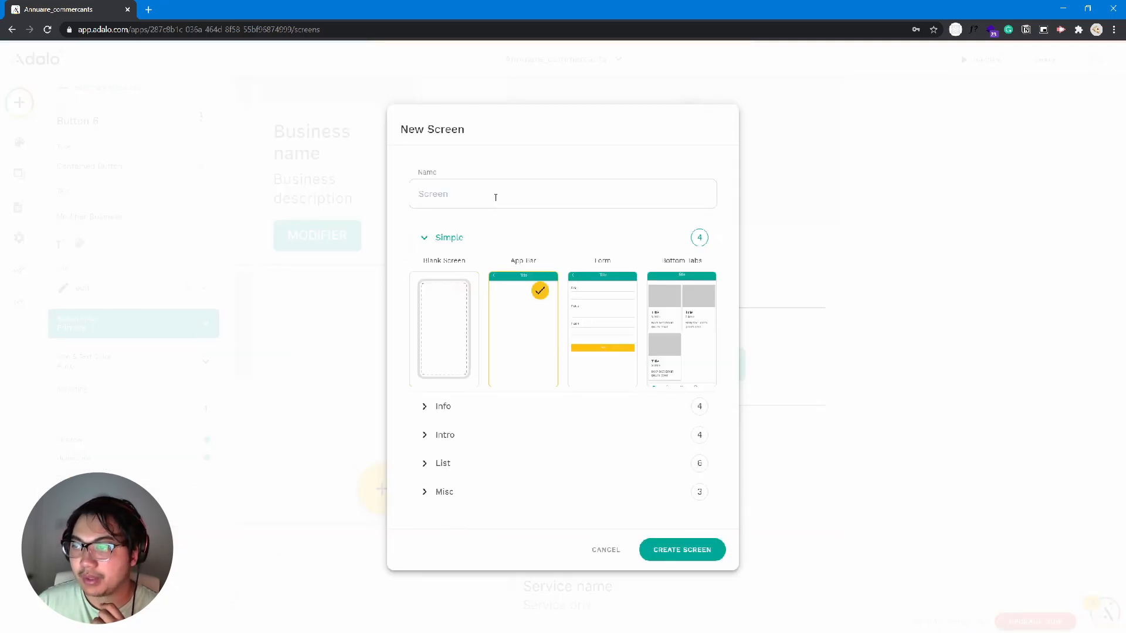
type("Create")
key("ctrl+a")
key("BackSpace")
type("m")
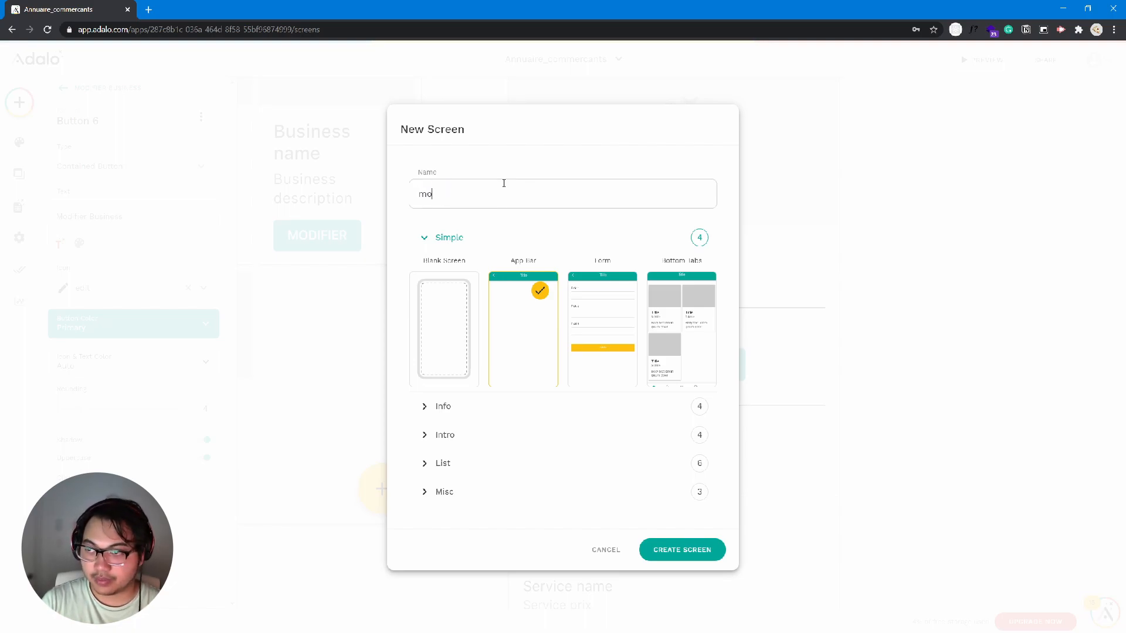
type("odifier_business")
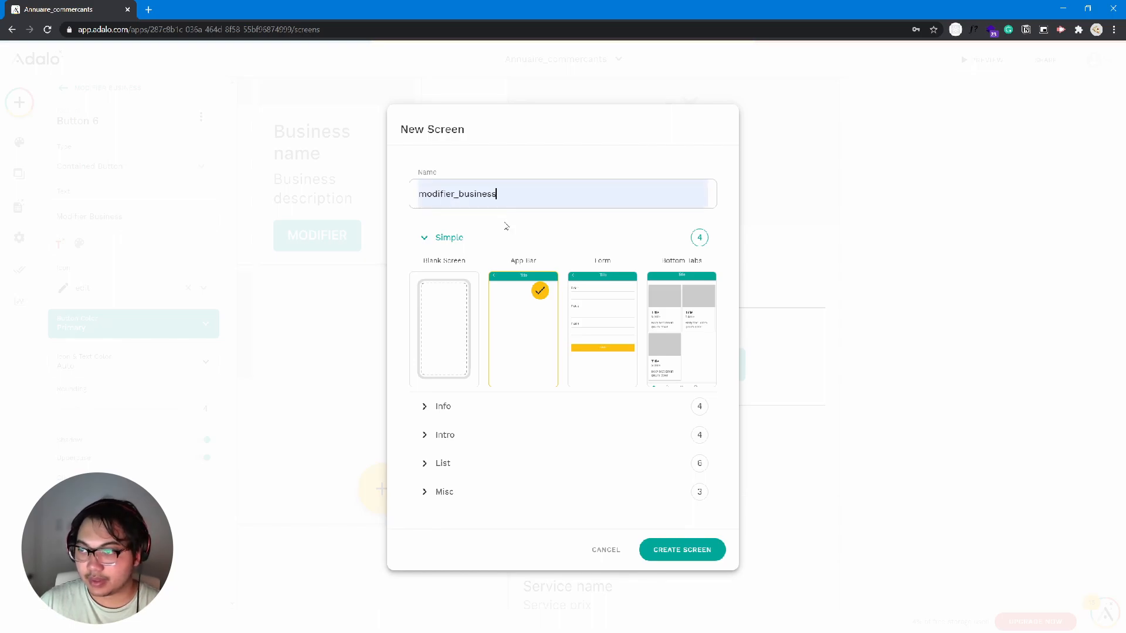
left_click(684, 554)
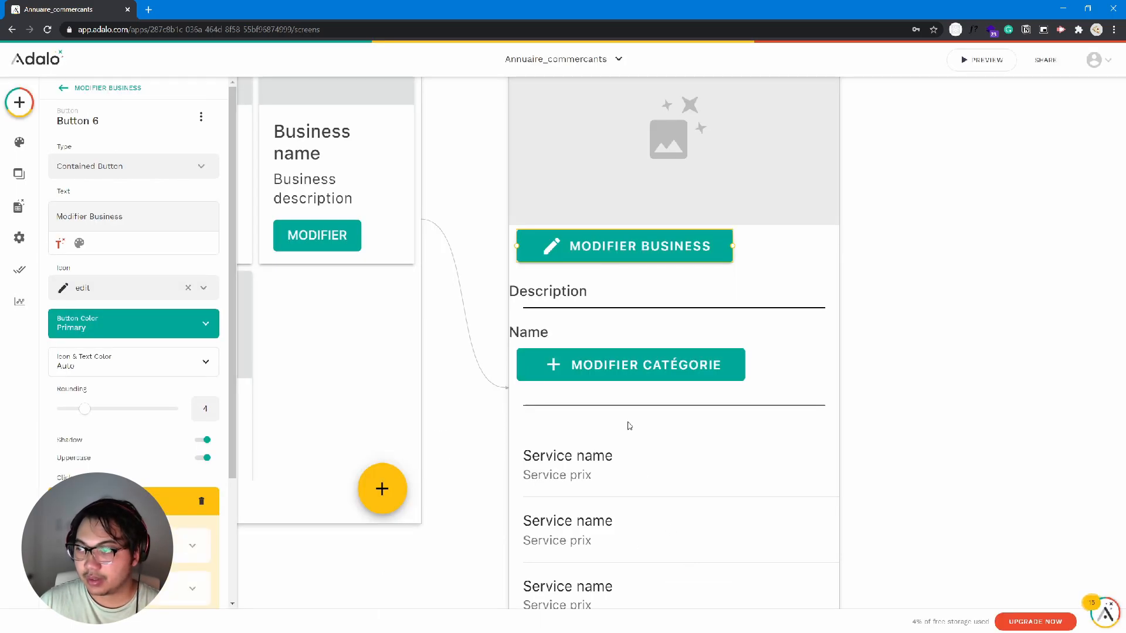
Step: Rename the existing Modifier Business screen that holds the business details as Business Détaillée
scroll(603, 302, "down", 10)
scroll(602, 302, "up", 6)
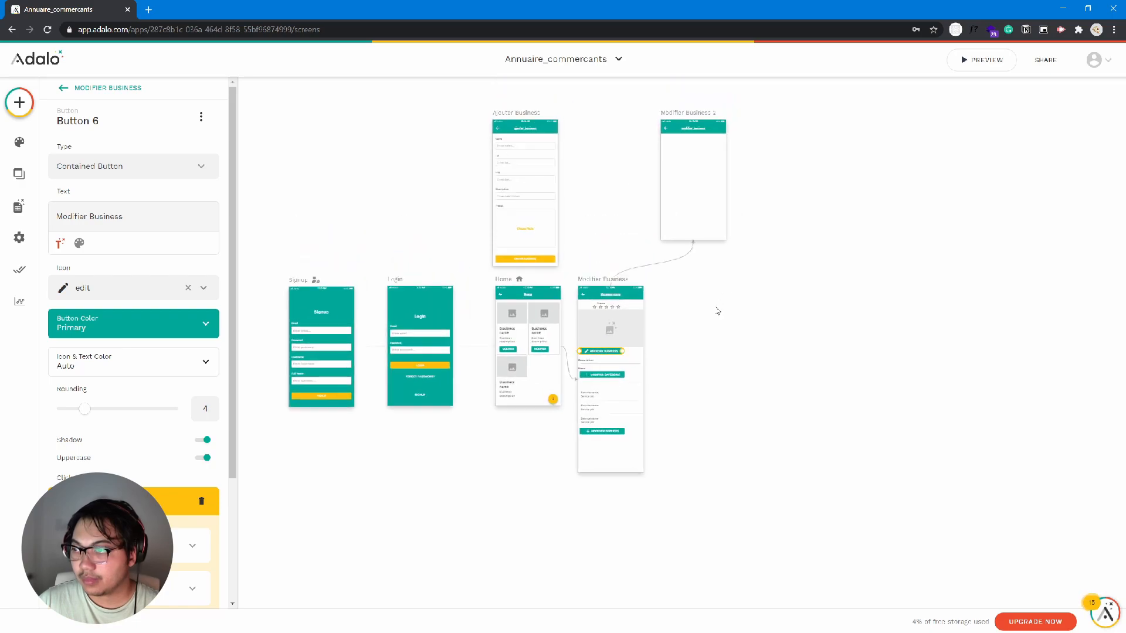
scroll(645, 276, "up", 5)
left_click(563, 255)
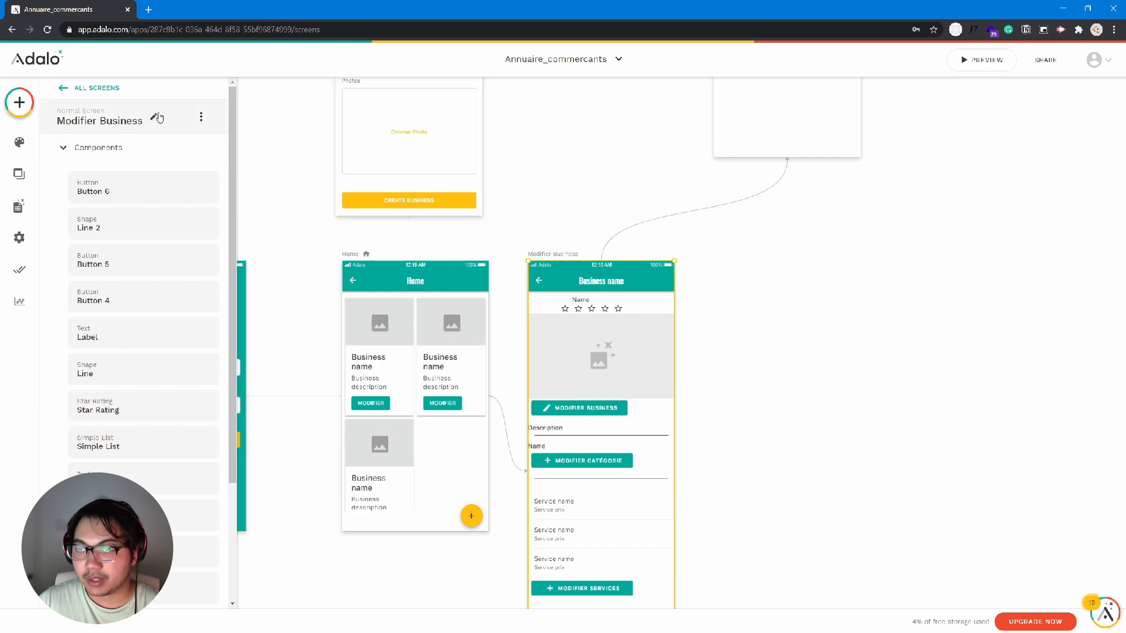
left_click(154, 118)
left_click_drag(125, 167, 34, 173)
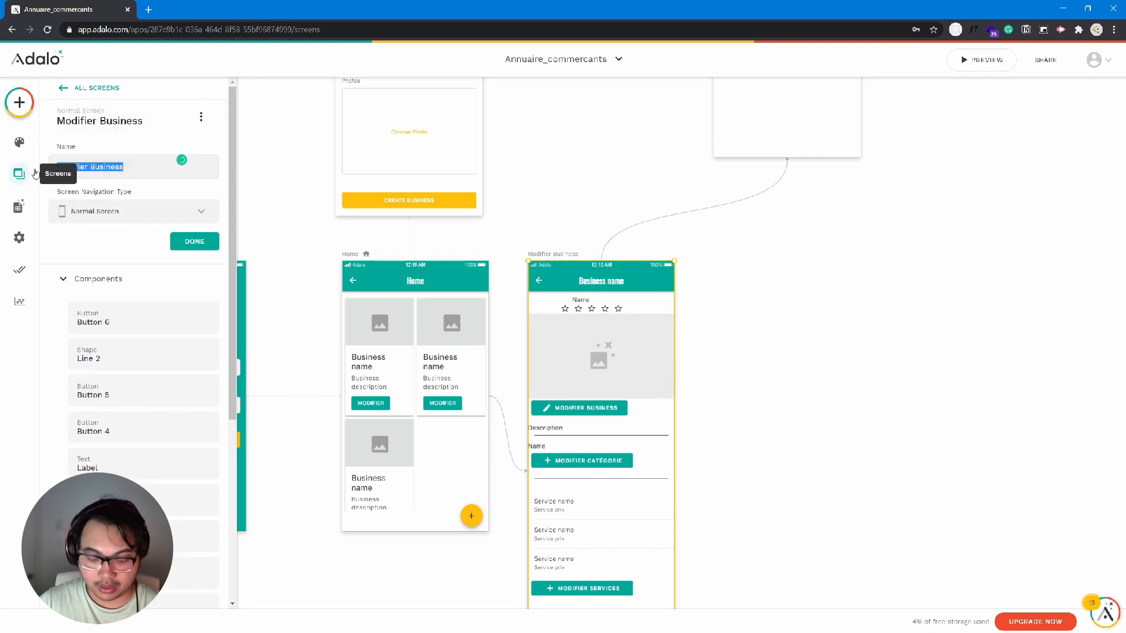
type("Business Détaillée")
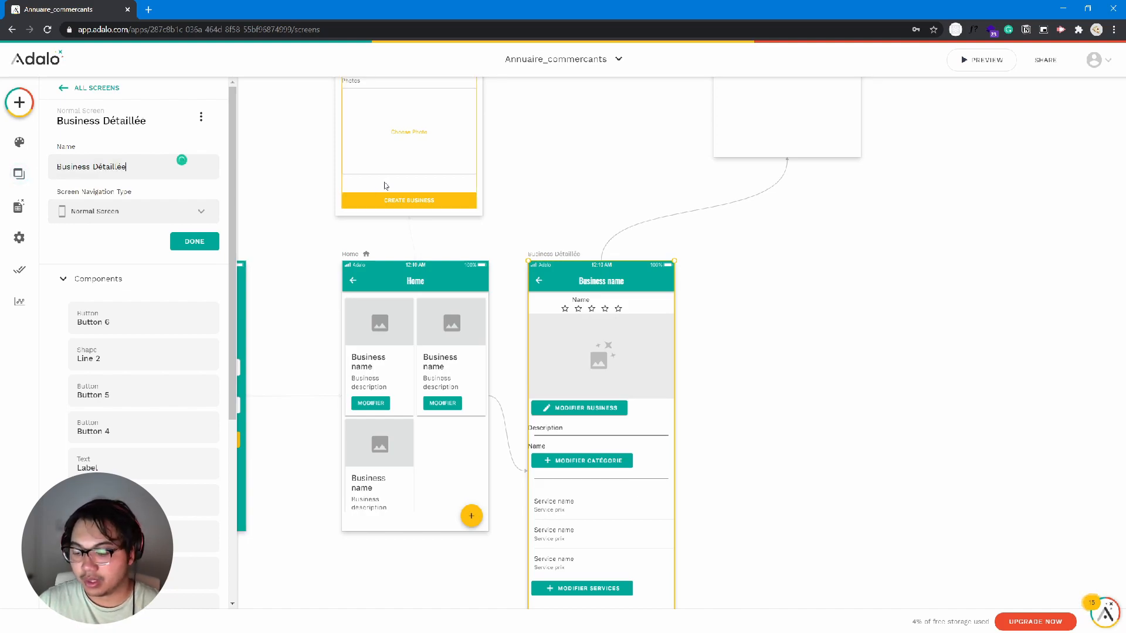
left_click(650, 194)
Step: Add a form to the empty modifier_business screen, beneath its app bar
left_click_drag(797, 265, 704, 458)
left_click(784, 354)
left_click_drag(796, 261, 704, 437)
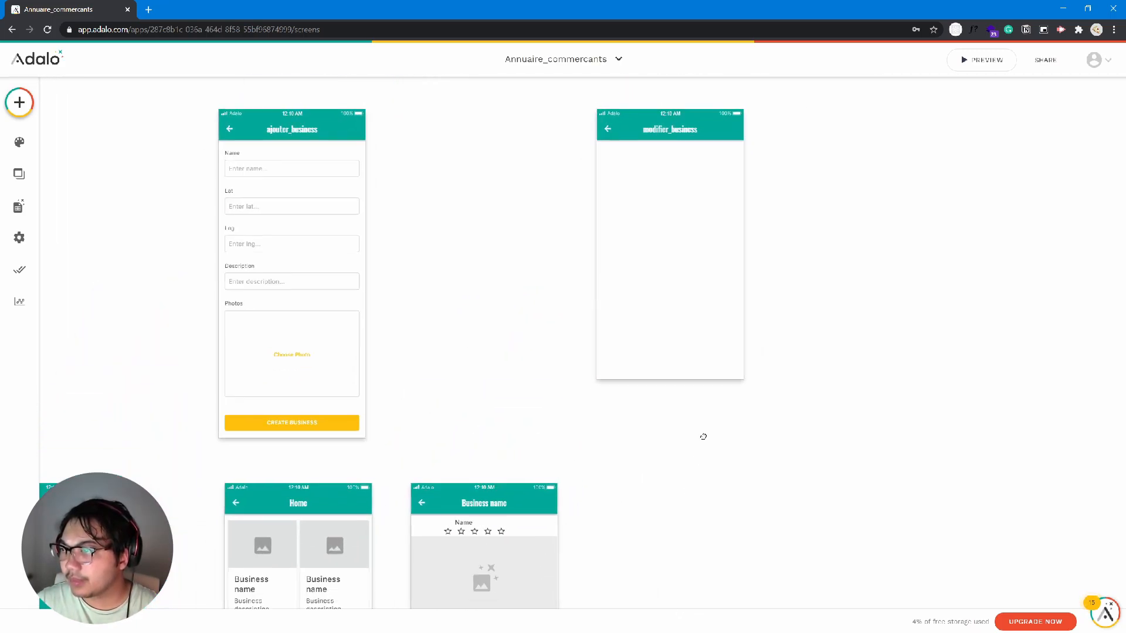
left_click(463, 524)
left_click_drag(463, 523, 486, 519)
left_click_drag(602, 518, 478, 524)
left_click(479, 527)
left_click(612, 444)
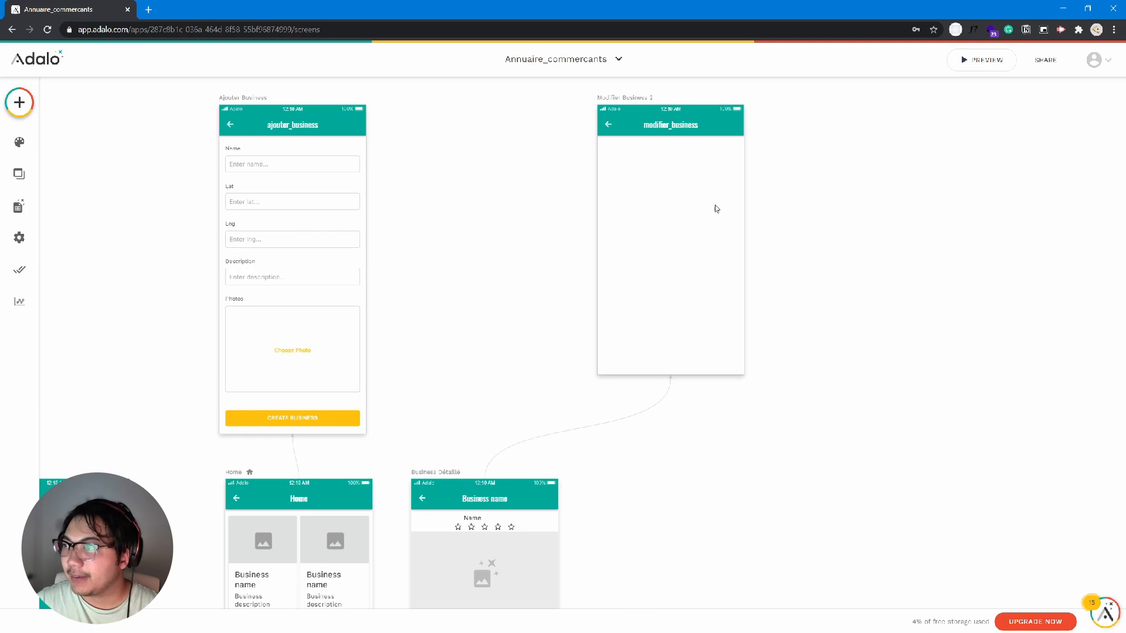
left_click(20, 104)
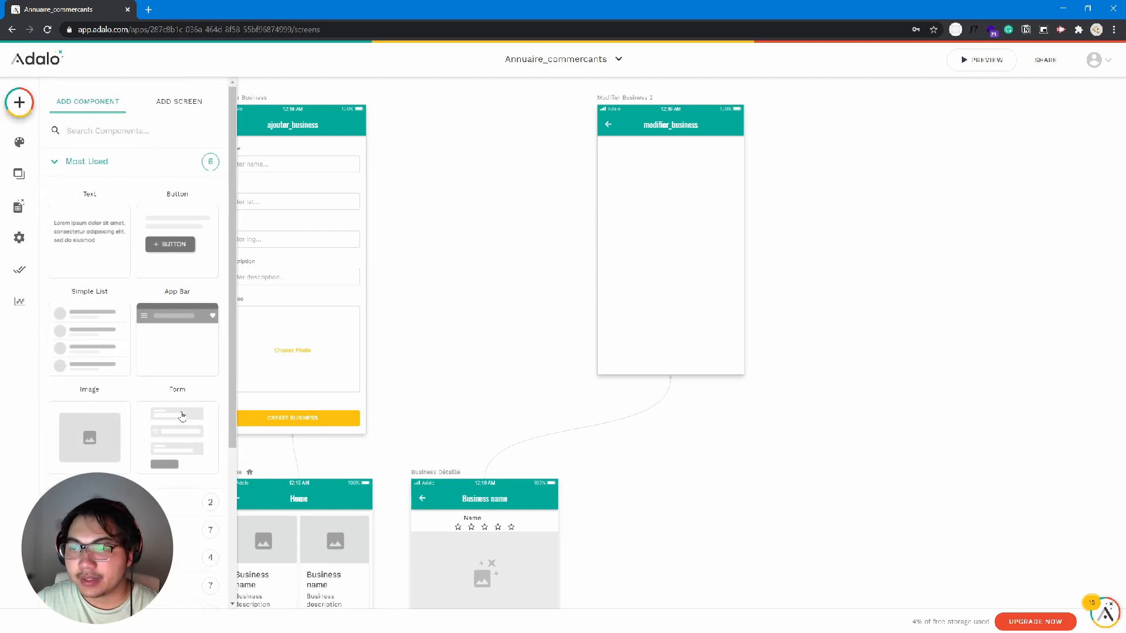
left_click_drag(177, 436, 668, 219)
Step: Connect the new form to the Business collection and make it update the current business
left_click(156, 190)
left_click(153, 241)
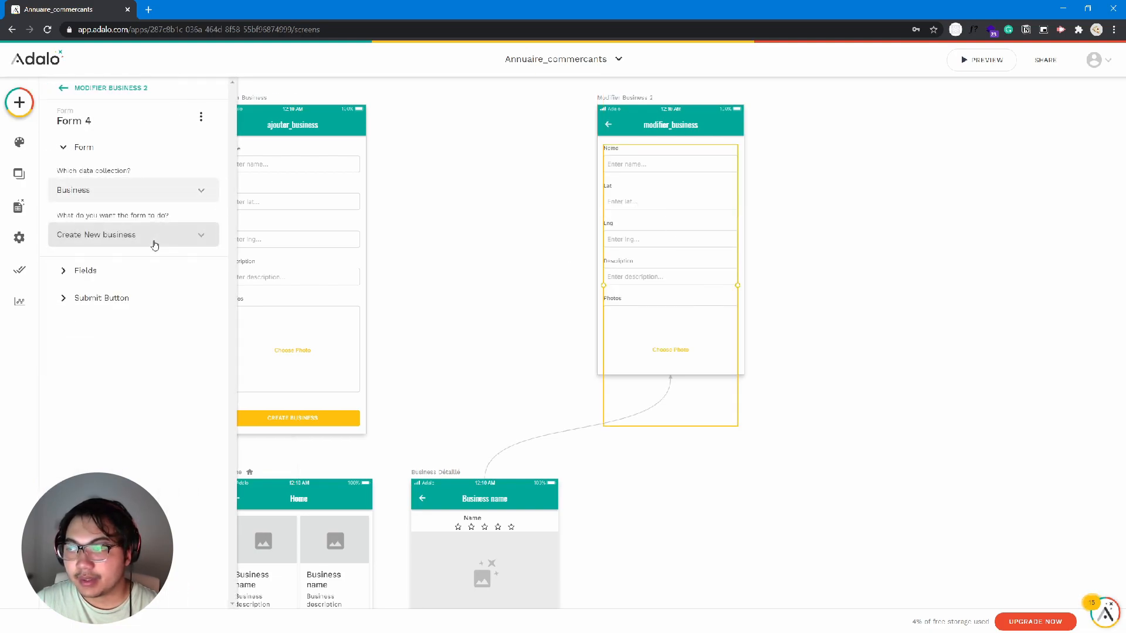
left_click(152, 241)
left_click(168, 299)
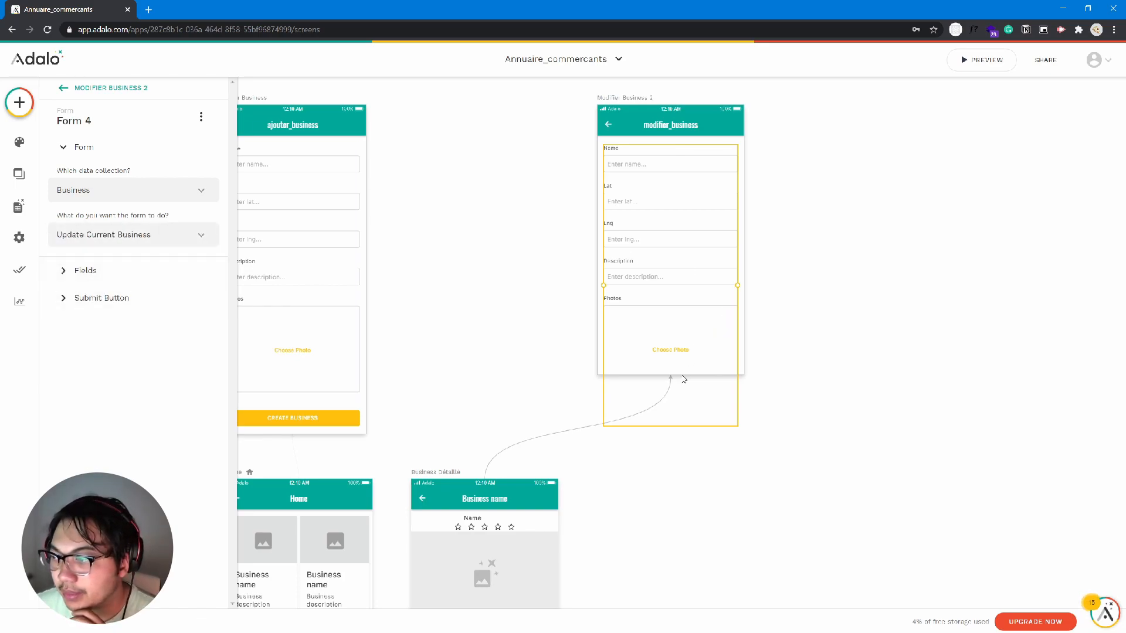
left_click(598, 362)
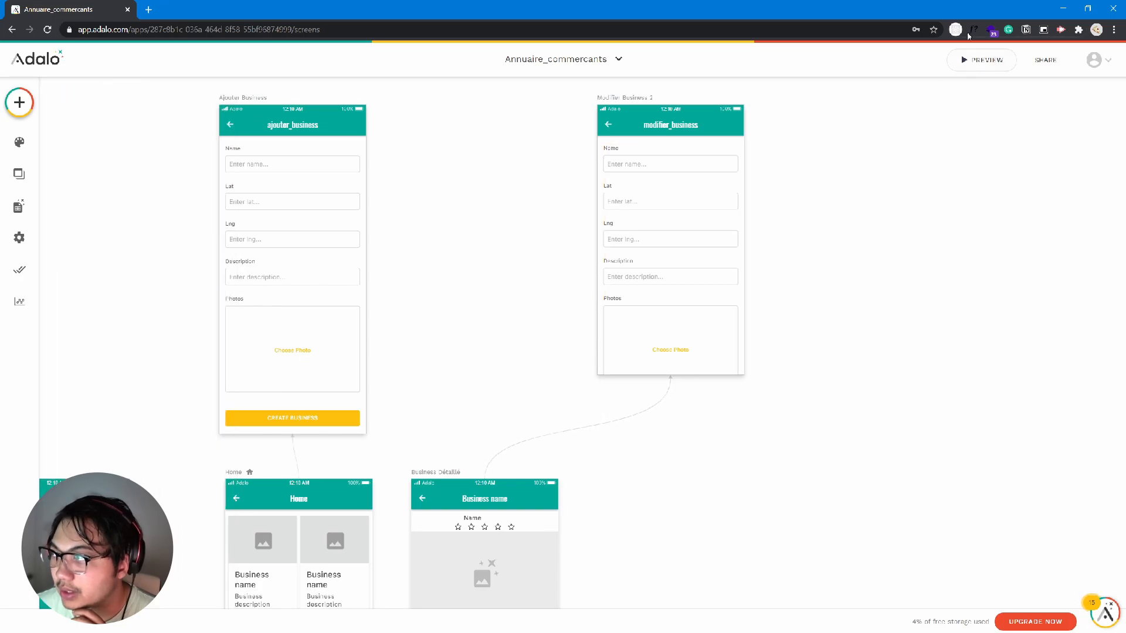
Step: Preview the app, open the existing business's Modifier Business form and check its prefilled fields
left_click(986, 60)
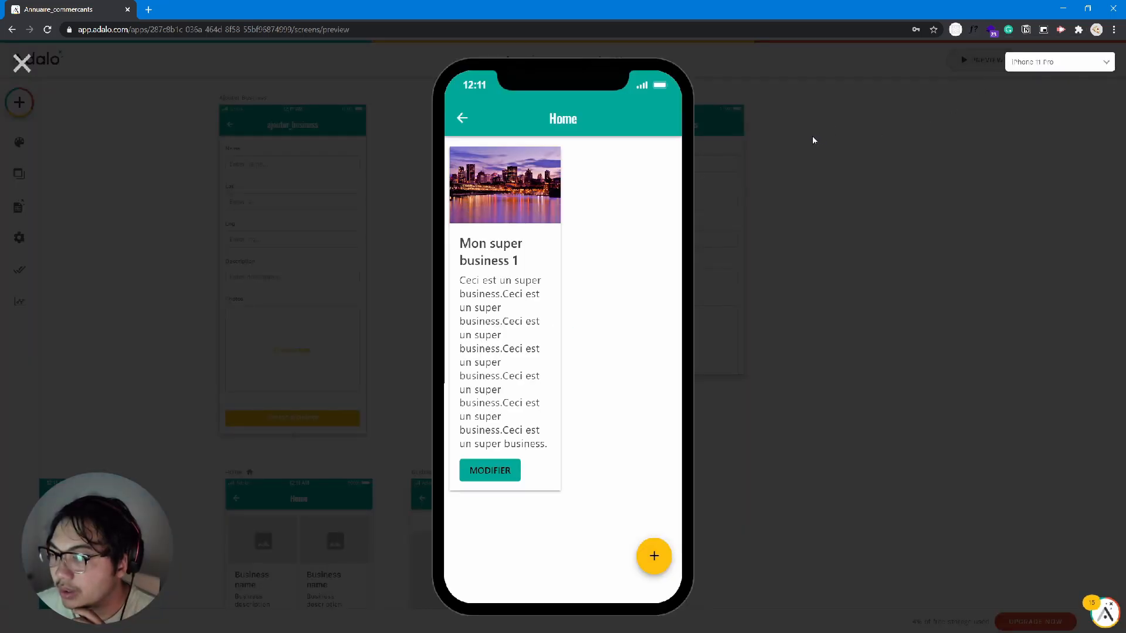
left_click(508, 470)
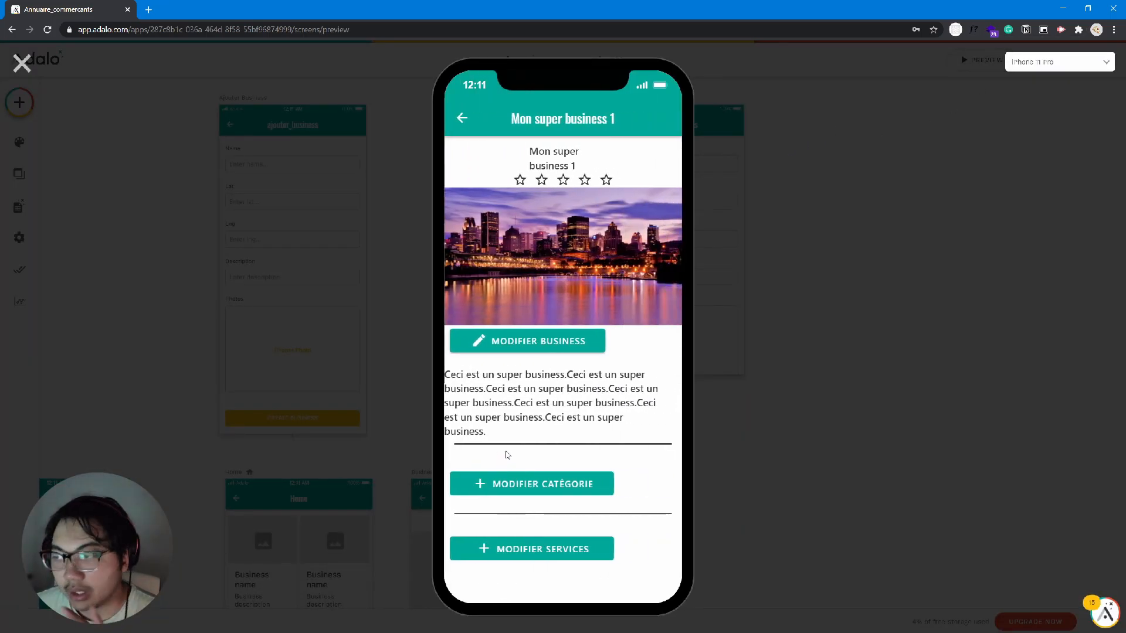
left_click(540, 341)
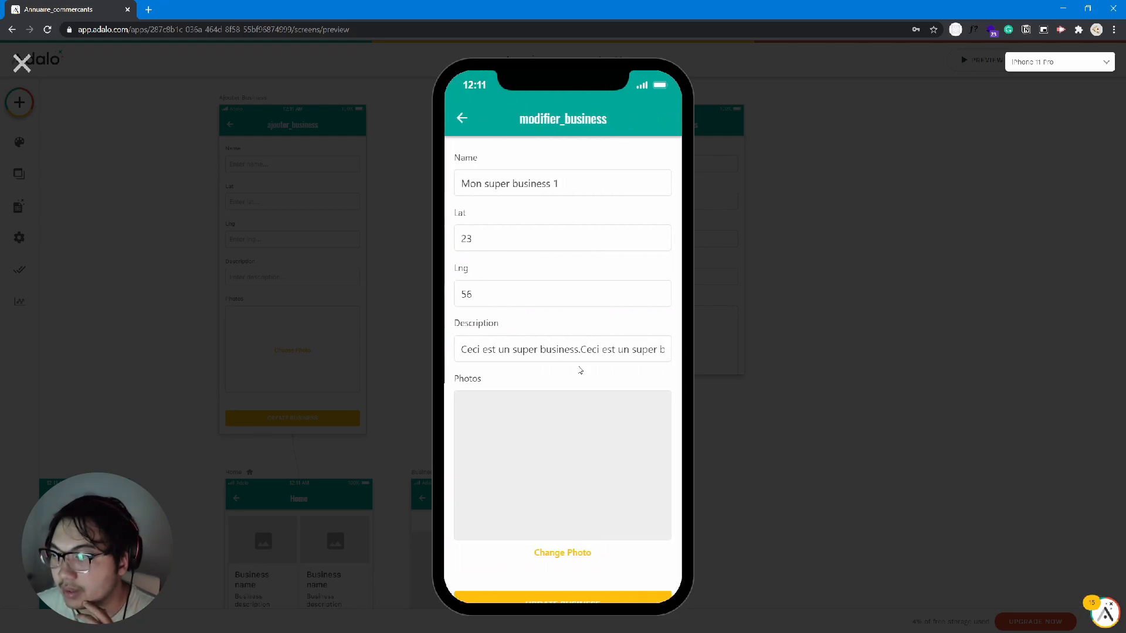
scroll(569, 353, "down", 1)
left_click_drag(581, 302, 587, 304)
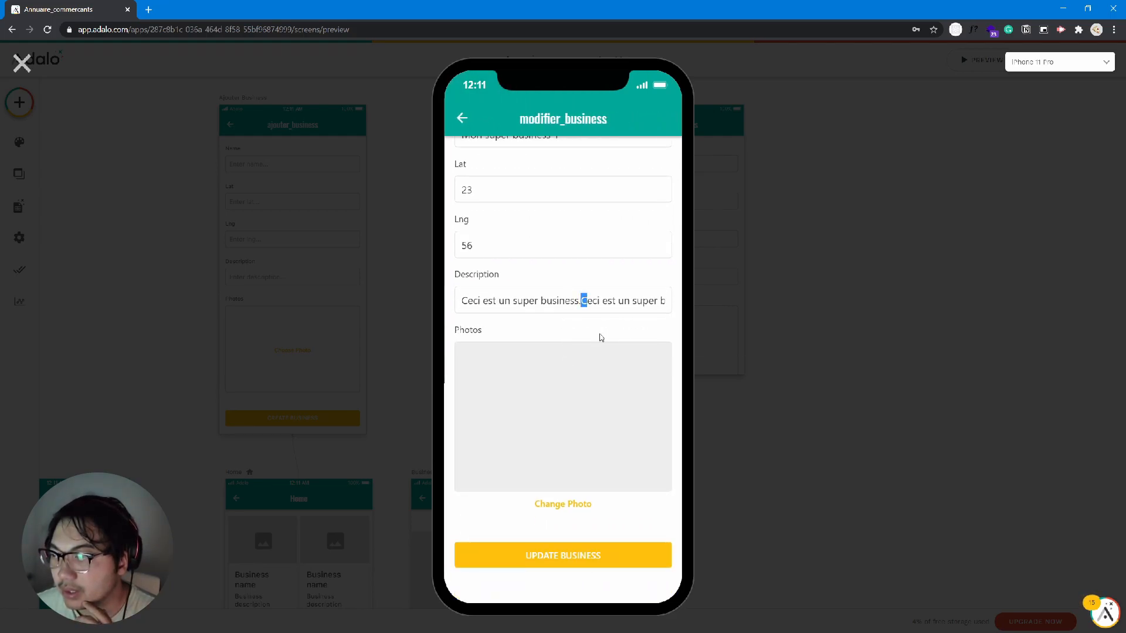
left_click(22, 62)
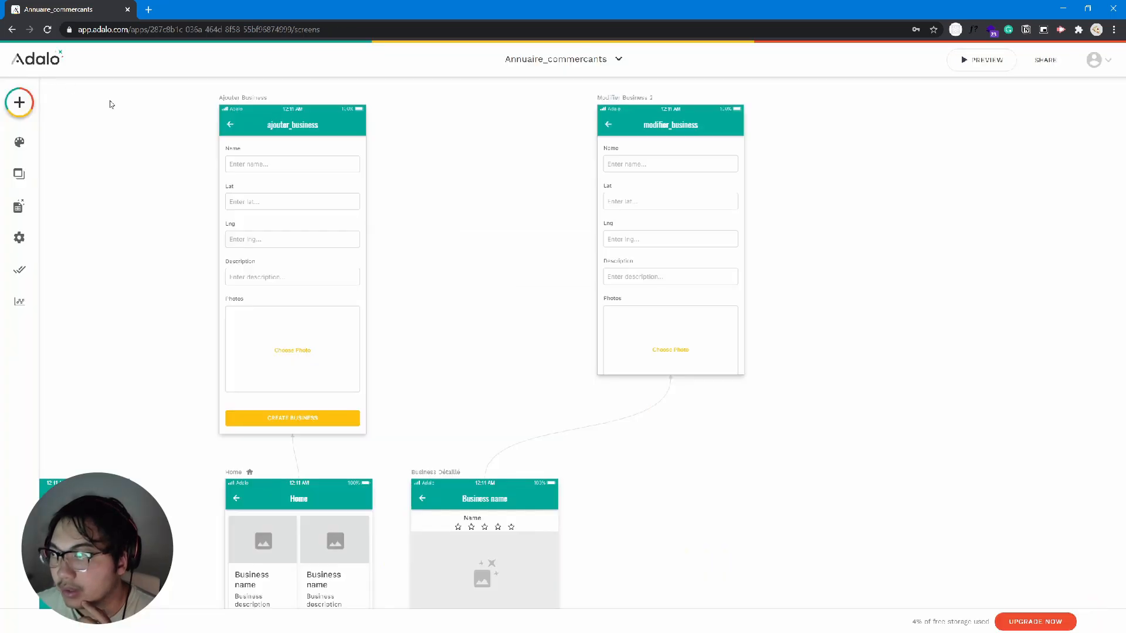
Step: Set the Description field of the modifier_business form to multi-line input
left_click(669, 261)
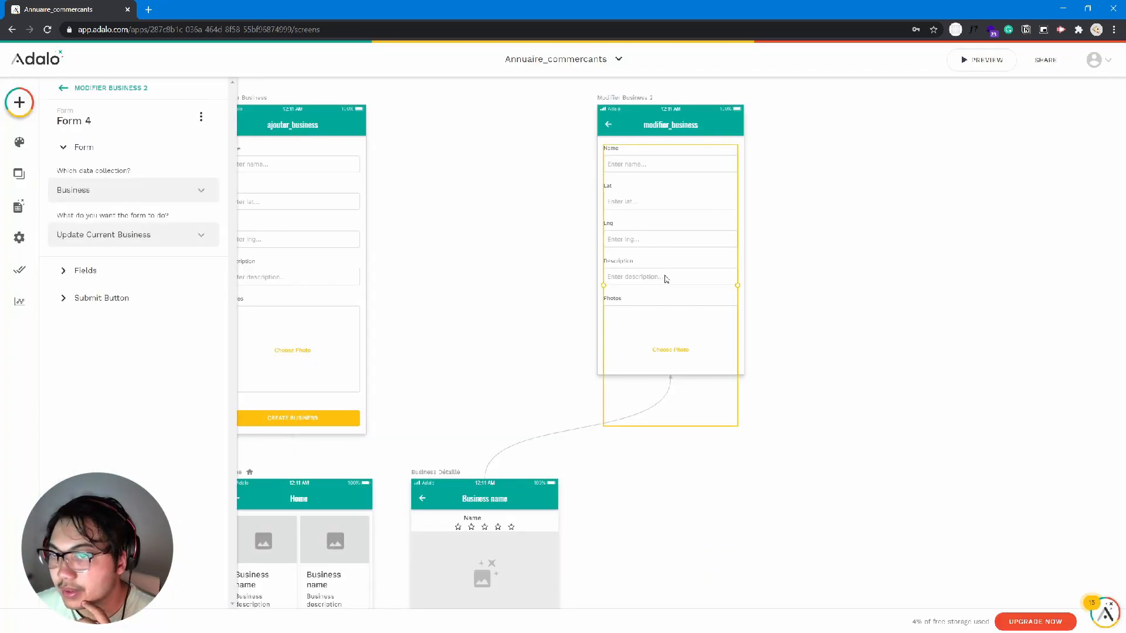
left_click(134, 270)
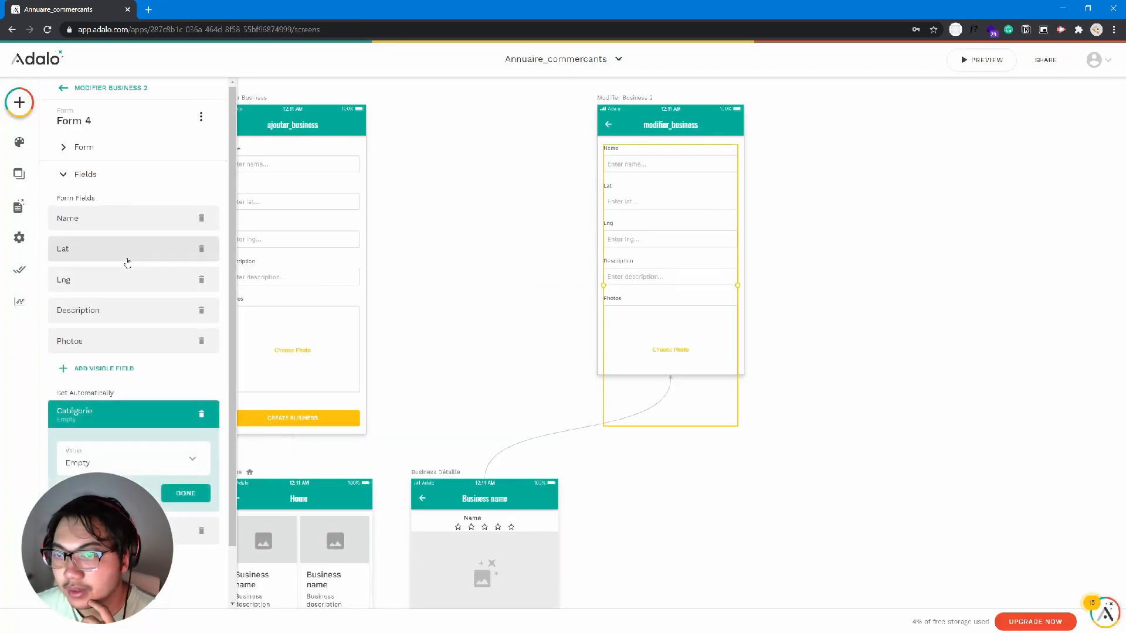
left_click(142, 317)
left_click(155, 435)
left_click(137, 398)
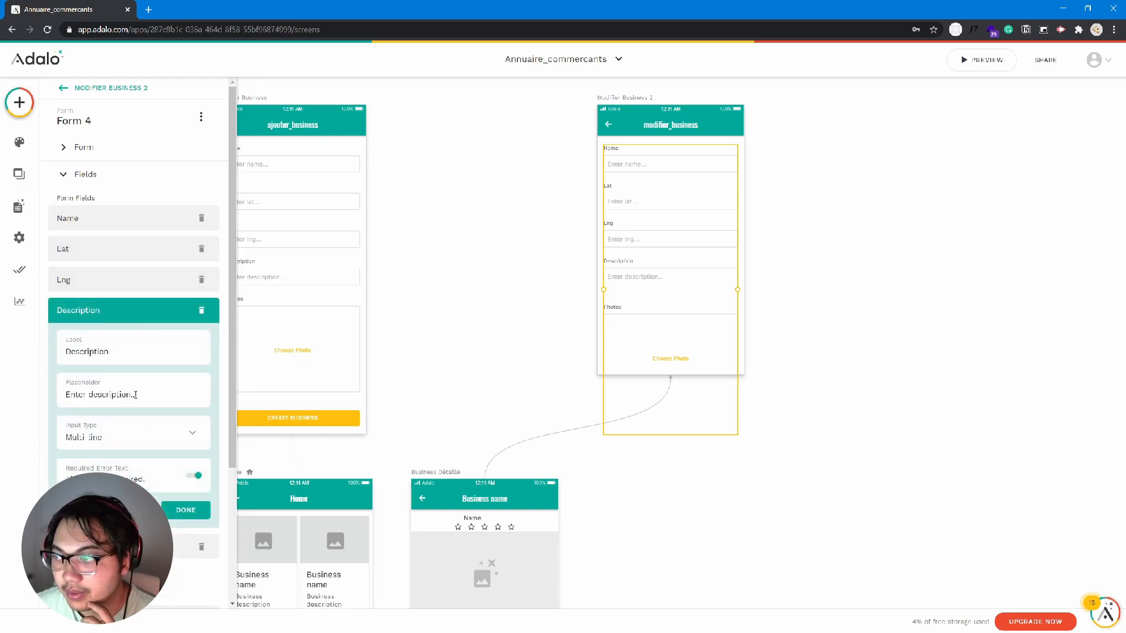
left_click(444, 300)
Step: Set the Description field of the ajouter_business form to multi-line input as well
left_click(294, 281)
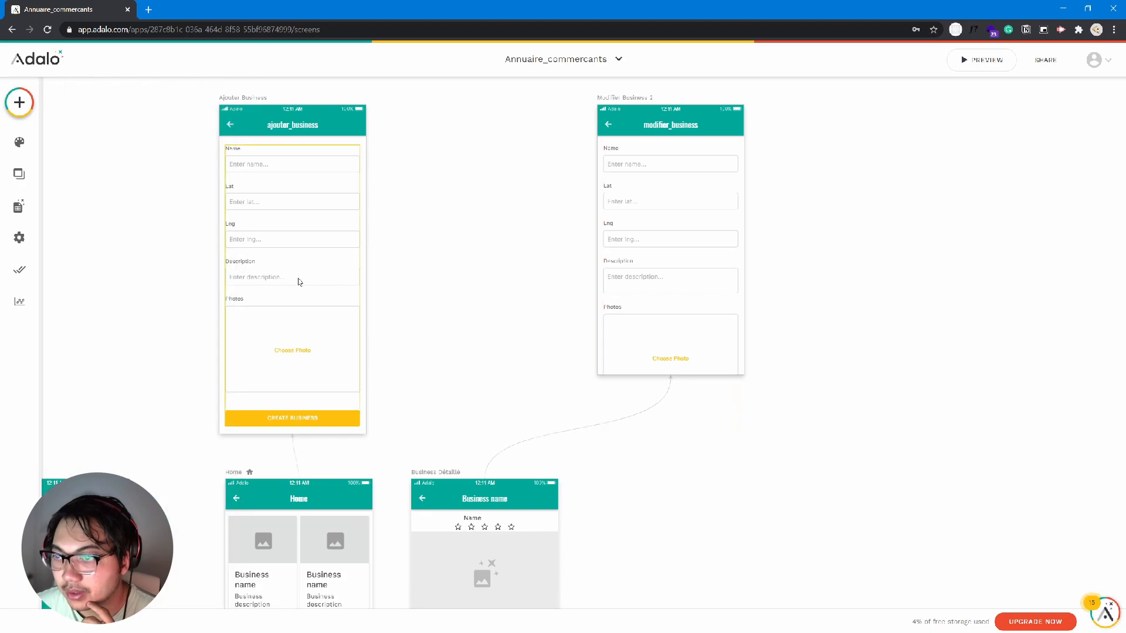
left_click(121, 275)
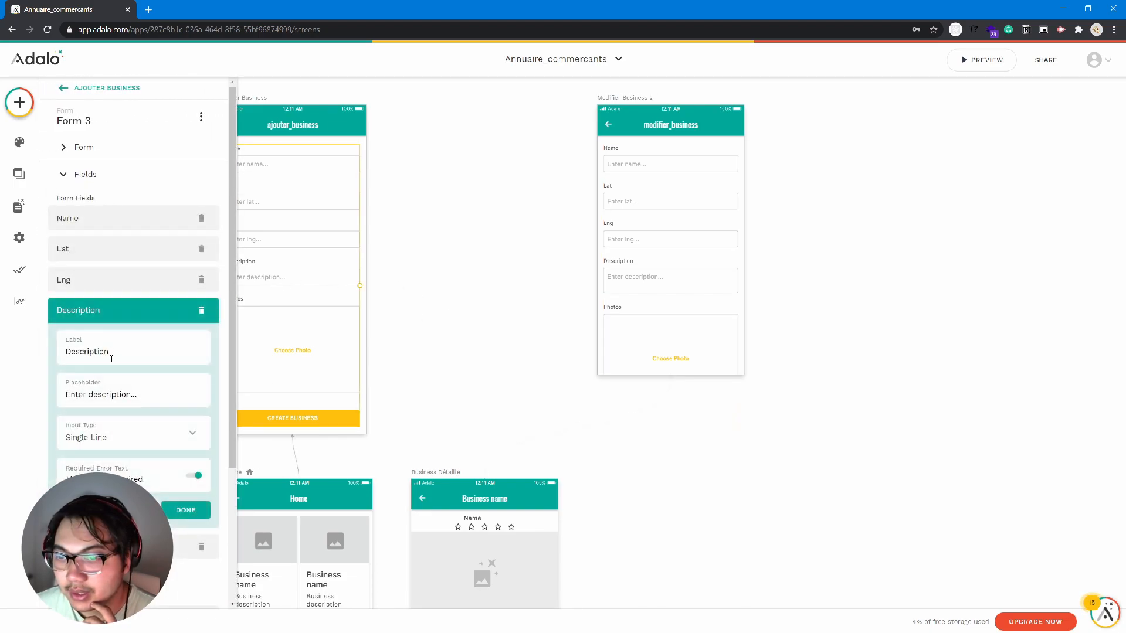
left_click(115, 440)
left_click(134, 396)
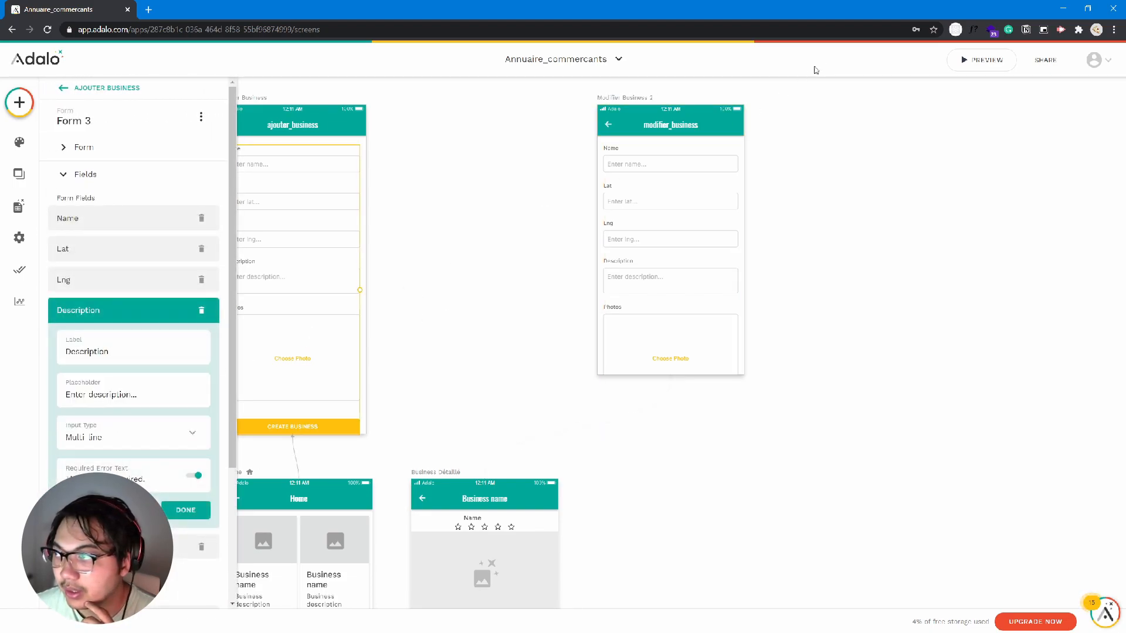
Step: Preview the app again and inspect the description and photo in the business's edit form
left_click(980, 59)
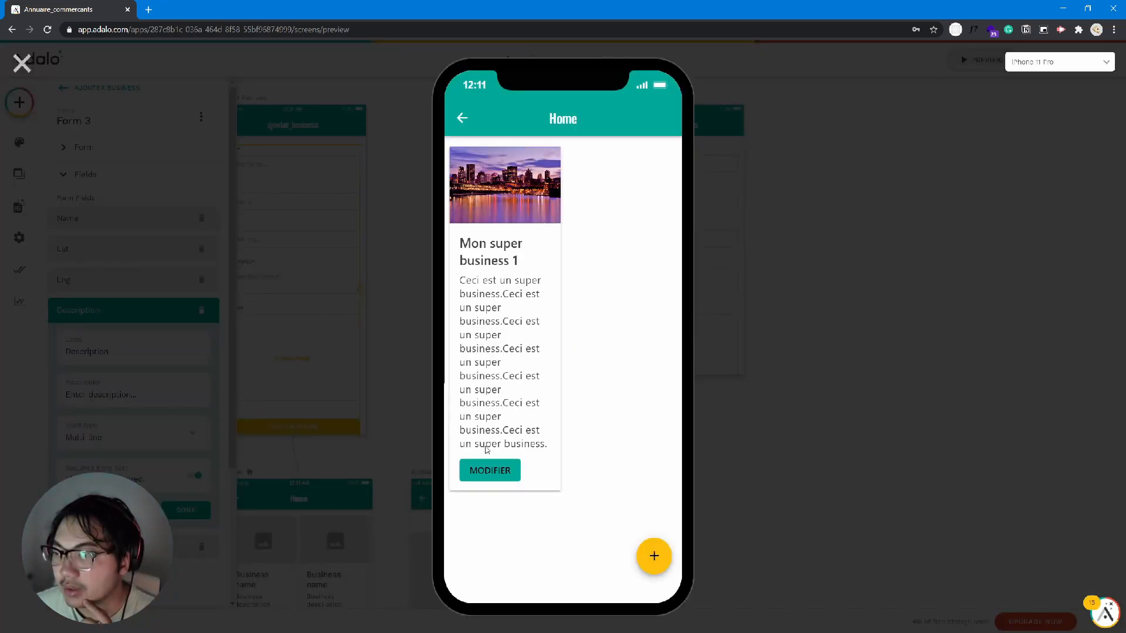
left_click(491, 472)
left_click(525, 341)
scroll(550, 354, "down", 2)
scroll(550, 355, "up", 2)
scroll(569, 380, "down", 2)
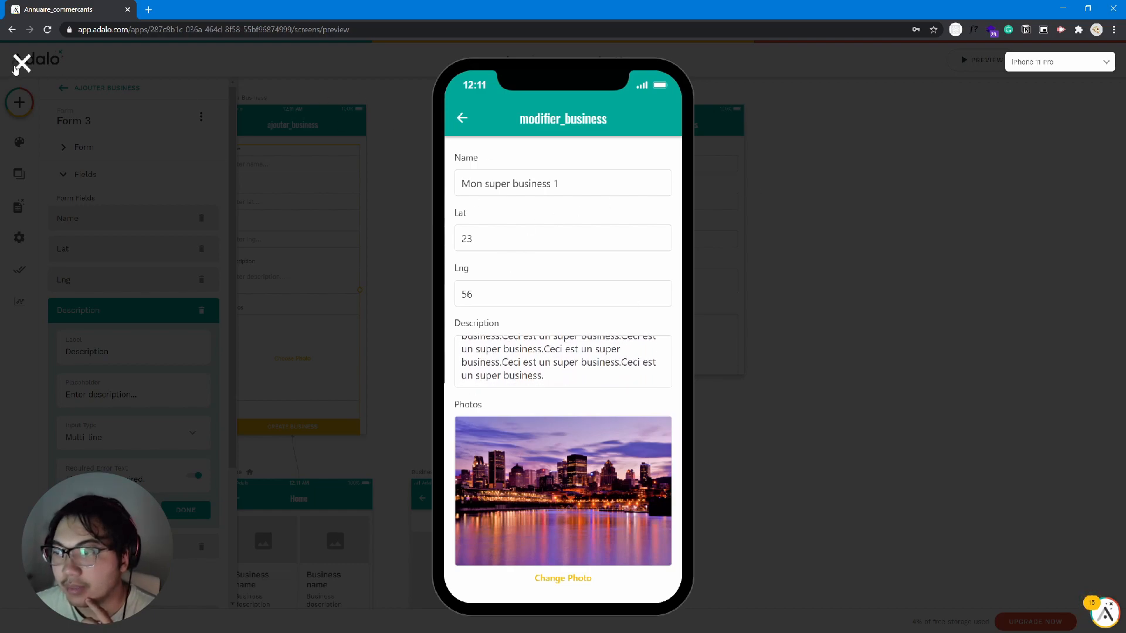
Step: Shorten the business description to "Ceci est un super business", update the business, check its details screen and close the preview
left_click_drag(542, 332, 579, 350)
key("BackSpace")
key("BackSpace")
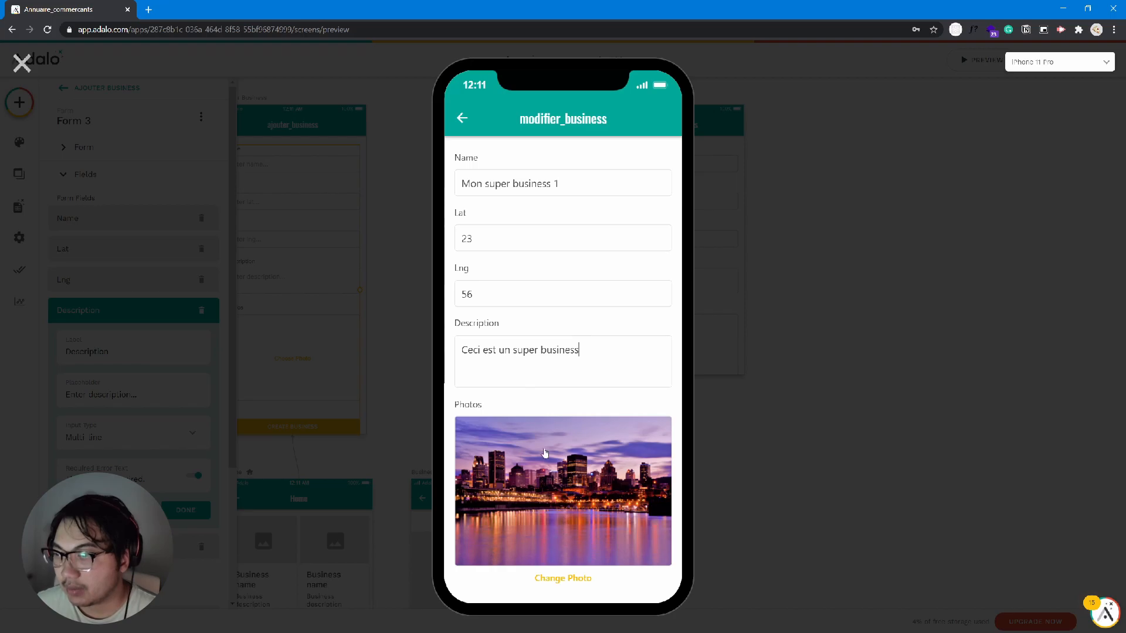
scroll(544, 458, "down", 2)
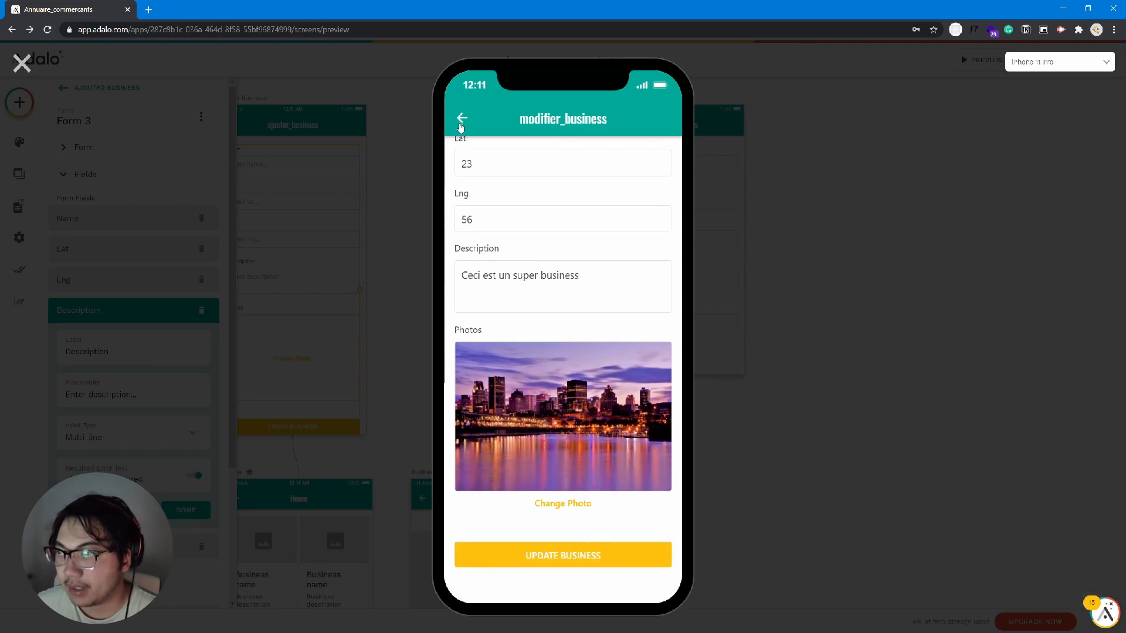
left_click(461, 120)
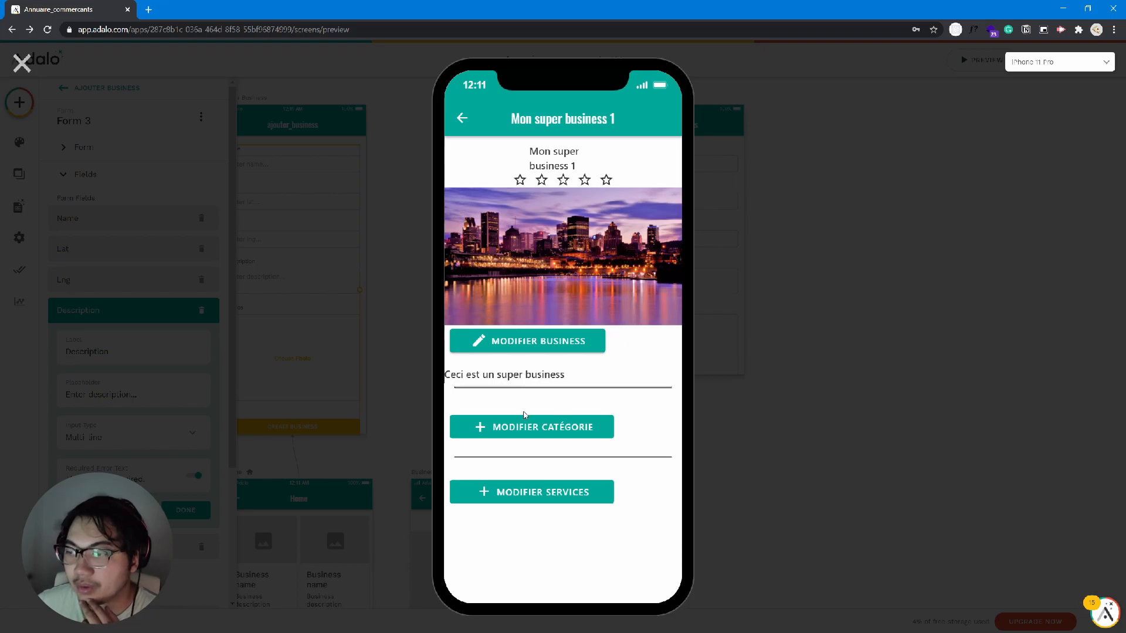
left_click(22, 63)
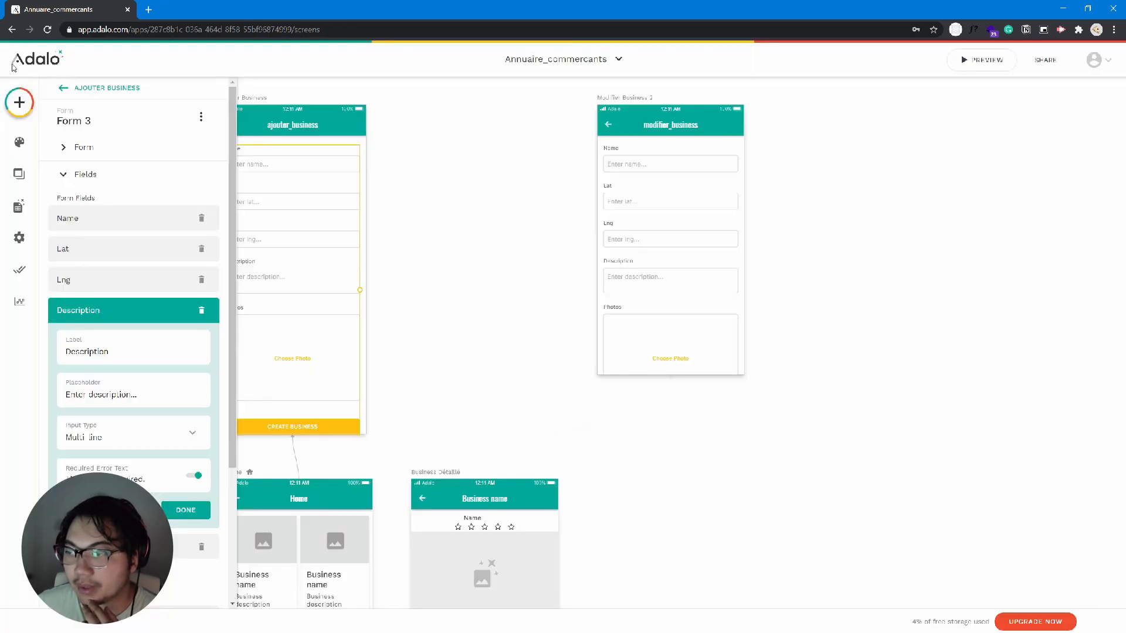
Step: Select the Modifier Catégorie button on the Business Détaillée screen and open its dynamic text options
scroll(447, 405, "down", 5)
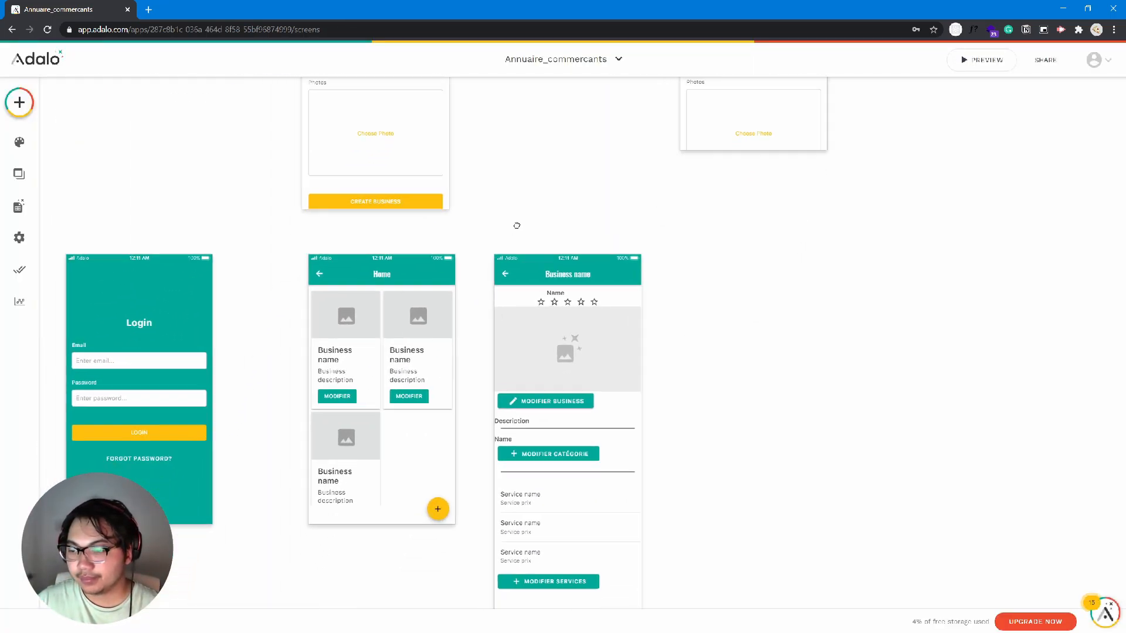
left_click(519, 427)
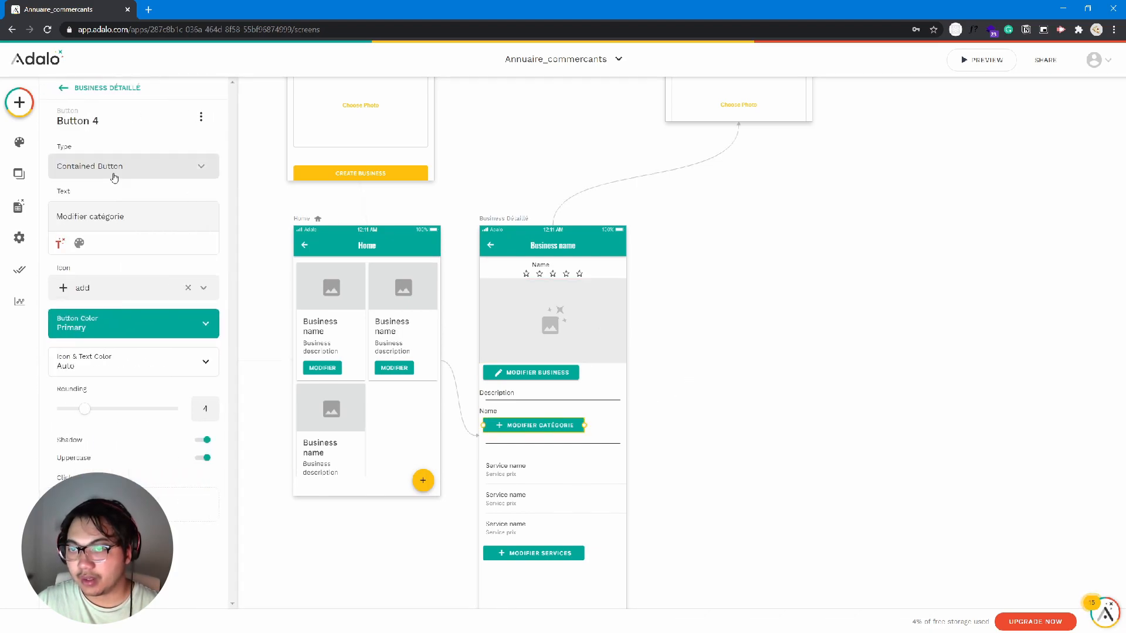
left_click(61, 244)
left_click(61, 244)
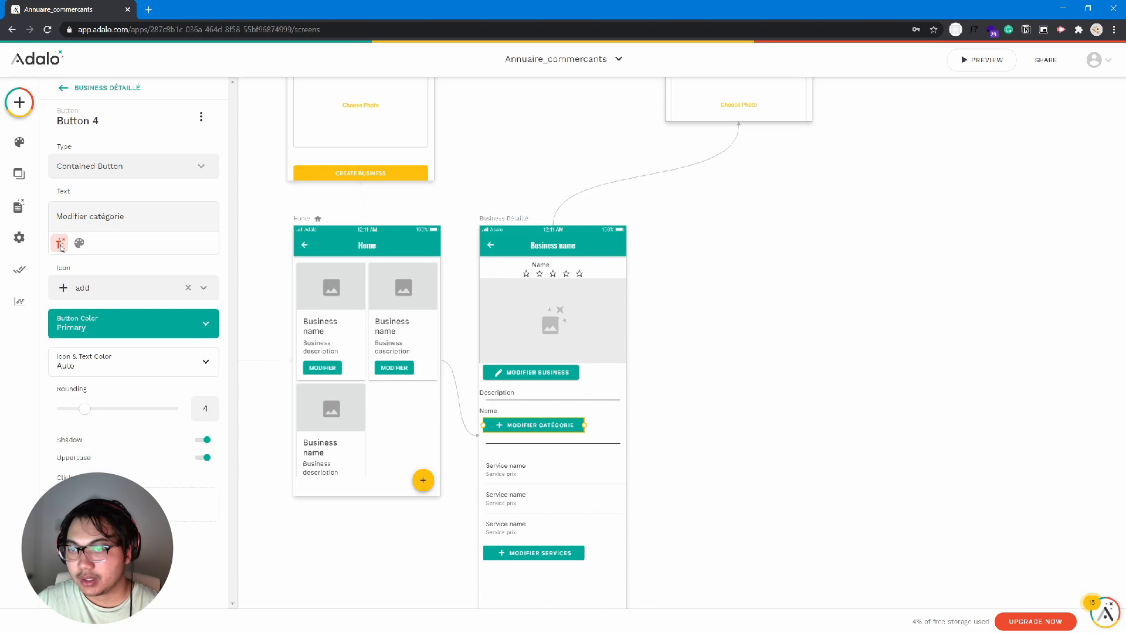
Step: Try to append the current business's category name to the text of the Modifier catégorie button
left_click(61, 243)
mouse_move(117, 278)
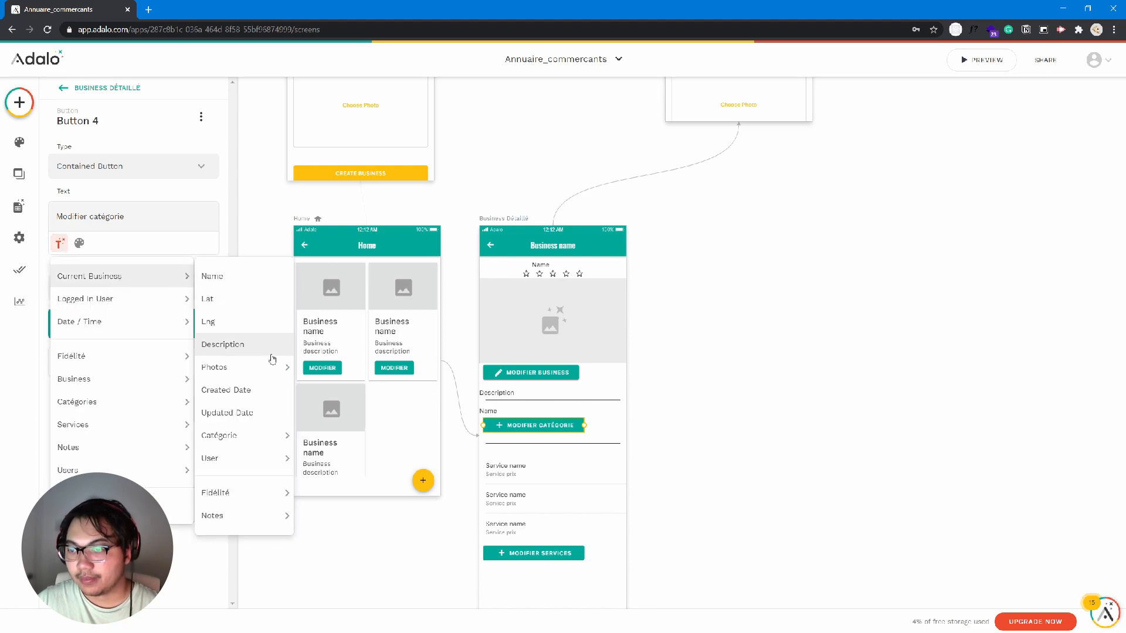
mouse_move(262, 436)
left_click(319, 435)
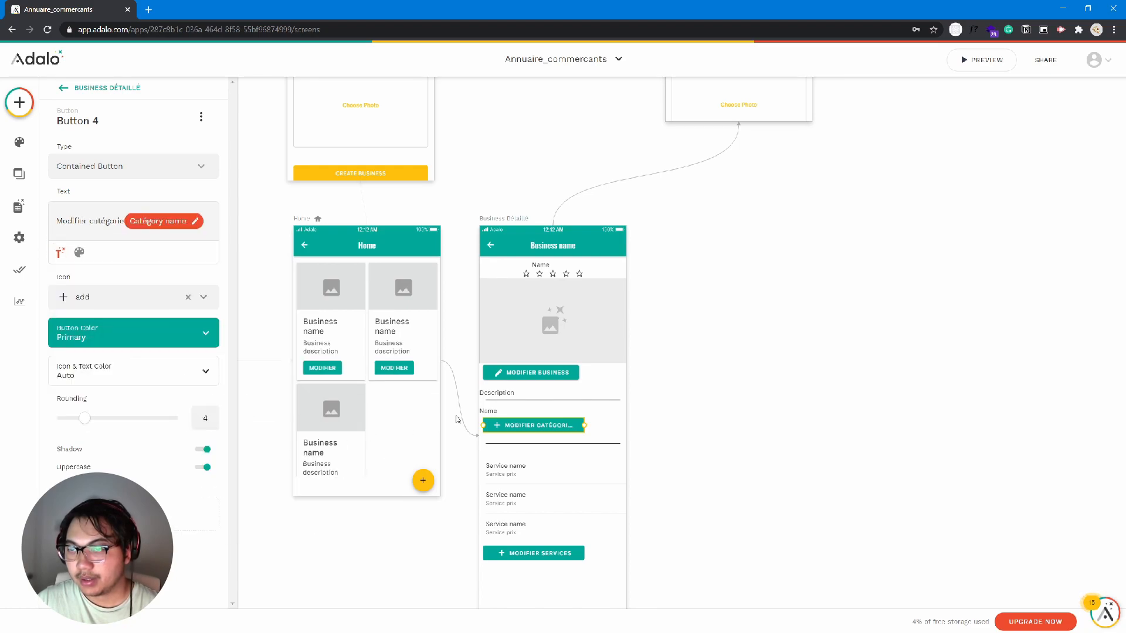
key("BackSpace")
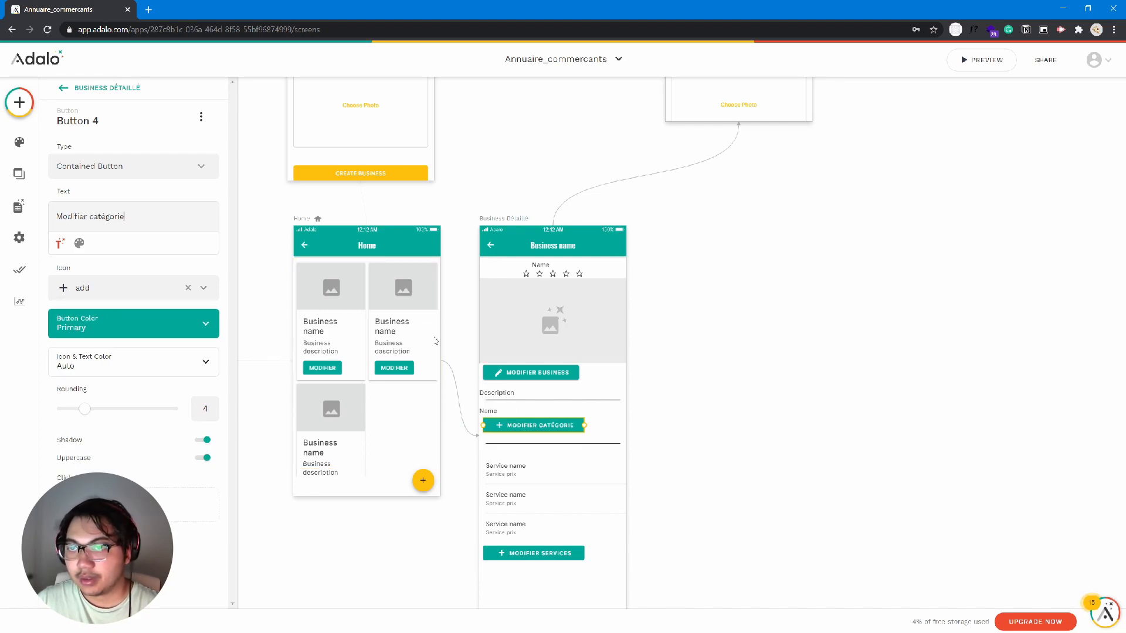
left_click(588, 171)
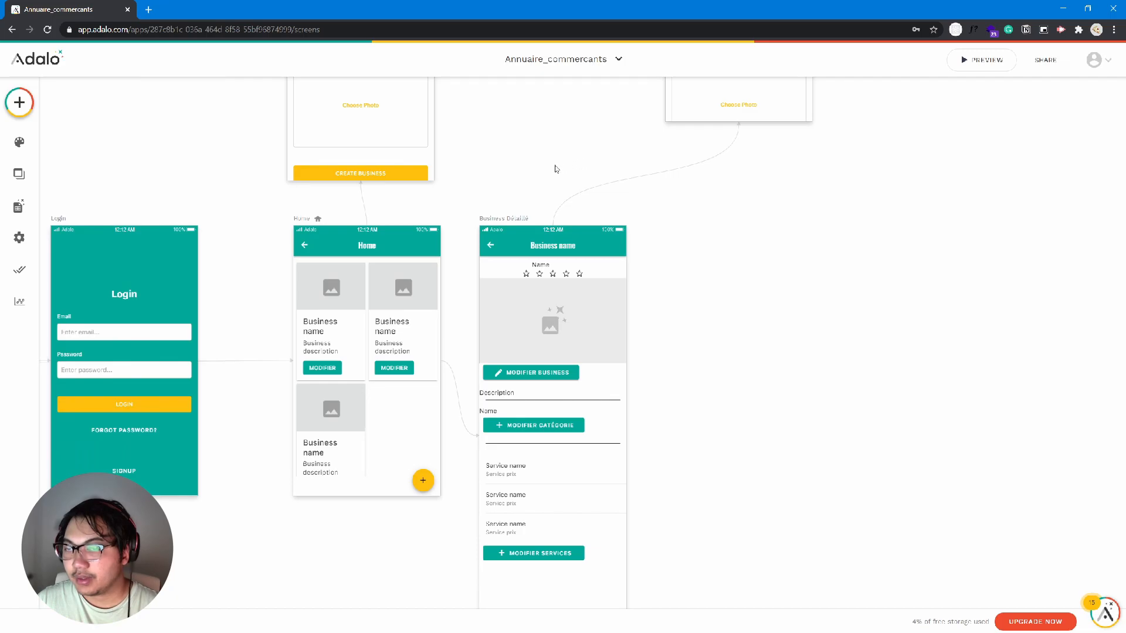
Step: Link the Modifier catégorie button to a new App Bar screen named "categories" and place that screen beside Business Détaillé
scroll(634, 182, "up", 2)
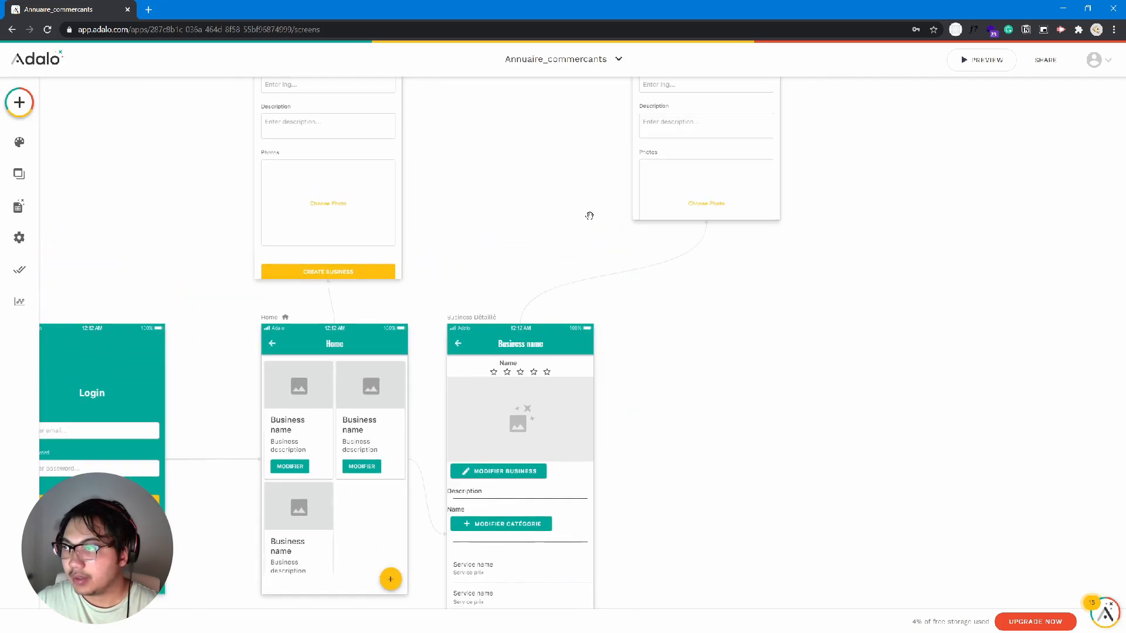
scroll(411, 352, "down", 2)
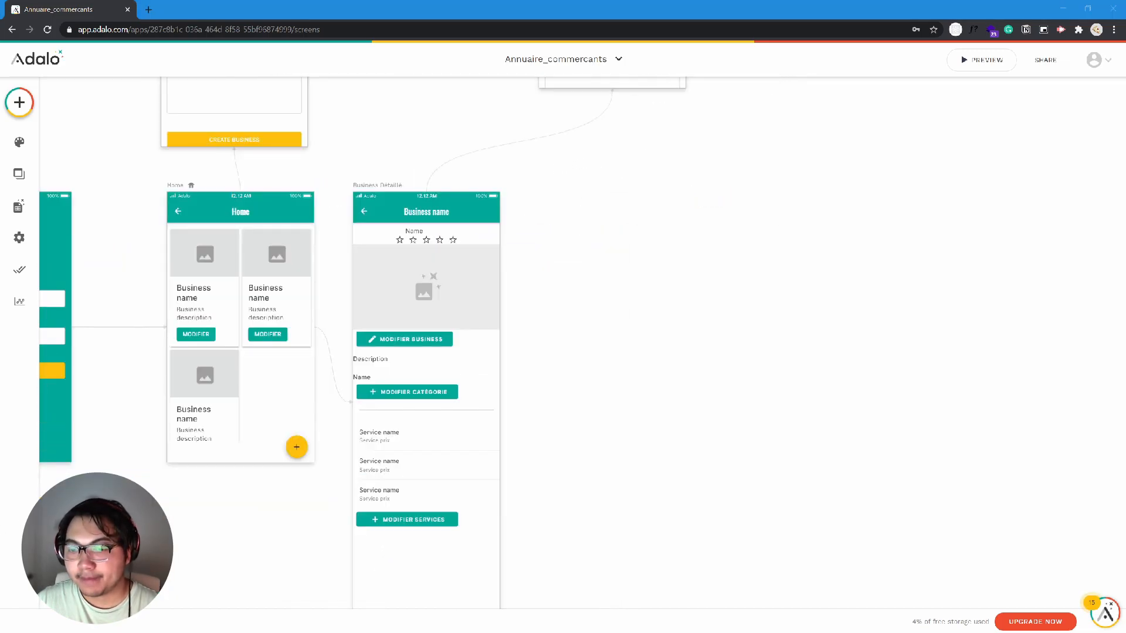
left_click(410, 392)
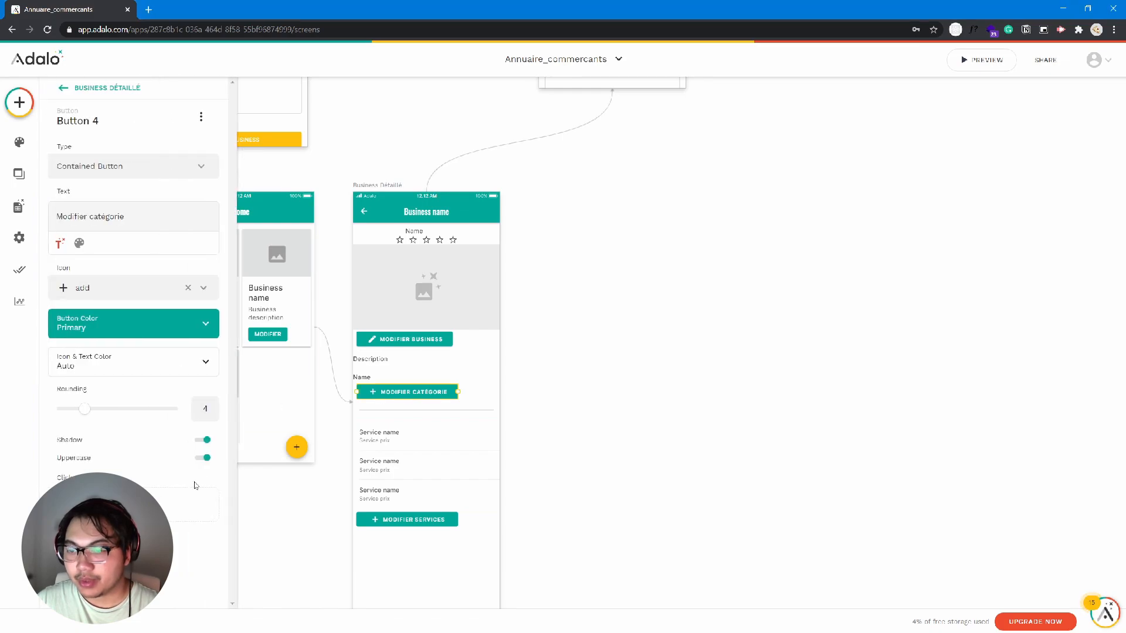
left_click(194, 537)
mouse_move(145, 328)
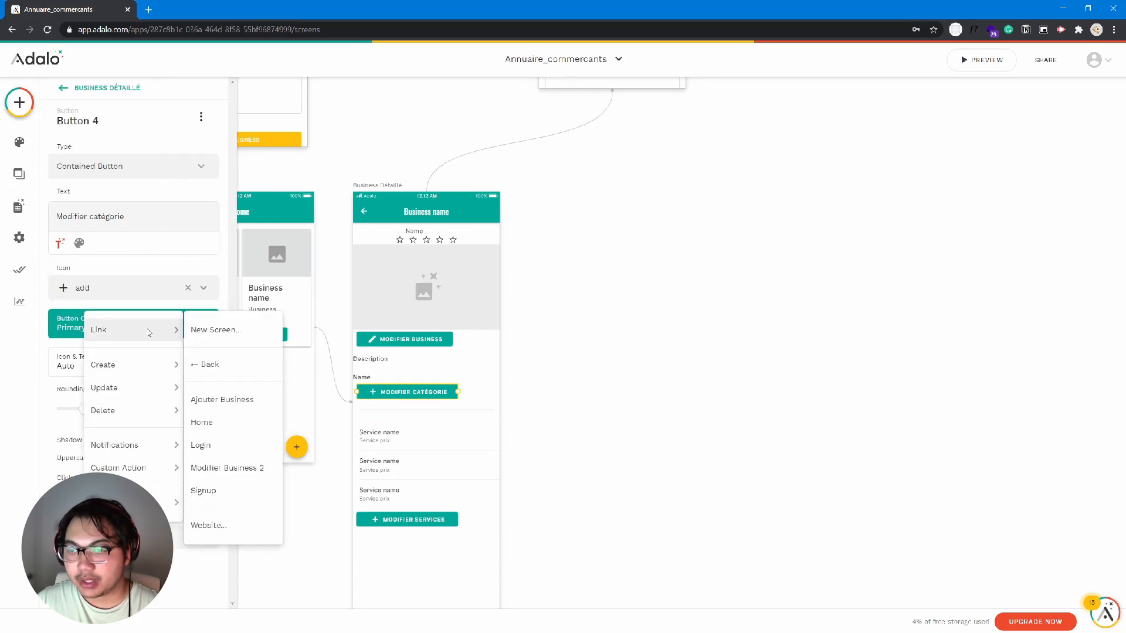
left_click(208, 329)
type("categories")
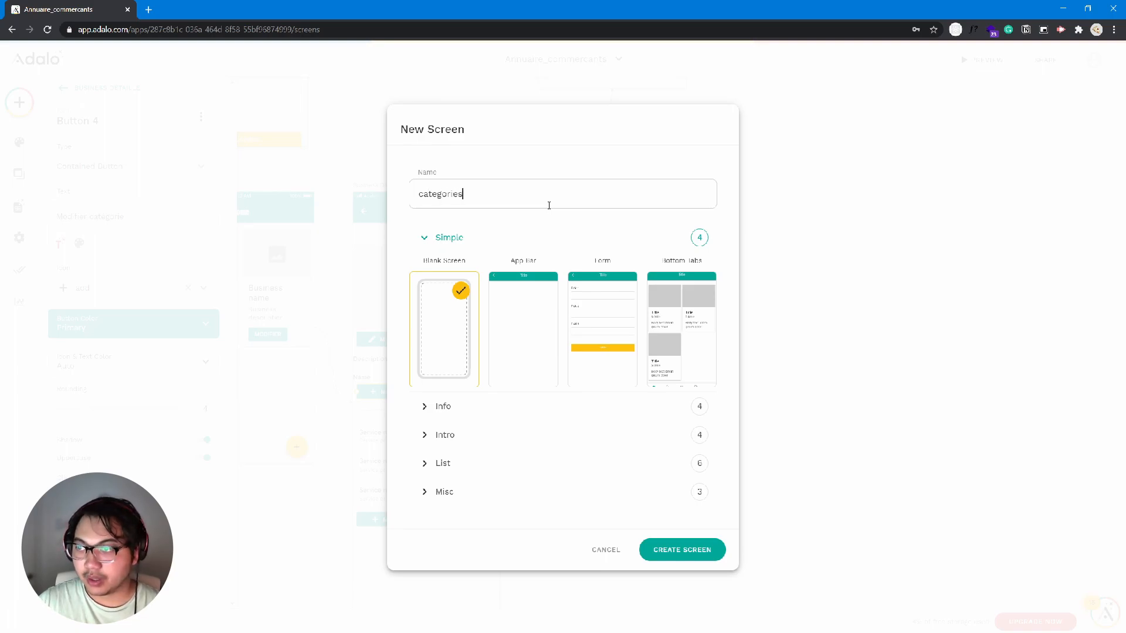
left_click(522, 317)
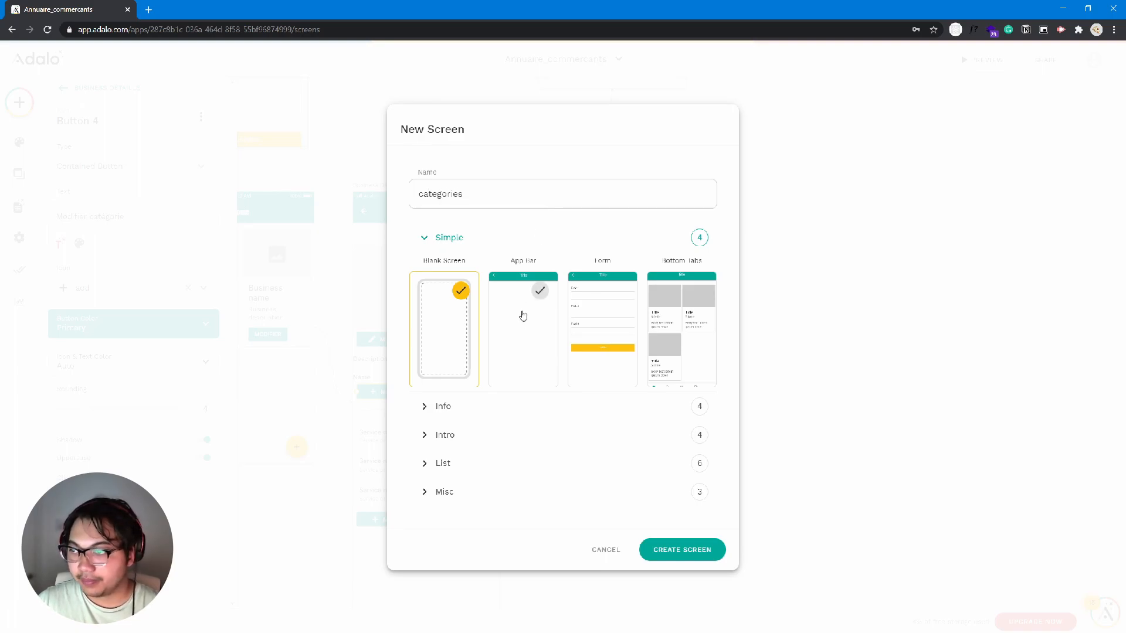
left_click(686, 550)
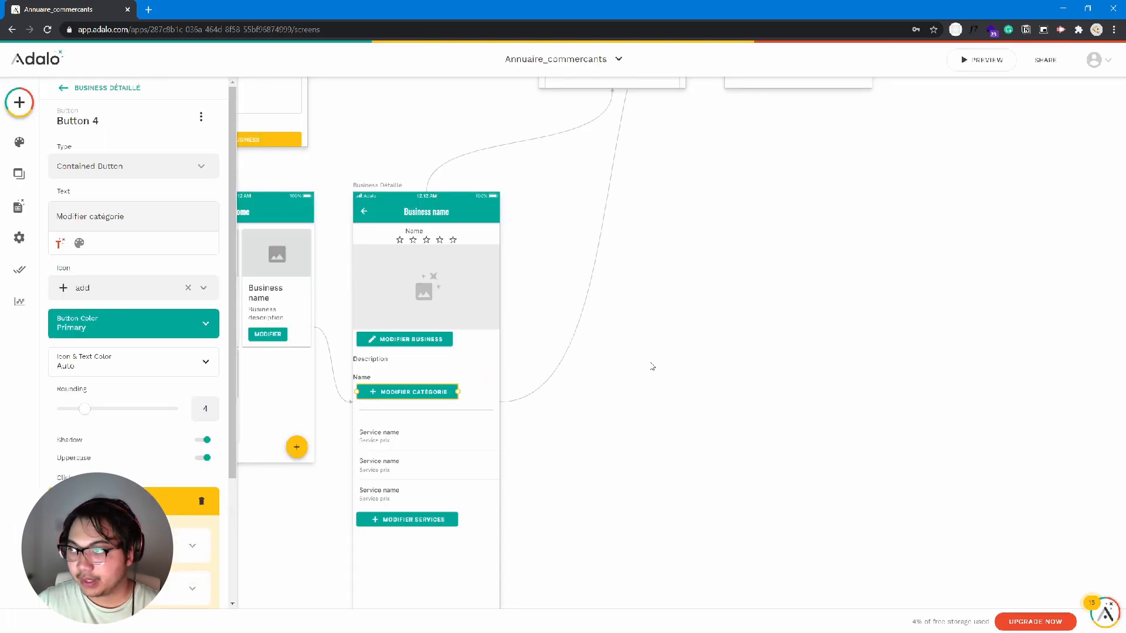
left_click_drag(675, 208, 685, 588)
left_click_drag(750, 194, 673, 323)
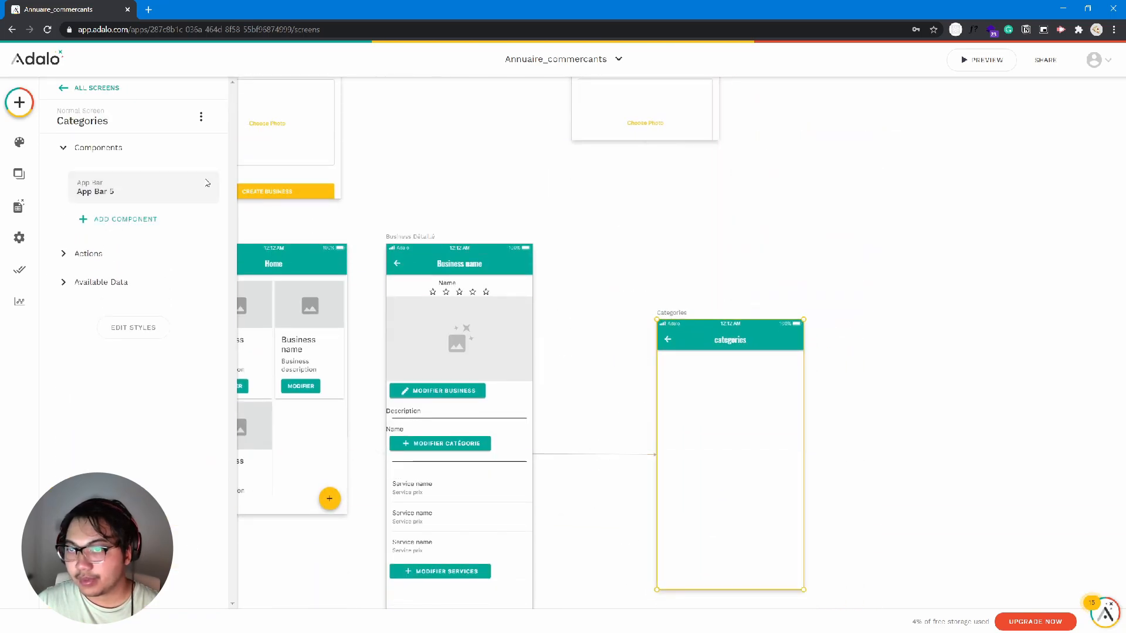
Step: Add an Image List component below the app bar of the categories screen
left_click(19, 102)
scroll(150, 439, "down", 4)
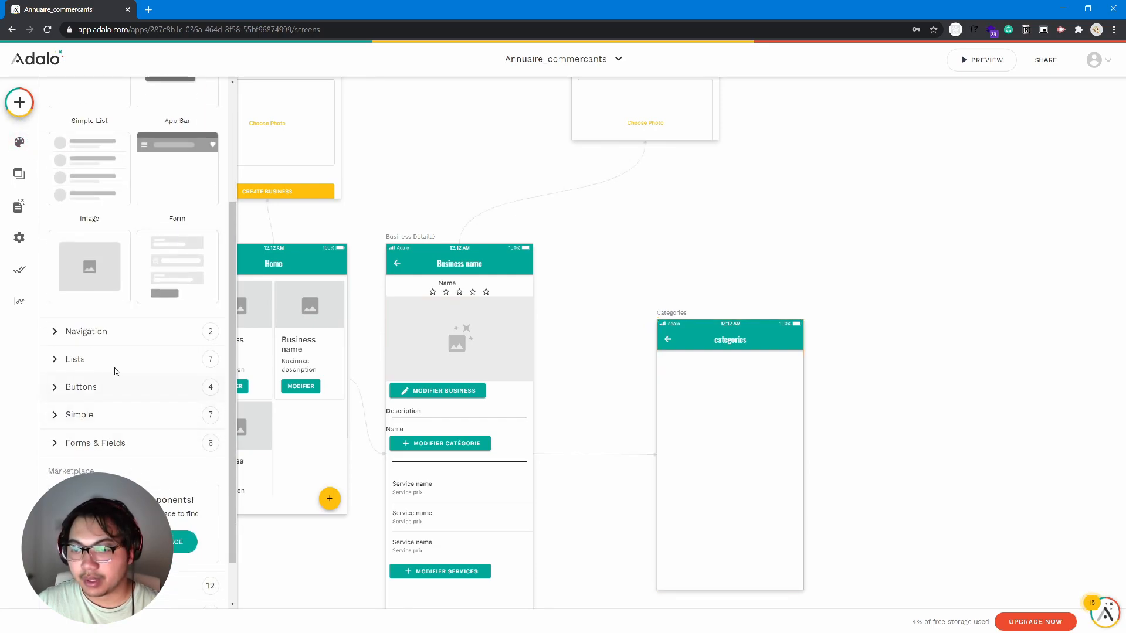
left_click(112, 359)
scroll(181, 455, "down", 3)
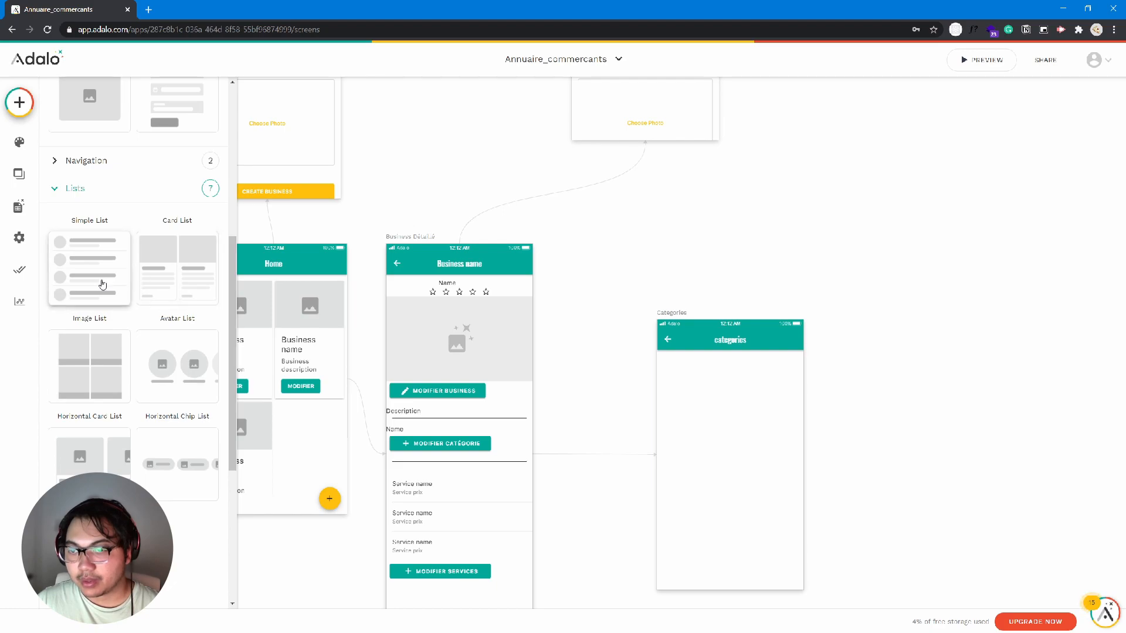
left_click_drag(94, 364, 732, 443)
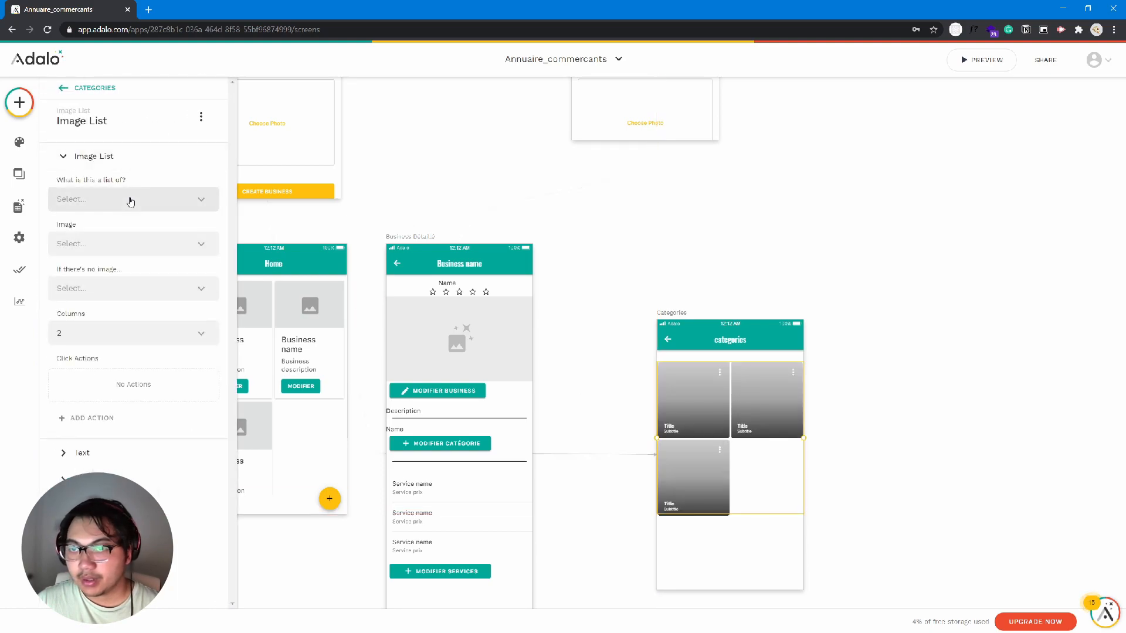
Step: Set the image list to display the Catégories collection
left_click(130, 201)
left_click(716, 393)
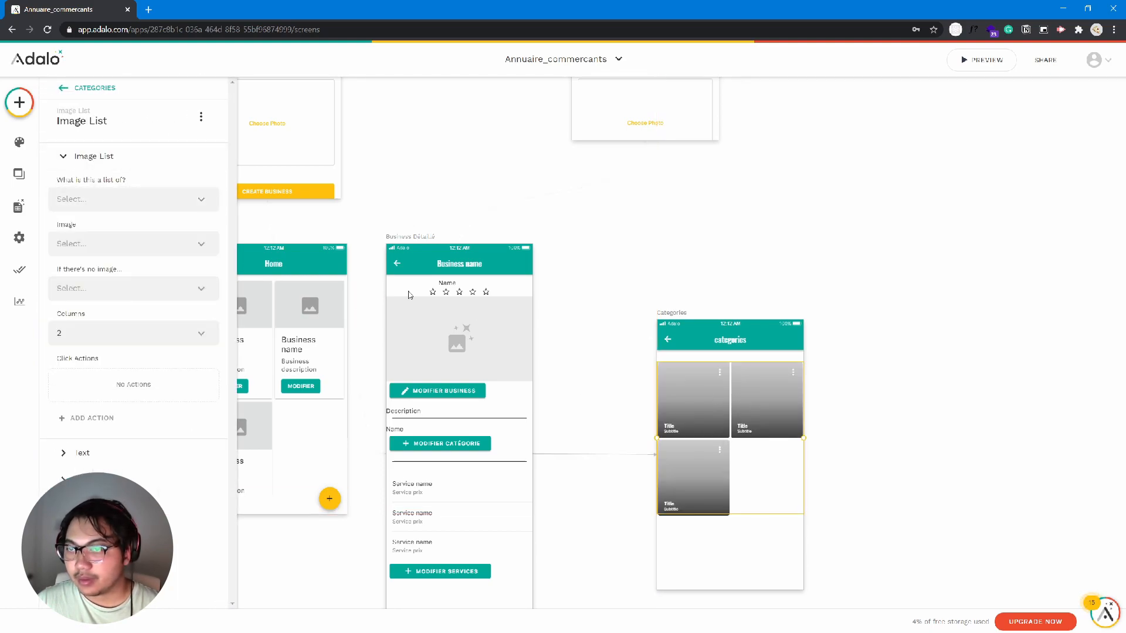
left_click(131, 200)
left_click(130, 274)
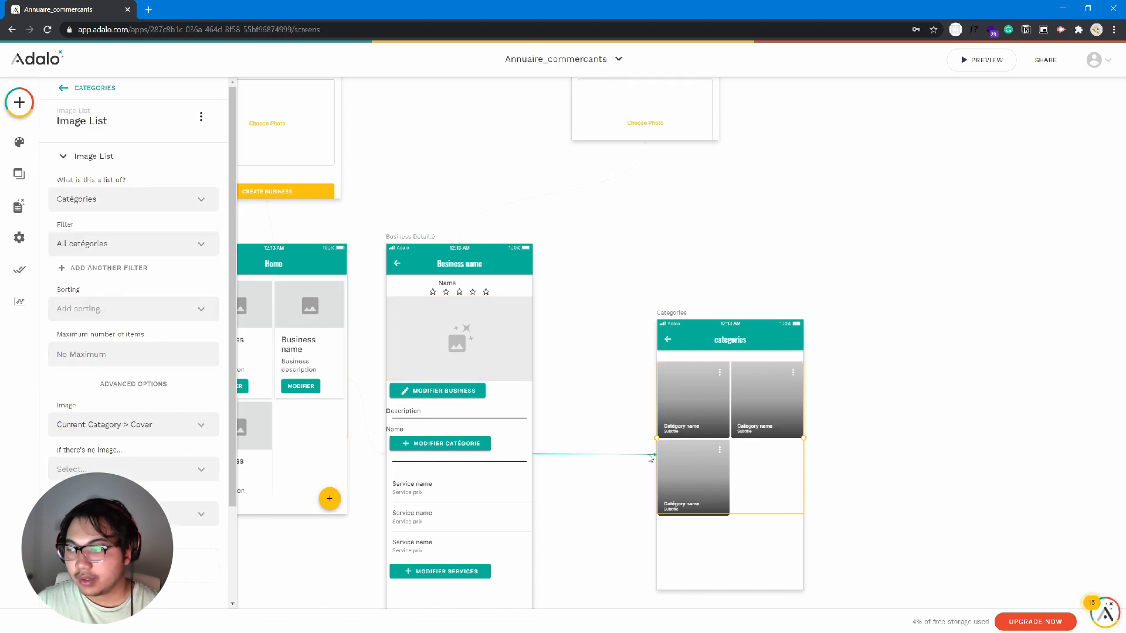
Step: Turn off the icon shown on the image list's items
scroll(197, 446, "down", 2)
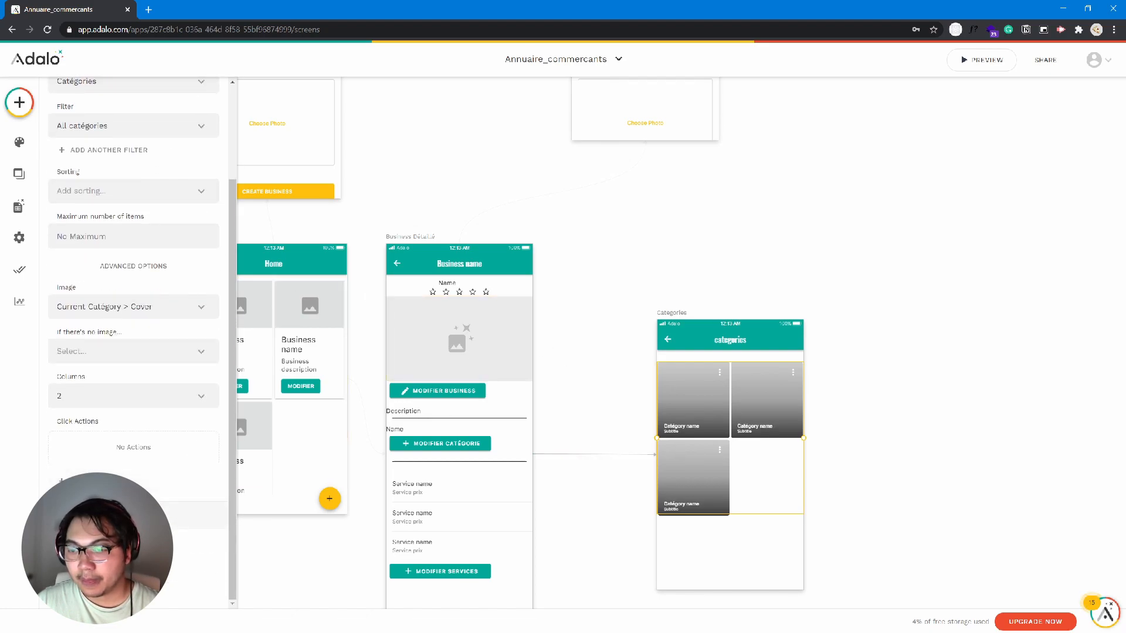
scroll(196, 445, "down", 3)
left_click(203, 567)
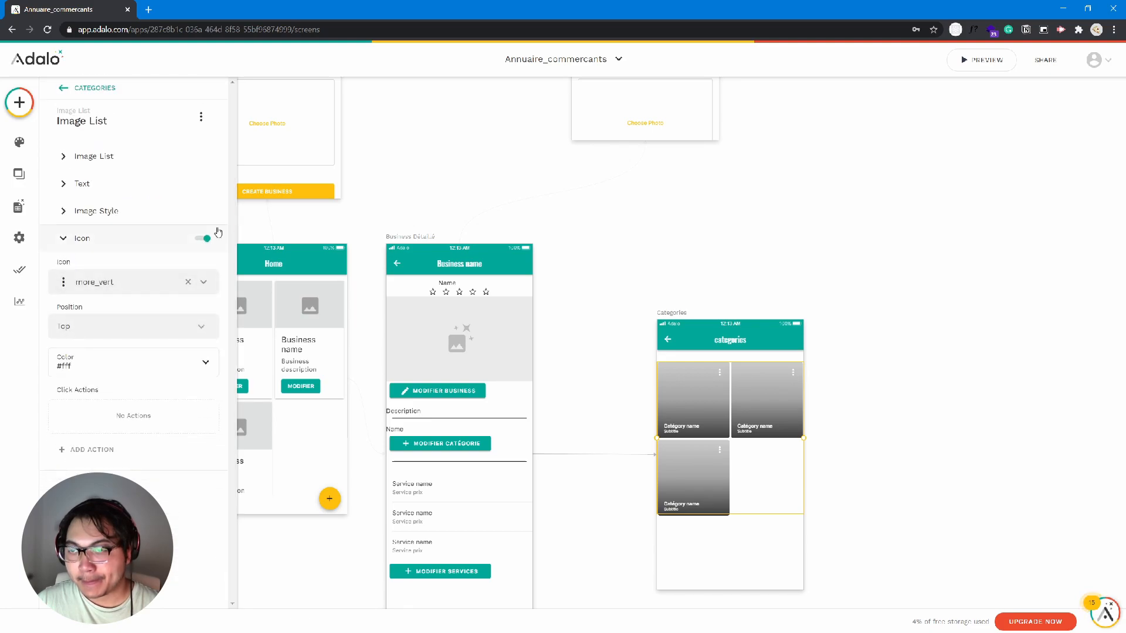
left_click(203, 240)
left_click(202, 240)
left_click(203, 240)
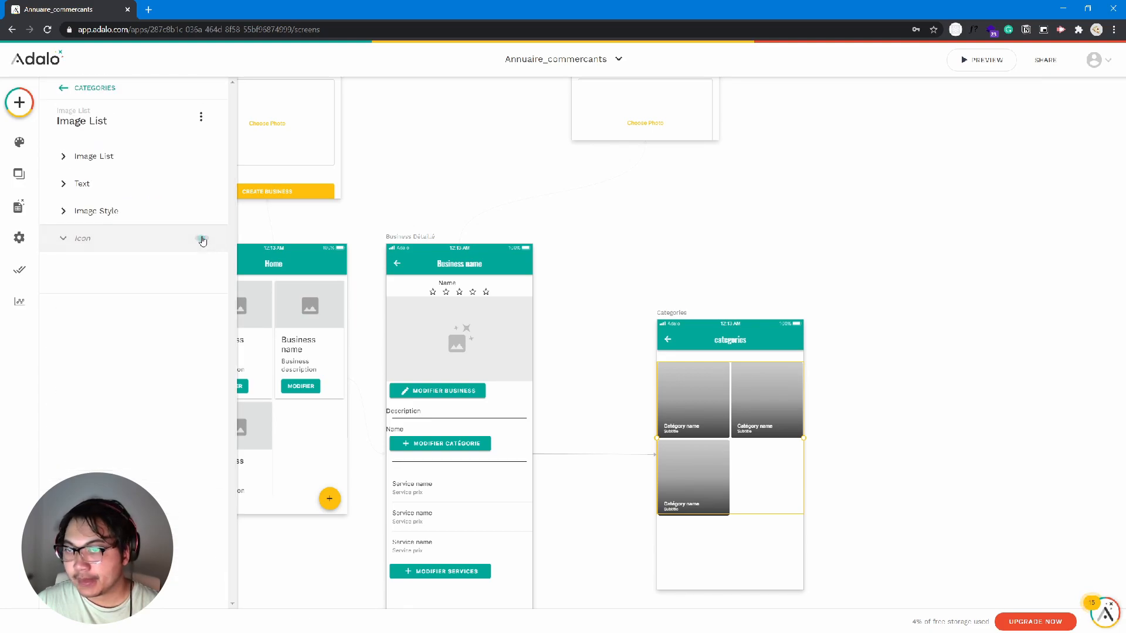
left_click(150, 222)
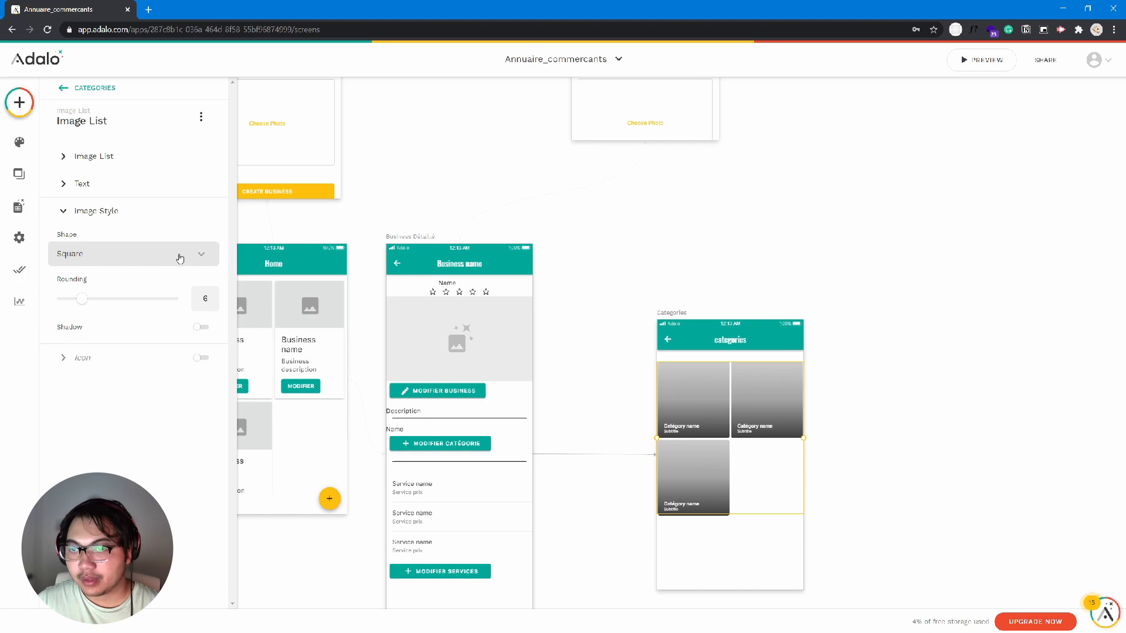
left_click(181, 257)
left_click(159, 305)
left_click(155, 258)
left_click(144, 285)
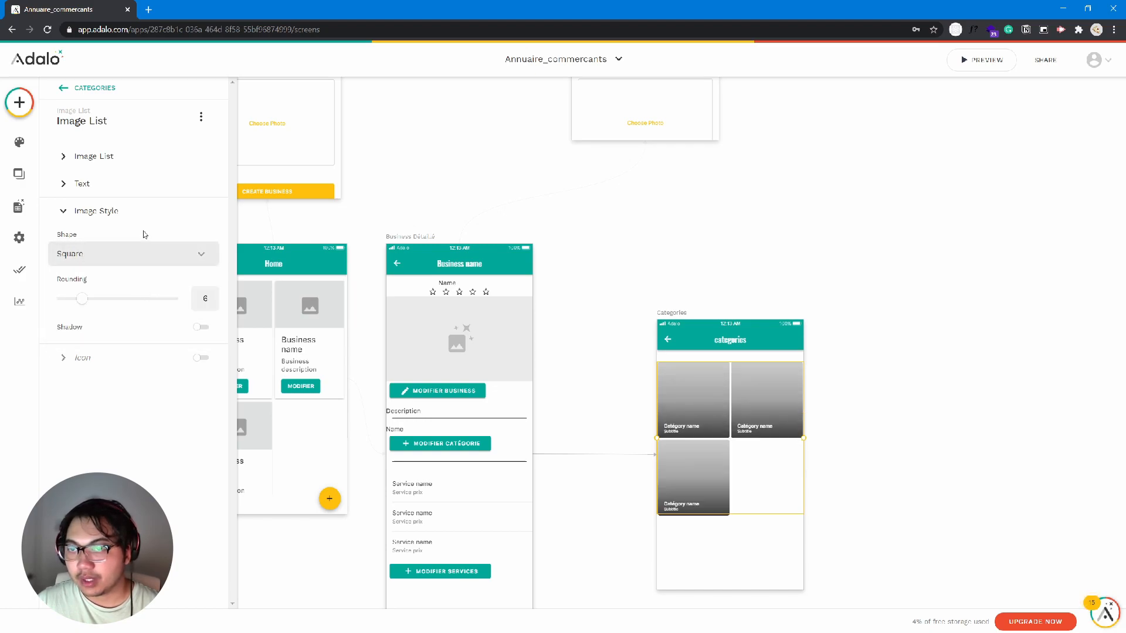
left_click(116, 214)
Step: Remove the placeholder subtitle from the image list, keeping only the category name as title
left_click(107, 156)
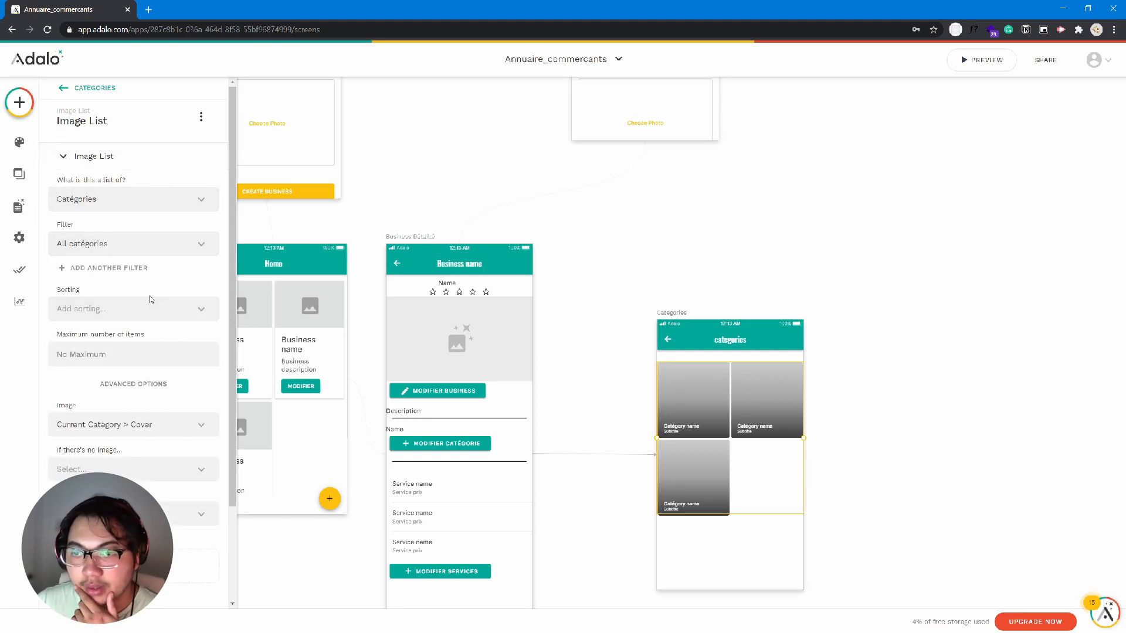
scroll(138, 284, "down", 2)
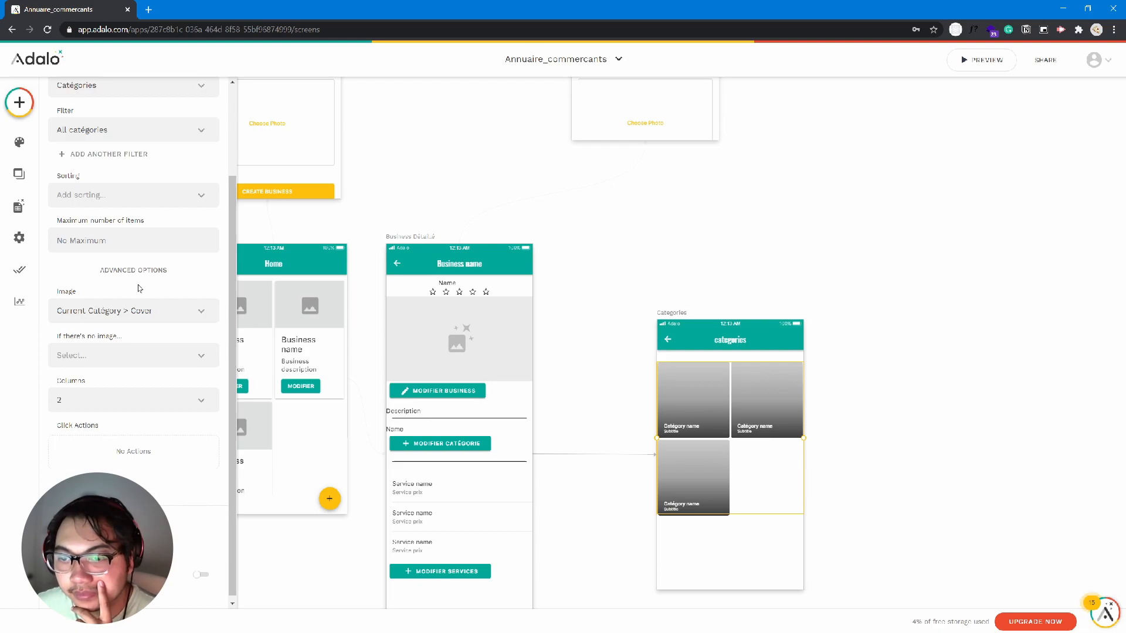
scroll(139, 288, "down", 1)
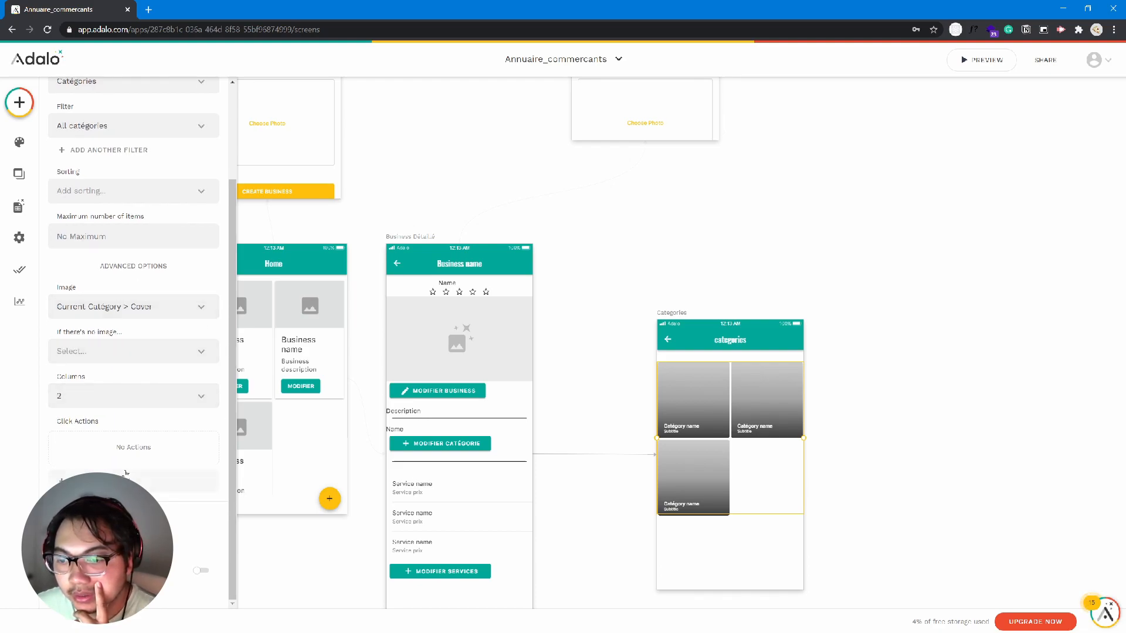
left_click(106, 515)
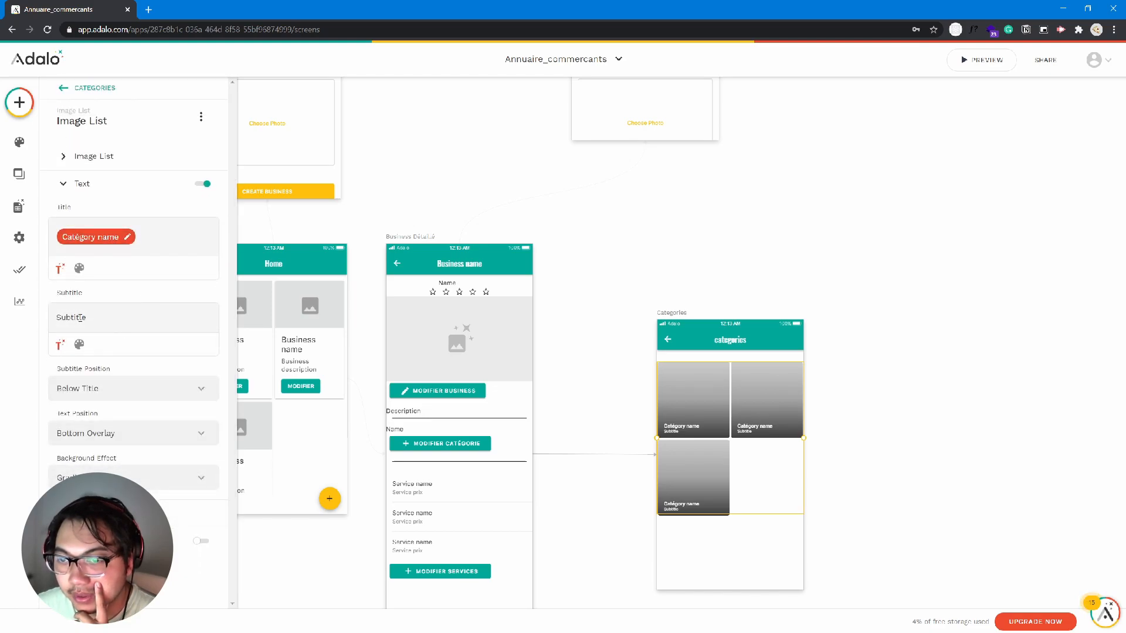
key("ctrl+a")
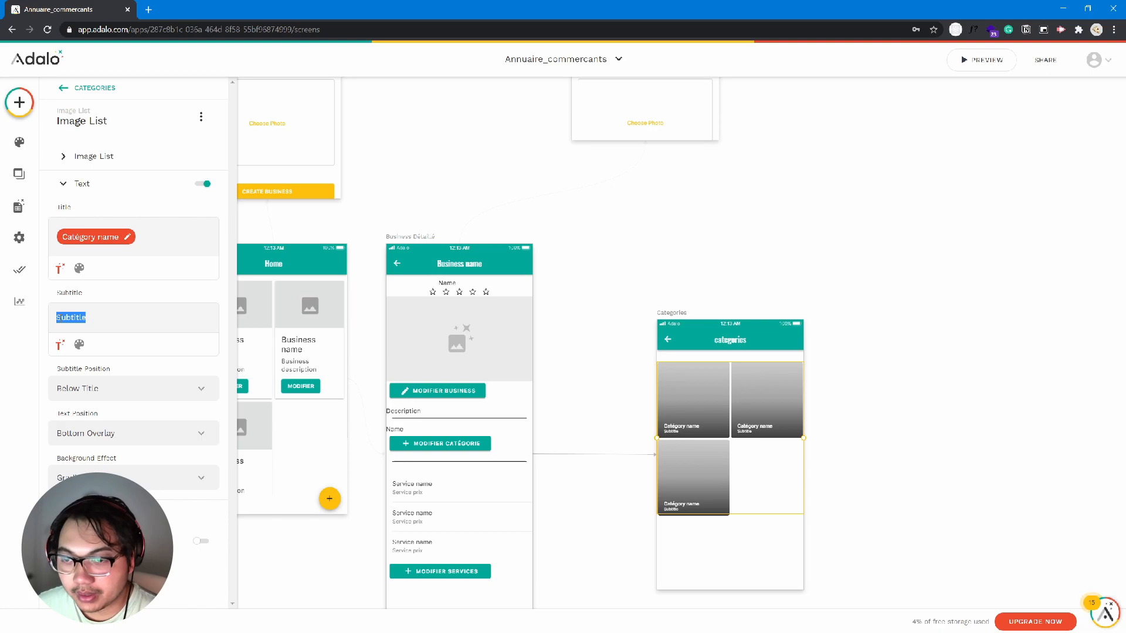
key("BackSpace")
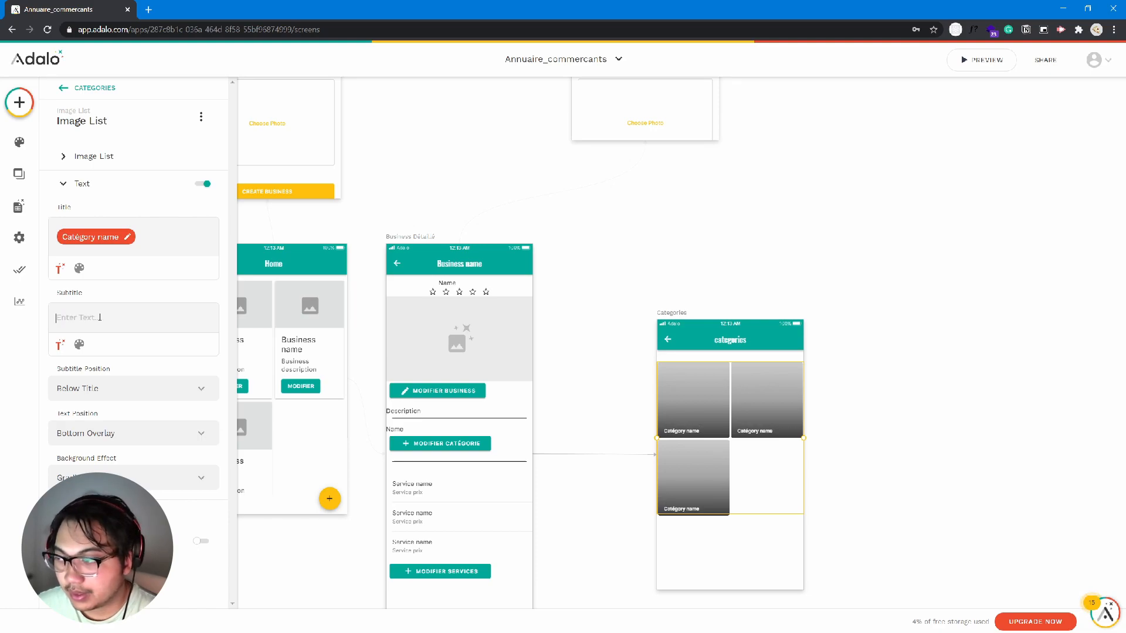
left_click(885, 406)
Step: Add a click action to the image list that updates the Catégorie of the Current Business
left_click(698, 392)
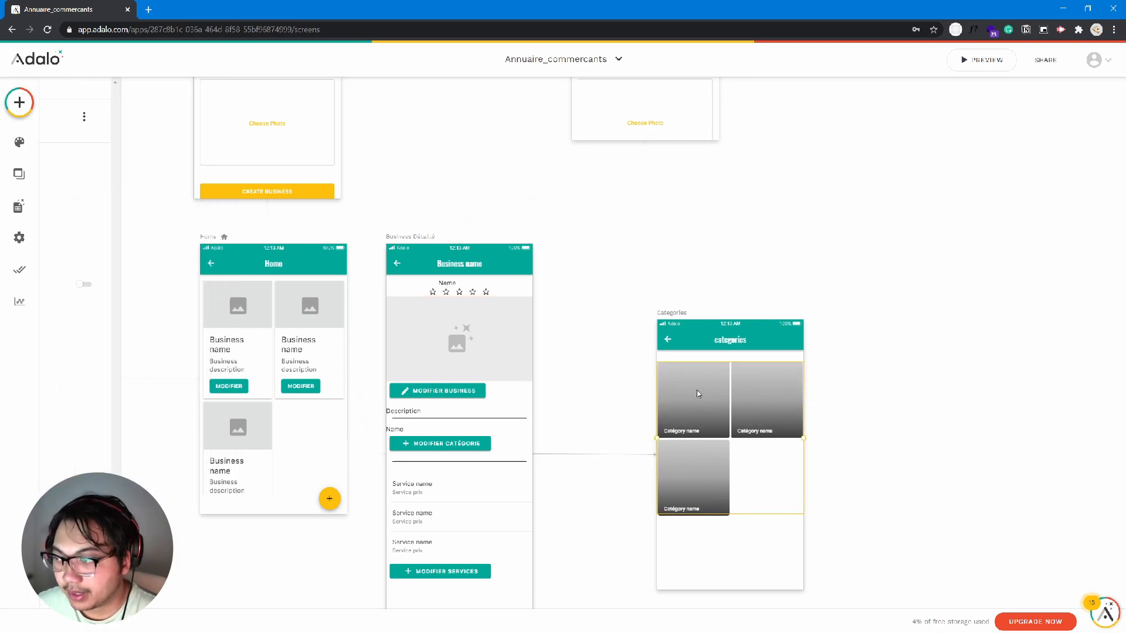
scroll(193, 471, "down", 2)
left_click(167, 468)
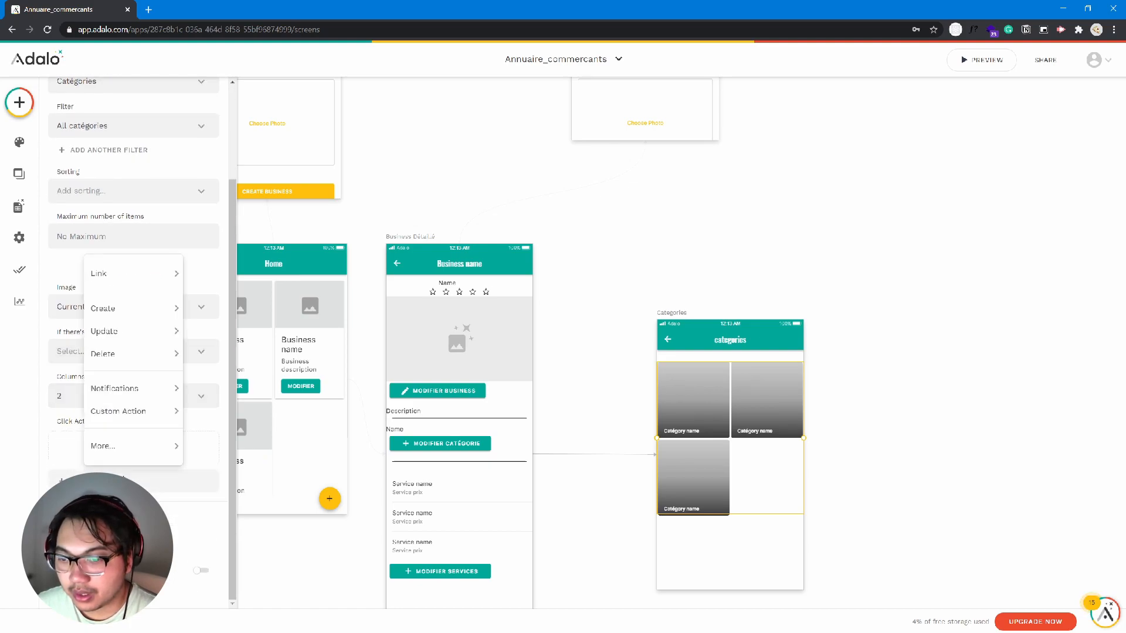
mouse_move(142, 393)
mouse_move(150, 331)
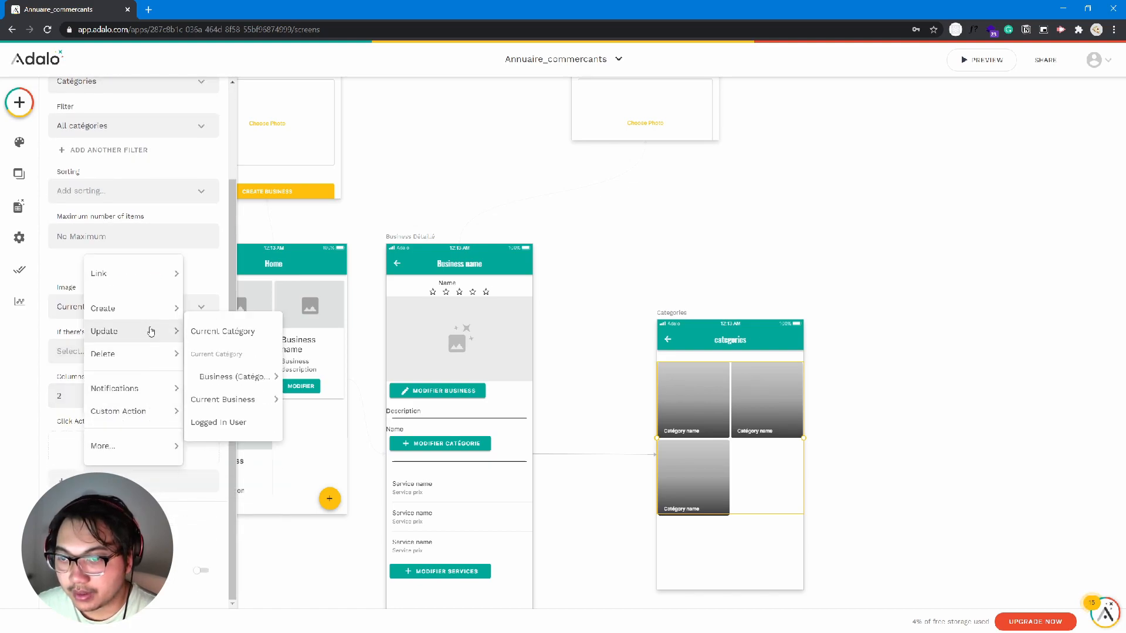
mouse_move(235, 375)
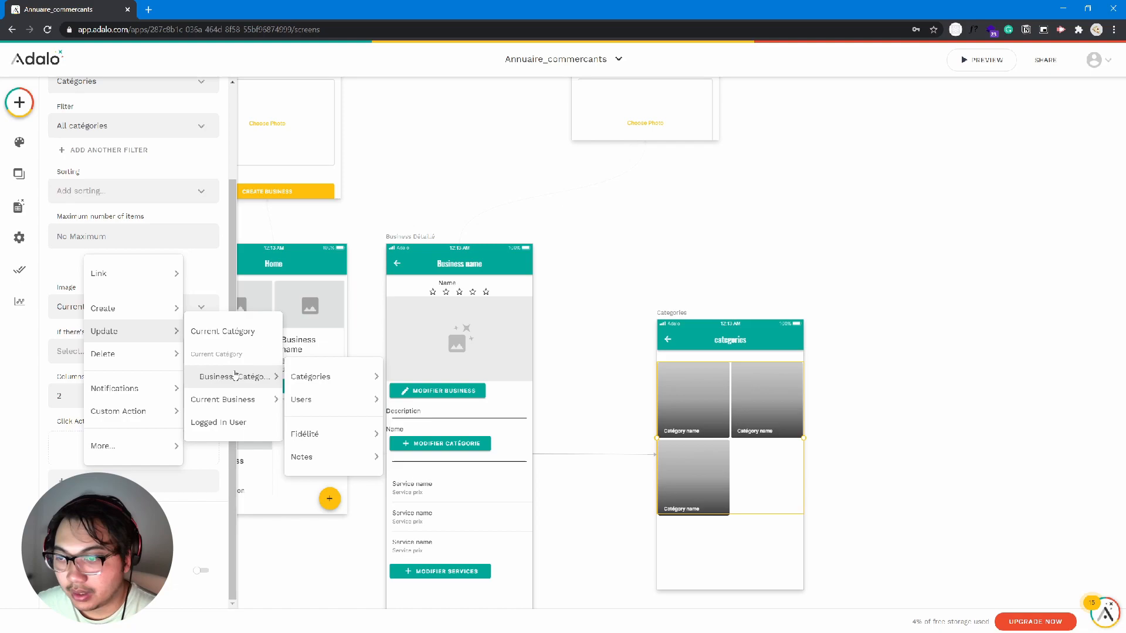
mouse_move(327, 381)
mouse_move(432, 387)
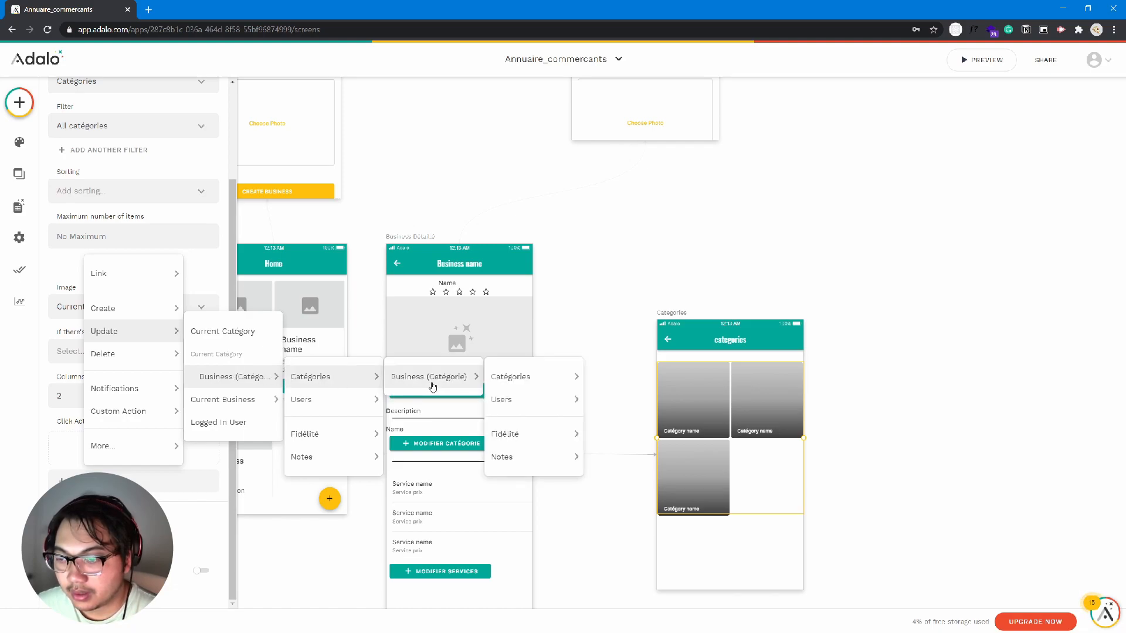
mouse_move(217, 400)
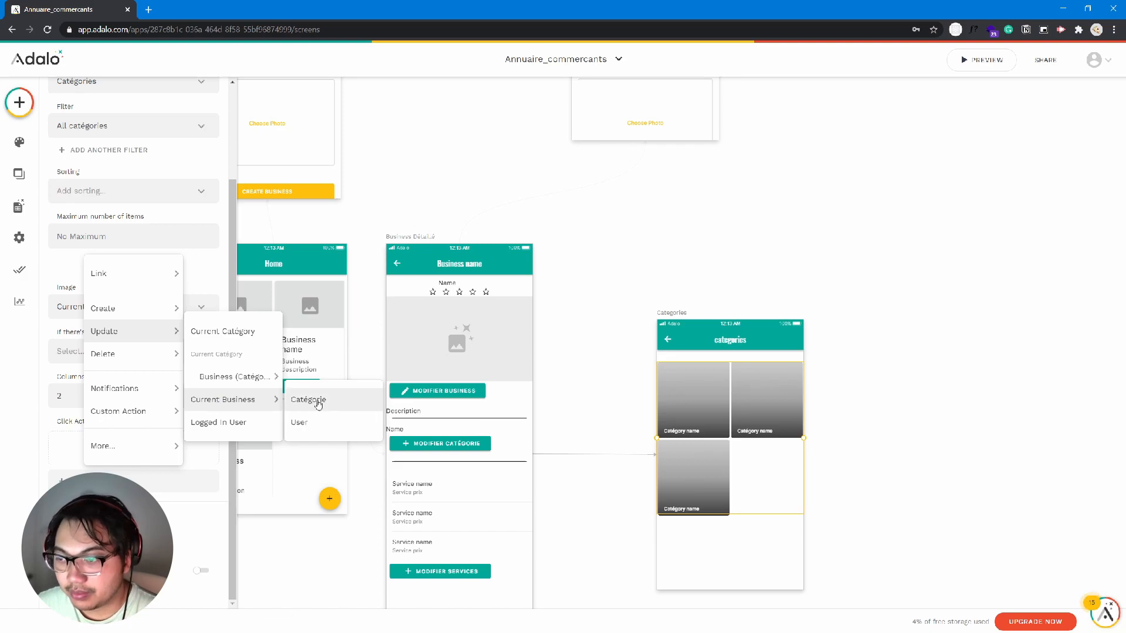
left_click(320, 402)
scroll(176, 486, "down", 2)
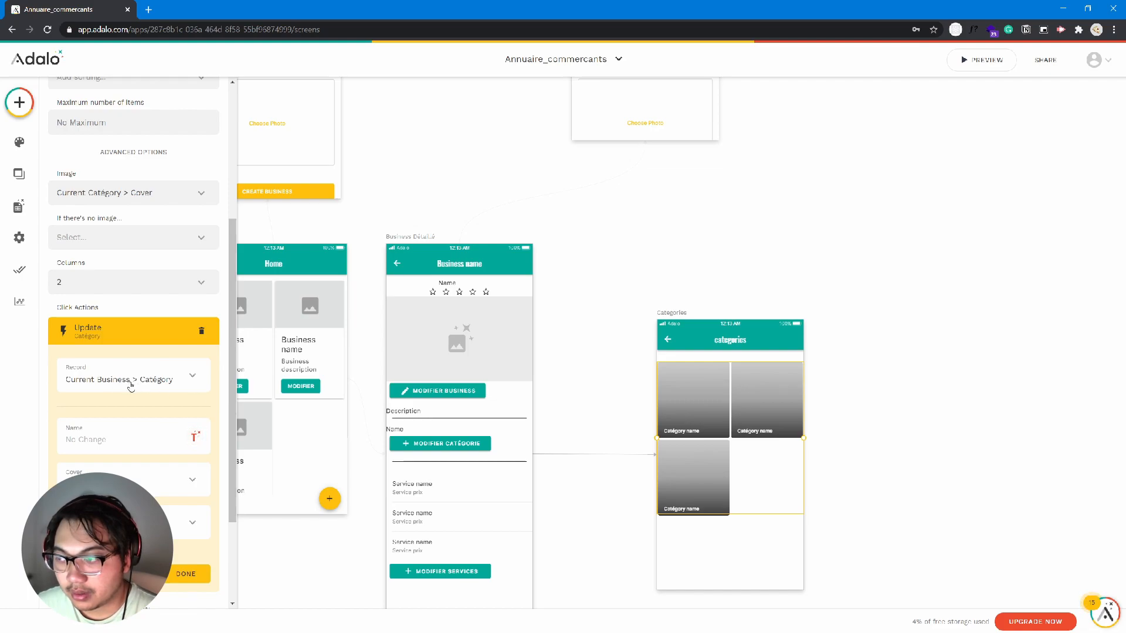
Step: Set the category update action's Name to the current Catégory's name and its Cover to Current Catégory > Cover
left_click(197, 437)
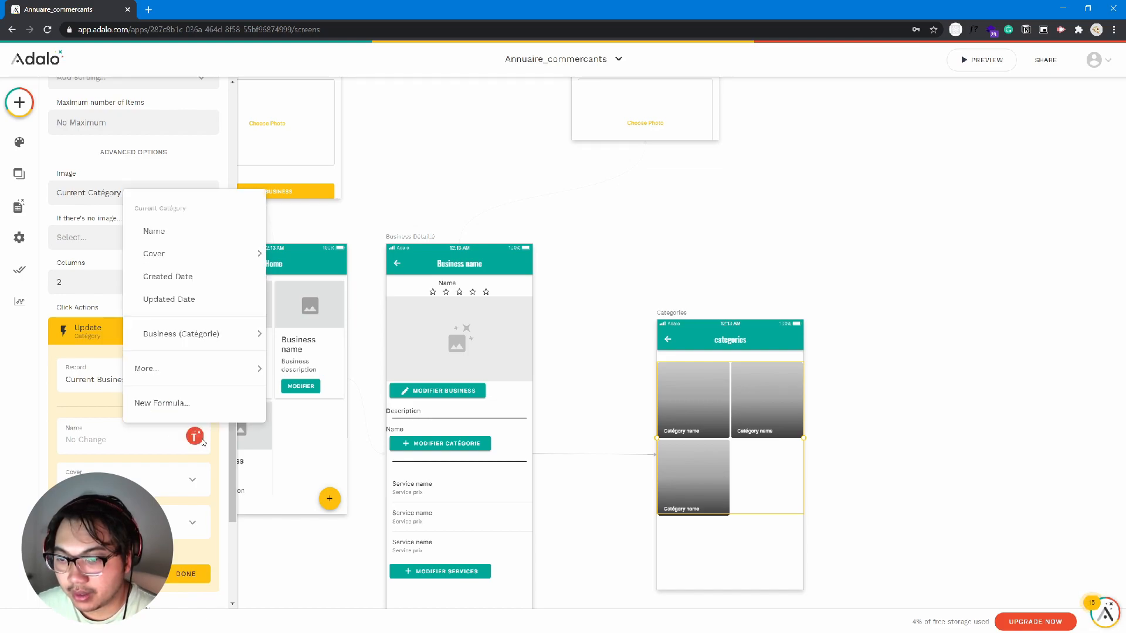
mouse_move(203, 267)
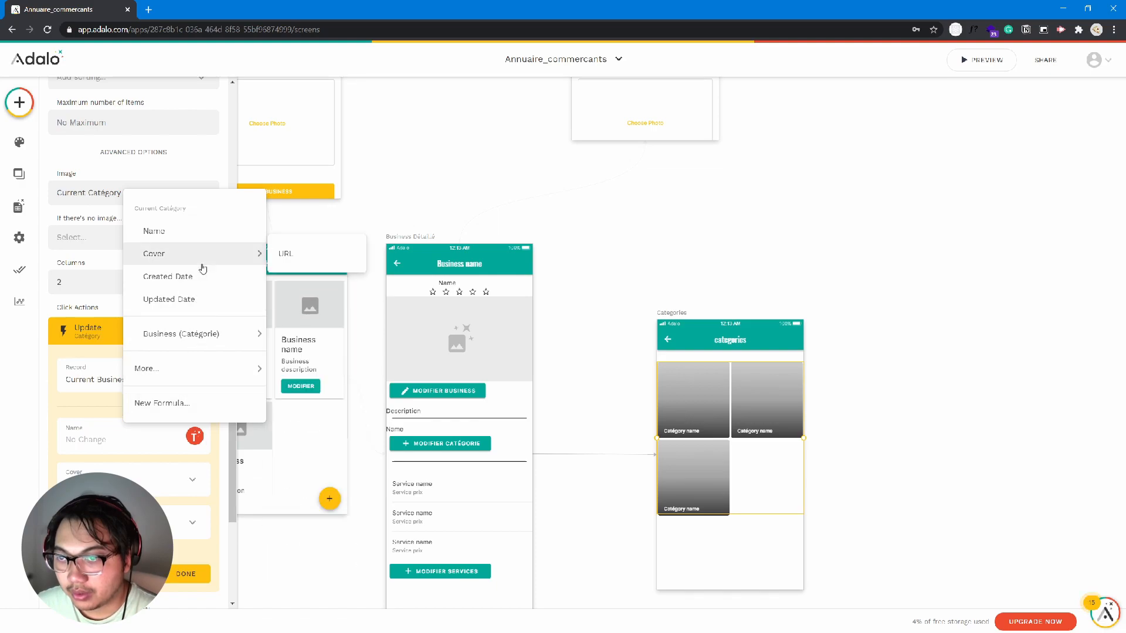
left_click(199, 232)
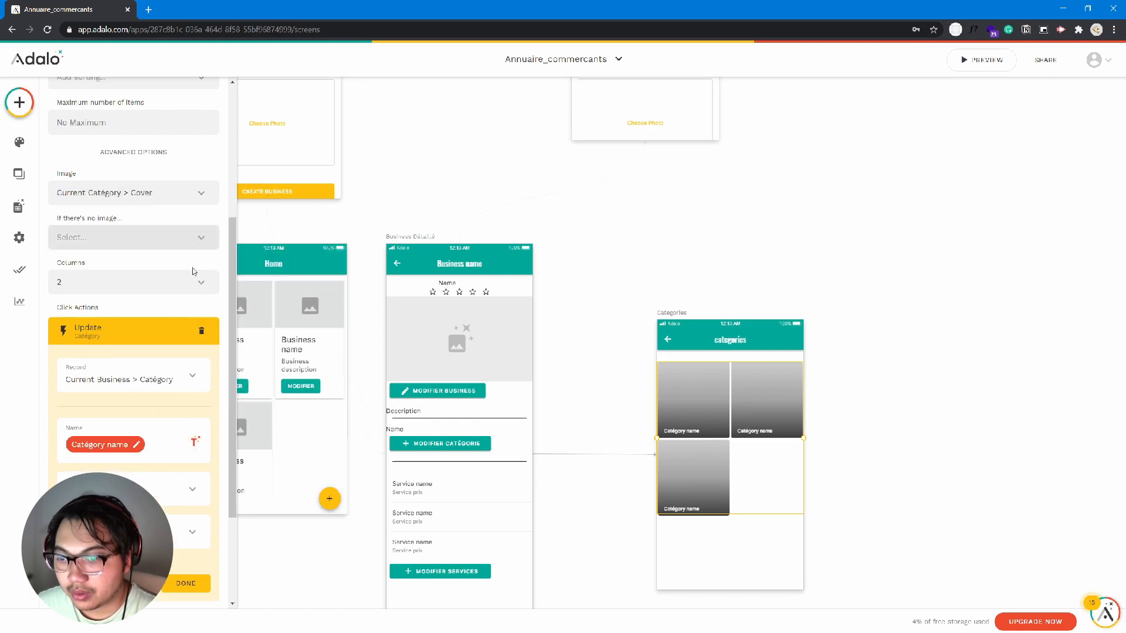
scroll(134, 455, "down", 1)
left_click(173, 440)
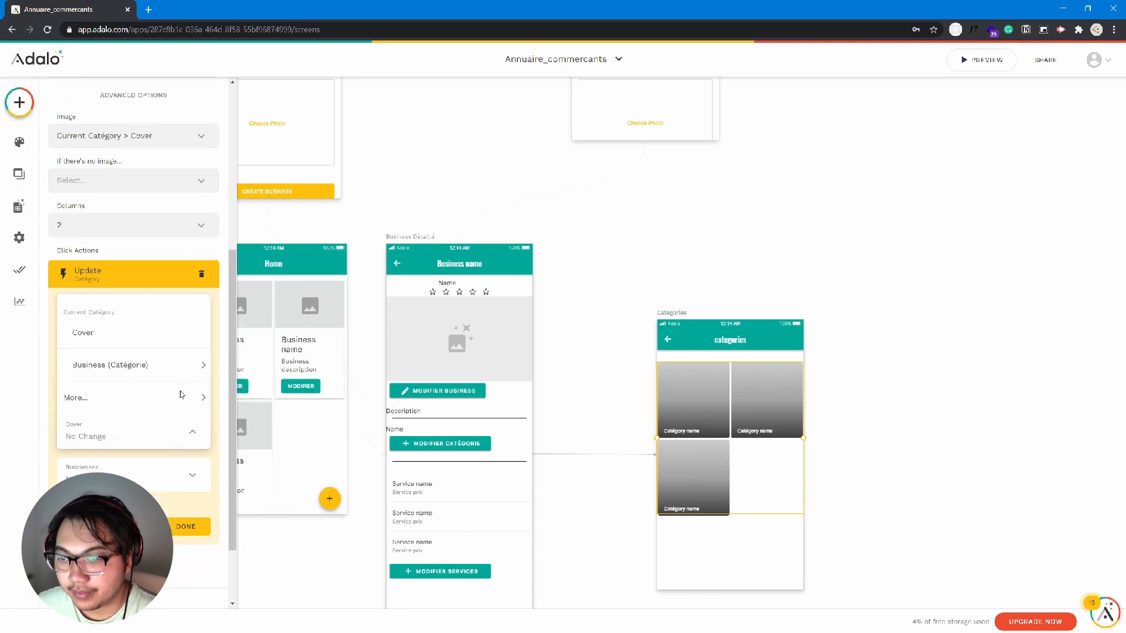
left_click(177, 334)
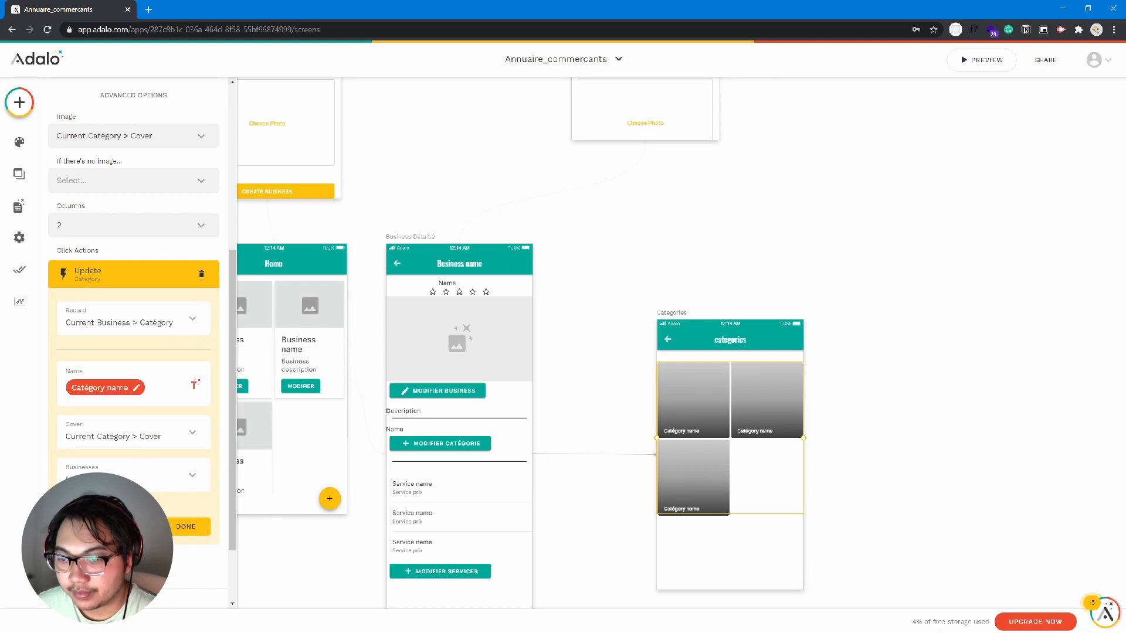
Step: Examine the sources offered for the Businesses field of the category update action, including Business (Catégorie) and Current Business
left_click(117, 482)
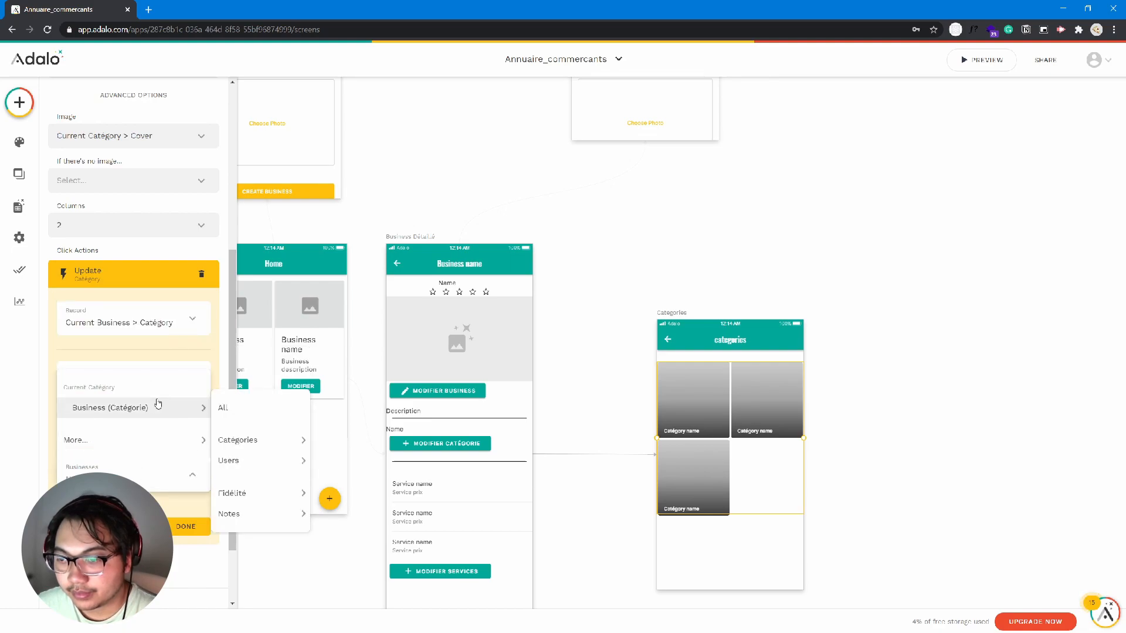
mouse_move(157, 445)
mouse_move(221, 450)
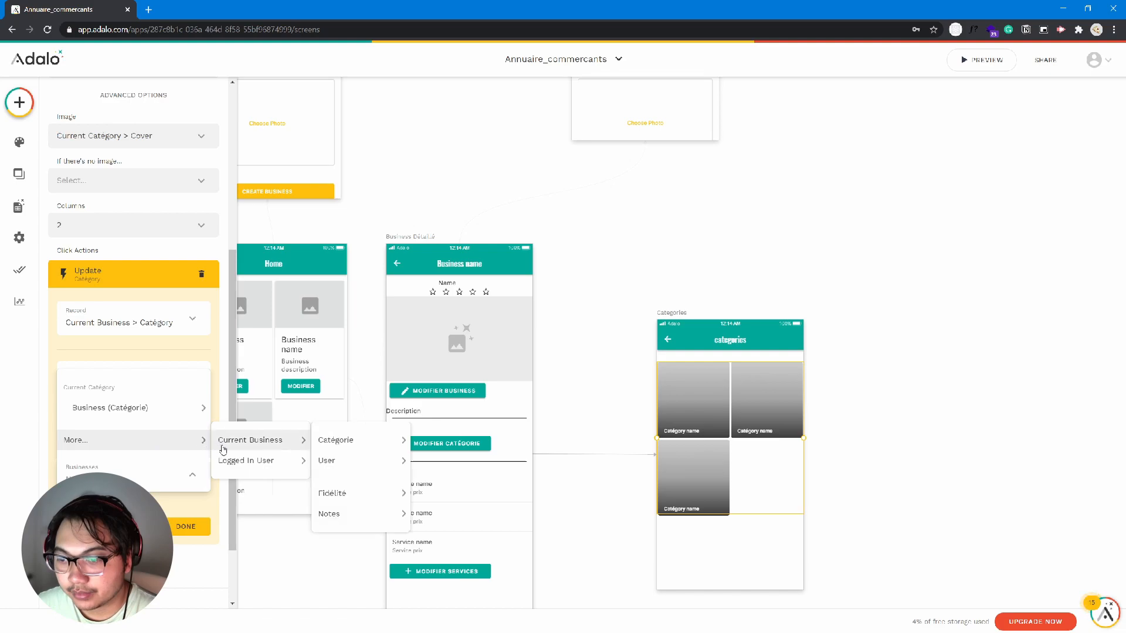
left_click(186, 469)
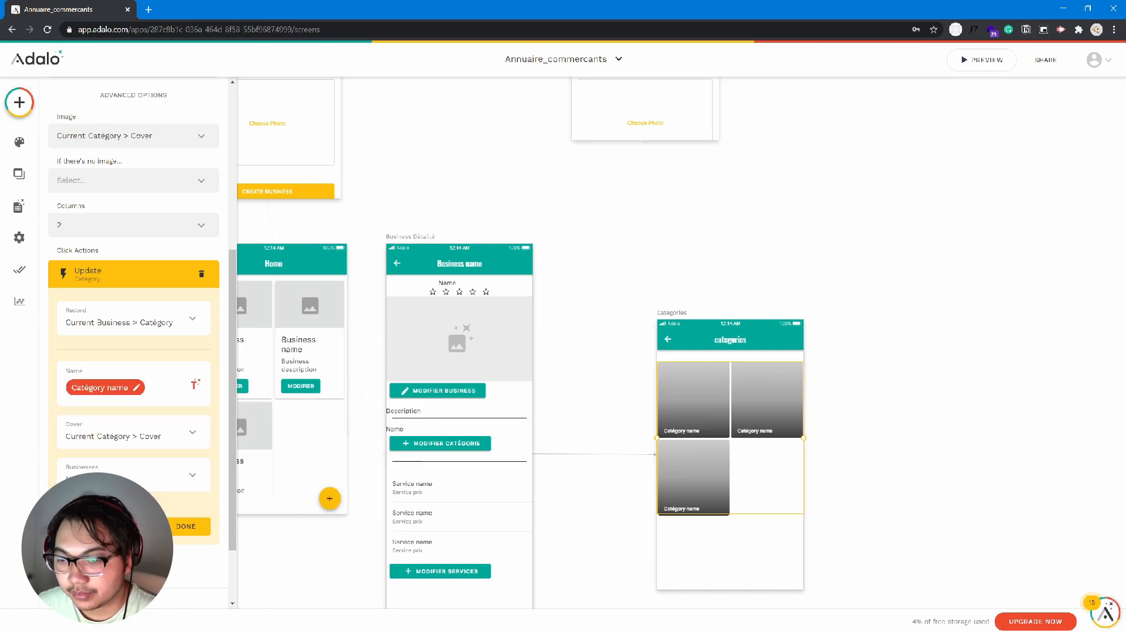
scroll(147, 498, "down", 1)
left_click(134, 424)
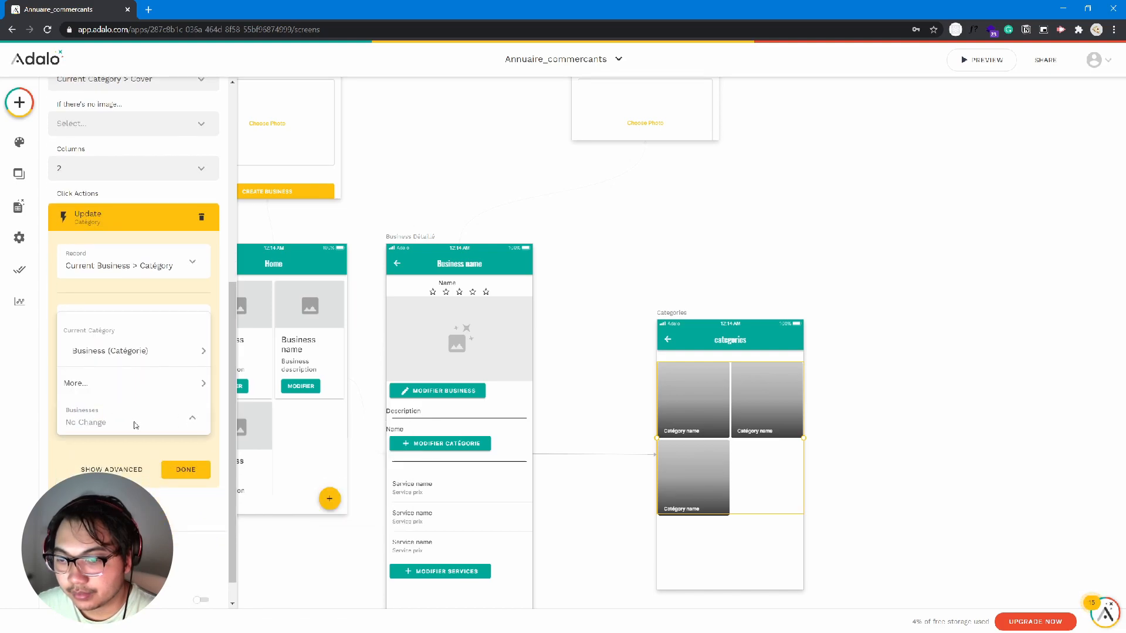
mouse_move(172, 356)
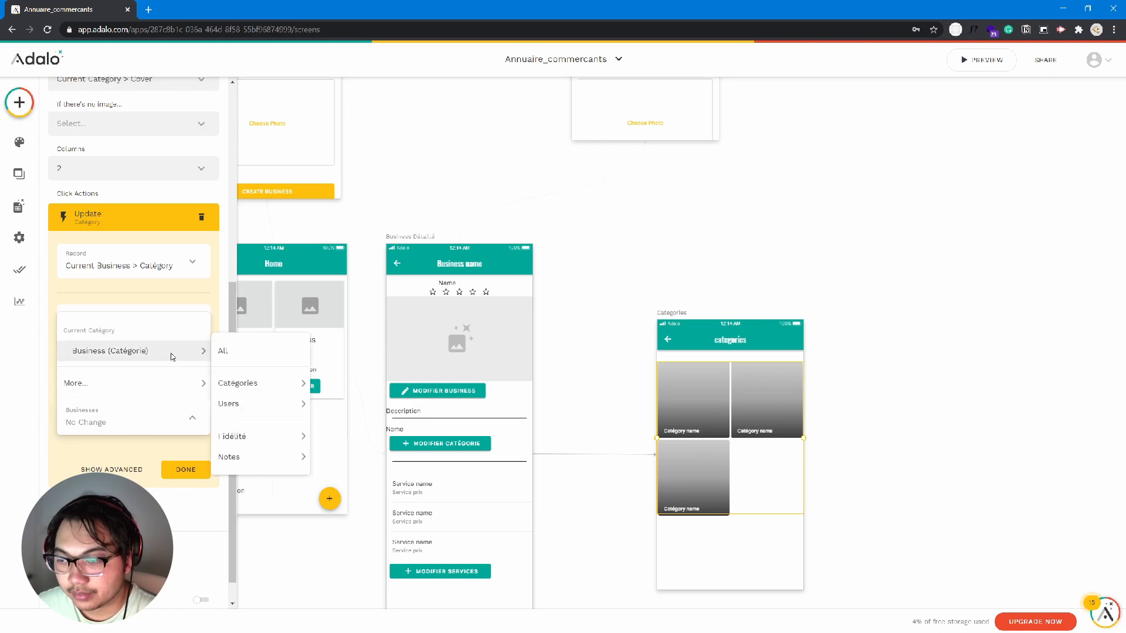
mouse_move(179, 390)
mouse_move(259, 407)
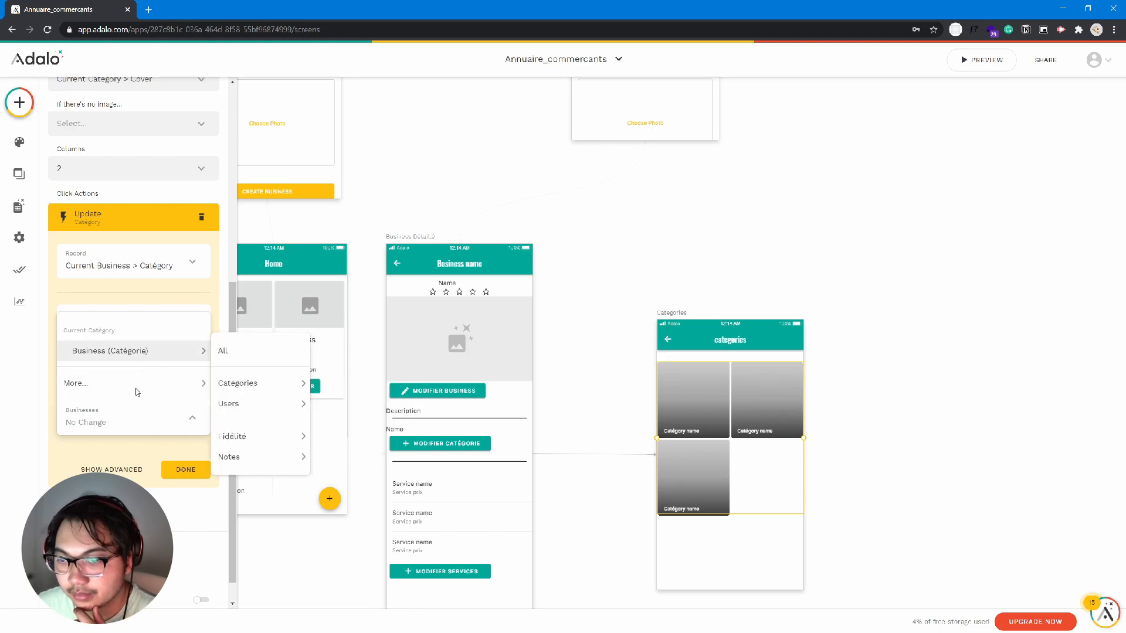
left_click(45, 457)
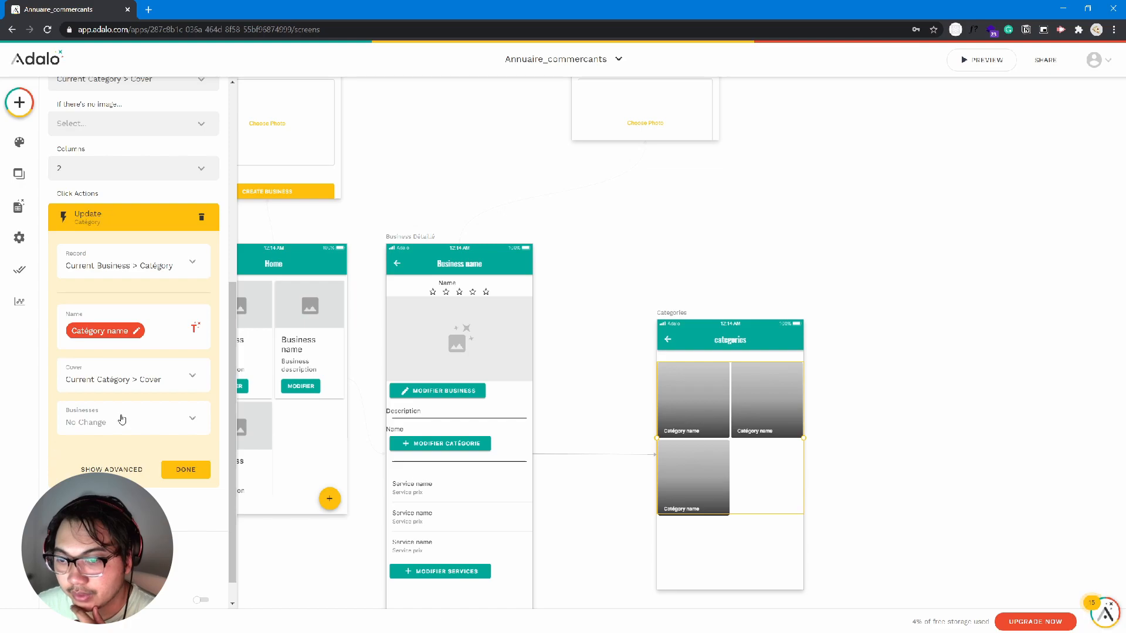
Step: Add a second click action to the image list that links back to the previous screen
scroll(122, 419, "down", 1)
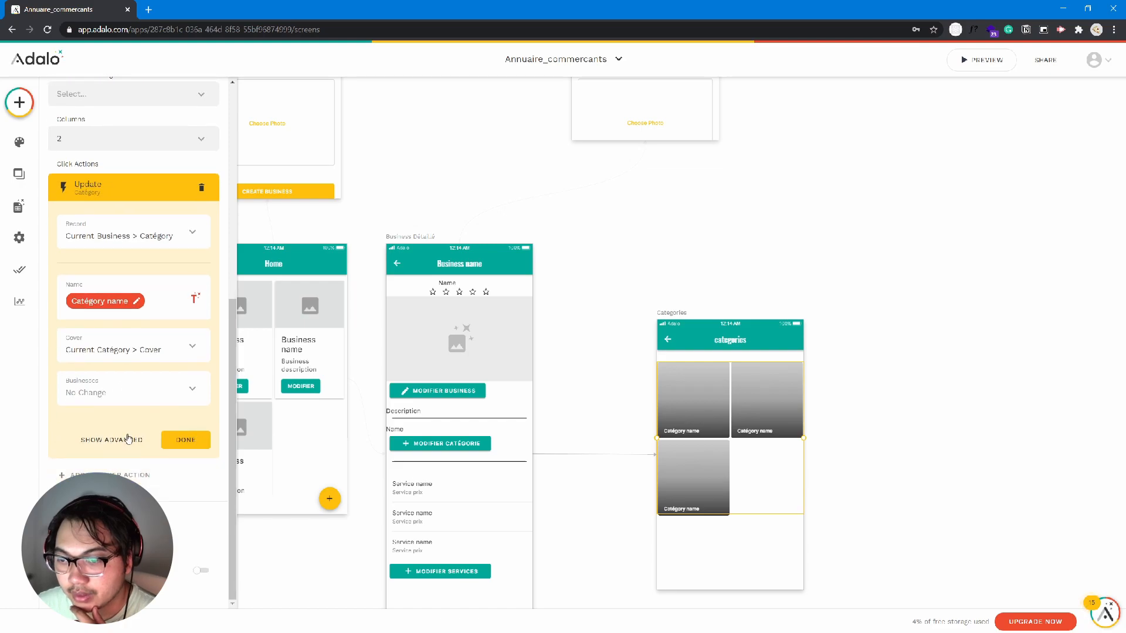
left_click(142, 476)
mouse_move(145, 297)
mouse_move(146, 271)
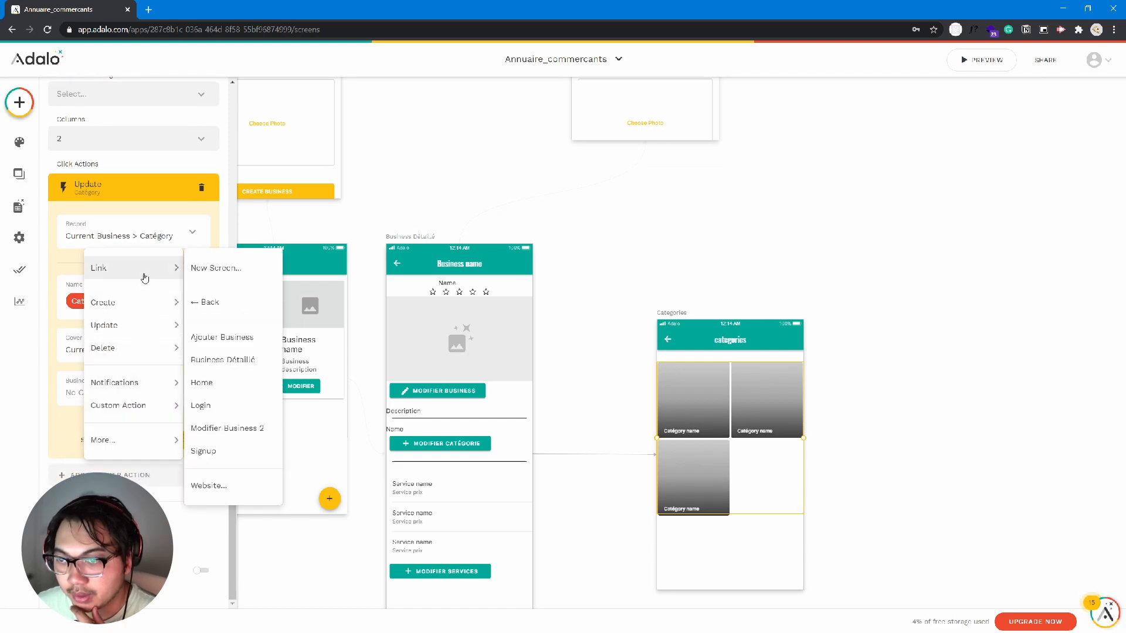
left_click(209, 303)
left_click(186, 440)
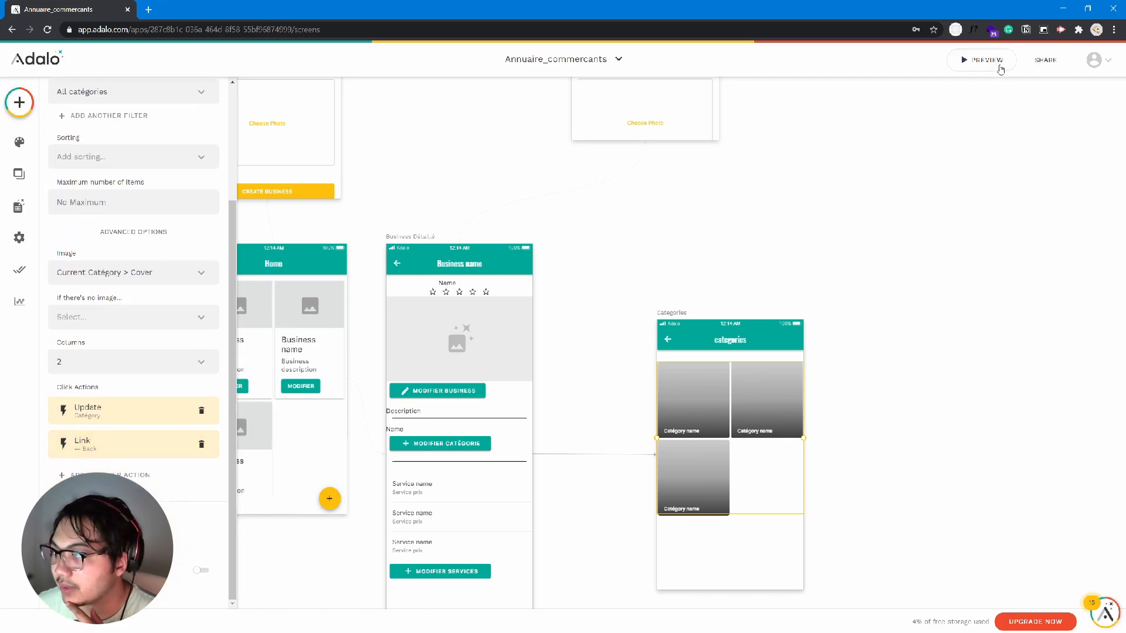
Step: Preview the app and test changing the category of Mon super business 1 to Bouffe, closing the preview when done
left_click(986, 60)
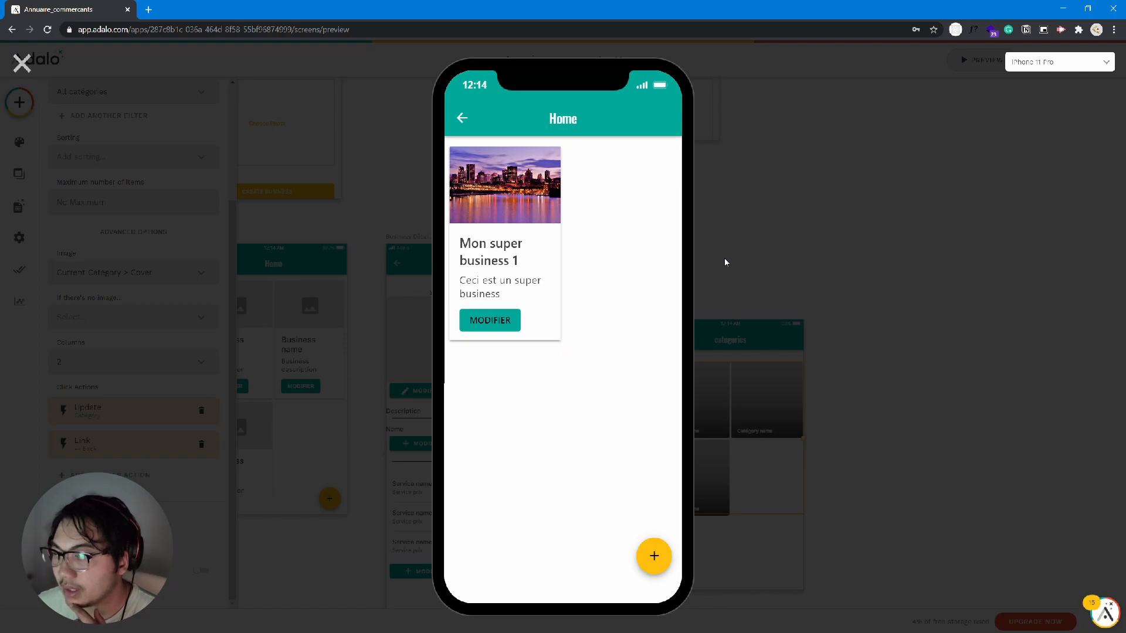
left_click(490, 327)
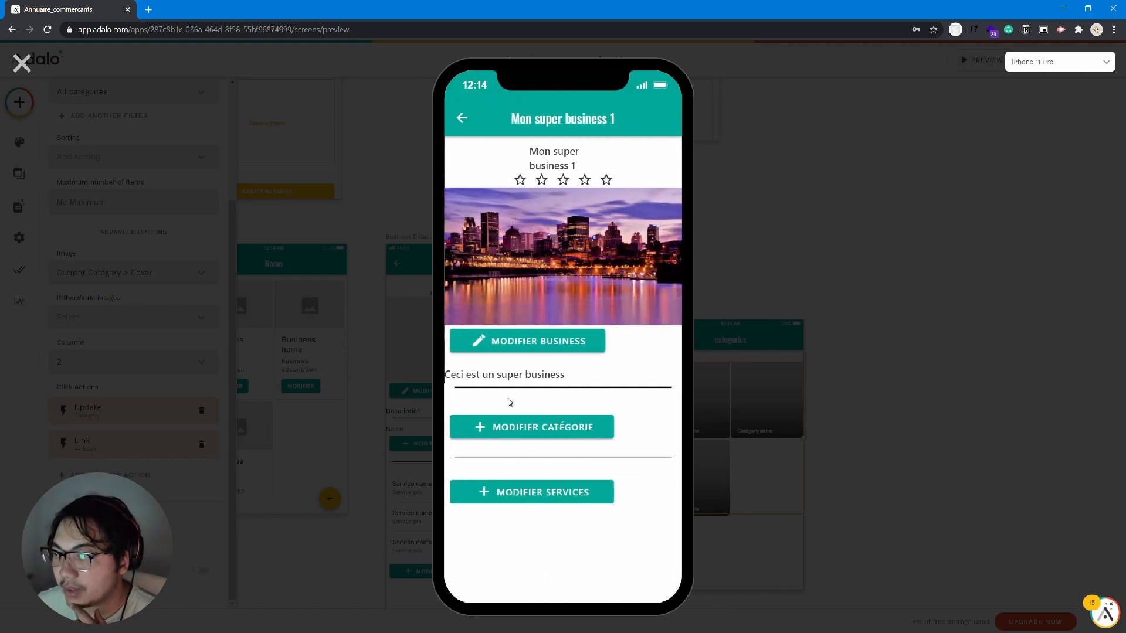
left_click(535, 428)
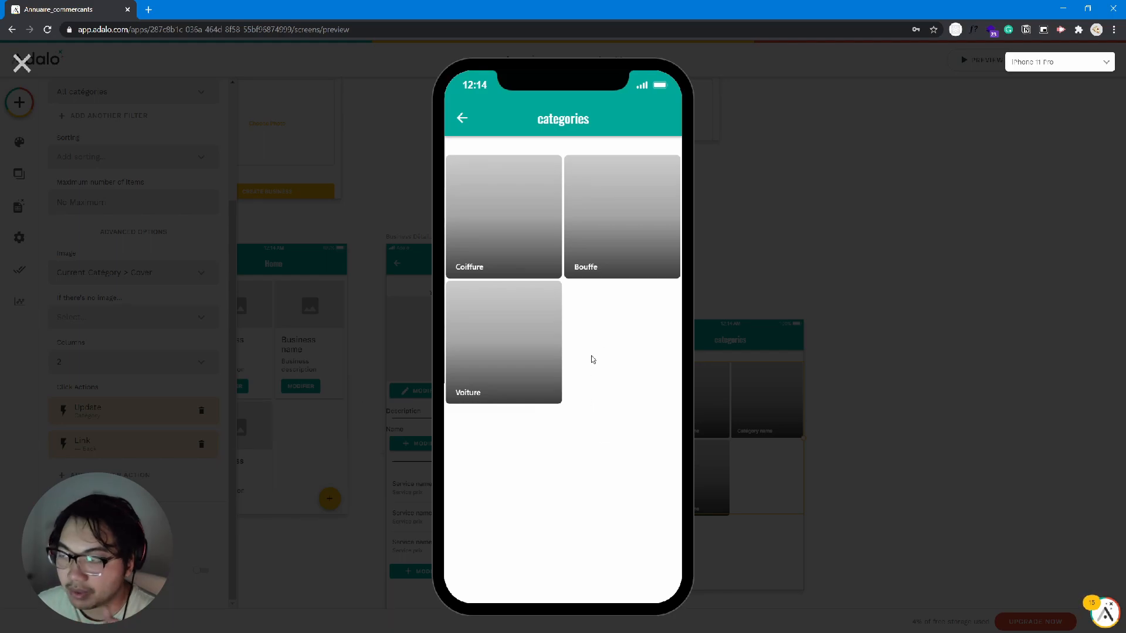
left_click(639, 237)
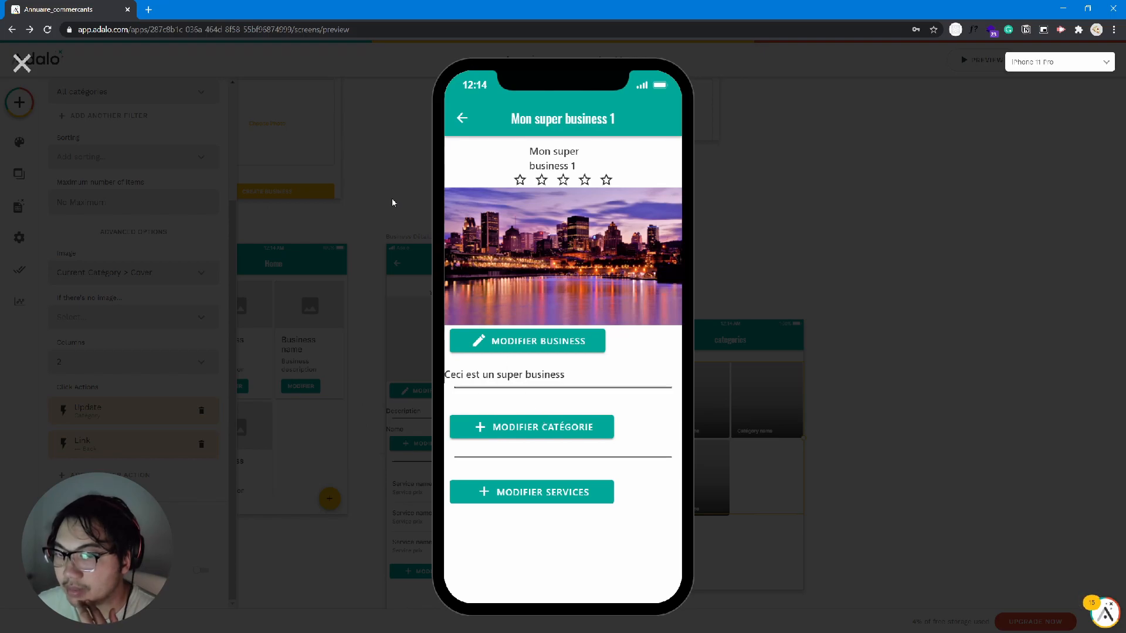
left_click(22, 63)
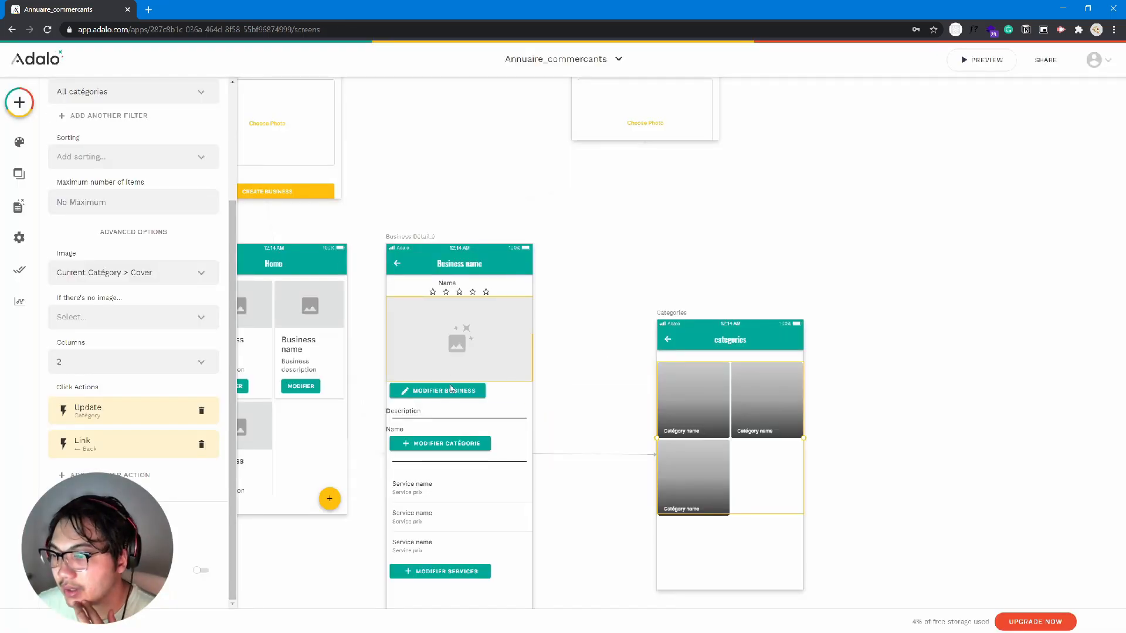
Step: Check the category name label on Business Détaillé and the Catégorie field of the Mon super business 1 database record
left_click(403, 430)
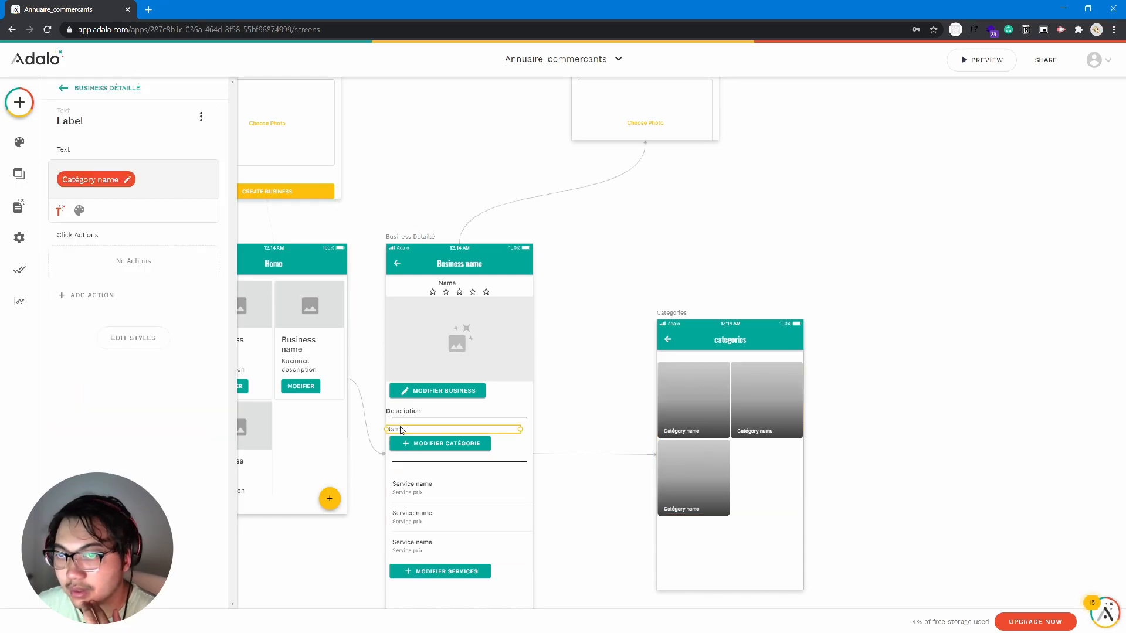
left_click(18, 206)
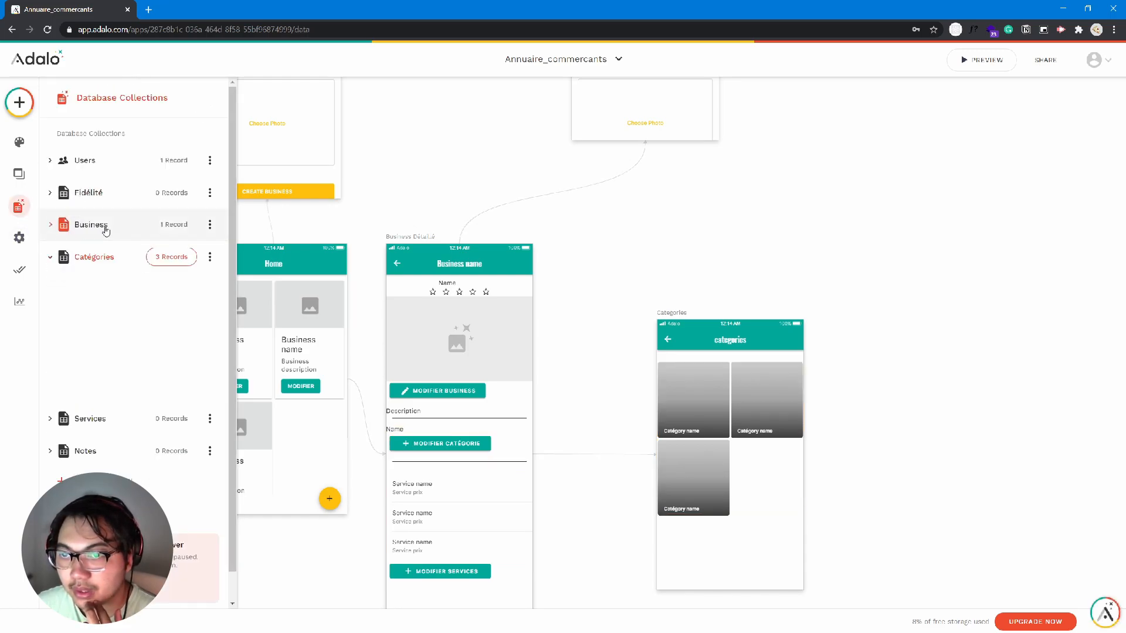
left_click(106, 229)
left_click(171, 225)
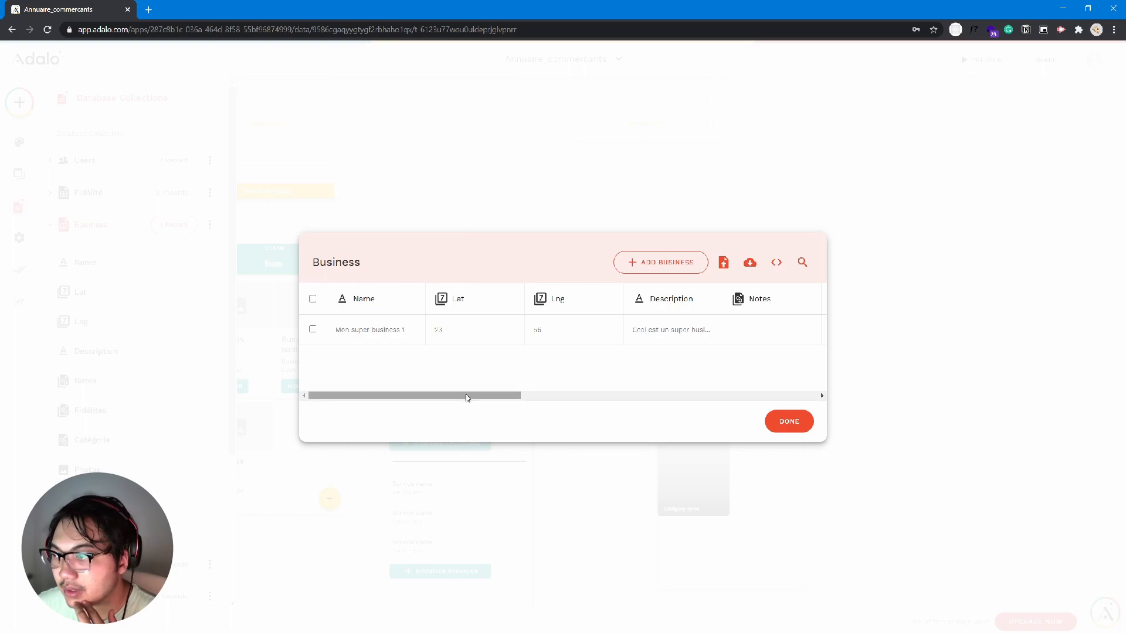
left_click_drag(473, 397, 704, 410)
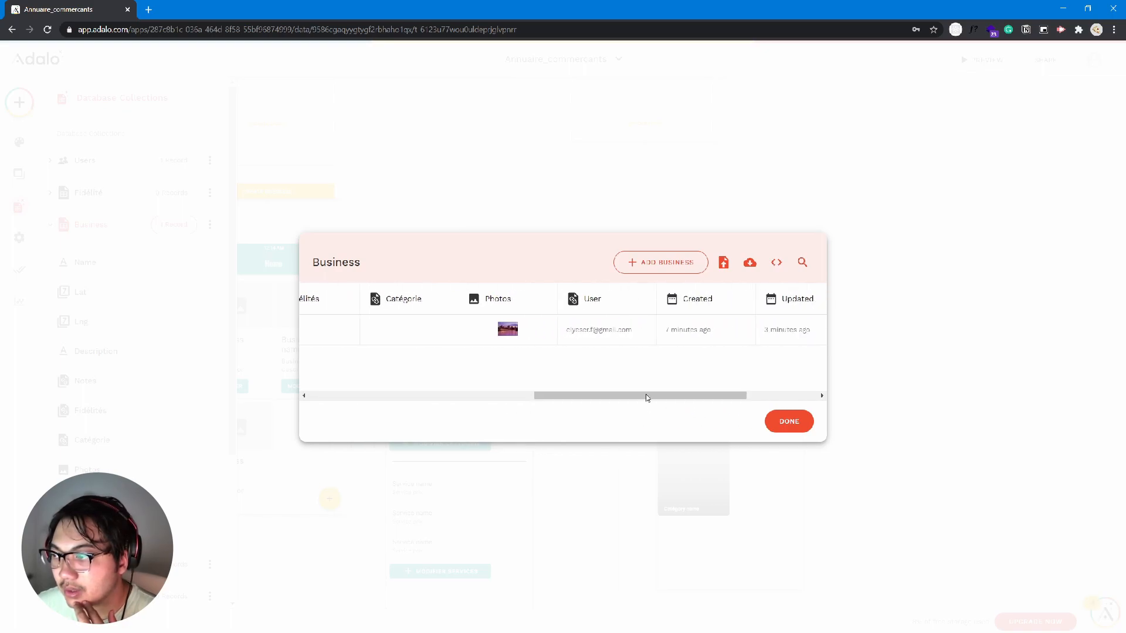
left_click(421, 332)
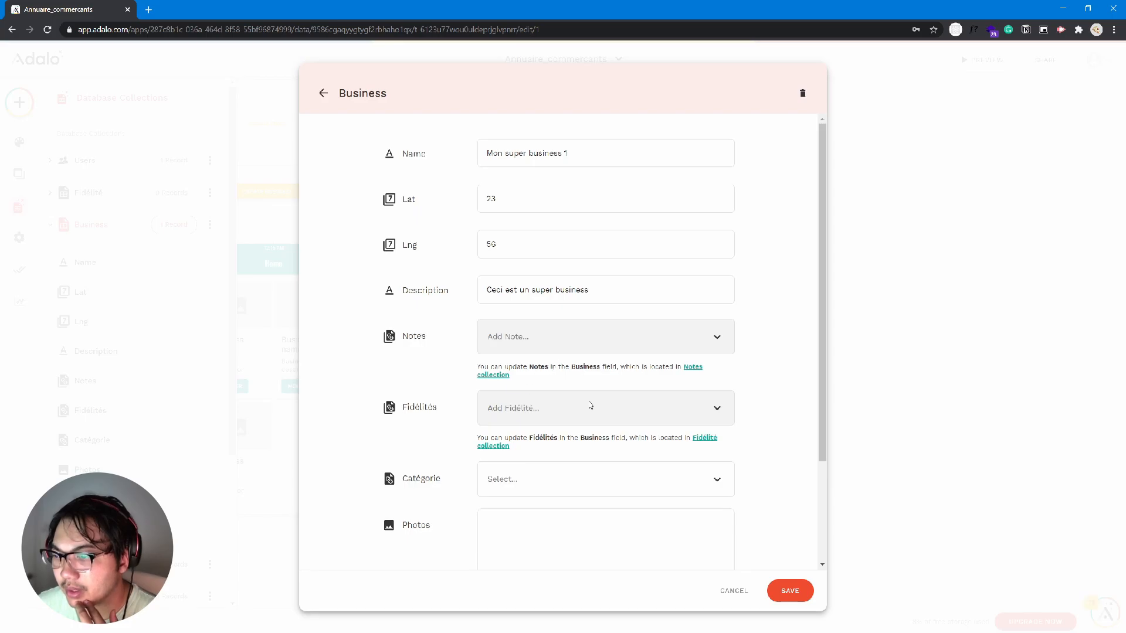
scroll(557, 447, "down", 2)
left_click(565, 367)
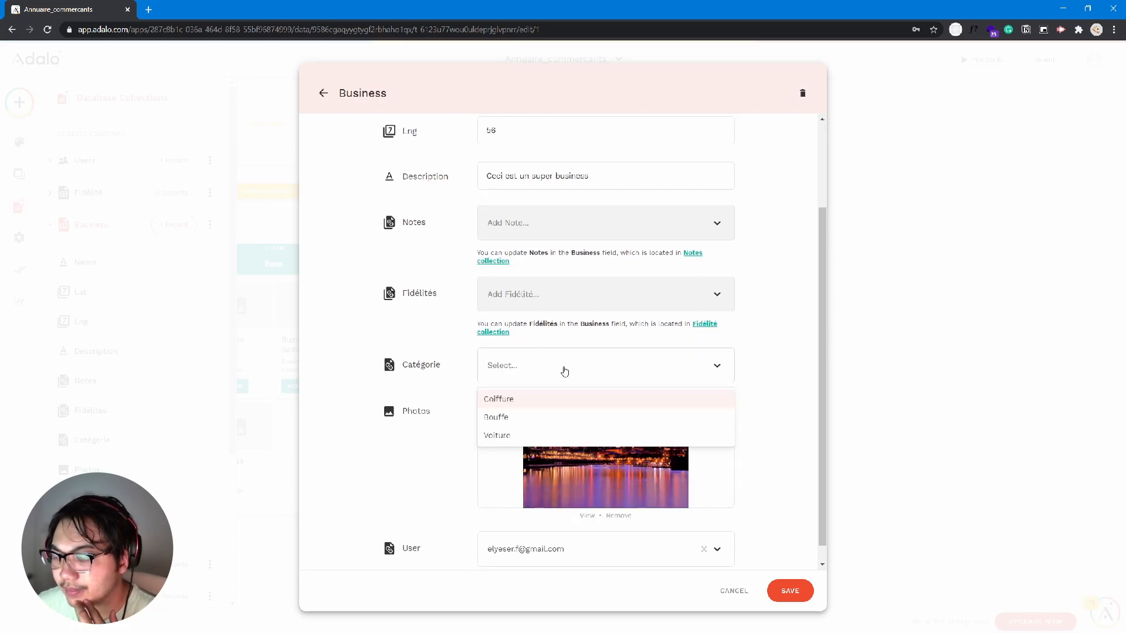
left_click(861, 115)
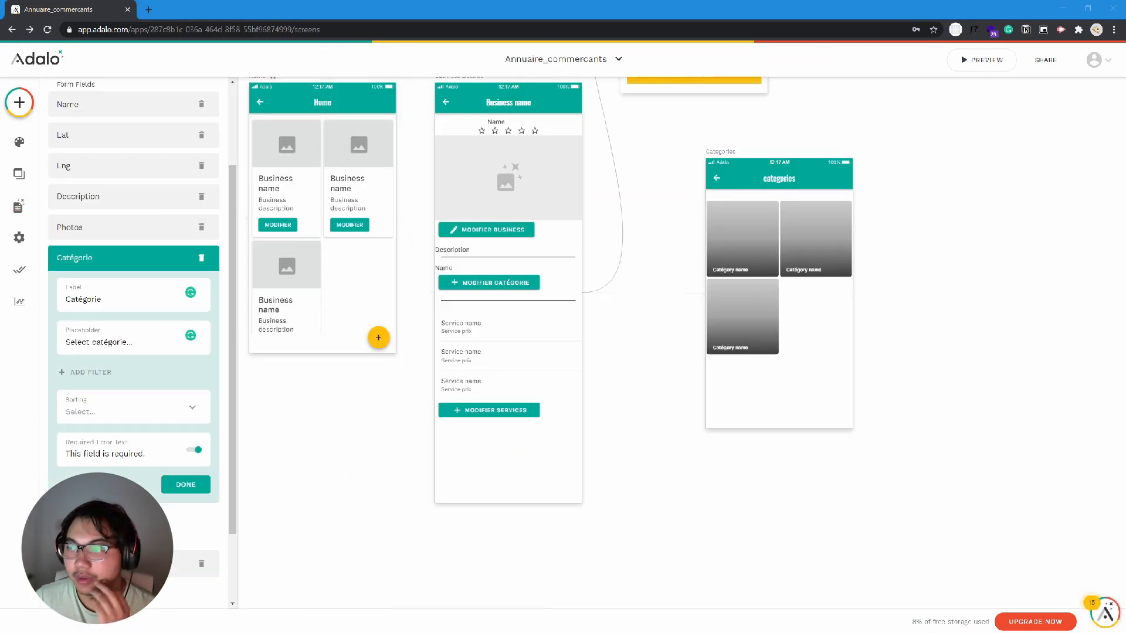
Step: Select the update form on the Modifier Business 2 screen and review its data collection and fields
left_click_drag(666, 198, 626, 399)
left_click_drag(657, 242, 658, 548)
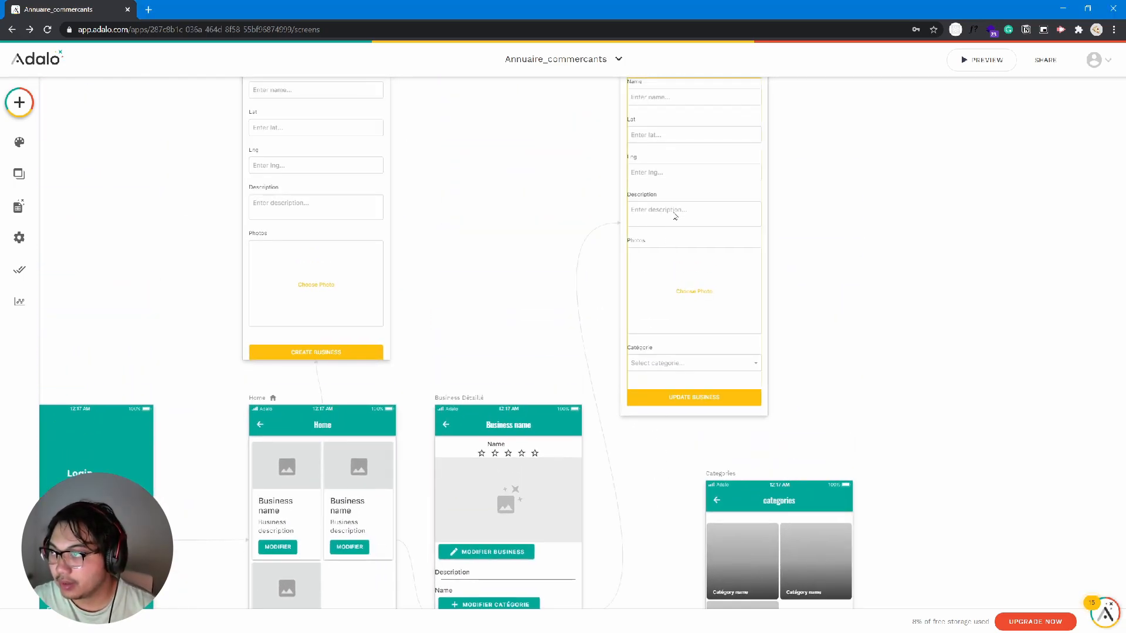
left_click(672, 223)
scroll(822, 211, "up", 3)
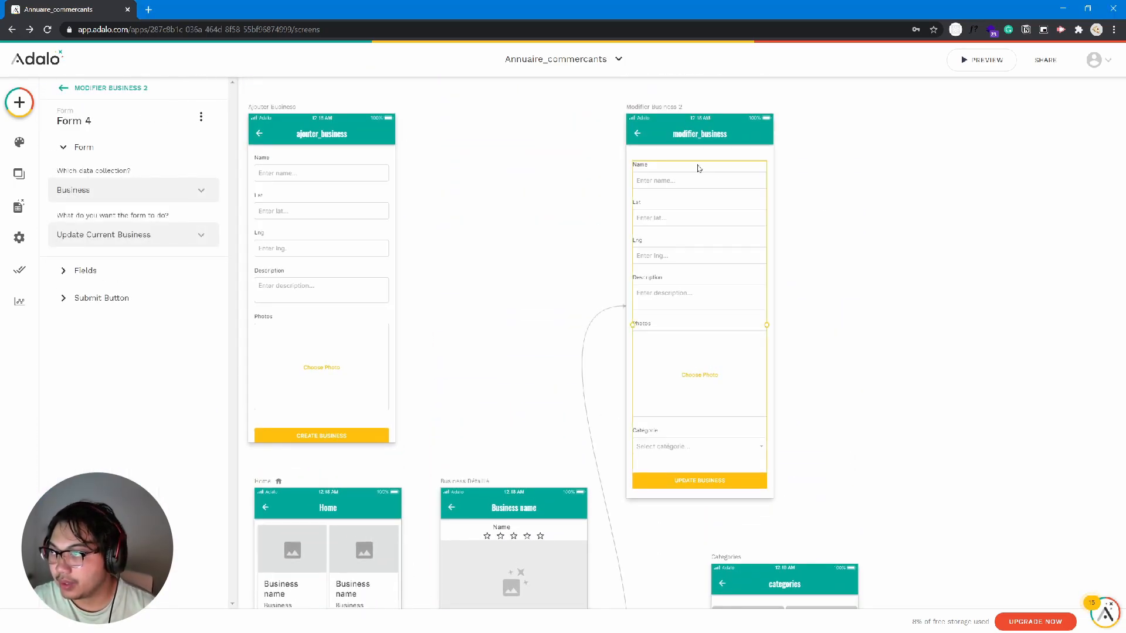
scroll(673, 327, "down", 5)
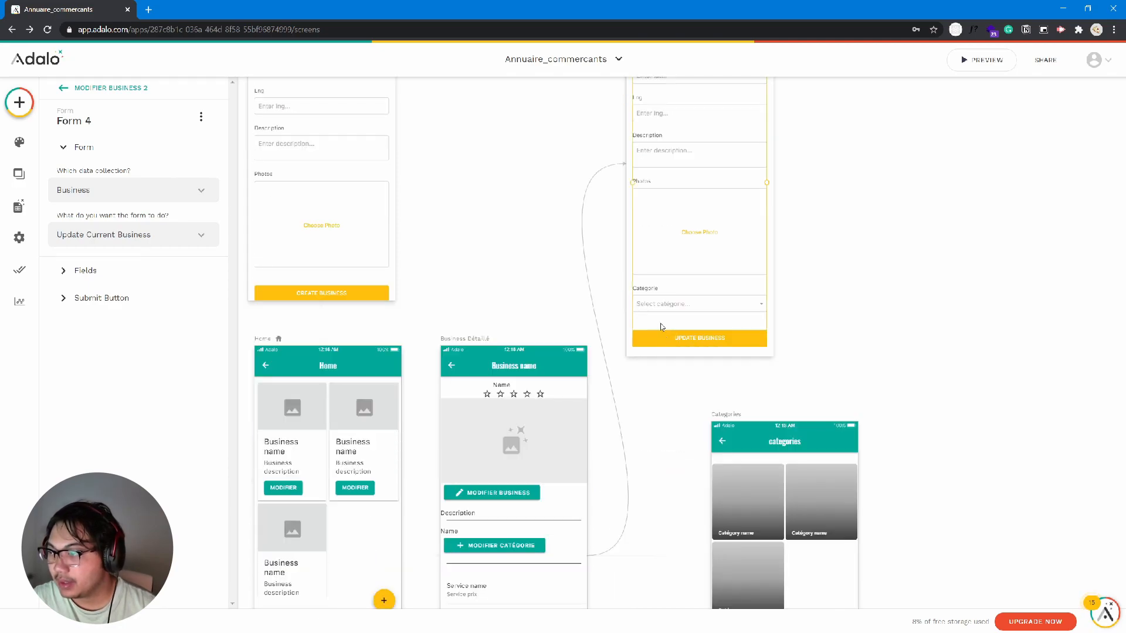
Step: Browse the Forms & Fields components available for adding to a screen
left_click(25, 108)
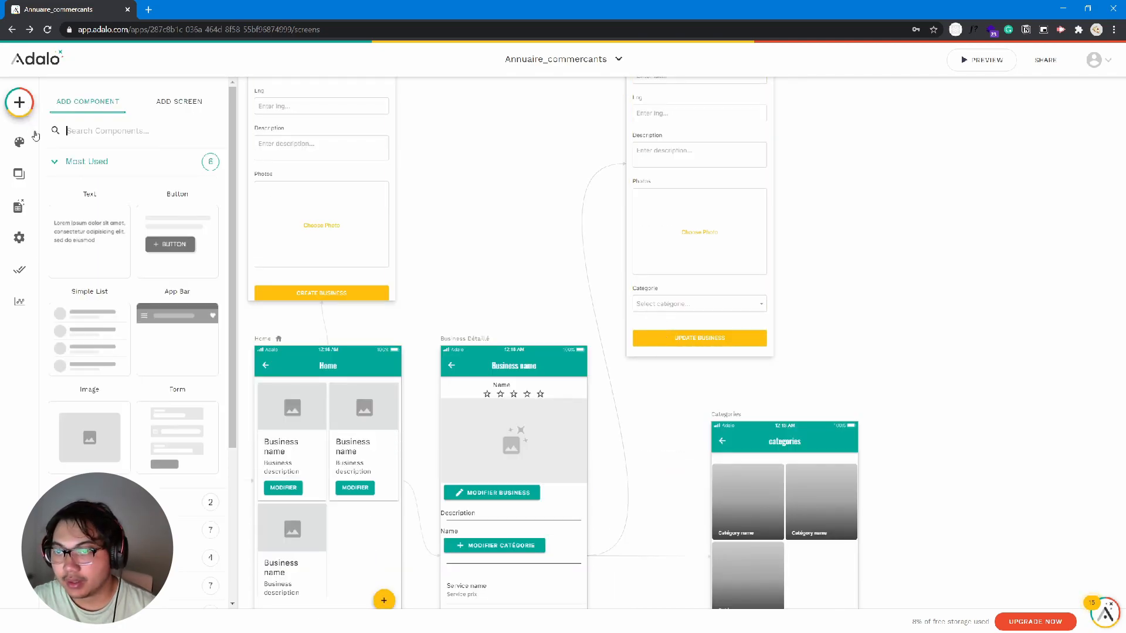
scroll(156, 316, "down", 2)
left_click(138, 557)
scroll(138, 556, "down", 5)
scroll(119, 498, "down", 1)
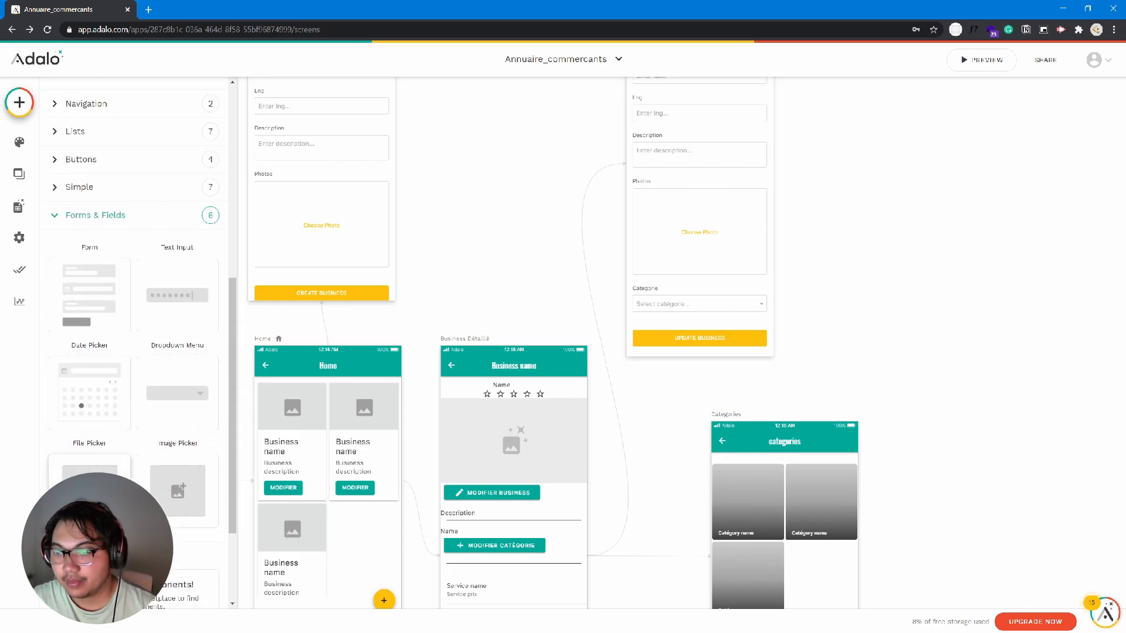
scroll(183, 318, "down", 1)
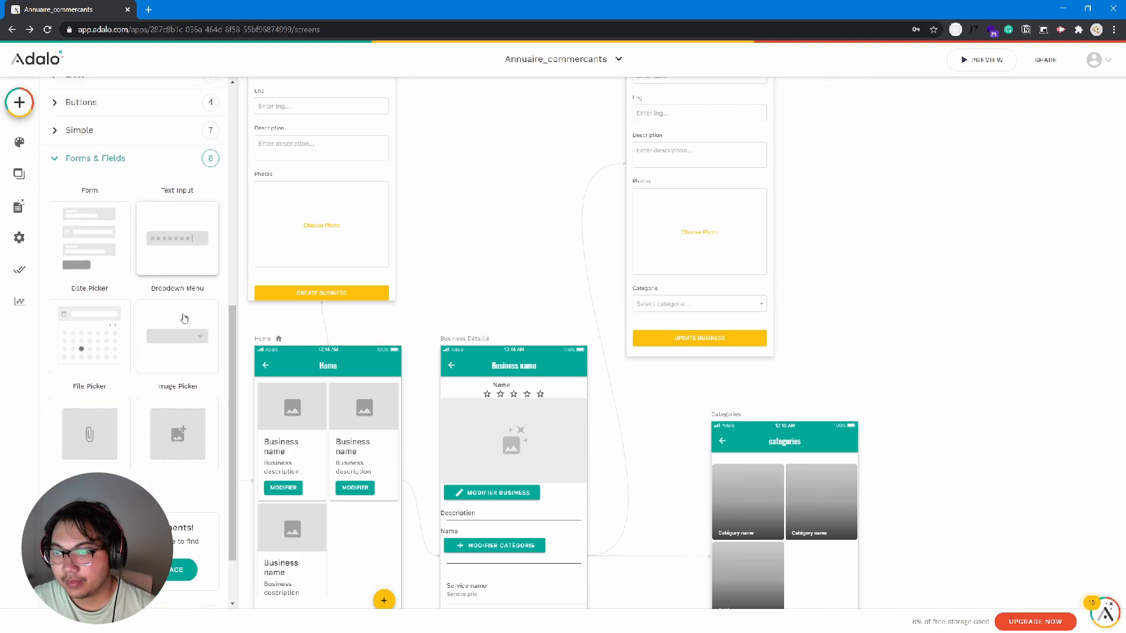
Step: Open the settings of the Catégorie field in the update form on Modifier Business 2
left_click(658, 308)
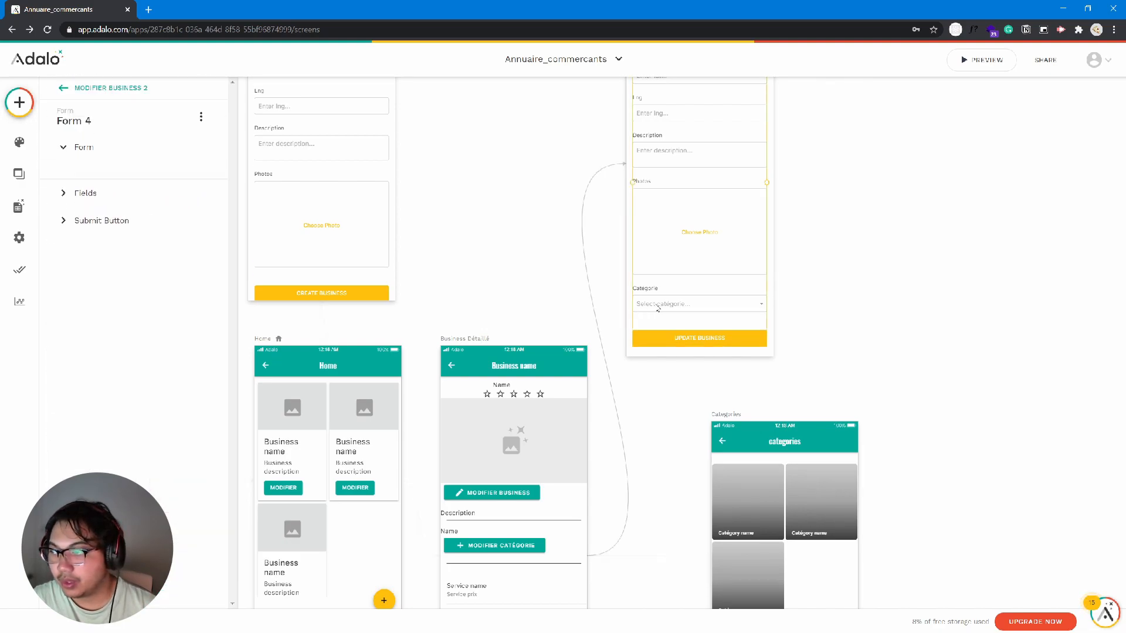
left_click(191, 270)
left_click(143, 372)
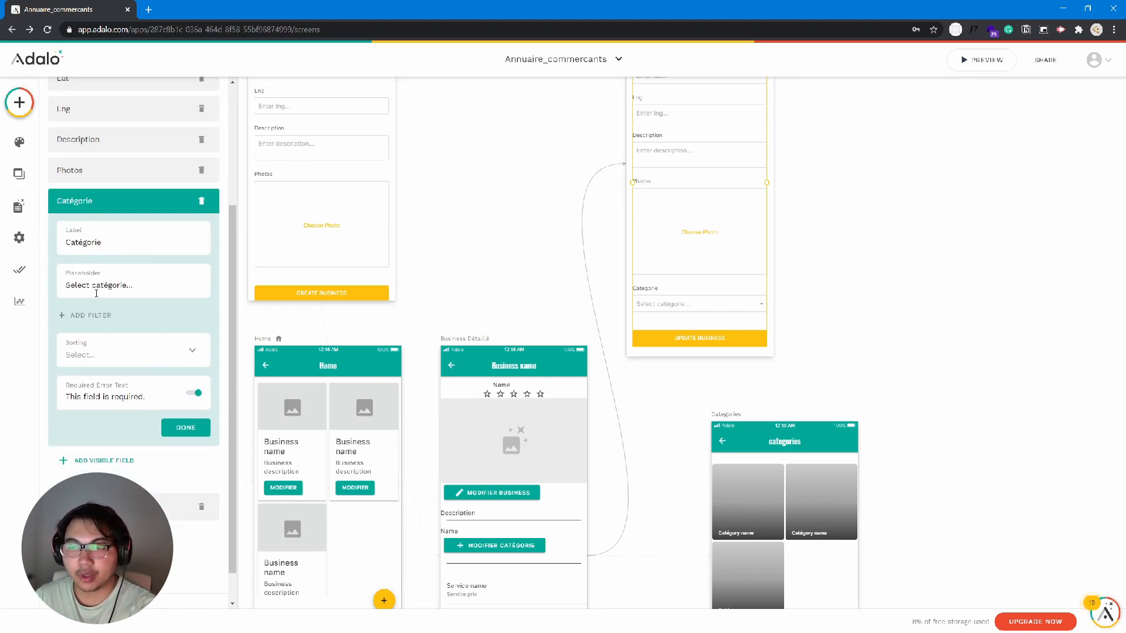
Step: Add Catégorie as a visible field to the create form on the Ajouter Business screen and check its sorting options
left_click_drag(134, 286, 74, 287)
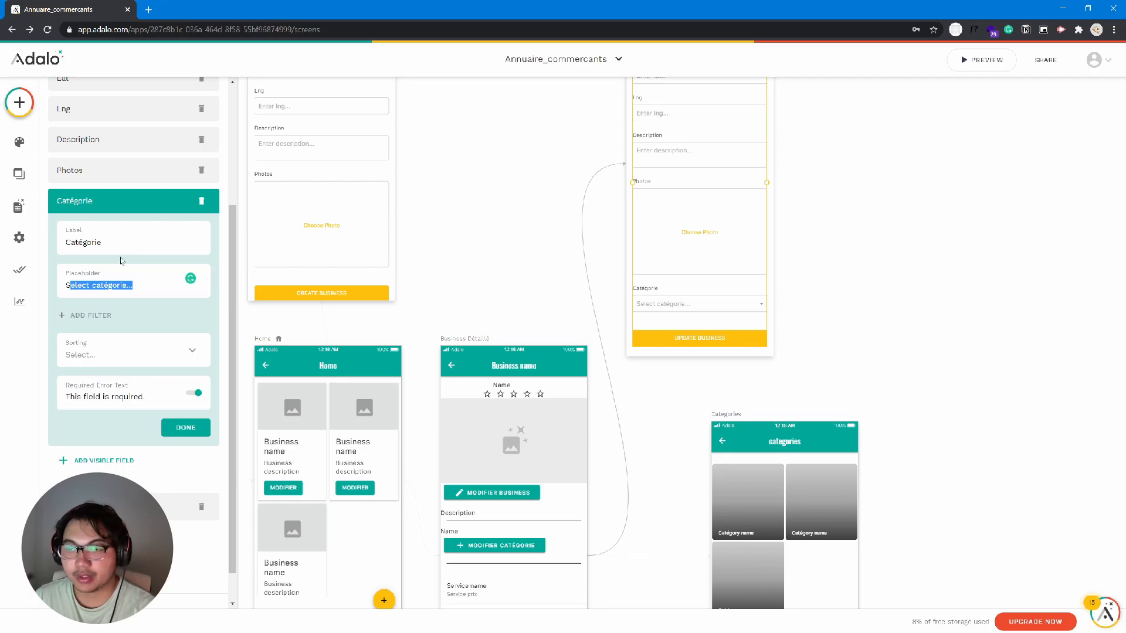
left_click(300, 228)
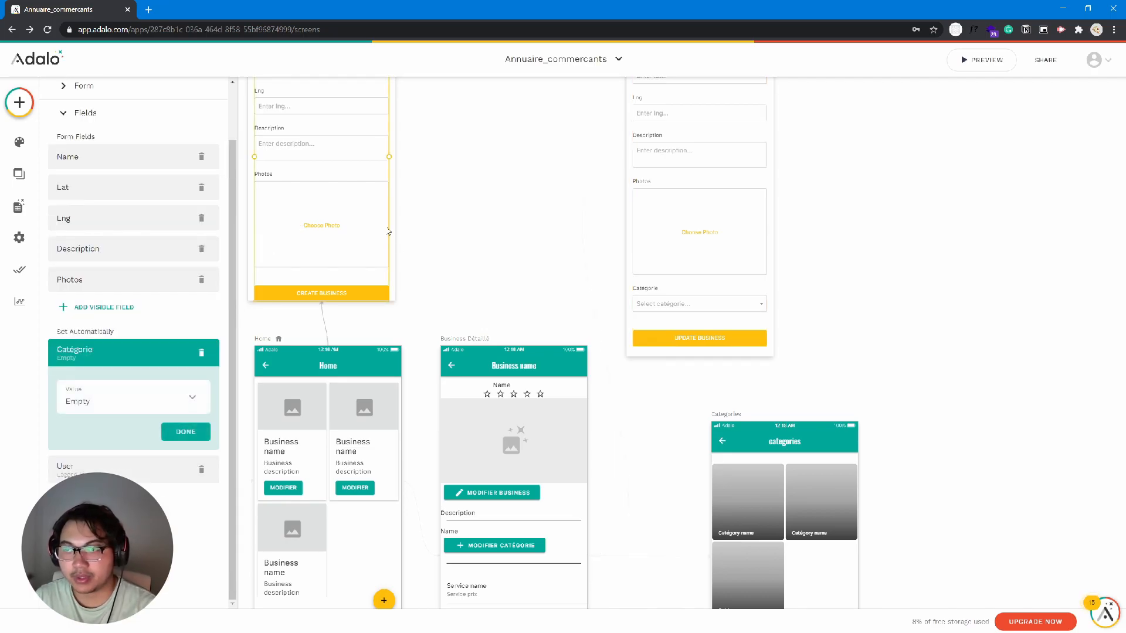
scroll(420, 281, "up", 3)
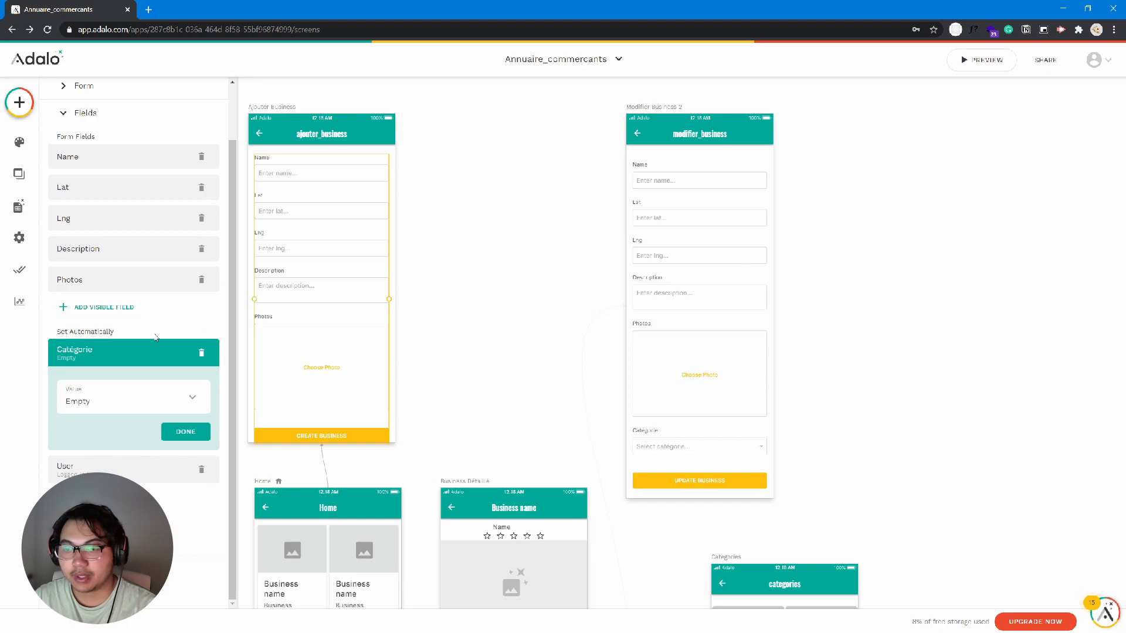
left_click(98, 307)
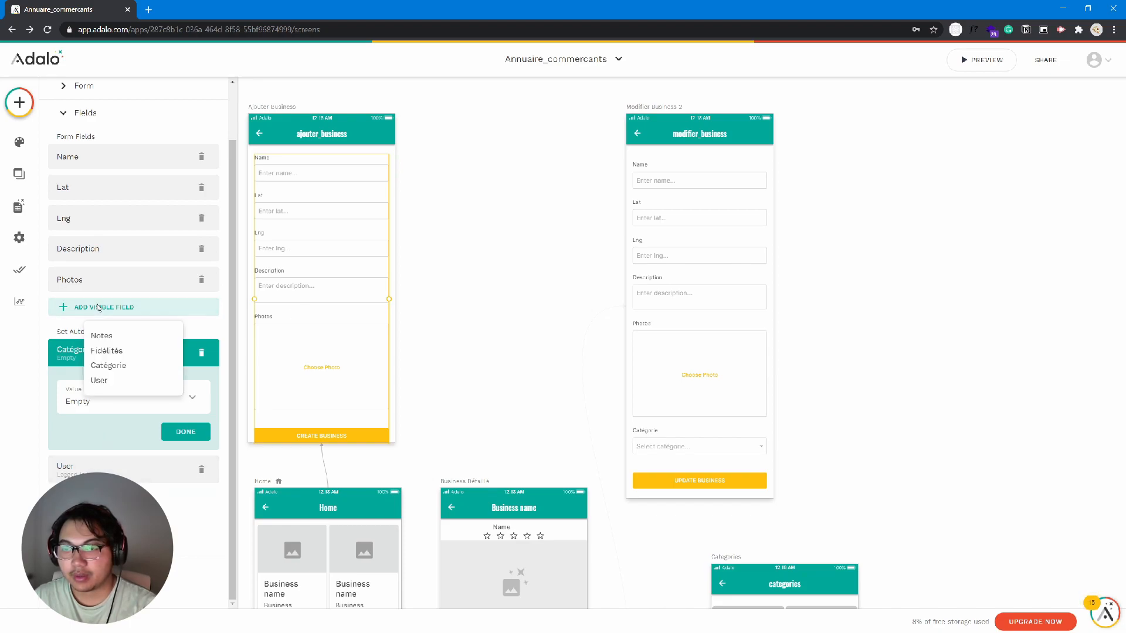
left_click(108, 365)
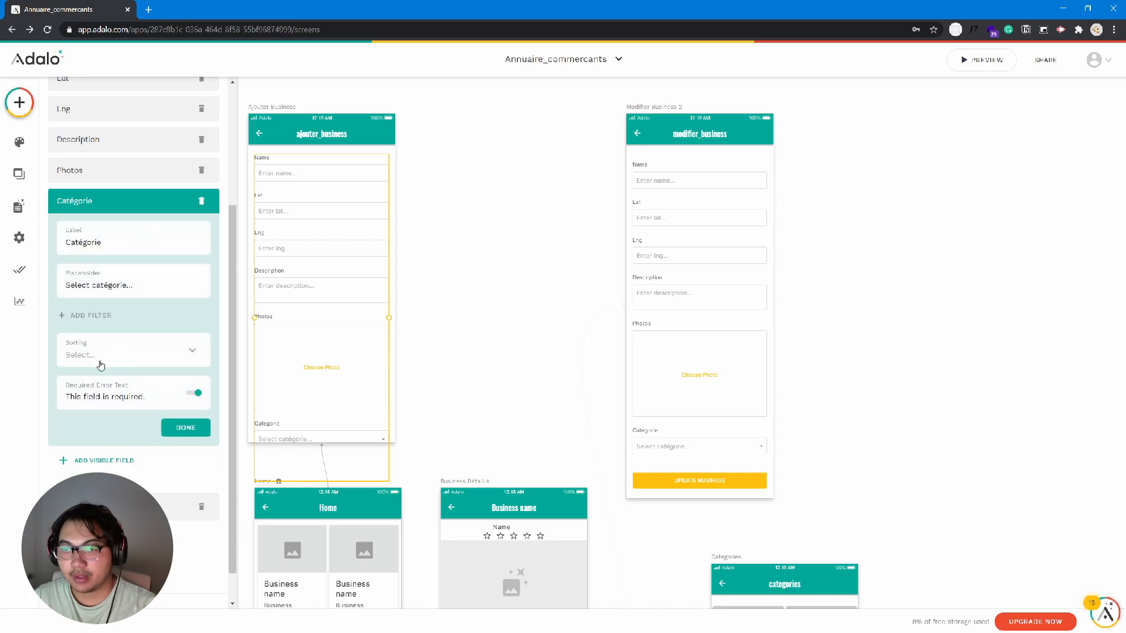
left_click(103, 357)
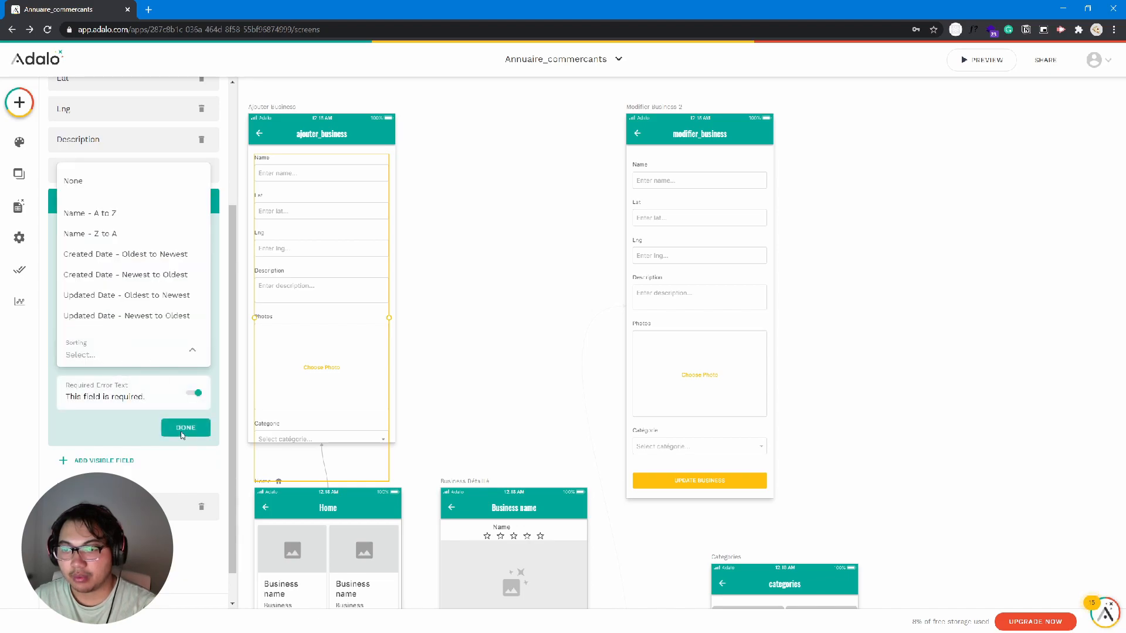
left_click(274, 371)
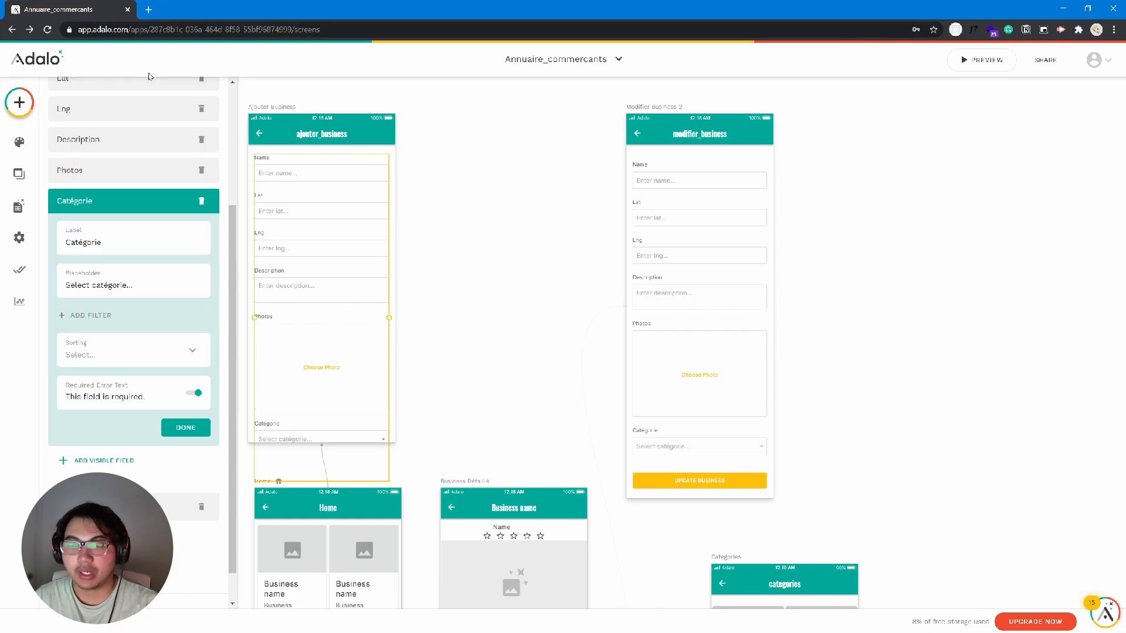
Step: Delete the Modifier catégorie button from the Business Détaillé screen
scroll(414, 258, "down", 7)
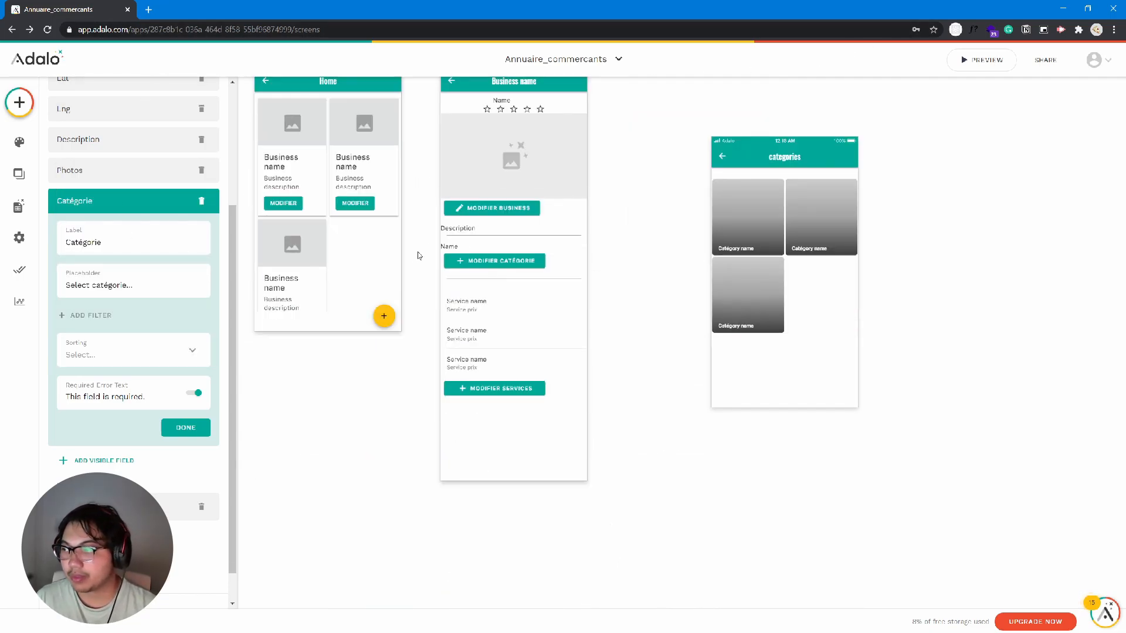
left_click(541, 265)
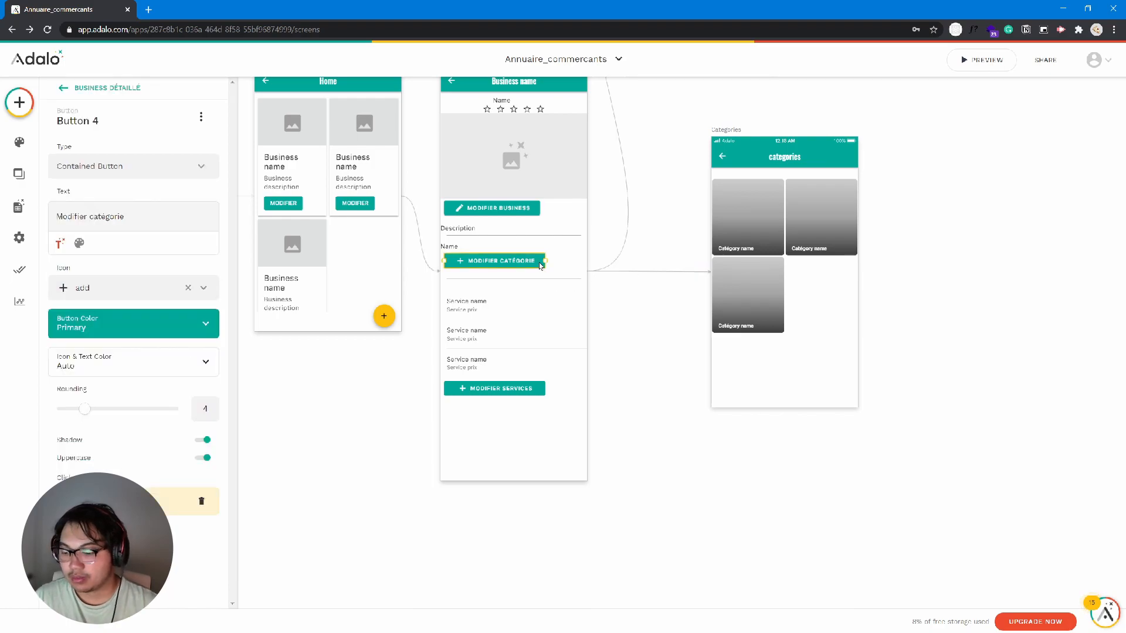
key("Delete")
Step: Delete the Categories screen along with all of its contents
left_click_drag(696, 104, 954, 490)
key("Delete")
left_click(731, 131)
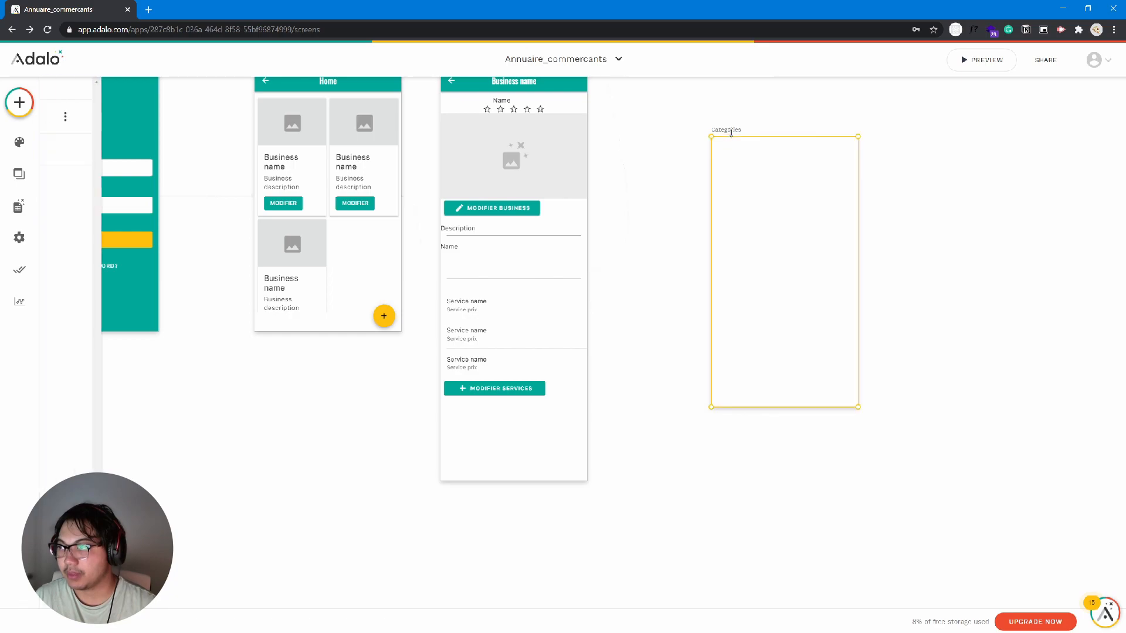
key("Delete")
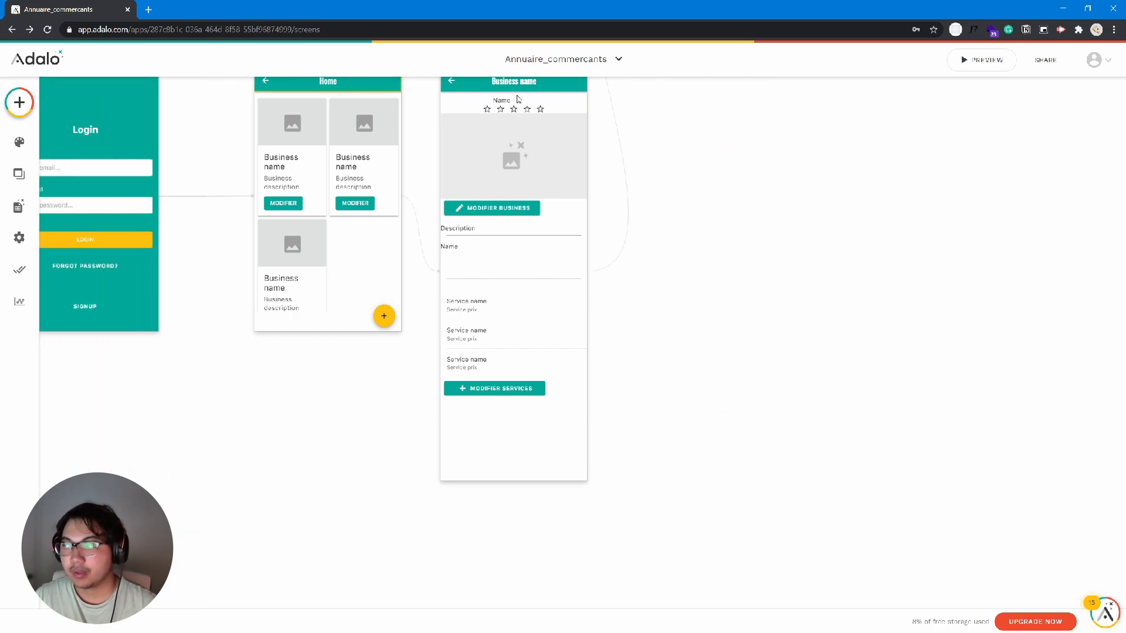
Step: Preview the app, submit the update form of Mon super business 1, and return to its details
left_click(960, 60)
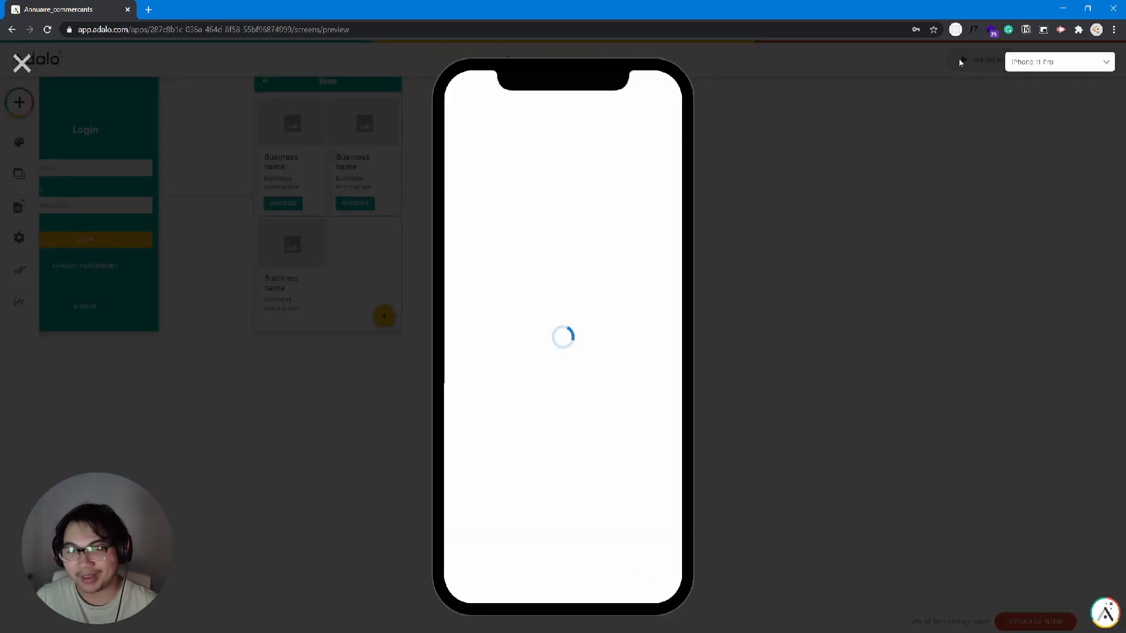
left_click(517, 323)
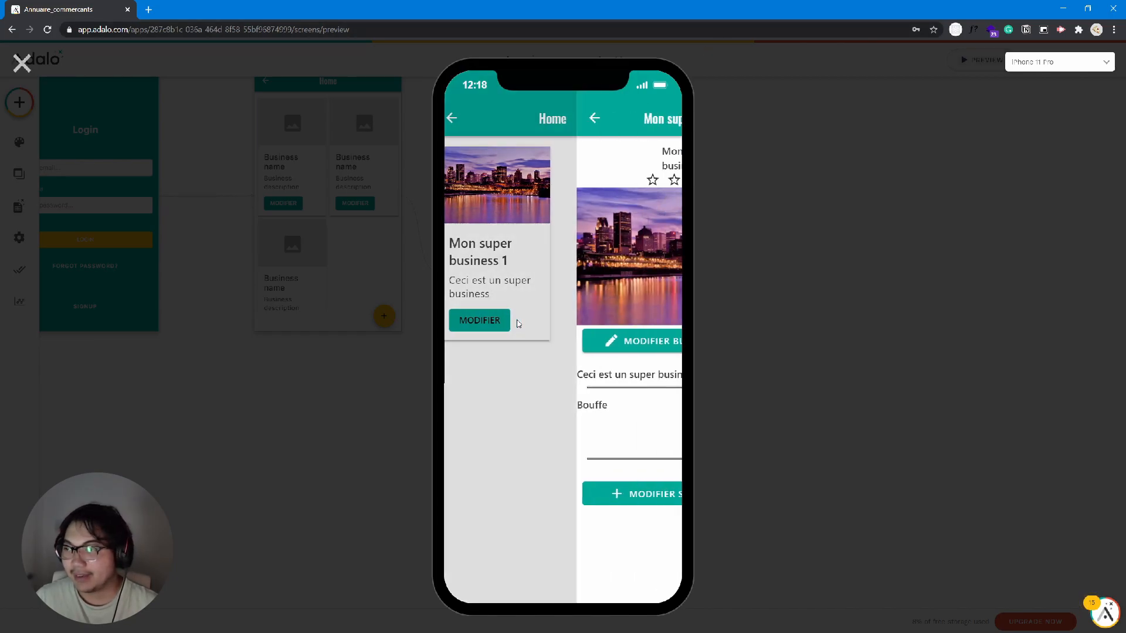
left_click(531, 350)
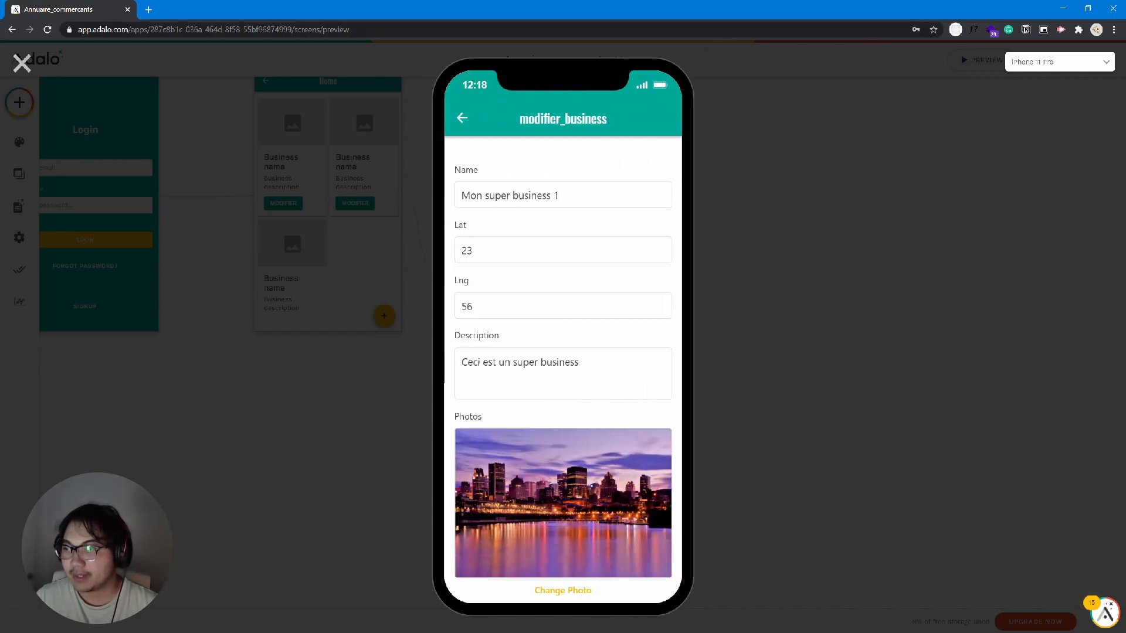
scroll(537, 355, "down", 3)
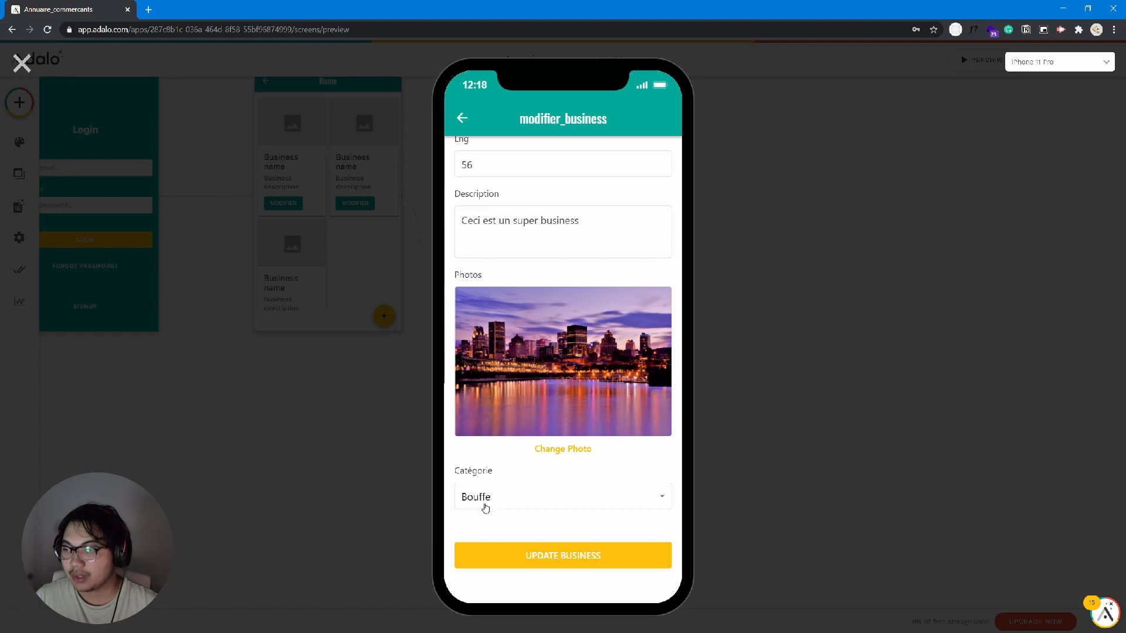
left_click(523, 551)
left_click(463, 118)
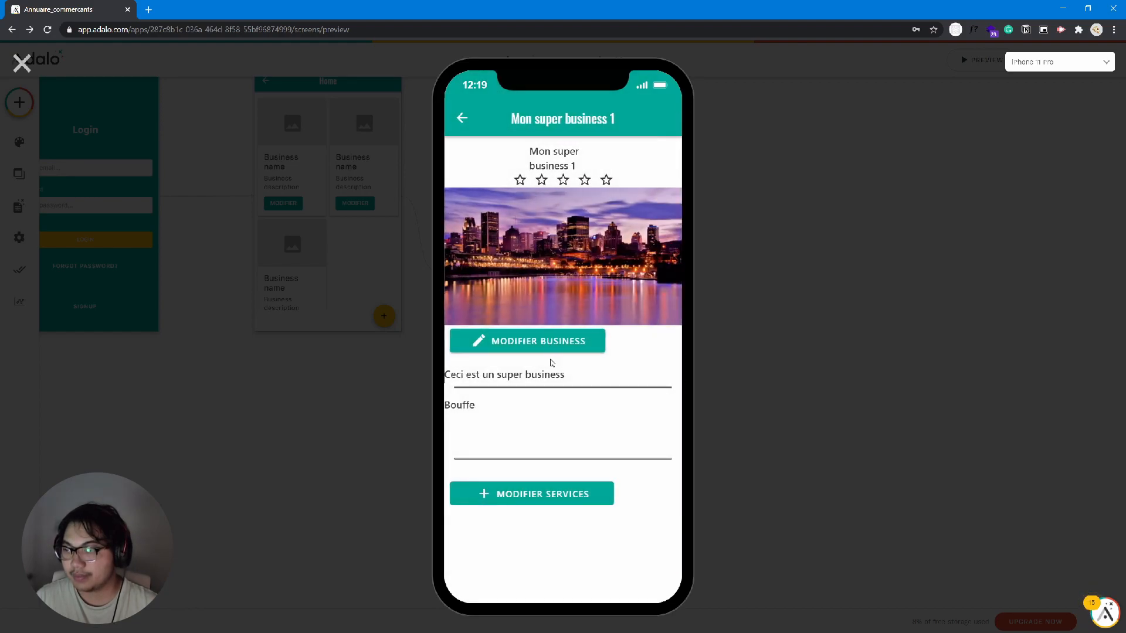
Step: Reopen the business update form in the preview and submit it with the category Coiffure, returning to the details
left_click(496, 350)
scroll(523, 481, "down", 3)
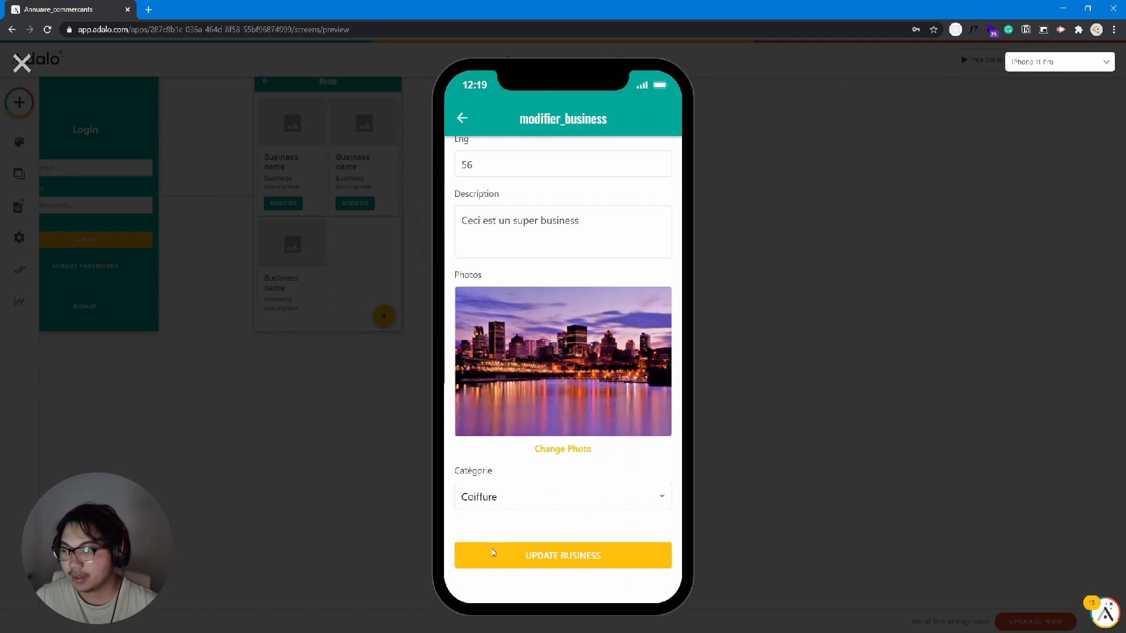
left_click(503, 560)
left_click(463, 121)
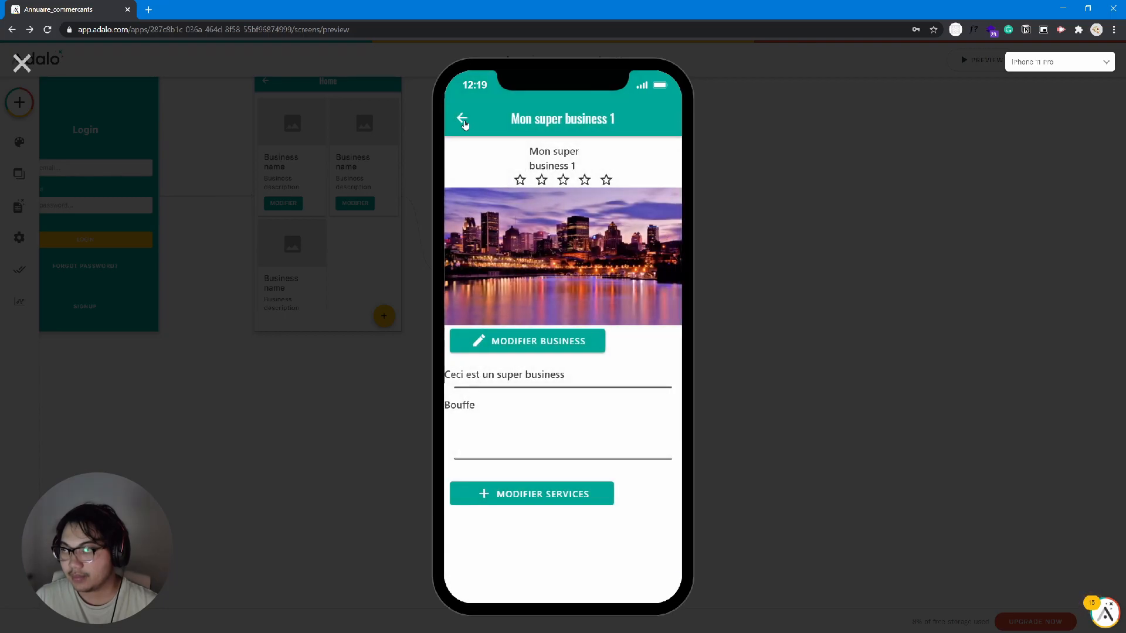
Step: Reopen Mon super business 1 from the Home list to check its category, and leave the preview
left_click(463, 120)
left_click(488, 328)
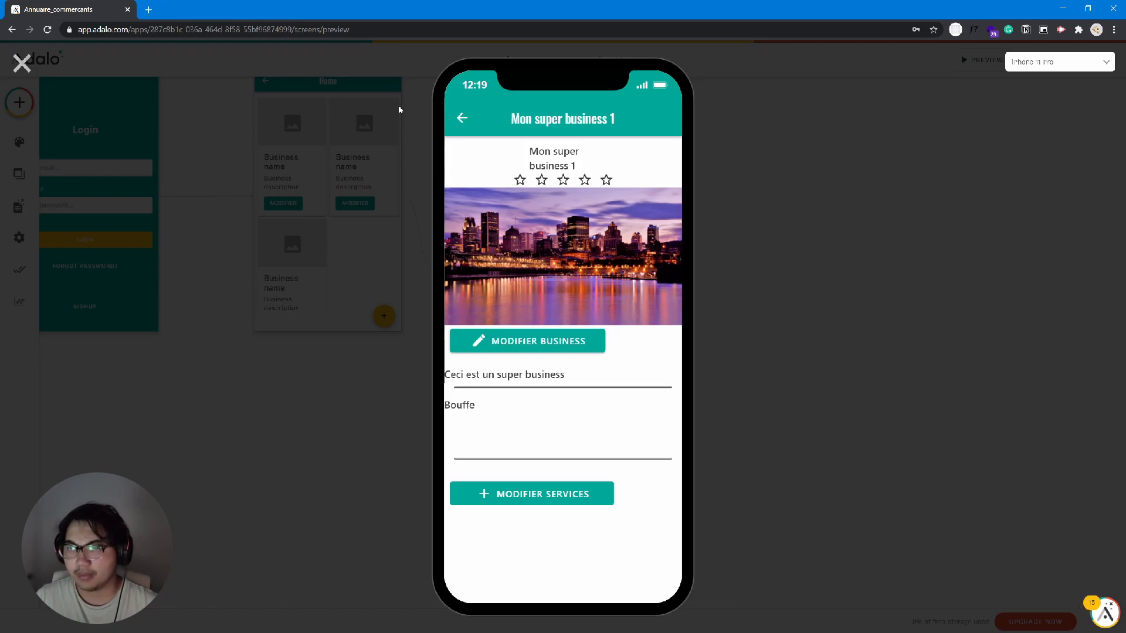
left_click(462, 118)
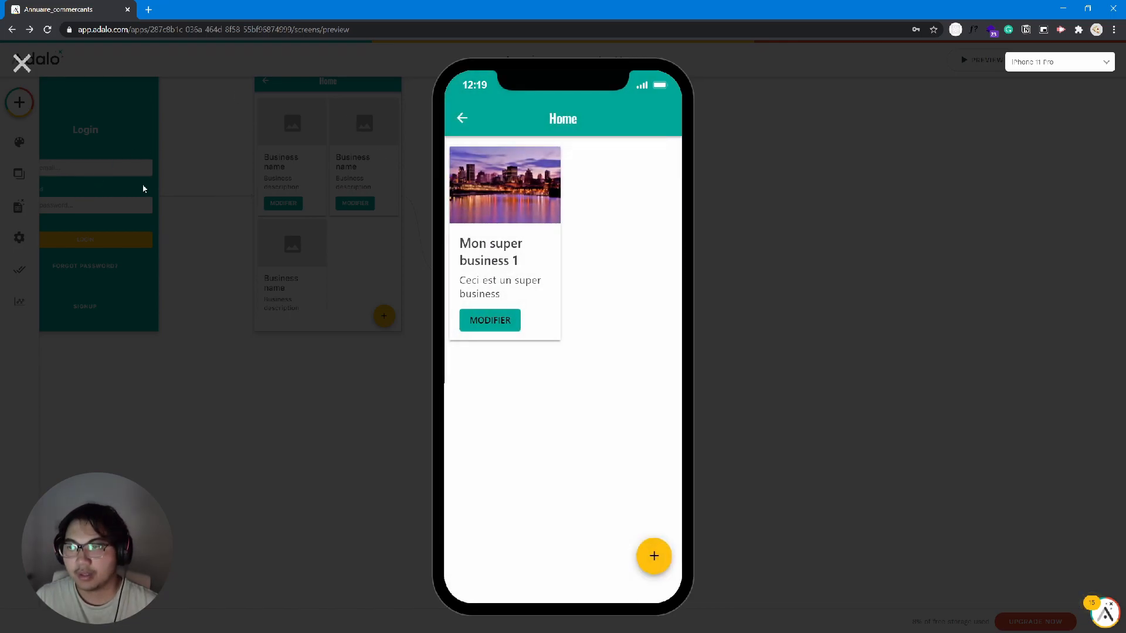
key("Escape")
Step: Review the Catégorie field settings of the update form on Modifier Business 2 and close them
scroll(624, 242, "up", 8)
left_click(660, 238)
left_click(163, 274)
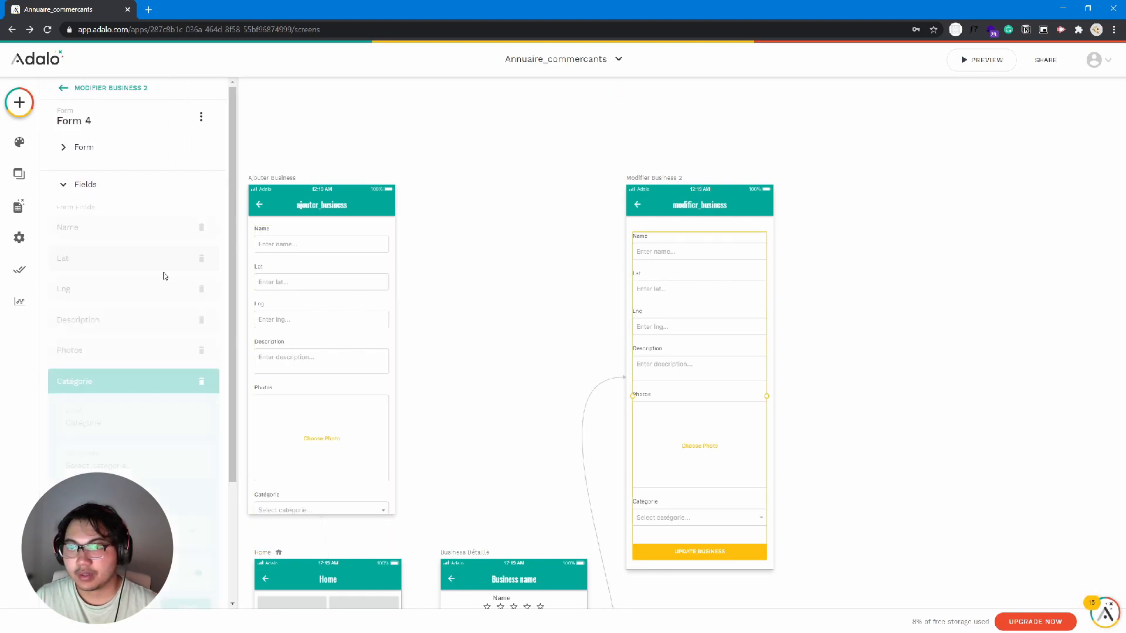
scroll(169, 340, "down", 3)
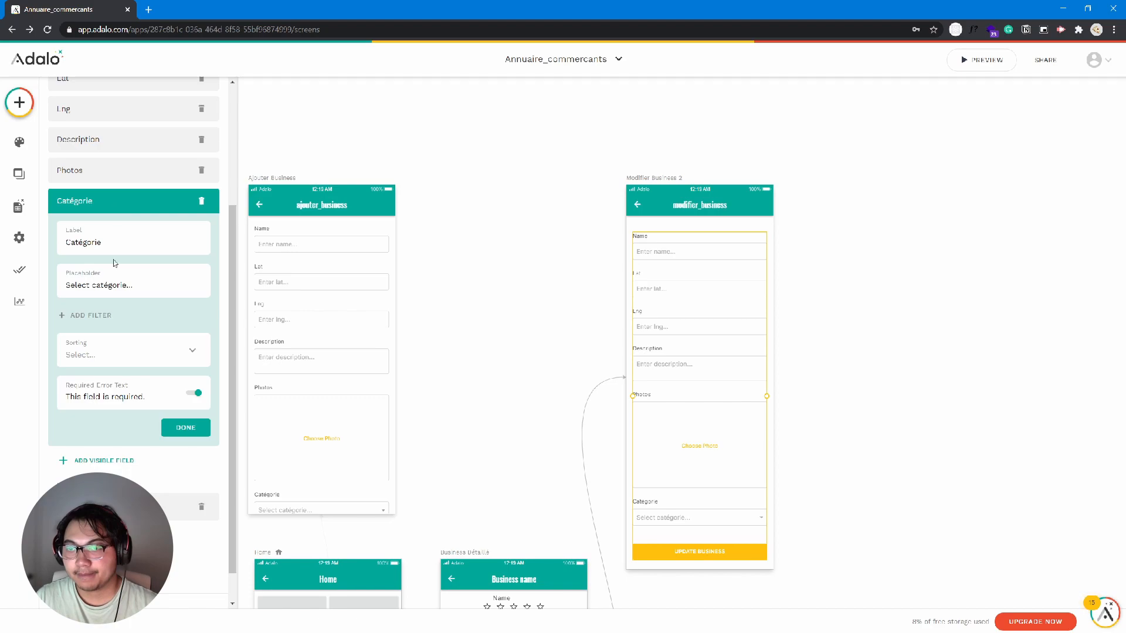
left_click(106, 204)
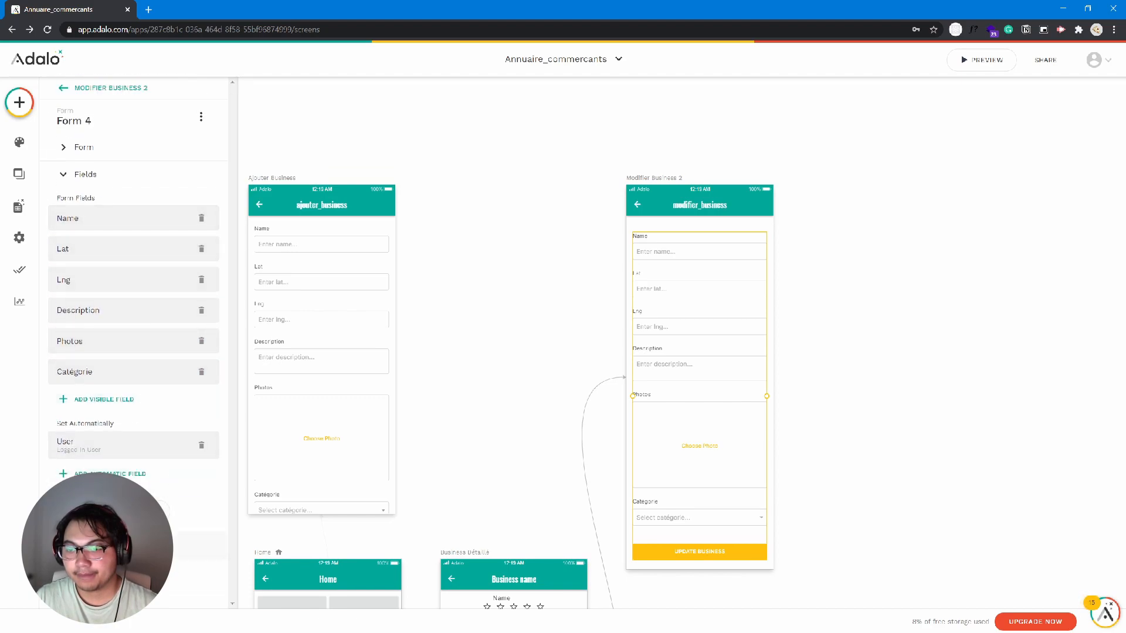
Step: Add a Link action to Back after the Update action on the update form's submit button
left_click(159, 545)
left_click(102, 299)
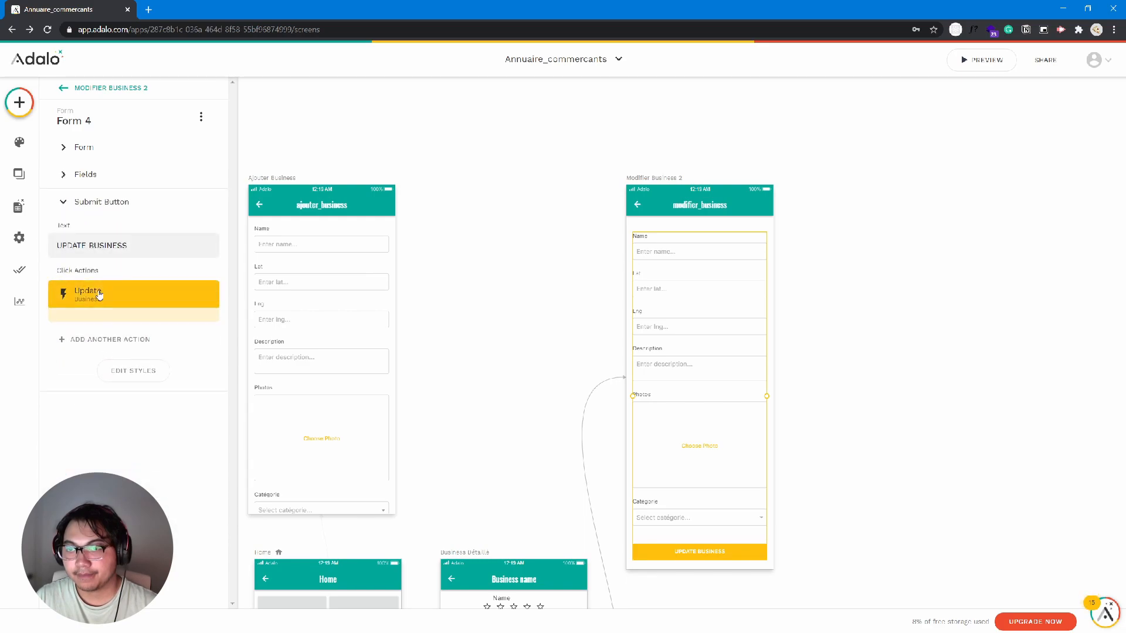
left_click(180, 345)
left_click(131, 325)
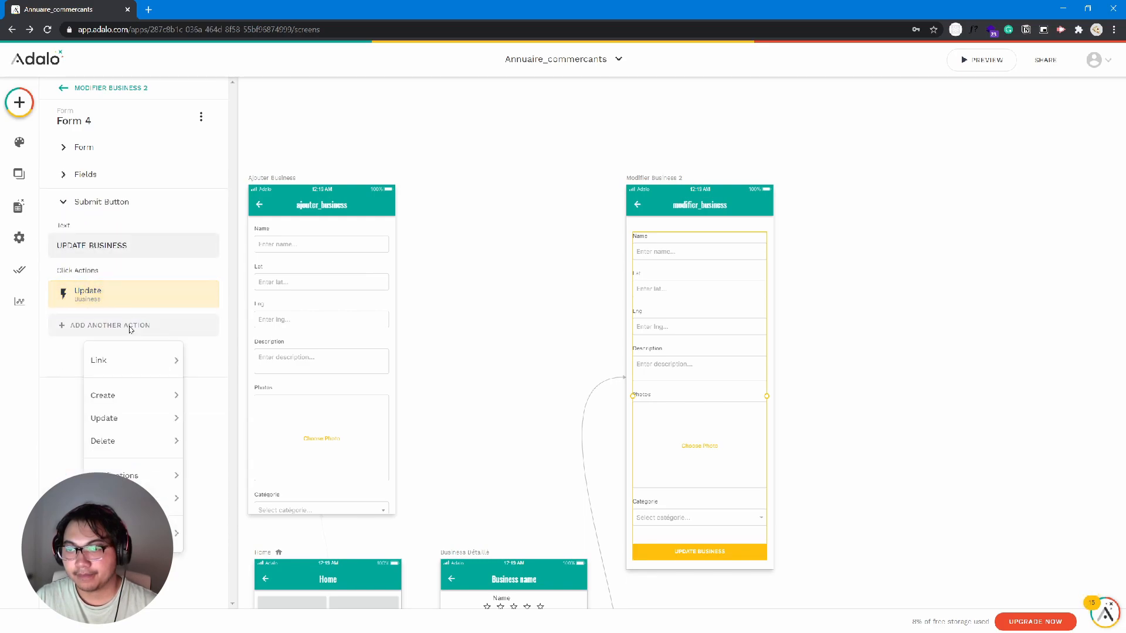
mouse_move(135, 454)
mouse_move(148, 366)
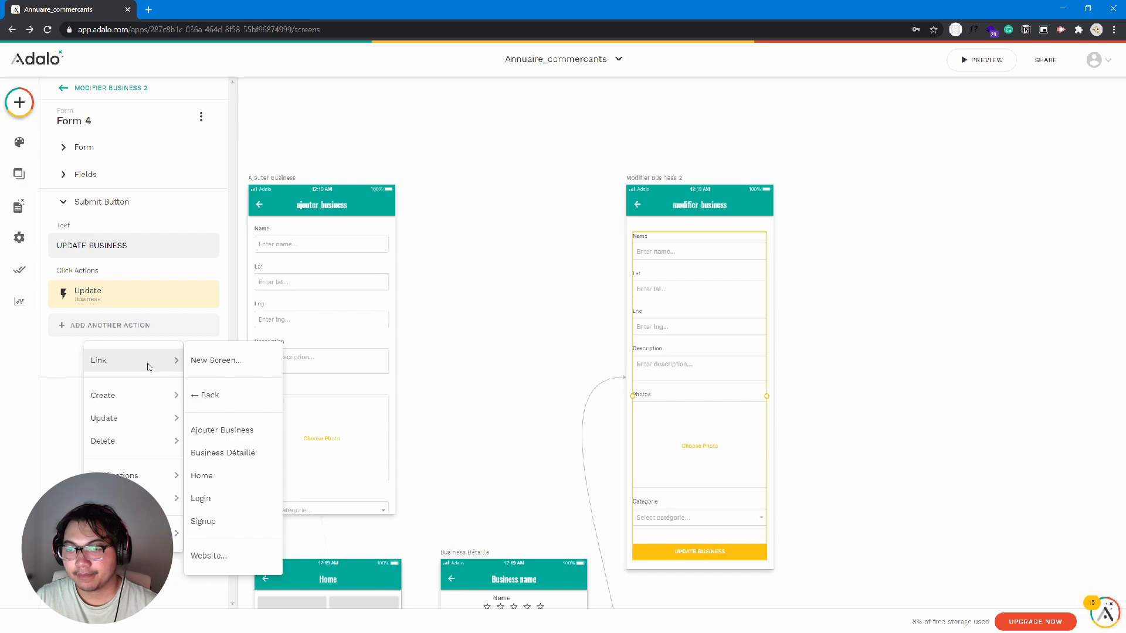
left_click(213, 405)
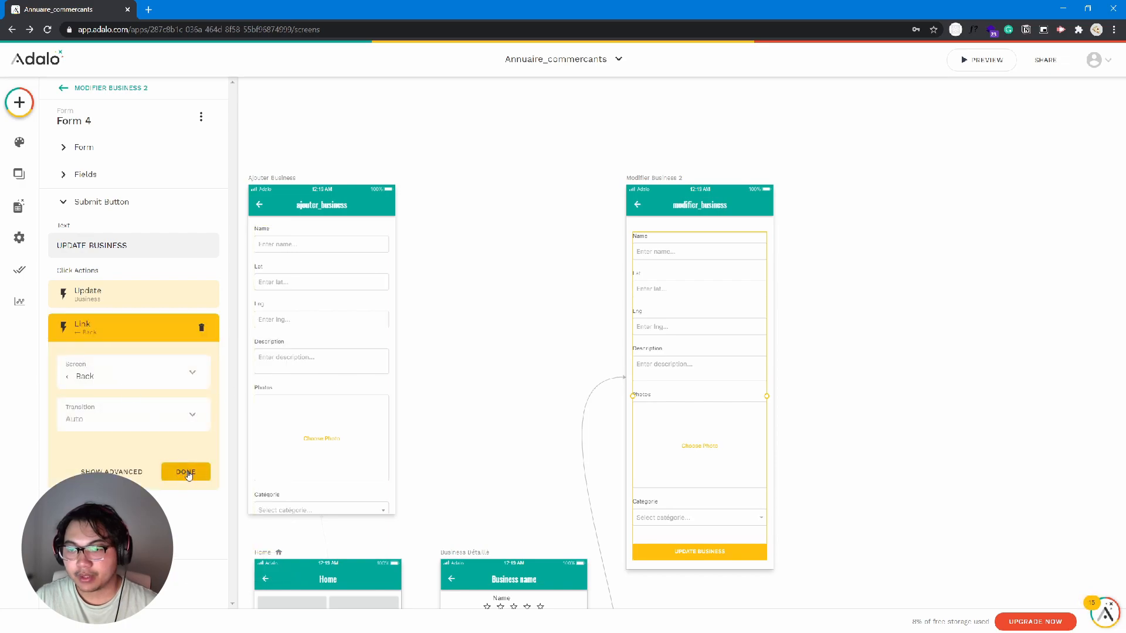
left_click(186, 473)
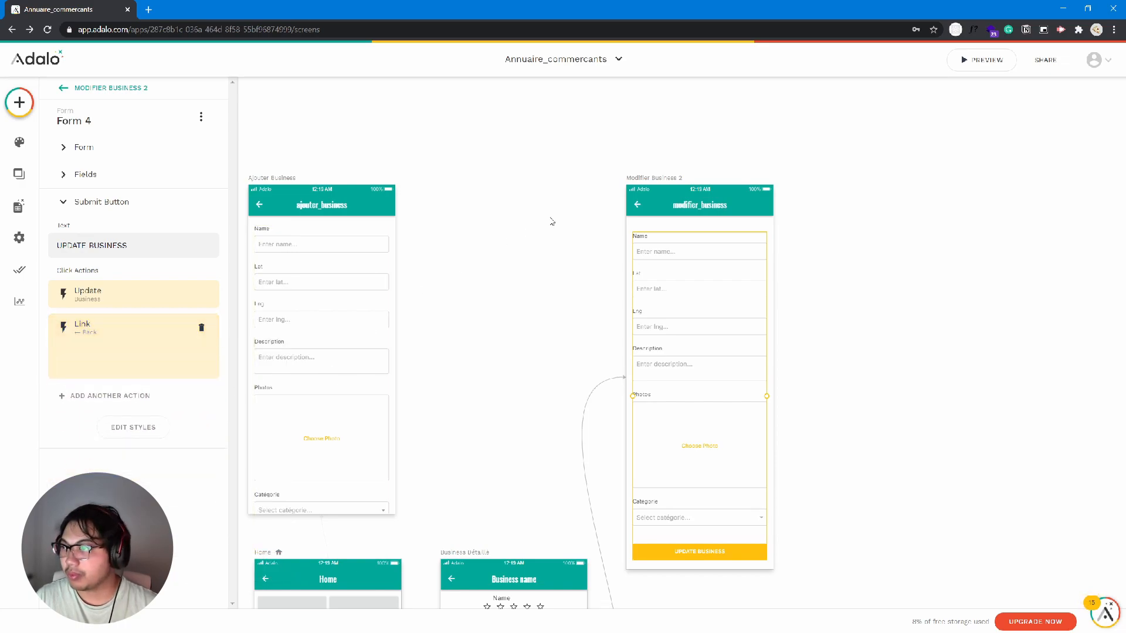
Step: Preview the app and check the category shown in the details of Mon super business 1
left_click(964, 64)
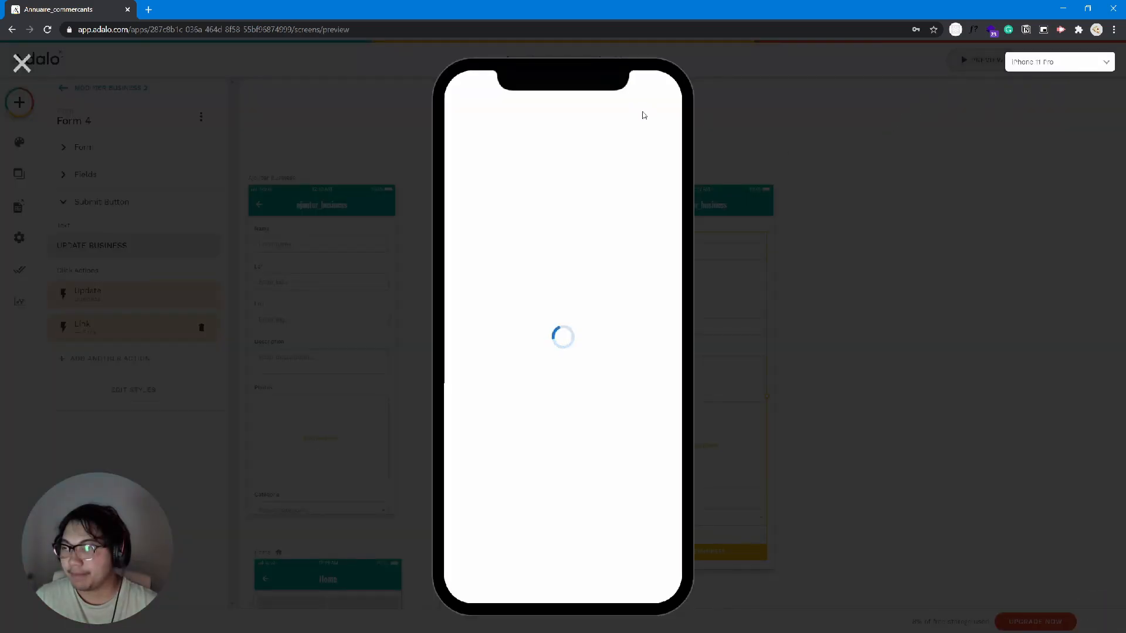
left_click(490, 320)
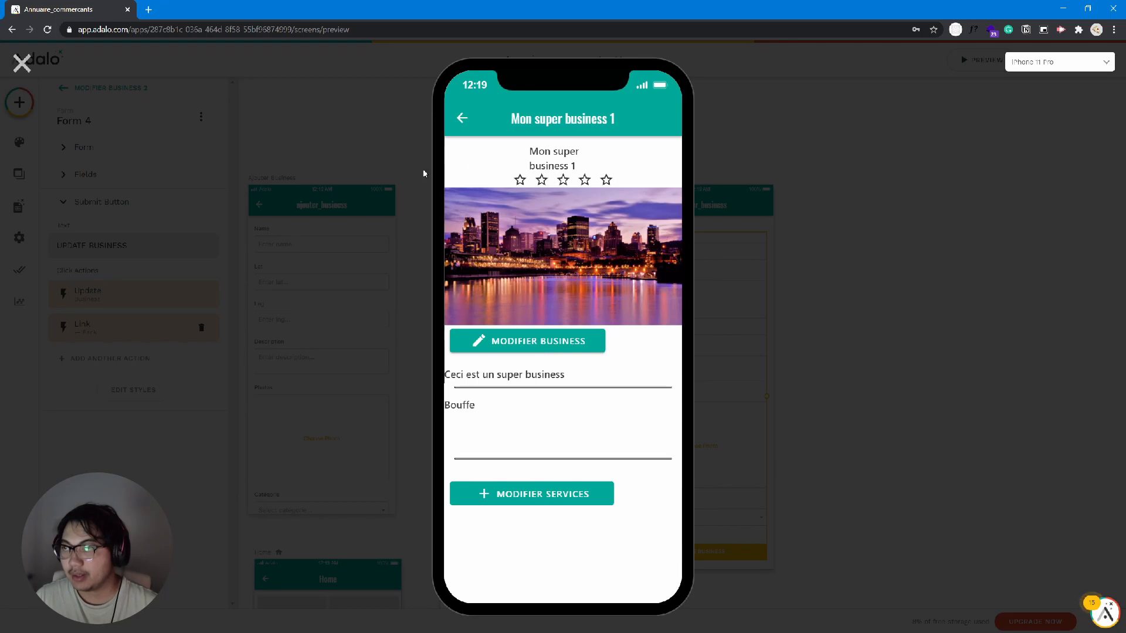
left_click(19, 64)
Step: Clear the Catégorie value of the Mon super business 1 record in the Business collection and save the record
left_click(19, 206)
left_click(133, 226)
left_click(165, 226)
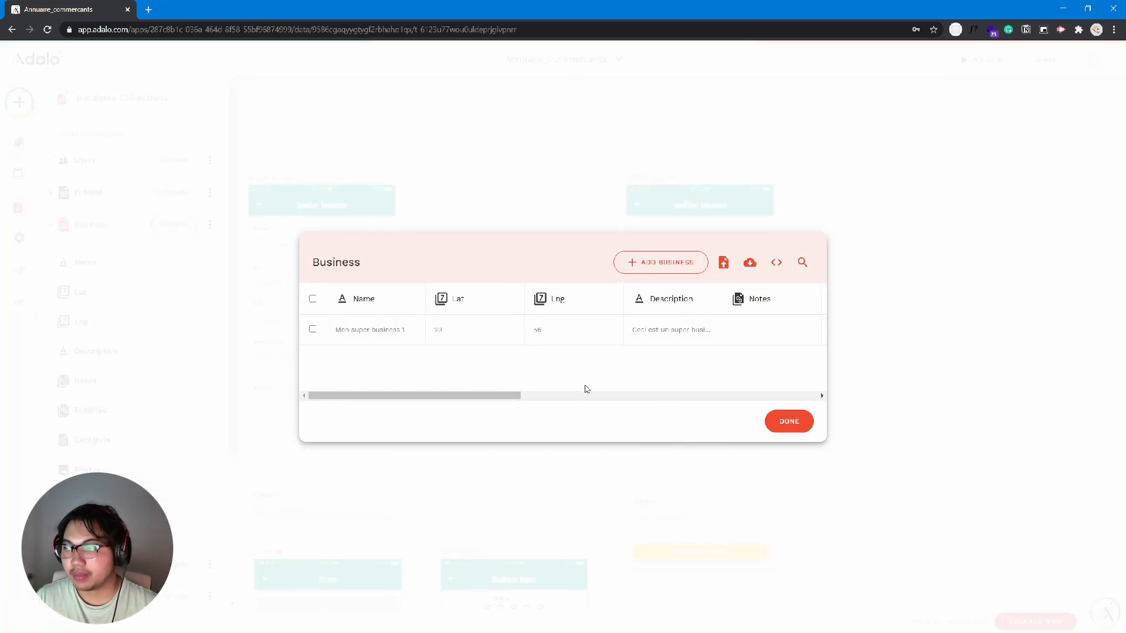
left_click_drag(470, 397, 632, 396)
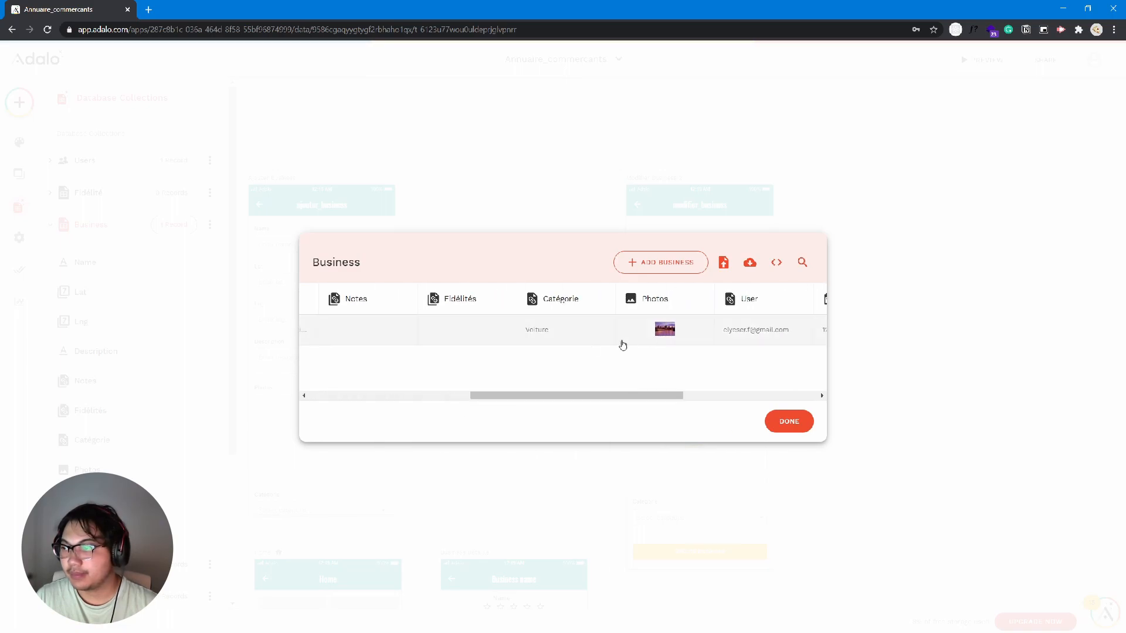
left_click(578, 343)
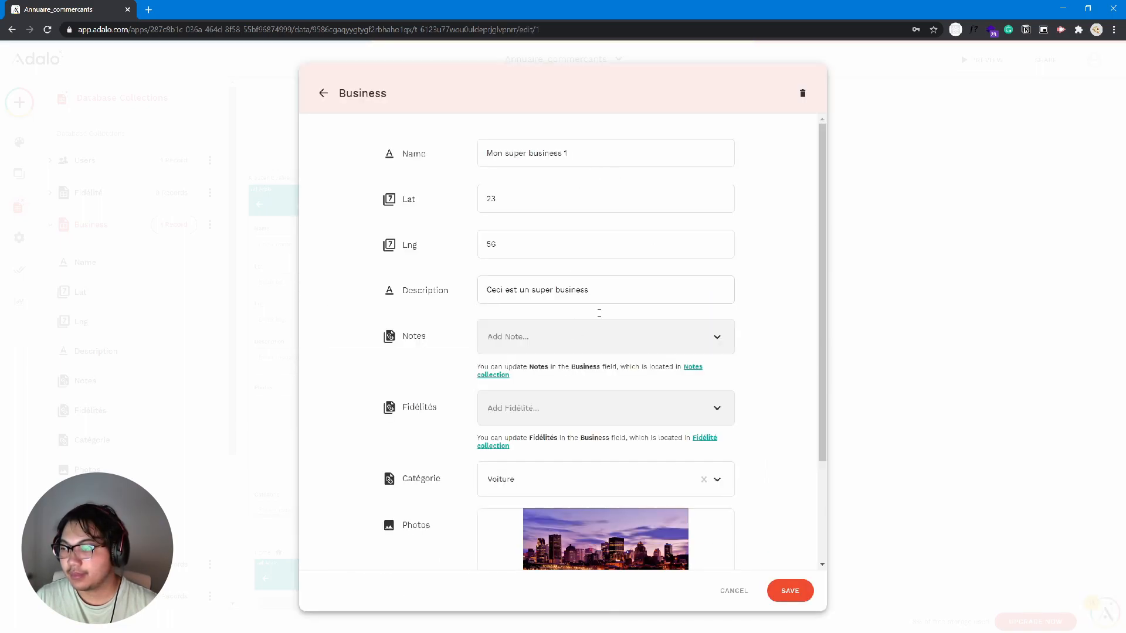
scroll(527, 411, "down", 3)
left_click(703, 347)
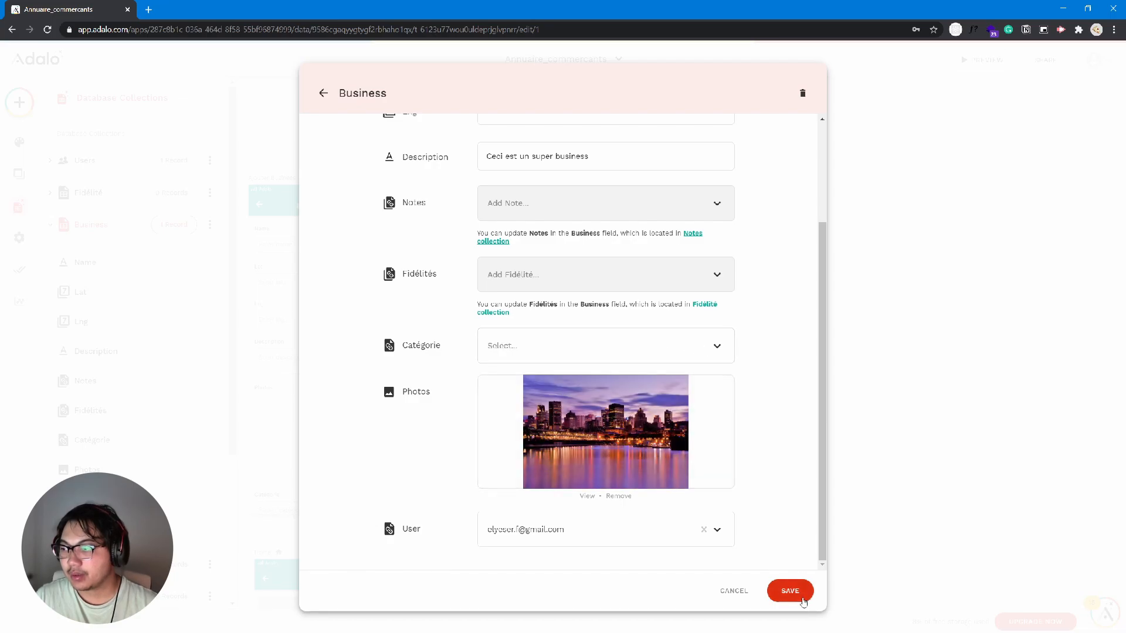
left_click(790, 592)
left_click(788, 421)
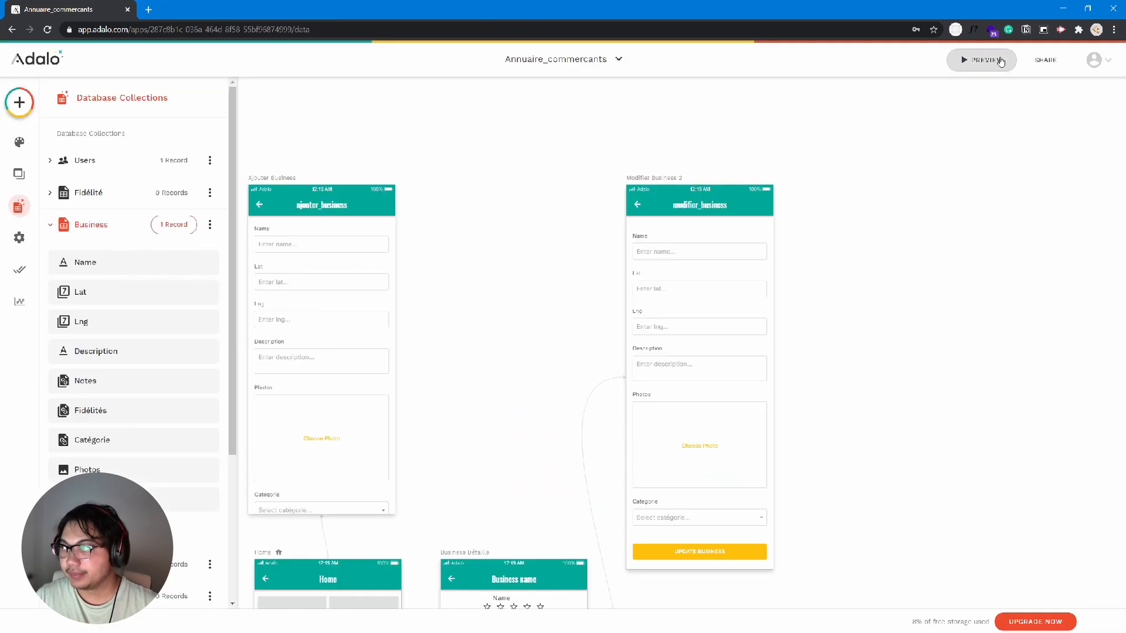
Step: Preview the app and set the category of Mon super business 1 to Coiffure through the modifier_business form
left_click(979, 60)
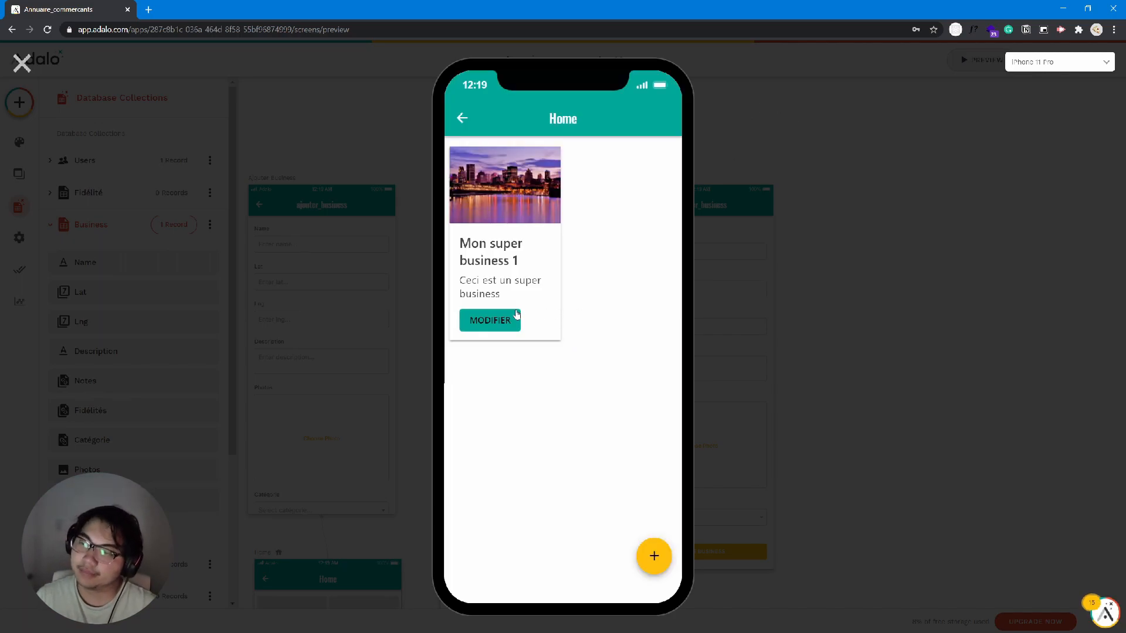
left_click(514, 320)
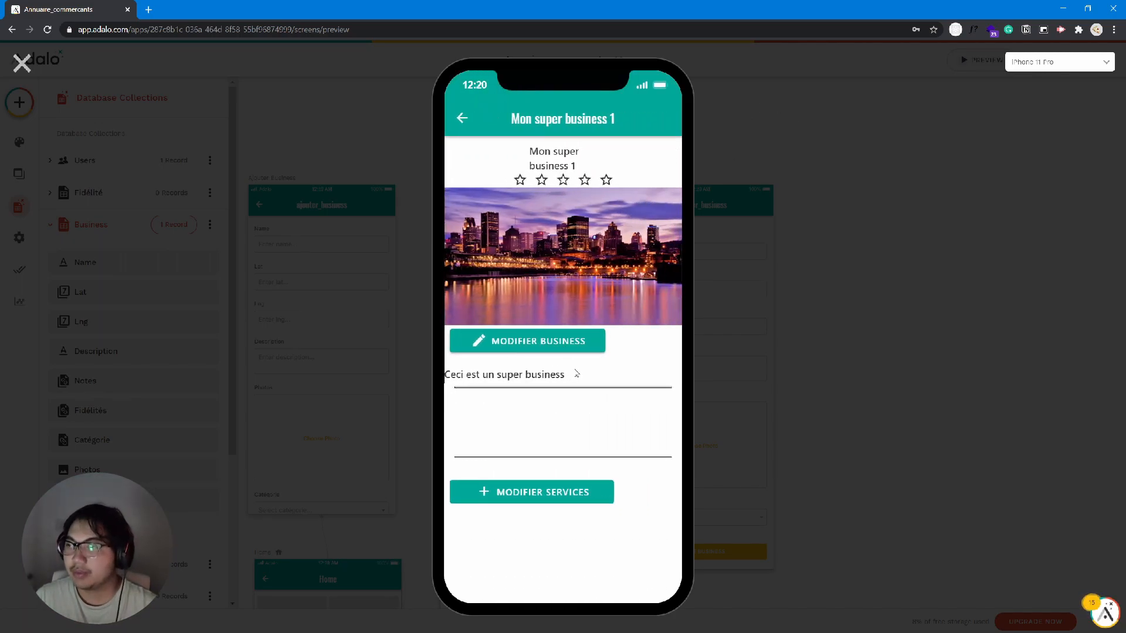
left_click(573, 348)
scroll(548, 332, "down", 2)
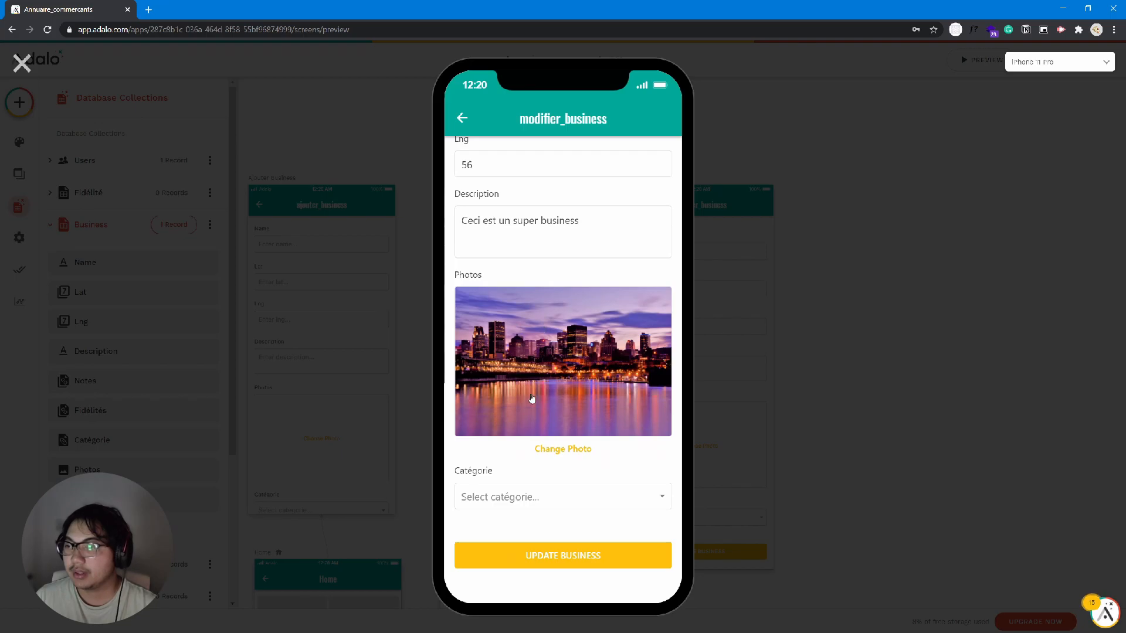
left_click(503, 547)
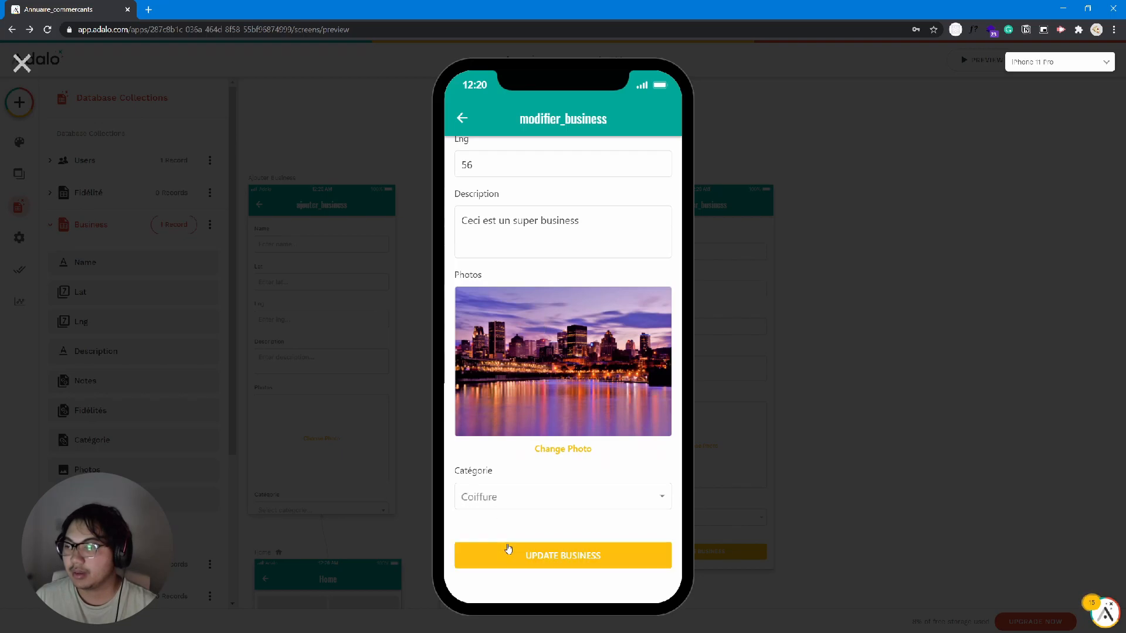
Step: Update the business's category to Bouffe and again to Voiture through the modifier_business form, and close the preview
left_click(499, 342)
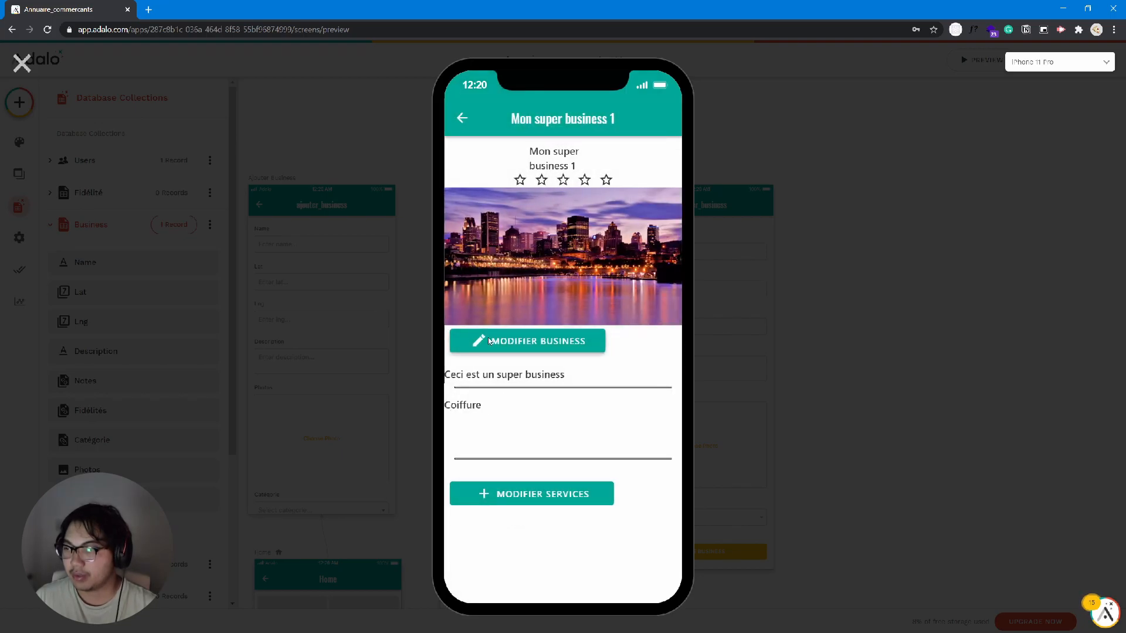
scroll(495, 434, "down", 4)
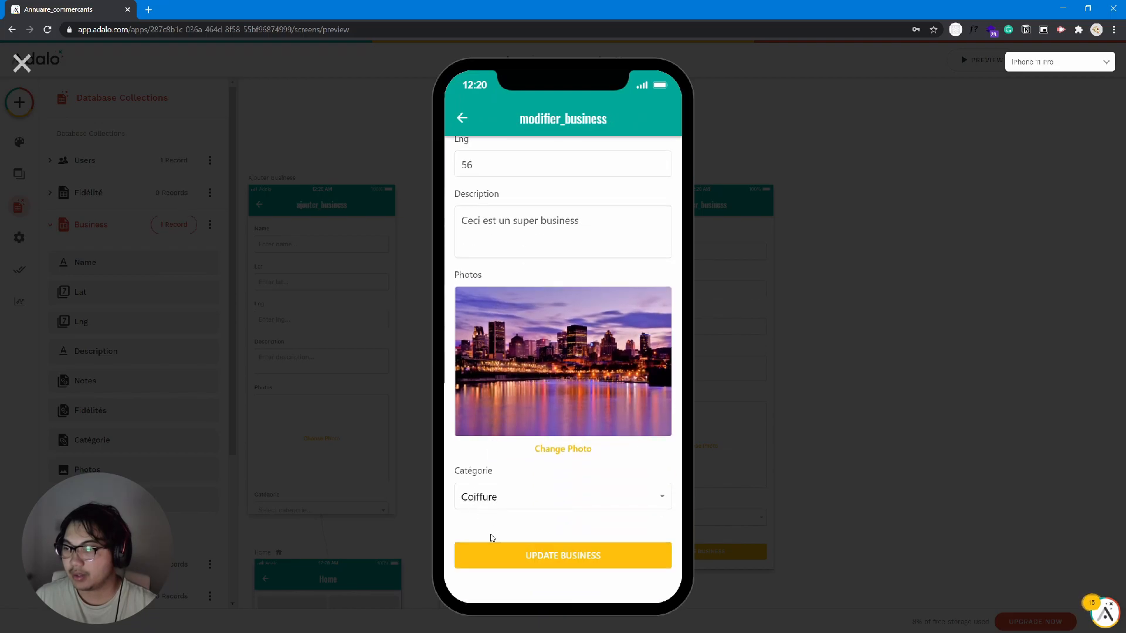
left_click(514, 552)
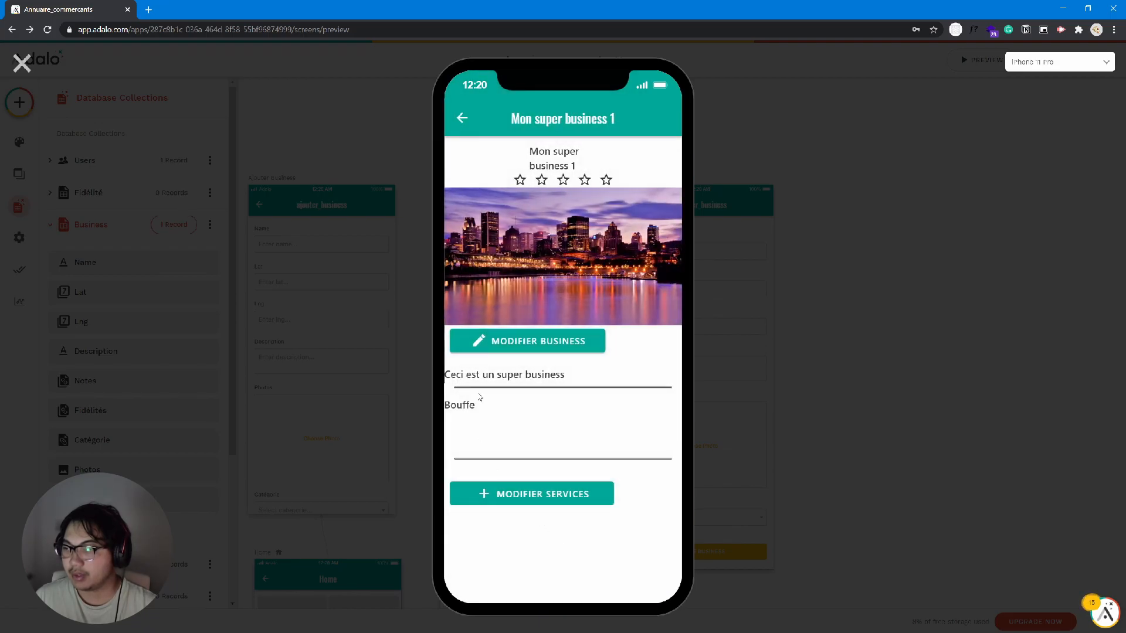
left_click(465, 346)
scroll(504, 434, "down", 3)
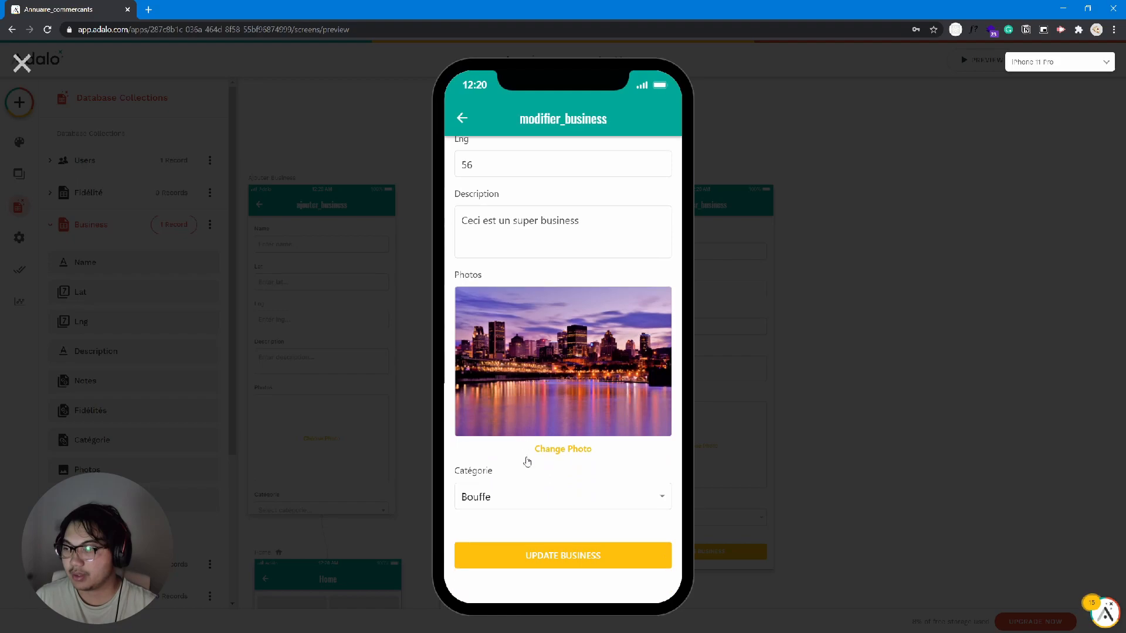
left_click(499, 555)
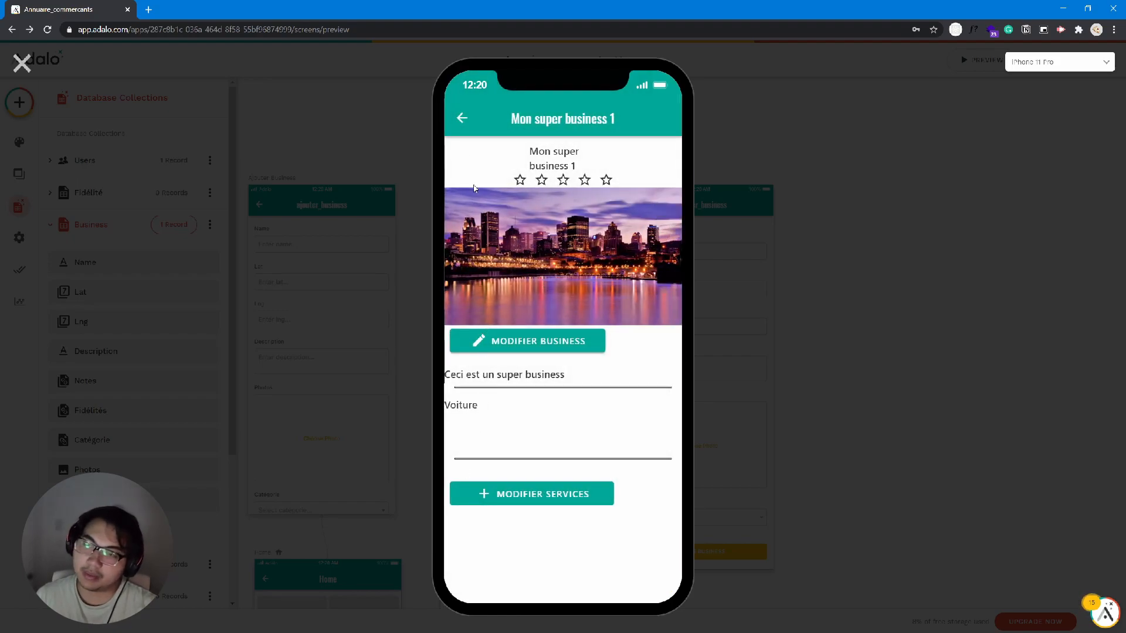
left_click(22, 63)
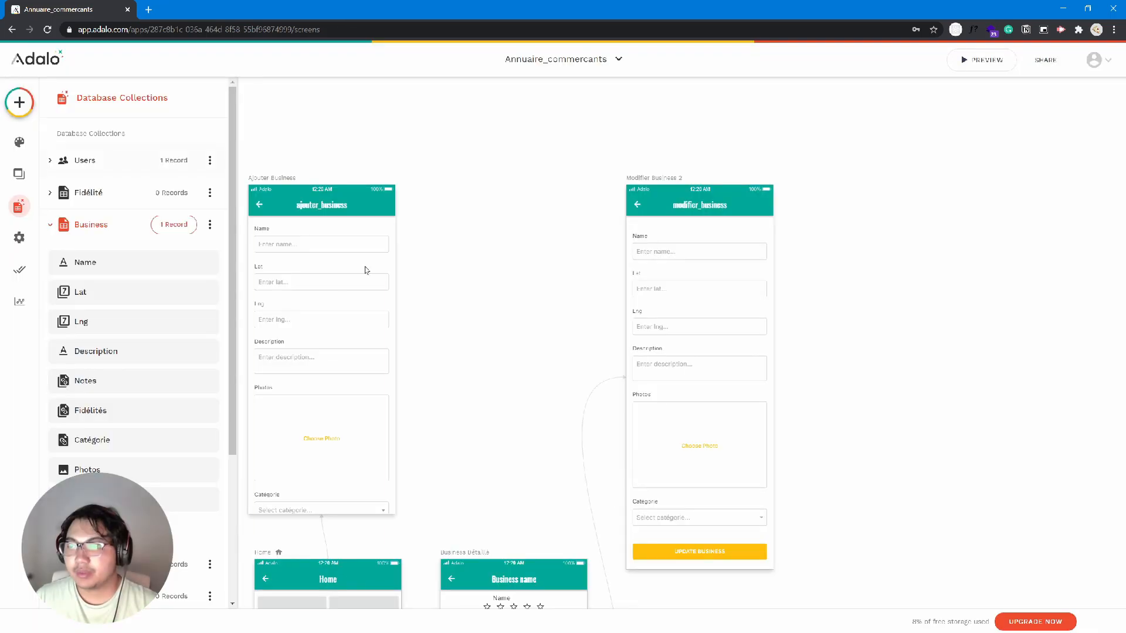
Step: Remove the divider lines below the description and category on Business Détaillé and align both labels with the Modifier Business button's edge
scroll(488, 439, "down", 4)
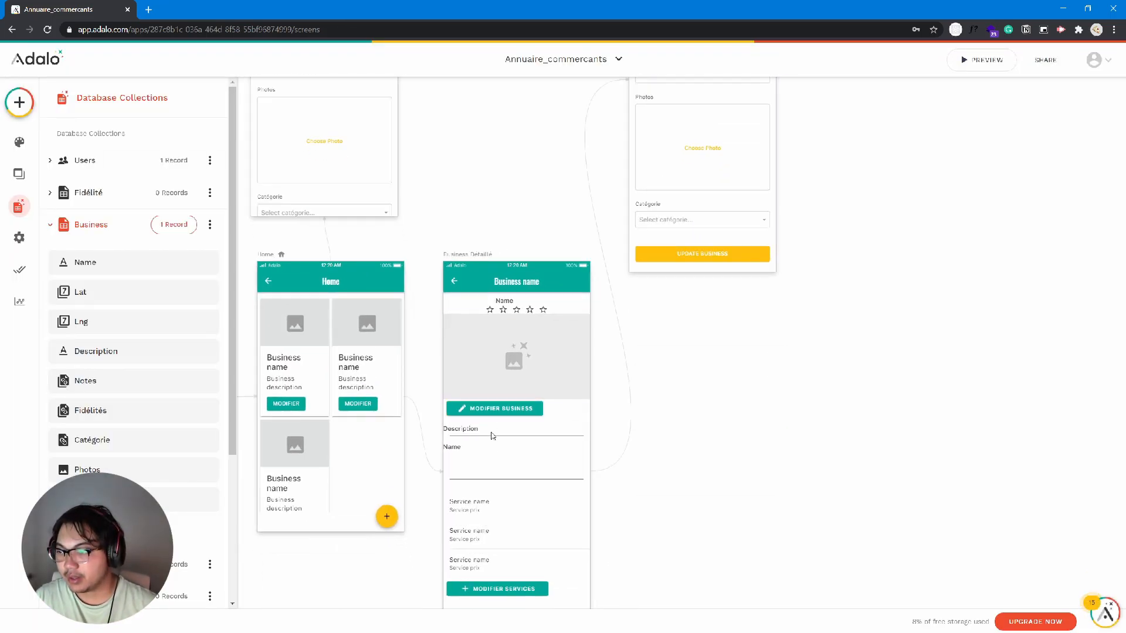
scroll(493, 430, "up", 5)
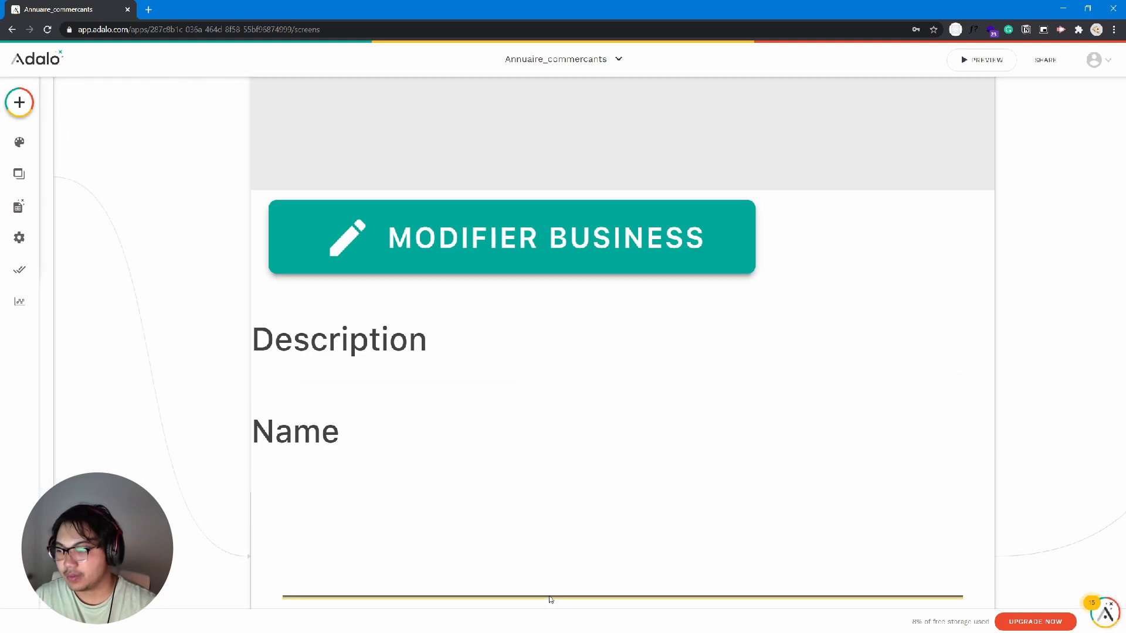
scroll(457, 433, "down", 1)
left_click_drag(317, 270, 333, 268)
left_click_drag(307, 364, 325, 362)
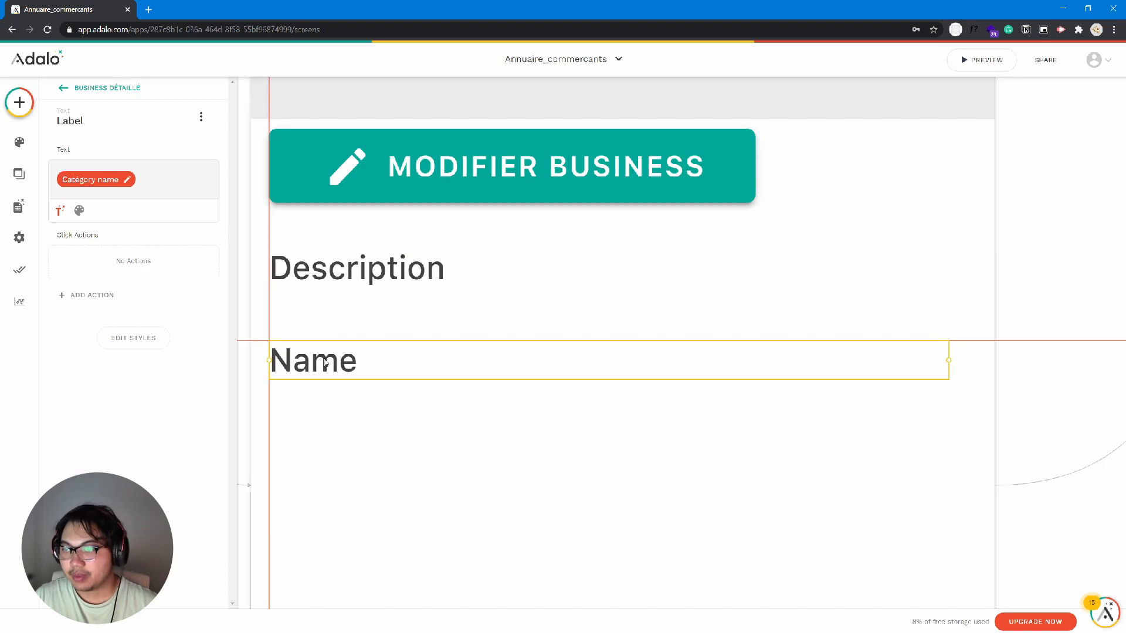
Step: Place the category name label directly under the business name on Business Détaillé, shifting the star rating and the image section down
scroll(325, 360, "down", 5)
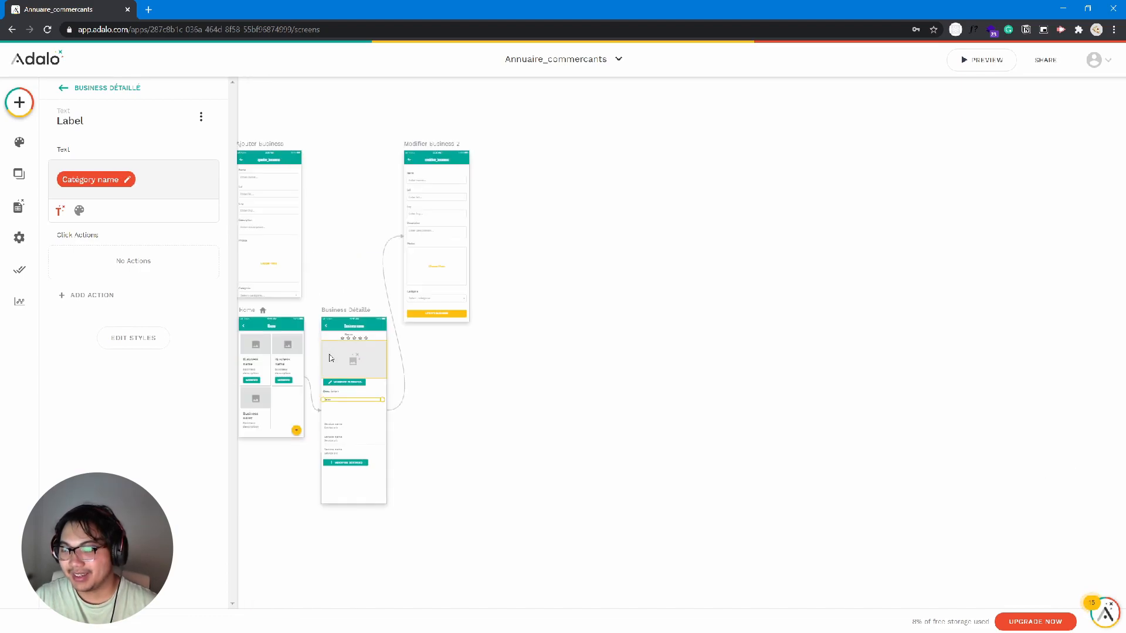
scroll(330, 358, "up", 5)
left_click_drag(346, 456, 381, 322)
scroll(378, 345, "up", 5)
scroll(379, 348, "down", 5)
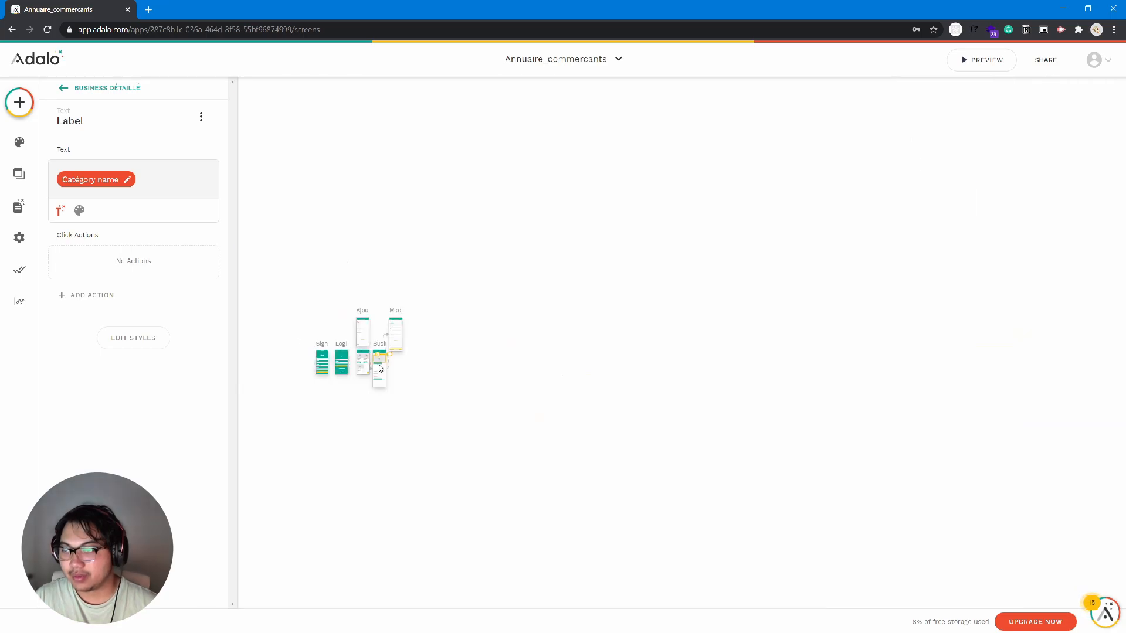
scroll(380, 367, "up", 5)
scroll(357, 353, "up", 3)
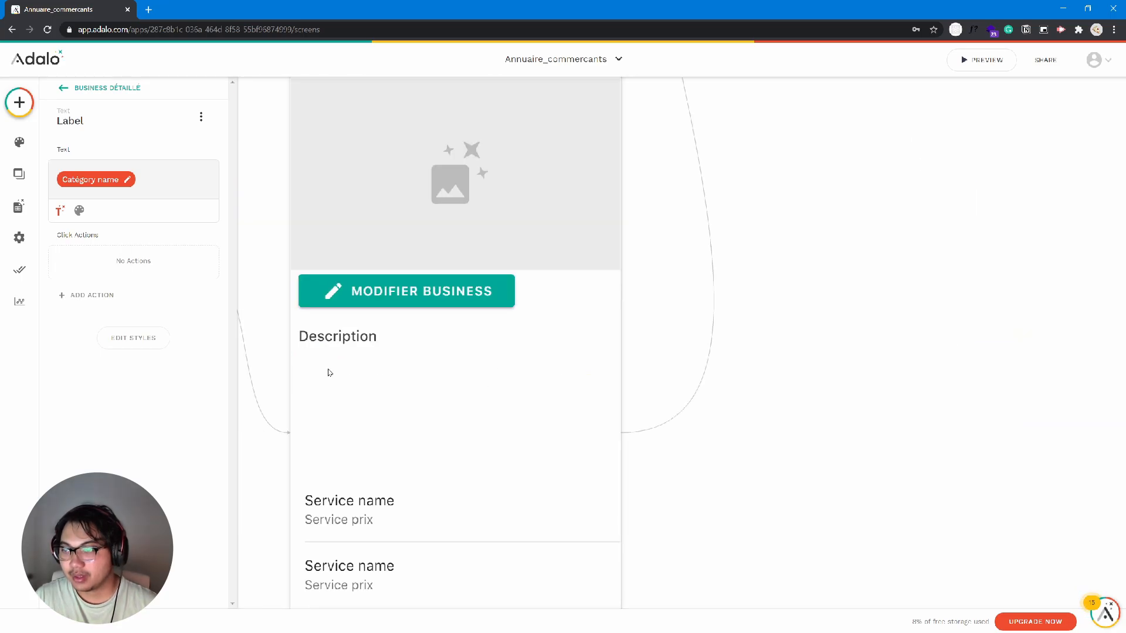
scroll(382, 351, "down", 3)
left_click_drag(316, 496, 624, 319)
left_click(551, 216)
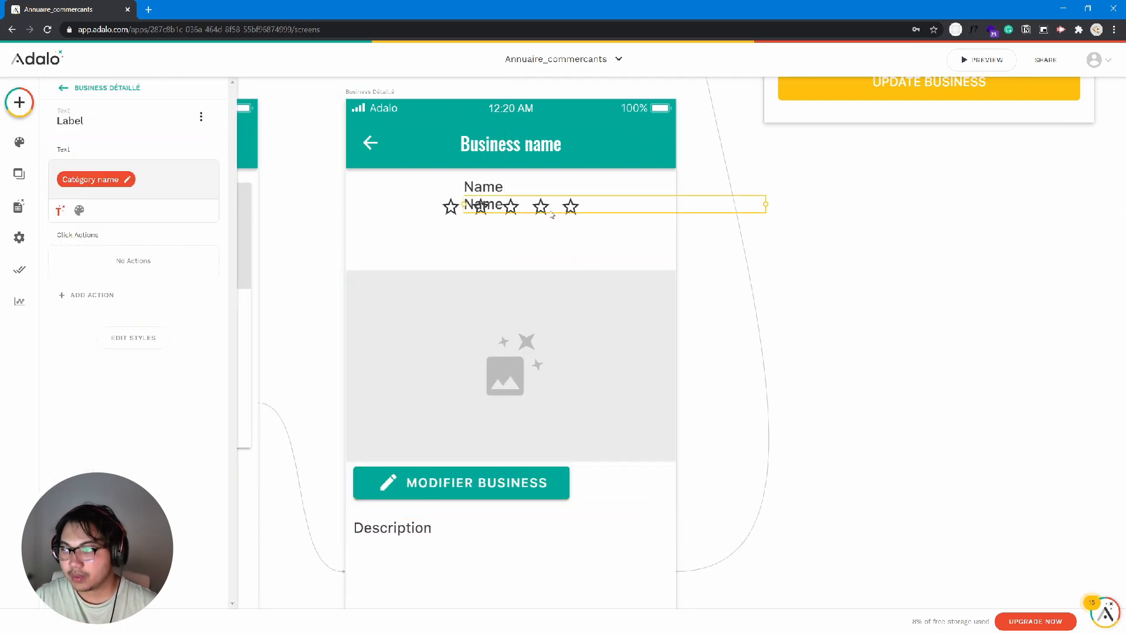
left_click_drag(448, 216, 480, 209)
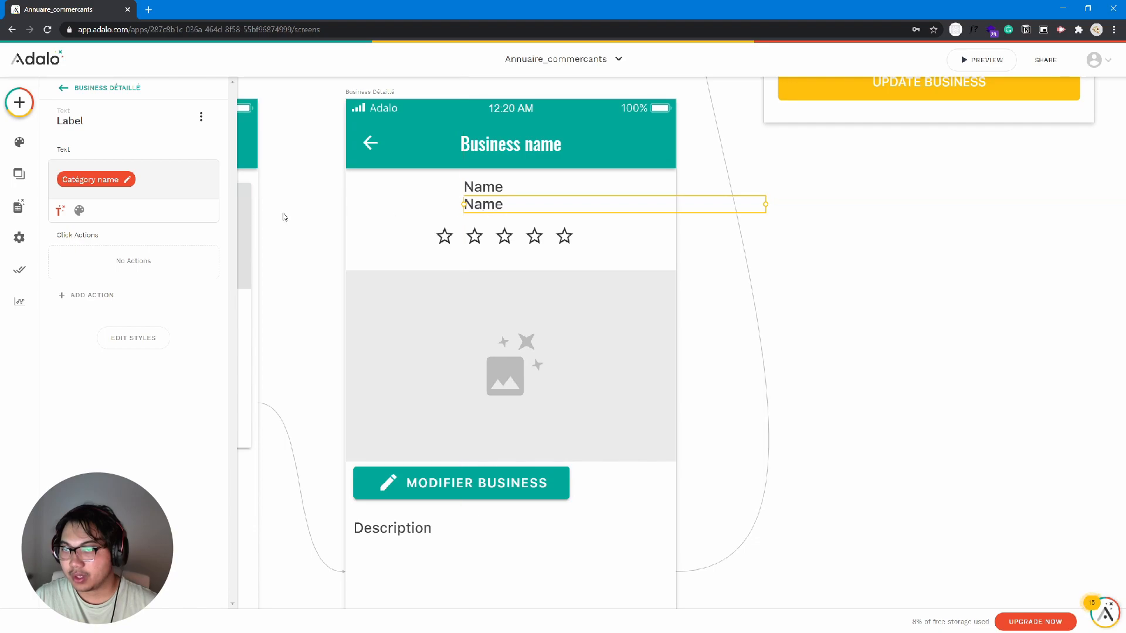
Step: Set the category label's font size to 12 and lower its text colour's opacity to a lighter grey
left_click(79, 210)
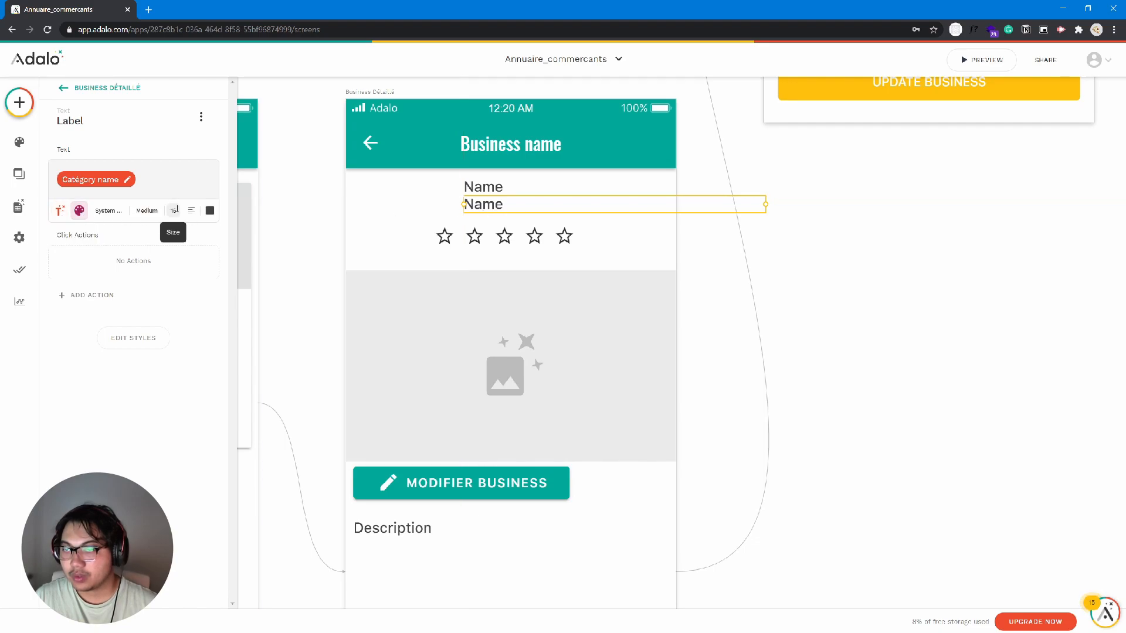
key("BackSpace")
type("2")
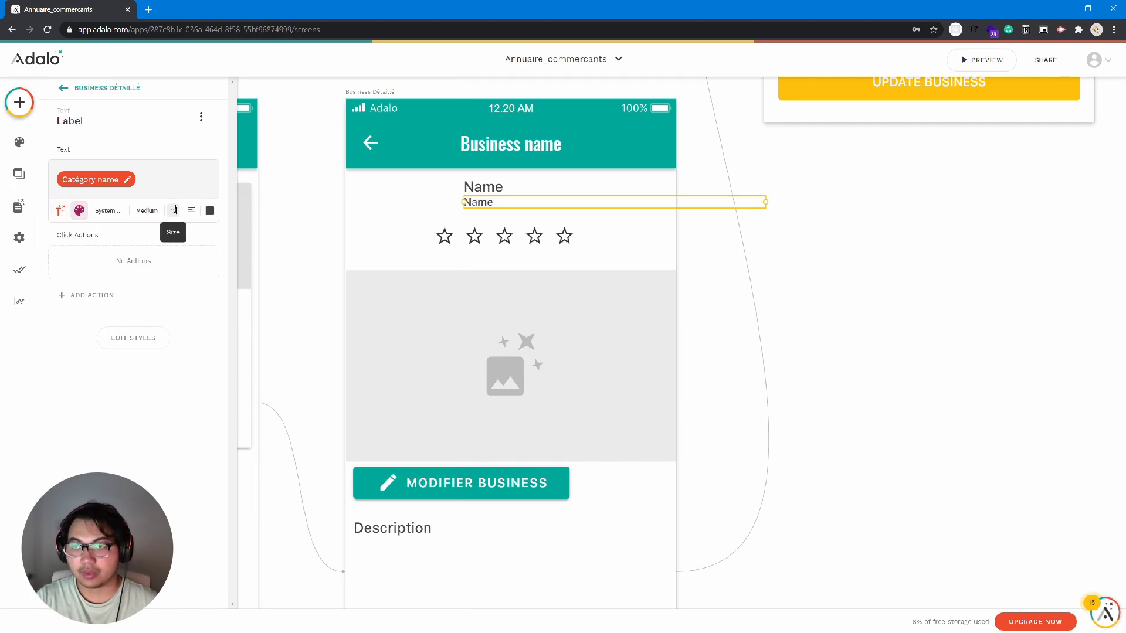
left_click(210, 210)
left_click_drag(203, 329, 185, 330)
left_click(206, 330)
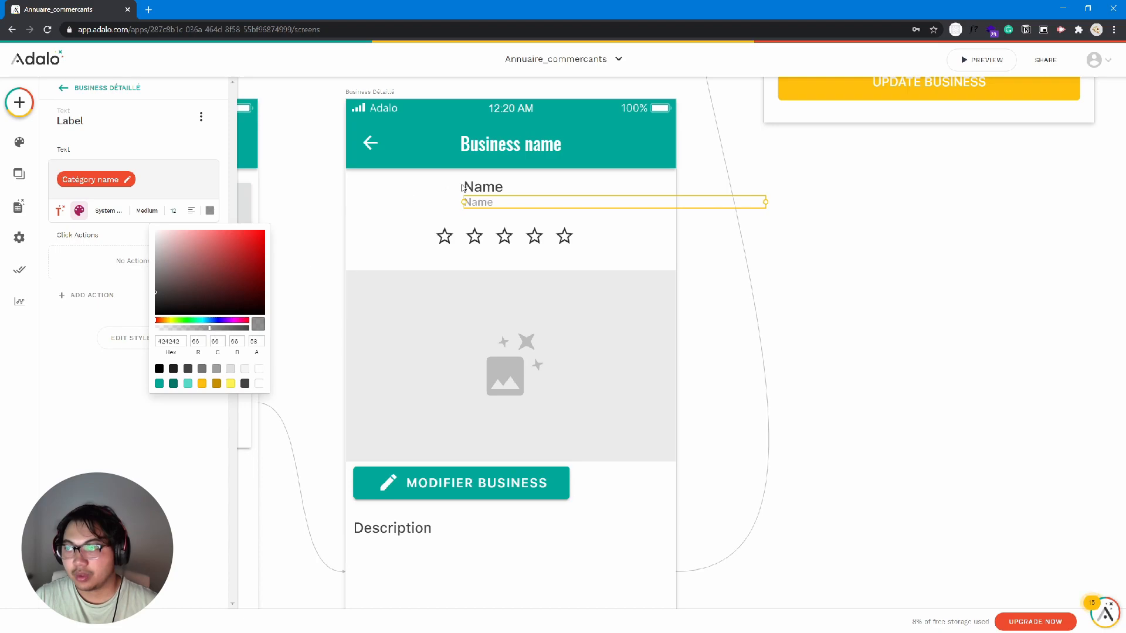
Step: Lower the business name and category labels slightly and move the business image up closer to the star rating
left_click(480, 207)
left_click_drag(481, 207, 485, 193)
left_click(822, 202)
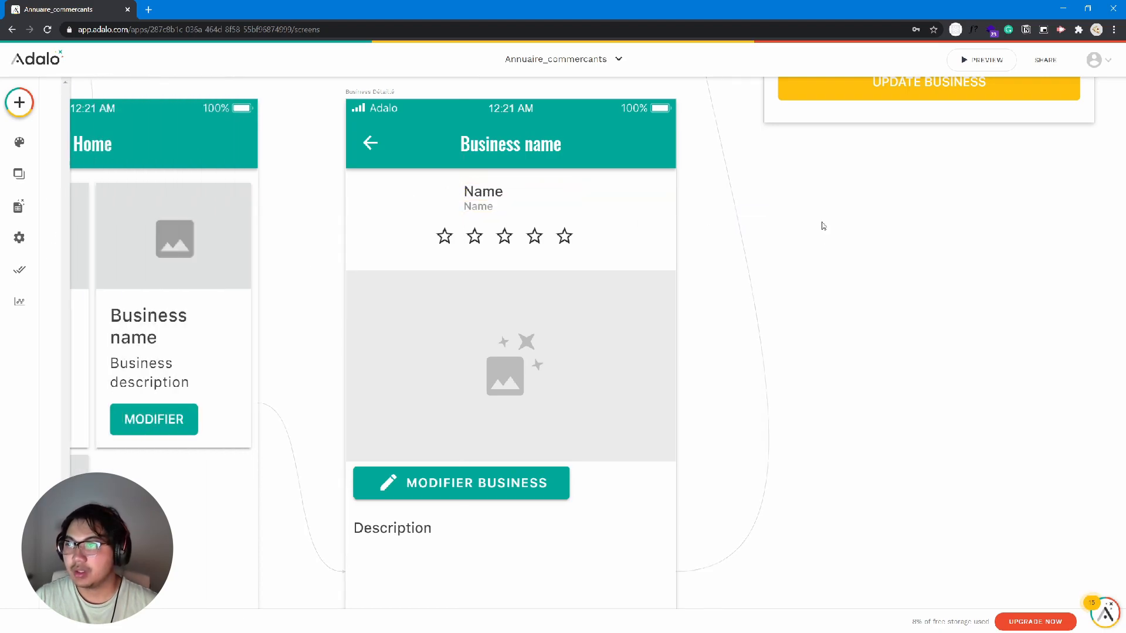
scroll(518, 288, "down", 3)
scroll(518, 287, "up", 5)
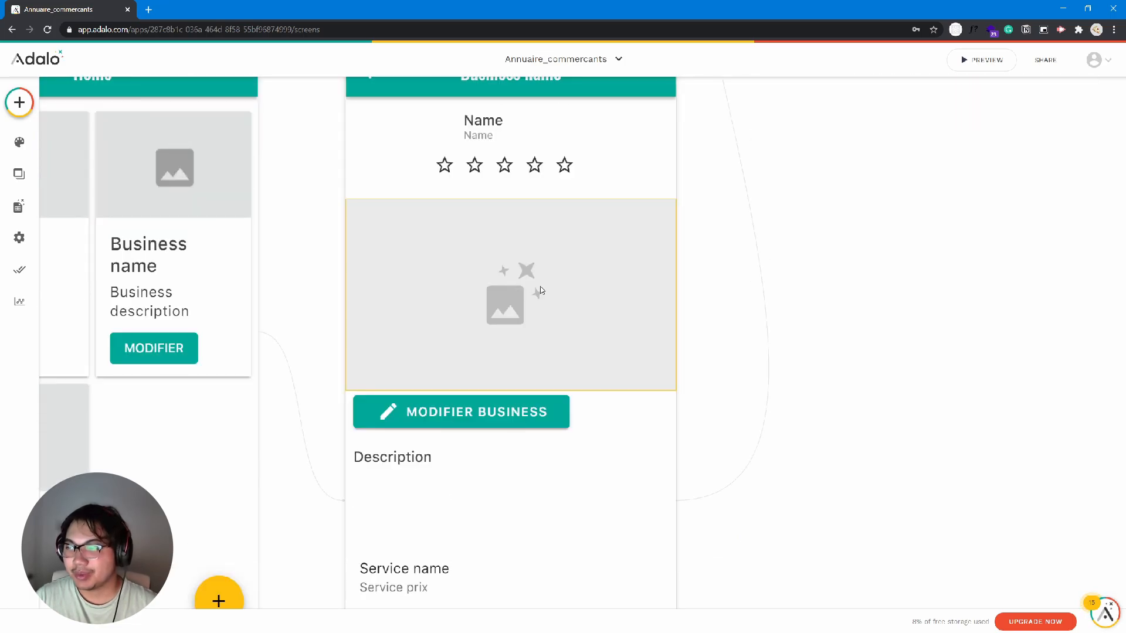
left_click(527, 367)
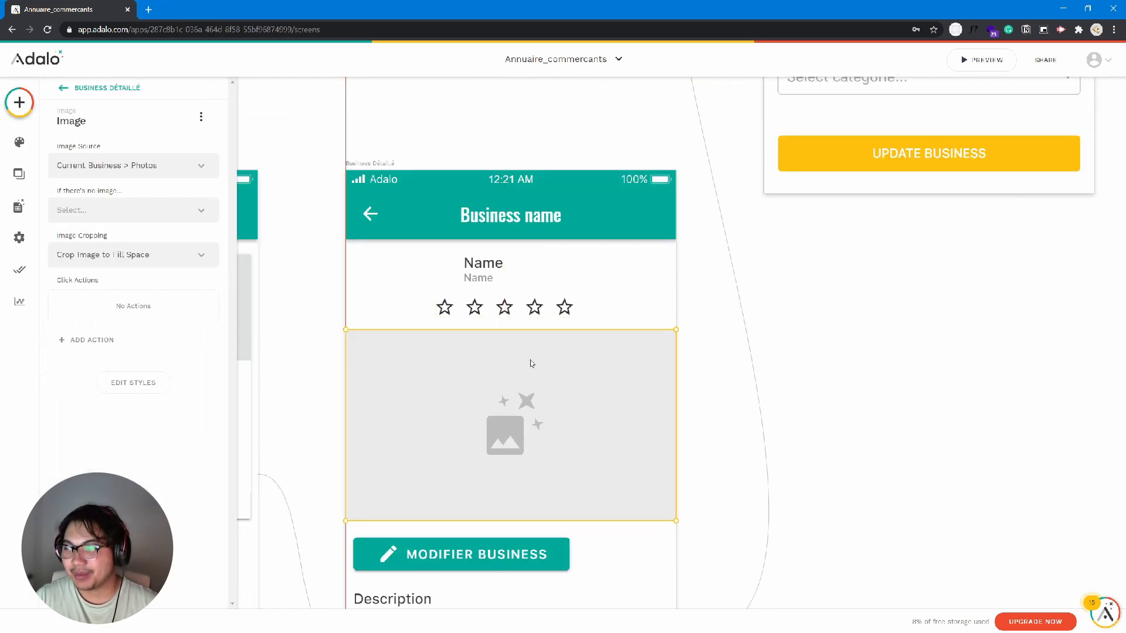
Step: Shorten the category label's width so that it fits inside the Business Détaillé screen
left_click(496, 280)
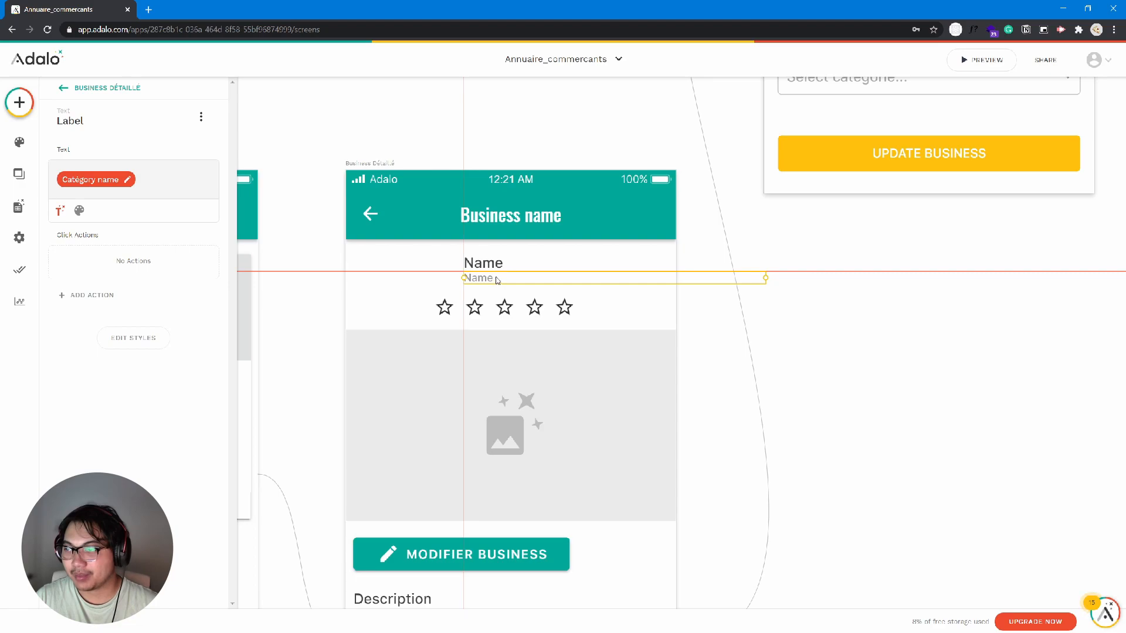
left_click(836, 271)
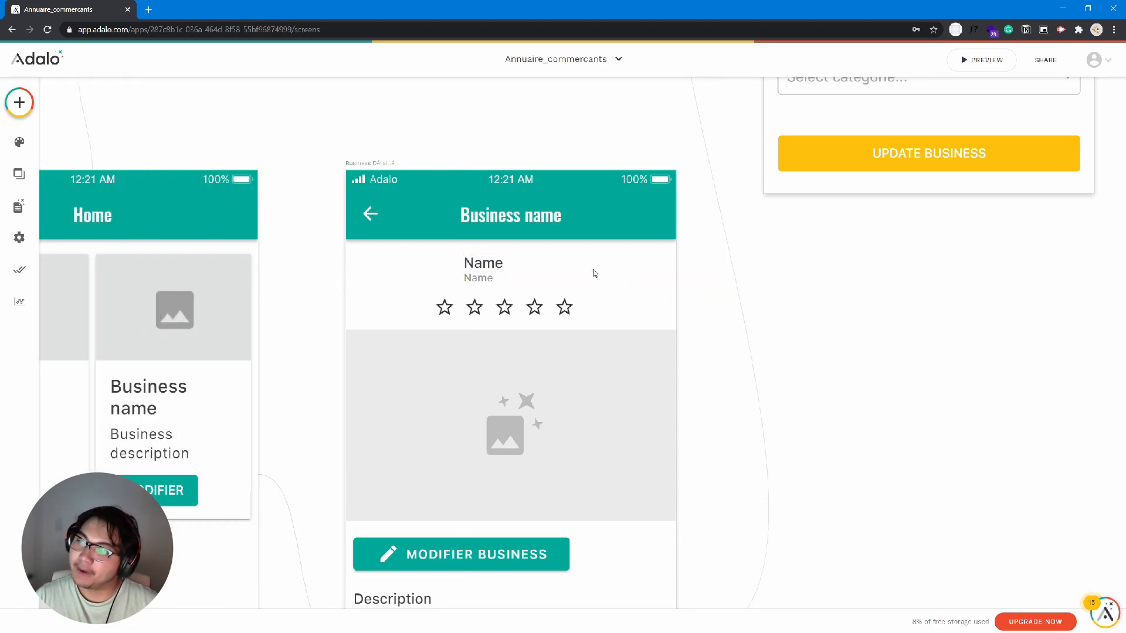
left_click(663, 280)
left_click_drag(767, 276, 636, 282)
left_click(796, 241)
Step: Preview the app and check the category of Mon super business 1 on its details screen and in its update form
scroll(762, 357, "up", 4)
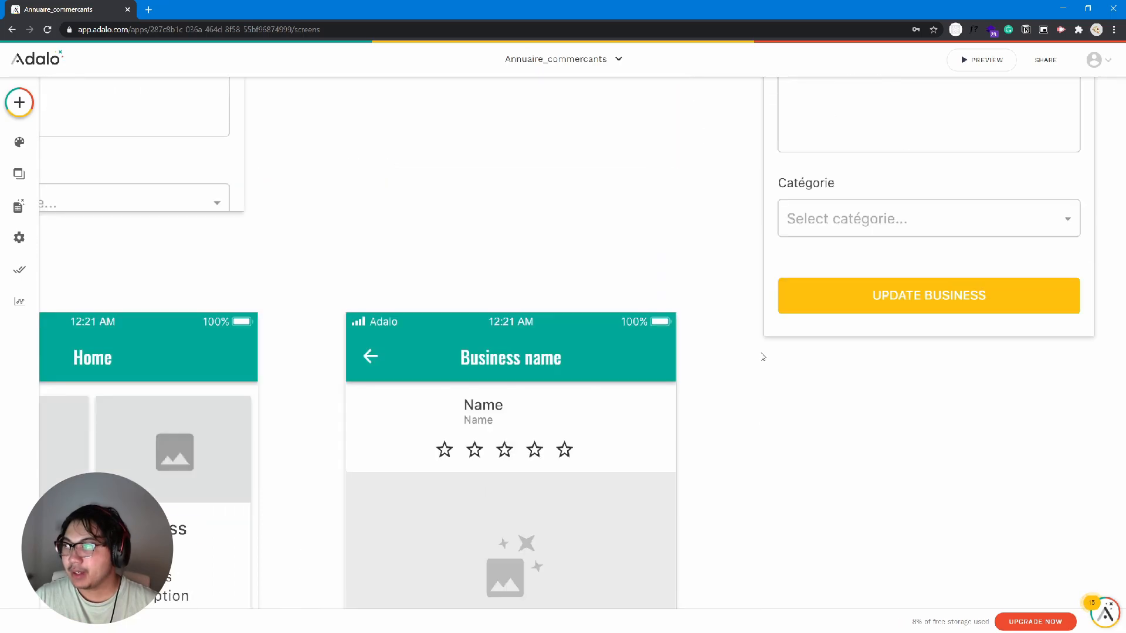
scroll(405, 339, "down", 4)
scroll(406, 341, "up", 5)
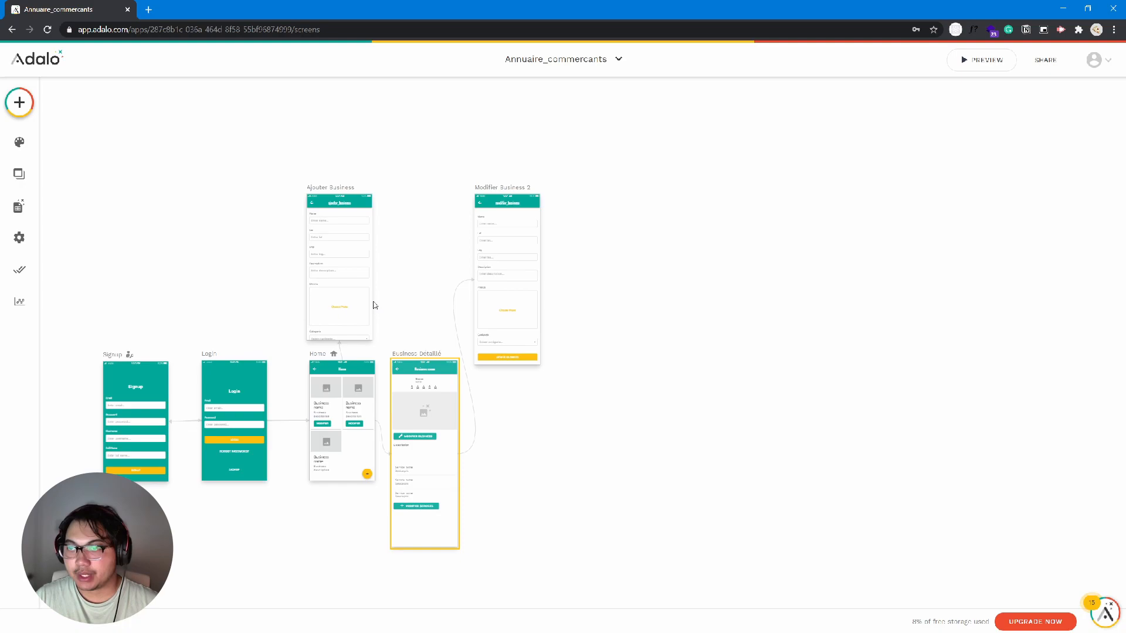
left_click(981, 60)
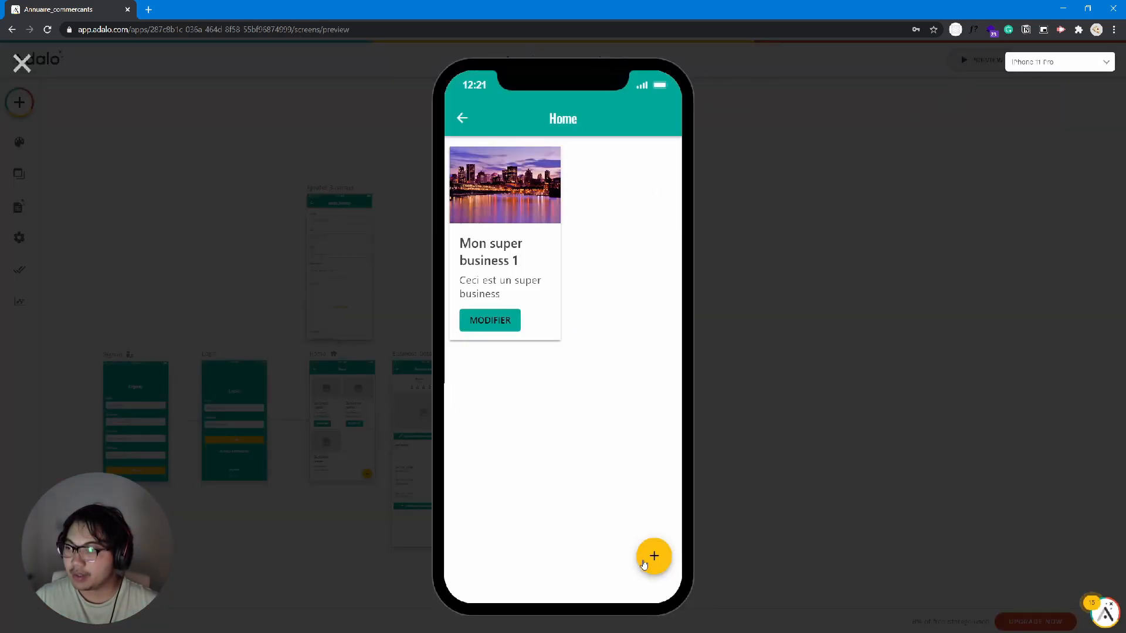
left_click(479, 328)
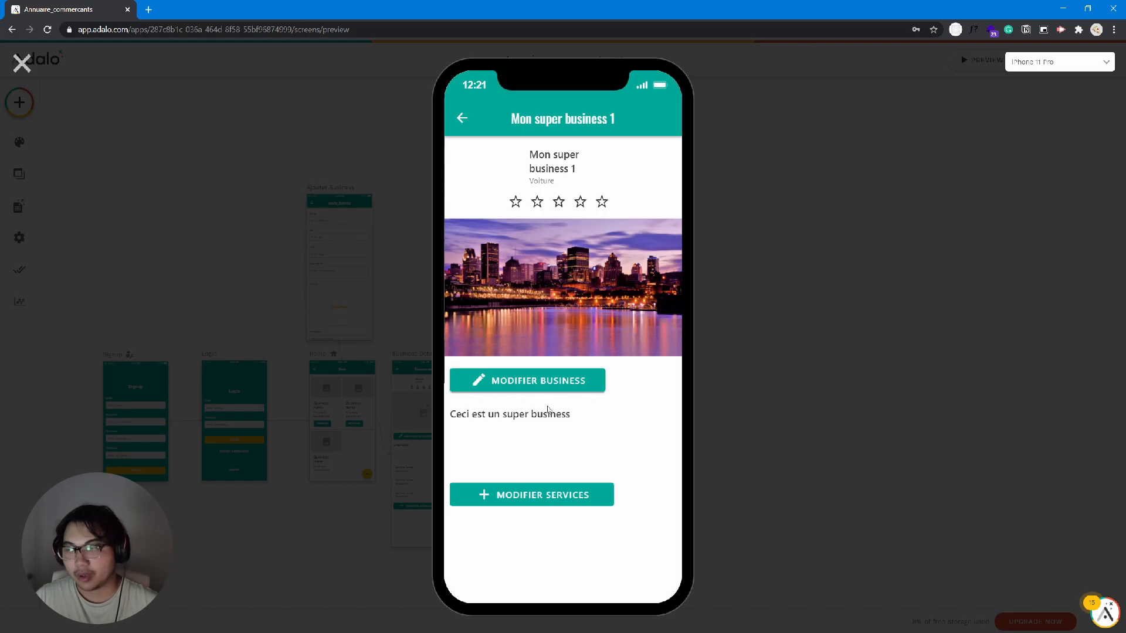
left_click(541, 387)
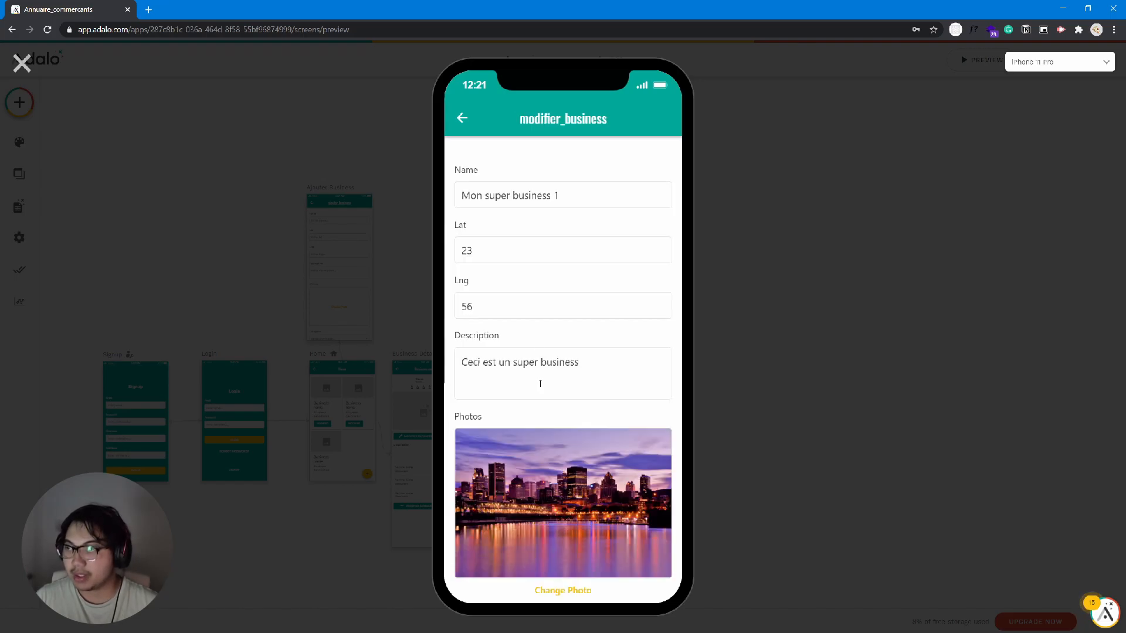
scroll(507, 280, "down", 3)
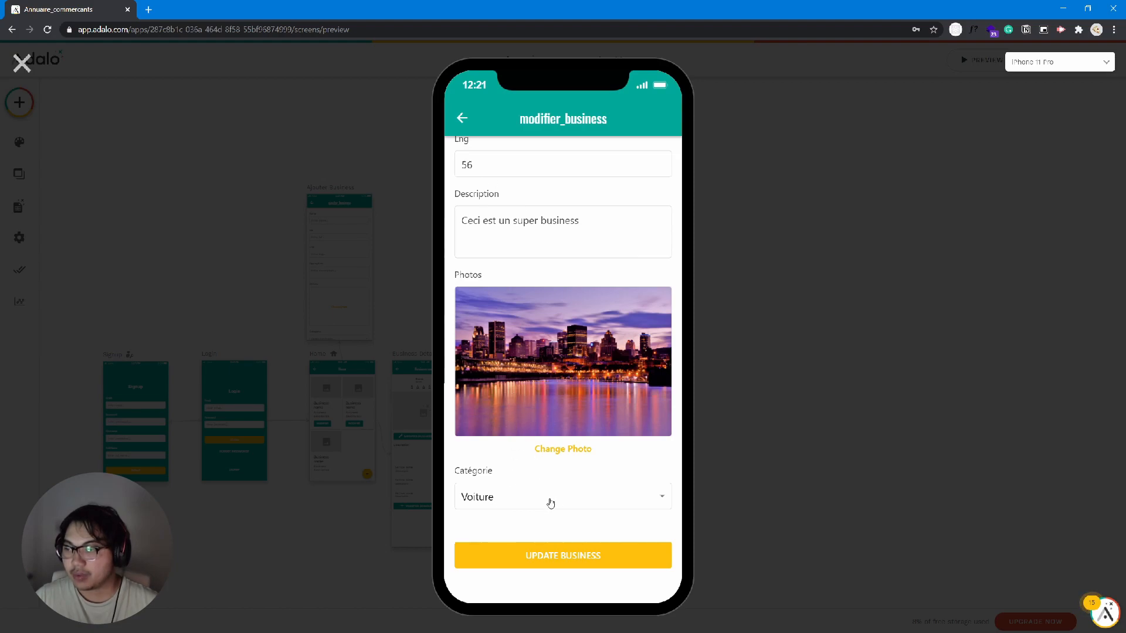
left_click(471, 113)
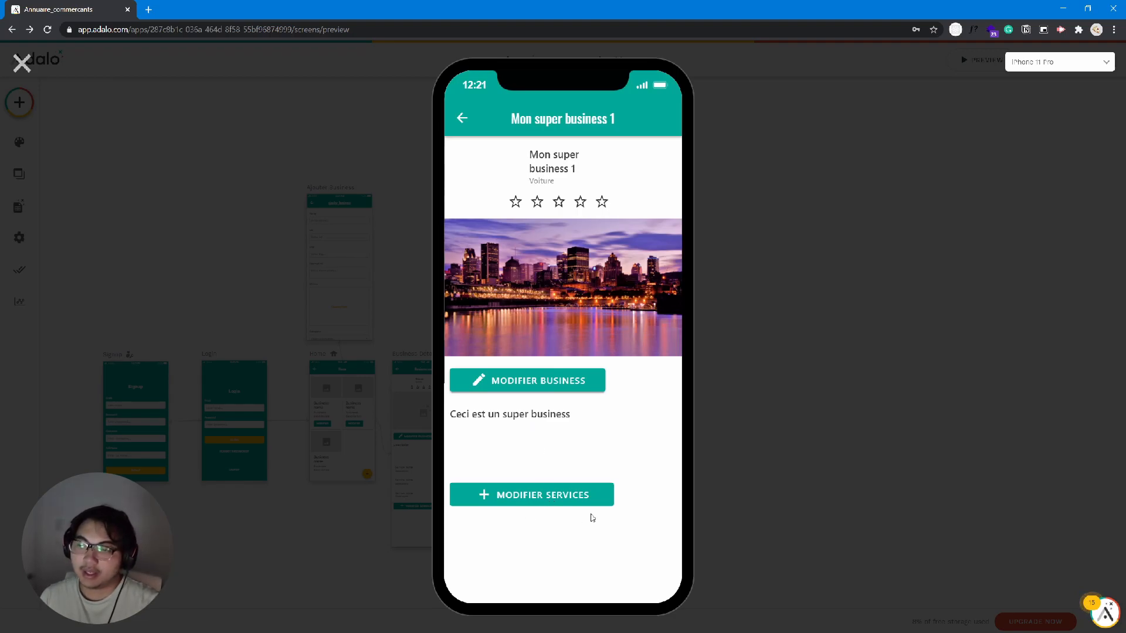
left_click(459, 119)
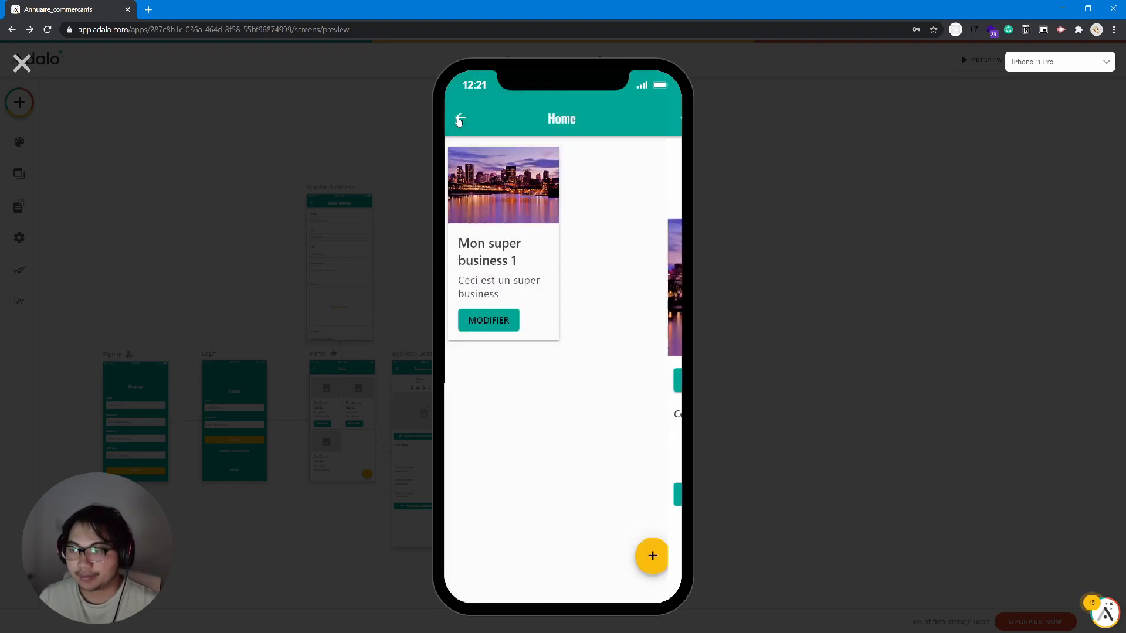
left_click(459, 119)
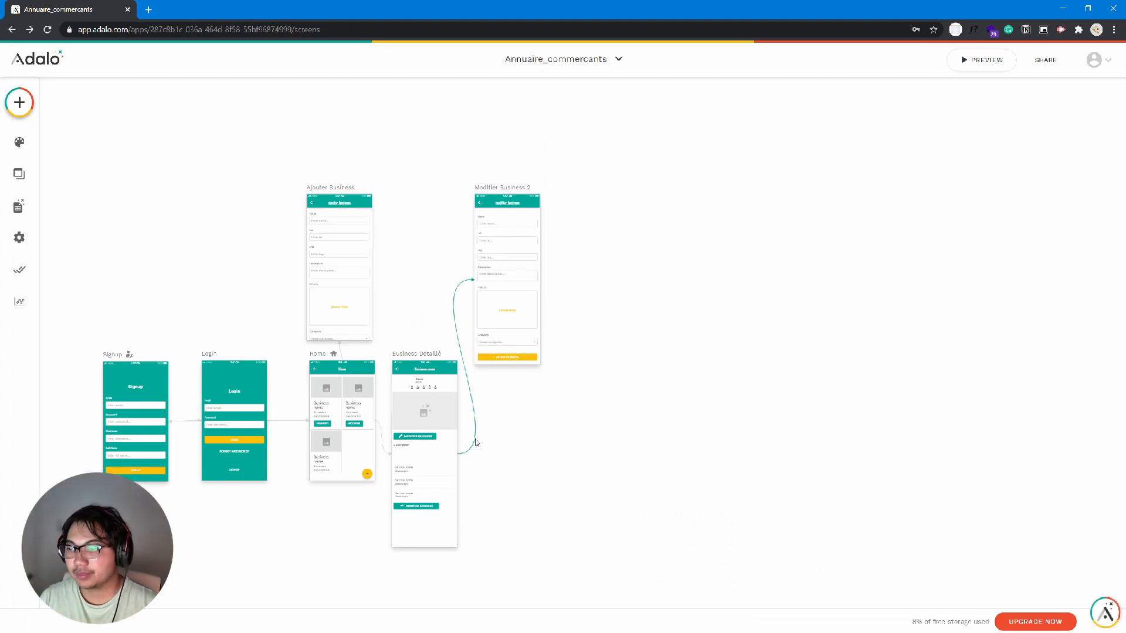
Step: Link the Modifier services button to a new App Bar screen named modifier_services and place that screen beside Business Détaillé
scroll(451, 518, "down", 5)
scroll(451, 517, "up", 5)
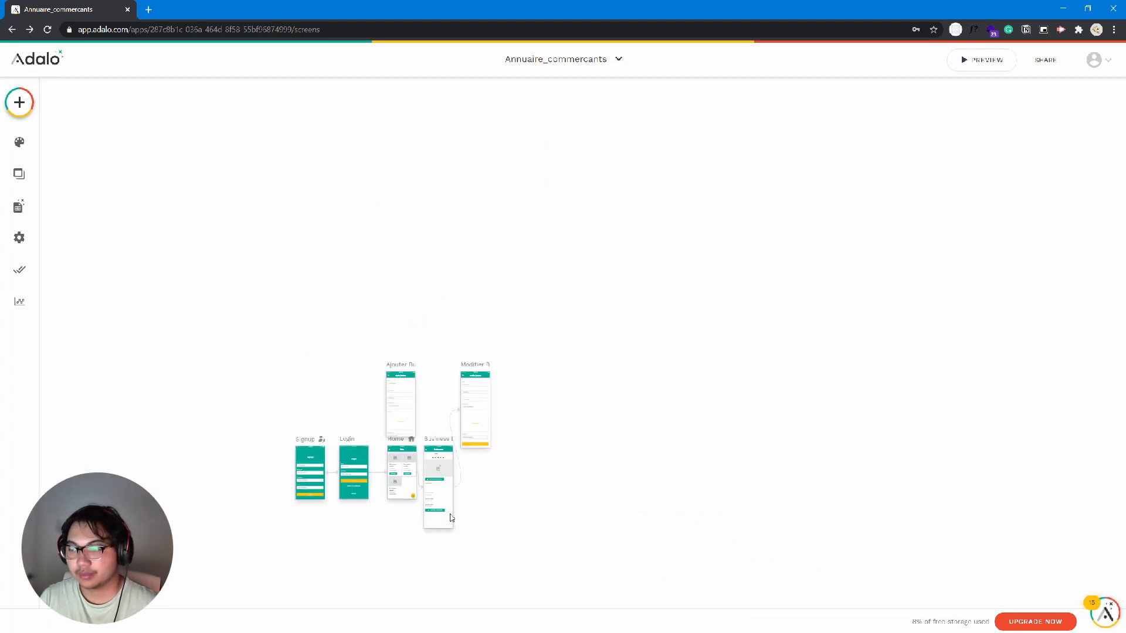
scroll(450, 518, "up", 3)
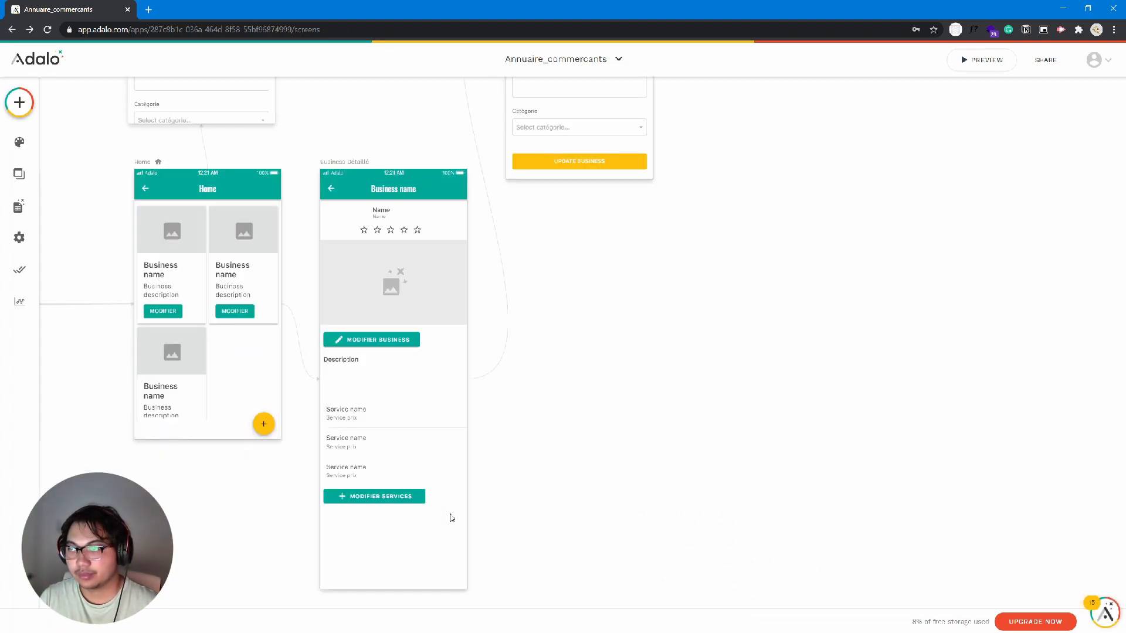
left_click(365, 500)
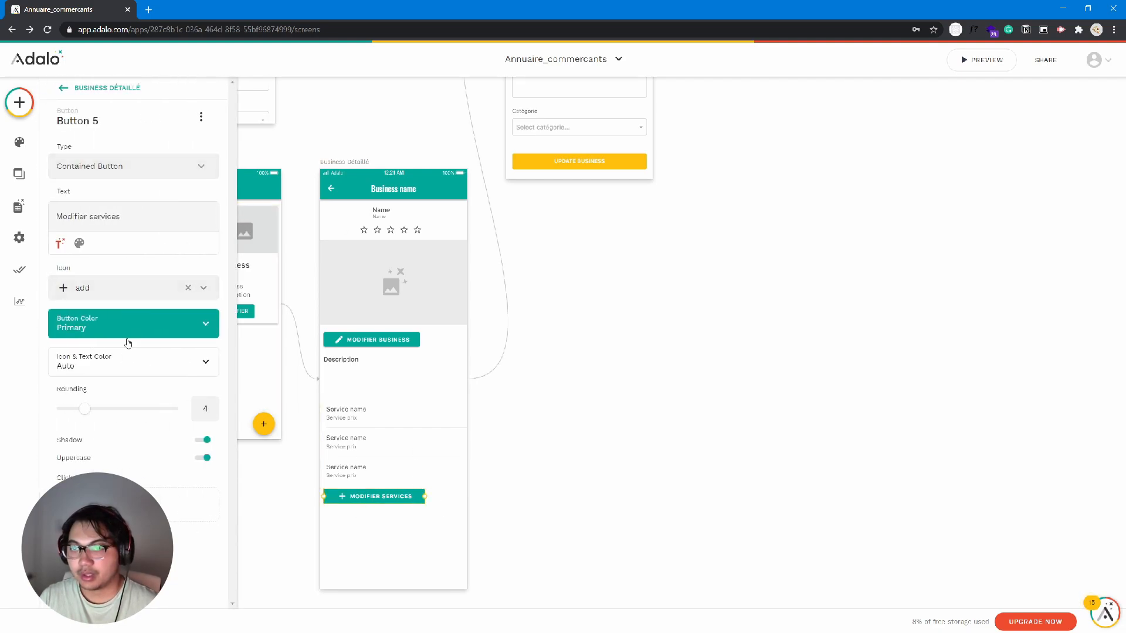
left_click(134, 505)
mouse_move(162, 336)
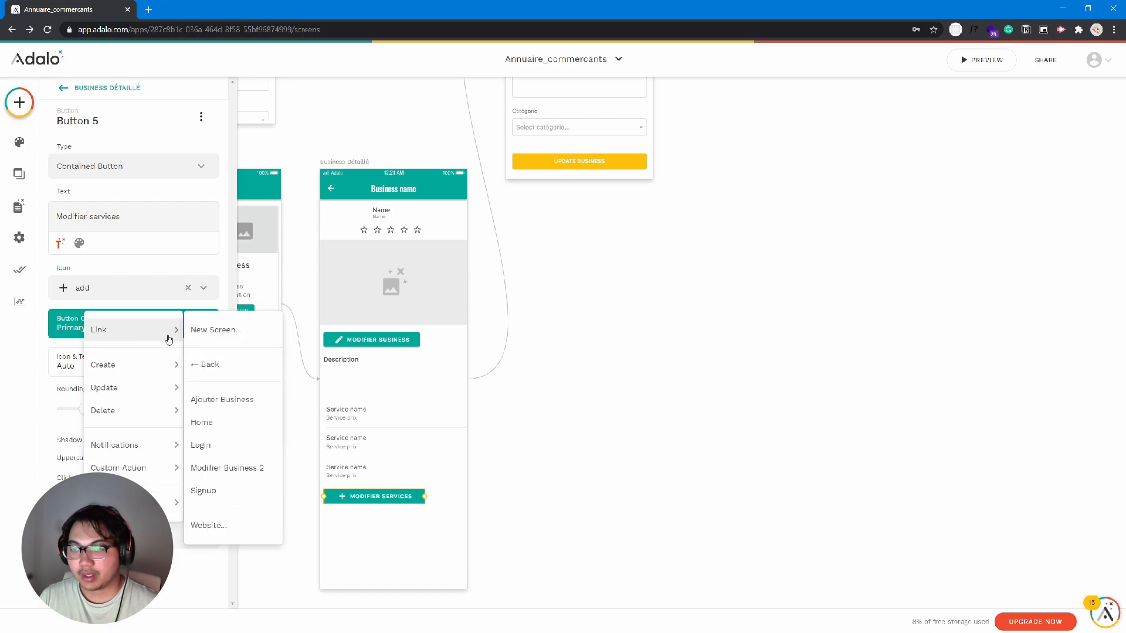
left_click(207, 333)
type("add")
type("modifier_services")
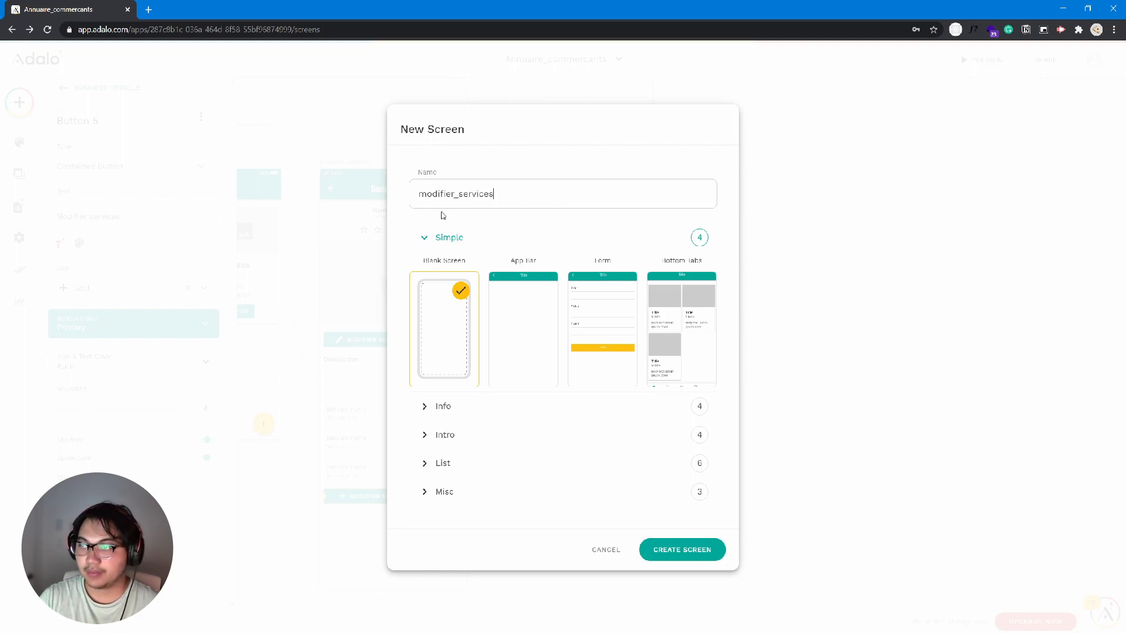
left_click(495, 327)
left_click(689, 551)
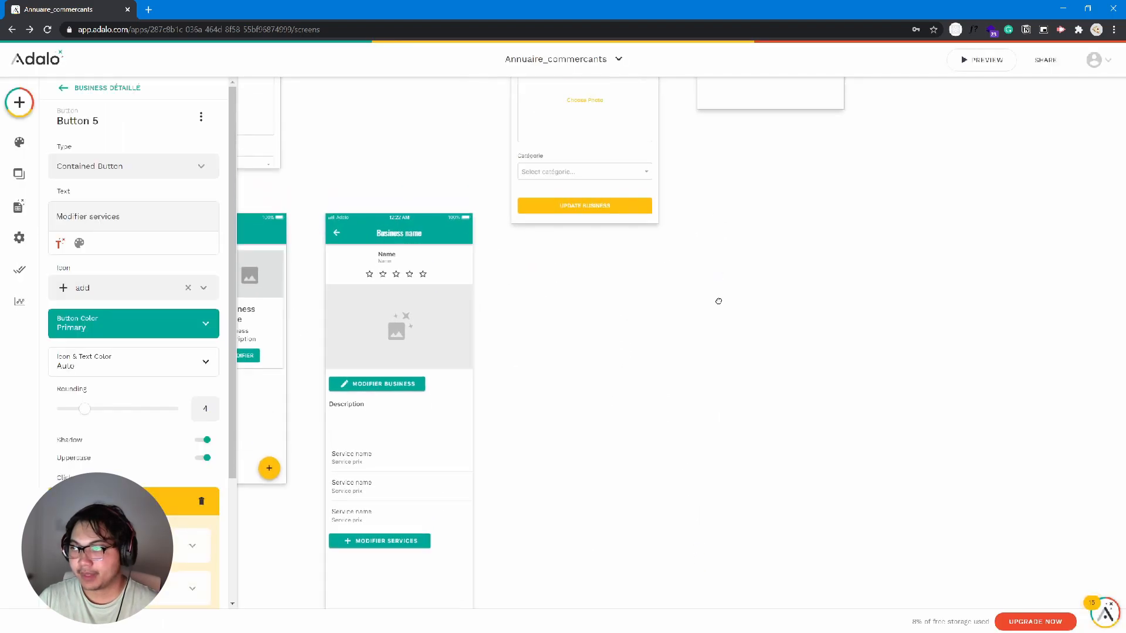
left_click_drag(743, 153, 564, 207)
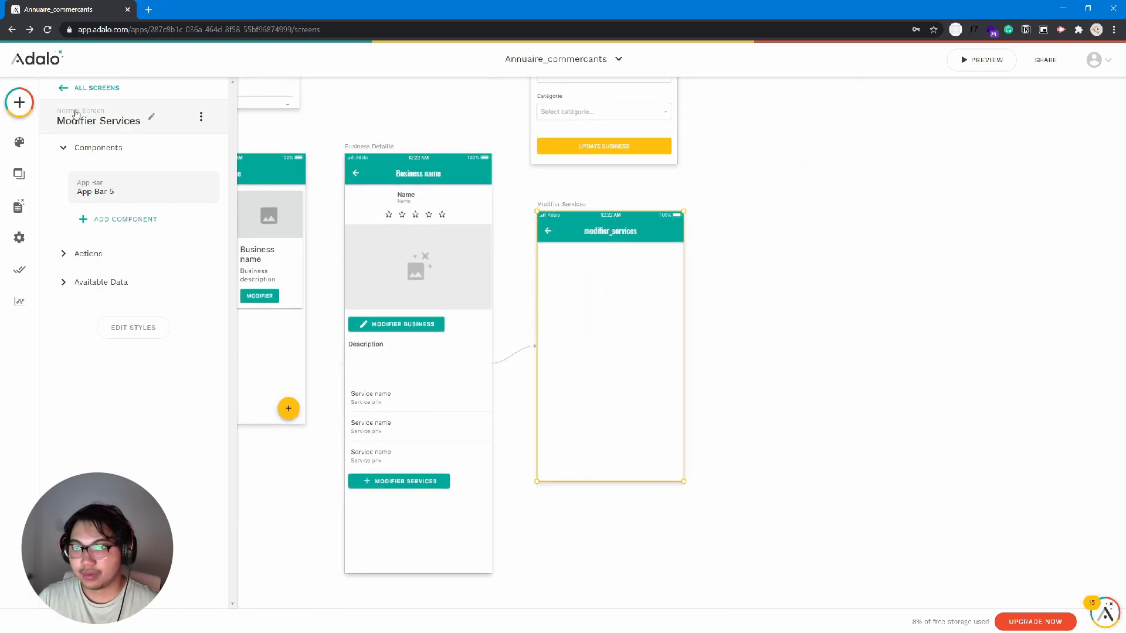
Step: Add a form to the Modifier Services screen, based on the Business collection and set to Update Current Business
left_click(20, 102)
left_click(237, 441)
left_click_drag(237, 440, 608, 329)
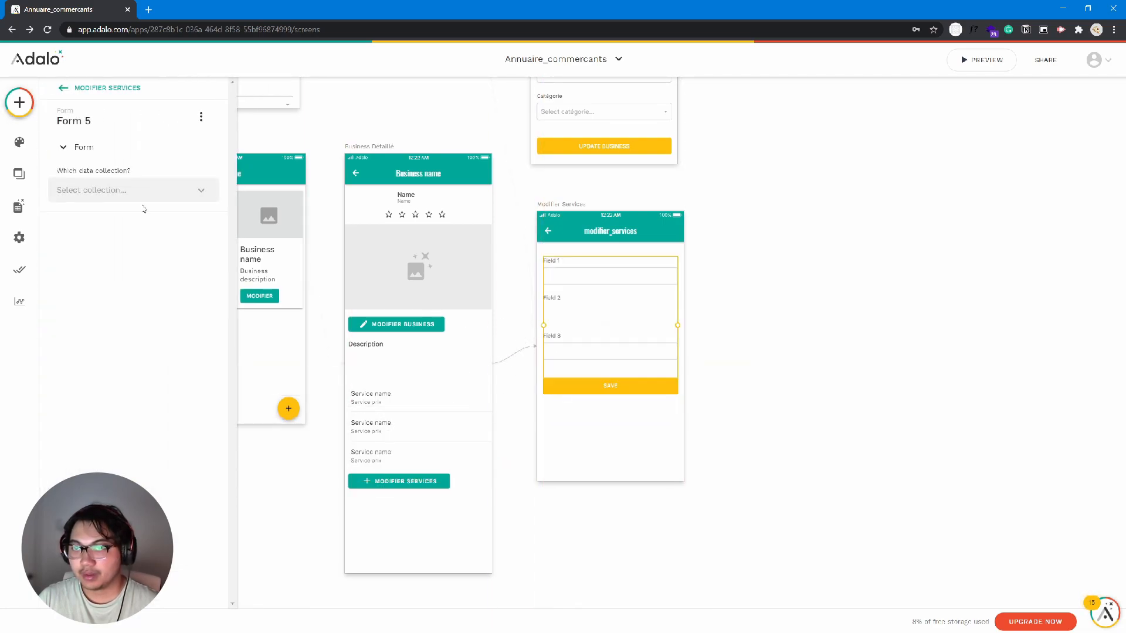
left_click(129, 189)
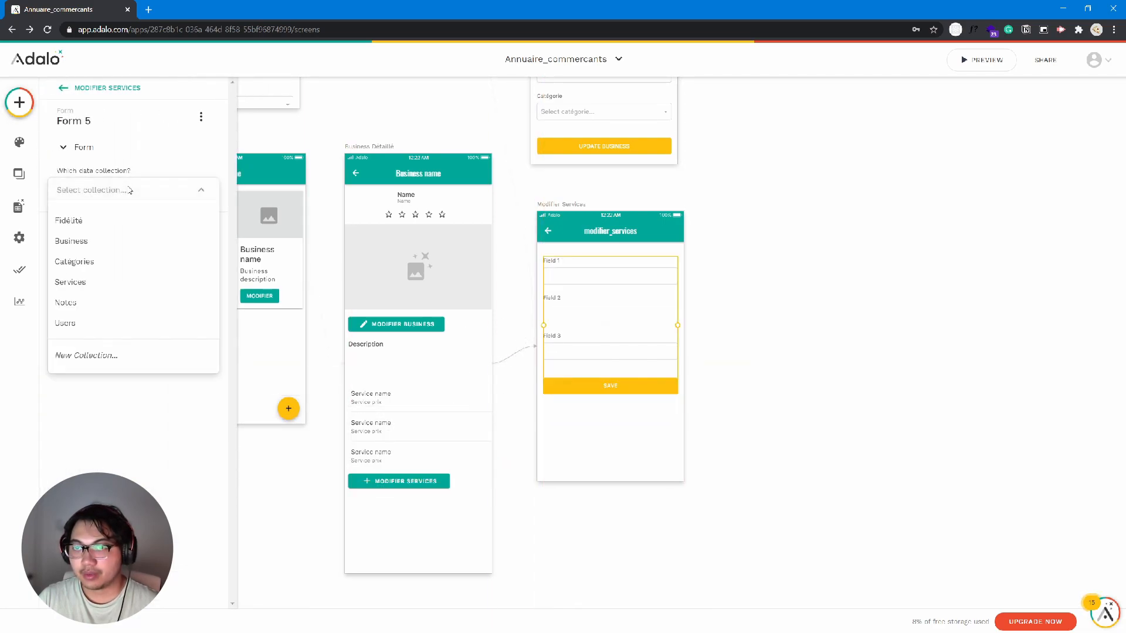
left_click(129, 241)
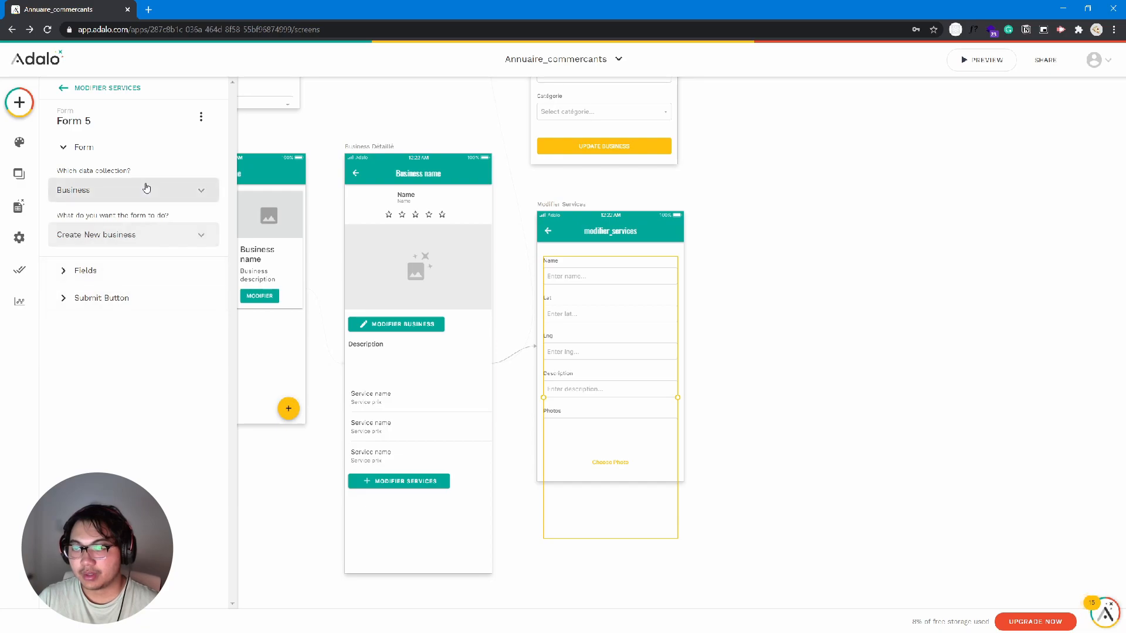
left_click(149, 234)
left_click(142, 295)
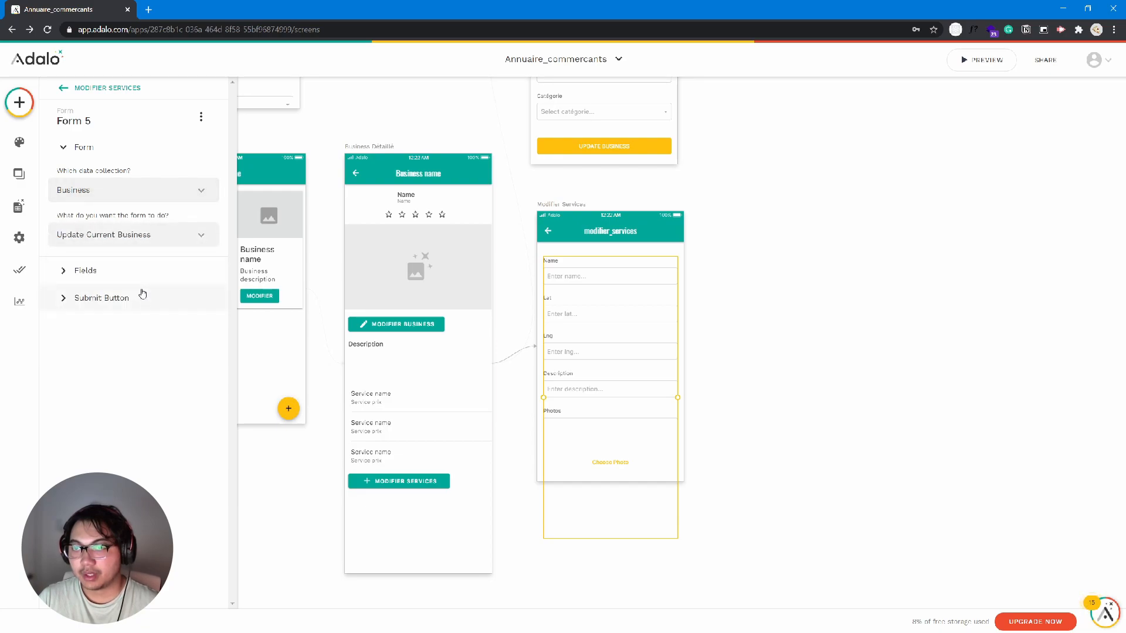
Step: Check the Modifier services button's link action and which visible fields can be added to the new Business form
left_click_drag(614, 342, 606, 342)
left_click(419, 484)
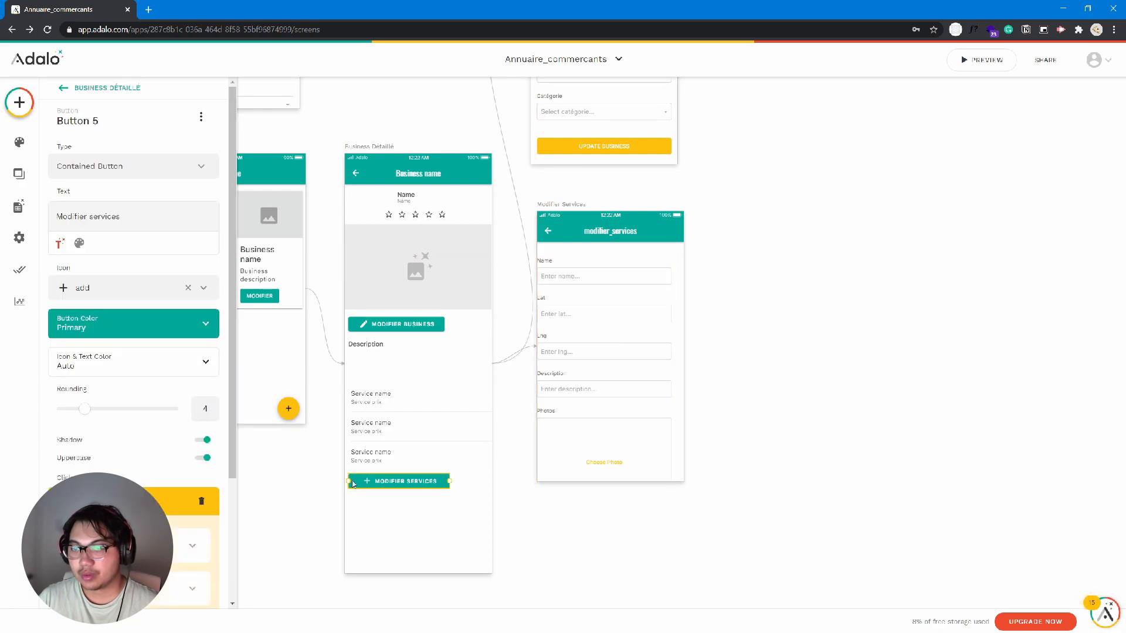
left_click(198, 521)
left_click(598, 359)
left_click_drag(606, 360, 611, 357)
left_click(133, 271)
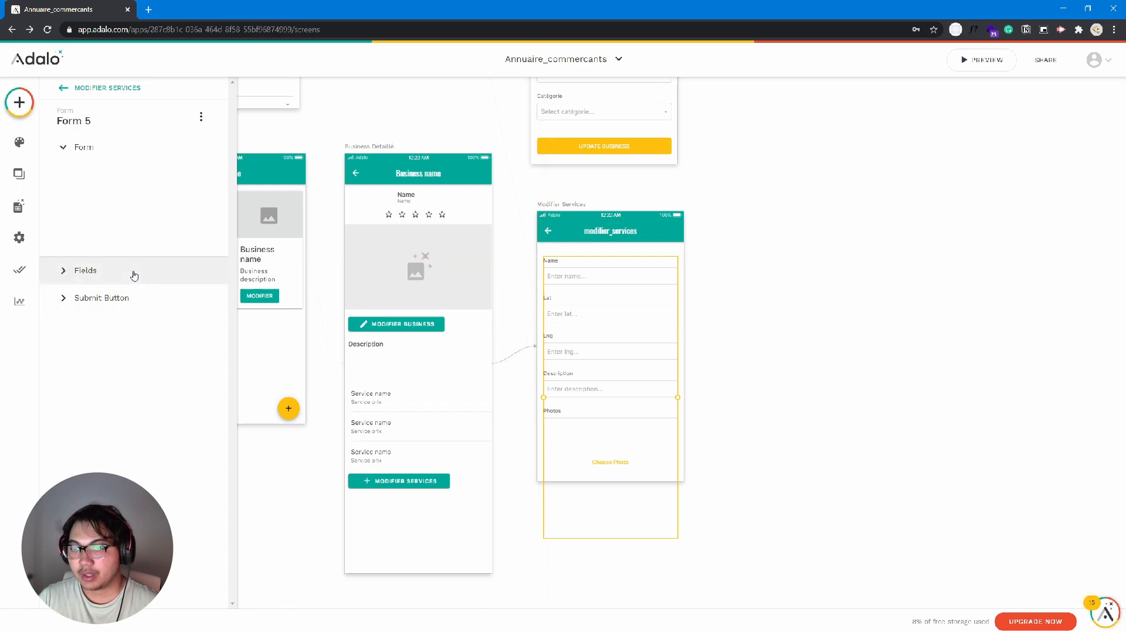
left_click(122, 371)
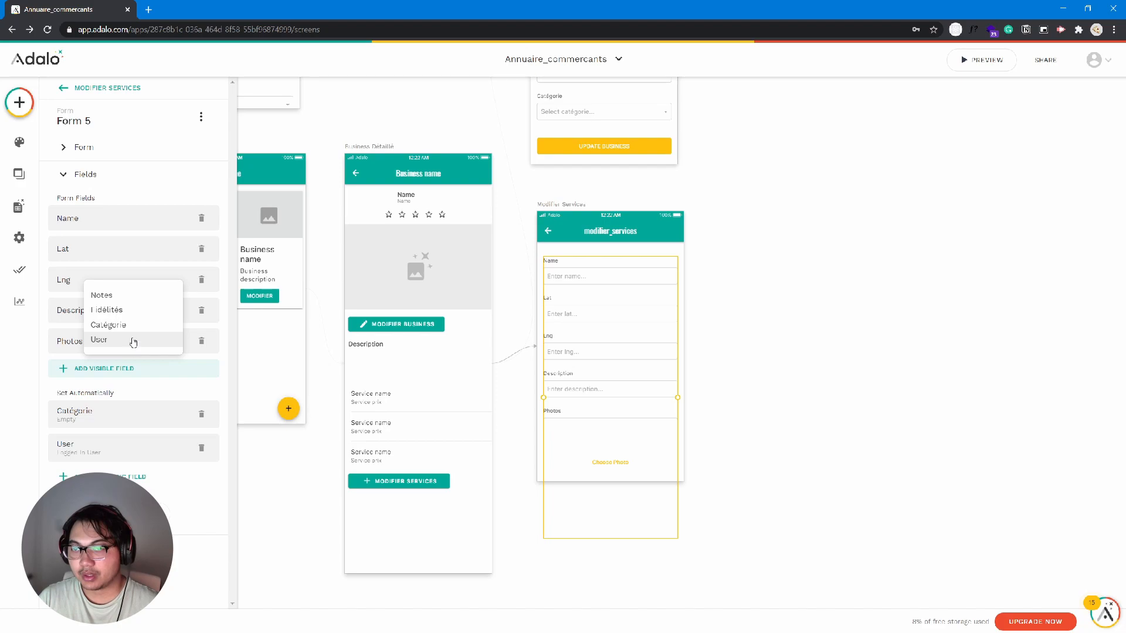
Step: Add a Services relationship to the Business collection, where a Business can have multiple Services and a Service only one Business
left_click(18, 208)
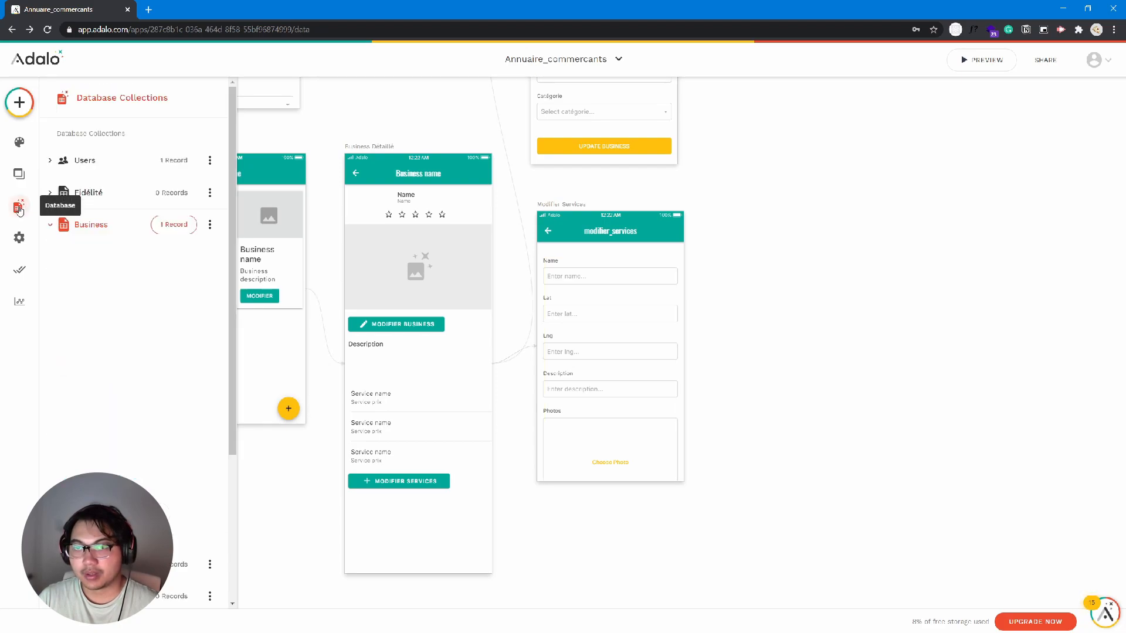
left_click(19, 238)
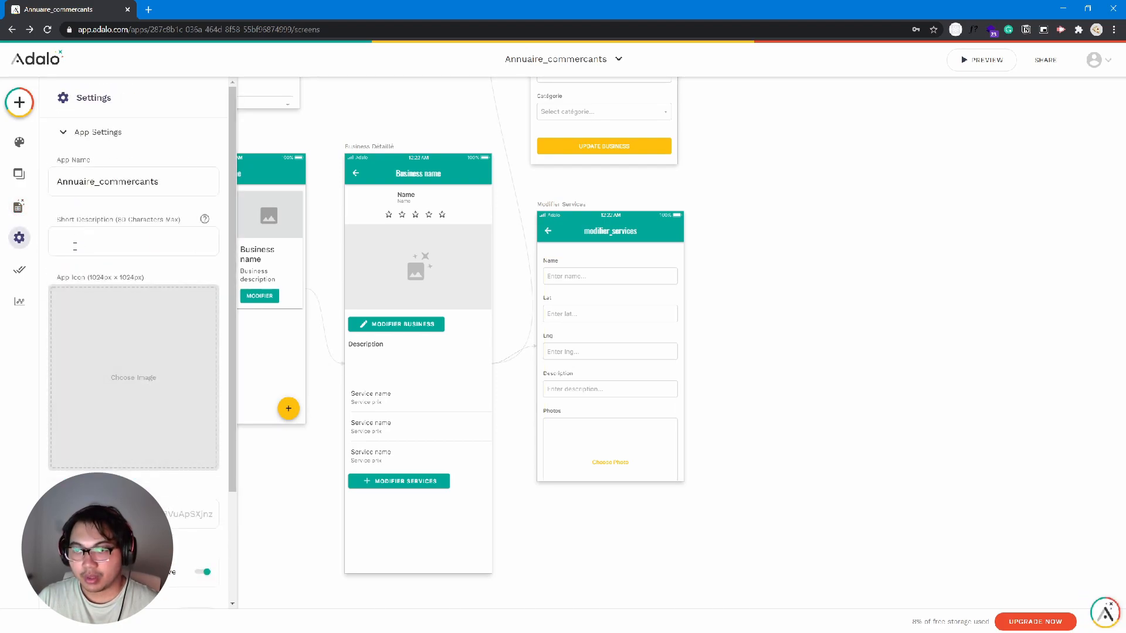
left_click(19, 206)
left_click(64, 229)
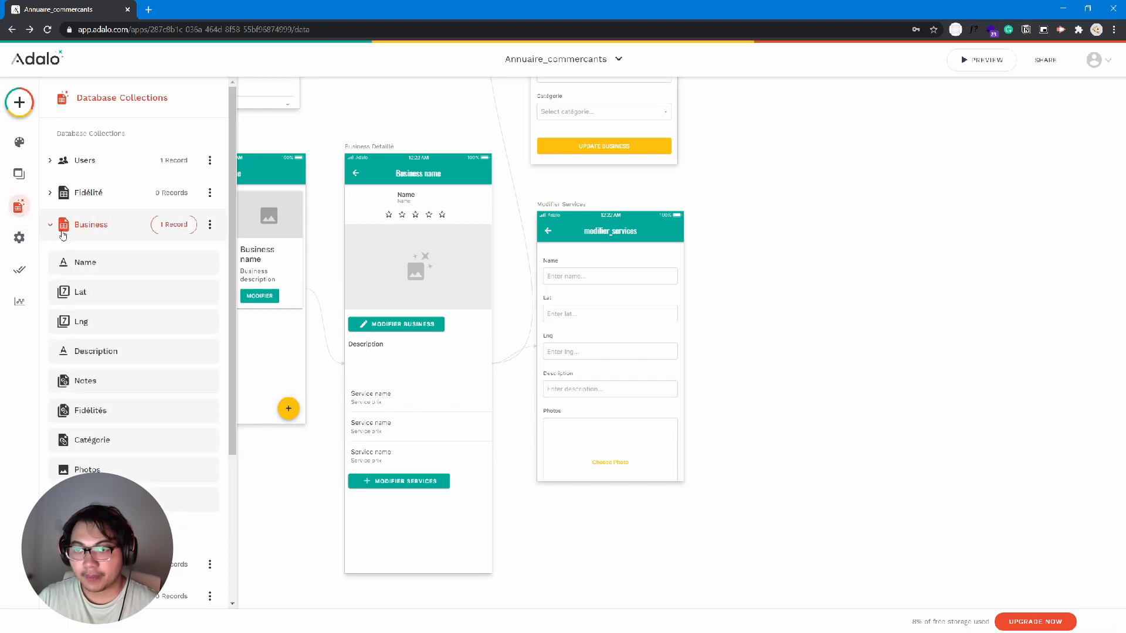
left_click(64, 228)
left_click(64, 229)
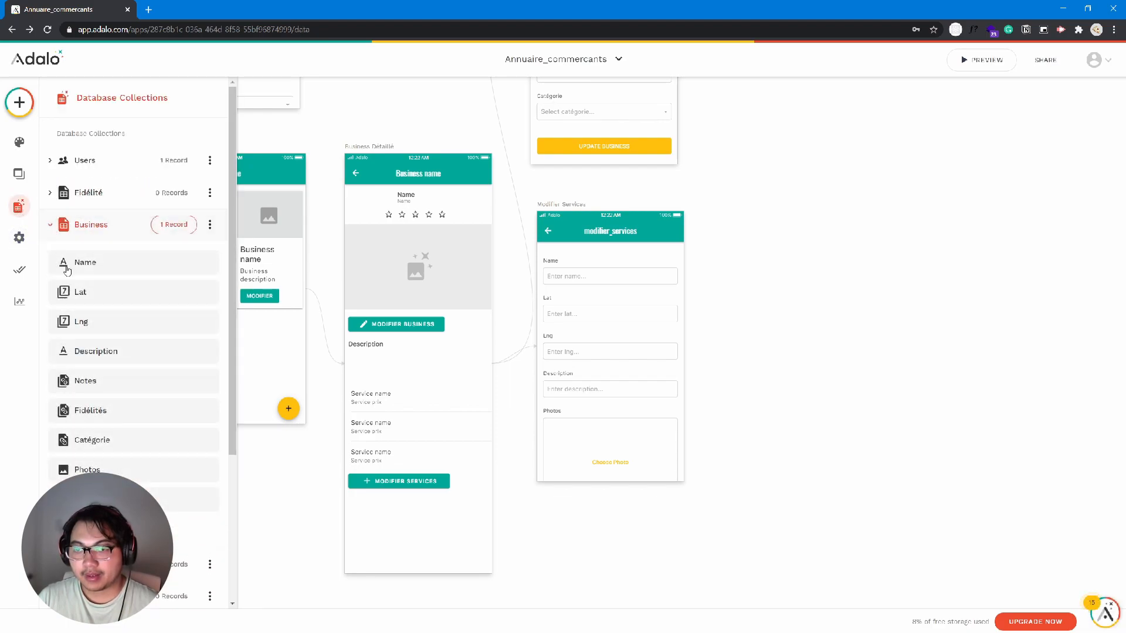
left_click(99, 499)
mouse_move(100, 497)
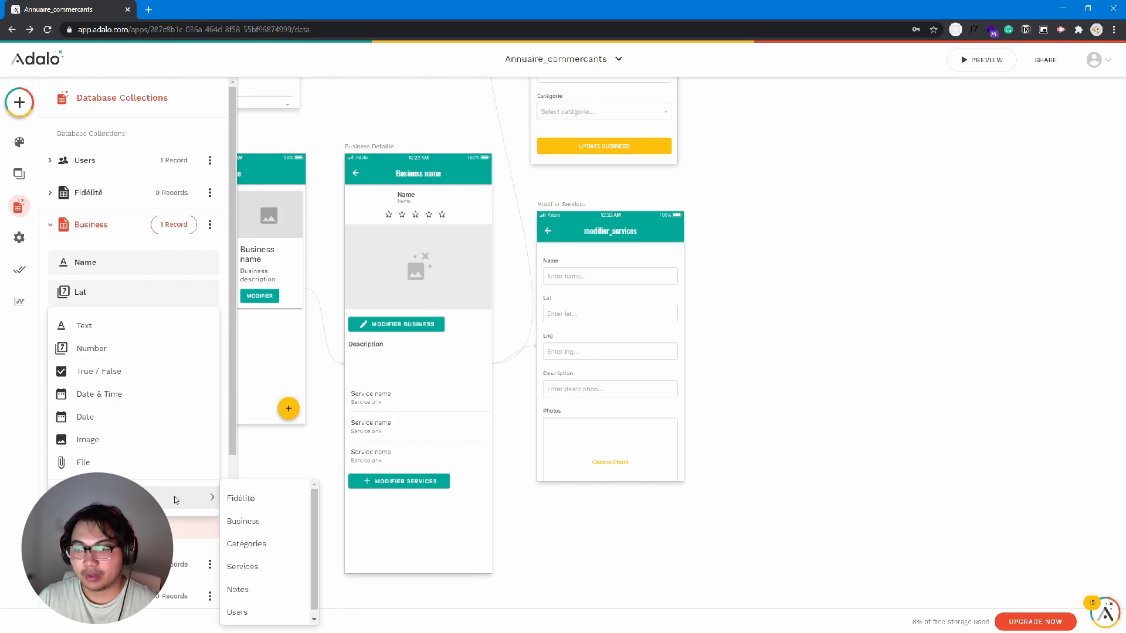
left_click(271, 568)
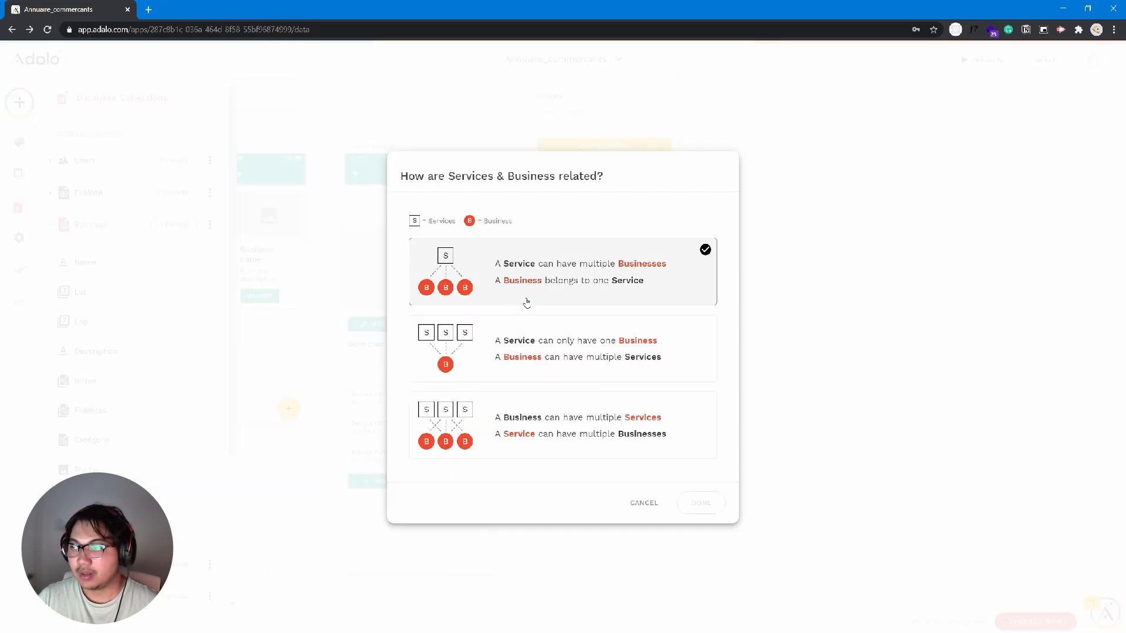
left_click(575, 373)
left_click(698, 504)
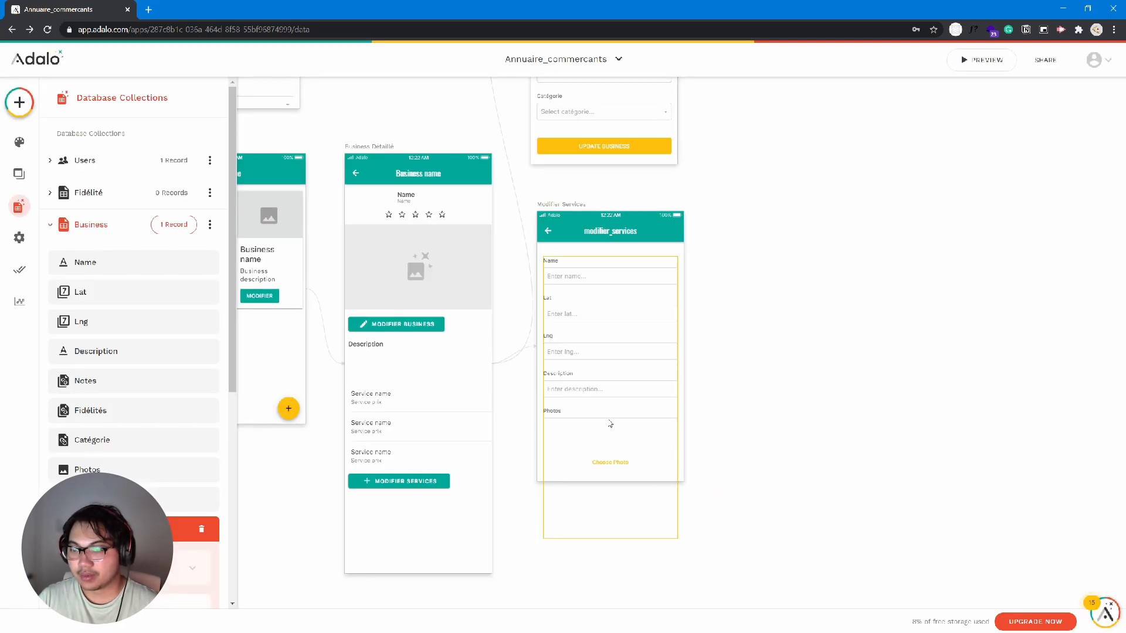
Step: Remove the Name, Lat, Lng, Description and Photos fields from the Modifier Services form
left_click(582, 349)
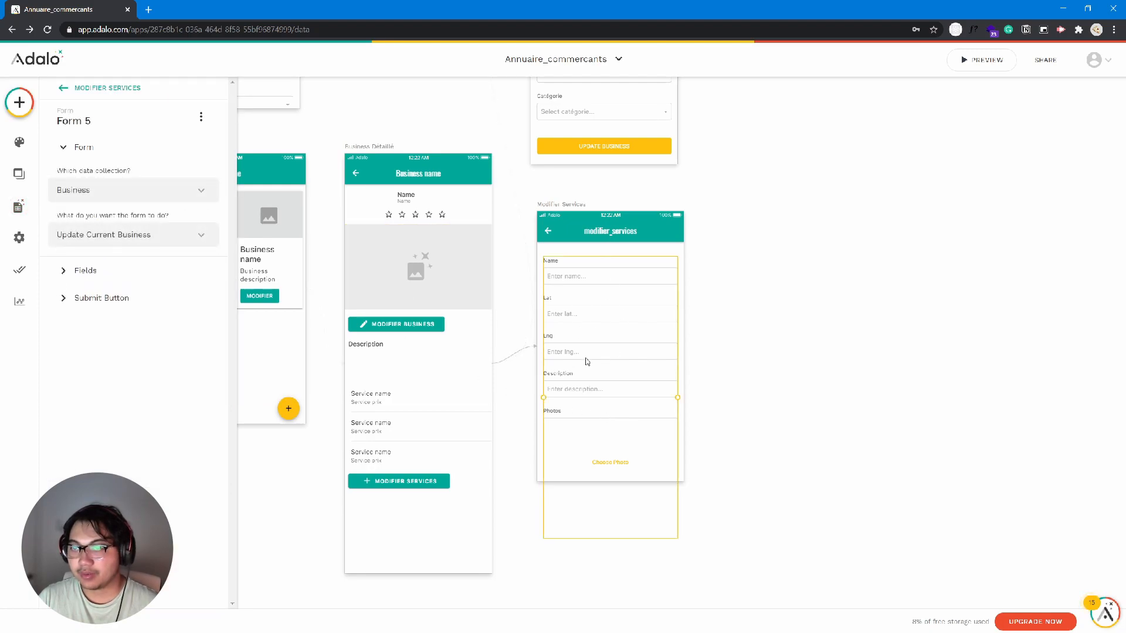
left_click(151, 270)
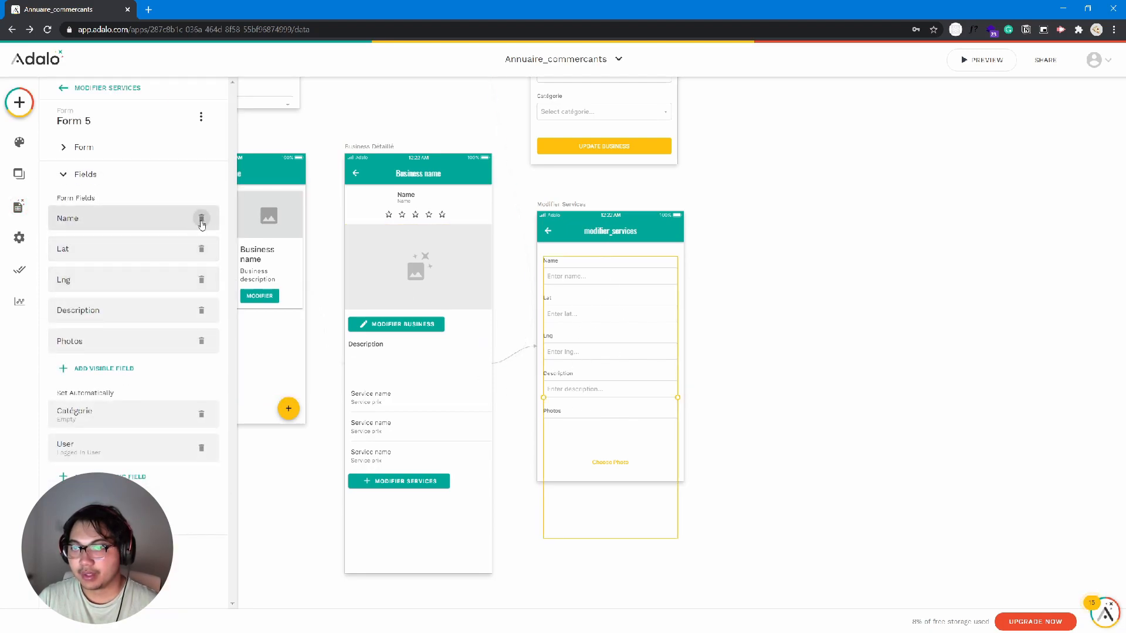
left_click(201, 220)
left_click(201, 220)
left_click(202, 220)
left_click(202, 220)
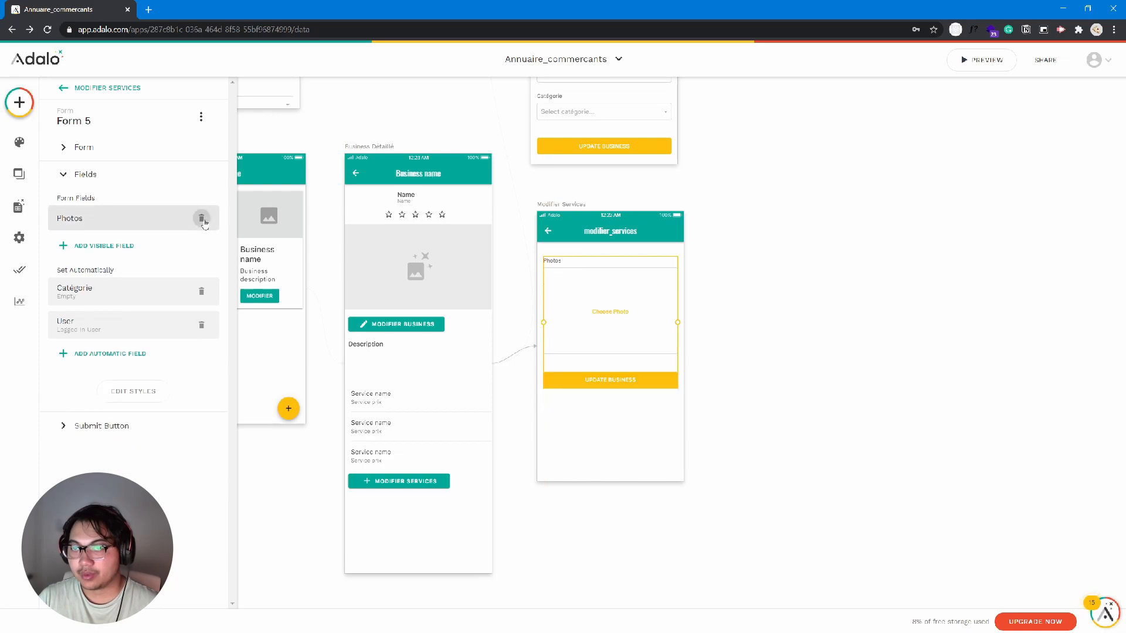
left_click(202, 218)
Step: Add Services as a visible field of the Modifier Services form, keeping its default label
left_click(133, 257)
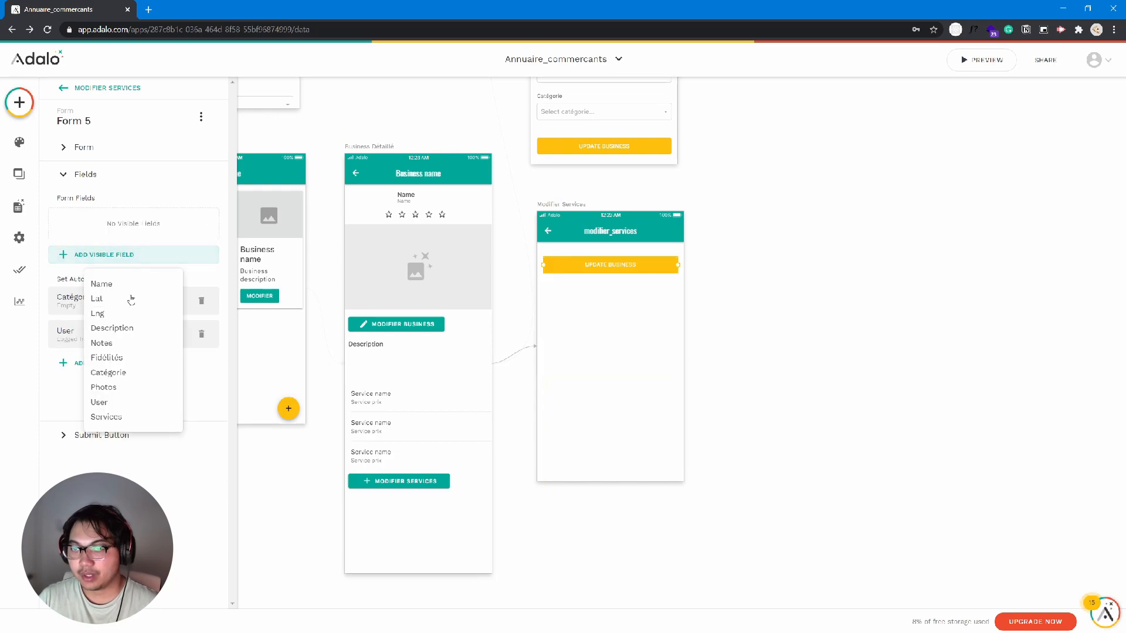
left_click(127, 417)
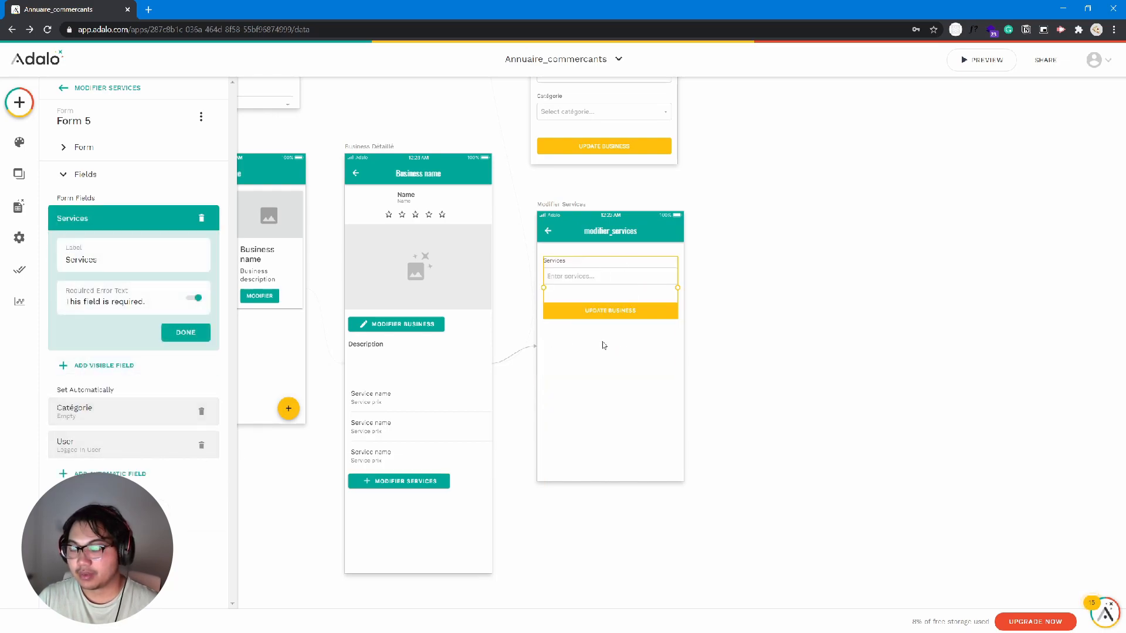
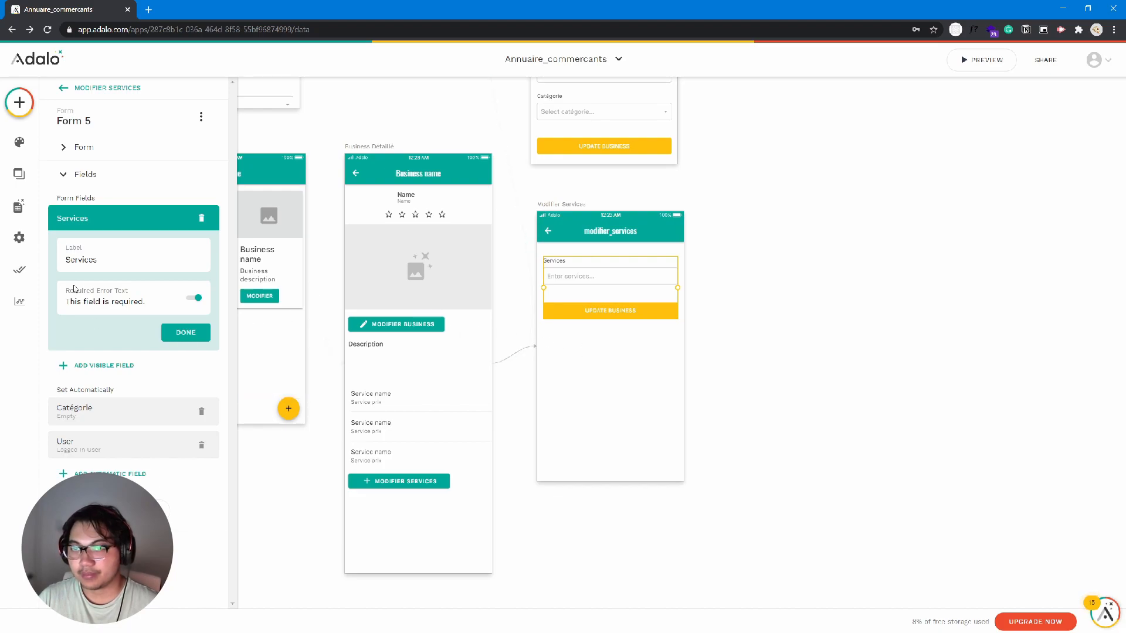
left_click(185, 332)
Step: Add a Number property named Prix to the Business collection
left_click(19, 206)
scroll(152, 417, "down", 2)
left_click(133, 417)
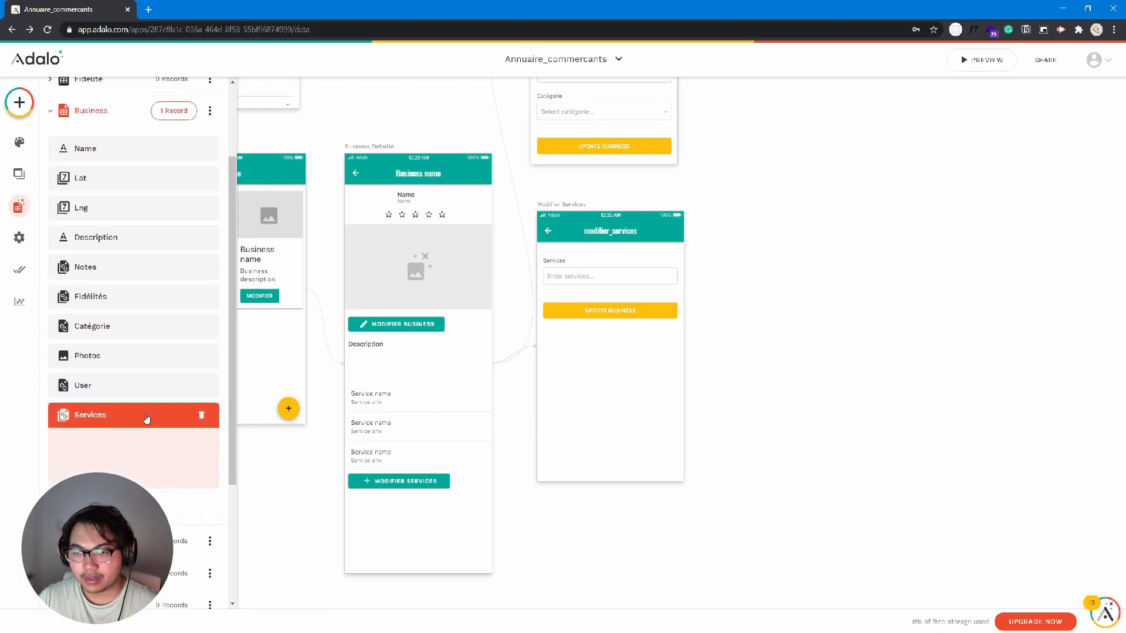
scroll(105, 437, "down", 2)
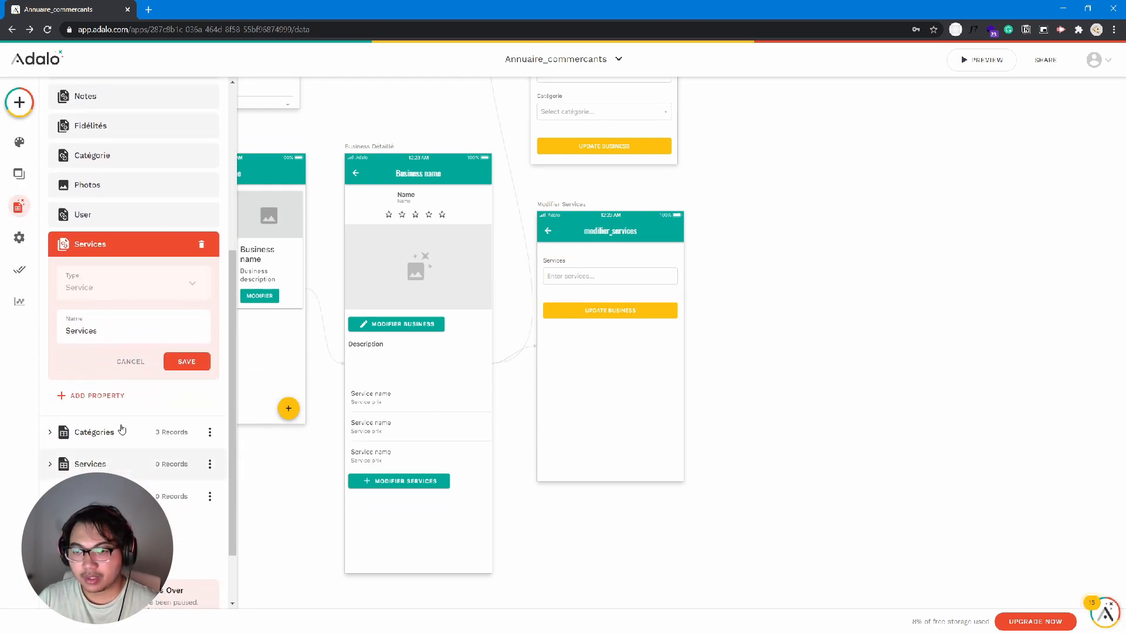
left_click(97, 395)
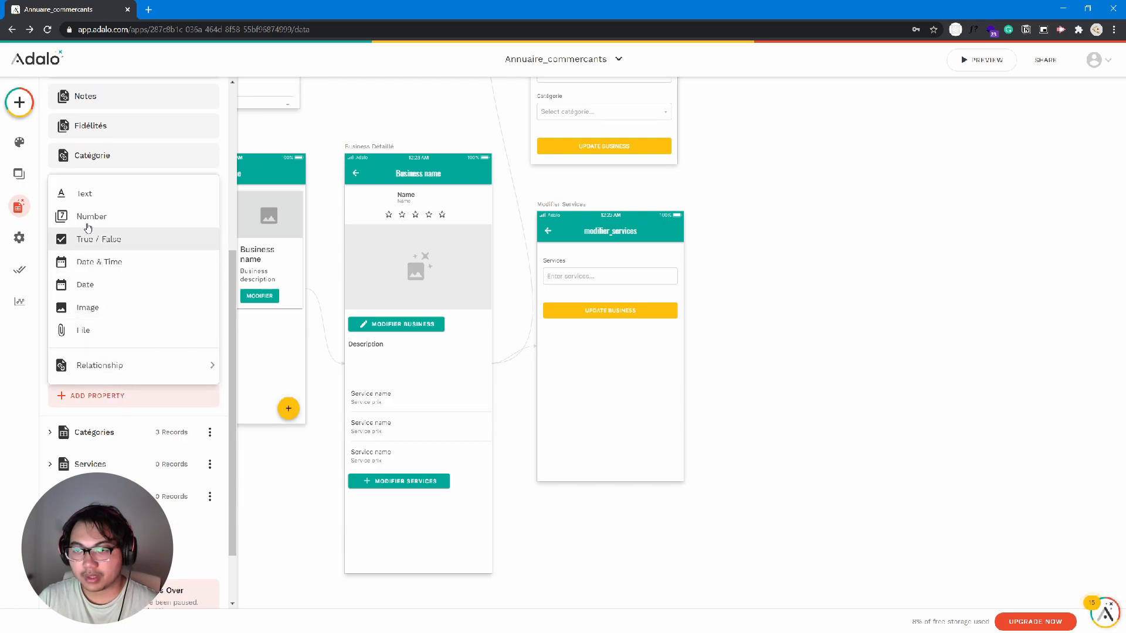
left_click(64, 217)
left_click_drag(159, 359, 56, 362)
type("Prix")
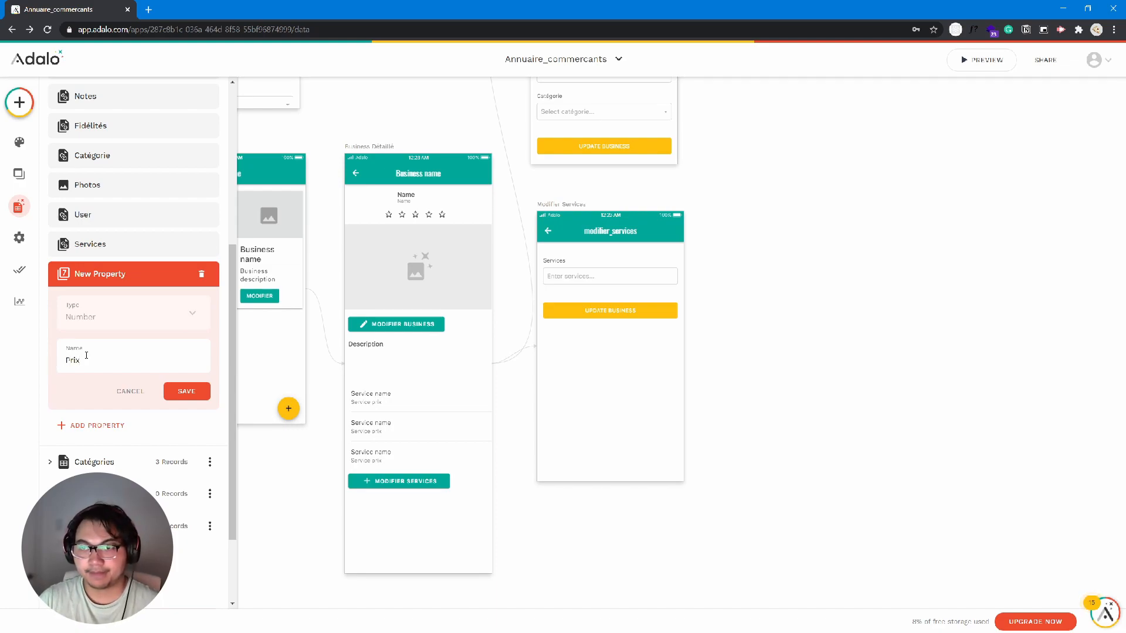
left_click(186, 392)
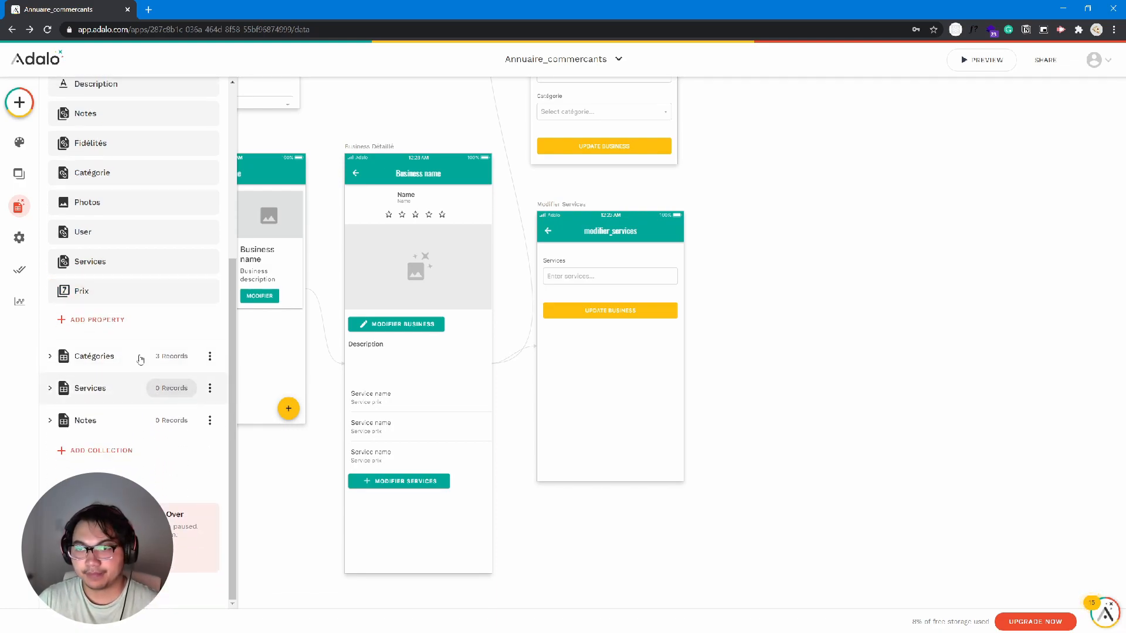
Step: Delete the Prix property from the Business collection and show the properties of the Services collection
left_click(112, 262)
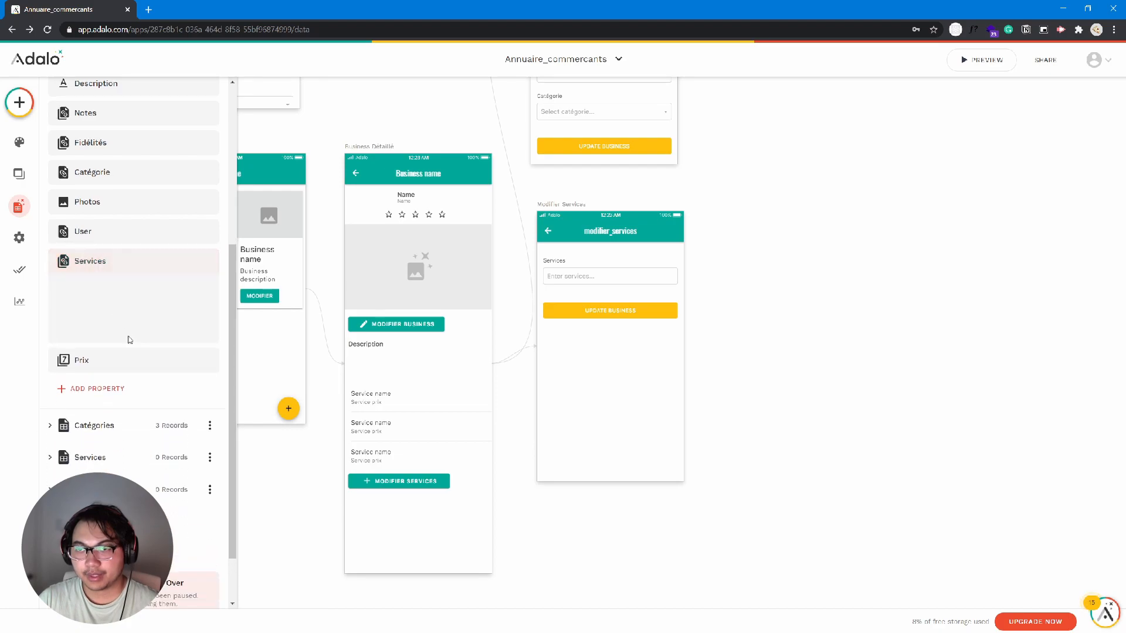
scroll(142, 391, "up", 2)
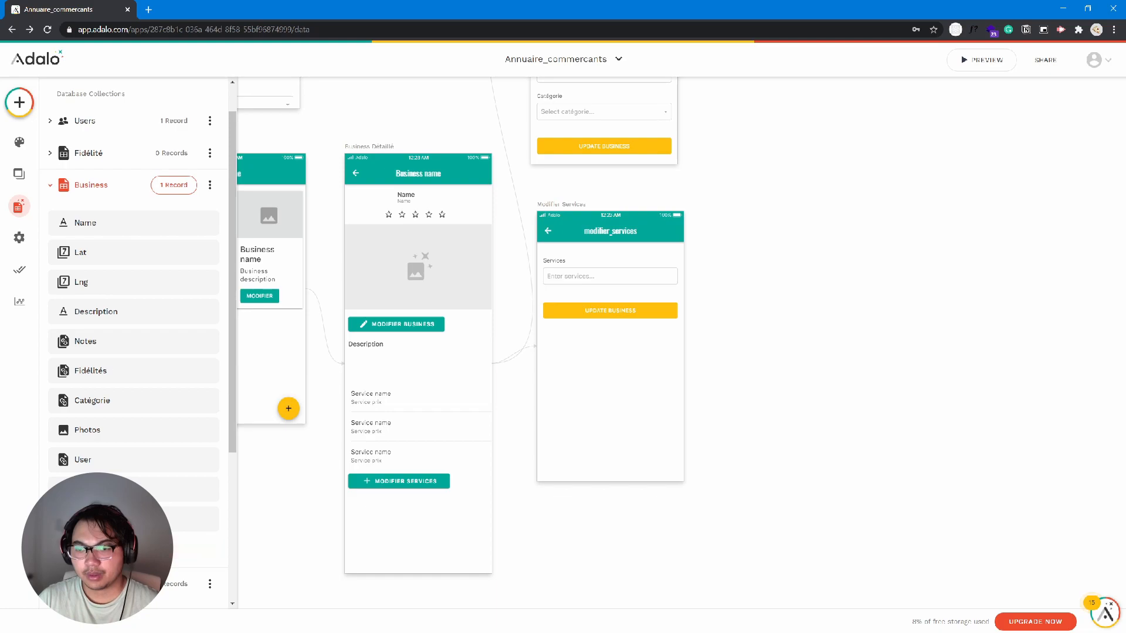
left_click(187, 519)
left_click(201, 518)
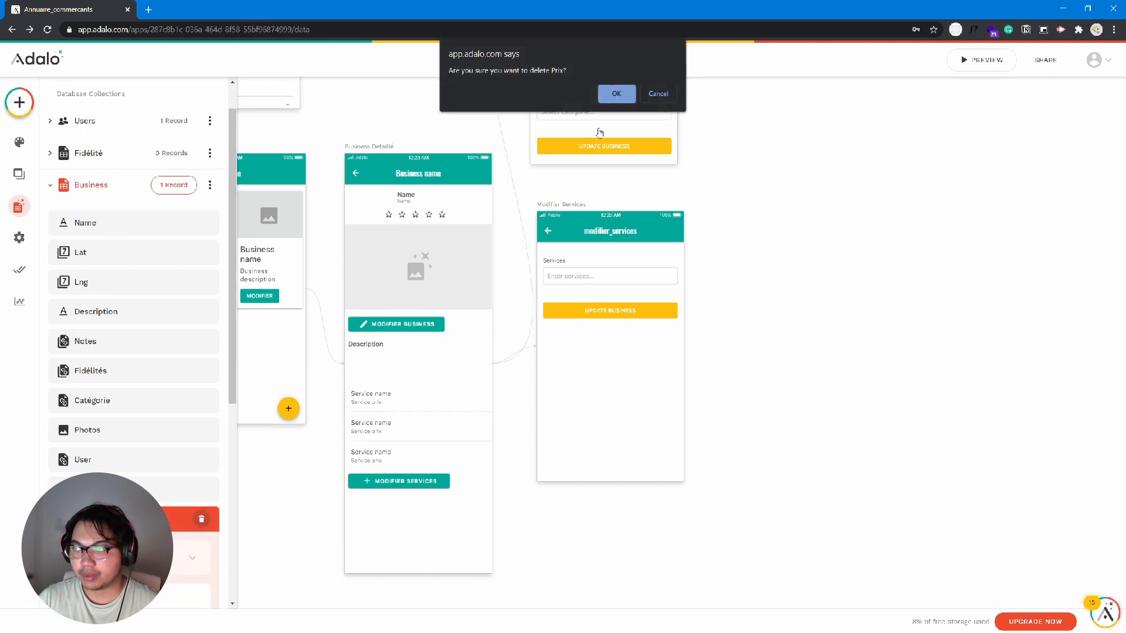
left_click(616, 93)
left_click(99, 186)
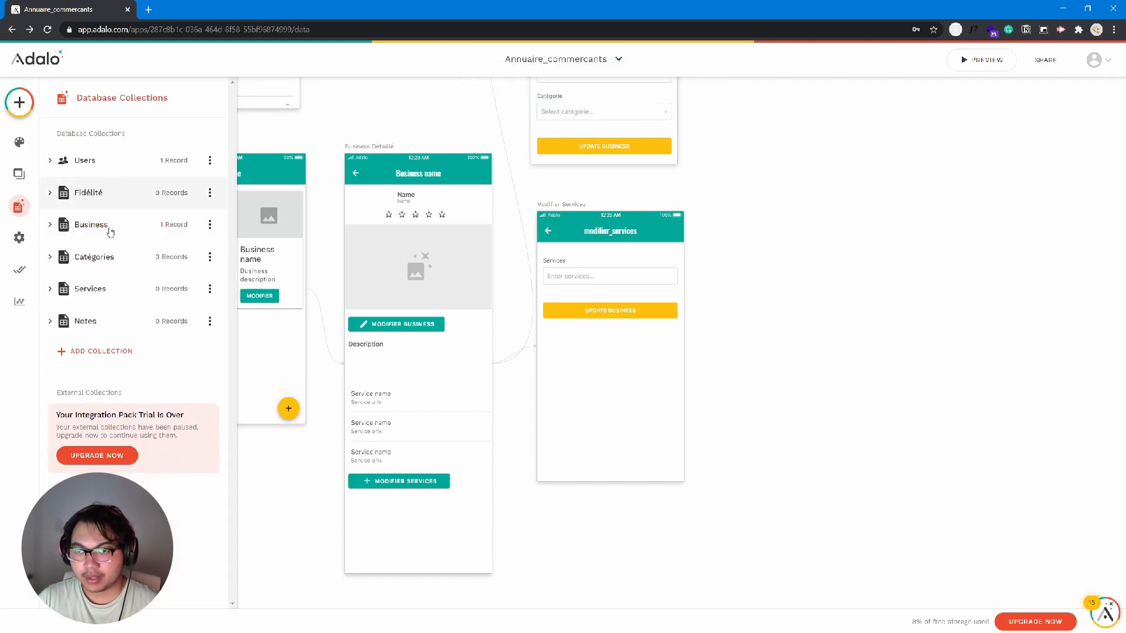
left_click(92, 290)
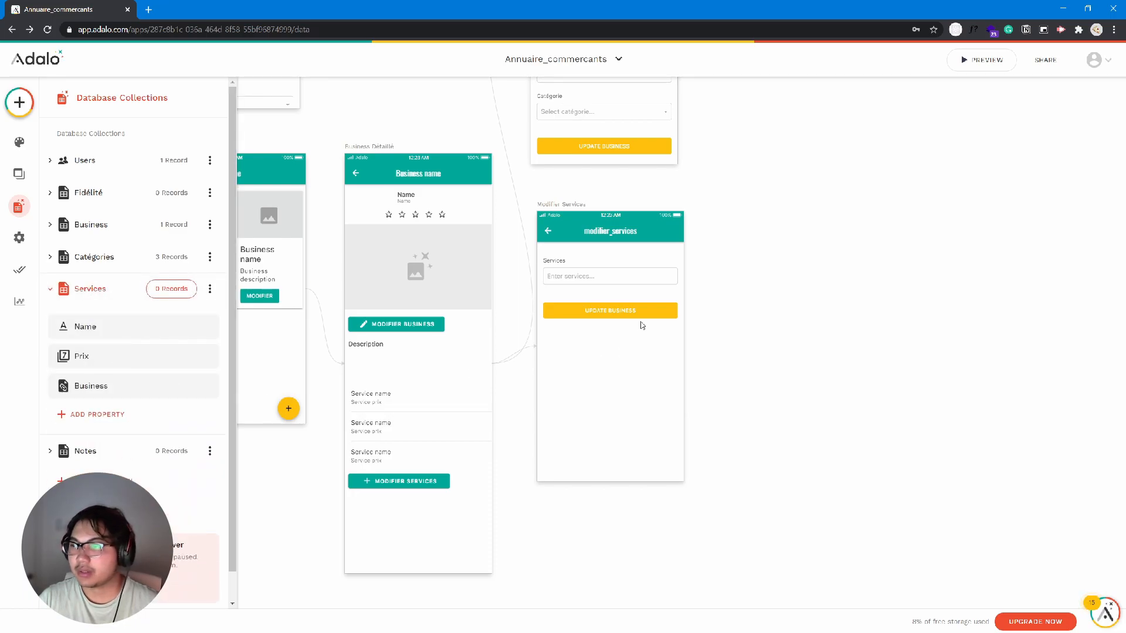
Step: Preview the app and try the Services field of the Modifier Services form for Mon super business 1
left_click(981, 60)
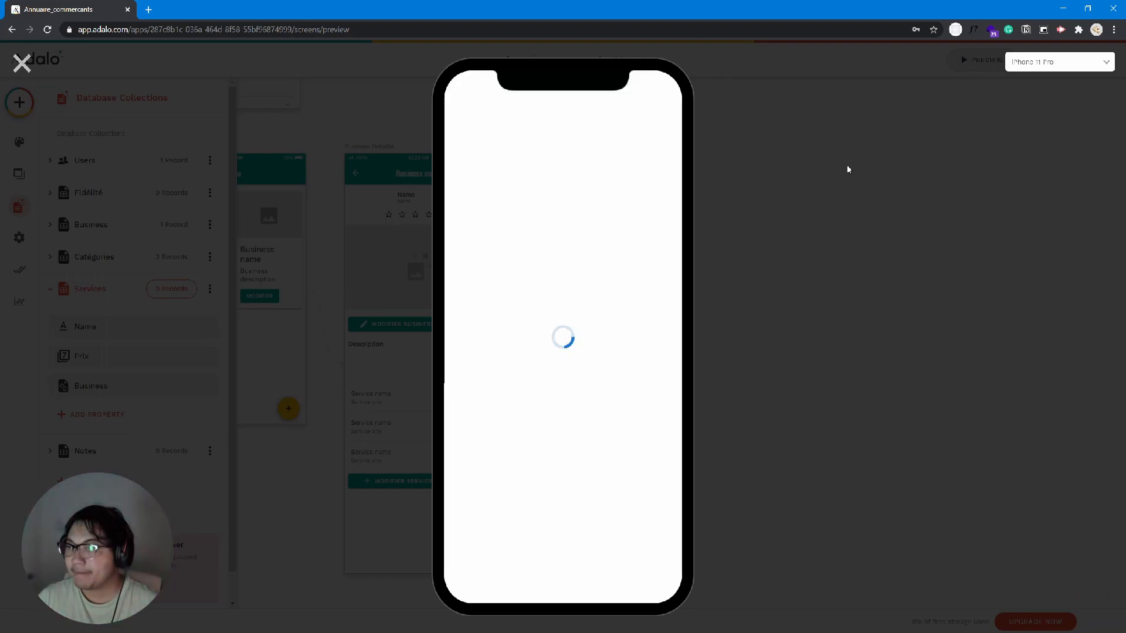
left_click(503, 318)
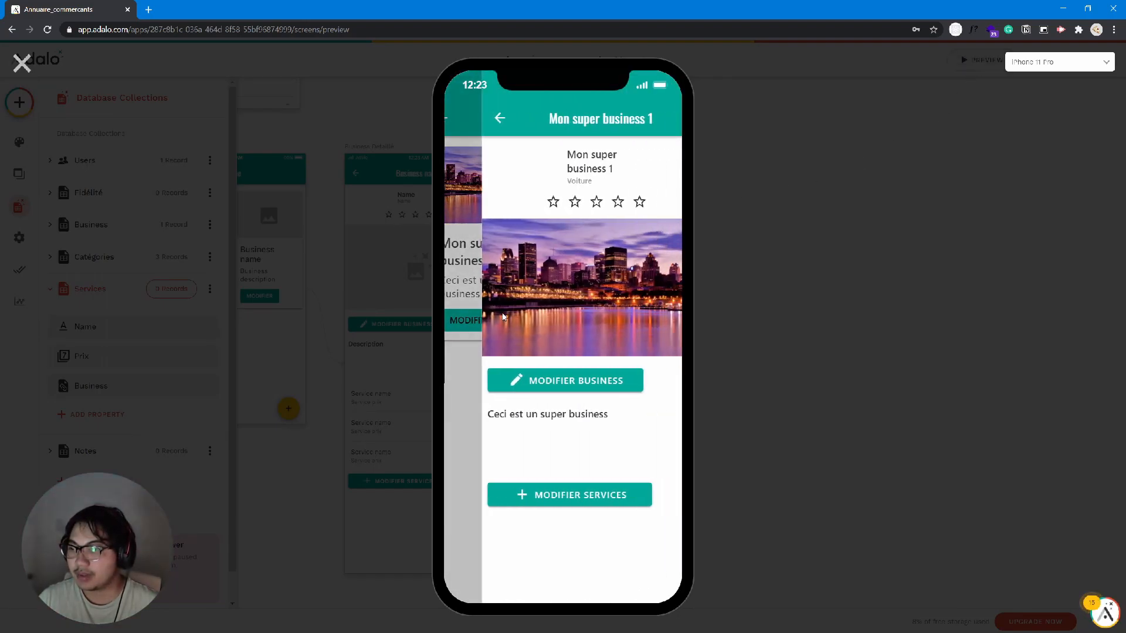
left_click(536, 495)
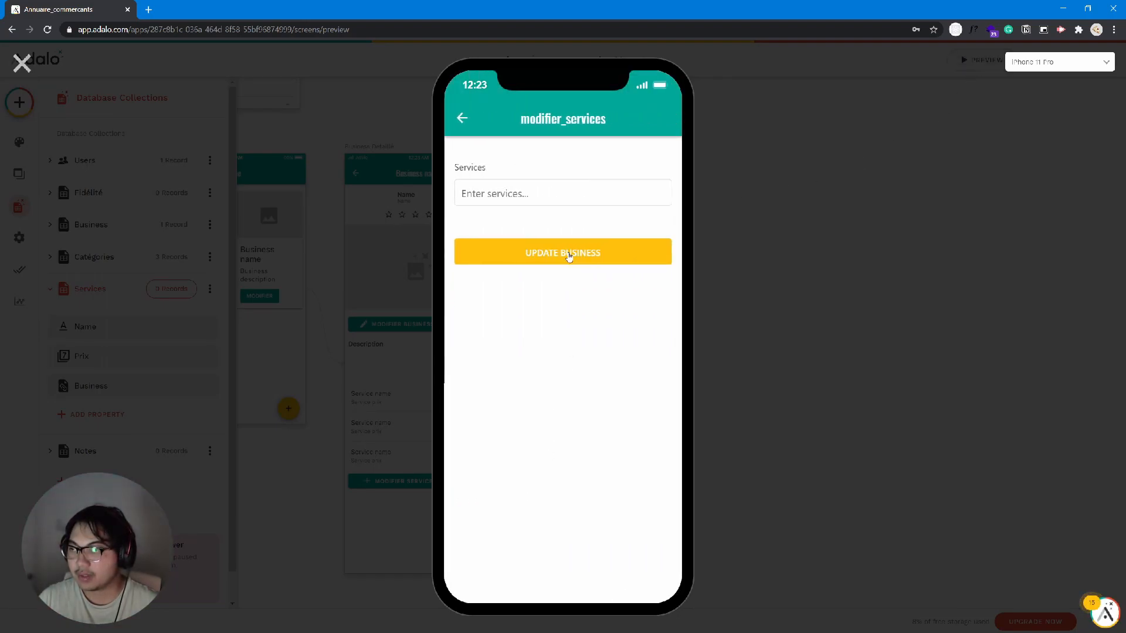
type("e")
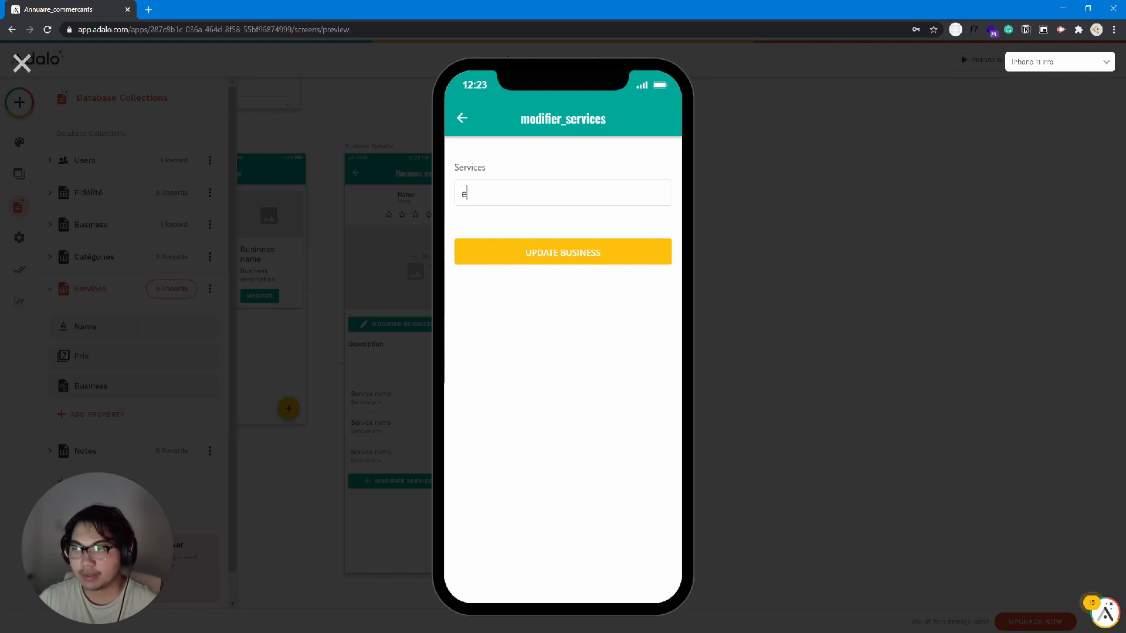
left_click(21, 63)
Step: Switch the Modifier Services form to the Services collection with Create New service, and show its fields
left_click(593, 283)
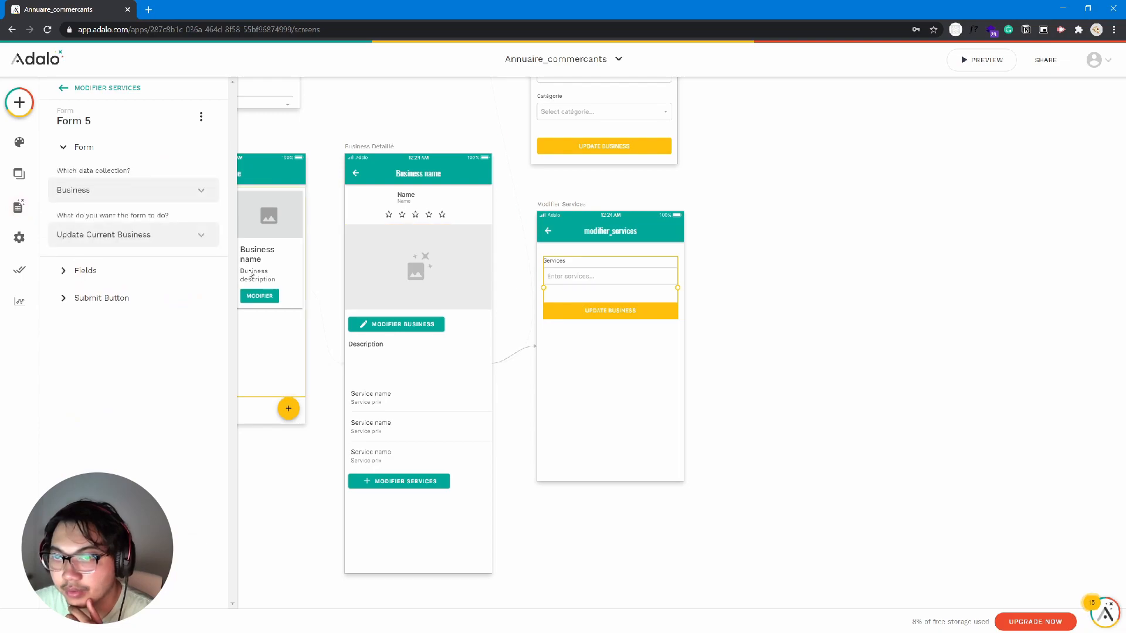
left_click(152, 229)
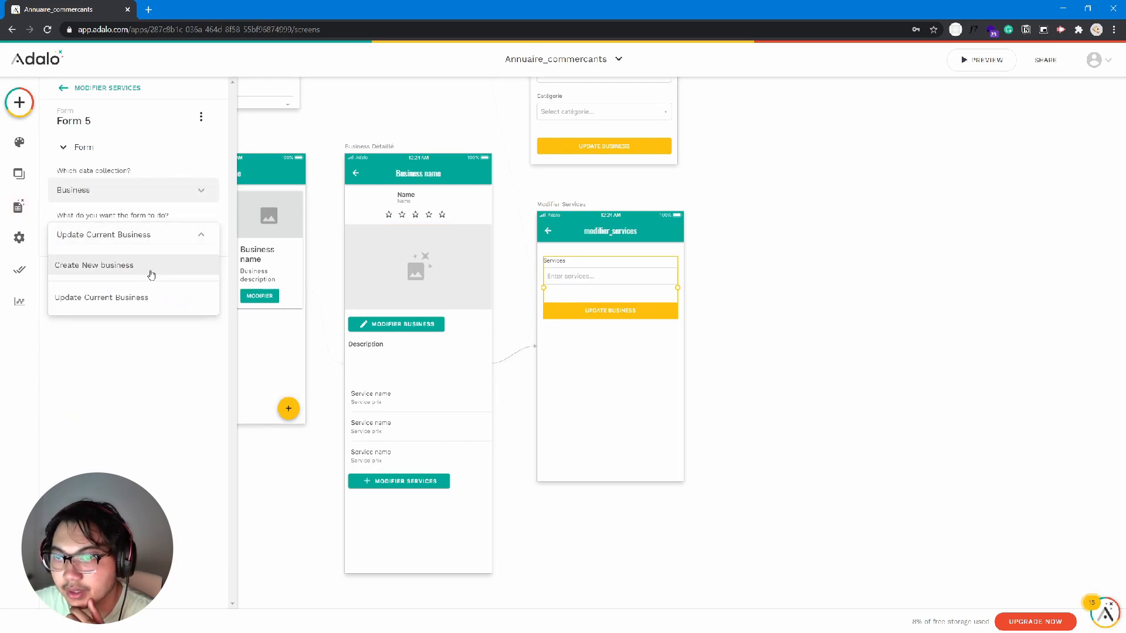
left_click(139, 198)
left_click(134, 194)
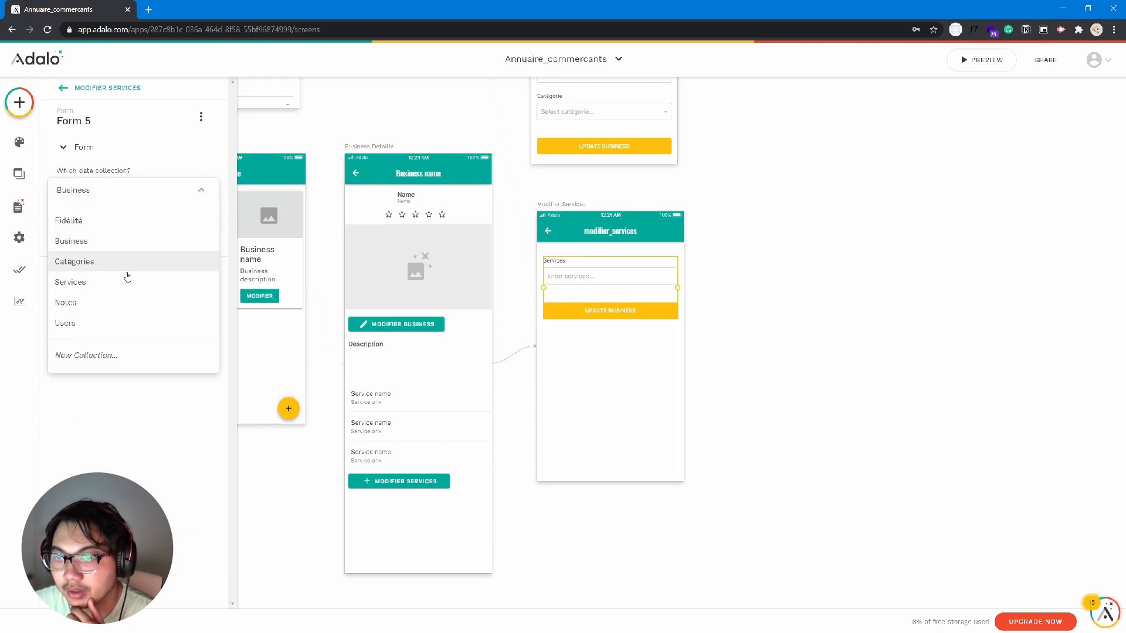
left_click(128, 282)
left_click(130, 237)
left_click(131, 262)
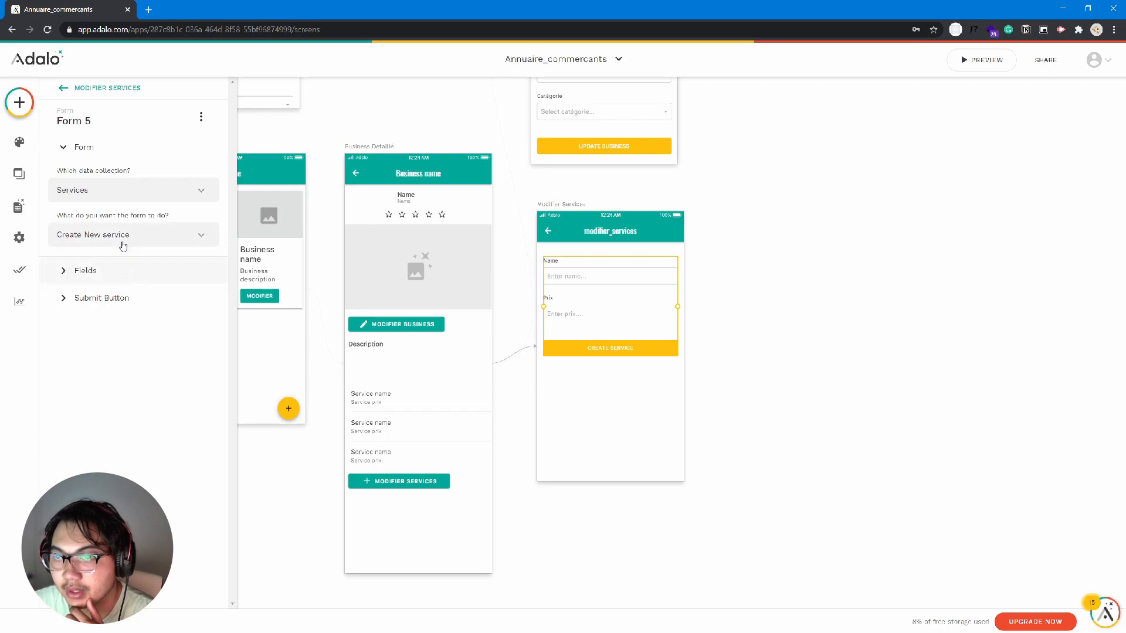
left_click(139, 271)
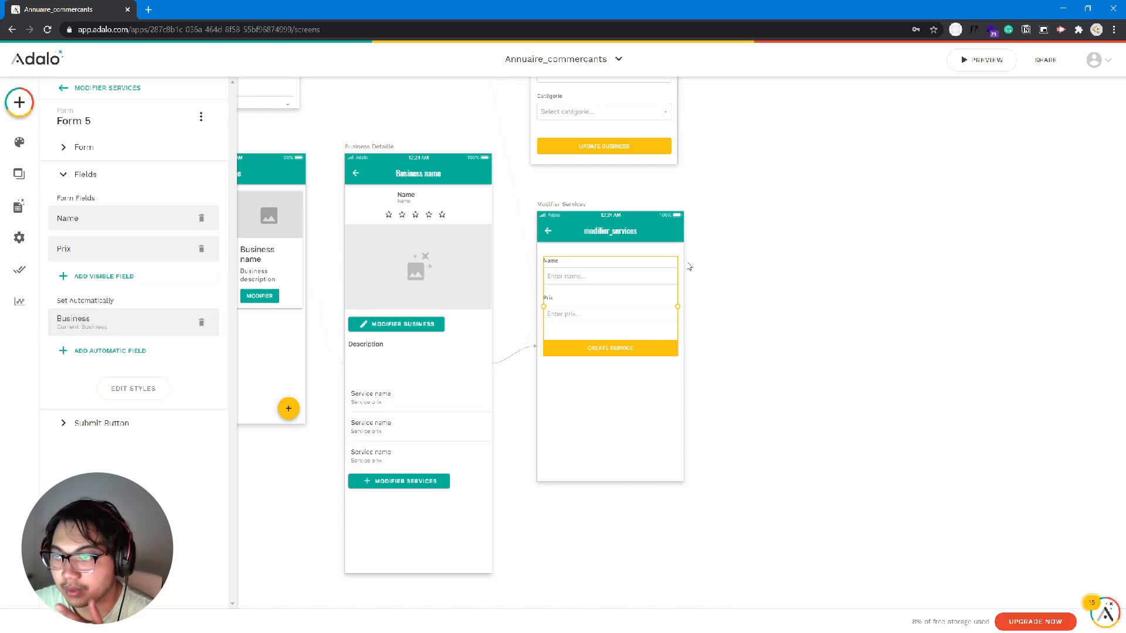
Step: Preview the app and create a service named Pneu with a Prix of 20 for Mon super business 1
left_click(987, 68)
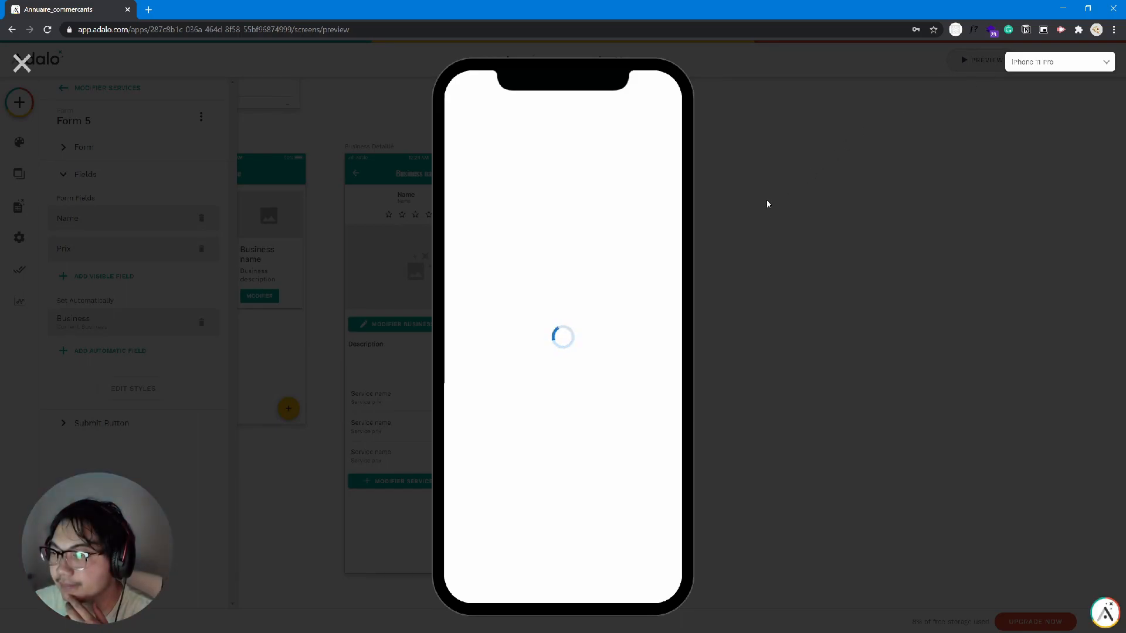
left_click(516, 320)
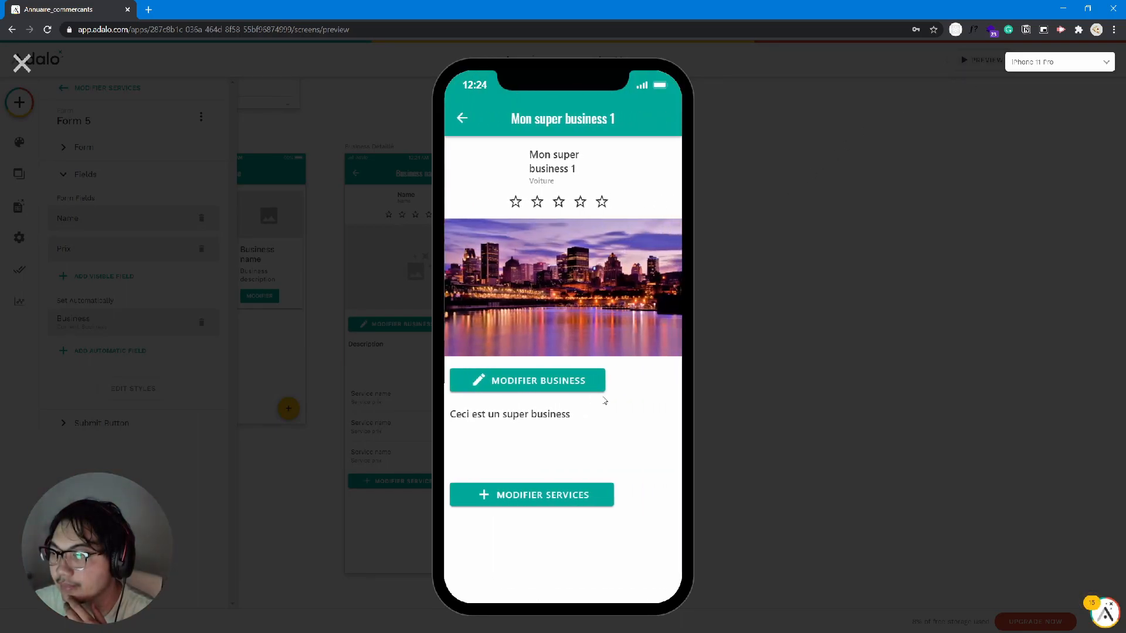
left_click(586, 496)
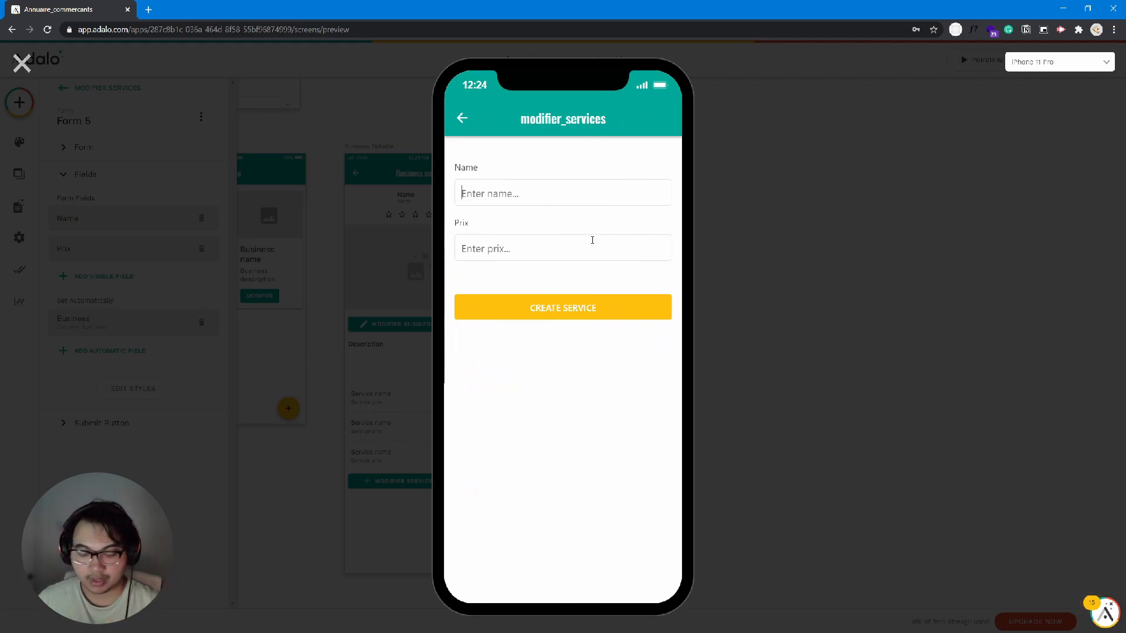
left_click(477, 119)
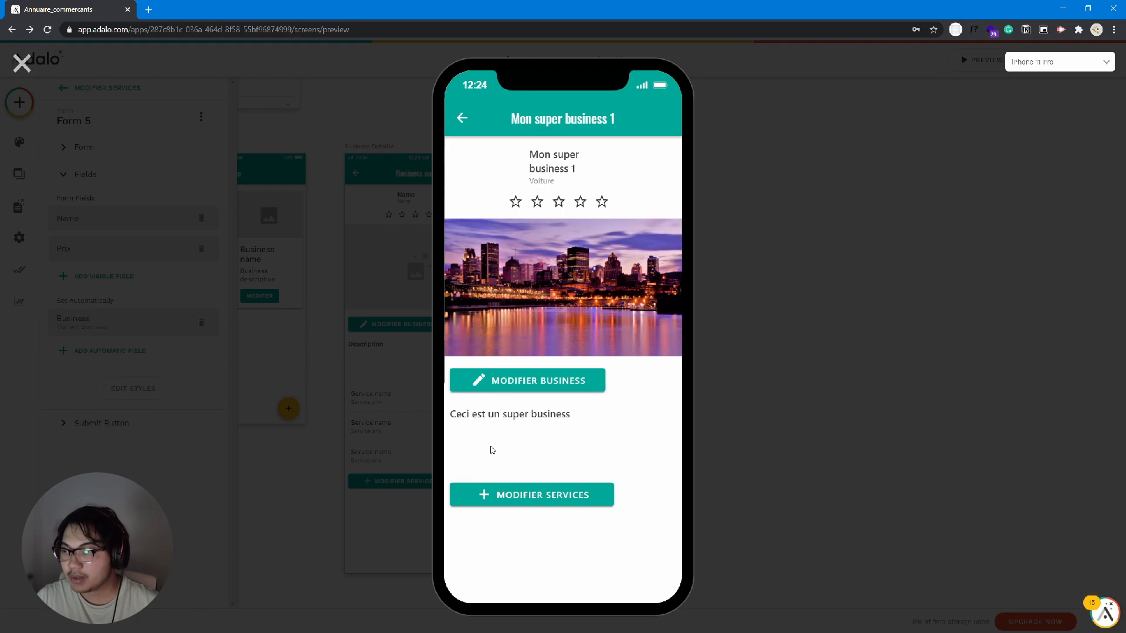
left_click(513, 506)
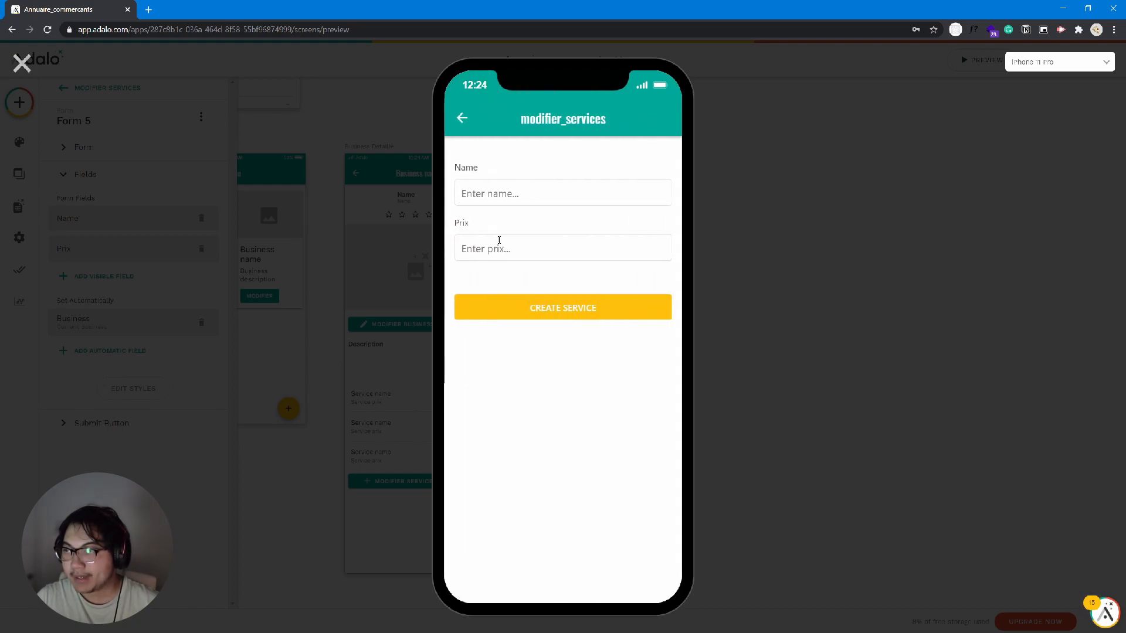
left_click(505, 196)
type("Pneu")
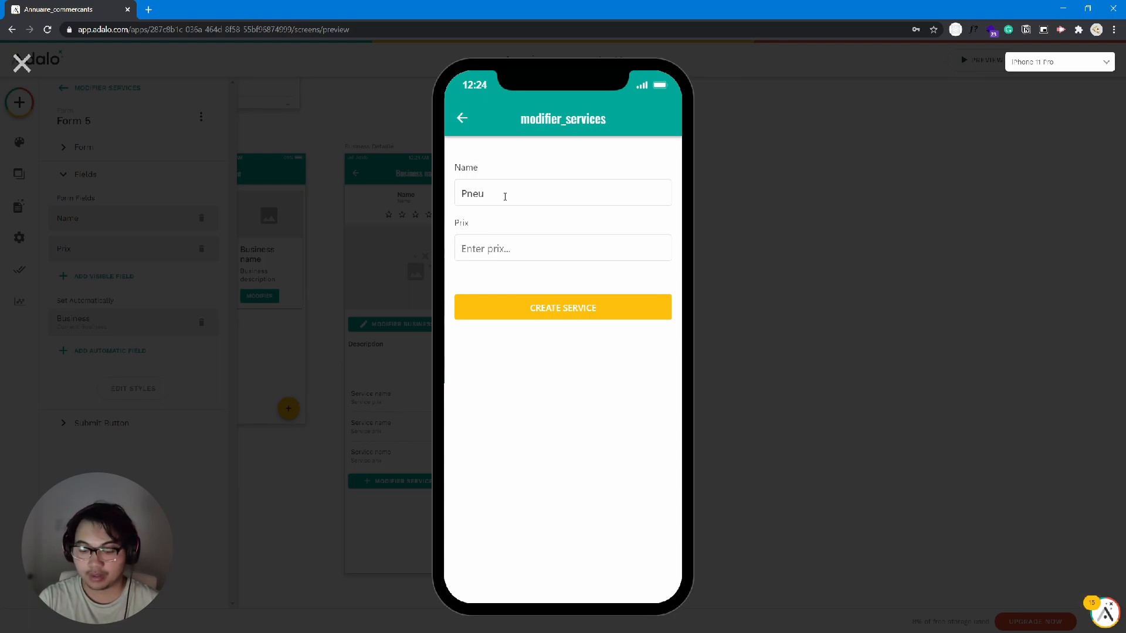
key("Tab")
type("20")
left_click(588, 309)
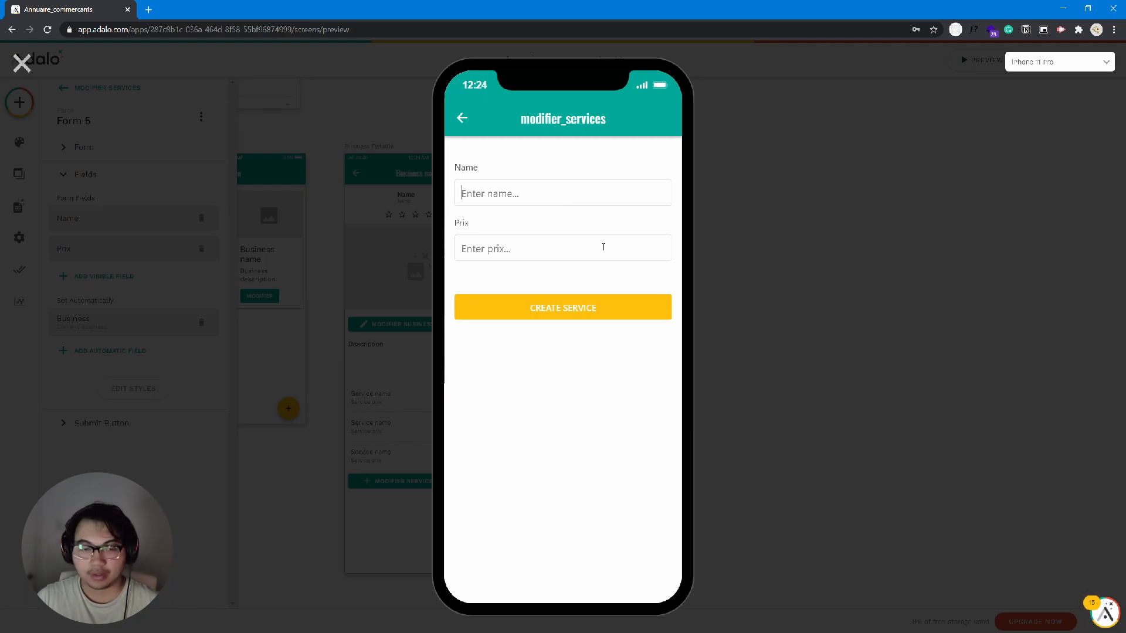
Step: Create a second service named Diagnostic général with a Prix of 30
type("S")
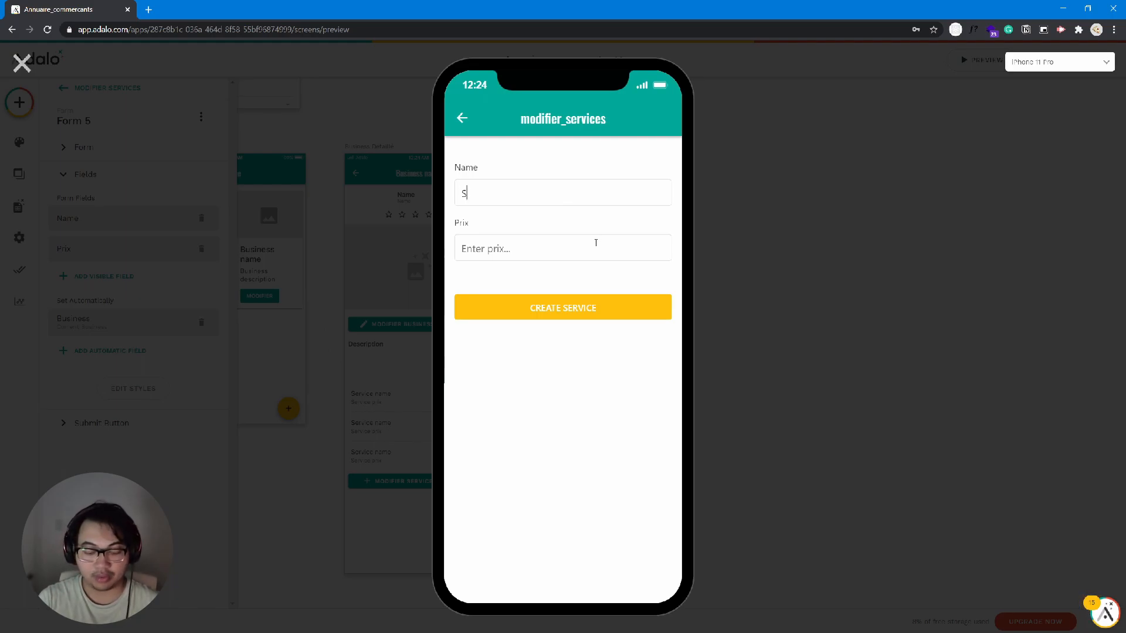
key("BackSpace")
type("Diagnostic gén")
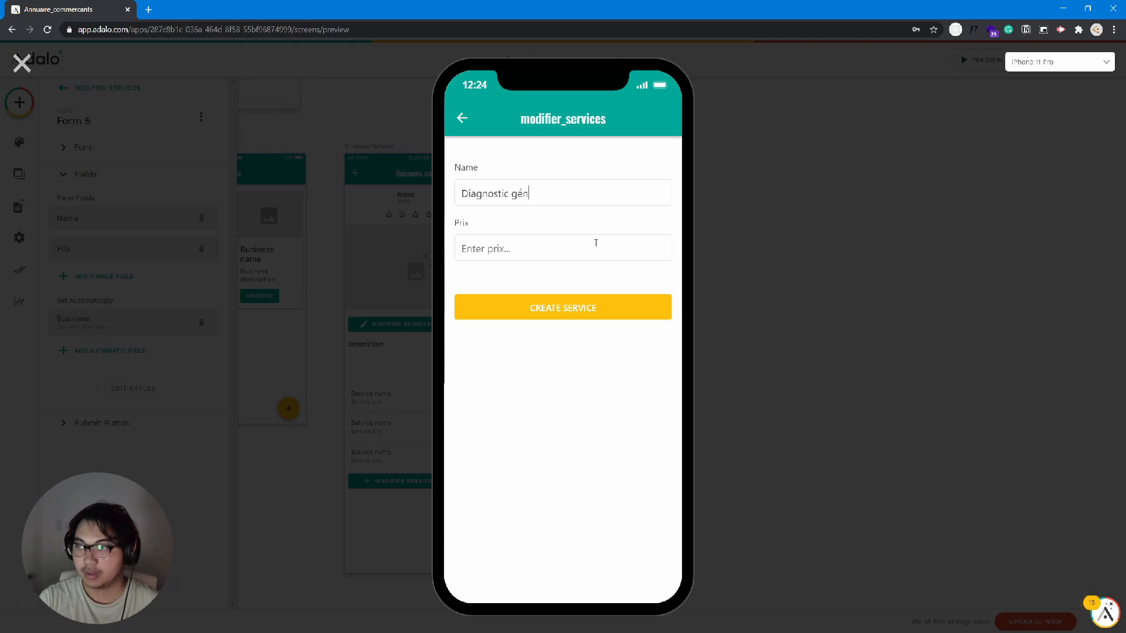
type("30")
left_click(627, 304)
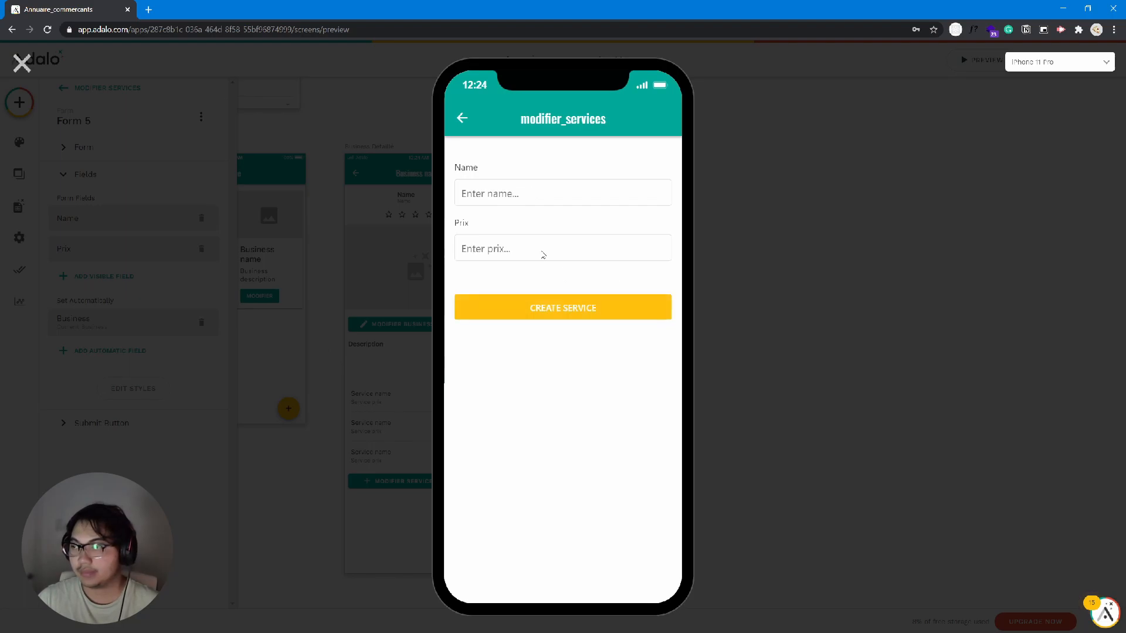
Step: Check the services list on the detail screen of Mon super business 1, and close the preview
left_click(458, 120)
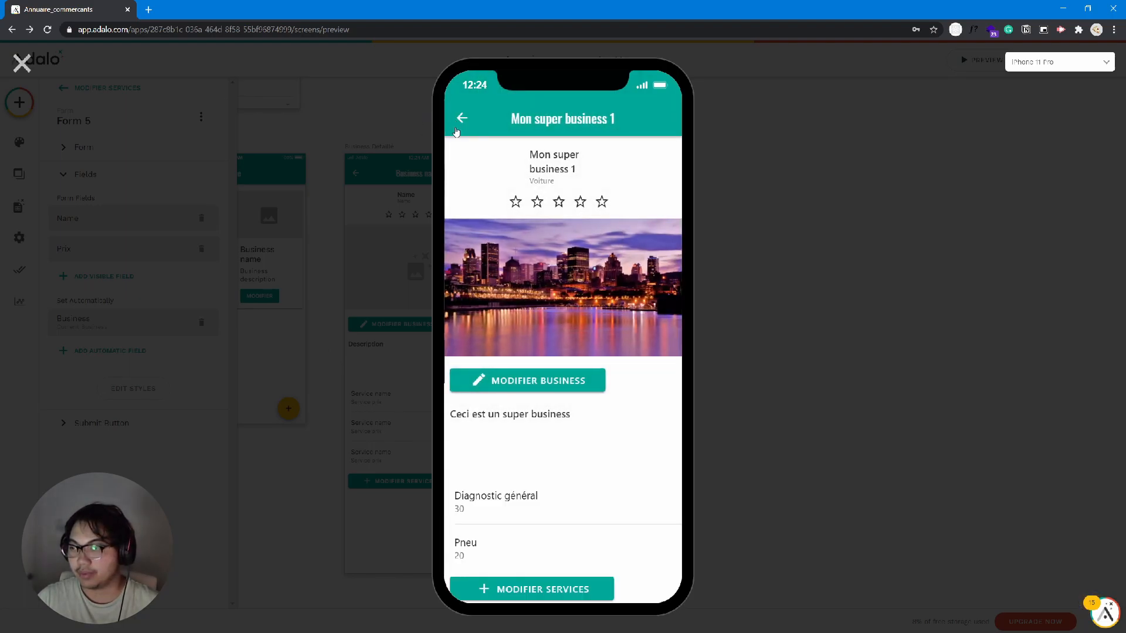
scroll(540, 460, "down", 1)
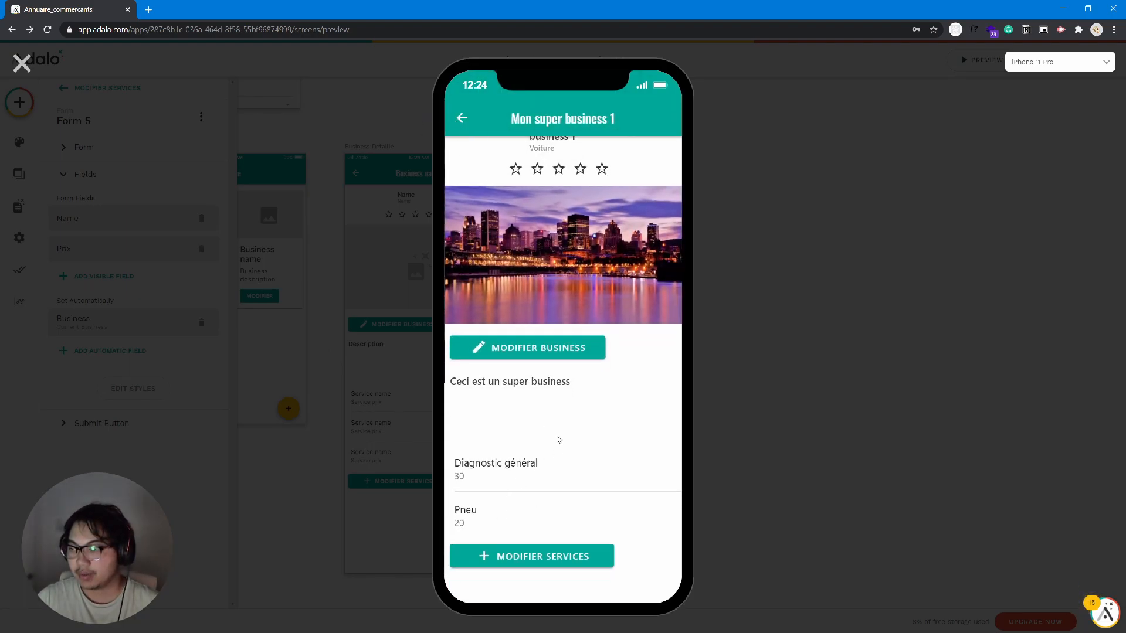
left_click(22, 63)
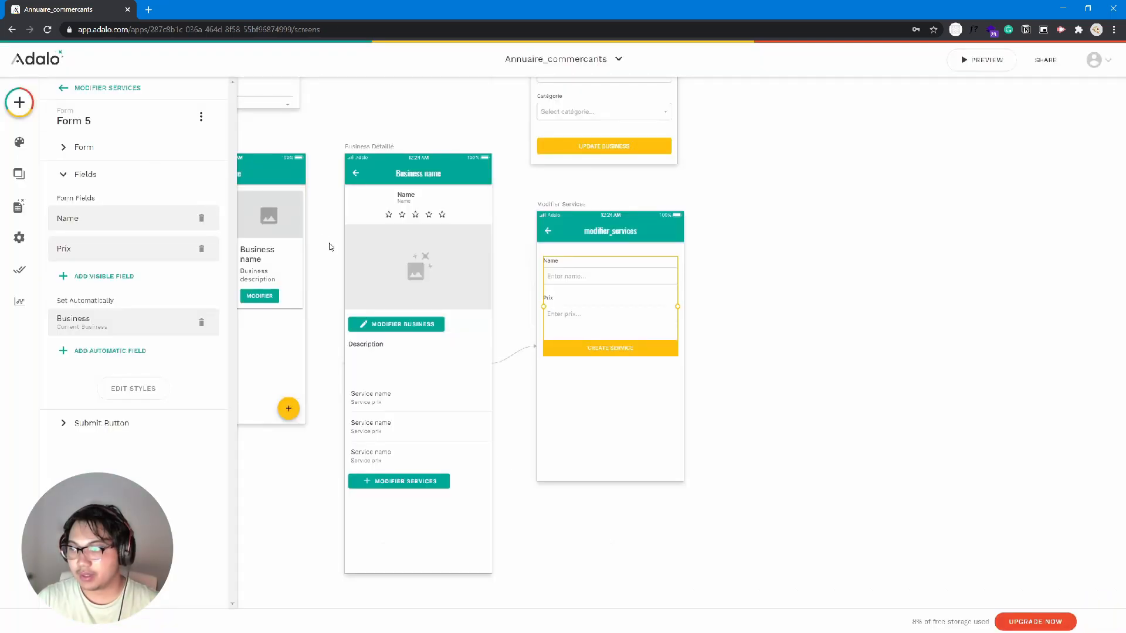
Step: Add a horizontal line beneath the Description text on the Business Détaillé screen
left_click(20, 102)
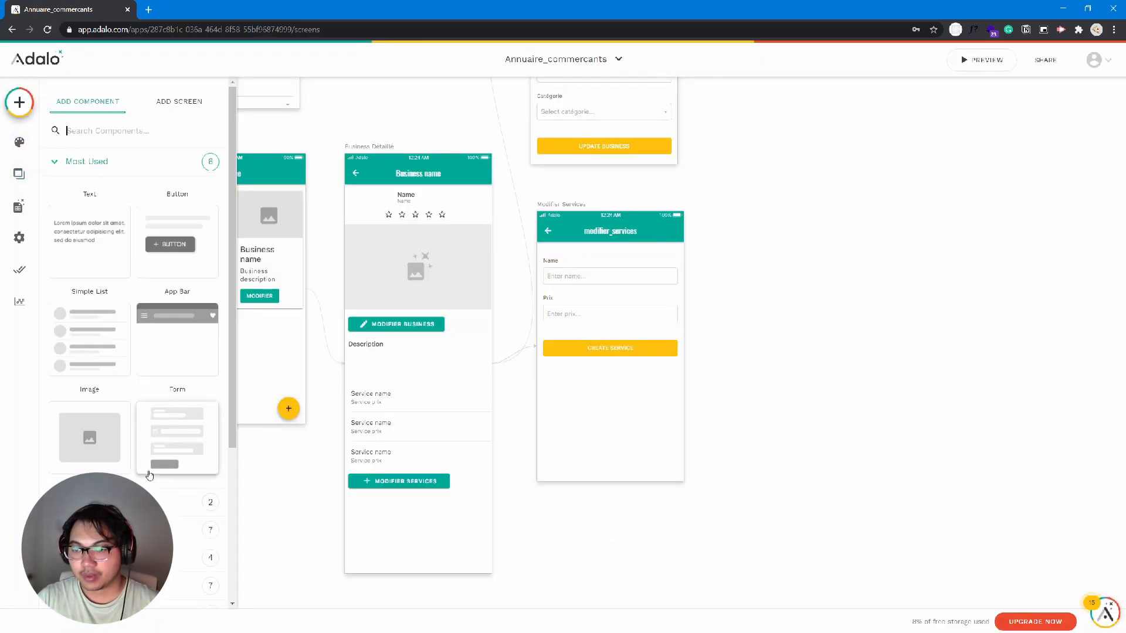
scroll(124, 433, "down", 3)
scroll(119, 425, "down", 5)
left_click_drag(111, 425, 416, 360)
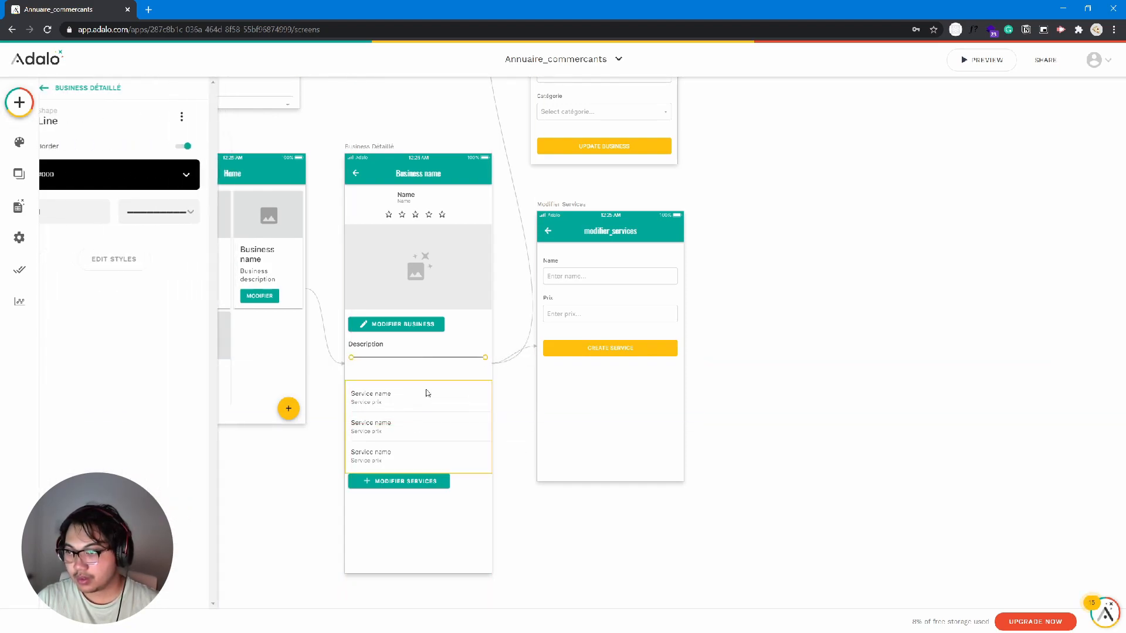
Step: Place a text component between the line and the services list on Business Détaillé
left_click(26, 114)
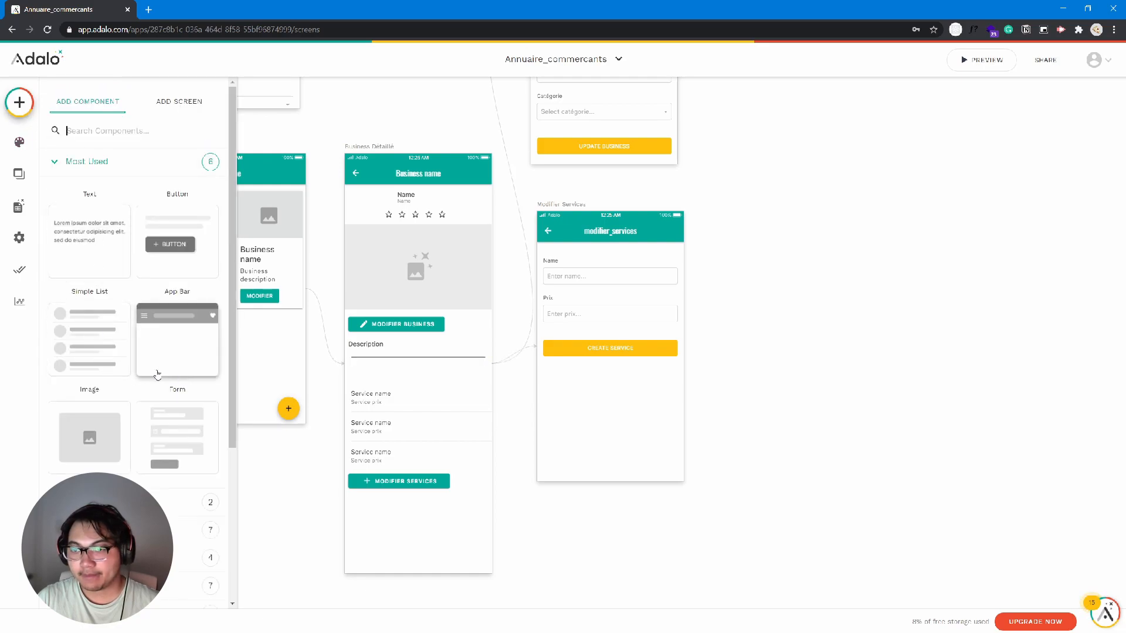
scroll(88, 461, "down", 1)
scroll(89, 461, "down", 2)
left_click(103, 417)
left_click_drag(89, 469, 372, 375)
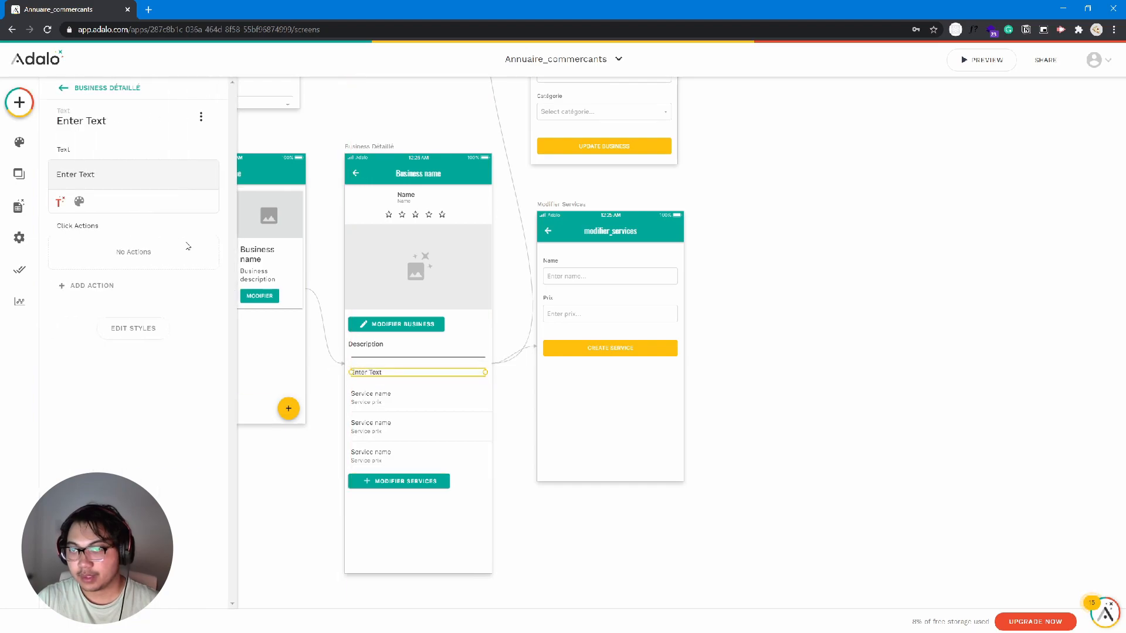
Step: Set the new text's font size to 20 and its content to "Mes services"
left_click(59, 201)
left_click(175, 203)
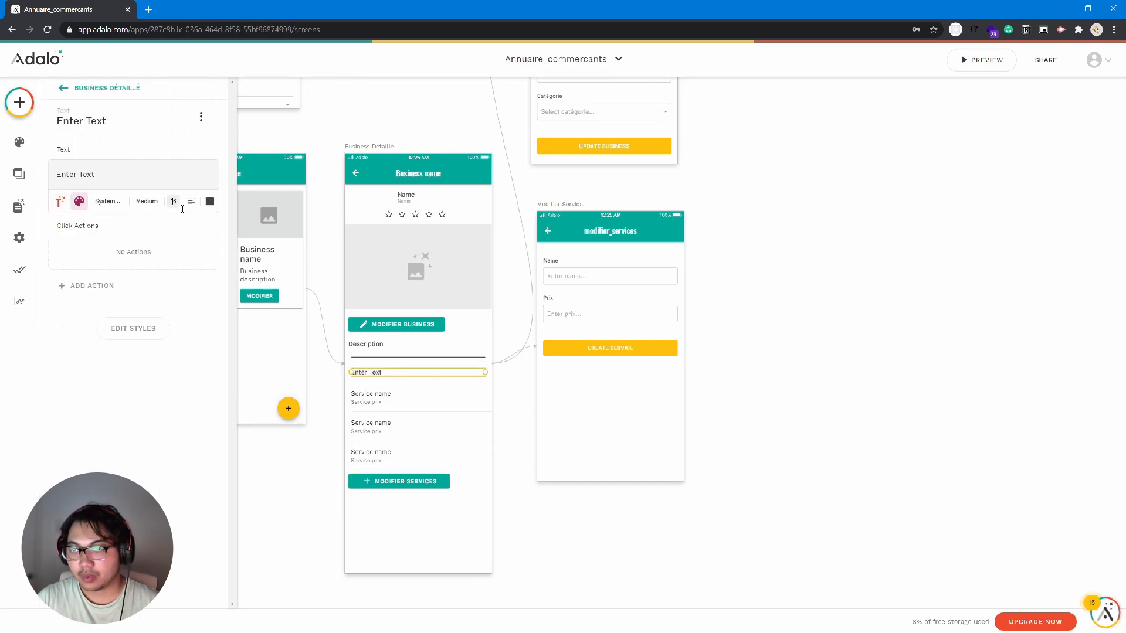
key("BackSpace")
key("BackSpace")
type("20")
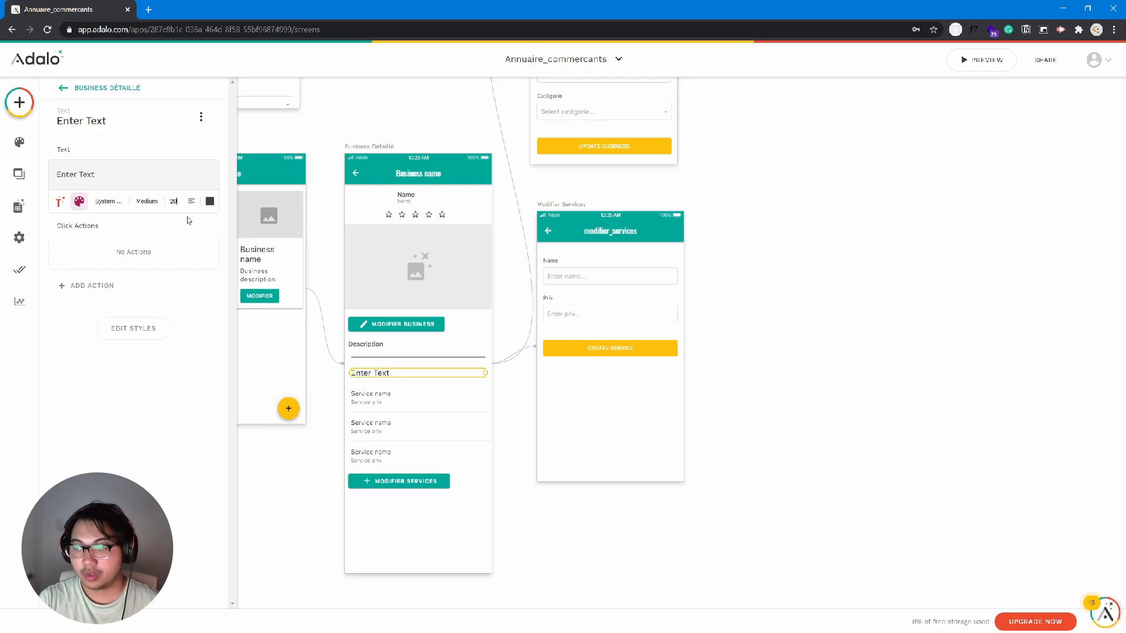
triple_click(105, 178)
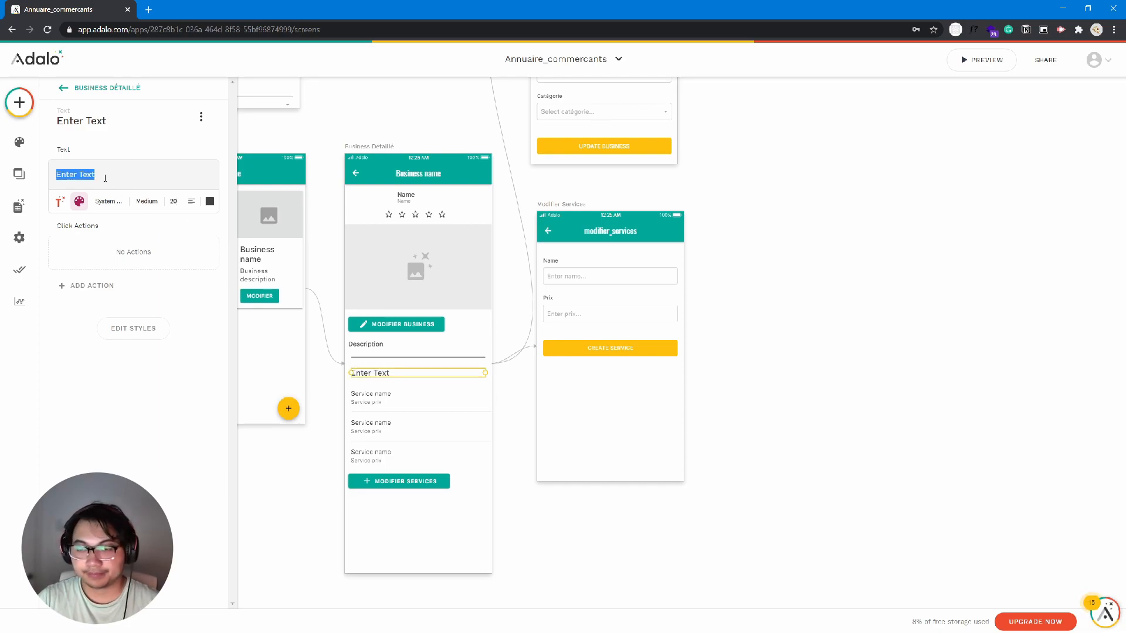
type("Mes services")
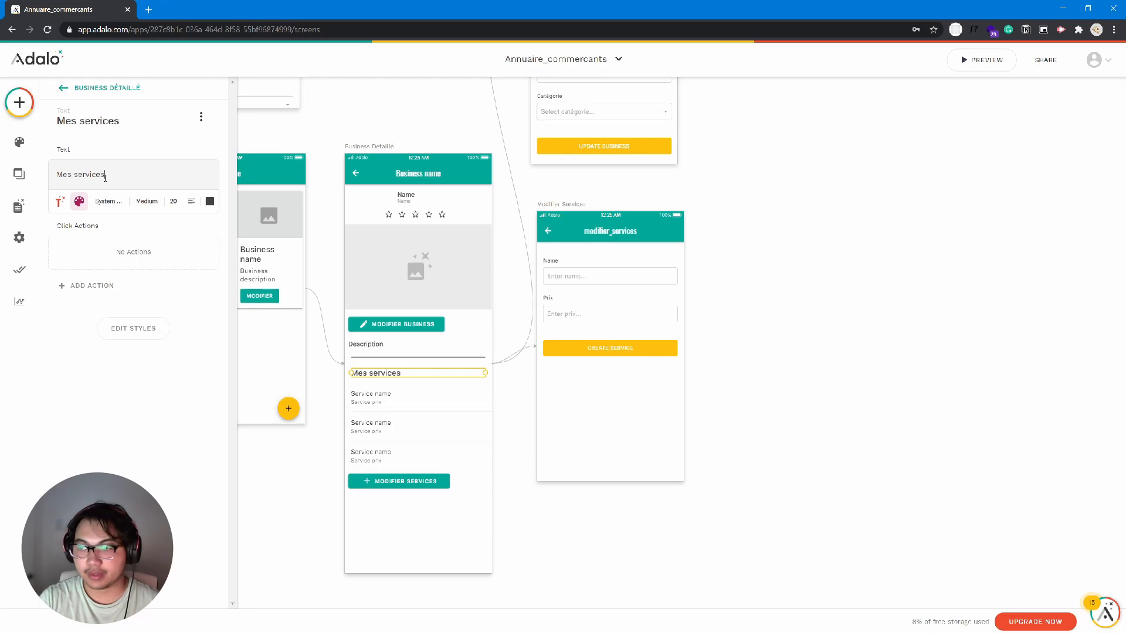
Step: Preview the Mes services section on the business detail screen, open its service form, and close the preview
left_click(981, 60)
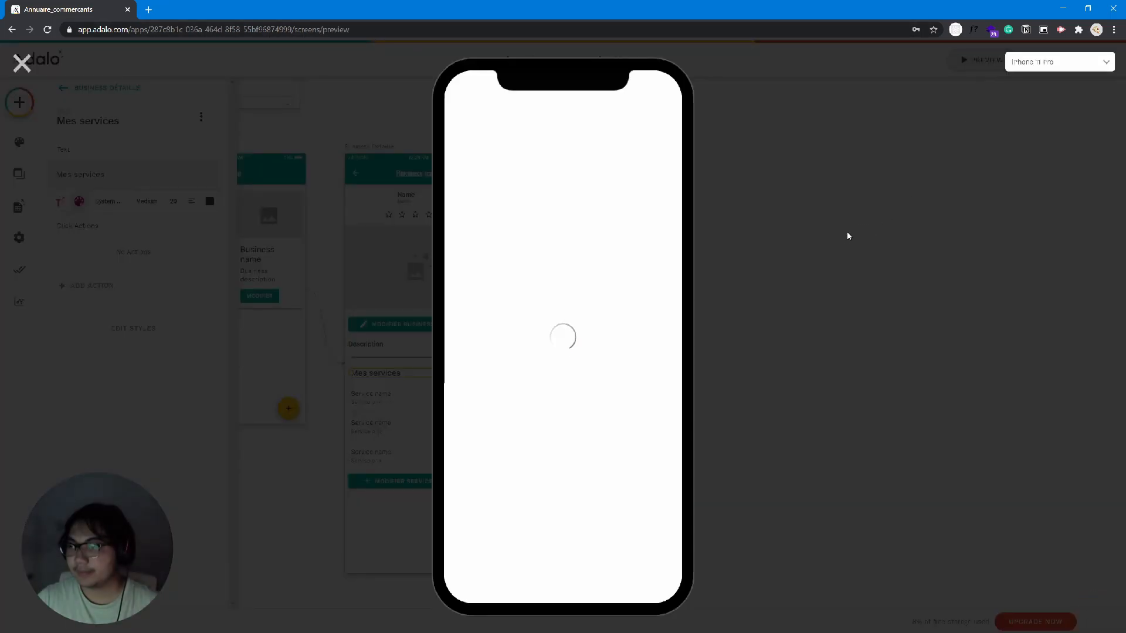
left_click(520, 321)
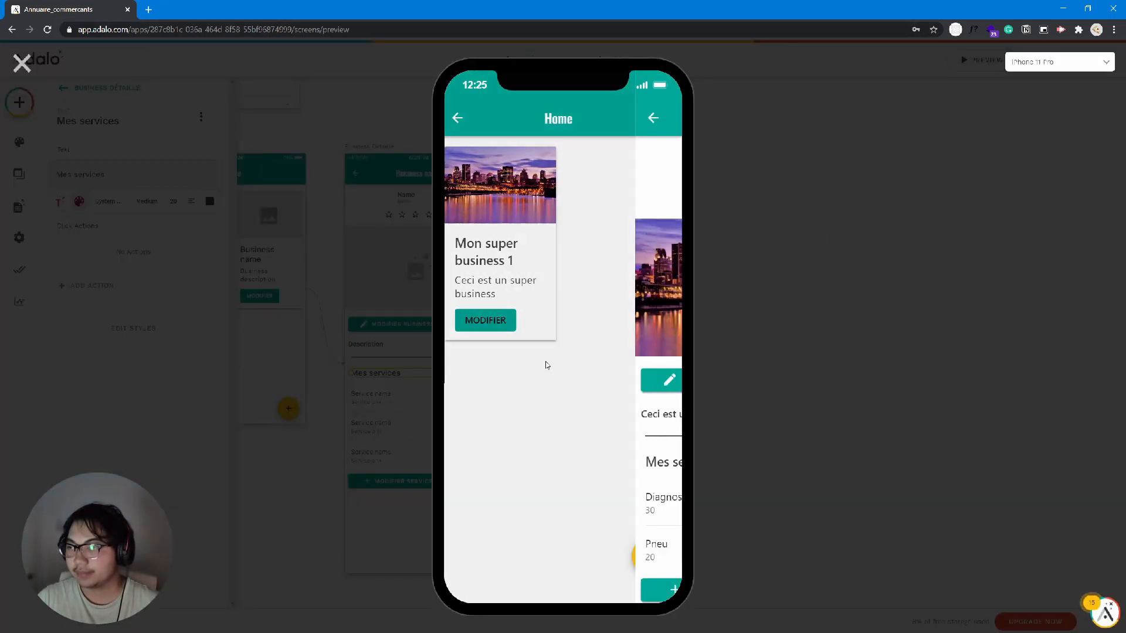
scroll(643, 434, "down", 1)
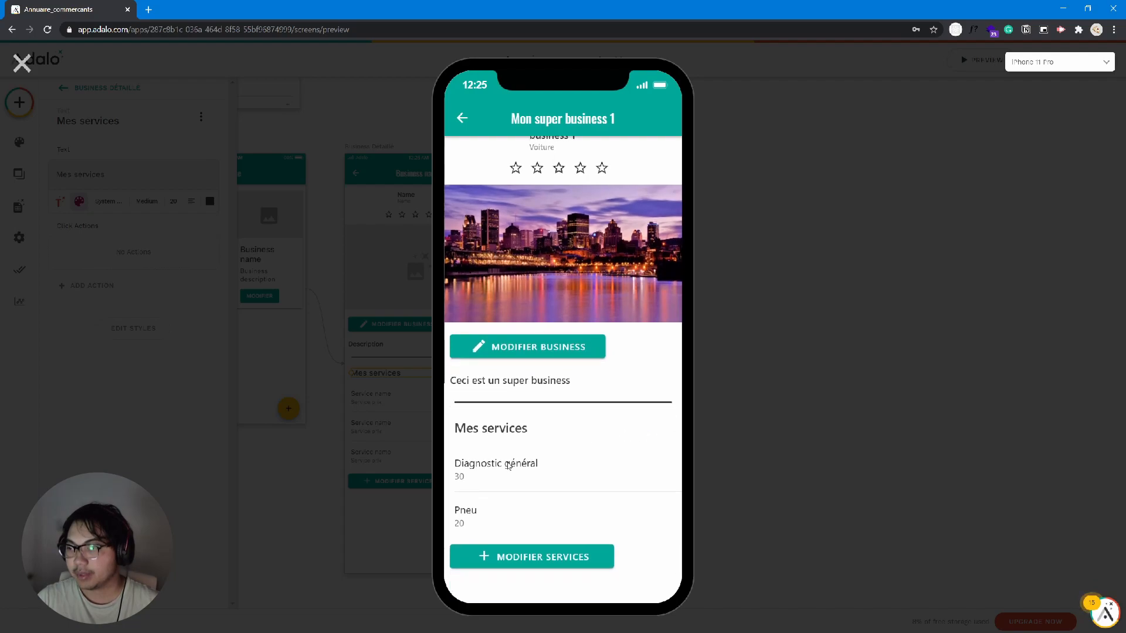
left_click(494, 558)
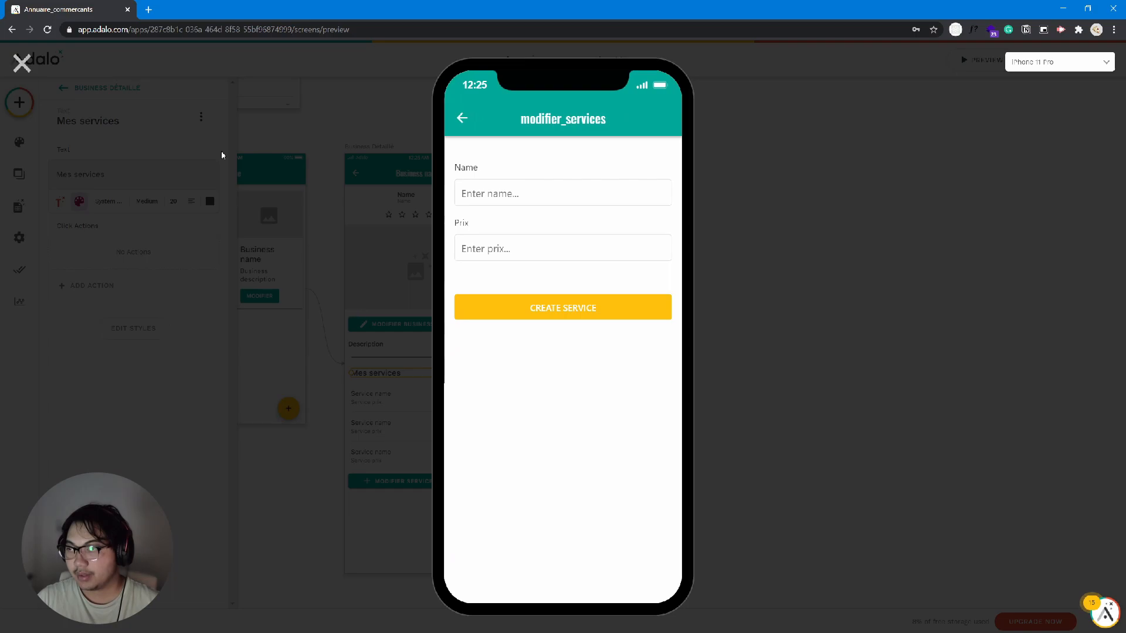
left_click(32, 72)
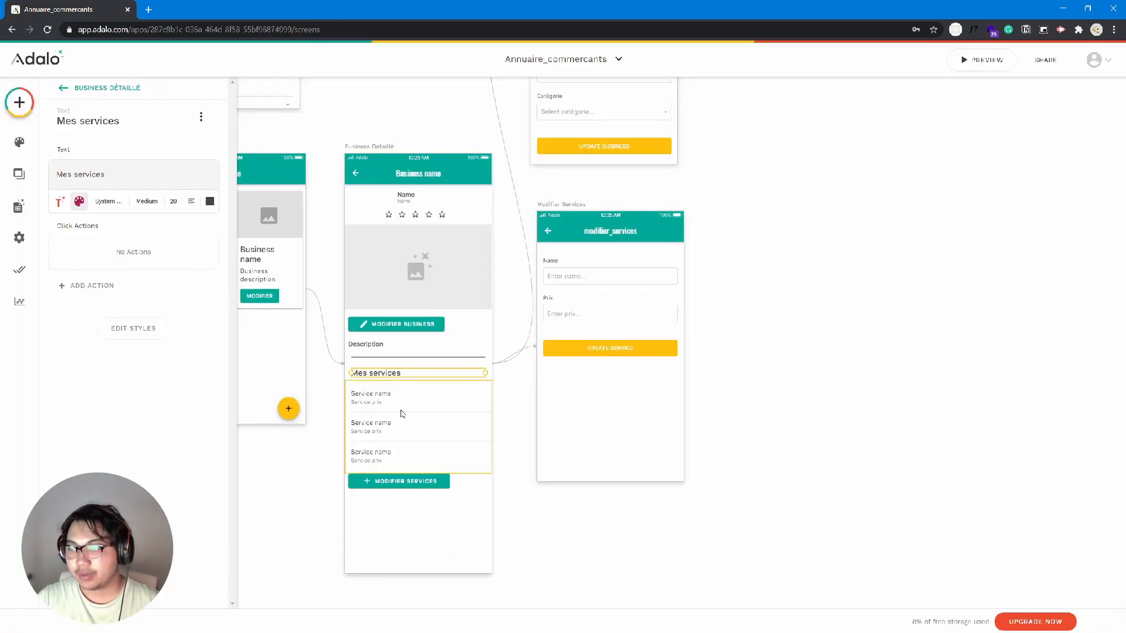
Step: Change the text of the Modifier services button on Business Détaillé to "Ajouter un service"
left_click(421, 487)
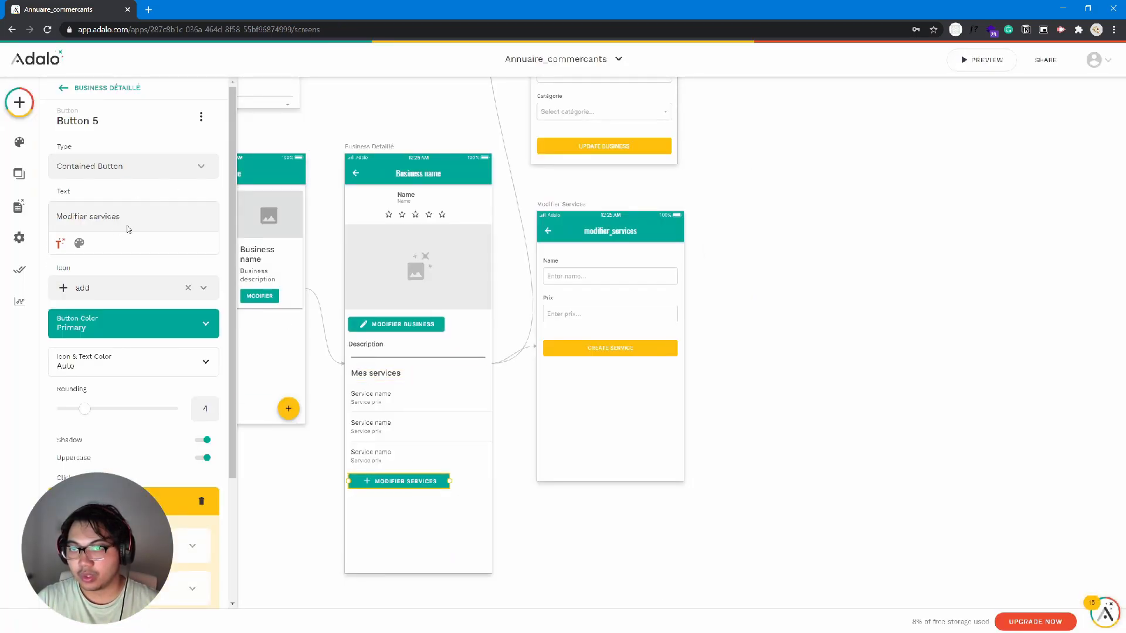
double_click(69, 216)
type("Ajoutere un")
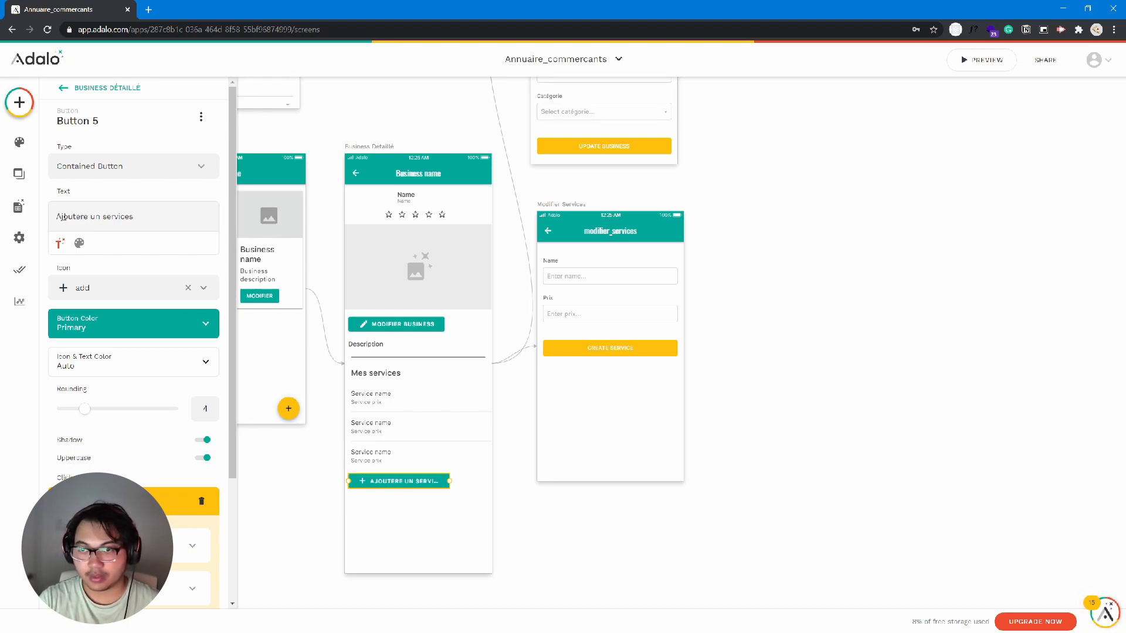
left_click(533, 580)
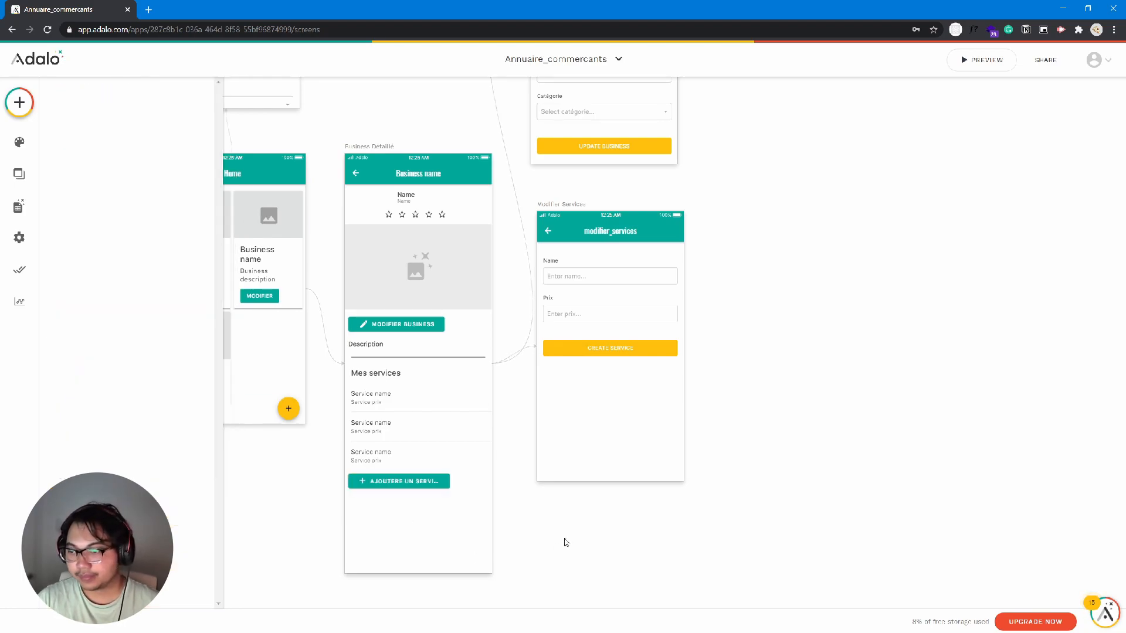
left_click(440, 489)
key("BackSpace")
left_click(408, 430)
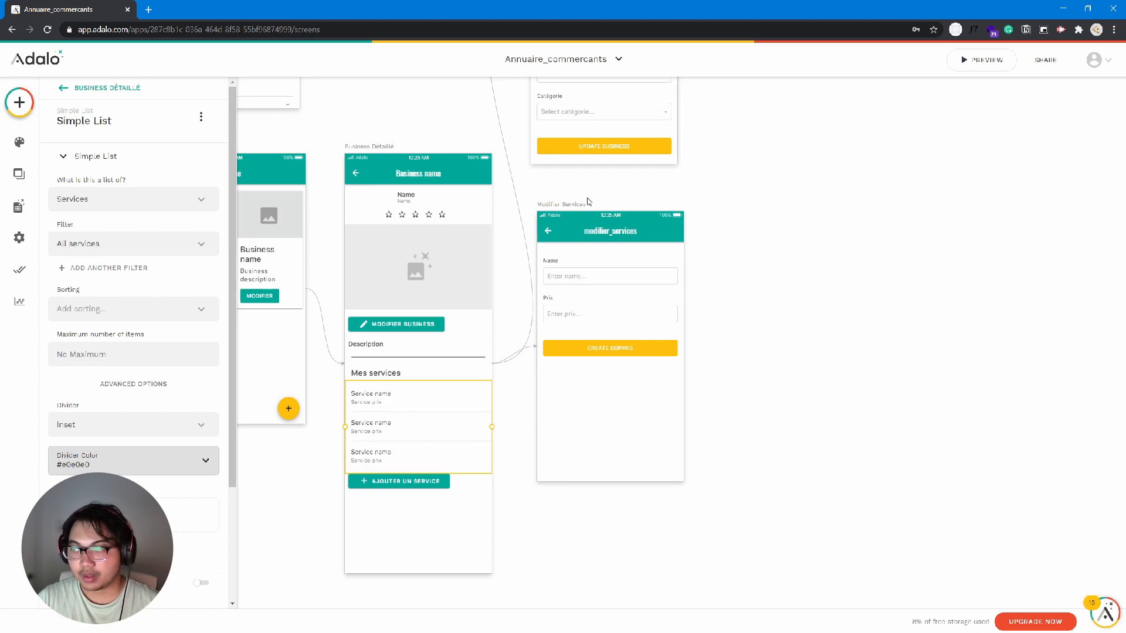
Step: Rename the Modifier Services screen as "Ajouter service"
left_click(568, 205)
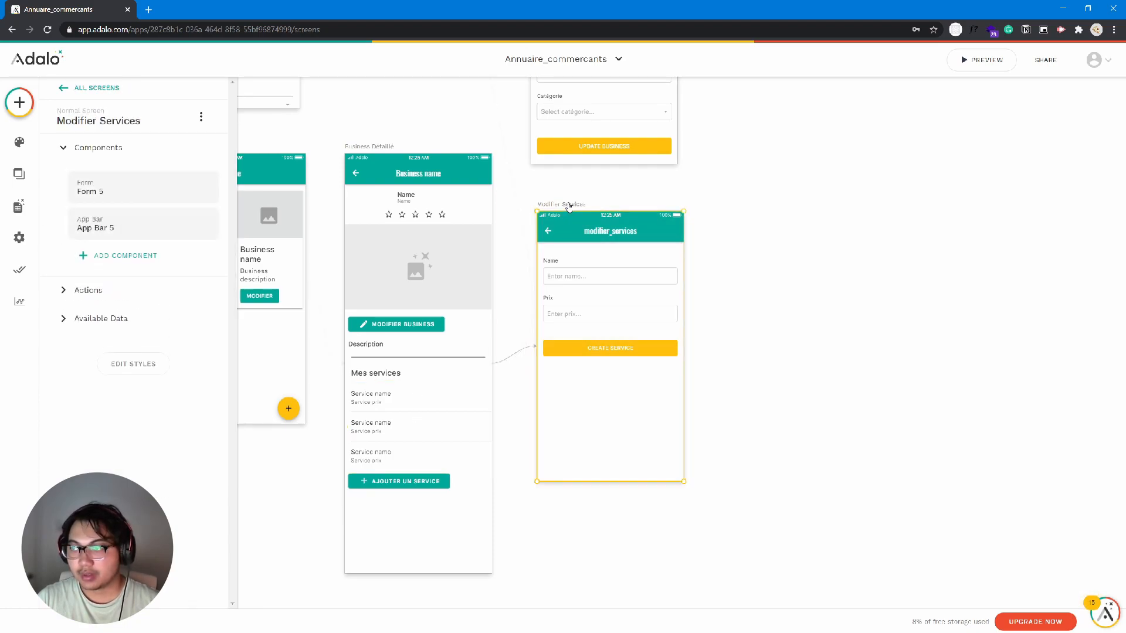
left_click(153, 119)
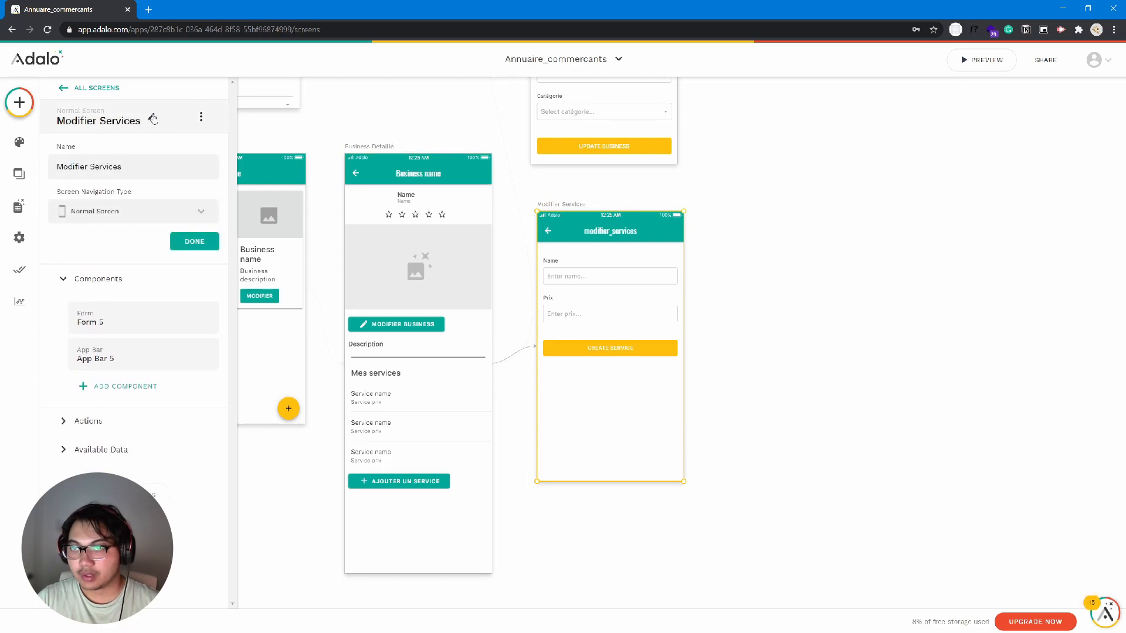
left_click(438, 447)
left_click(94, 87)
left_click(152, 119)
left_click_drag(123, 166, 57, 164)
type("Ajout")
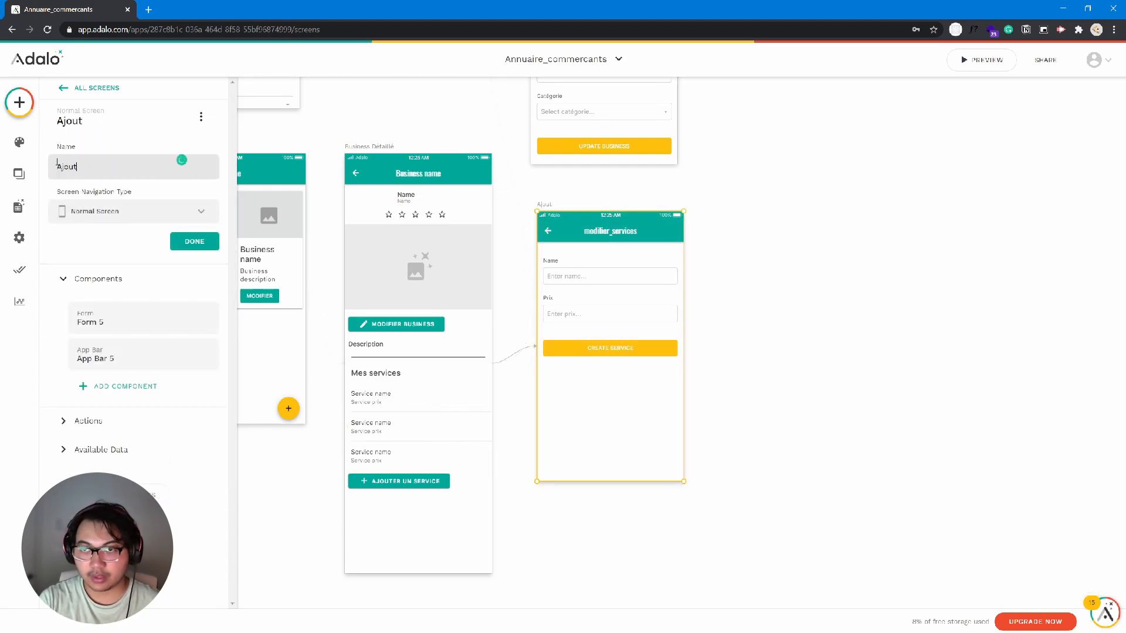
type("er service")
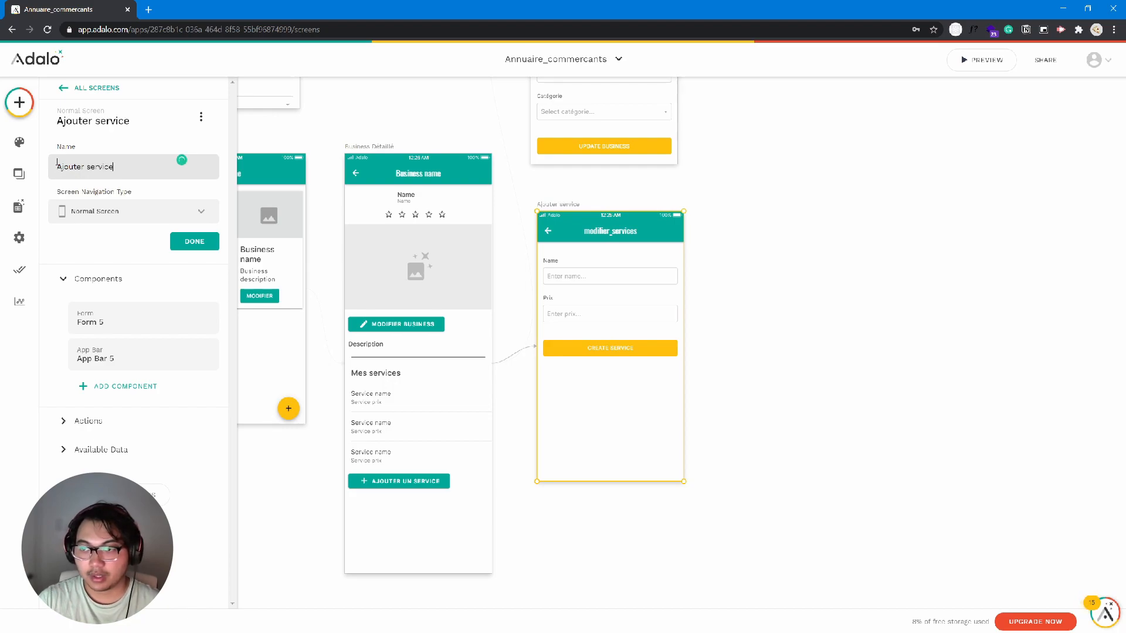
Step: Give the services list on Business Détaillé a click action linking to a new screen based on the App Bar template
left_click(360, 384)
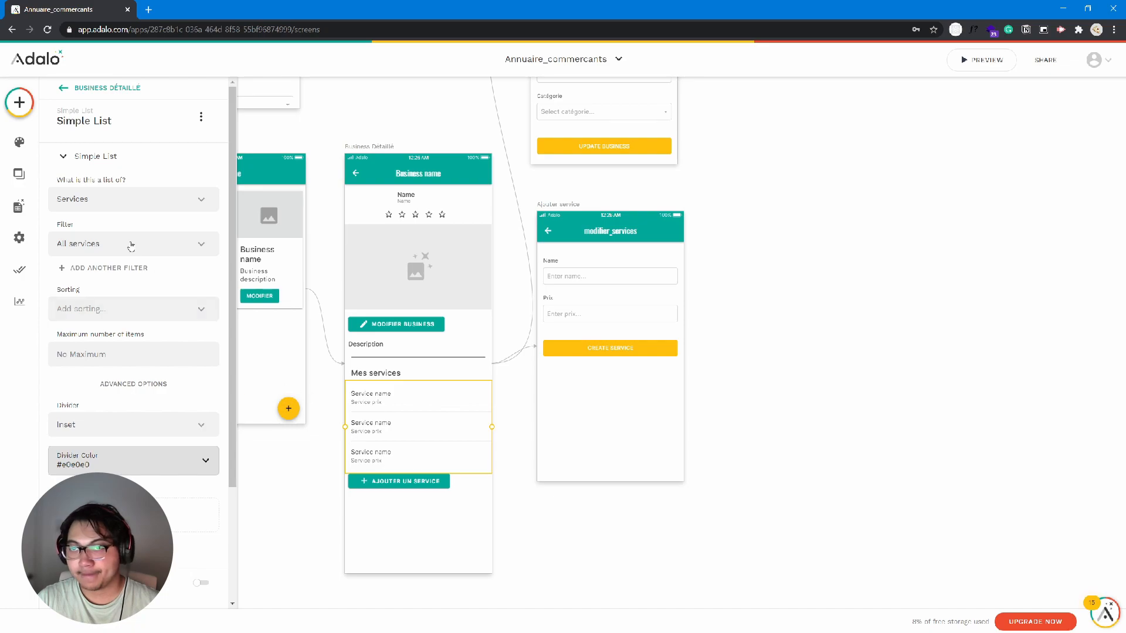
scroll(134, 340, "down", 3)
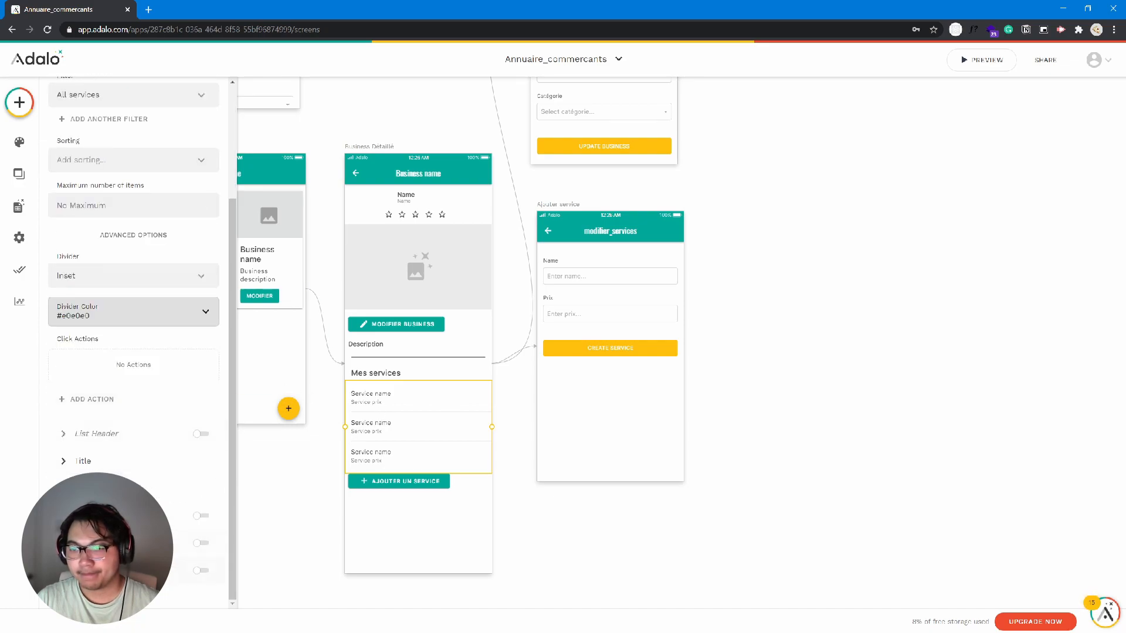
scroll(123, 410, "up", 1)
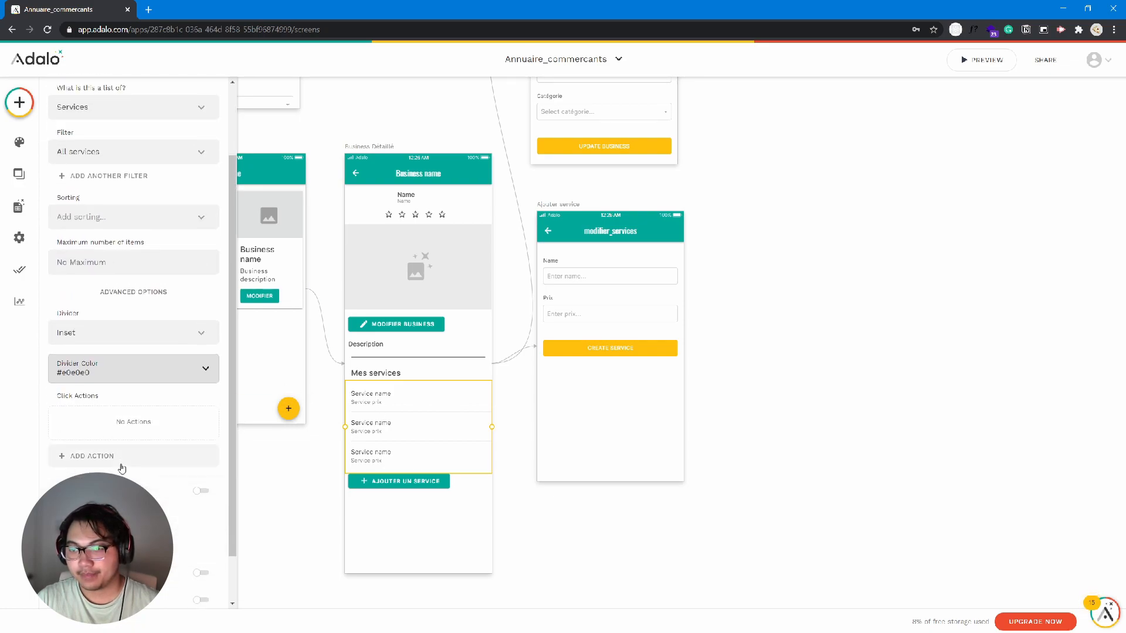
left_click(122, 457)
mouse_move(155, 305)
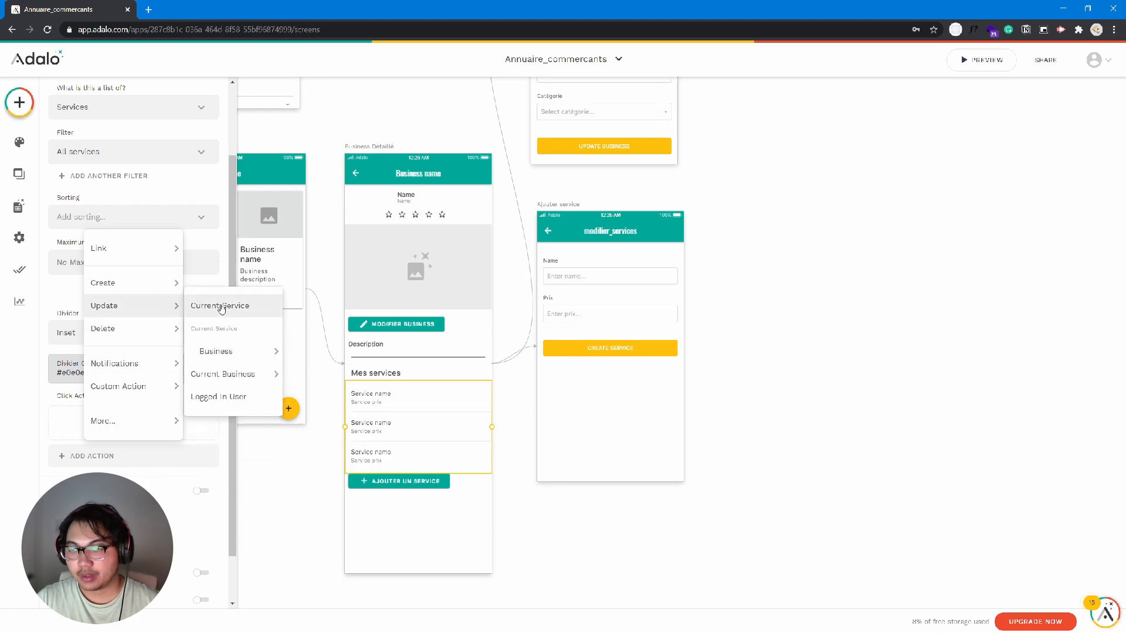
mouse_move(156, 251)
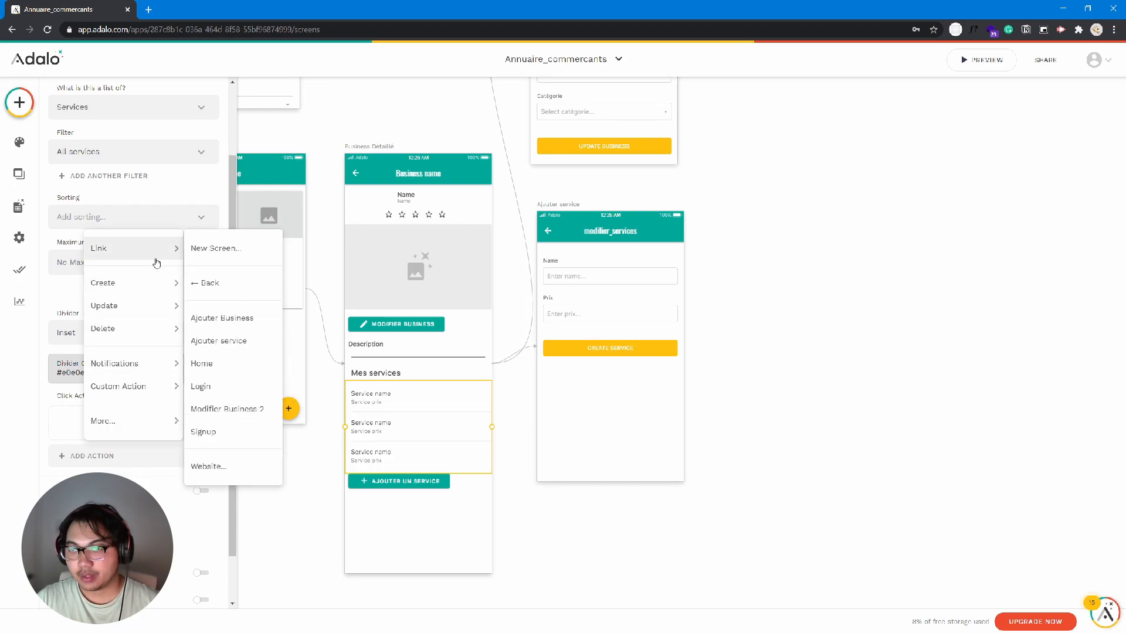
left_click(210, 250)
left_click(510, 337)
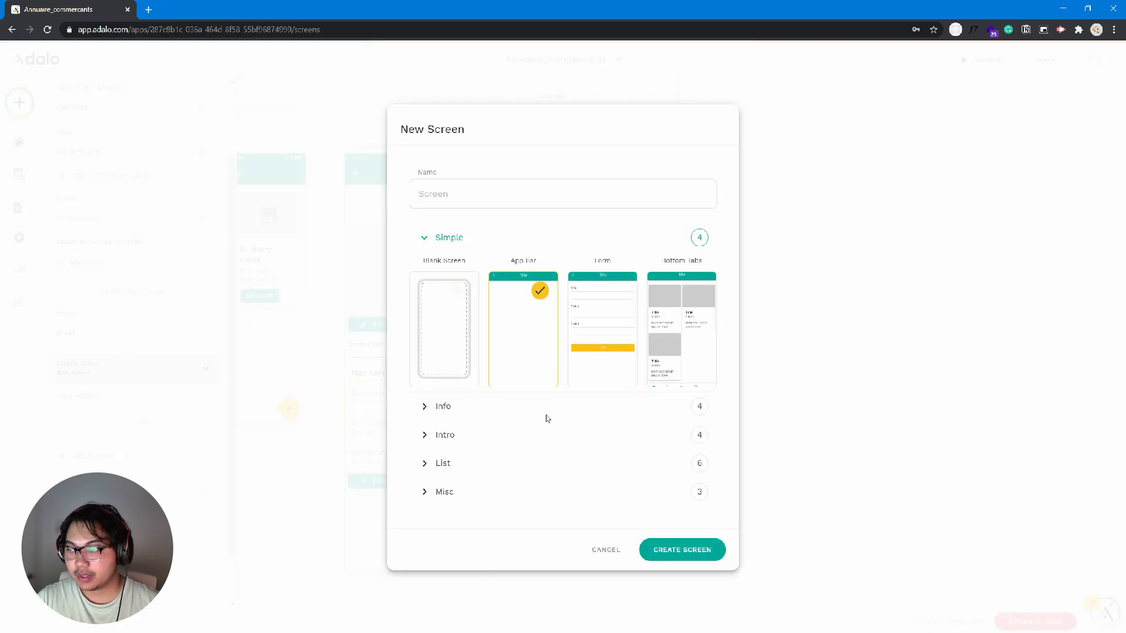
left_click(676, 558)
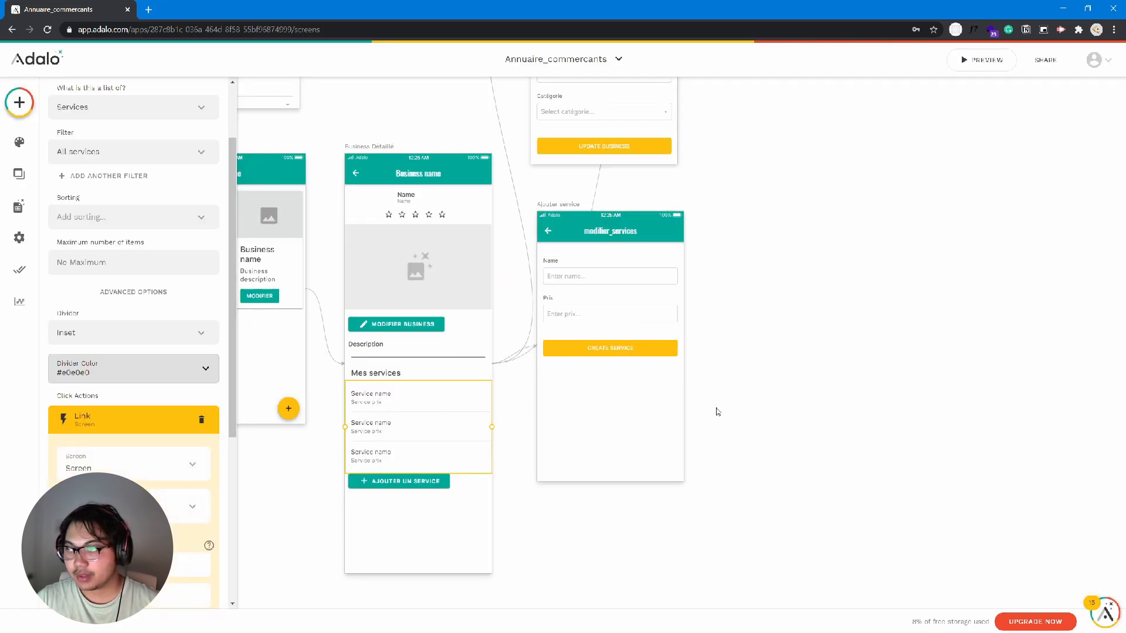
Step: Move the new blank screen on the canvas to just beneath the Ajouter service screen
scroll(785, 203, "up", 7)
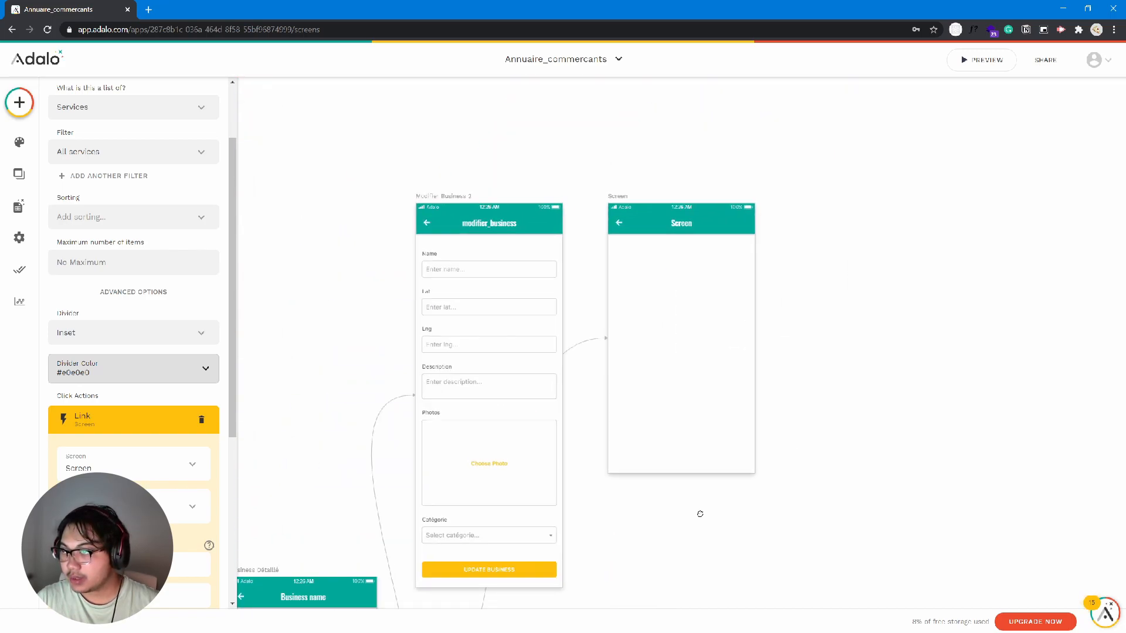
scroll(699, 515, "down", 2)
left_click(701, 323)
left_click_drag(701, 323, 790, 402)
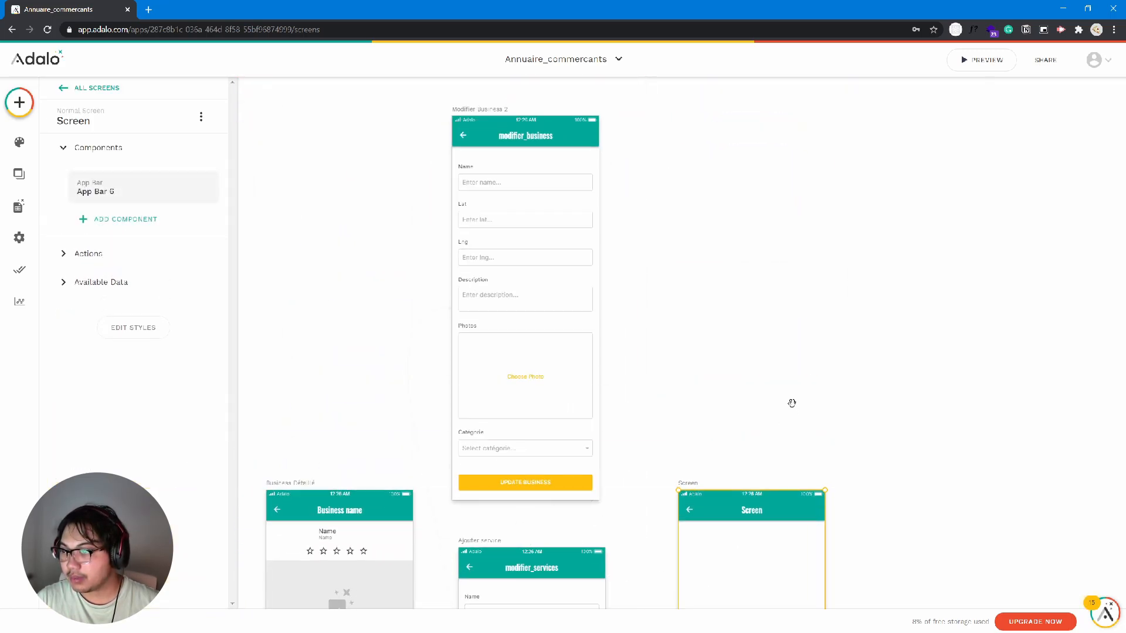
scroll(804, 122, "down", 6)
left_click_drag(805, 121, 531, 467)
Step: Rename the new screen as "modifier service"
left_click(116, 119)
left_click(119, 126)
left_click(114, 119)
left_click(119, 164)
key("ctrl+a")
type("modifi")
type("er serevu")
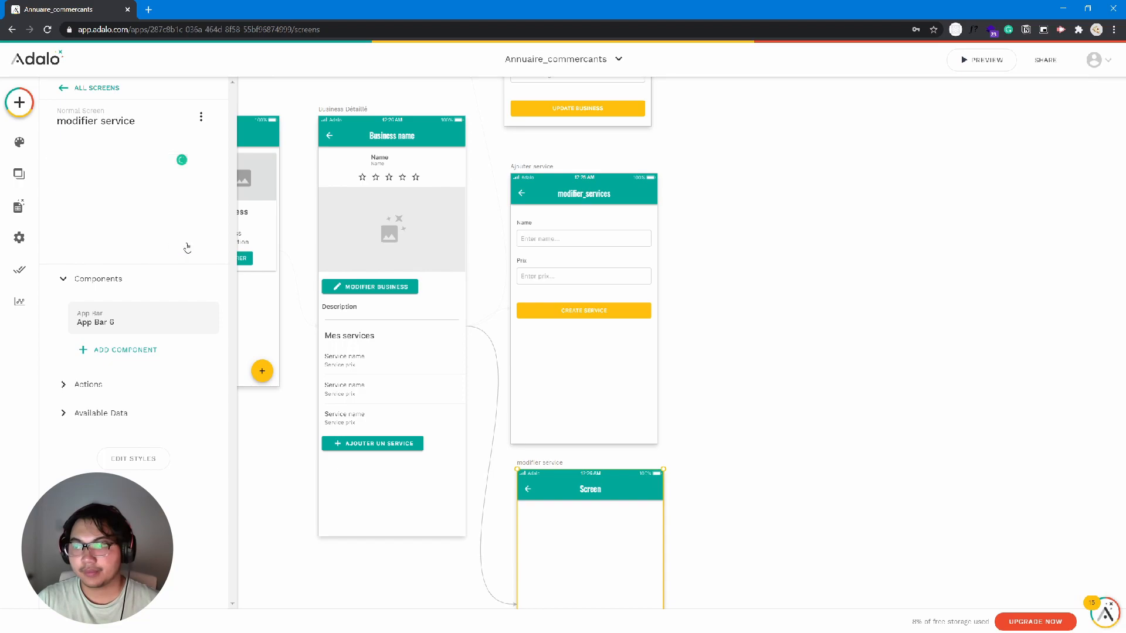
left_click(192, 242)
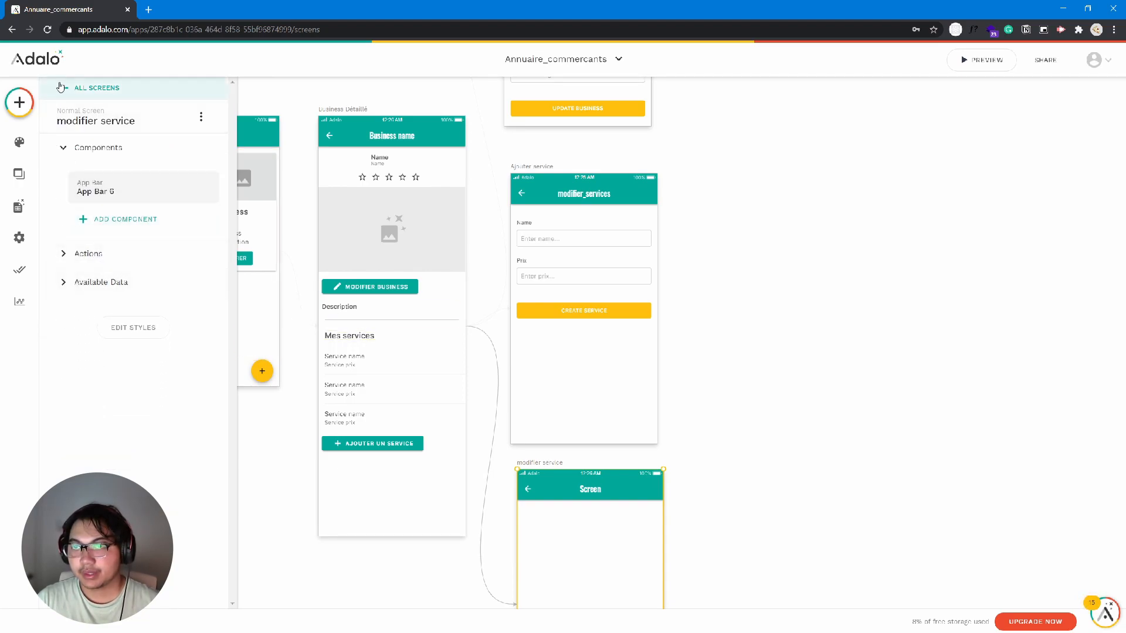
left_click(82, 88)
left_click(535, 464)
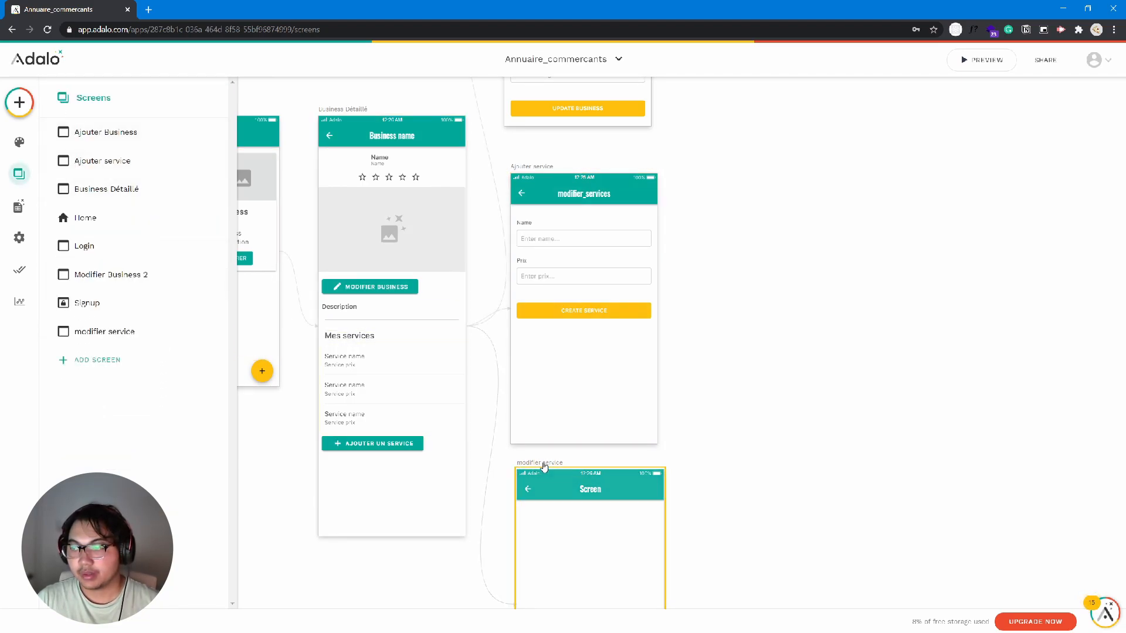
left_click(548, 474)
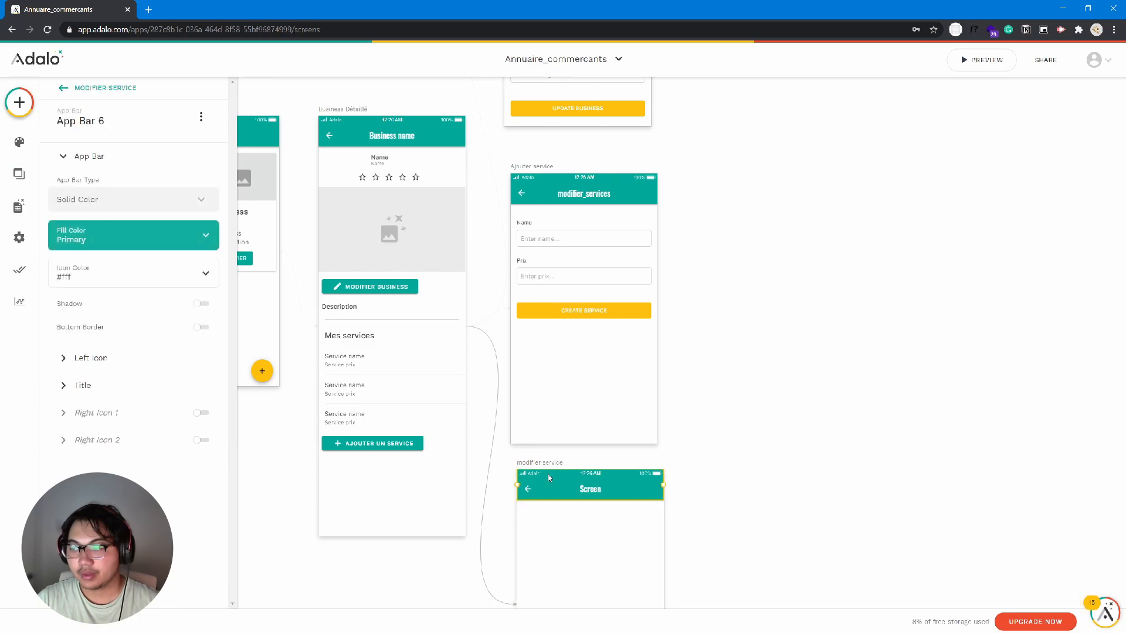
Step: Add a form to the modifier service screen, using the Services collection and set to Update Current Service
scroll(745, 350, "down", 3)
left_click(745, 350)
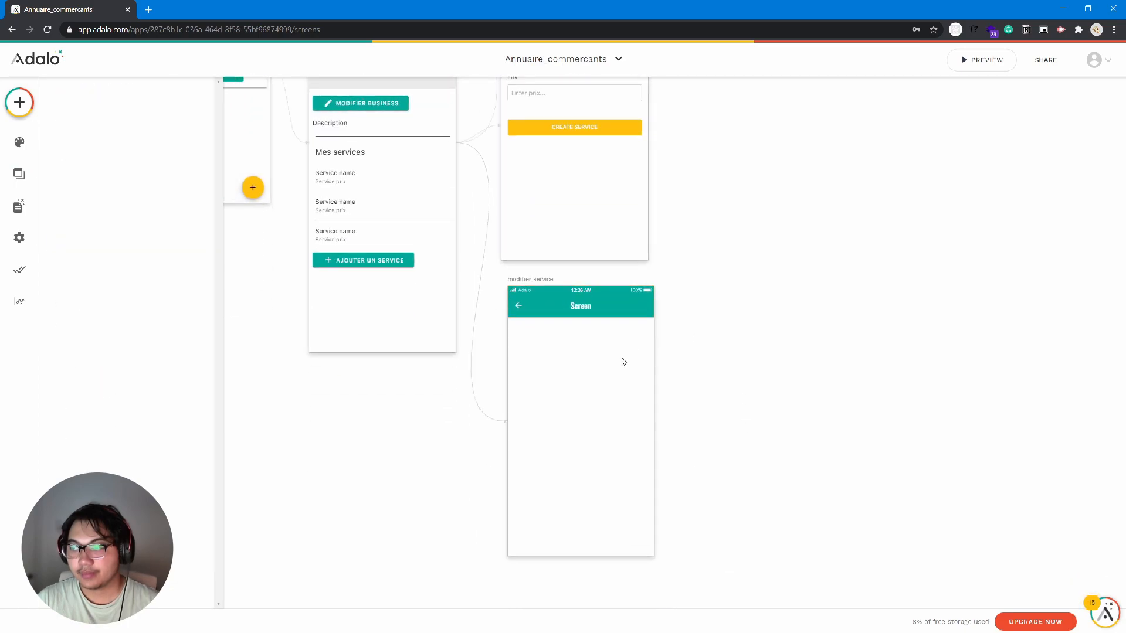
left_click(19, 102)
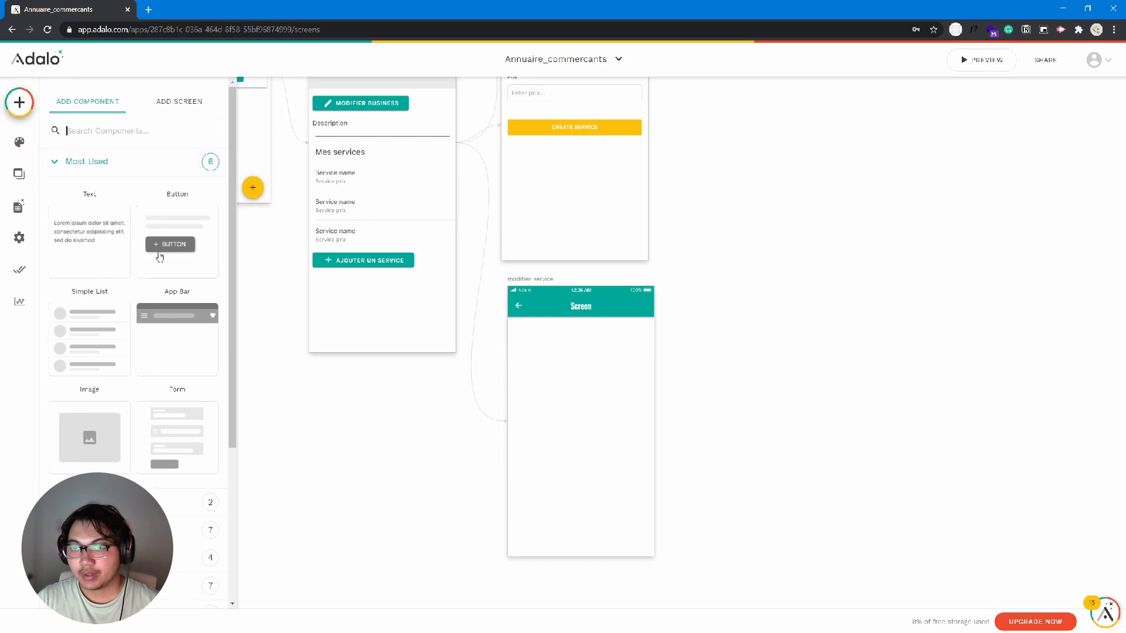
left_click_drag(189, 377, 584, 398)
left_click(104, 190)
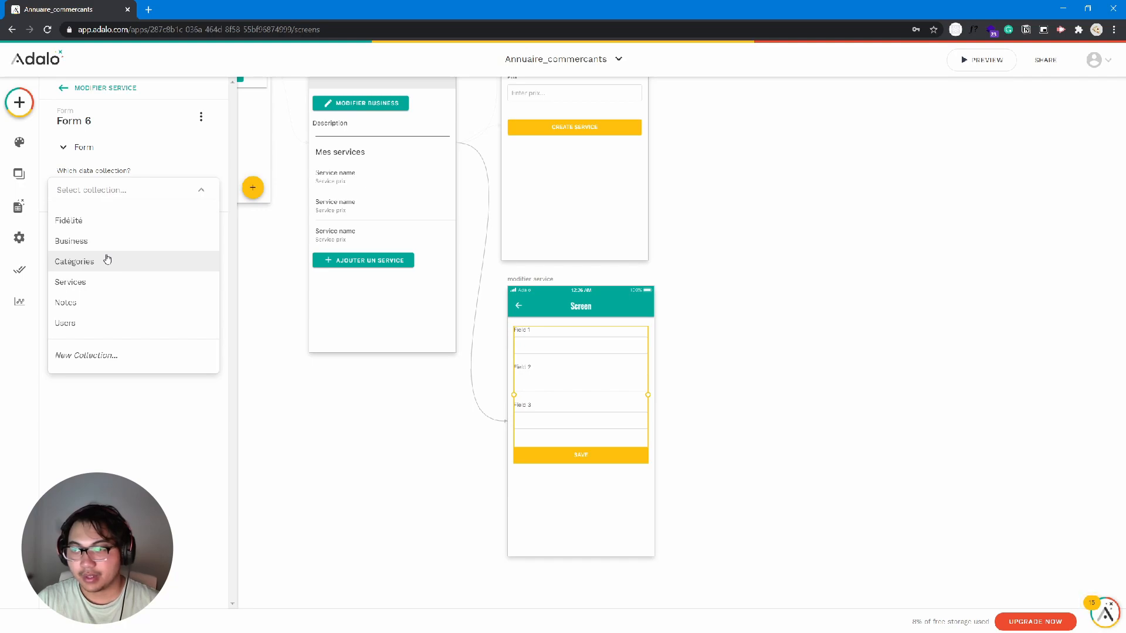
left_click(115, 282)
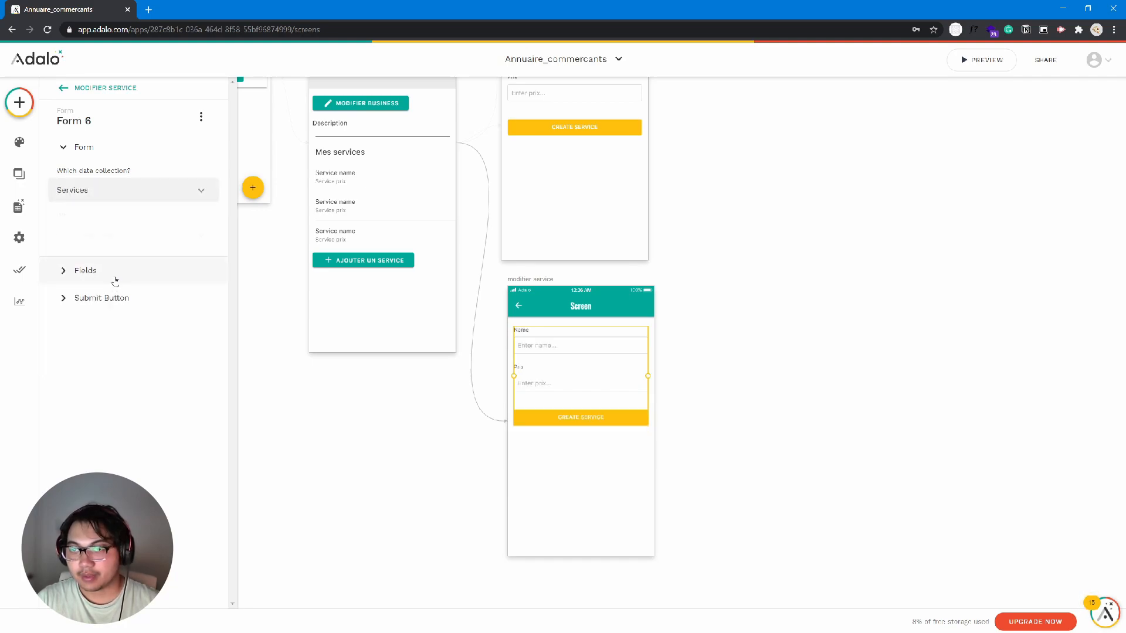
left_click(116, 245)
left_click(121, 298)
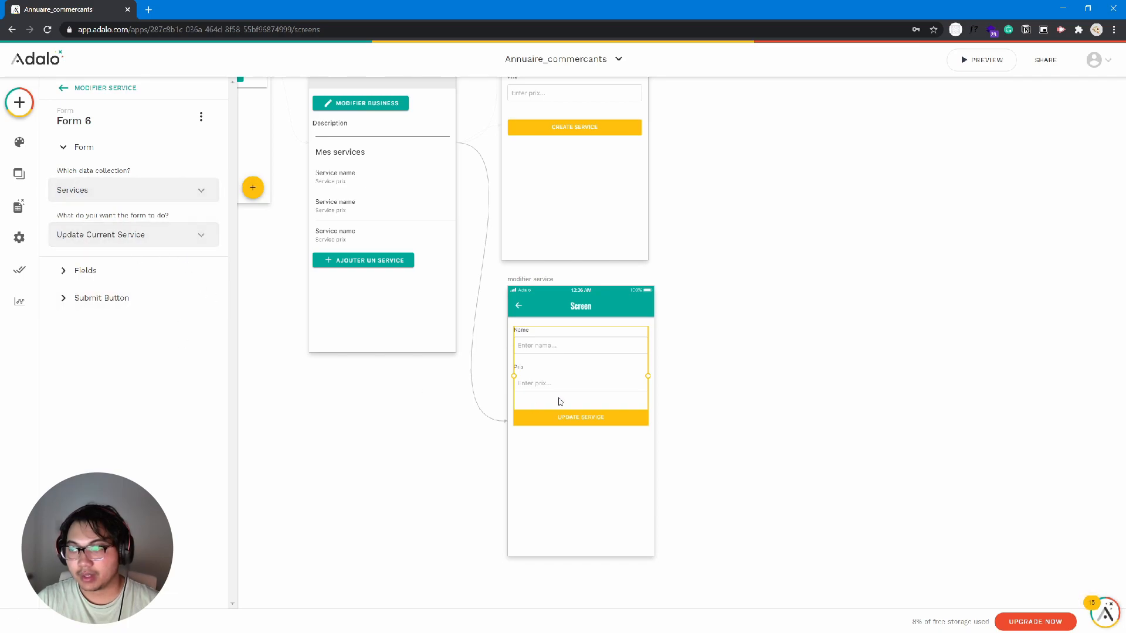
Step: Add a Link action to Back after the Update action on the form's submit button
left_click(125, 298)
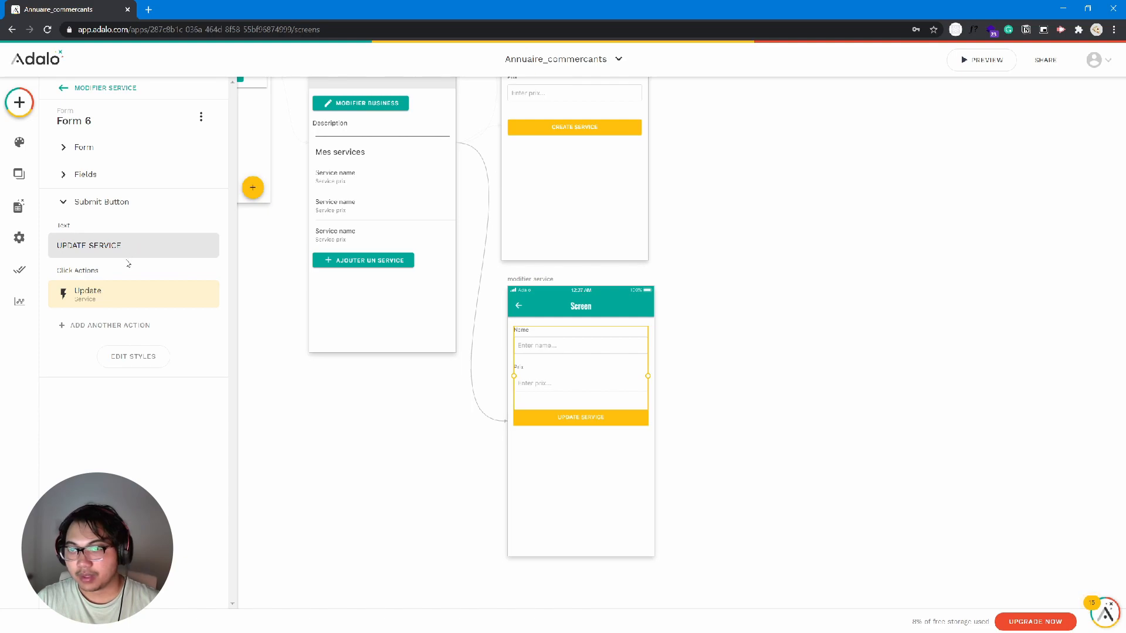
left_click(94, 325)
mouse_move(140, 362)
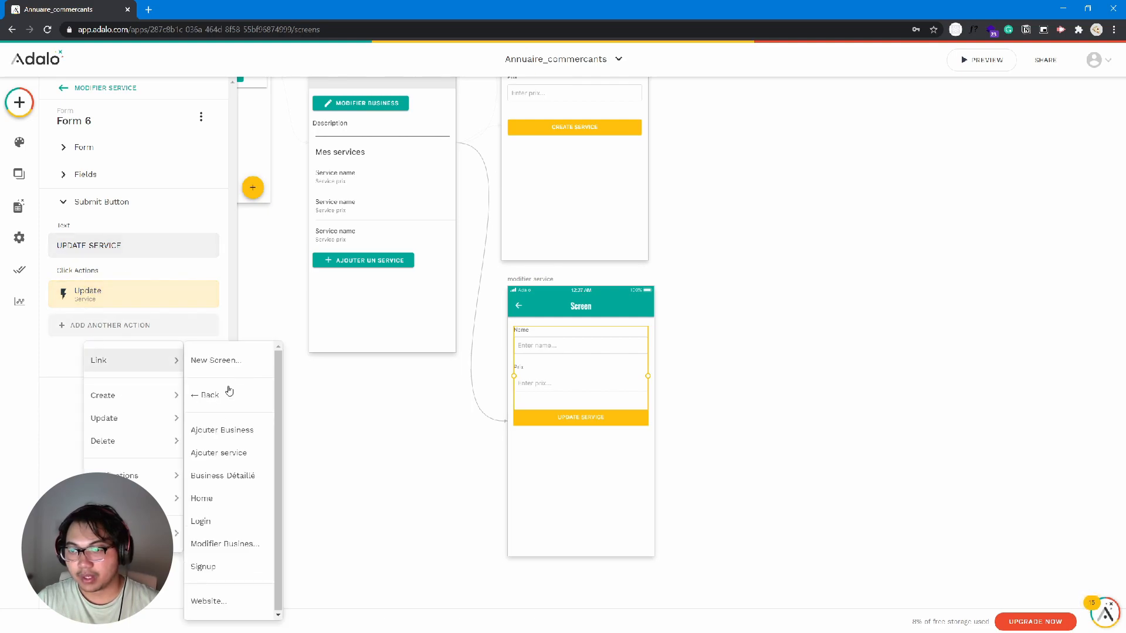
left_click(227, 393)
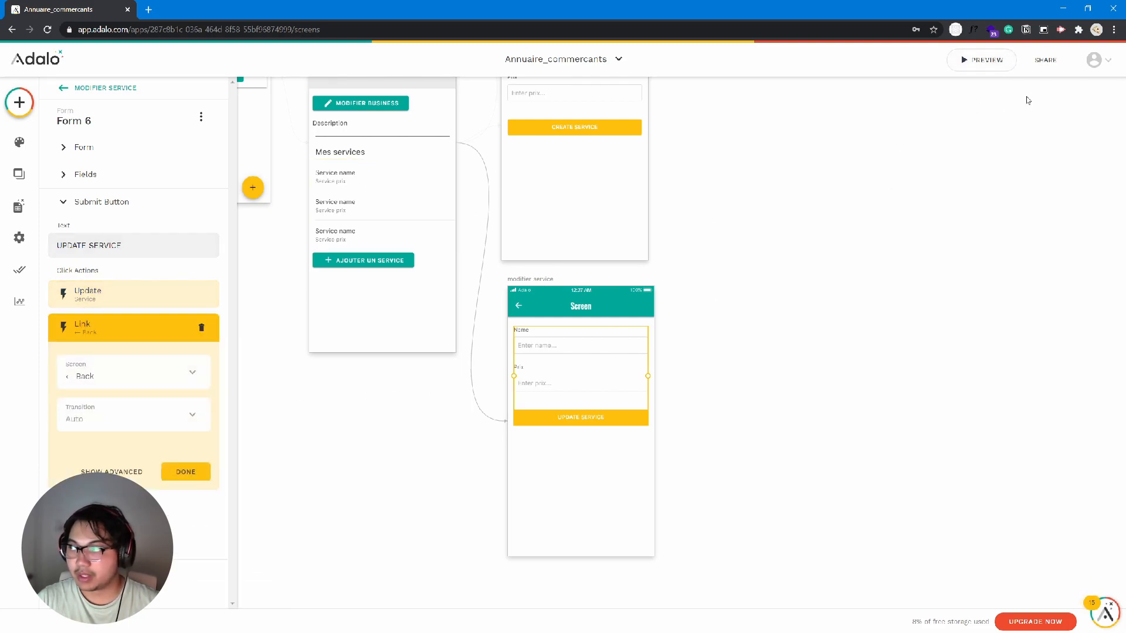
left_click(185, 471)
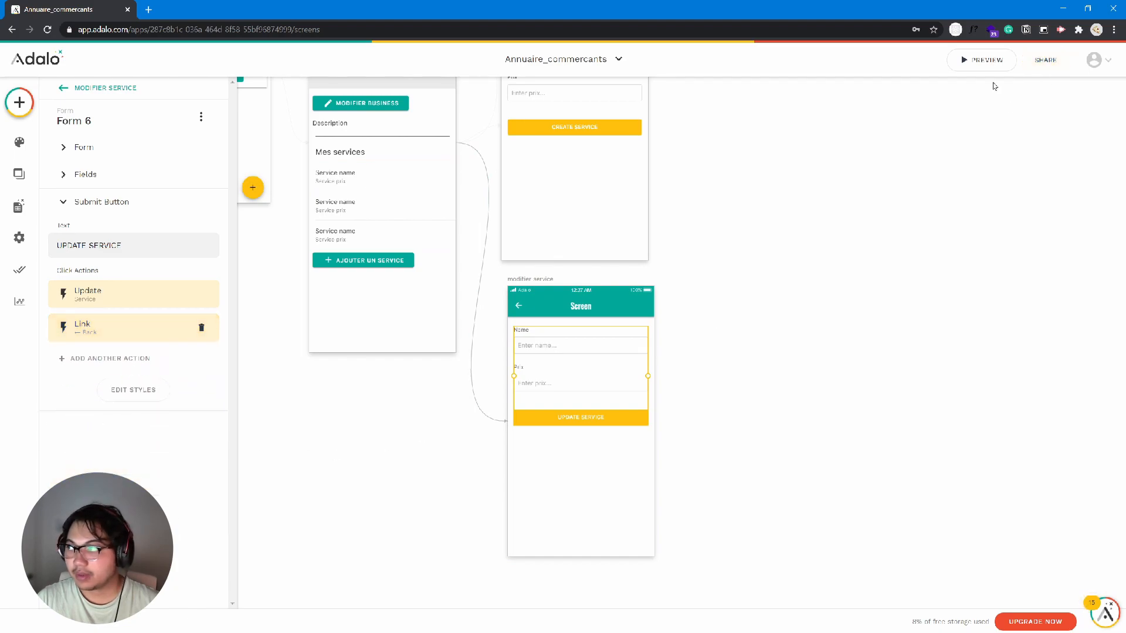
Step: Preview the app and set the Diagnostic général service's price to 100 under Mon super business 1
left_click(981, 60)
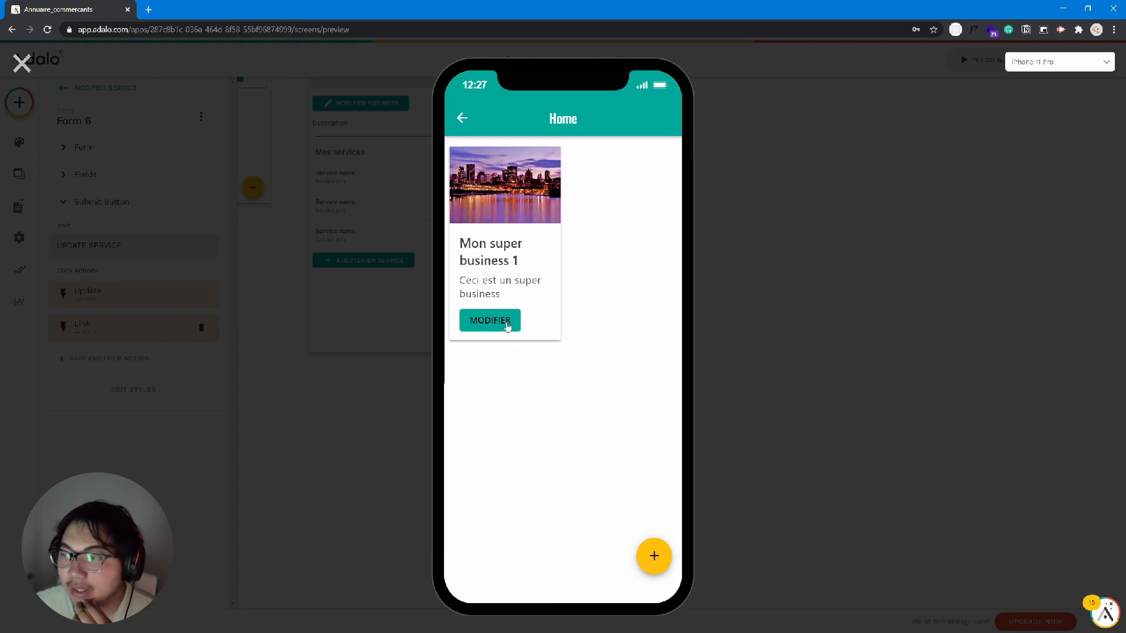
left_click(507, 326)
scroll(645, 356, "down", 2)
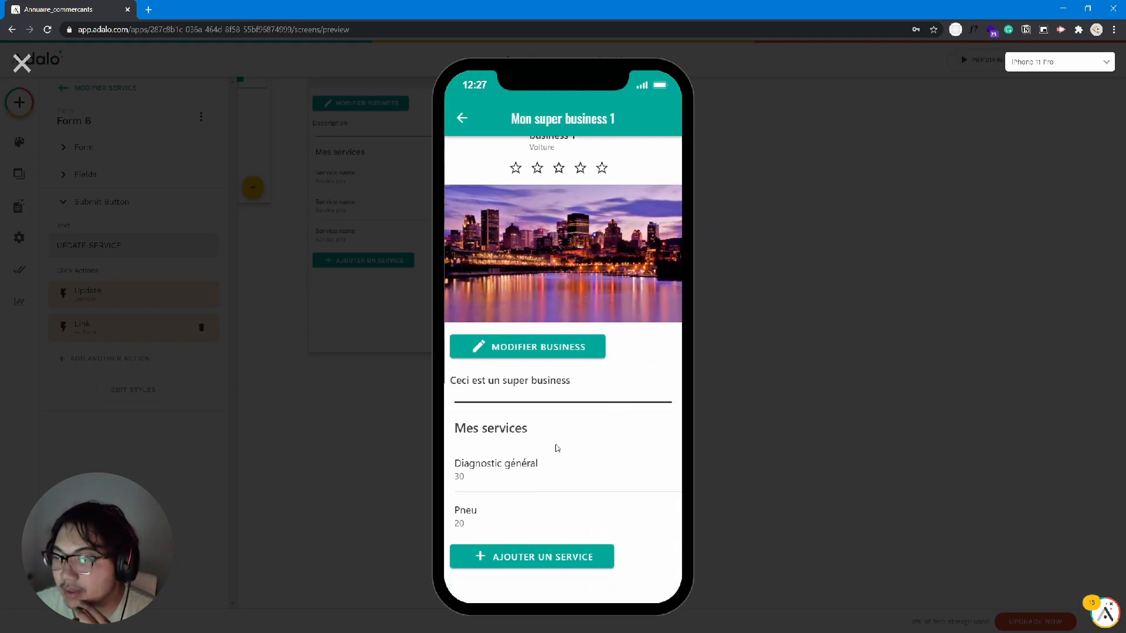
left_click(494, 477)
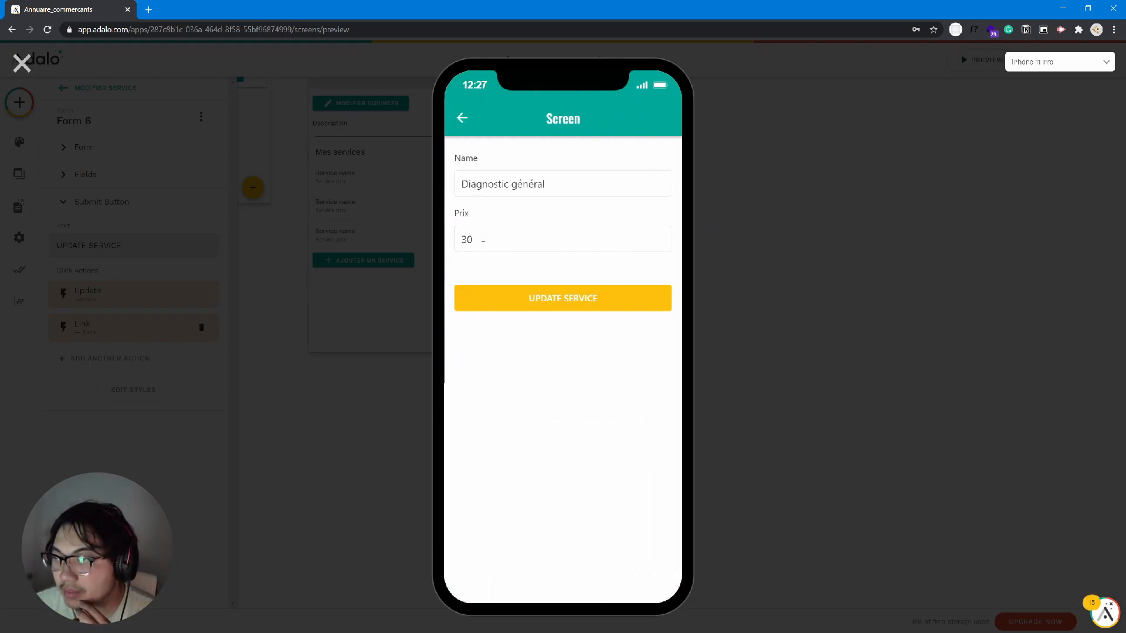
key("BackSpace")
key("BackSpace")
type("100")
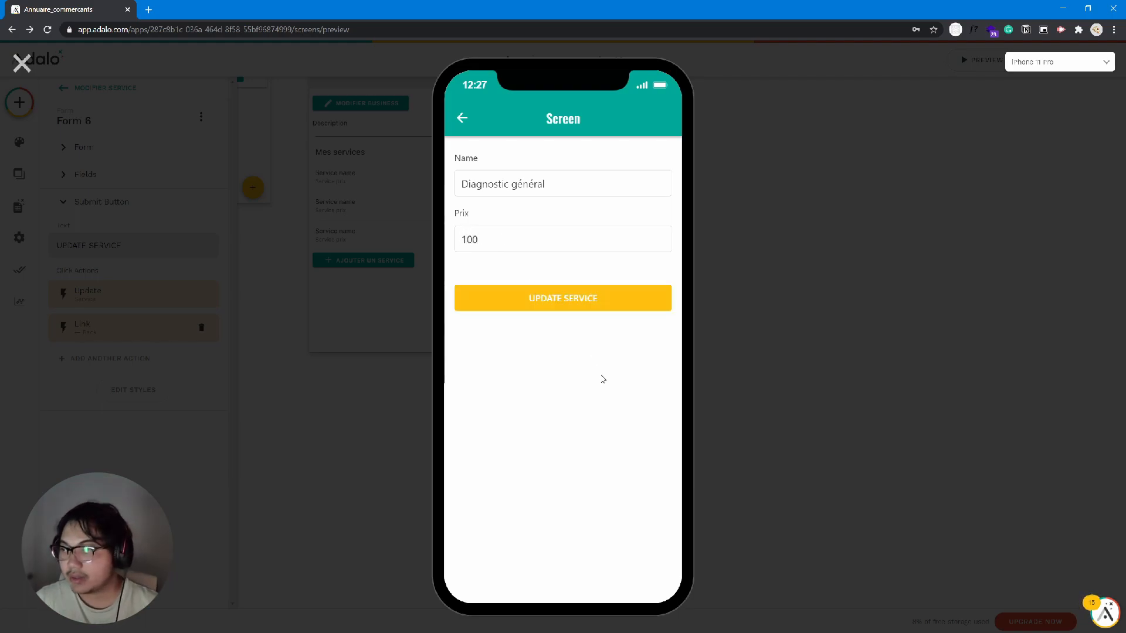
Step: View the Pneu service's update form and return to the business details
left_click(501, 511)
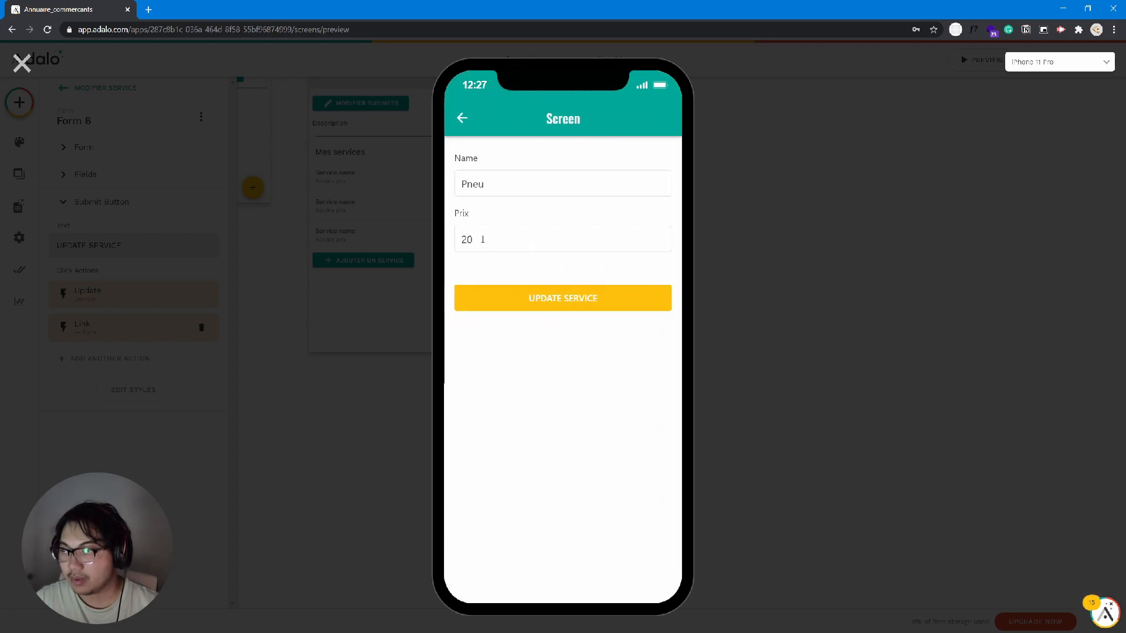
left_click(462, 118)
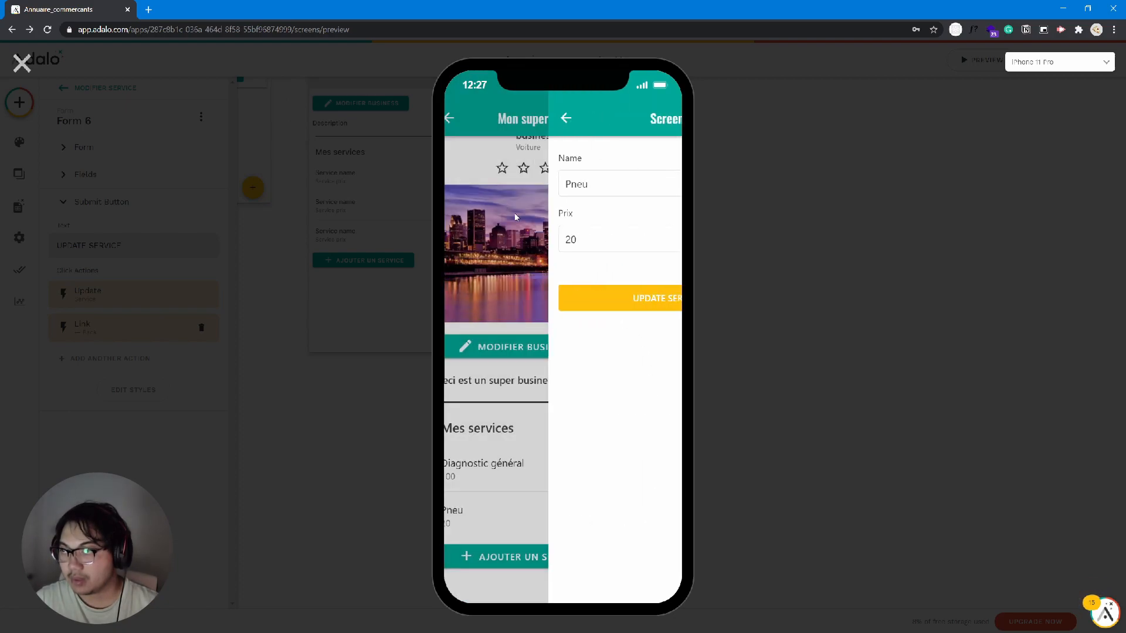
left_click(572, 544)
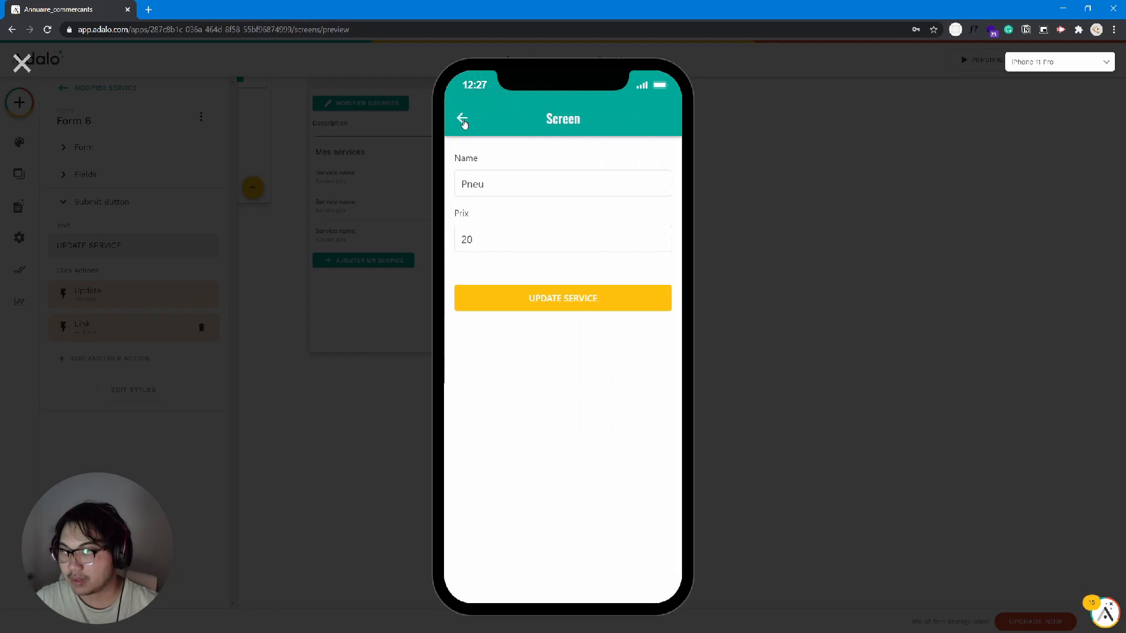
left_click(462, 117)
Step: Add a service named "Changement d'huile" with a price of 16 to Mon super business 1
scroll(595, 572, "down", 1)
left_click(592, 560)
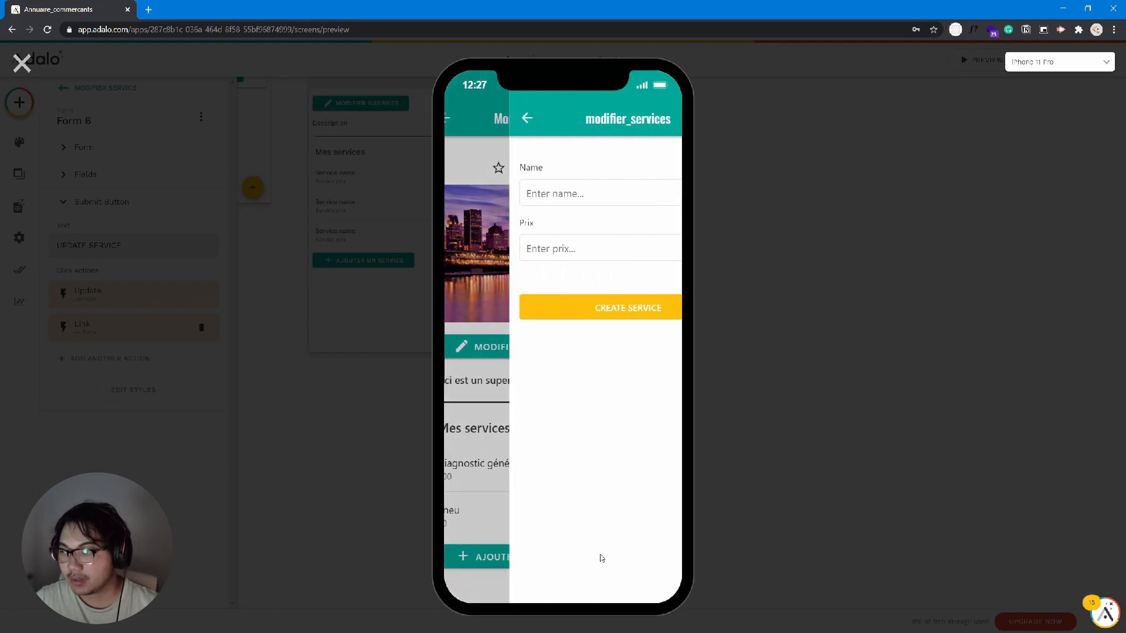
type("Changme")
type("ent d'huile")
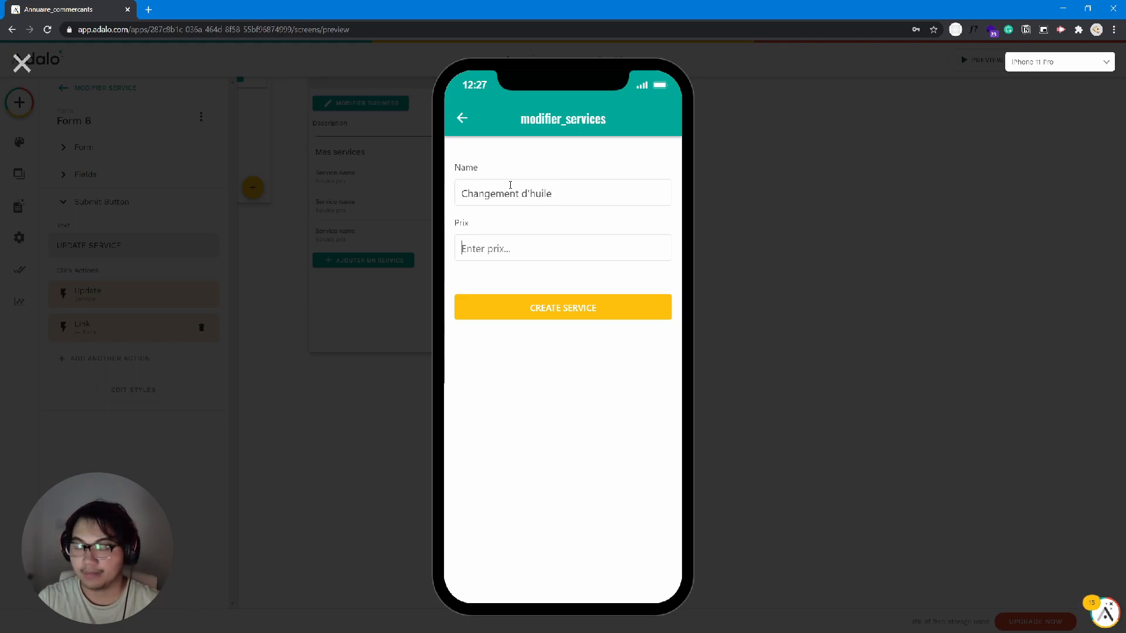
type("16")
left_click(576, 301)
left_click(462, 119)
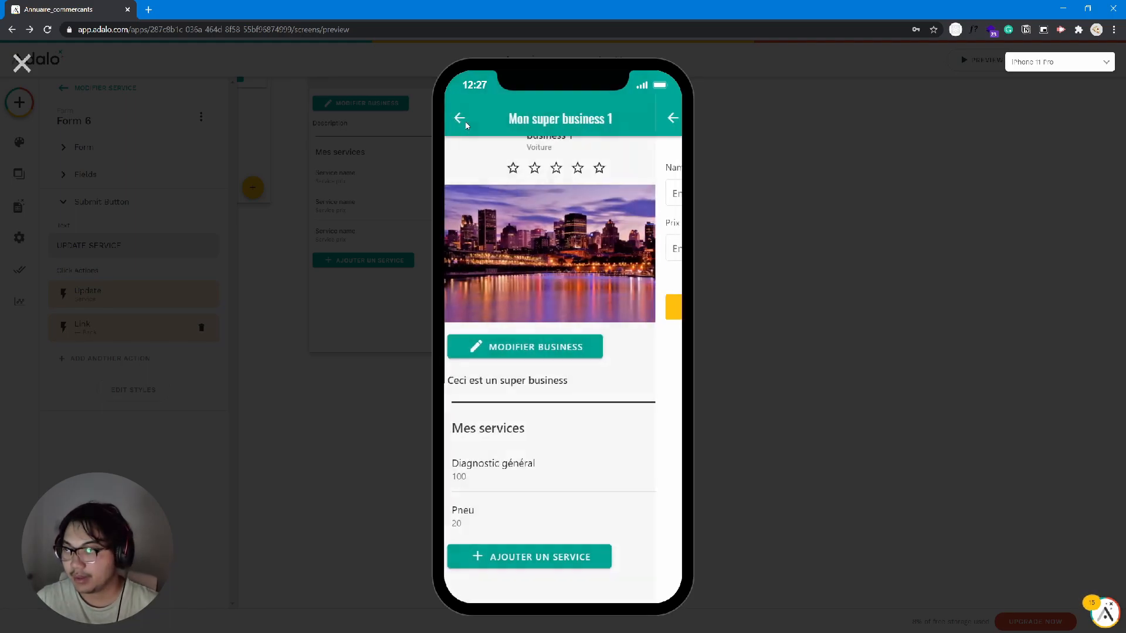
scroll(549, 452, "down", 2)
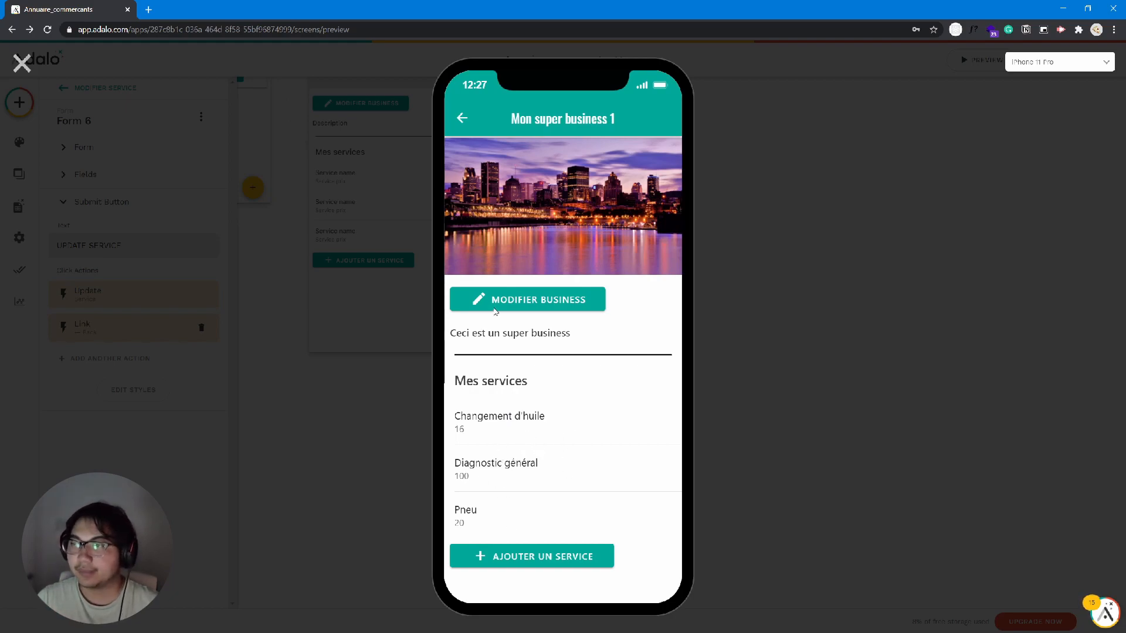
Step: Start a new business from Home named "Mon deuxieme business", with Lat 23 and Lng 45
left_click(465, 126)
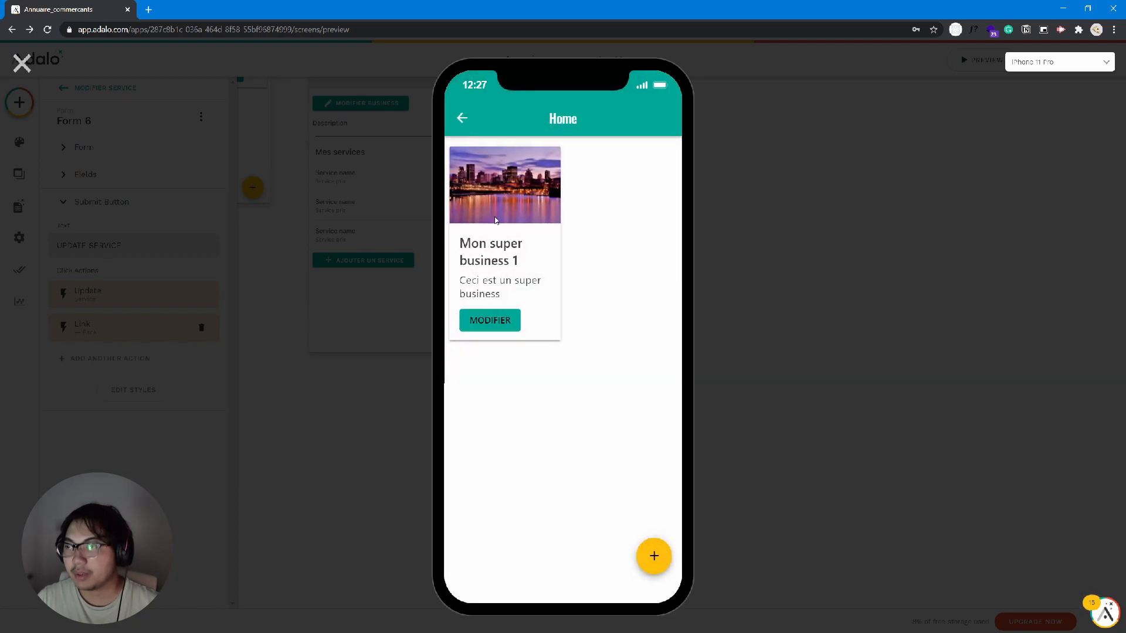
left_click(654, 557)
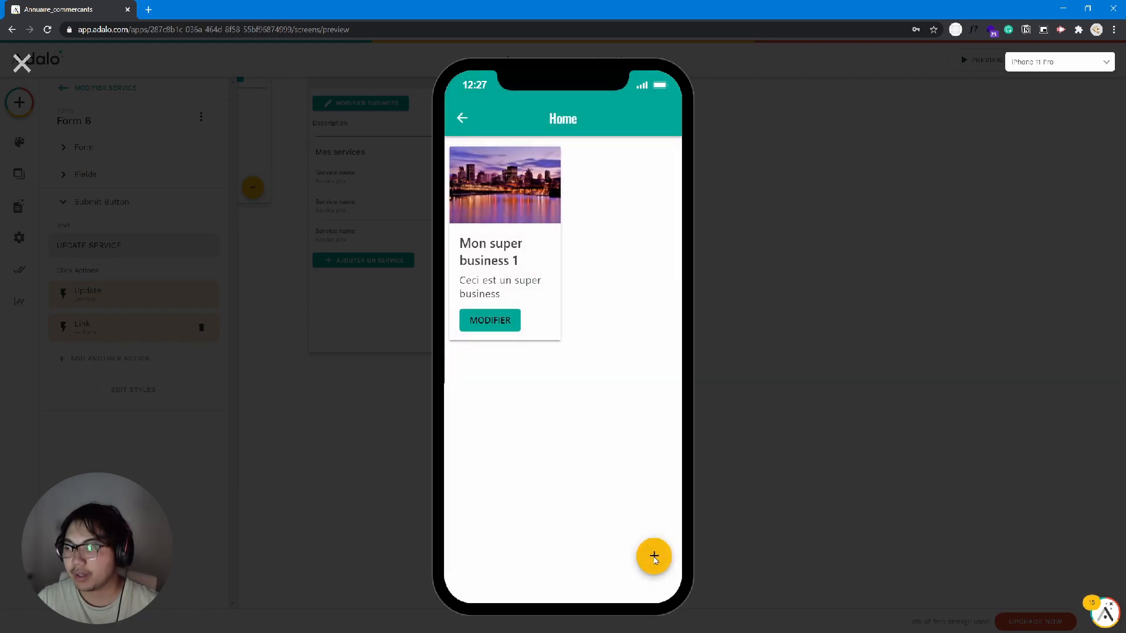
left_click(516, 183)
type("Mon")
type(" deuxieme business")
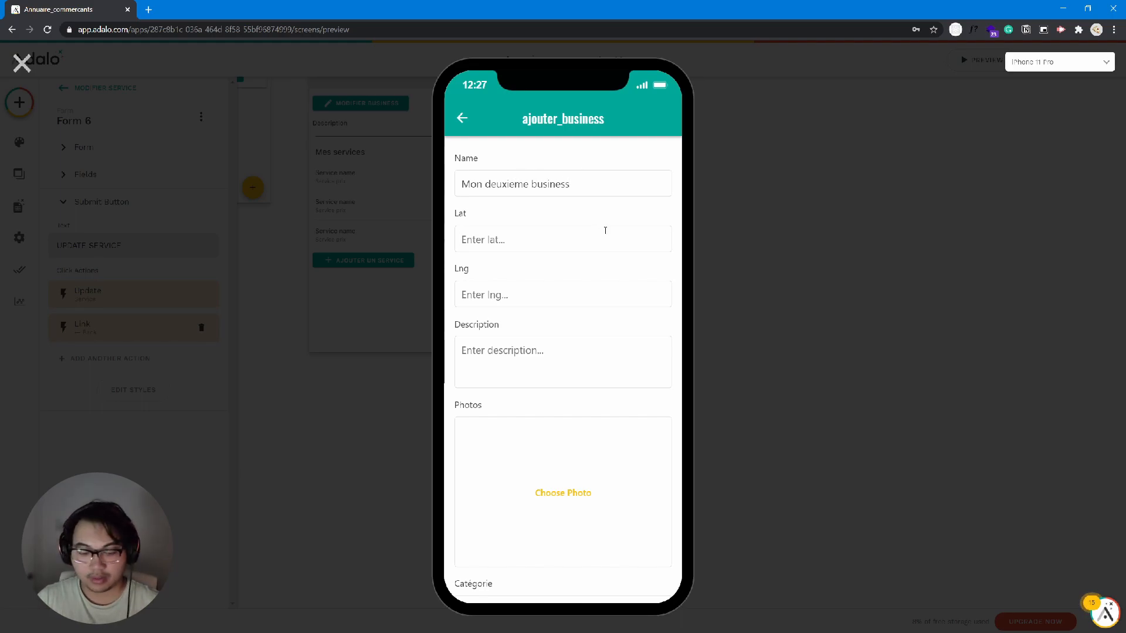
left_click(605, 230)
type("23")
left_click(581, 288)
type("45")
Step: Enter "Ceci est mon deuxieme business" as the new business's description
left_click(544, 350)
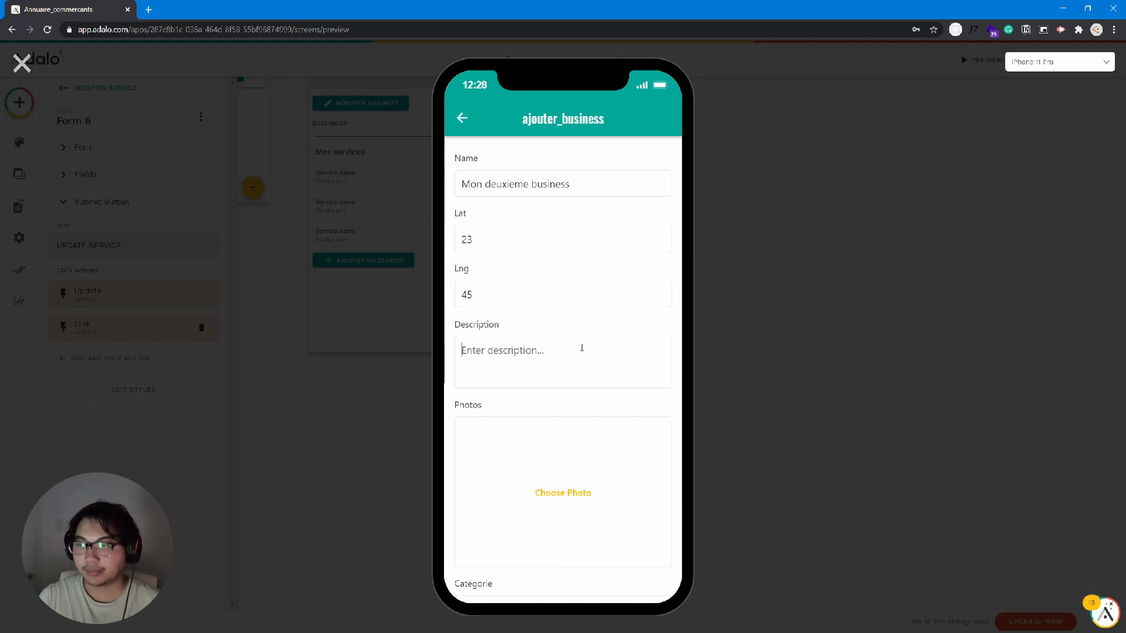
type("Ce")
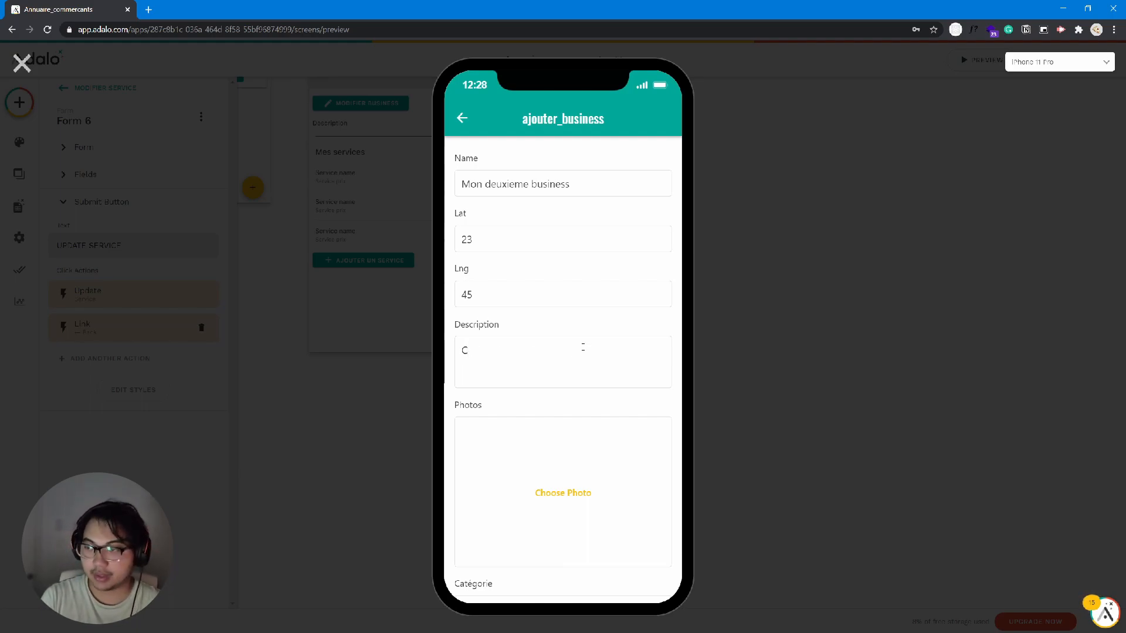
type("on d")
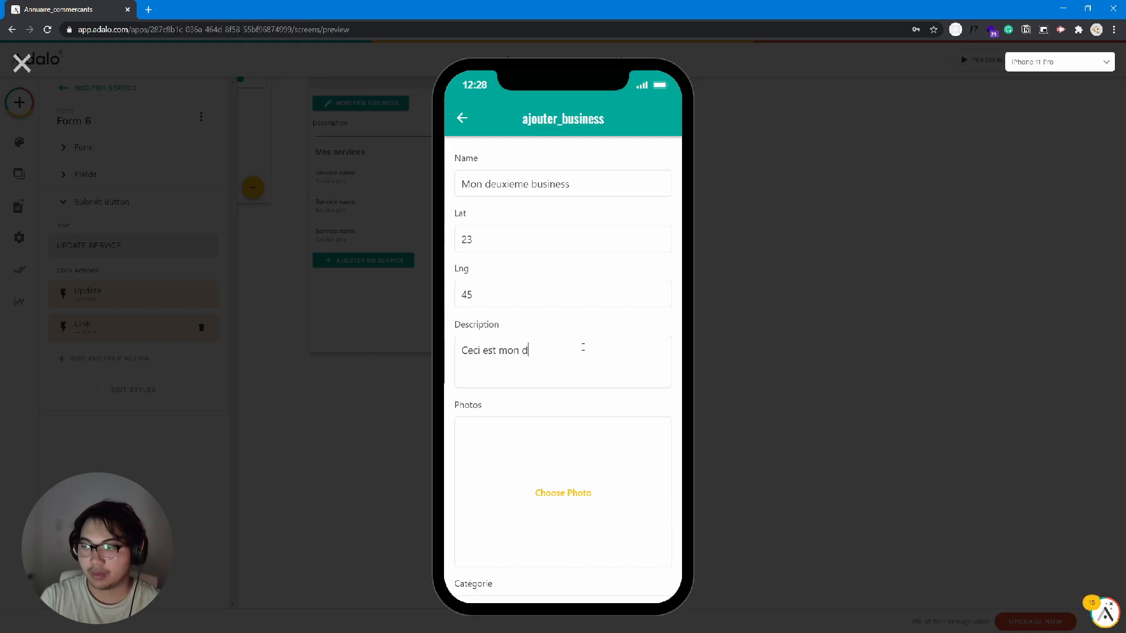
type("euxiemetbusiness")
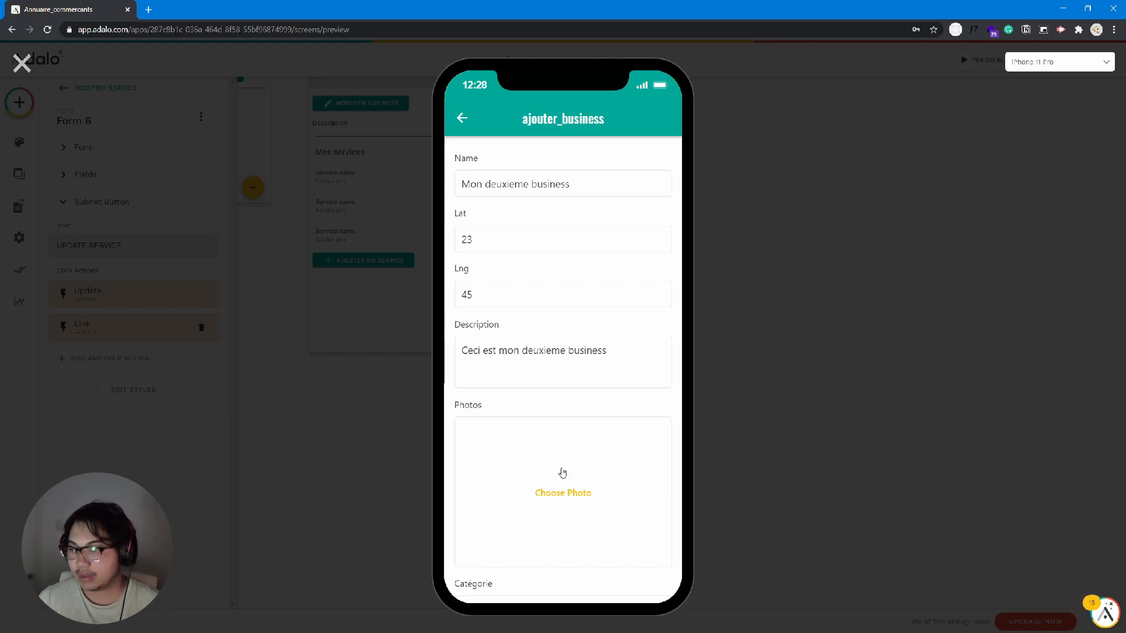
Step: Add the Eiffel Tower photo, choose the Bouffe category, and create the business
scroll(562, 473, "down", 2)
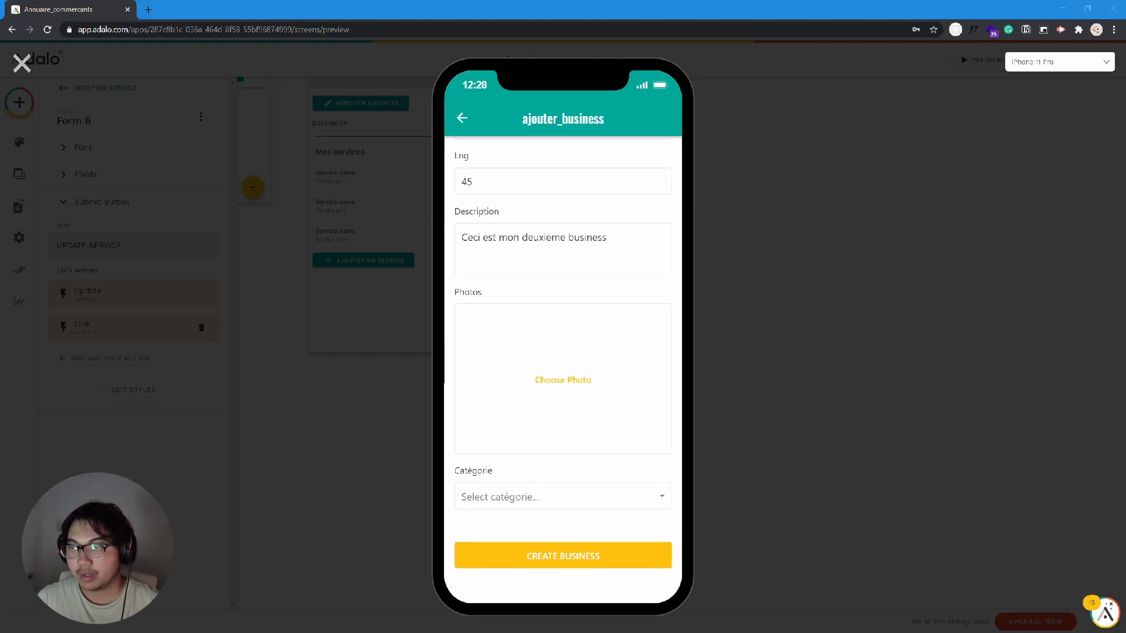
left_click(423, 312)
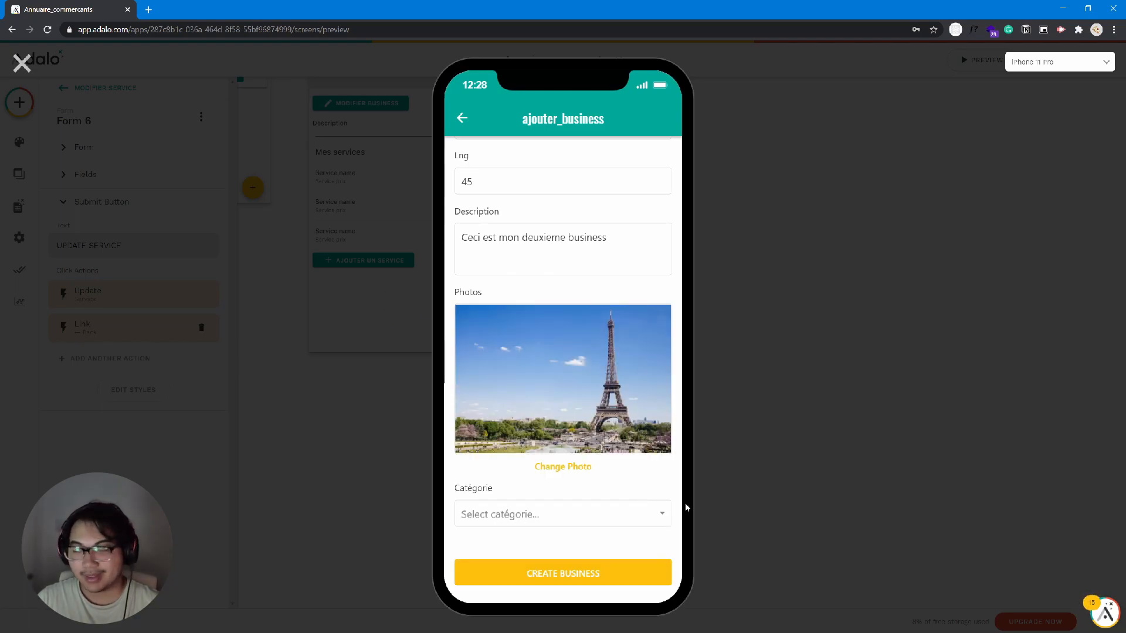
scroll(581, 516, "down", 1)
left_click(669, 498)
left_click(620, 549)
left_click(620, 561)
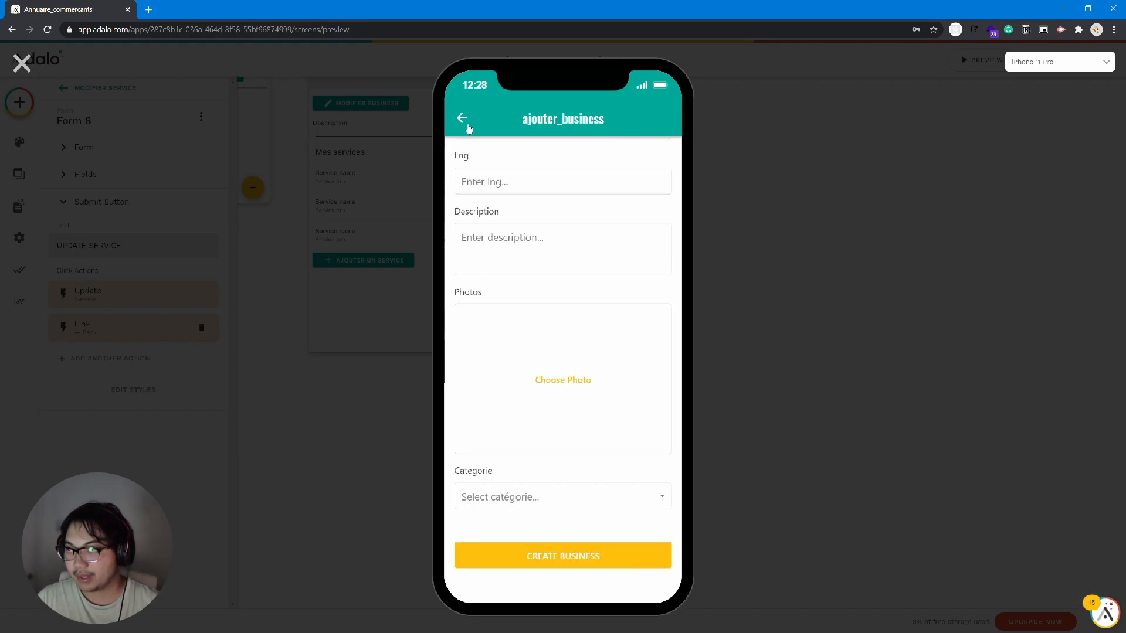
left_click(464, 122)
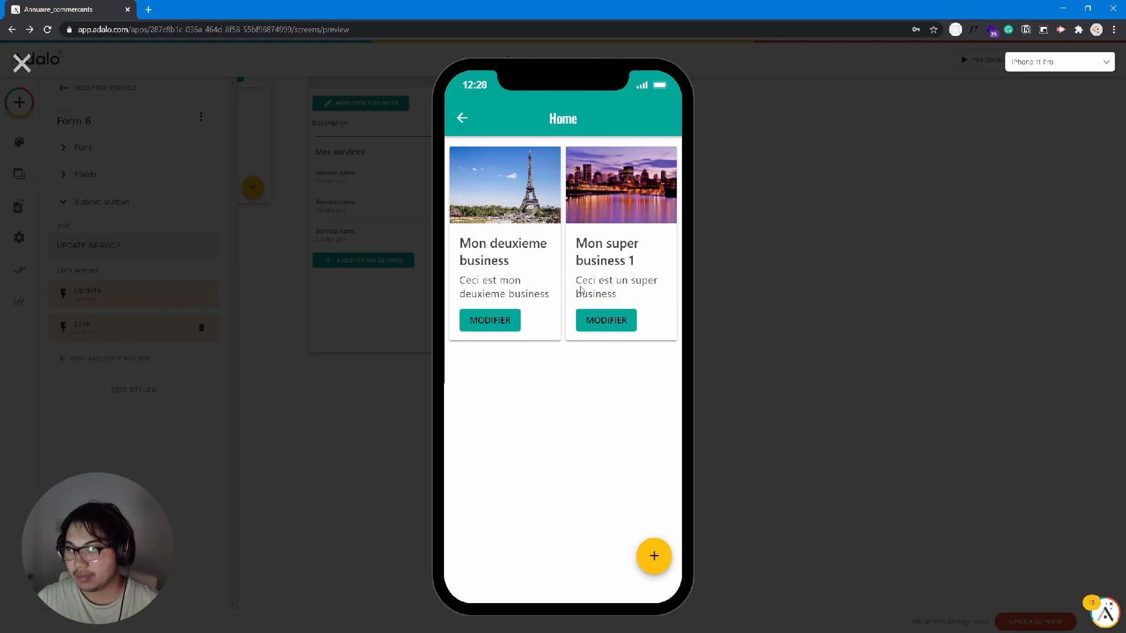
Step: Compare the services listed under Mon deuxieme business and Mon super business 1
left_click(503, 322)
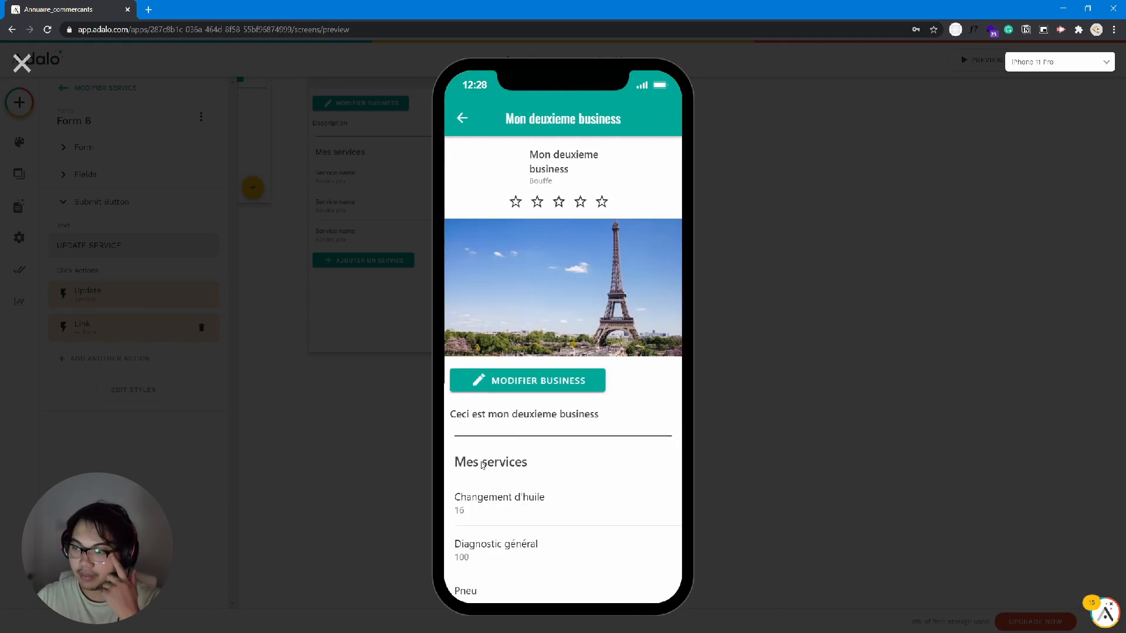
scroll(531, 451, "down", 1)
scroll(510, 264, "up", 2)
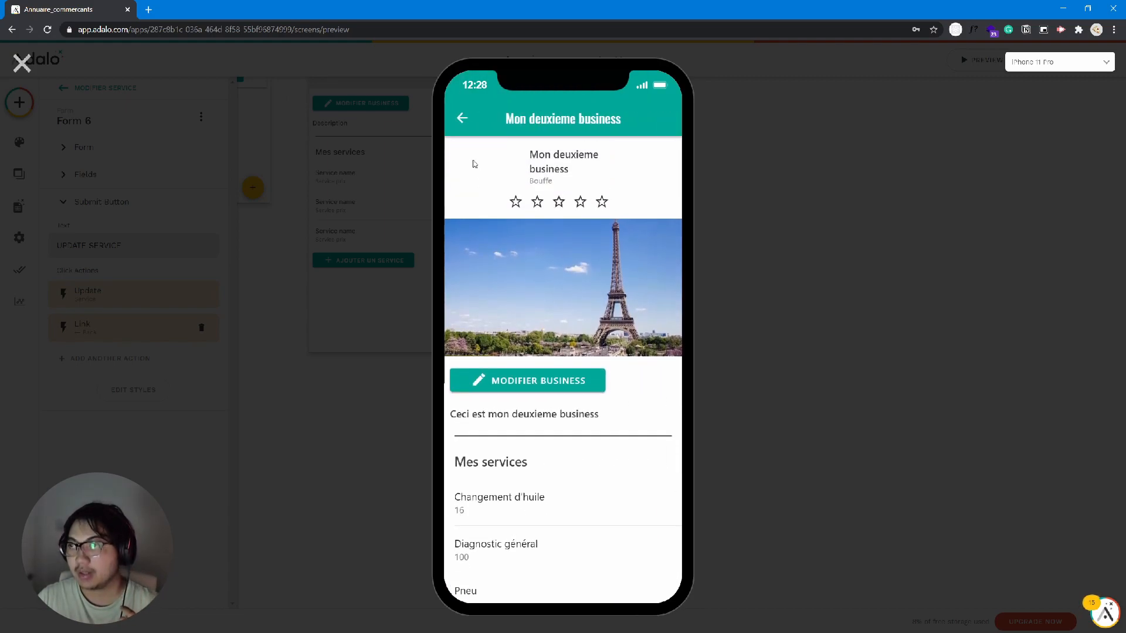
left_click(461, 118)
left_click(615, 323)
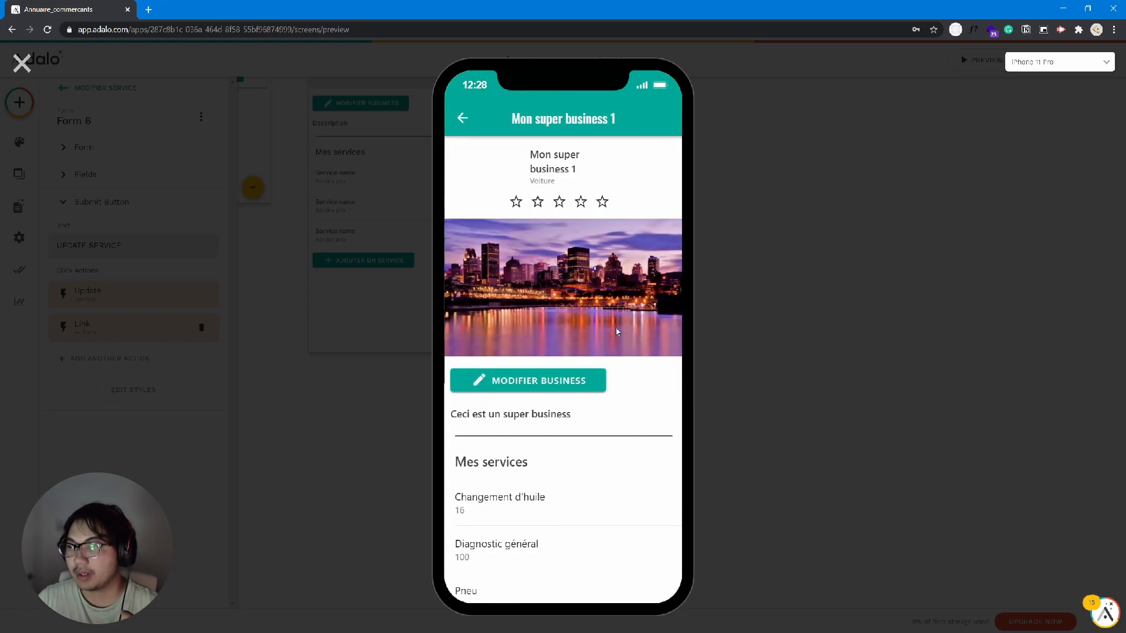
scroll(479, 520, "down", 1)
left_click(462, 118)
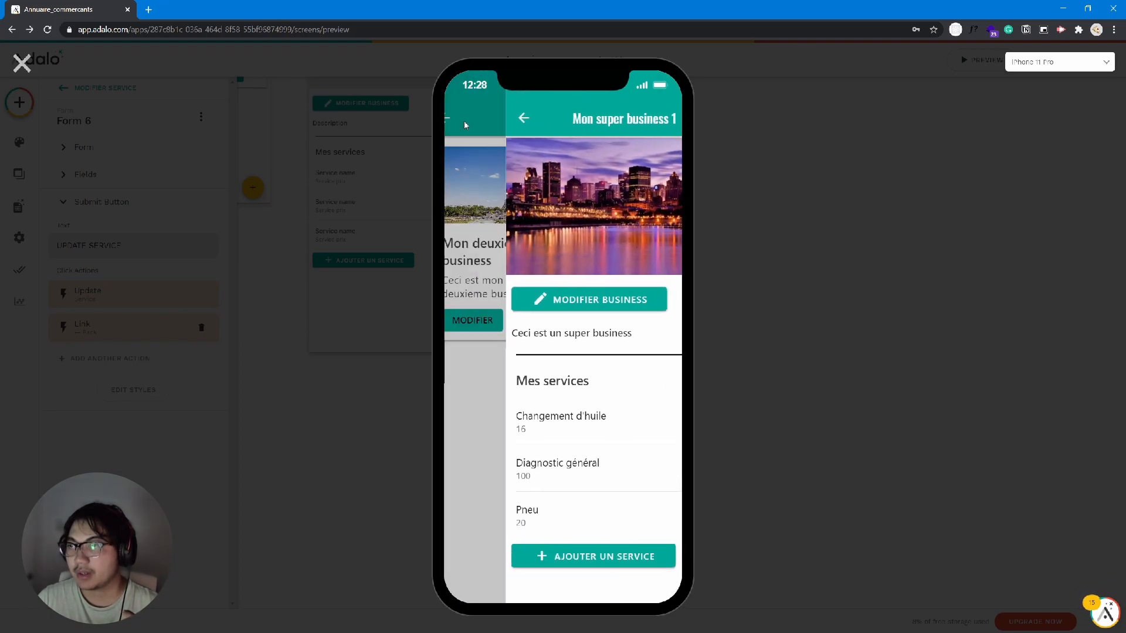
Step: Leave the preview and filter the services list on Business Détaillé by Current Business > Services
left_click(21, 75)
left_click(346, 196)
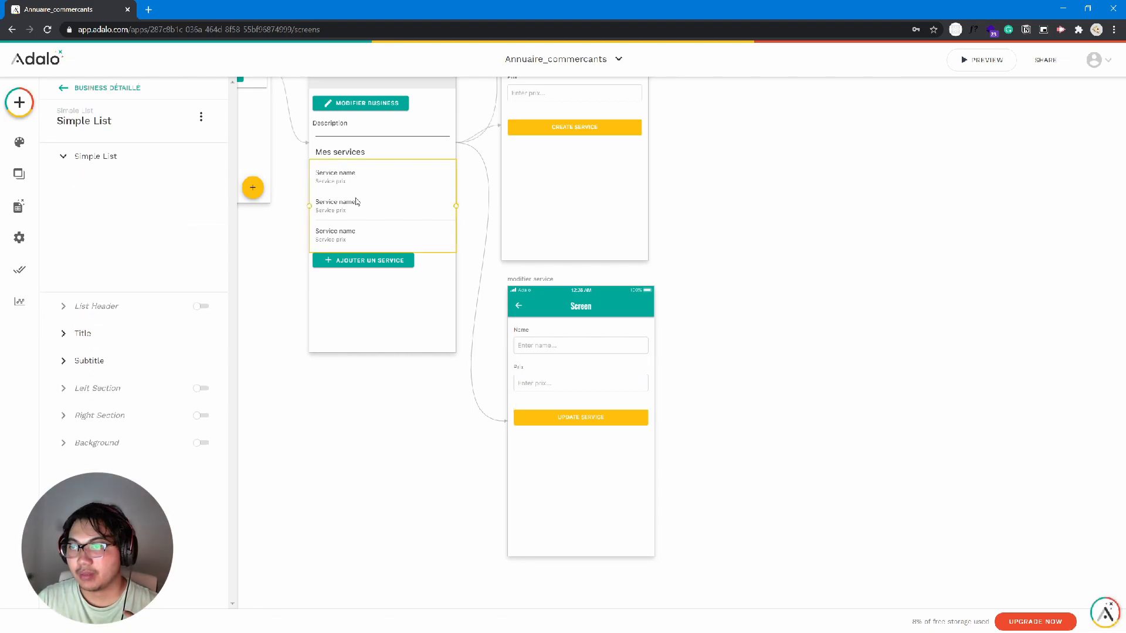
left_click(126, 249)
left_click(174, 298)
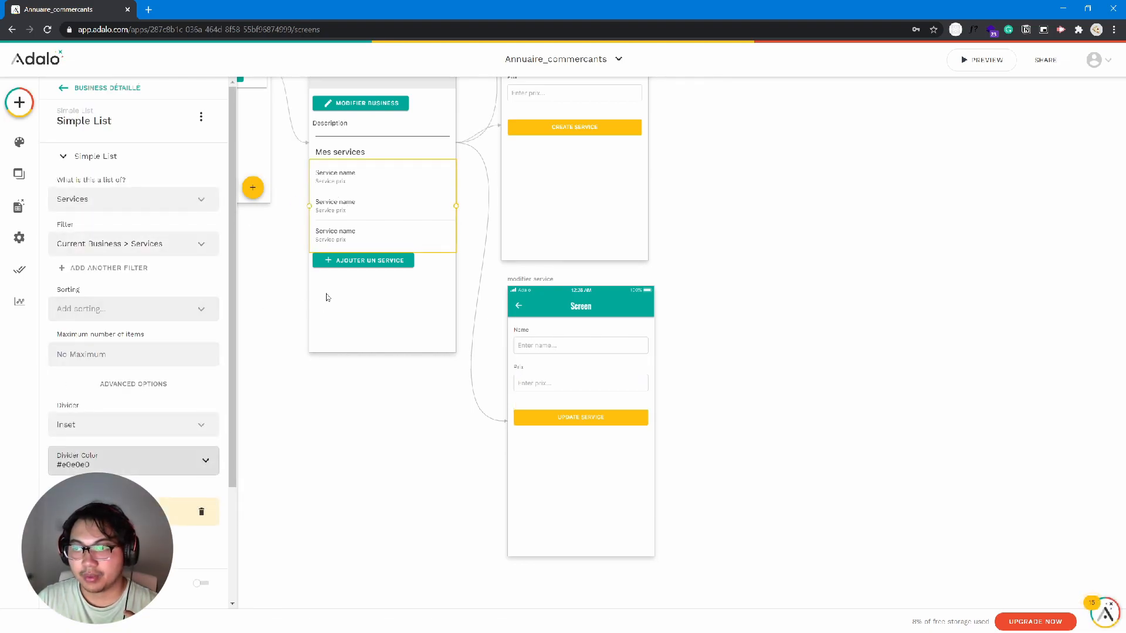
Step: Preview the app again and check the services shown for each of the two businesses
left_click(985, 60)
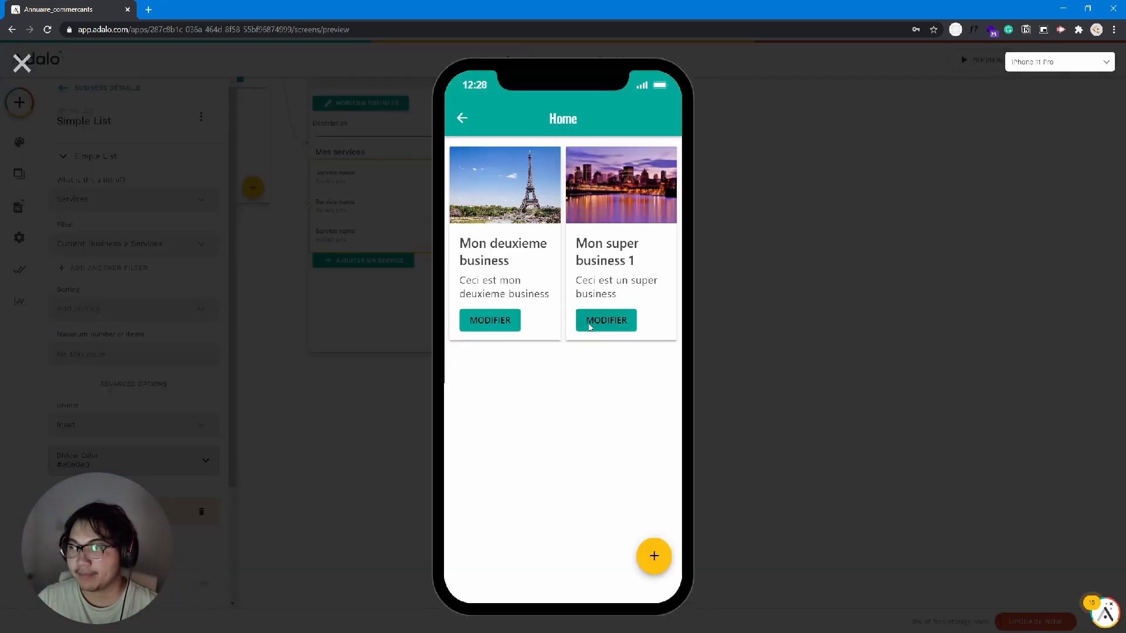
left_click(583, 323)
scroll(542, 514, "down", 1)
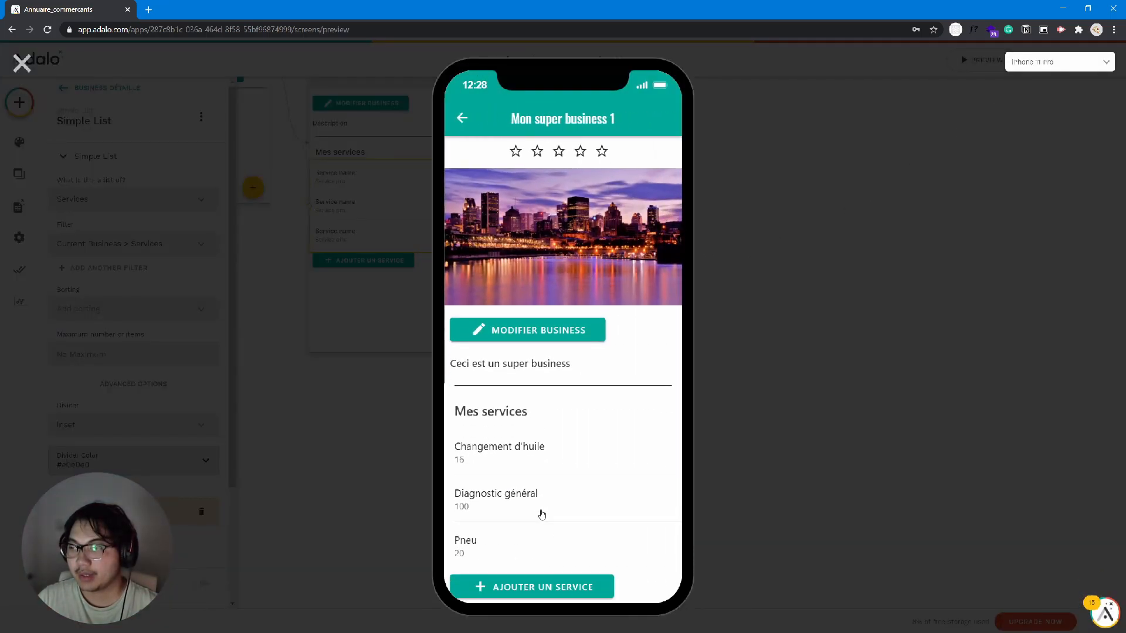
left_click(462, 117)
left_click(510, 325)
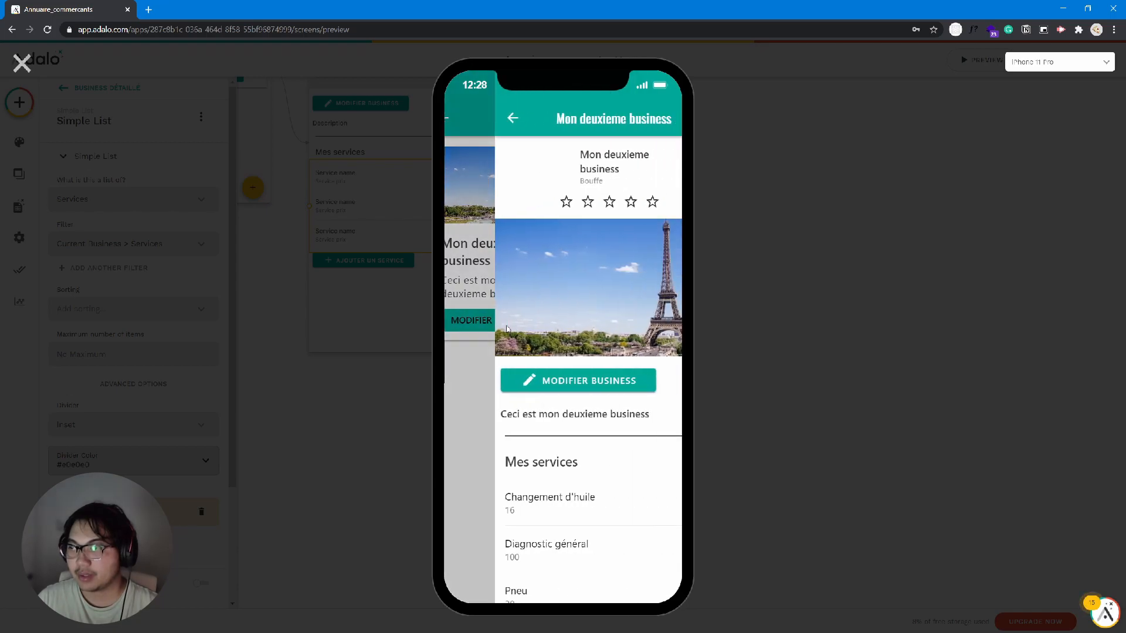
Step: Add a baguette bread service with a price of 1 to Mon deuxieme business
left_click(517, 502)
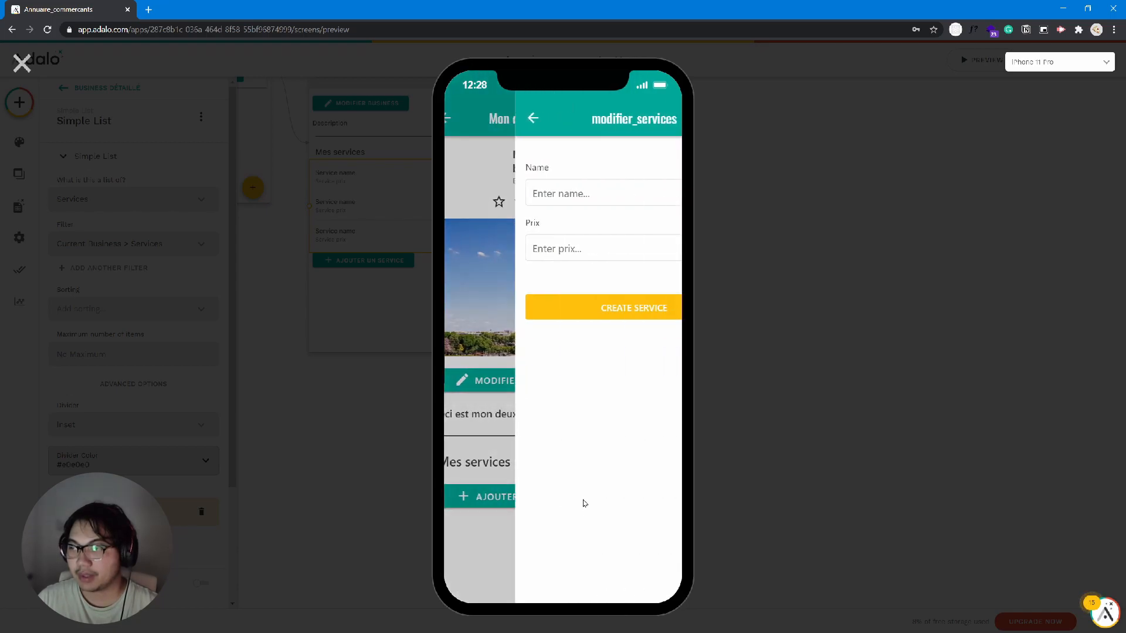
left_click(506, 188)
type("Pain/")
key("Tab")
key("BackSpace")
type("baguette")
key("Tab")
type("1")
left_click(551, 306)
Step: Add a service named "Macarons" with a price of 12 to Mon deuxieme business
type("Macarons")
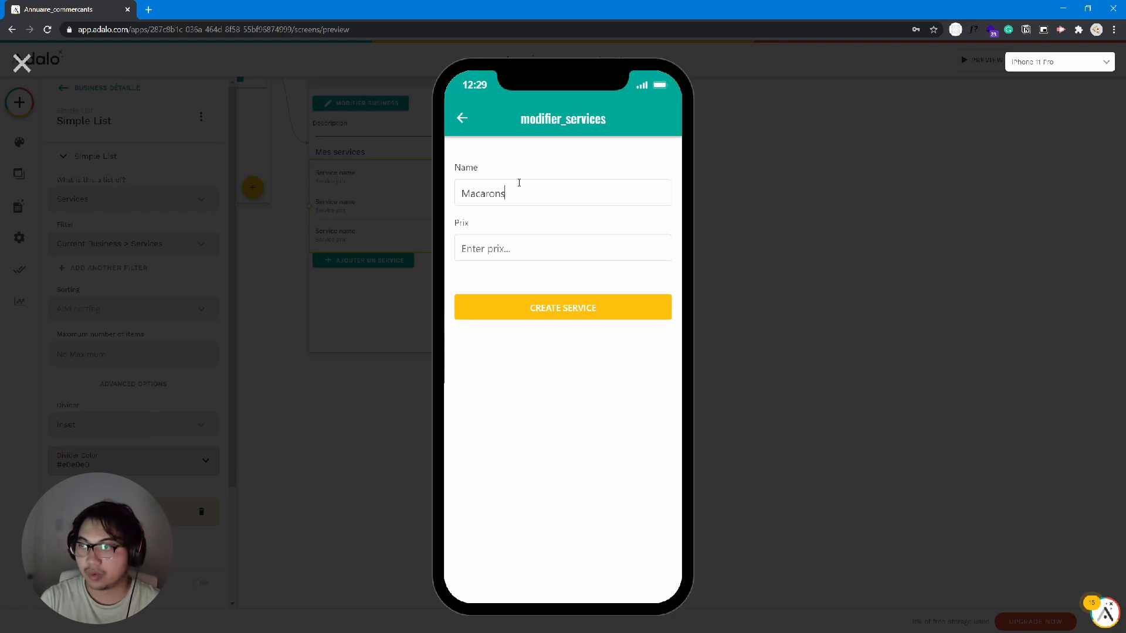
type("12")
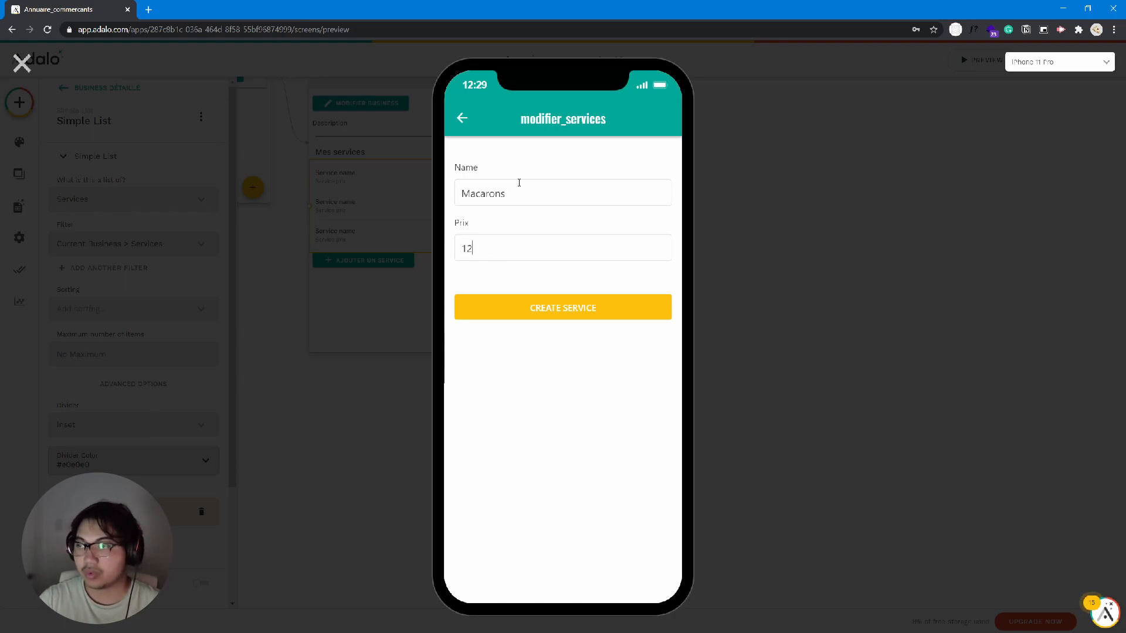
left_click(592, 311)
Step: Add a service named "Croissant" with a price of 4 to Mon deuxieme business and check its services list
type("Croissabt")
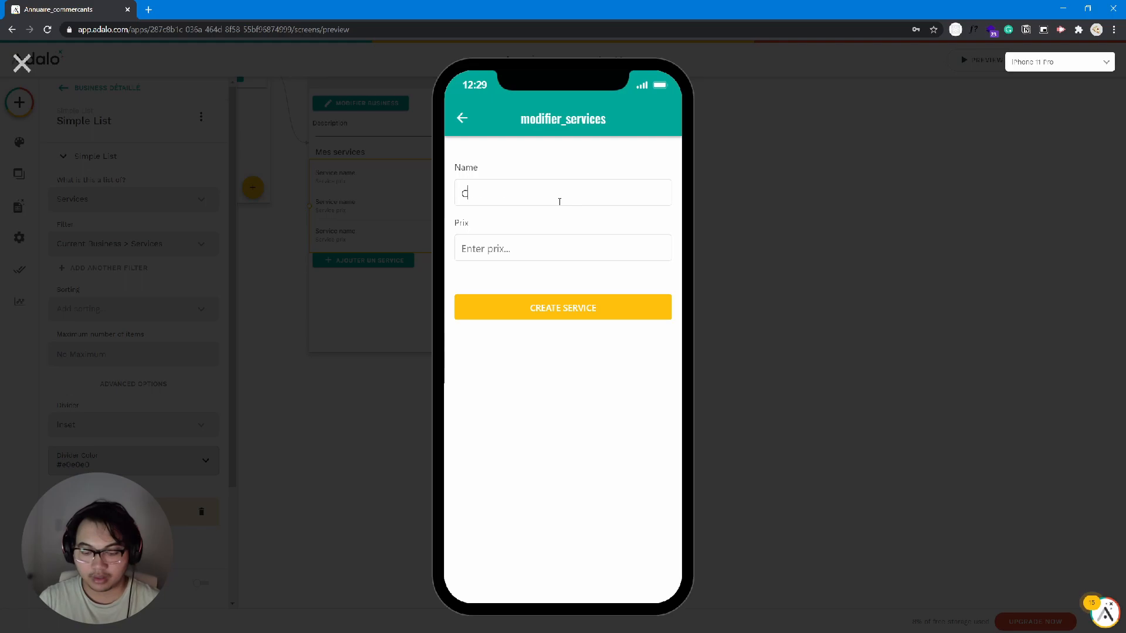
key("BackSpace")
key("BackSpace")
type("nt")
key("Tab")
type("4")
left_click(636, 305)
left_click(462, 119)
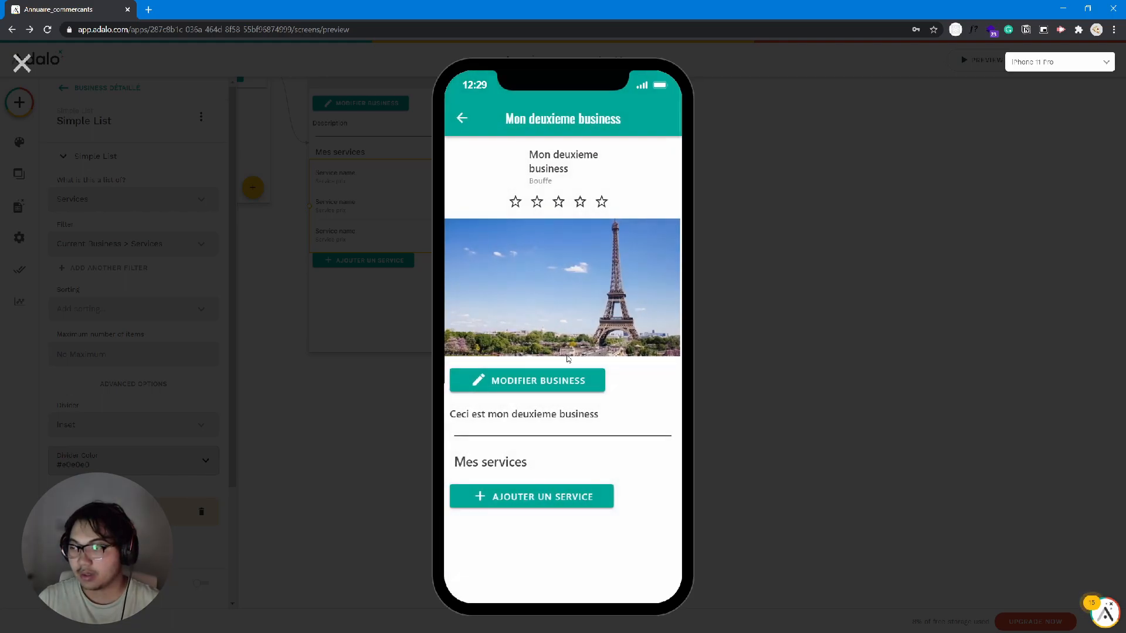
scroll(621, 369, "down", 2)
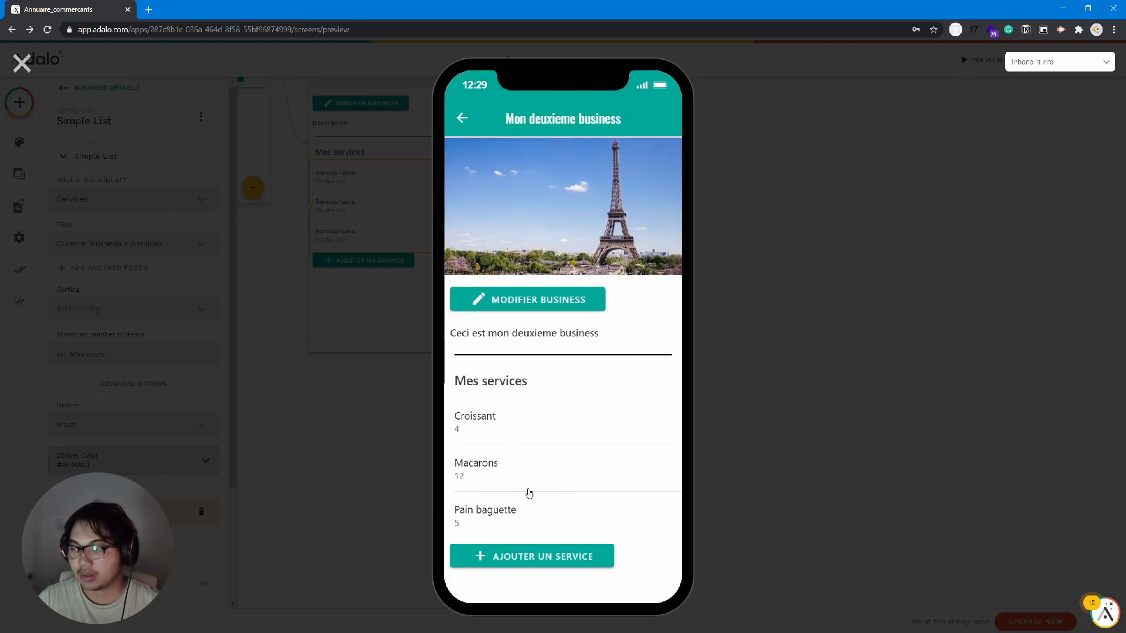
scroll(528, 490, "up", 2)
scroll(546, 386, "up", 1)
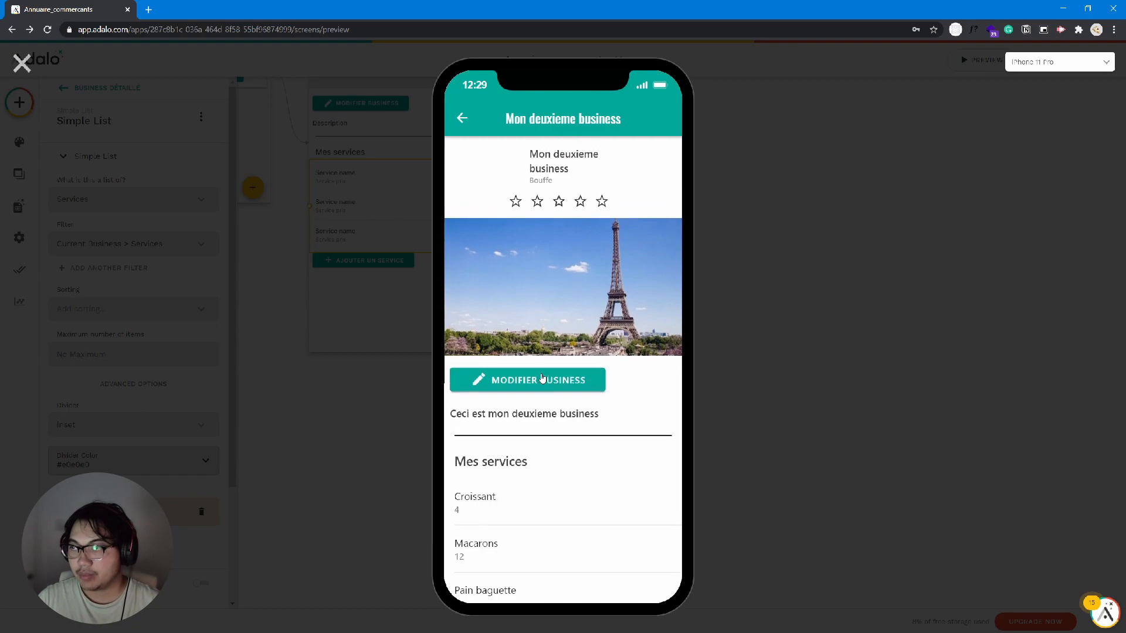
Step: Edit Mon deuxieme business so its description reads "Ceci est mon deuxieme business. Qui se trouve à Paris." and save the update
left_click(543, 390)
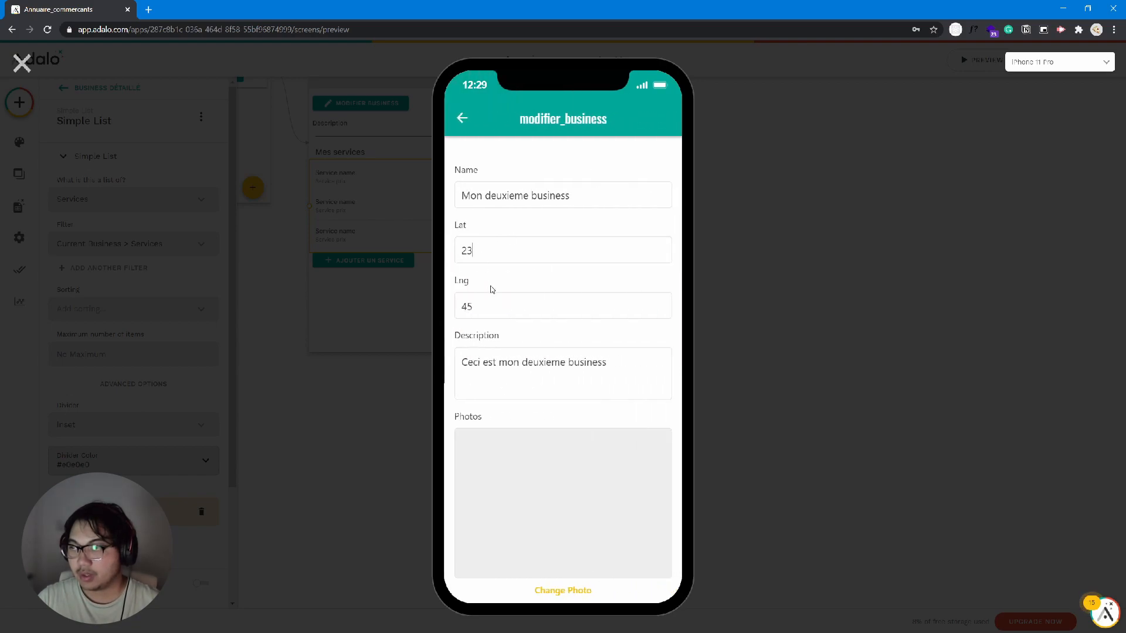
left_click(509, 314)
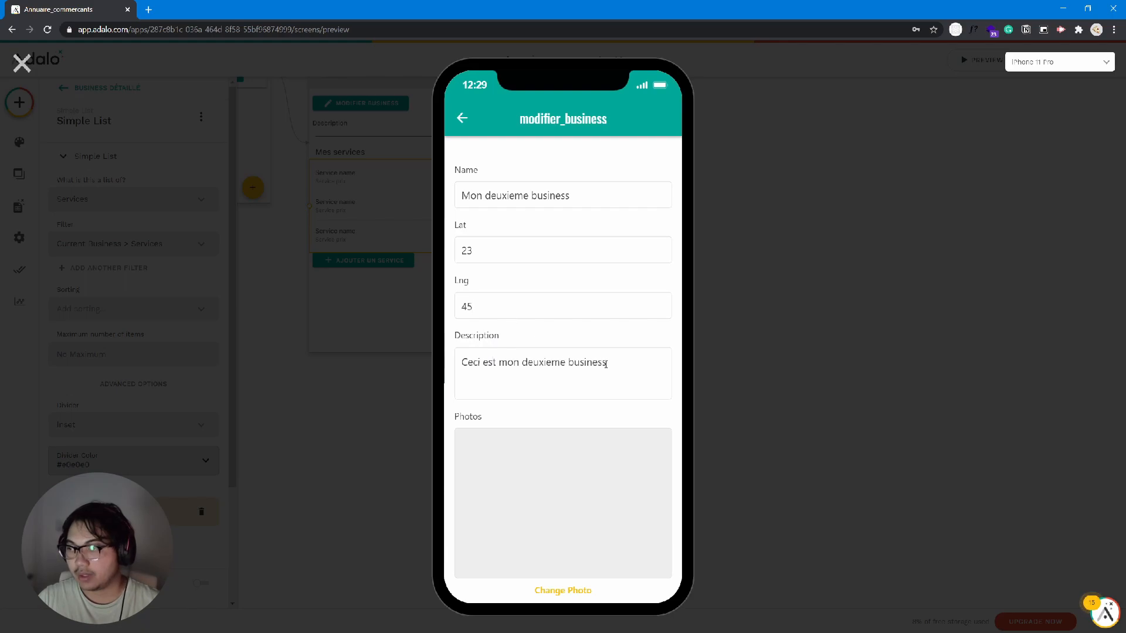
type(". ")
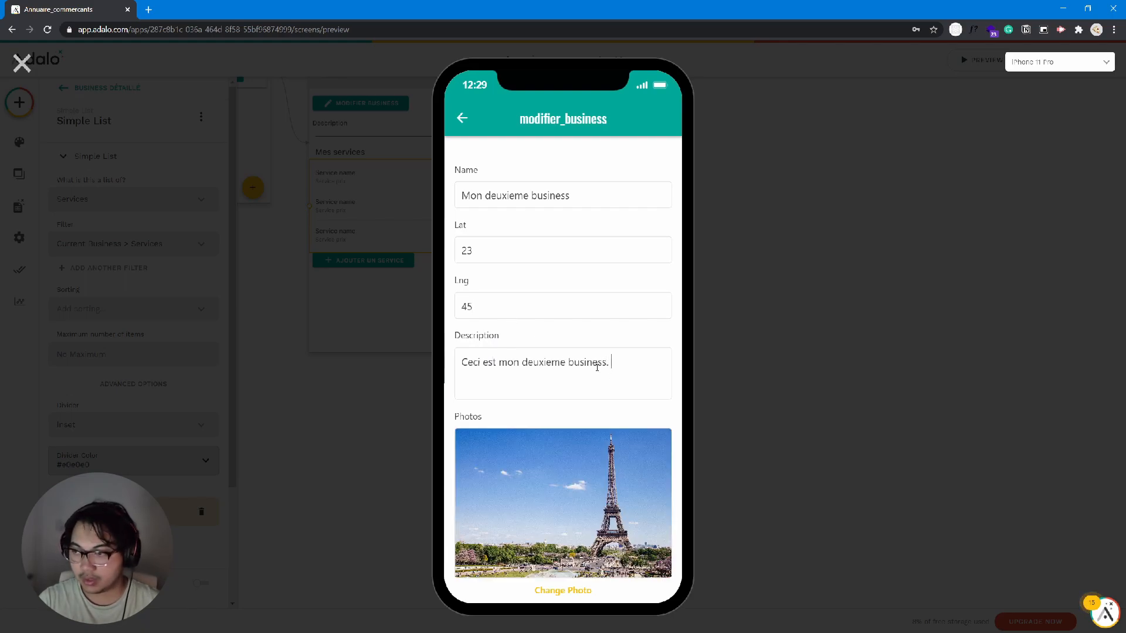
type("Qui se")
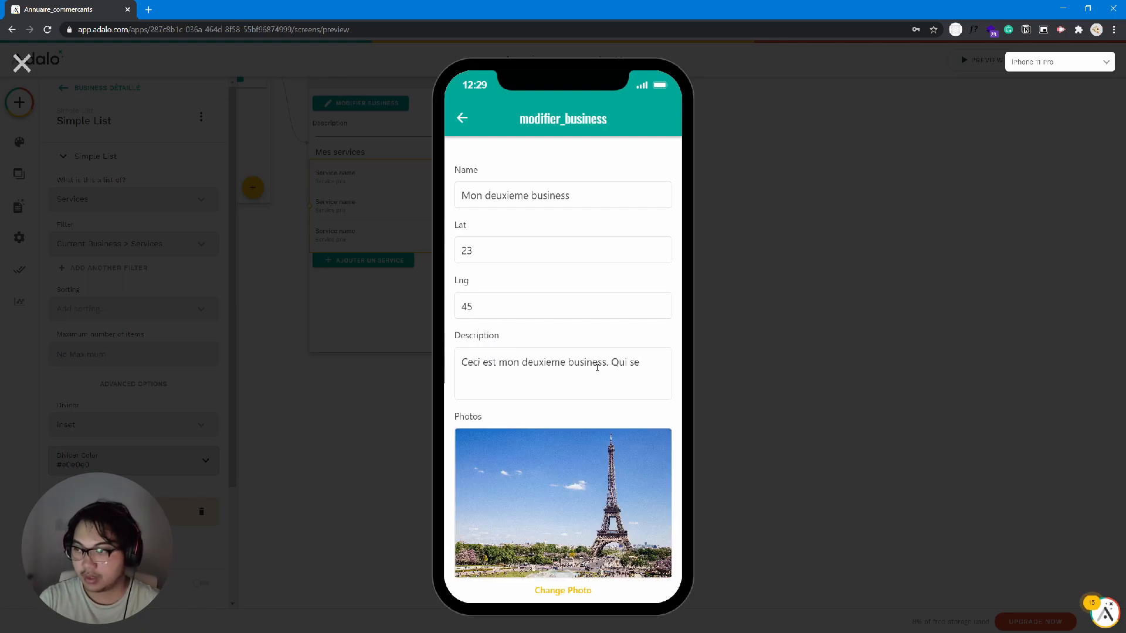
type(" trouve à")
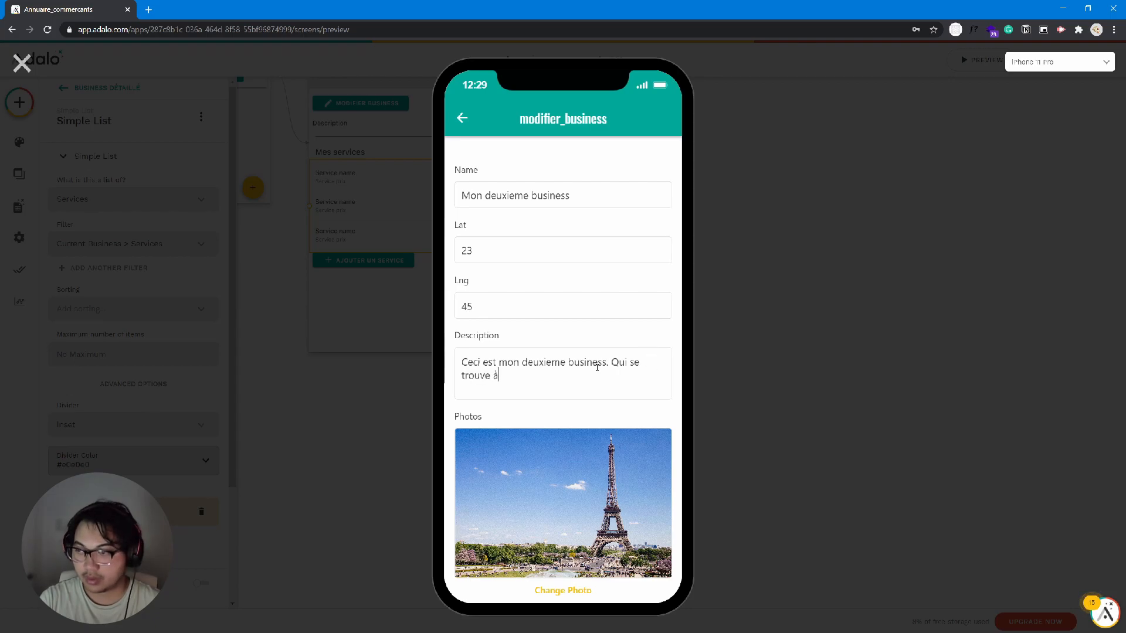
type(" Paris")
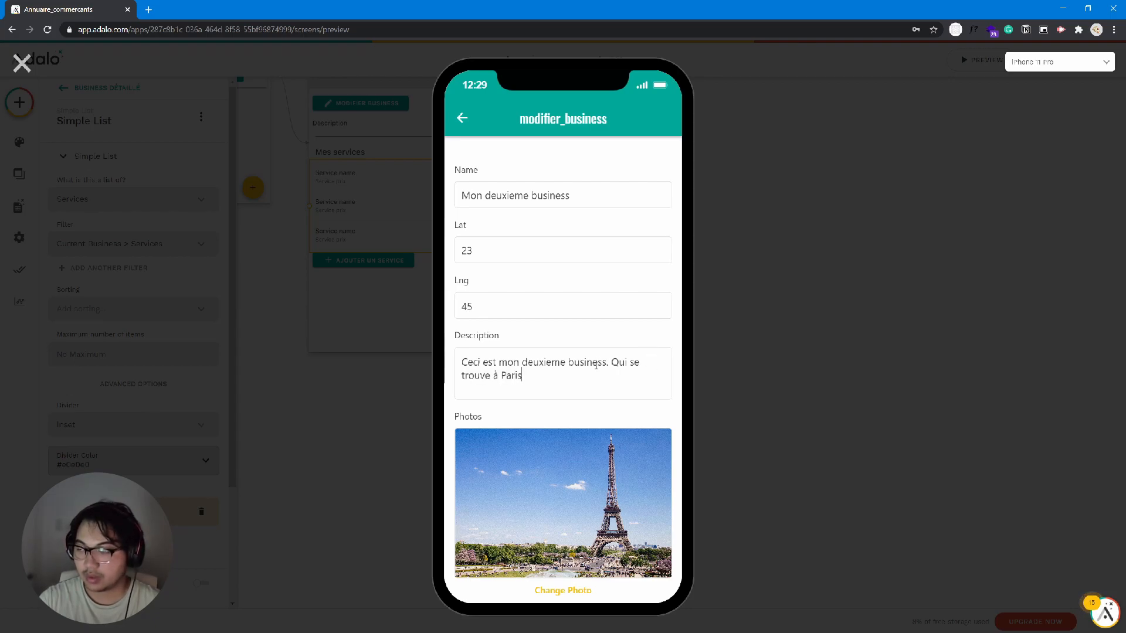
scroll(594, 442, "down", 2)
scroll(594, 442, "down", 1)
left_click(591, 557)
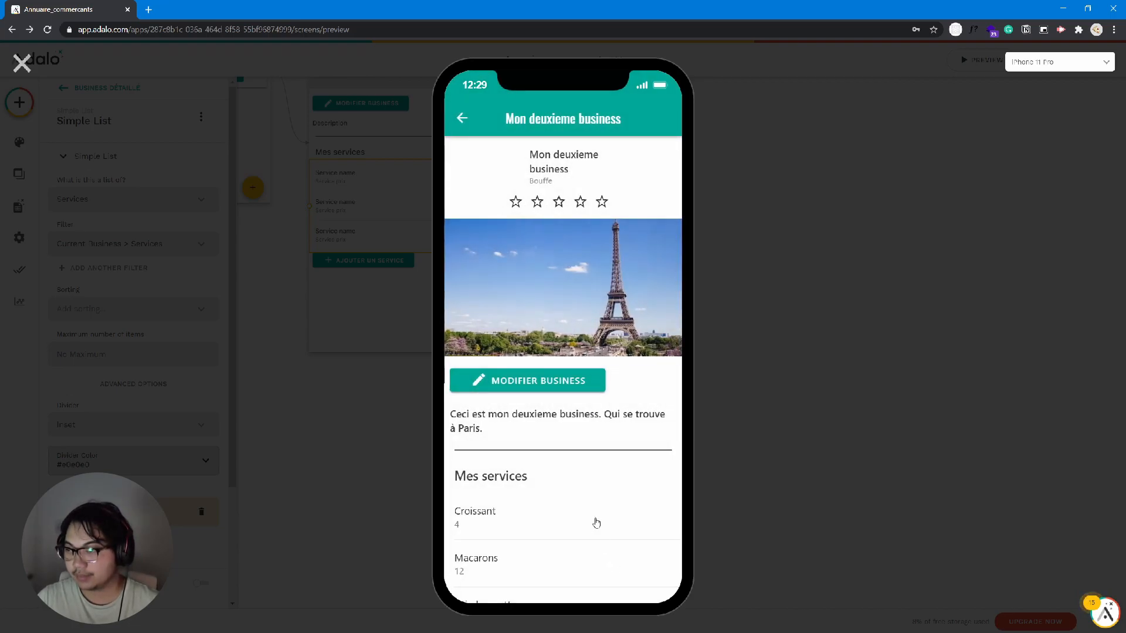
scroll(515, 534, "down", 3)
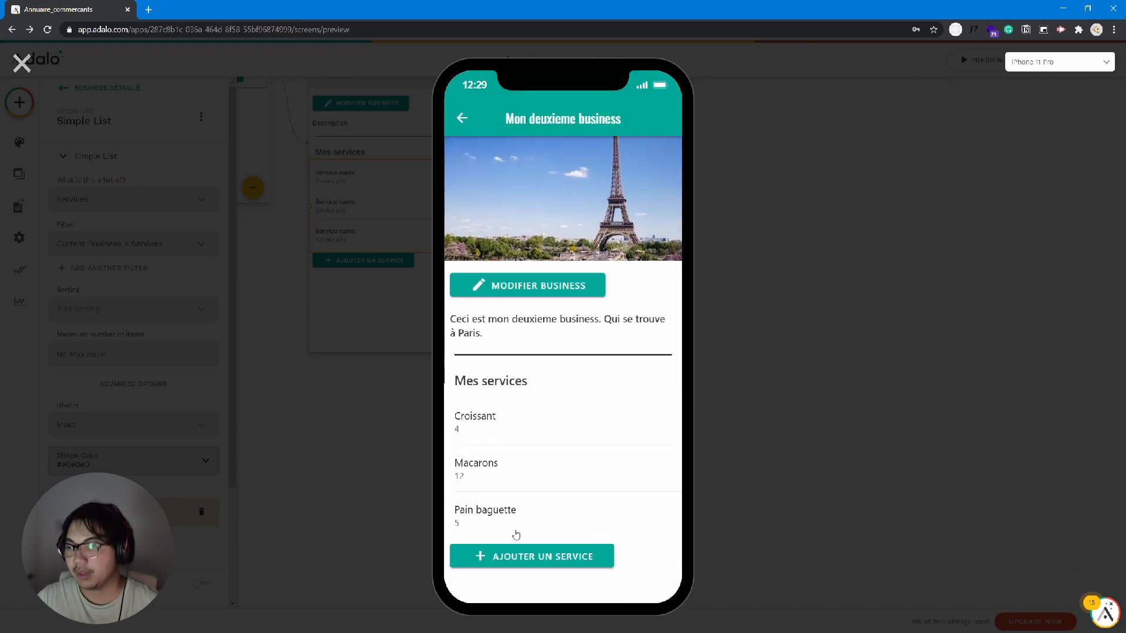
Step: Check the business cards on the preview's Home screen, and leave the preview to review the Home and Business Détaillé screens
left_click(461, 120)
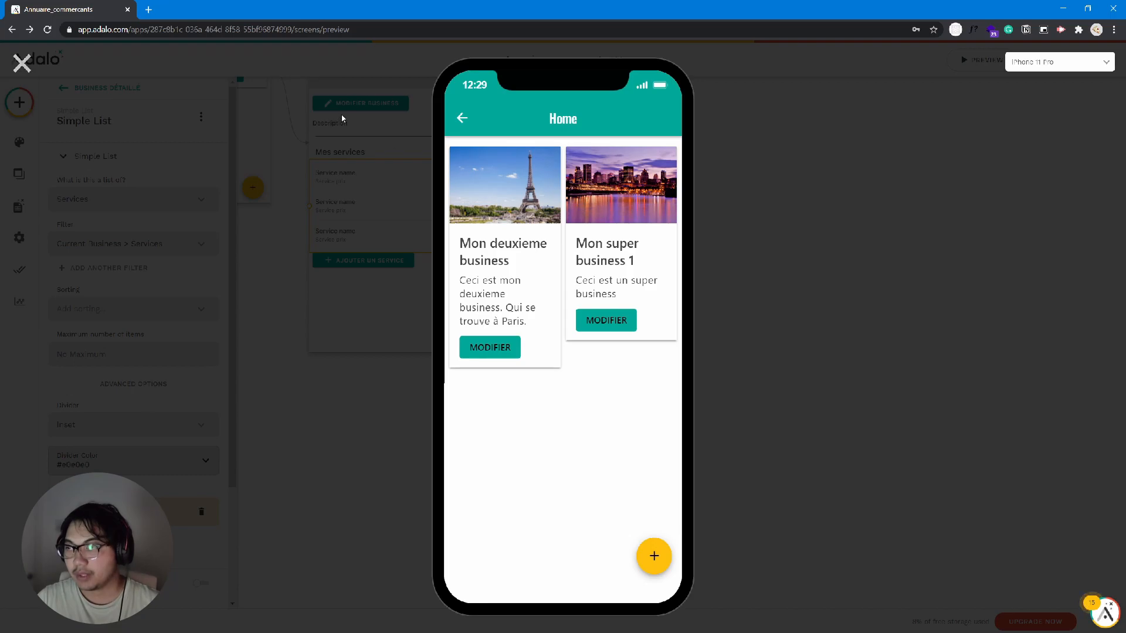
left_click(462, 118)
scroll(424, 506, "up", 3)
left_click_drag(375, 119, 471, 450)
left_click_drag(474, 308, 596, 115)
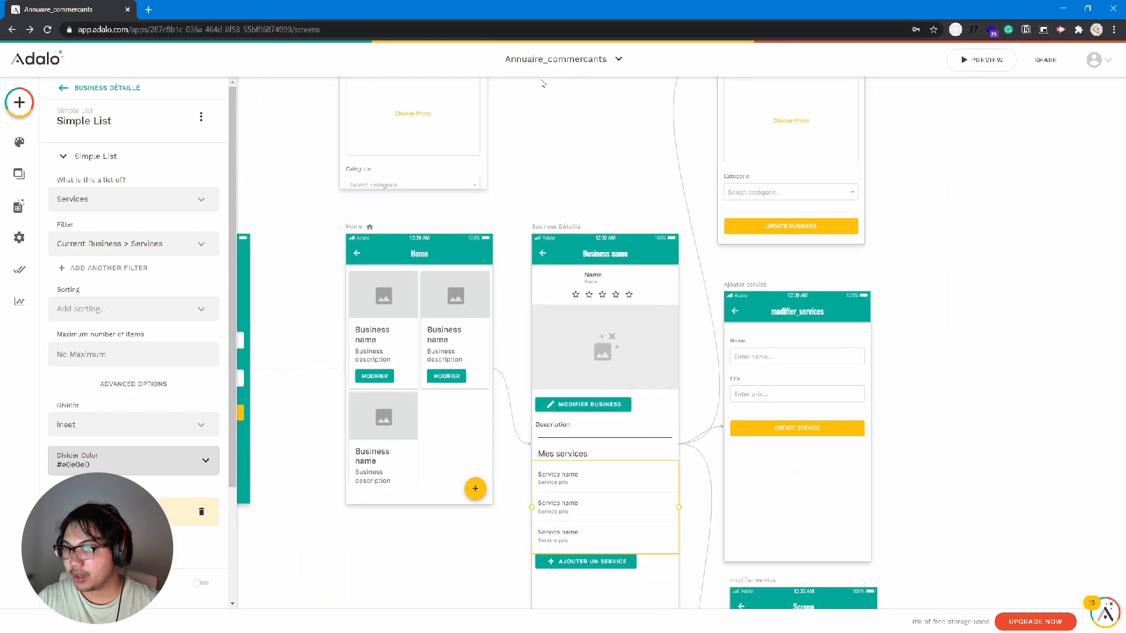
left_click_drag(625, 168, 467, 103)
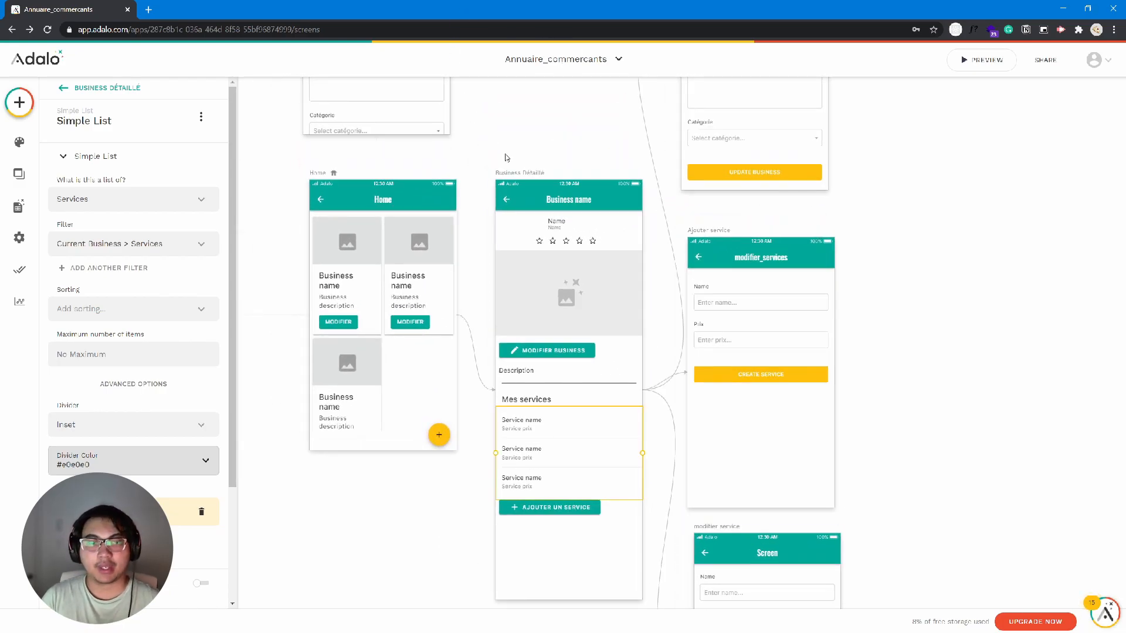